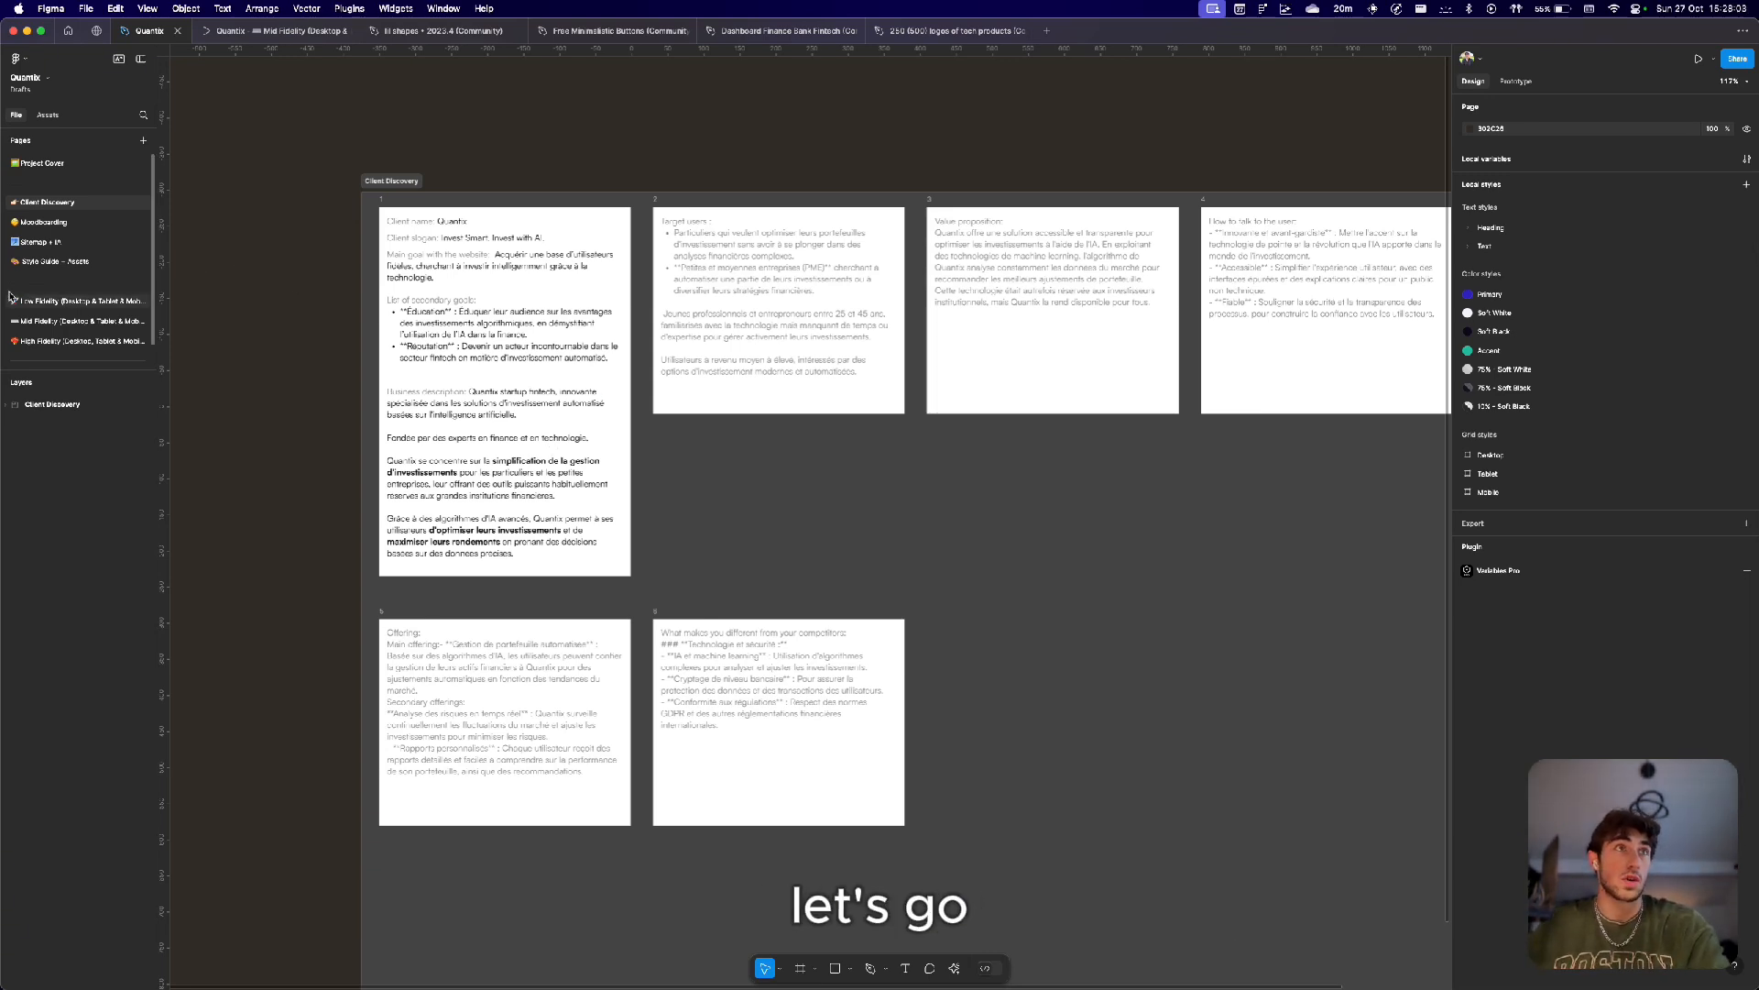
# Open the Client Discovery page and read through the client discovery notes on goals, target users, value proposition and offering.
pyautogui.click(57, 301)
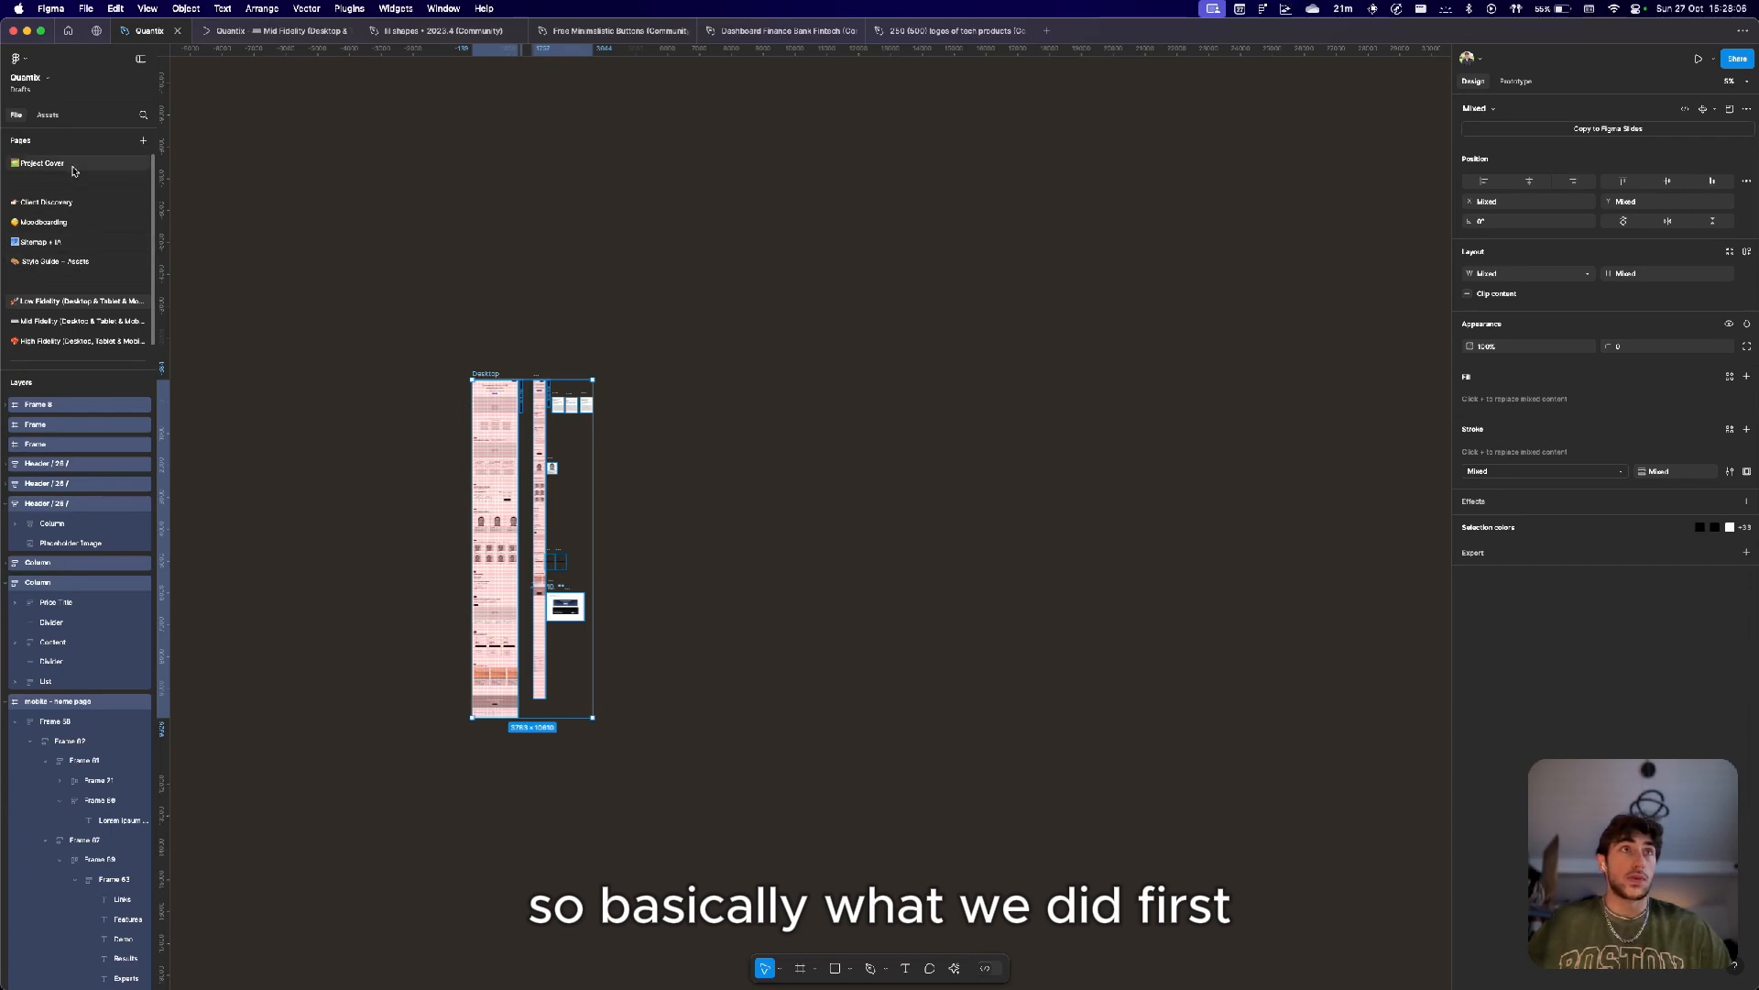
pyautogui.click(46, 201)
pyautogui.scroll(-10, 491, 406)
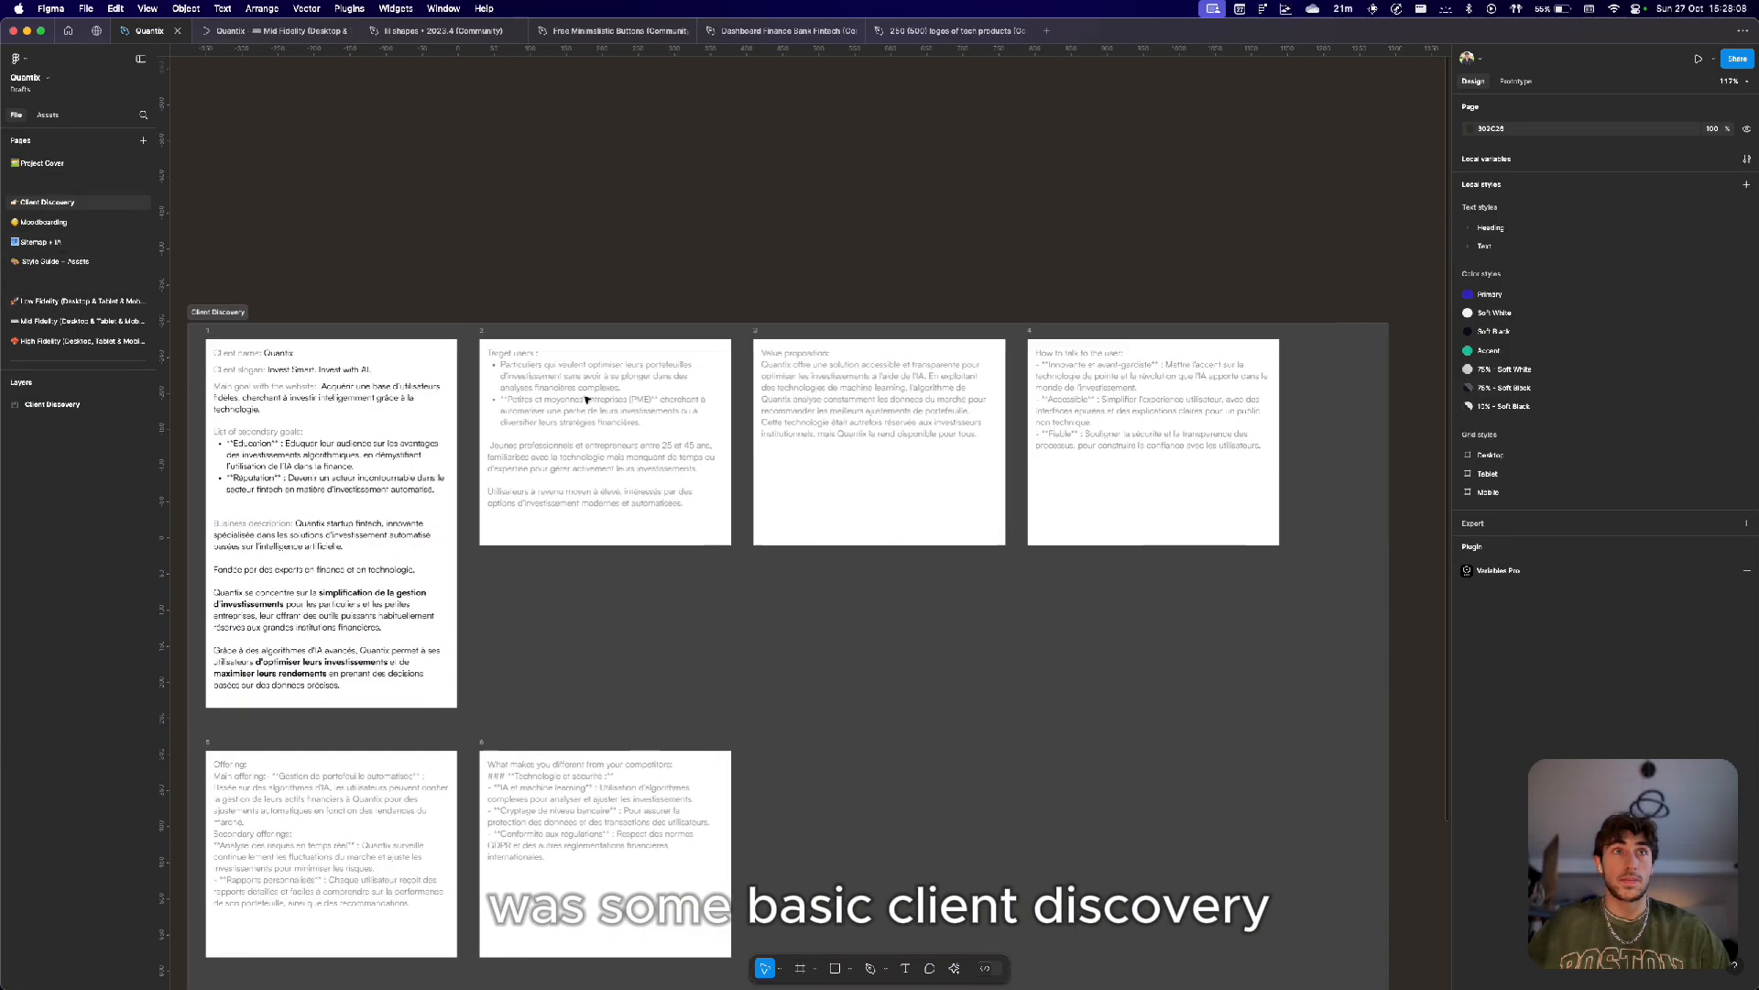
pyautogui.scroll(10, 491, 406)
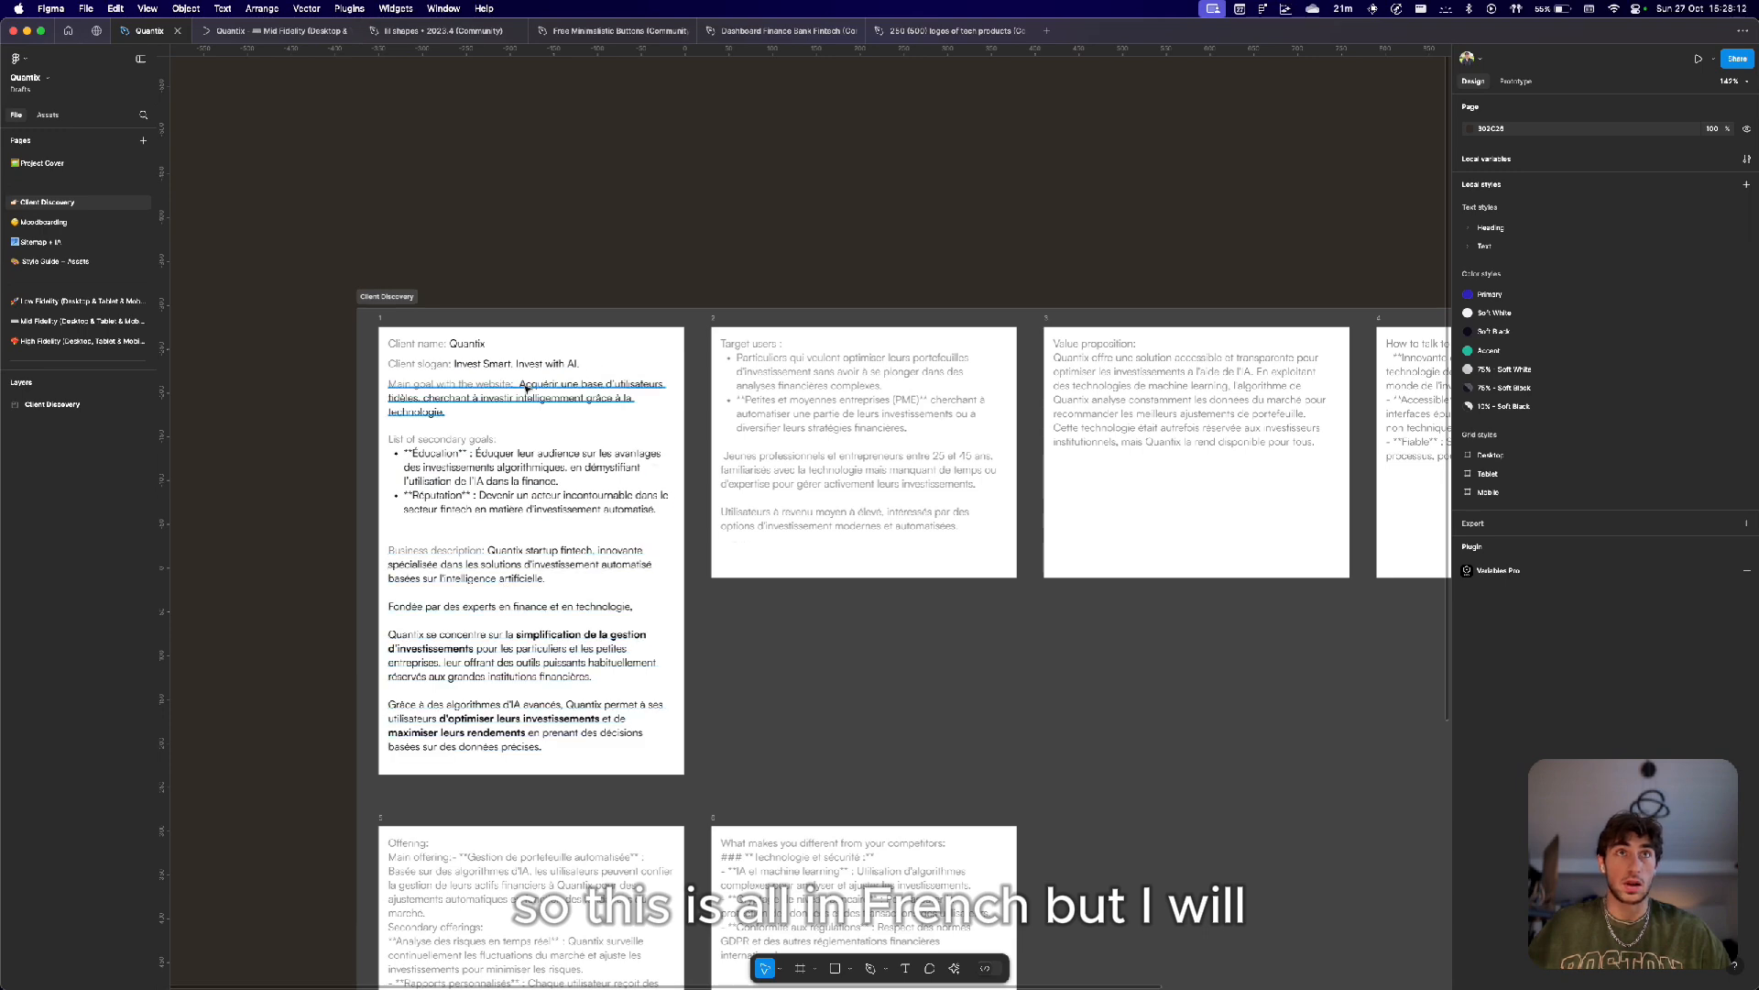
pyautogui.hscroll(2, 520, 452)
pyautogui.scroll(-3, 451, 445)
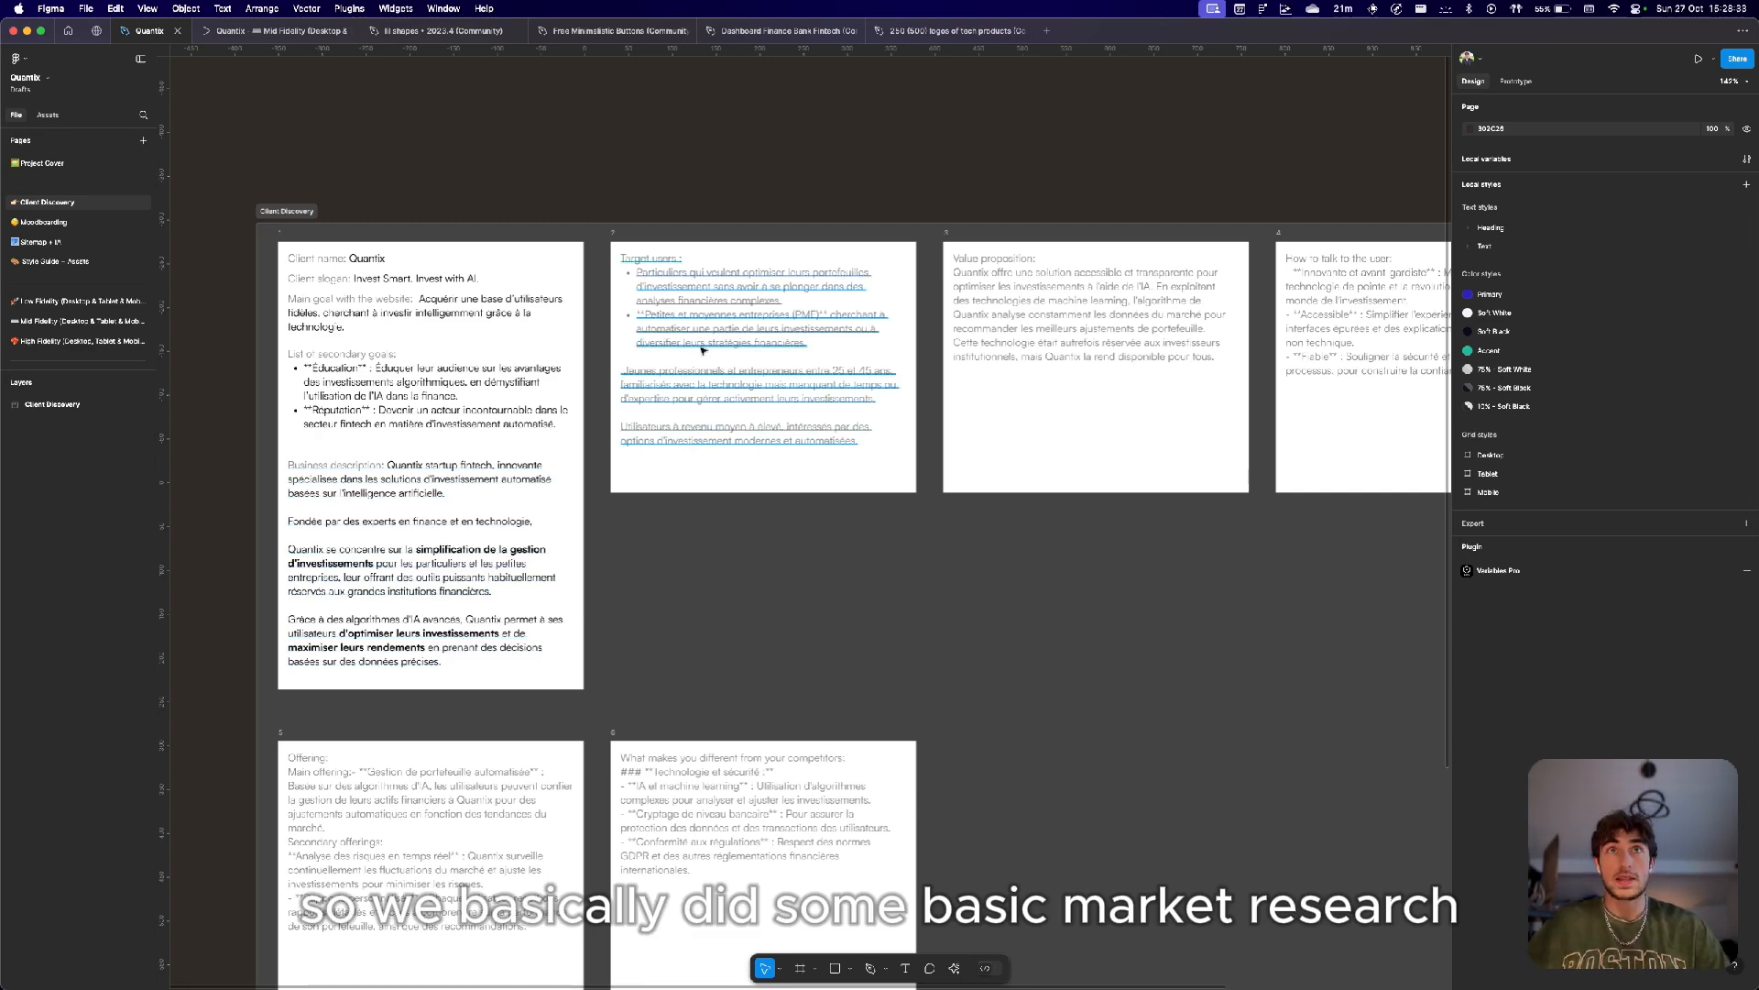
pyautogui.scroll(-3, 703, 350)
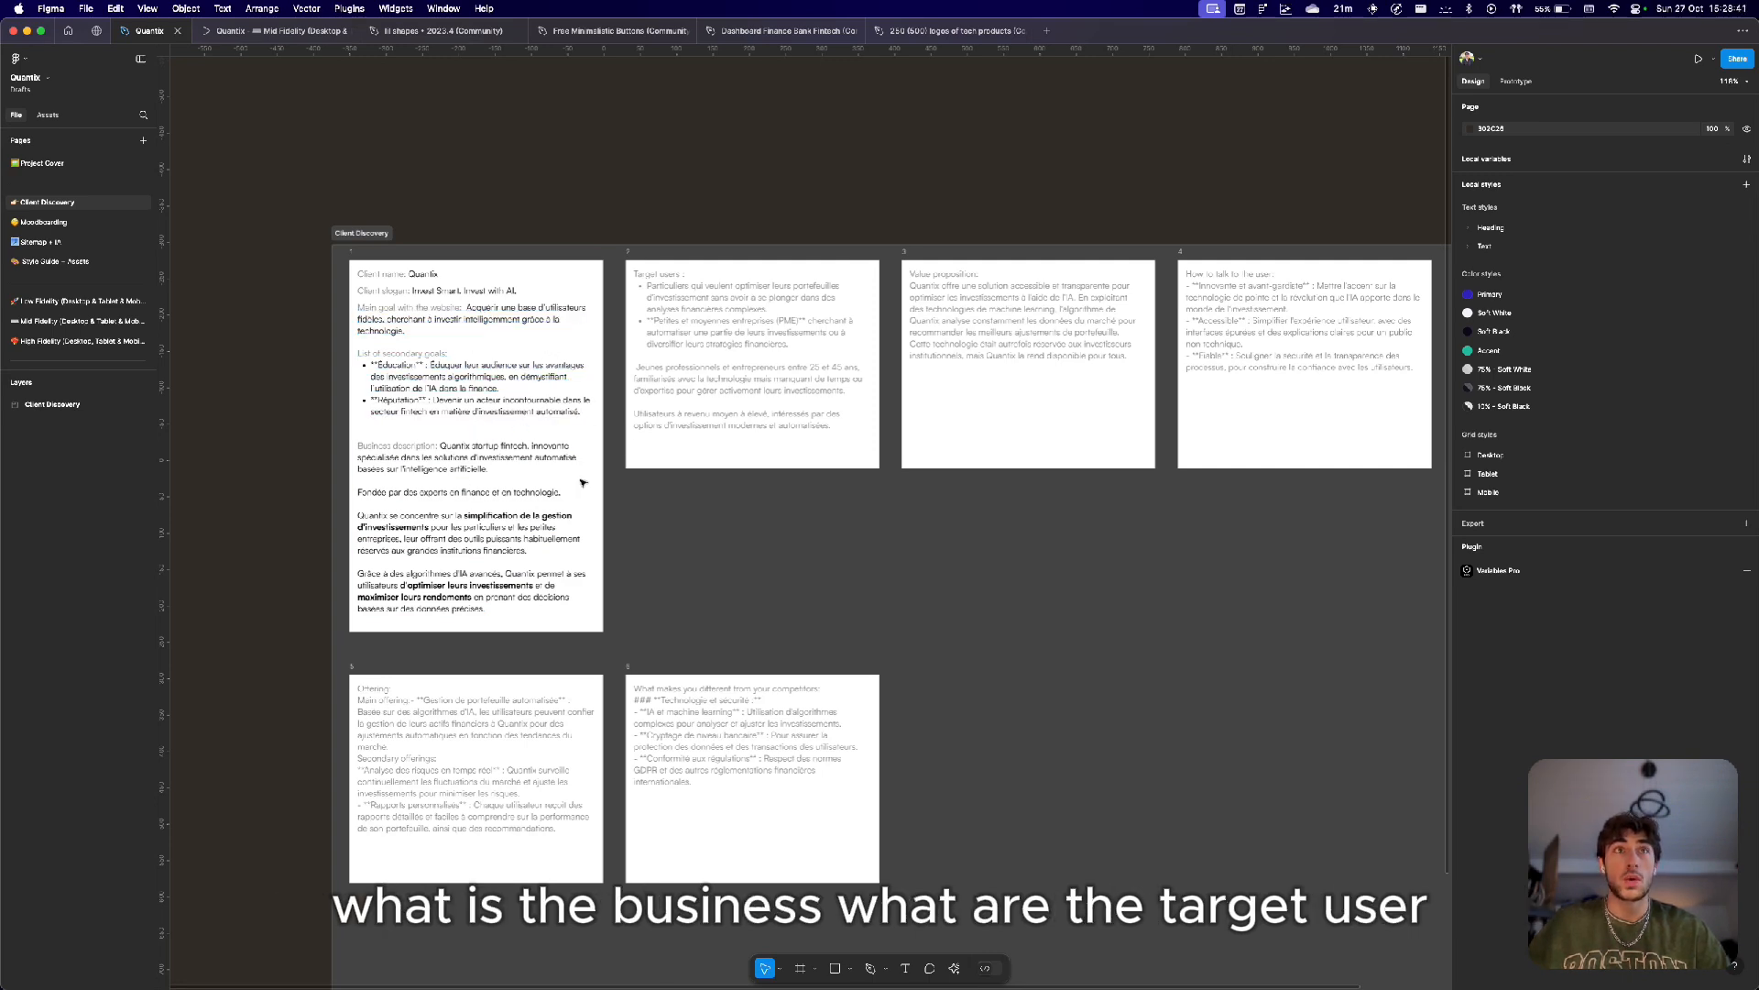
pyautogui.scroll(-3, 733, 337)
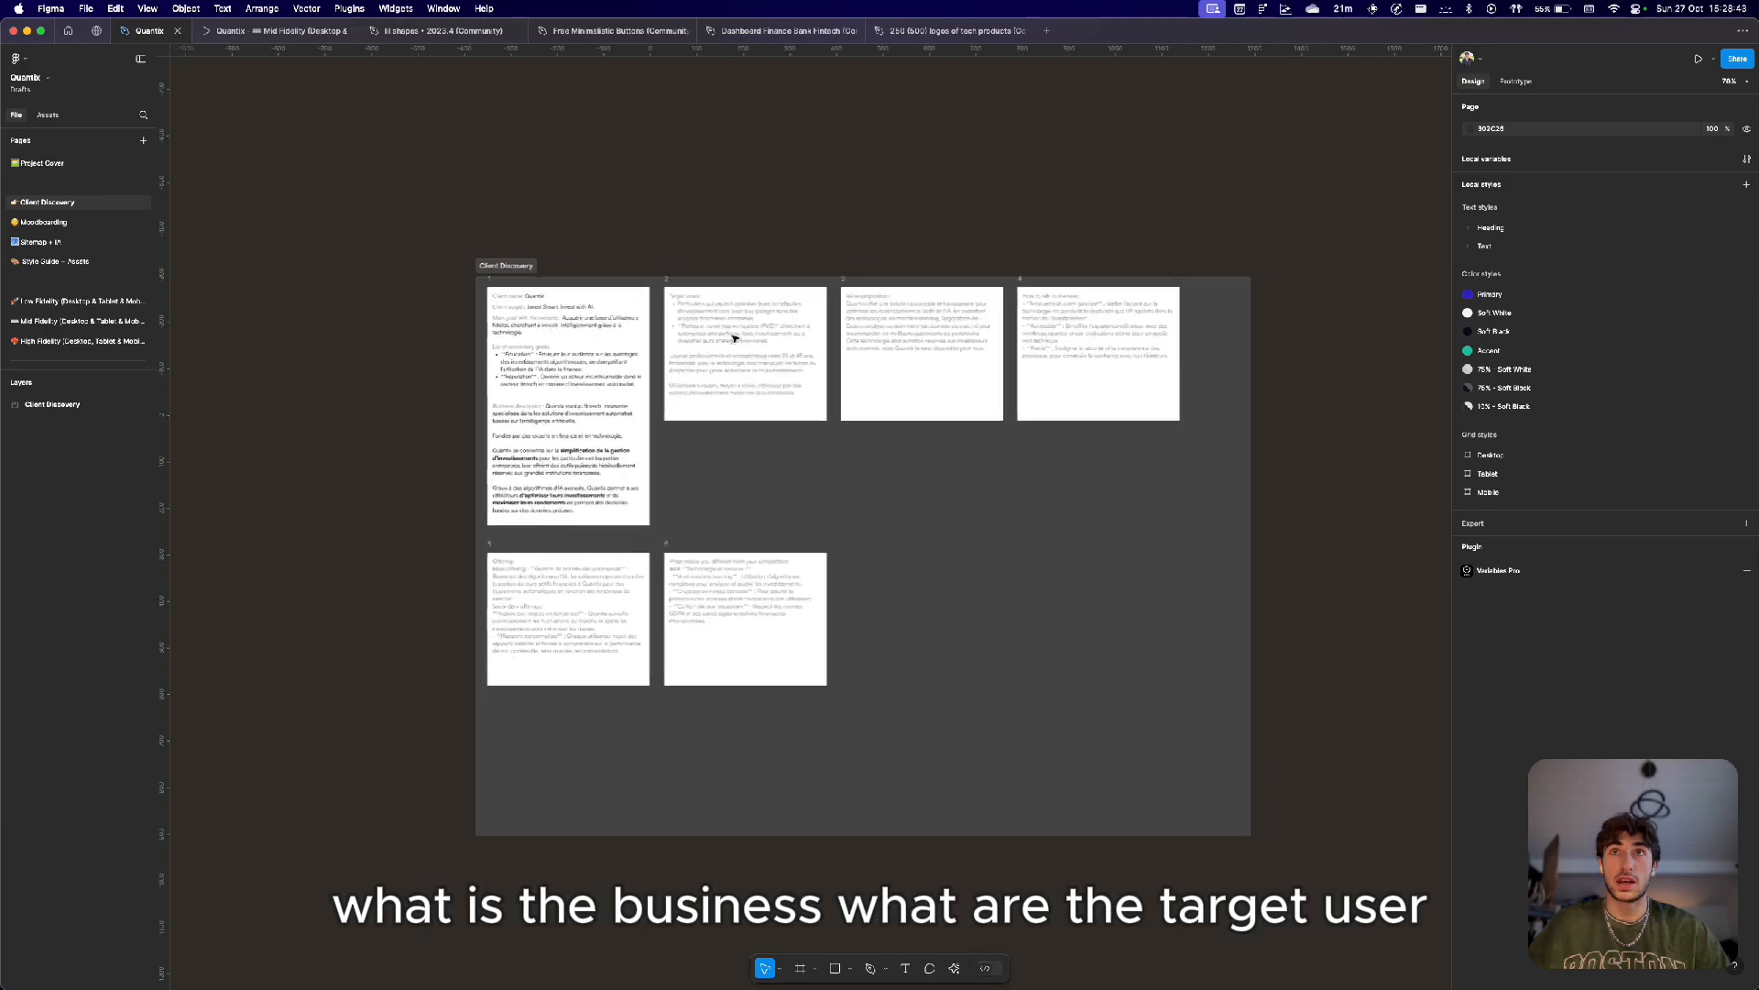
pyautogui.scroll(7, 935, 330)
pyautogui.hscroll(5, 1062, 362)
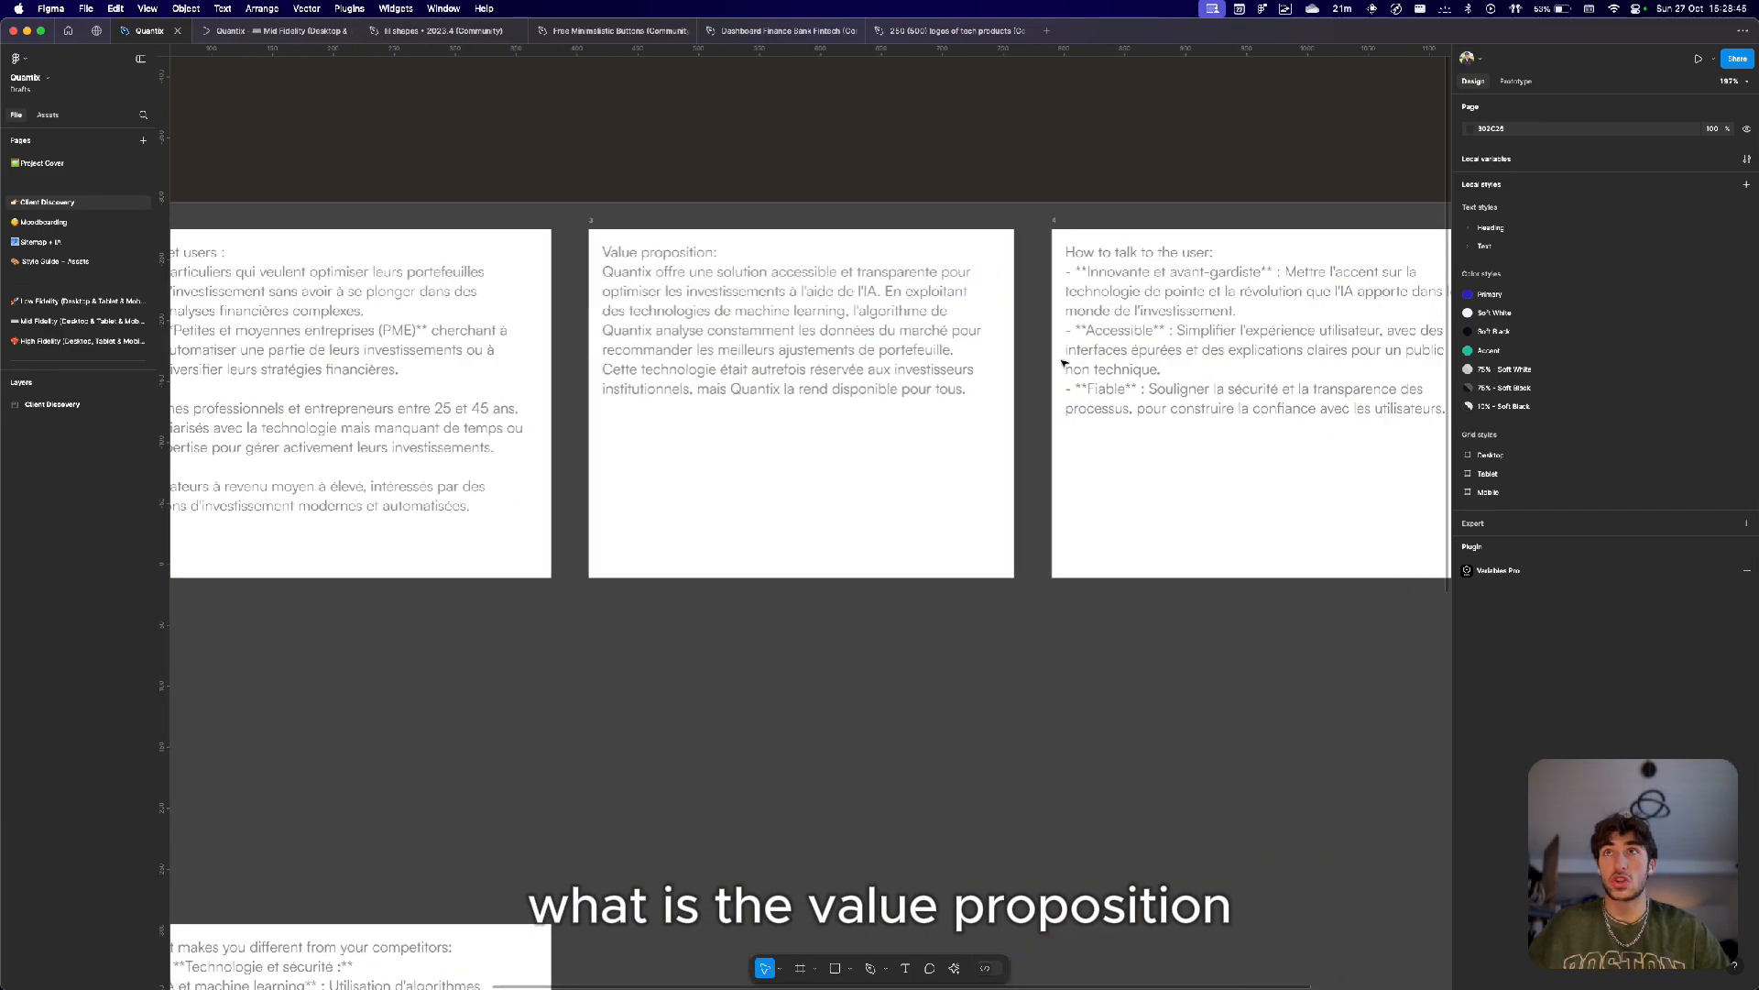
pyautogui.scroll(-9, 1063, 363)
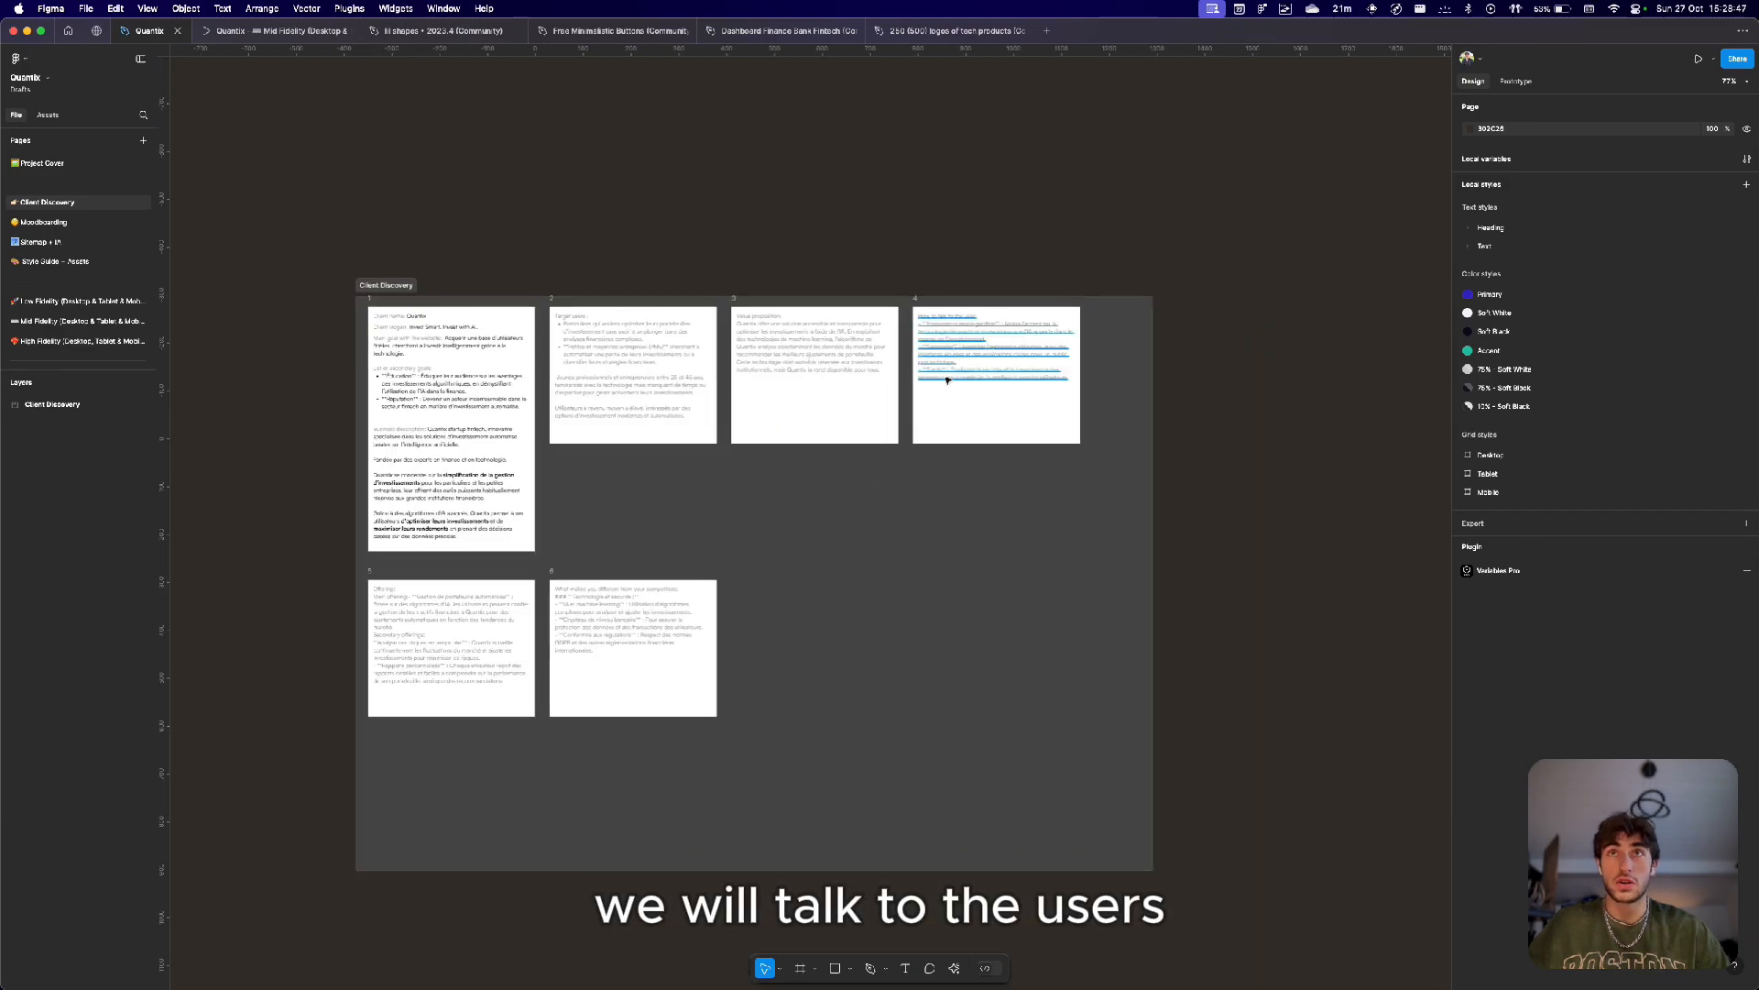
pyautogui.hscroll(-5, 946, 380)
pyautogui.scroll(6, 656, 534)
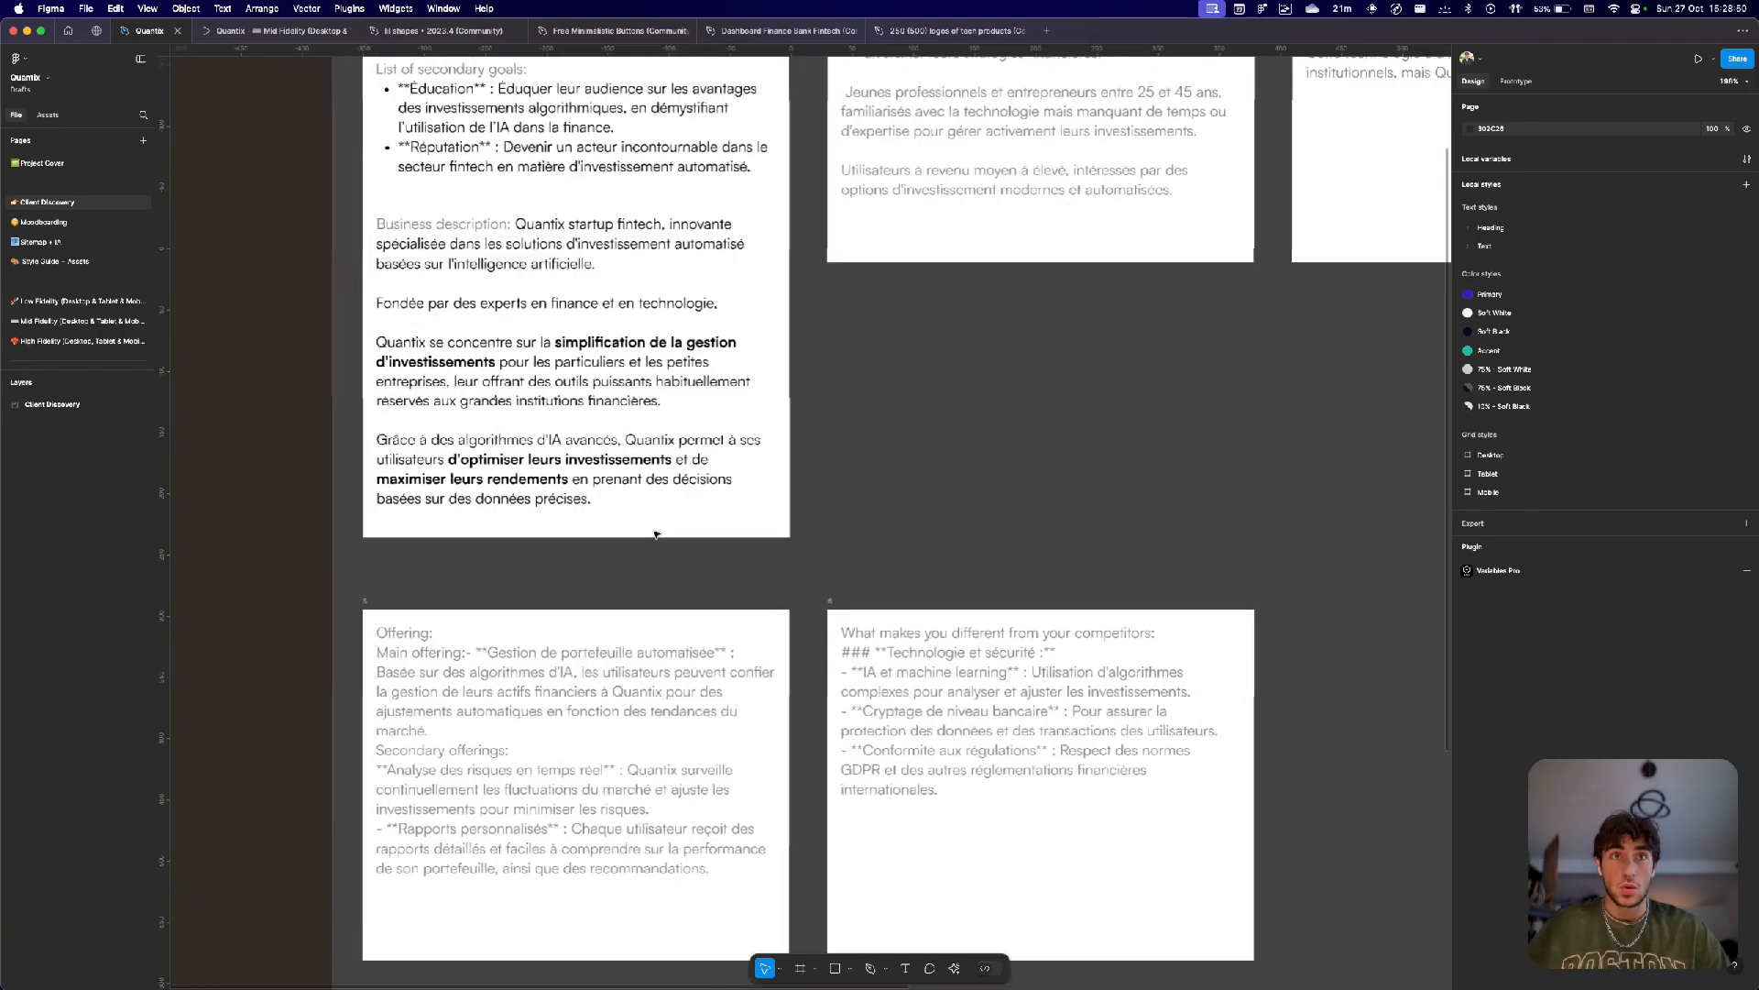
pyautogui.scroll(1, 656, 534)
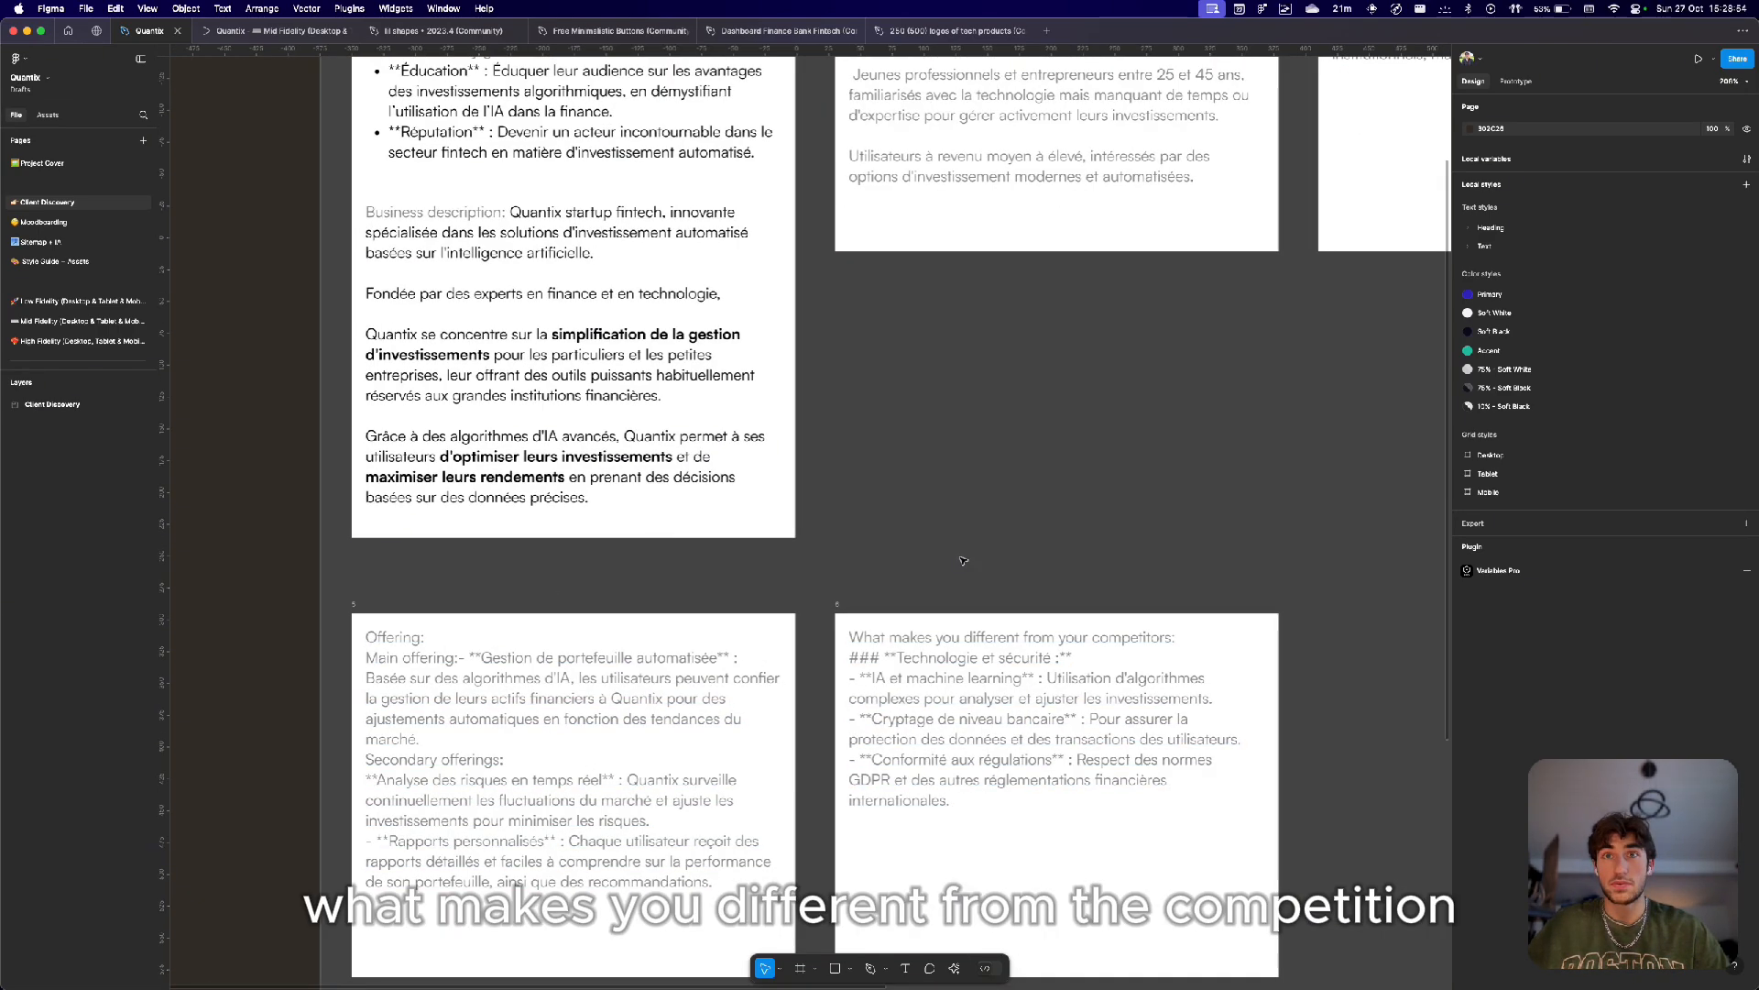
# Browse the reference designs collected on the Moodboarding page.
pyautogui.scroll(-8, 1035, 714)
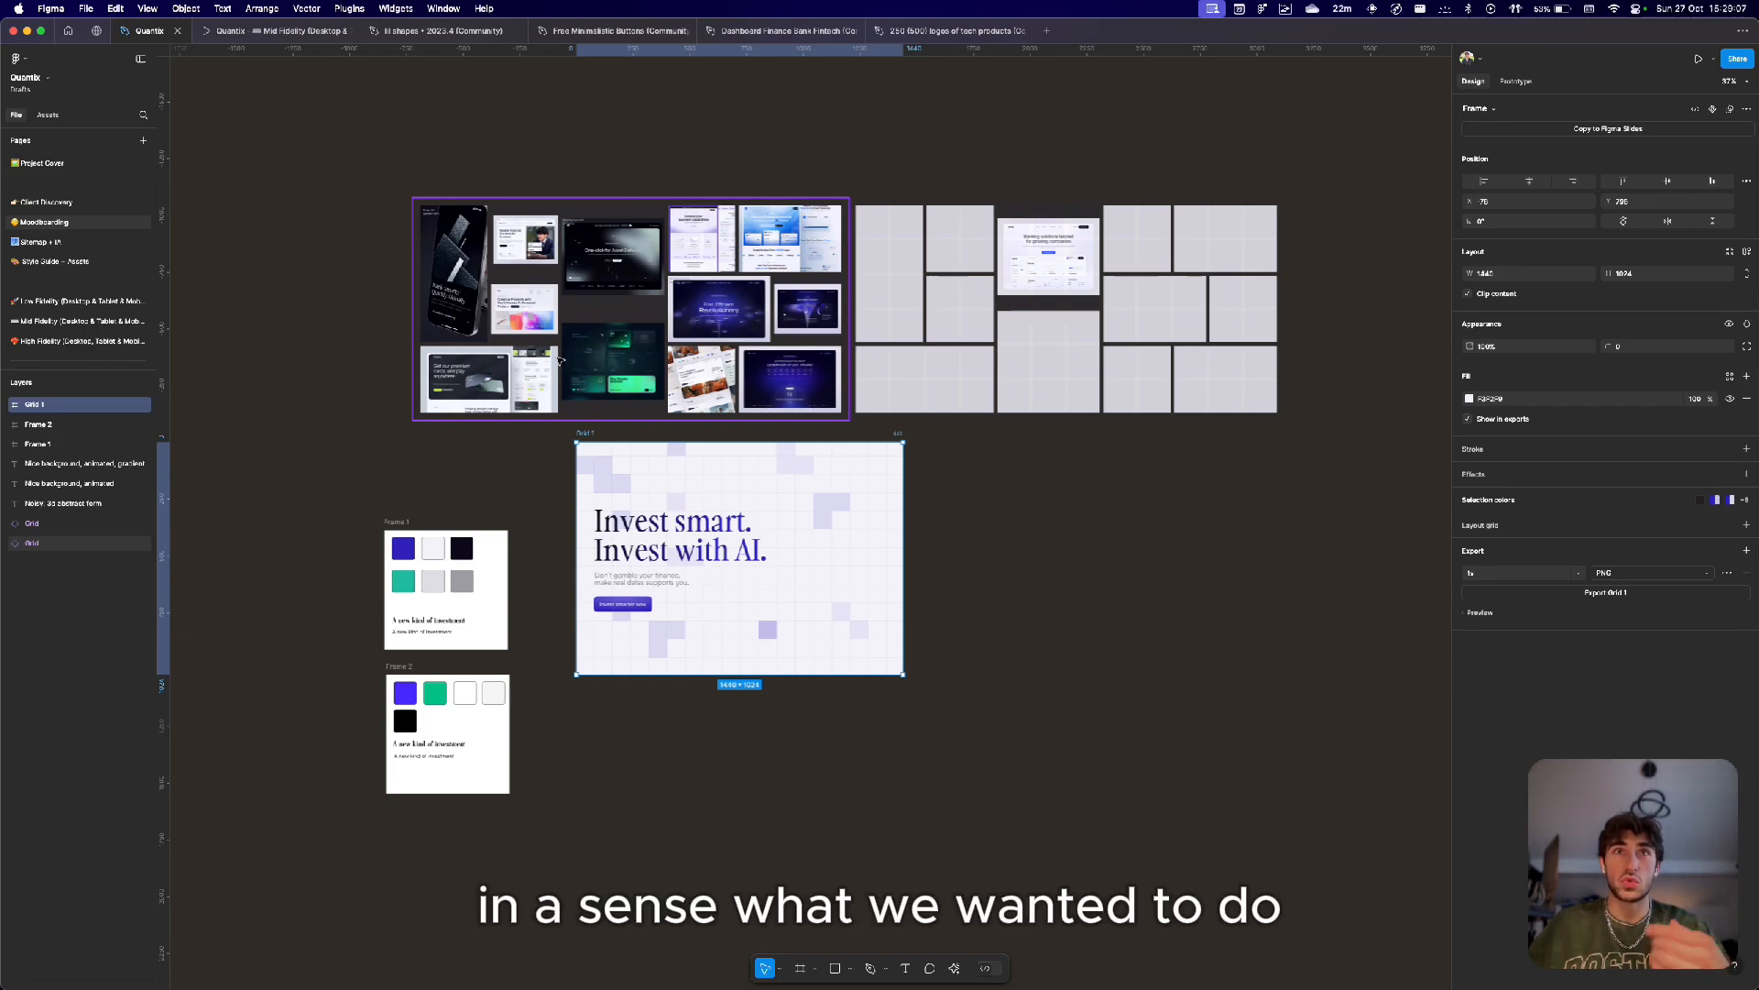
pyautogui.scroll(5, 680, 291)
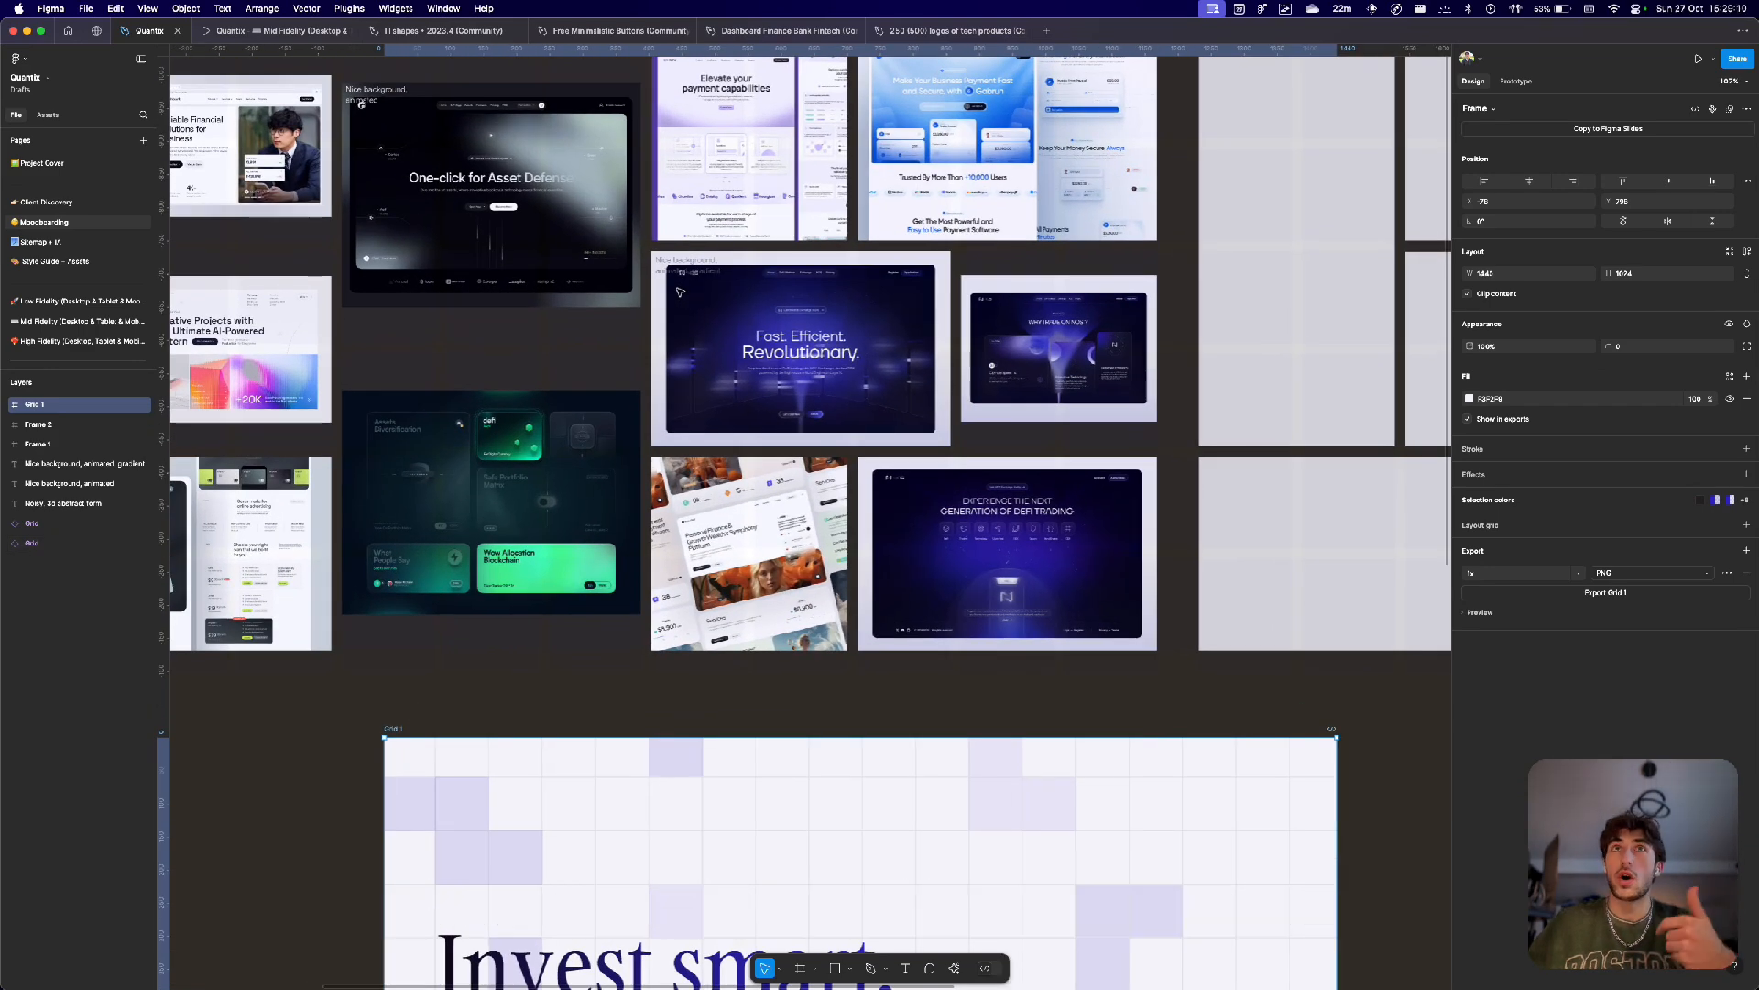
pyautogui.scroll(4, 680, 292)
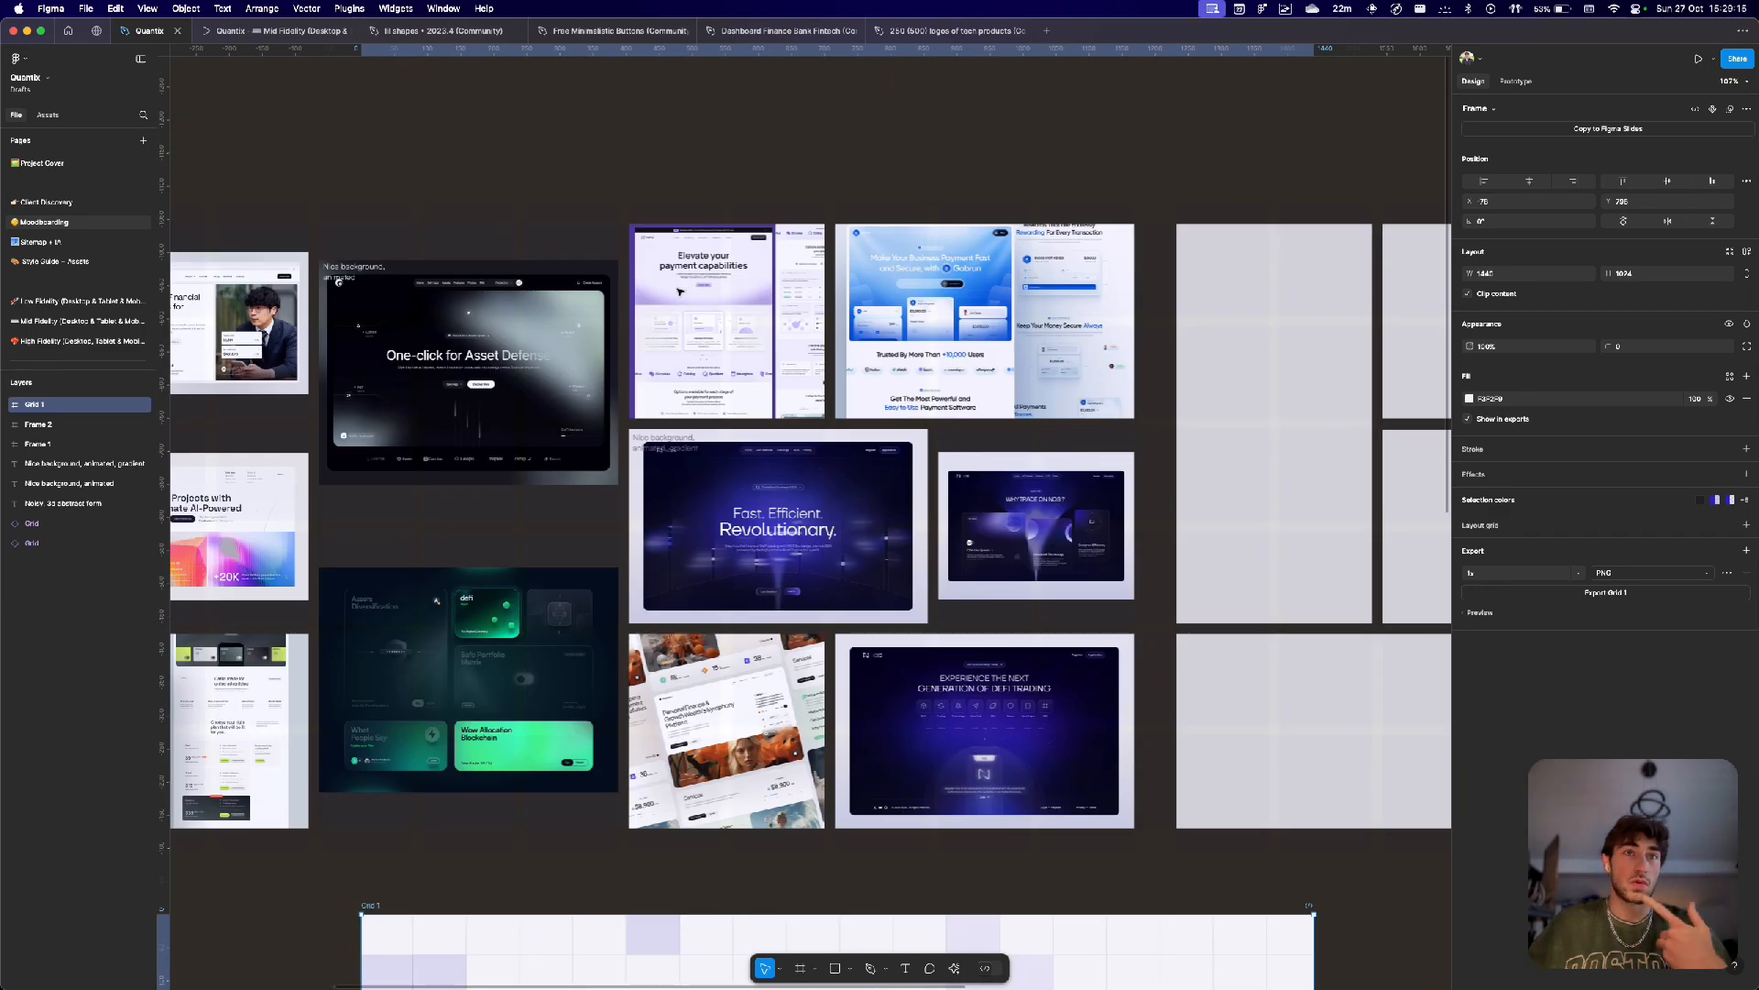
pyautogui.scroll(5, 474, 547)
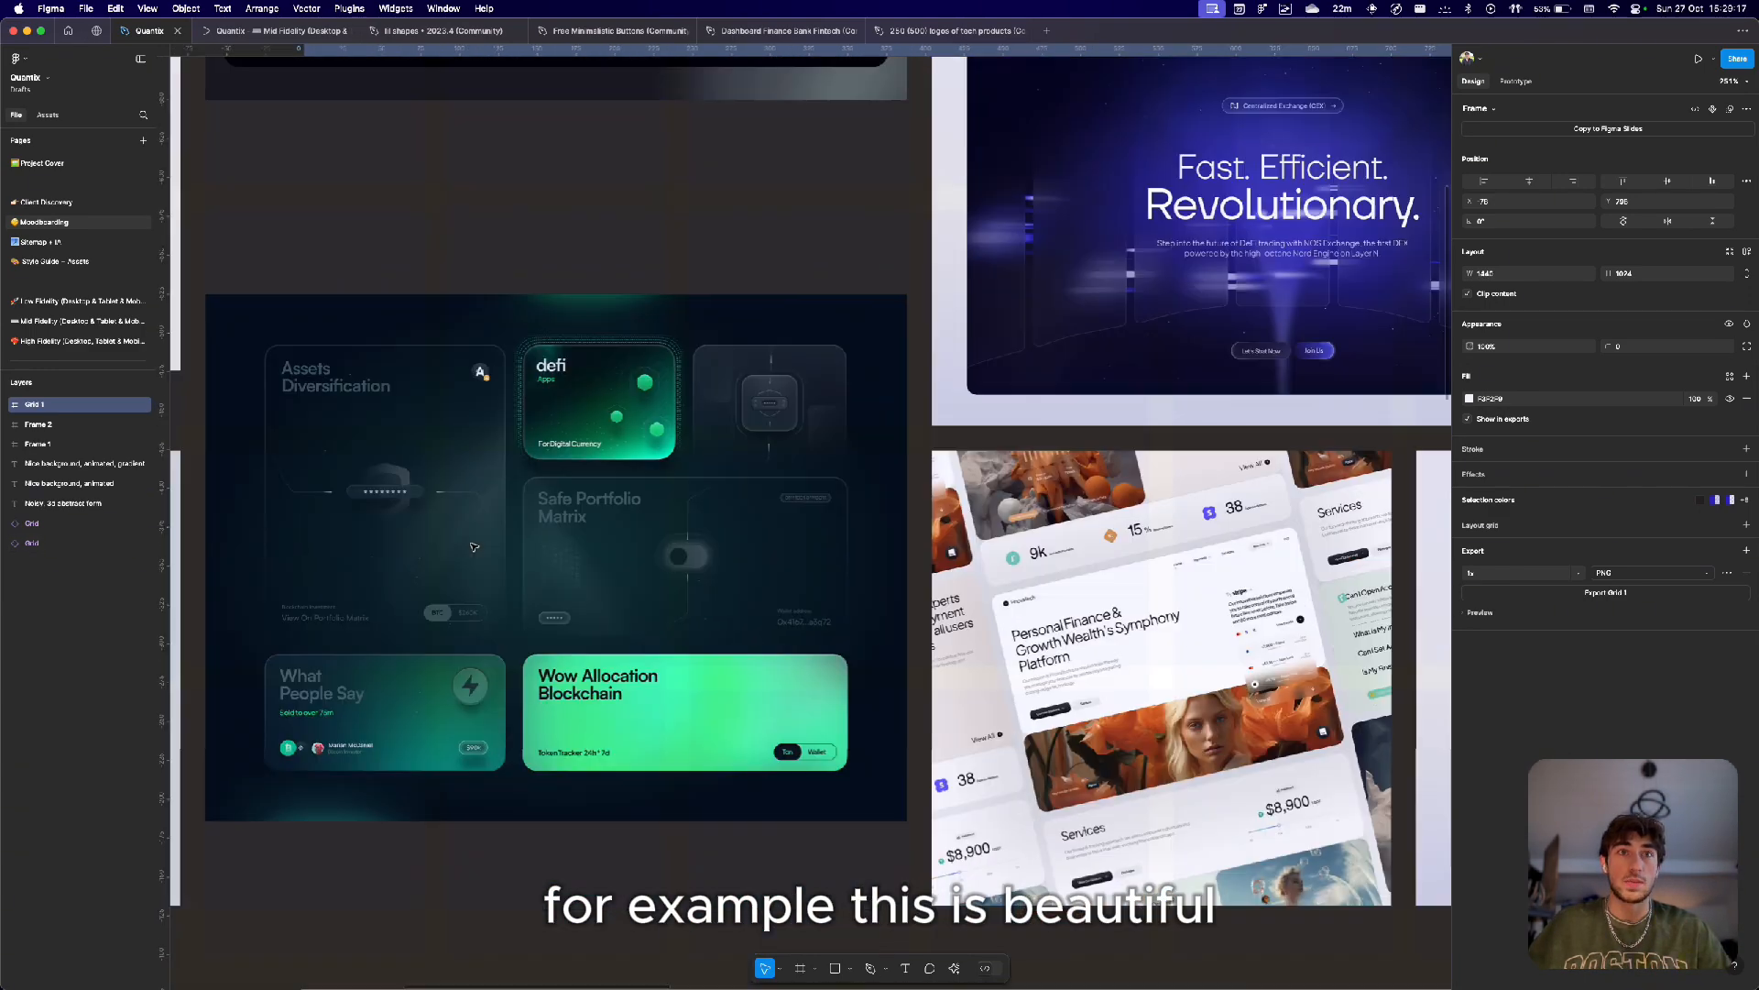
pyautogui.scroll(-3, 474, 547)
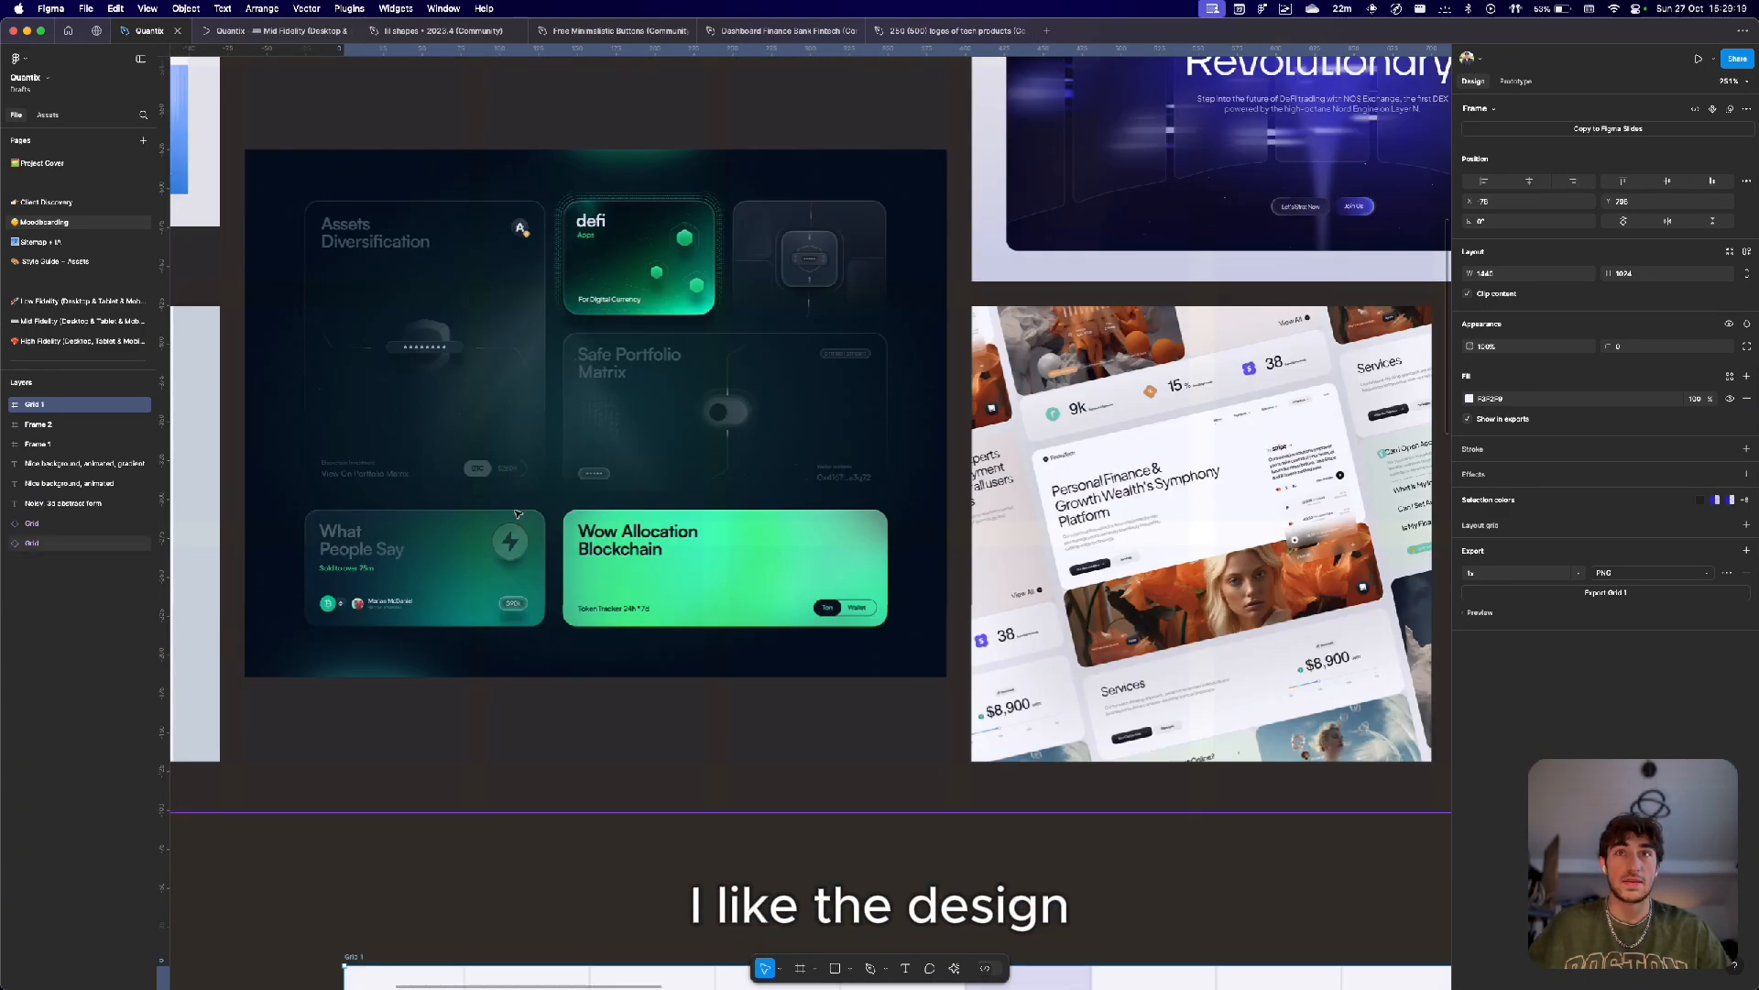
pyautogui.scroll(2, 517, 514)
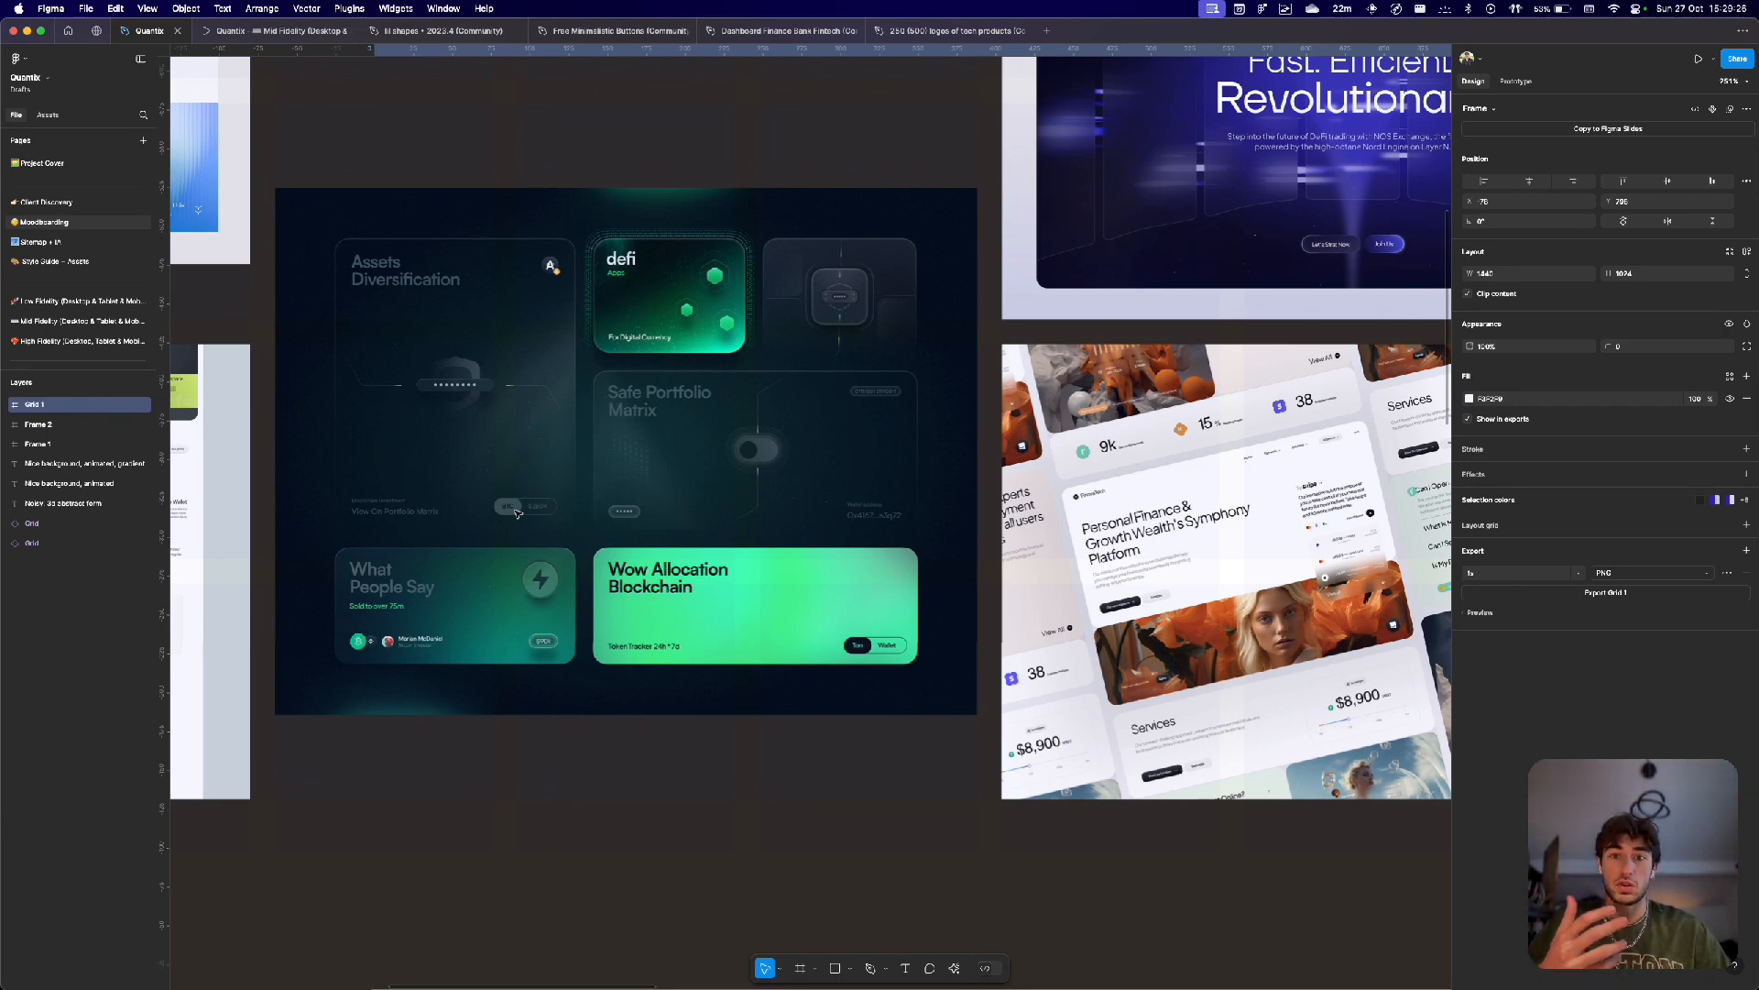
pyautogui.scroll(-5, 517, 514)
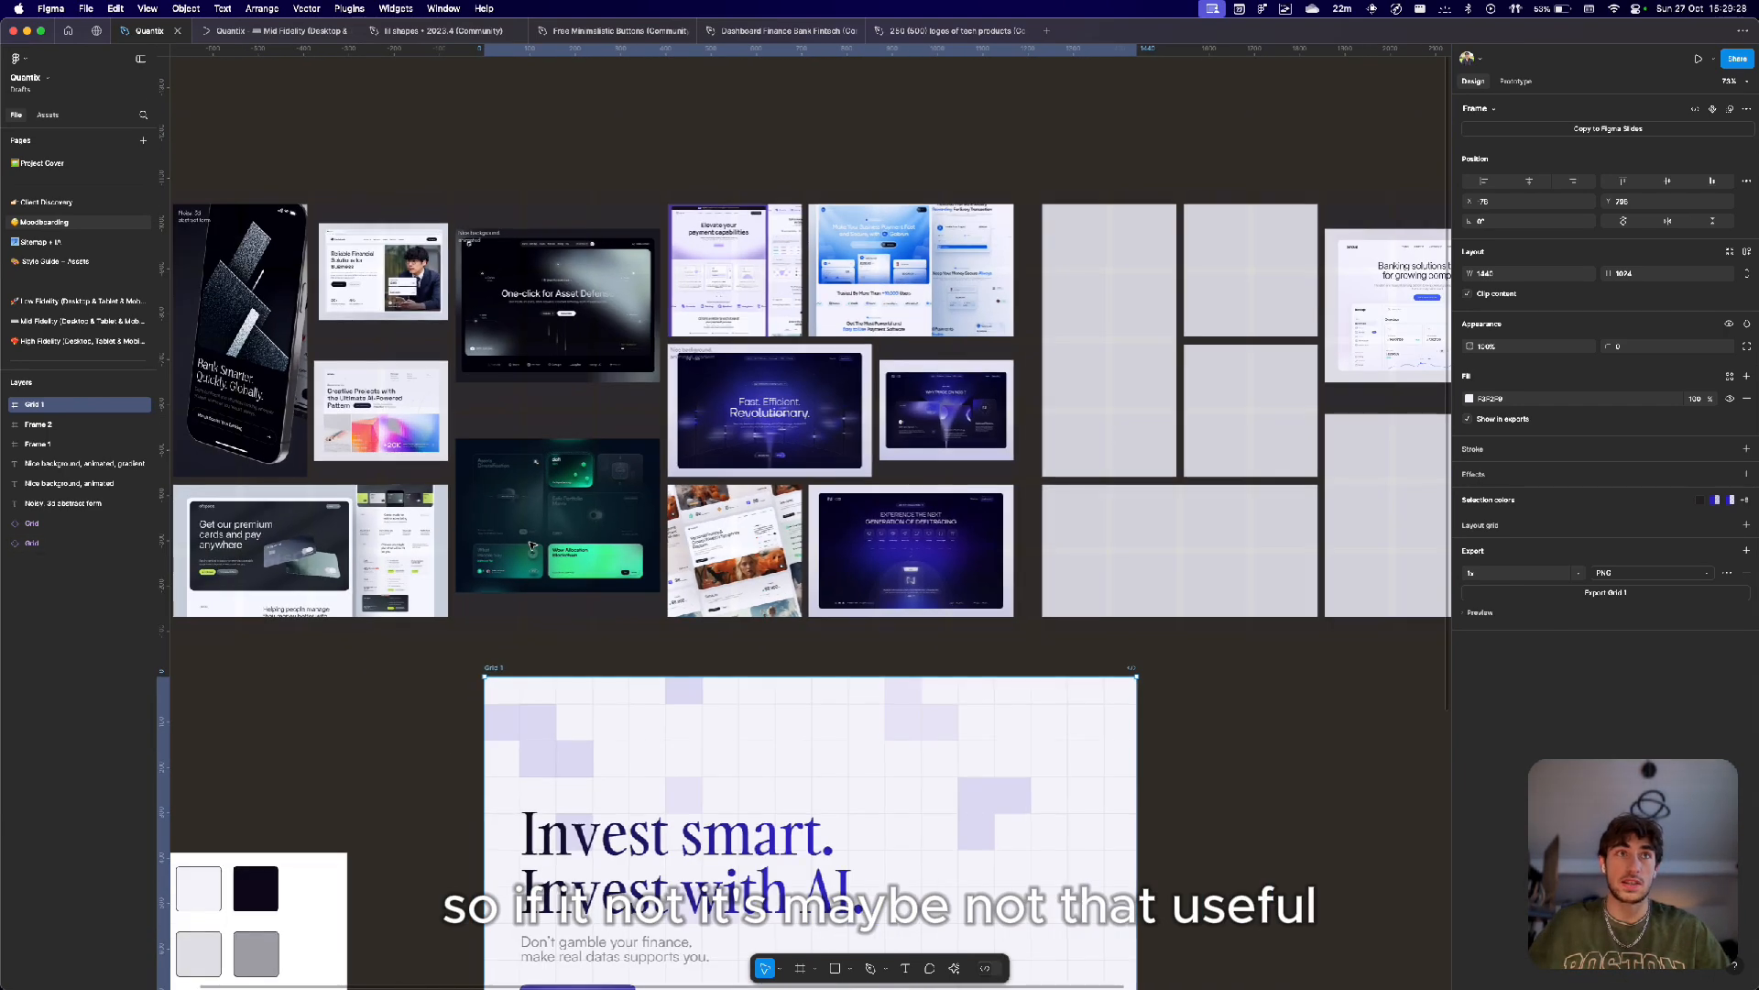
pyautogui.hscroll(-5, 503, 554)
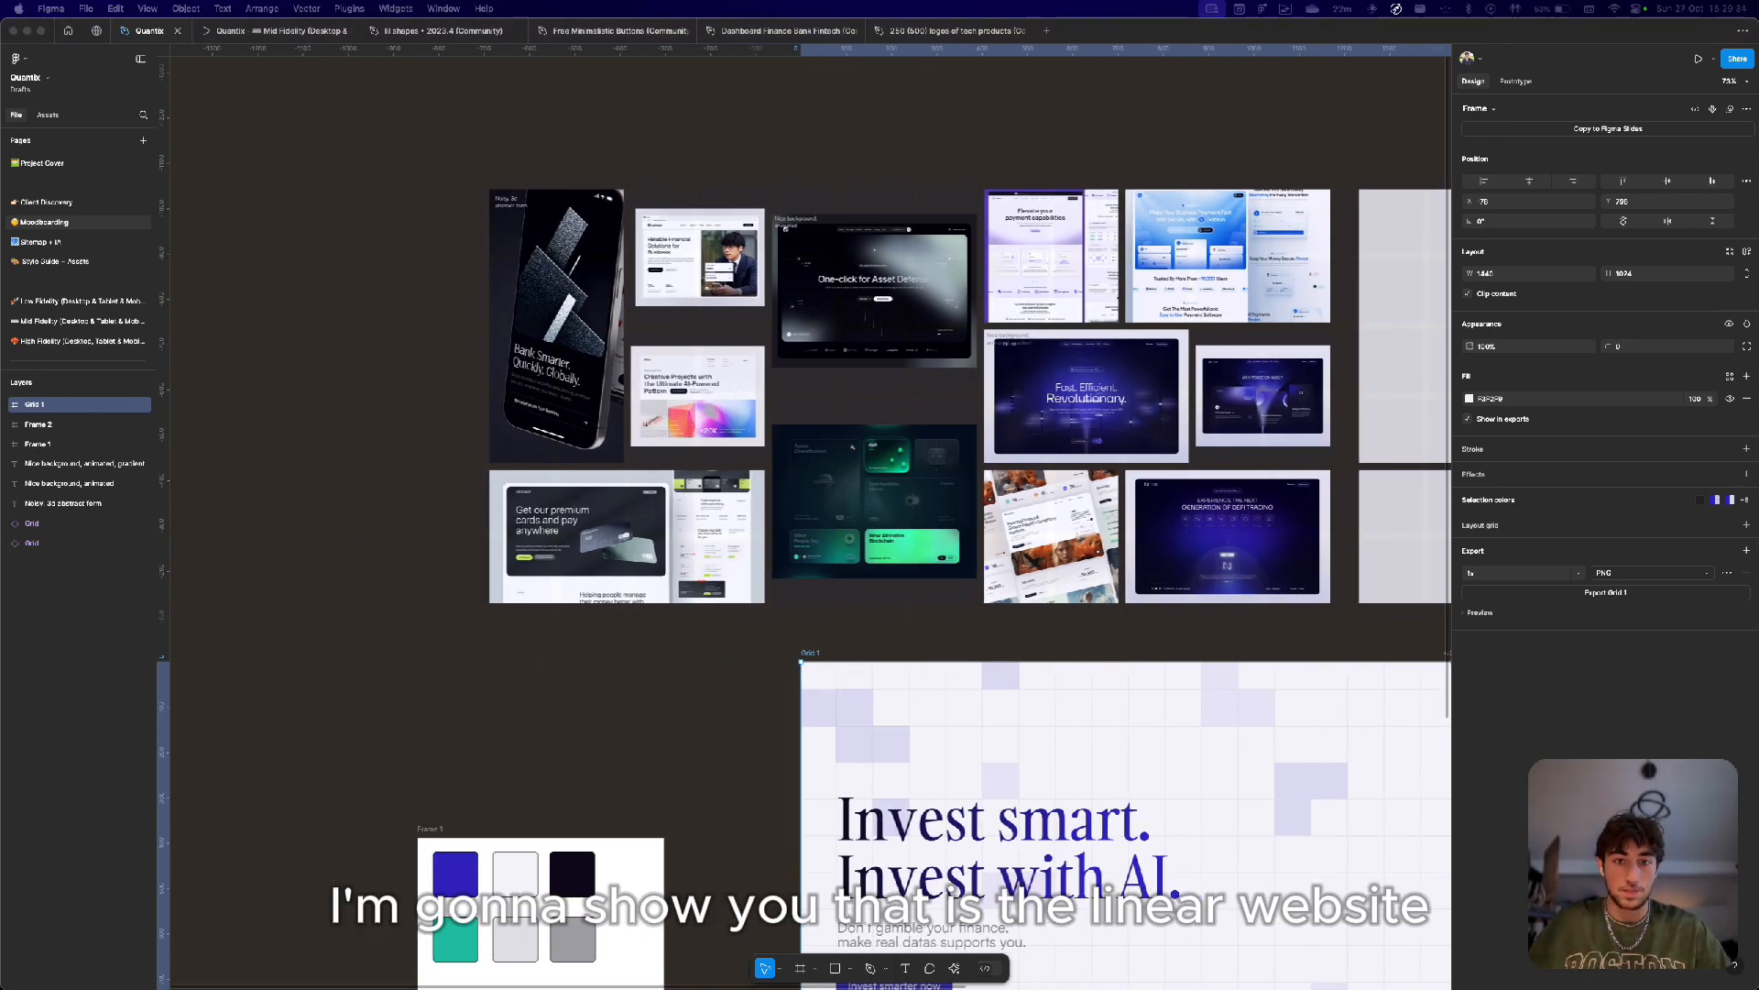
# Switch to the browser, maximise the window and scroll through the Linear website homepage for inspiration.
pyautogui.hotkey('ctrl', 'alt', 'Left')
pyautogui.press('super+s')
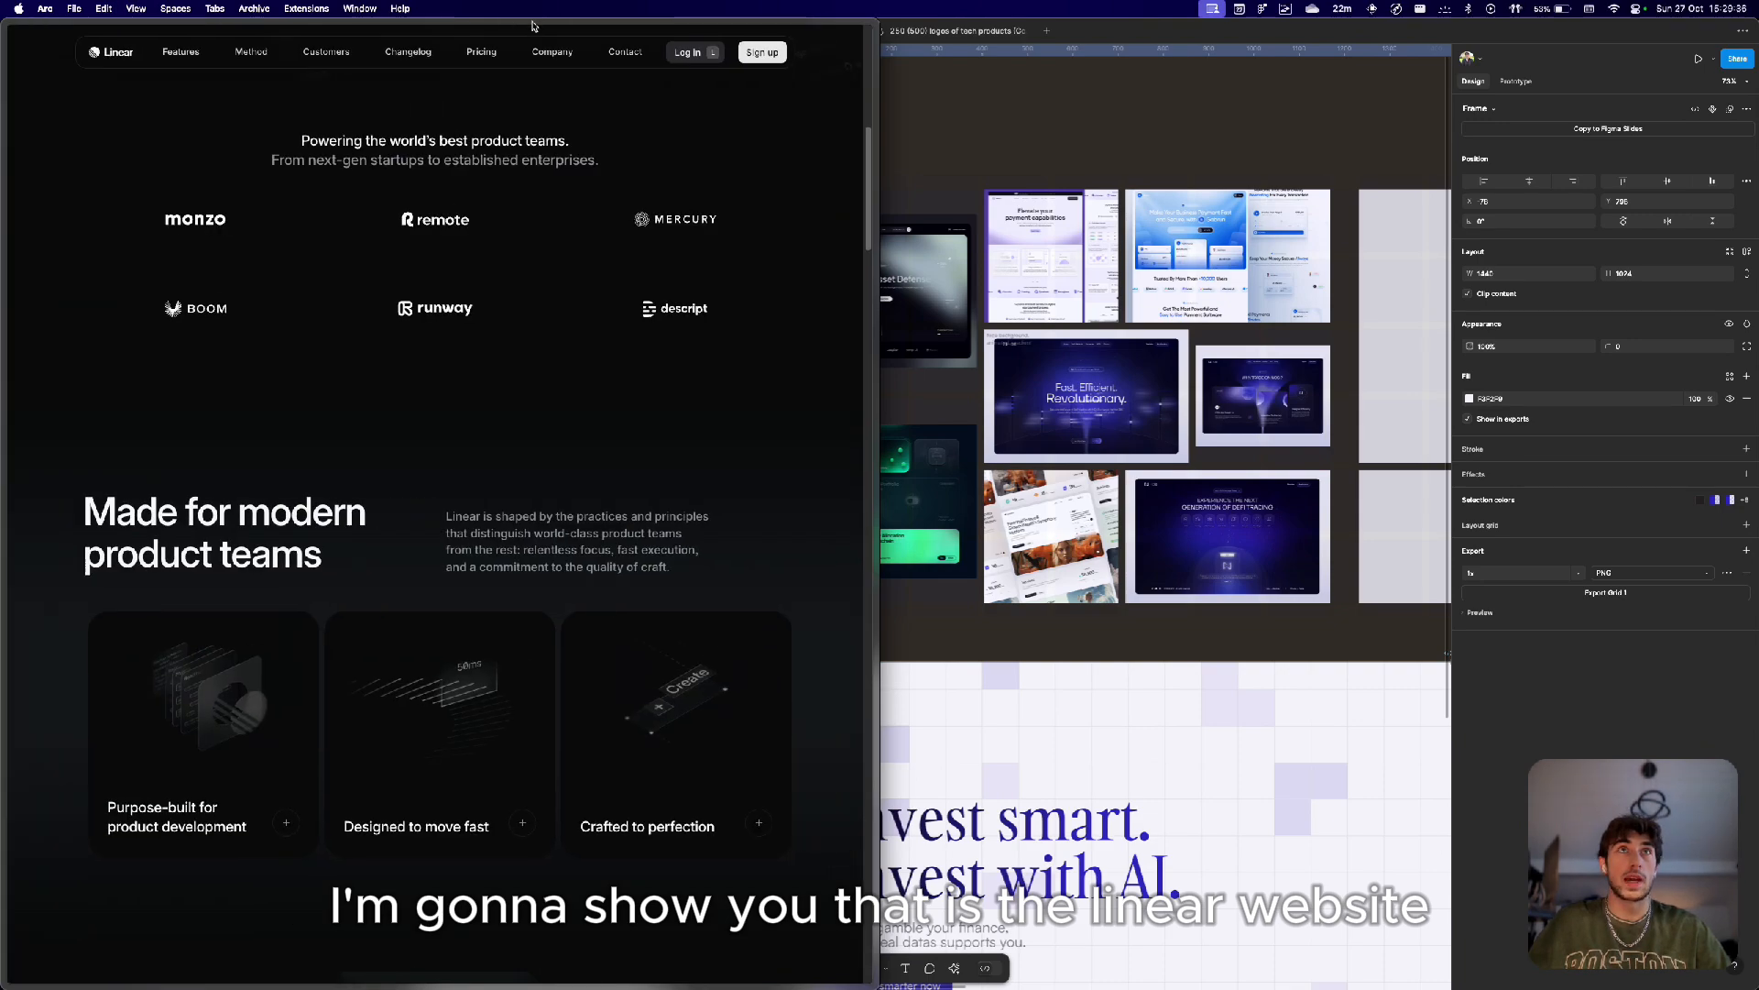
pyautogui.hotkey('ctrl', 'alt', 'Return')
pyautogui.scroll(10, 538, 409)
pyautogui.scroll(-2, 537, 413)
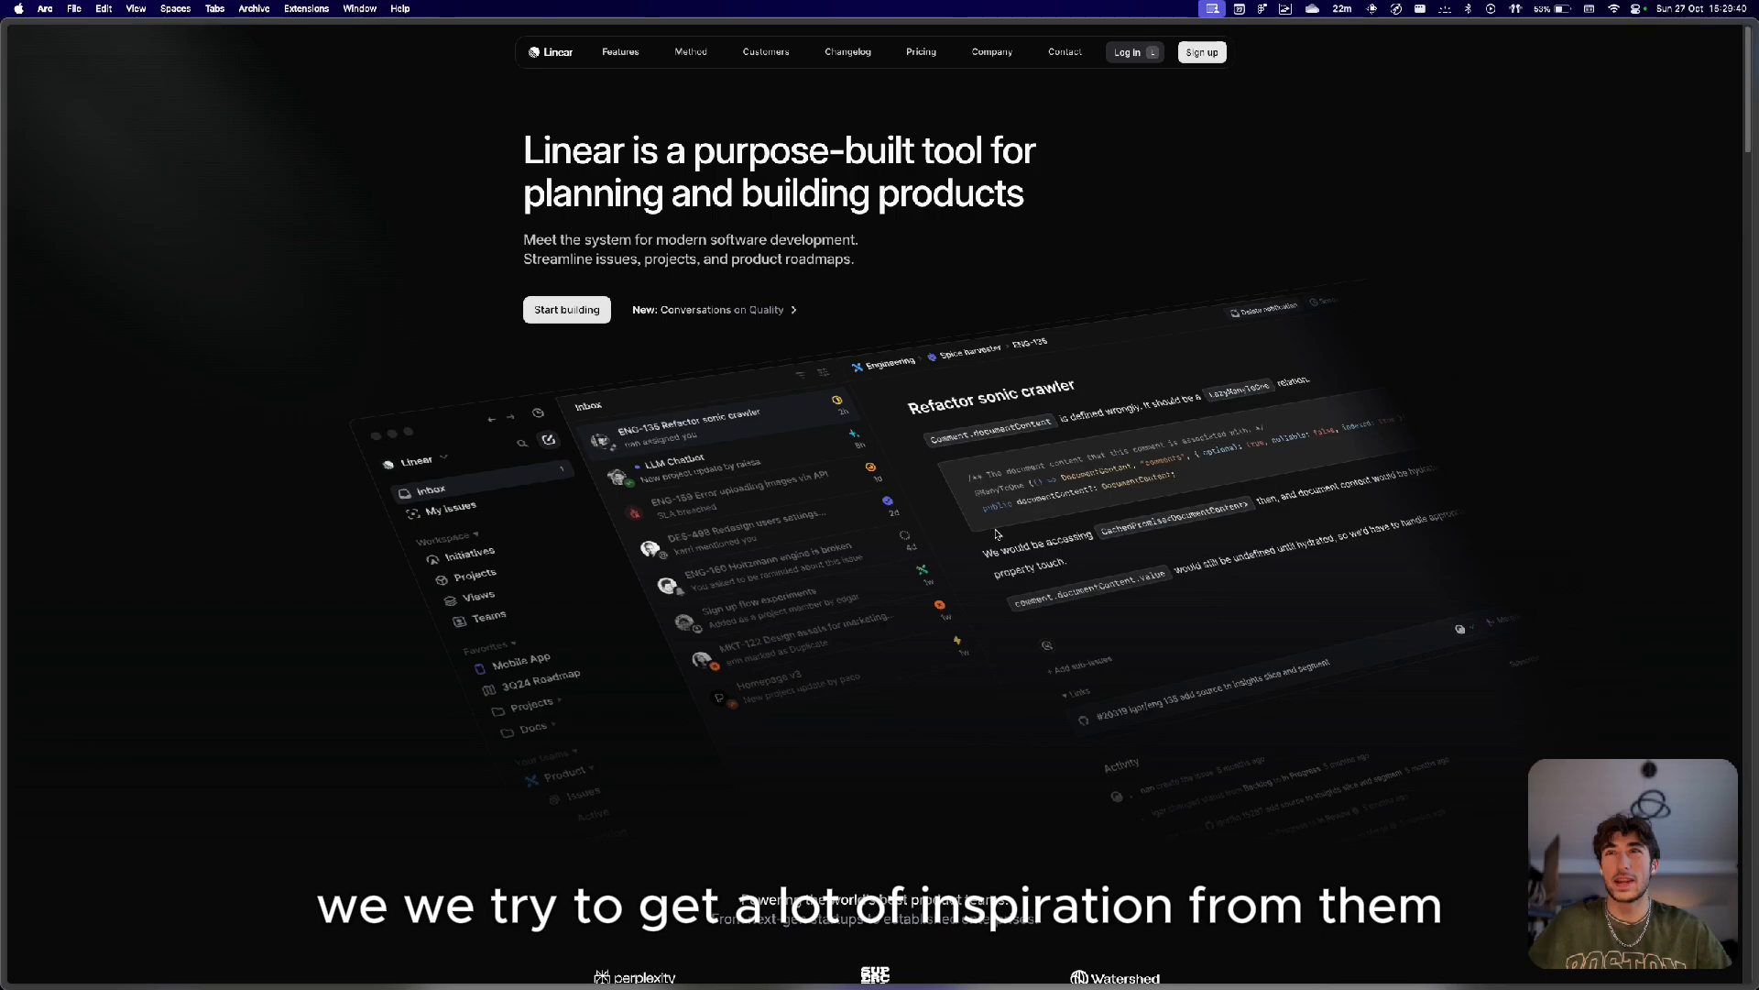
pyautogui.scroll(-15, 997, 534)
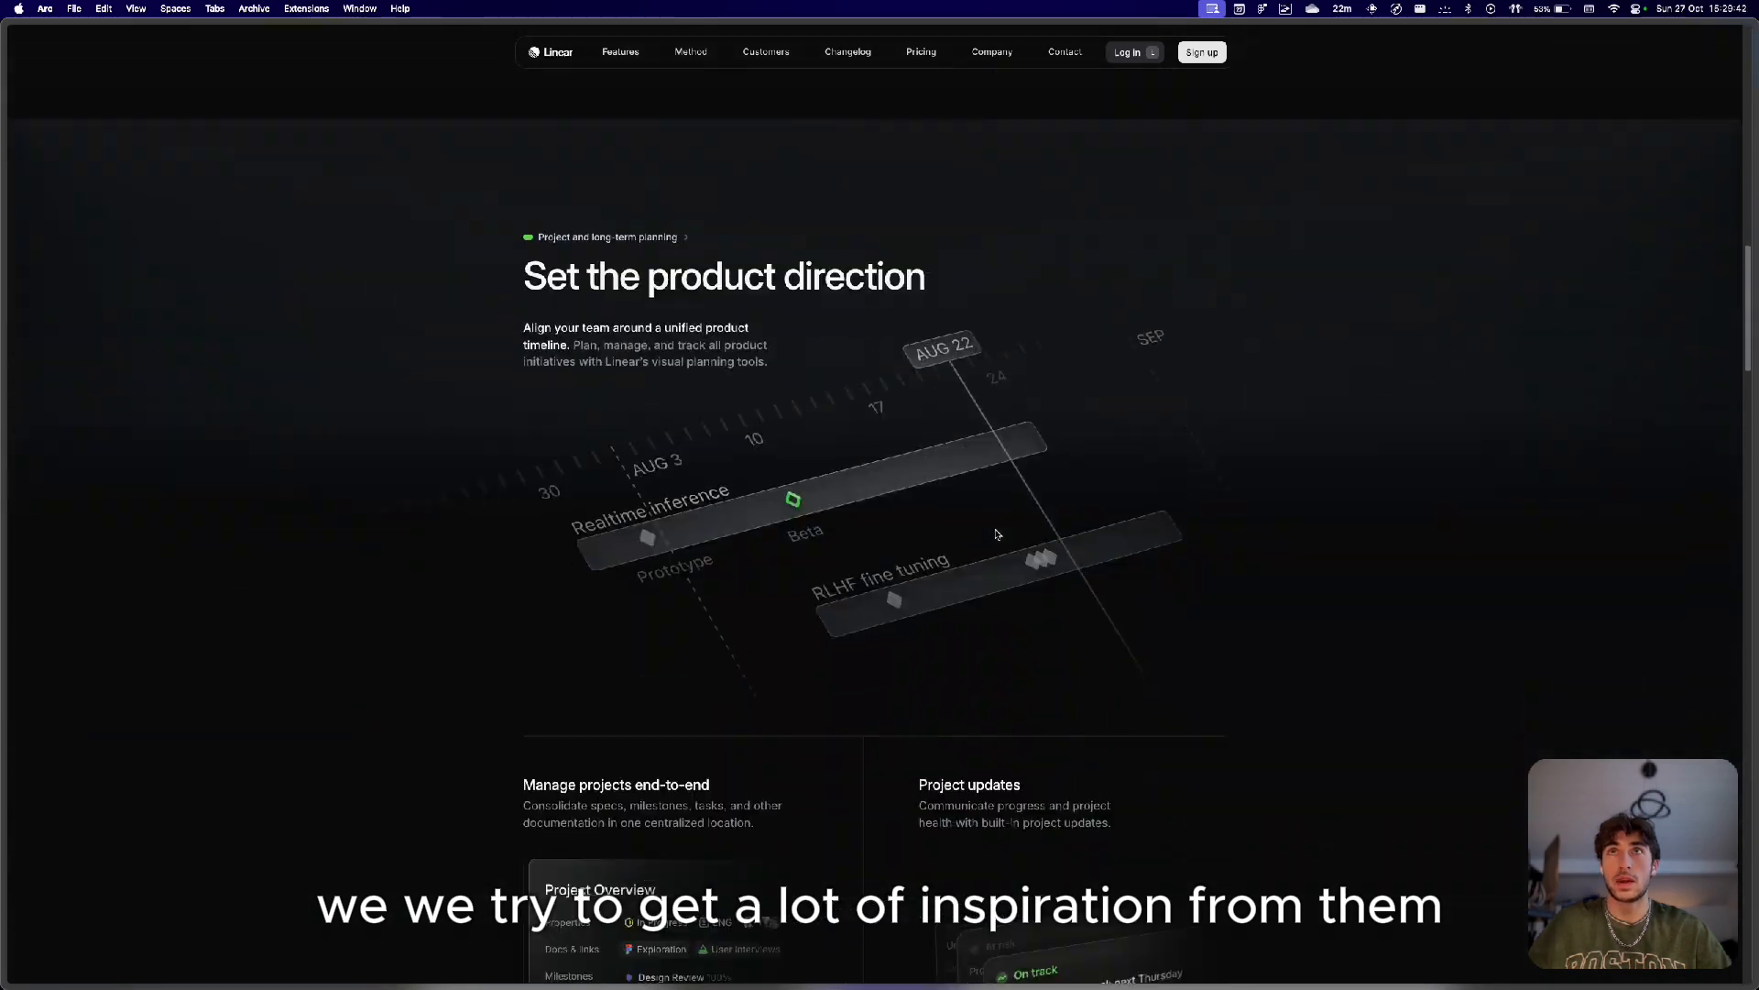
pyautogui.scroll(-15, 997, 535)
pyautogui.scroll(17, 997, 534)
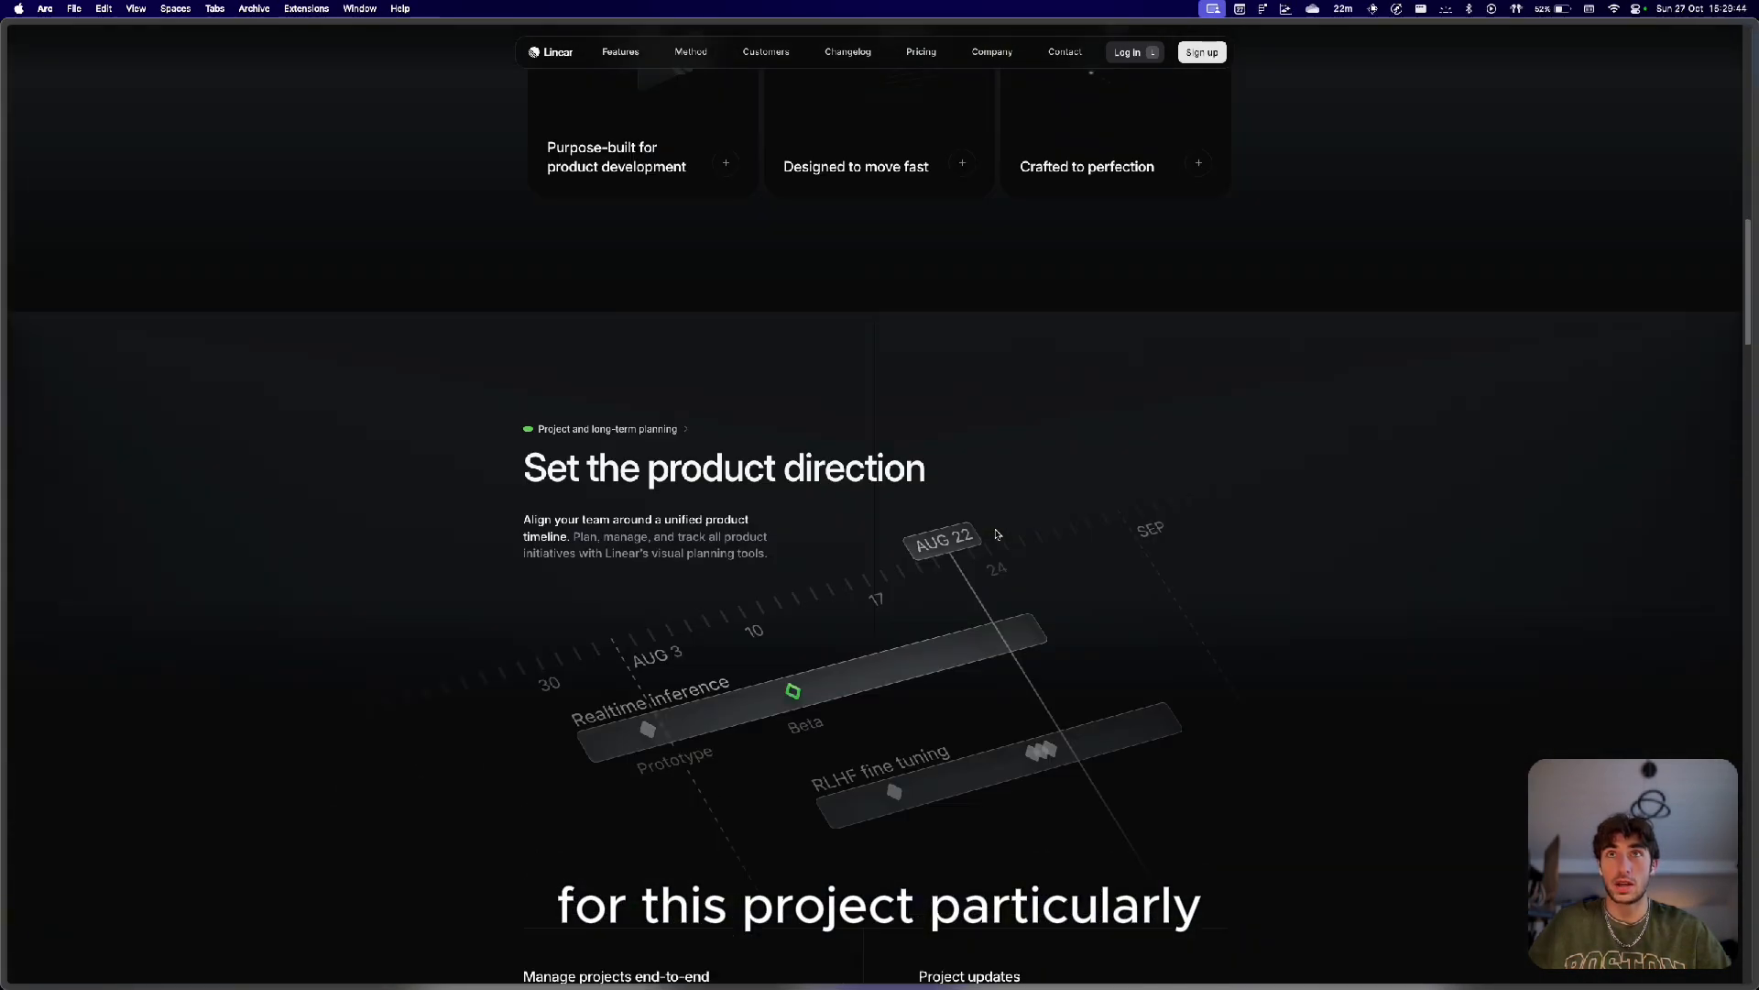
pyautogui.scroll(20, 997, 534)
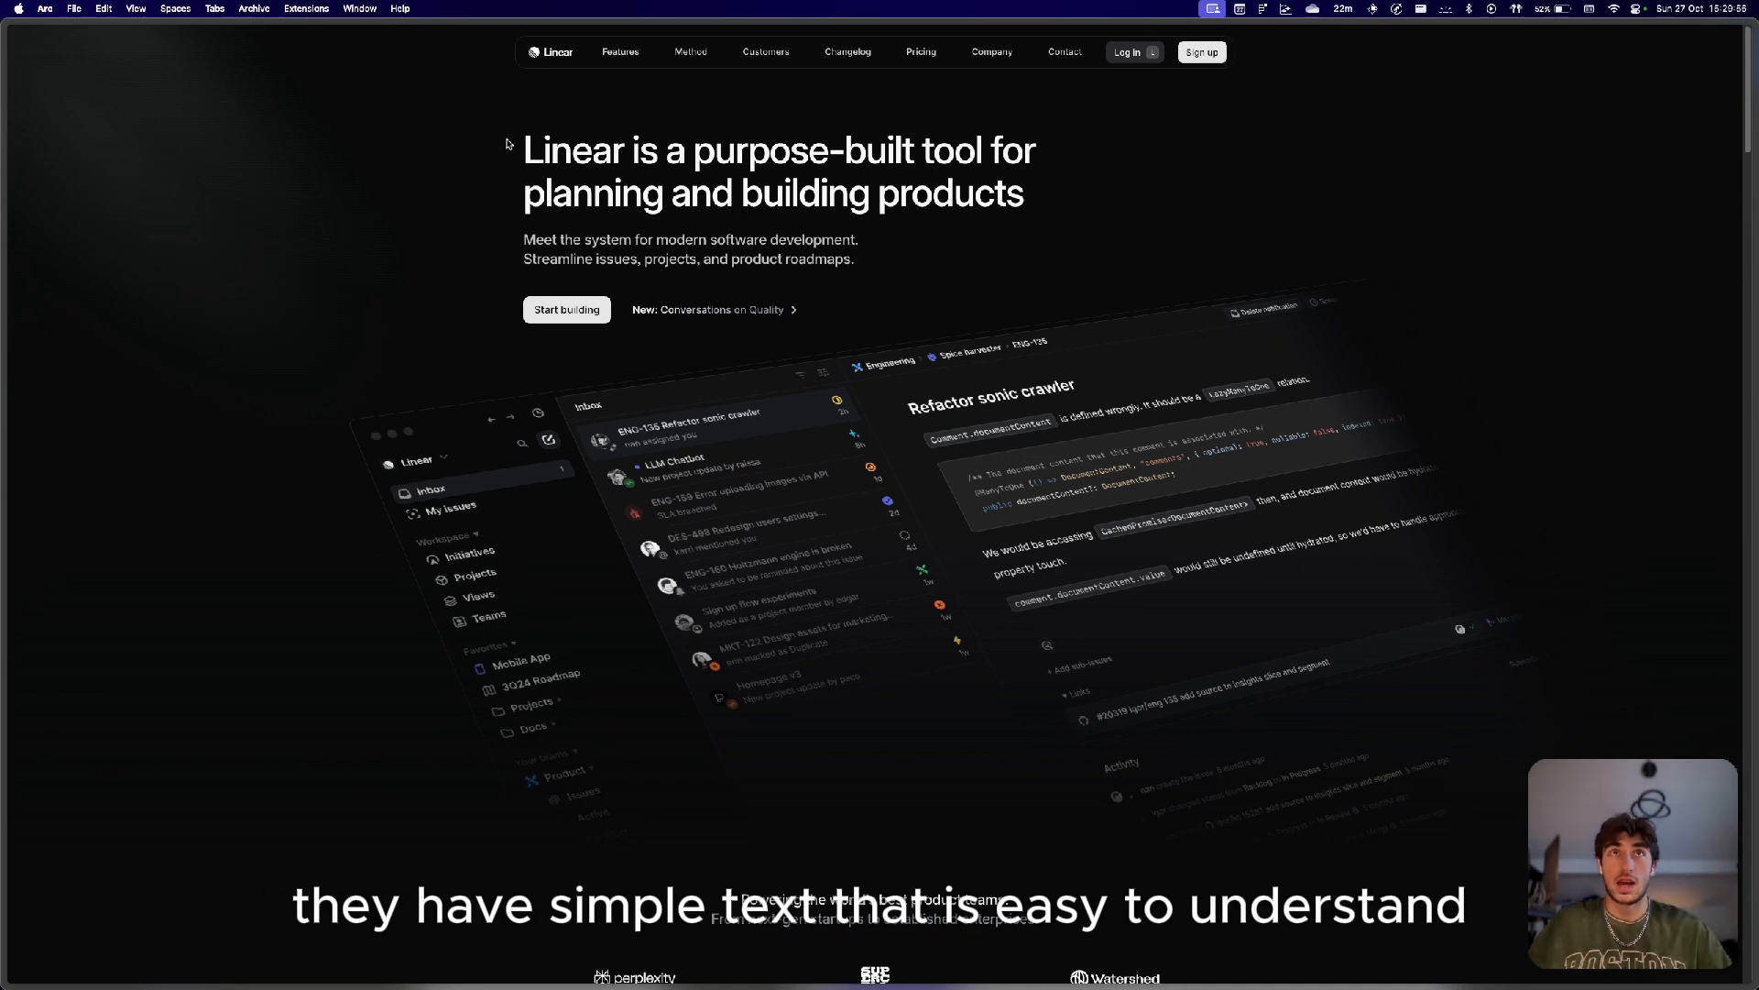
# Open the 'Purpose-built for product development' card's detail view on the Linear homepage and close it.
pyautogui.moveTo(507, 144); pyautogui.dragTo(880, 279)
pyautogui.click(880, 280)
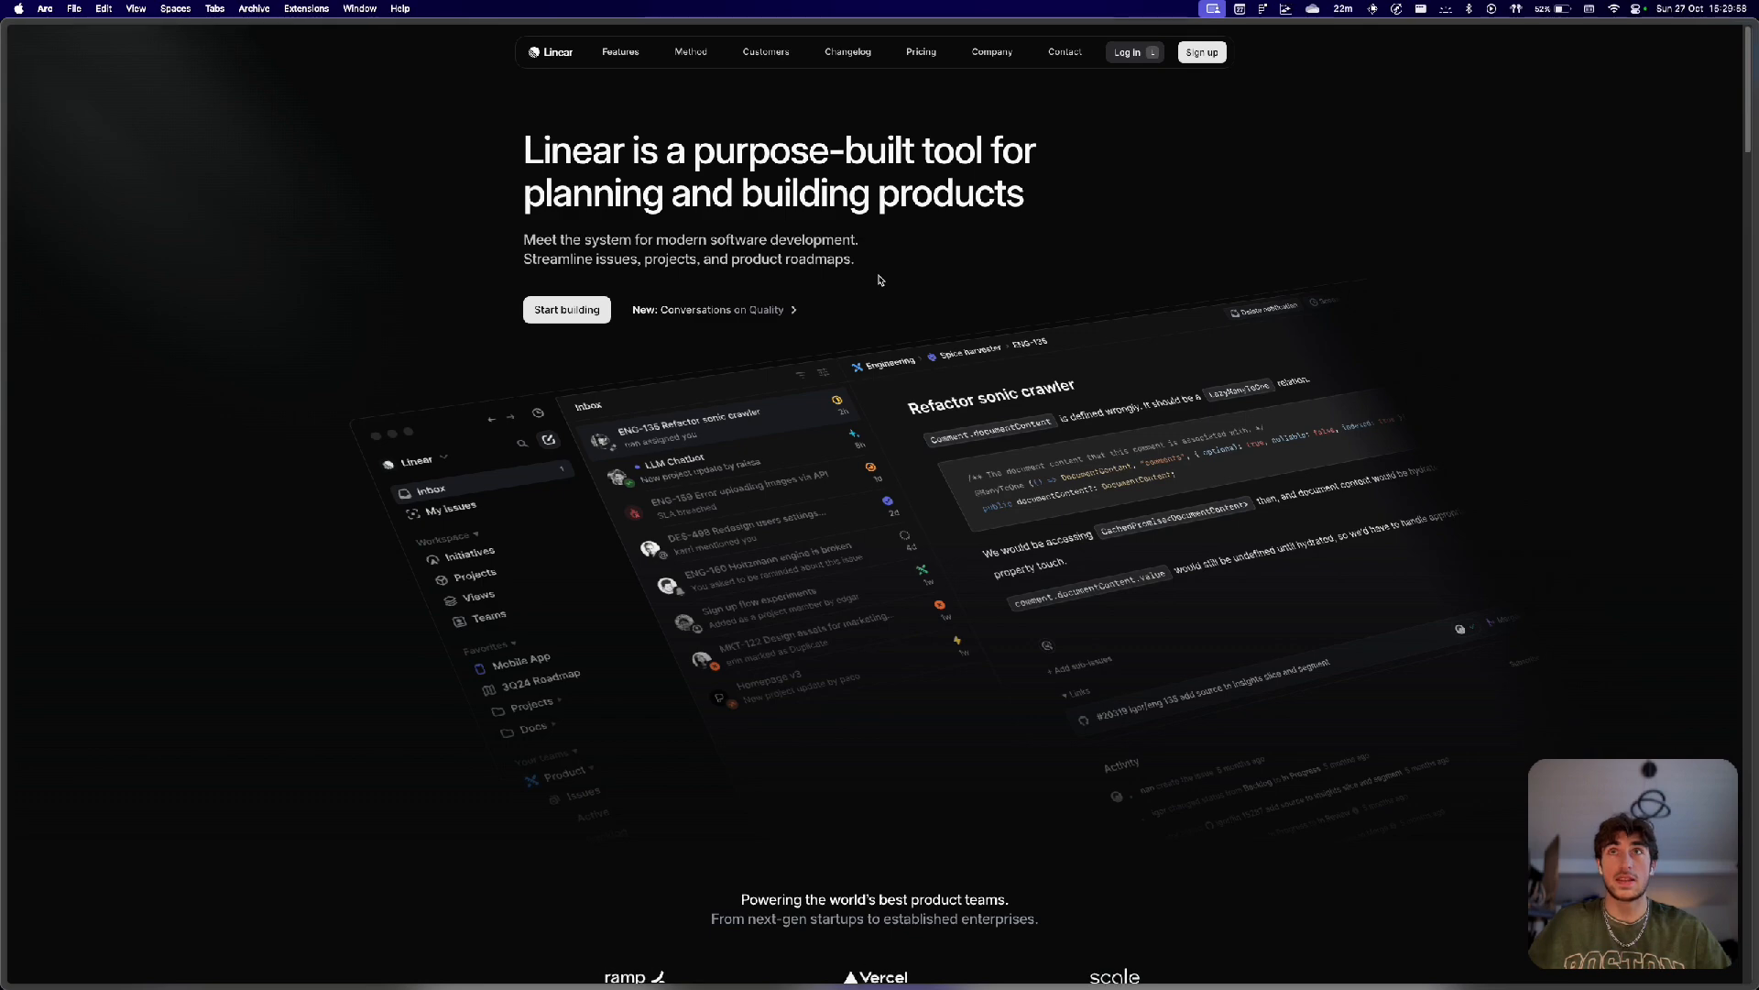
pyautogui.scroll(-4, 880, 280)
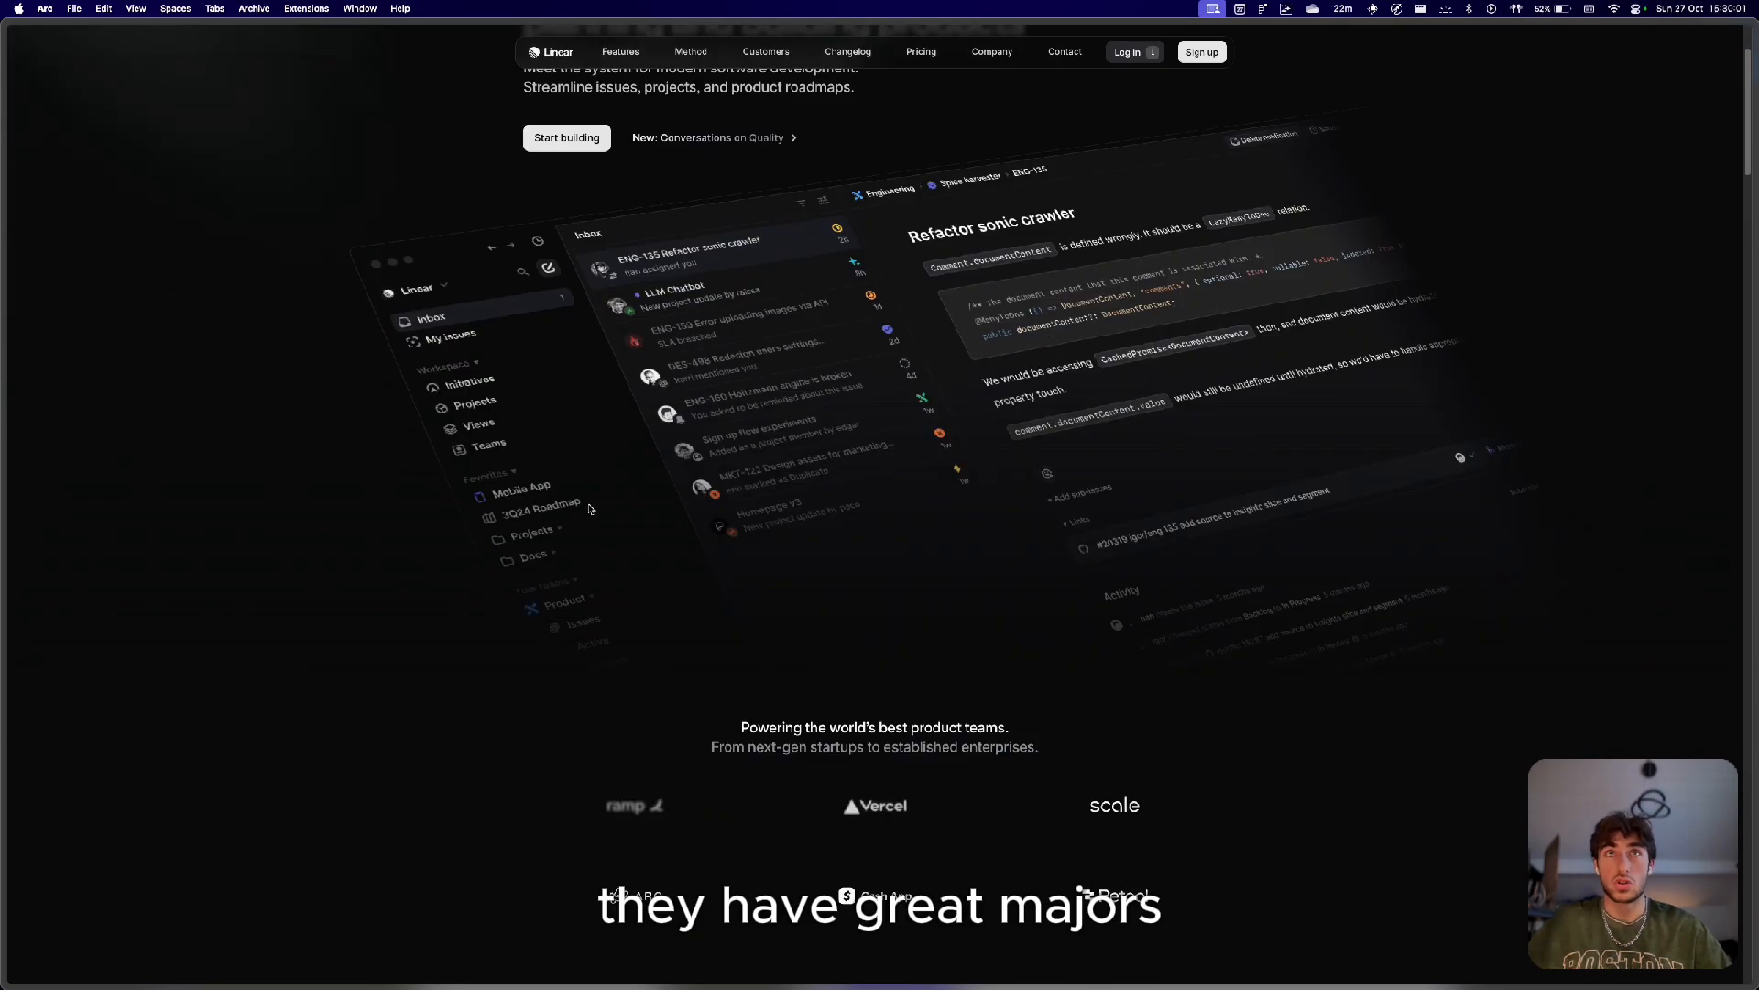
pyautogui.scroll(-10, 706, 415)
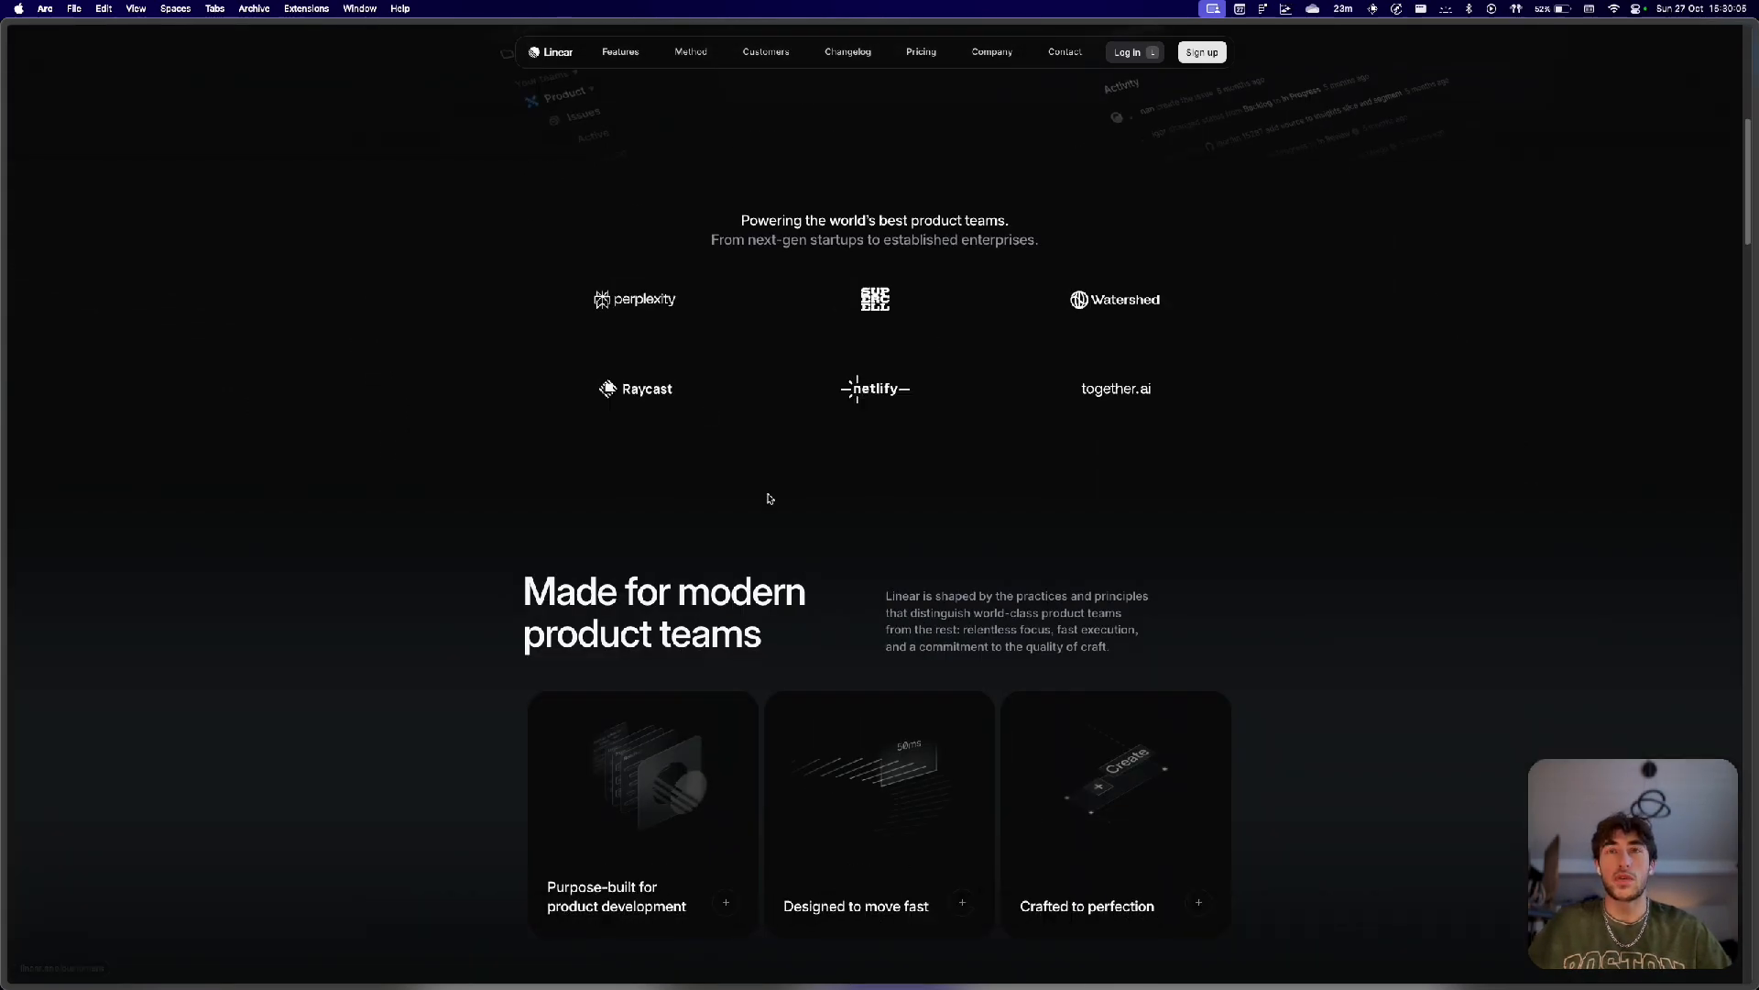
pyautogui.scroll(-6, 1006, 495)
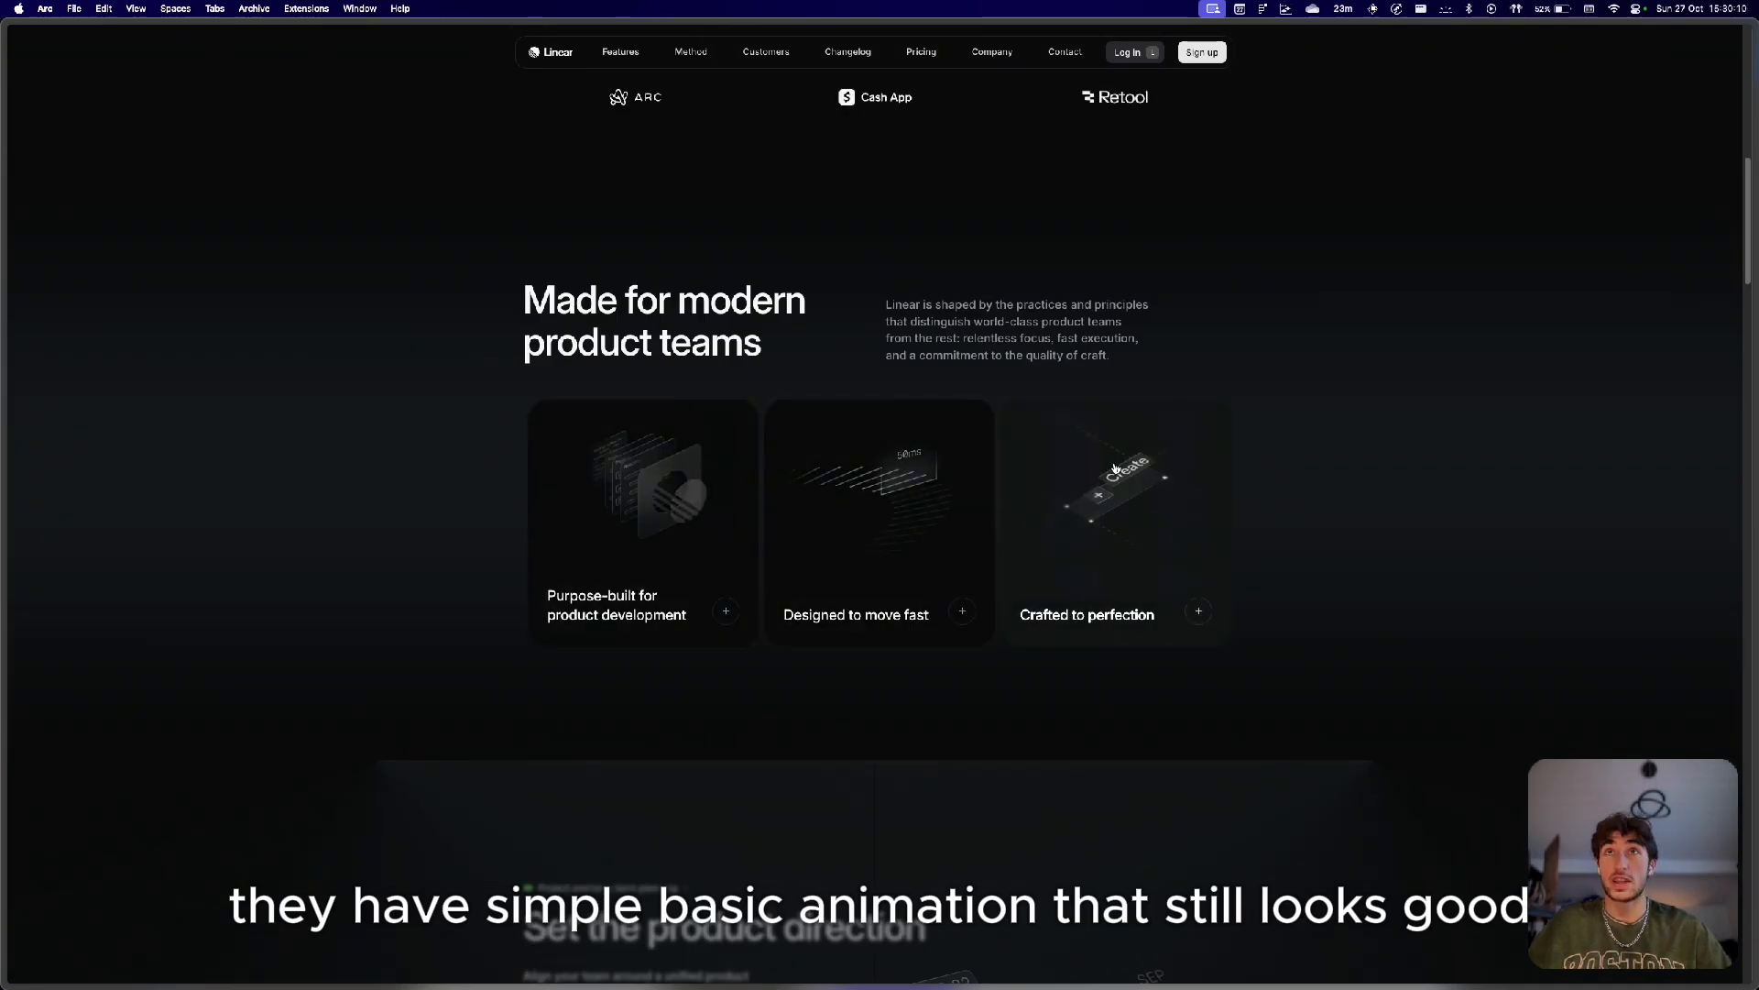
pyautogui.click(559, 469)
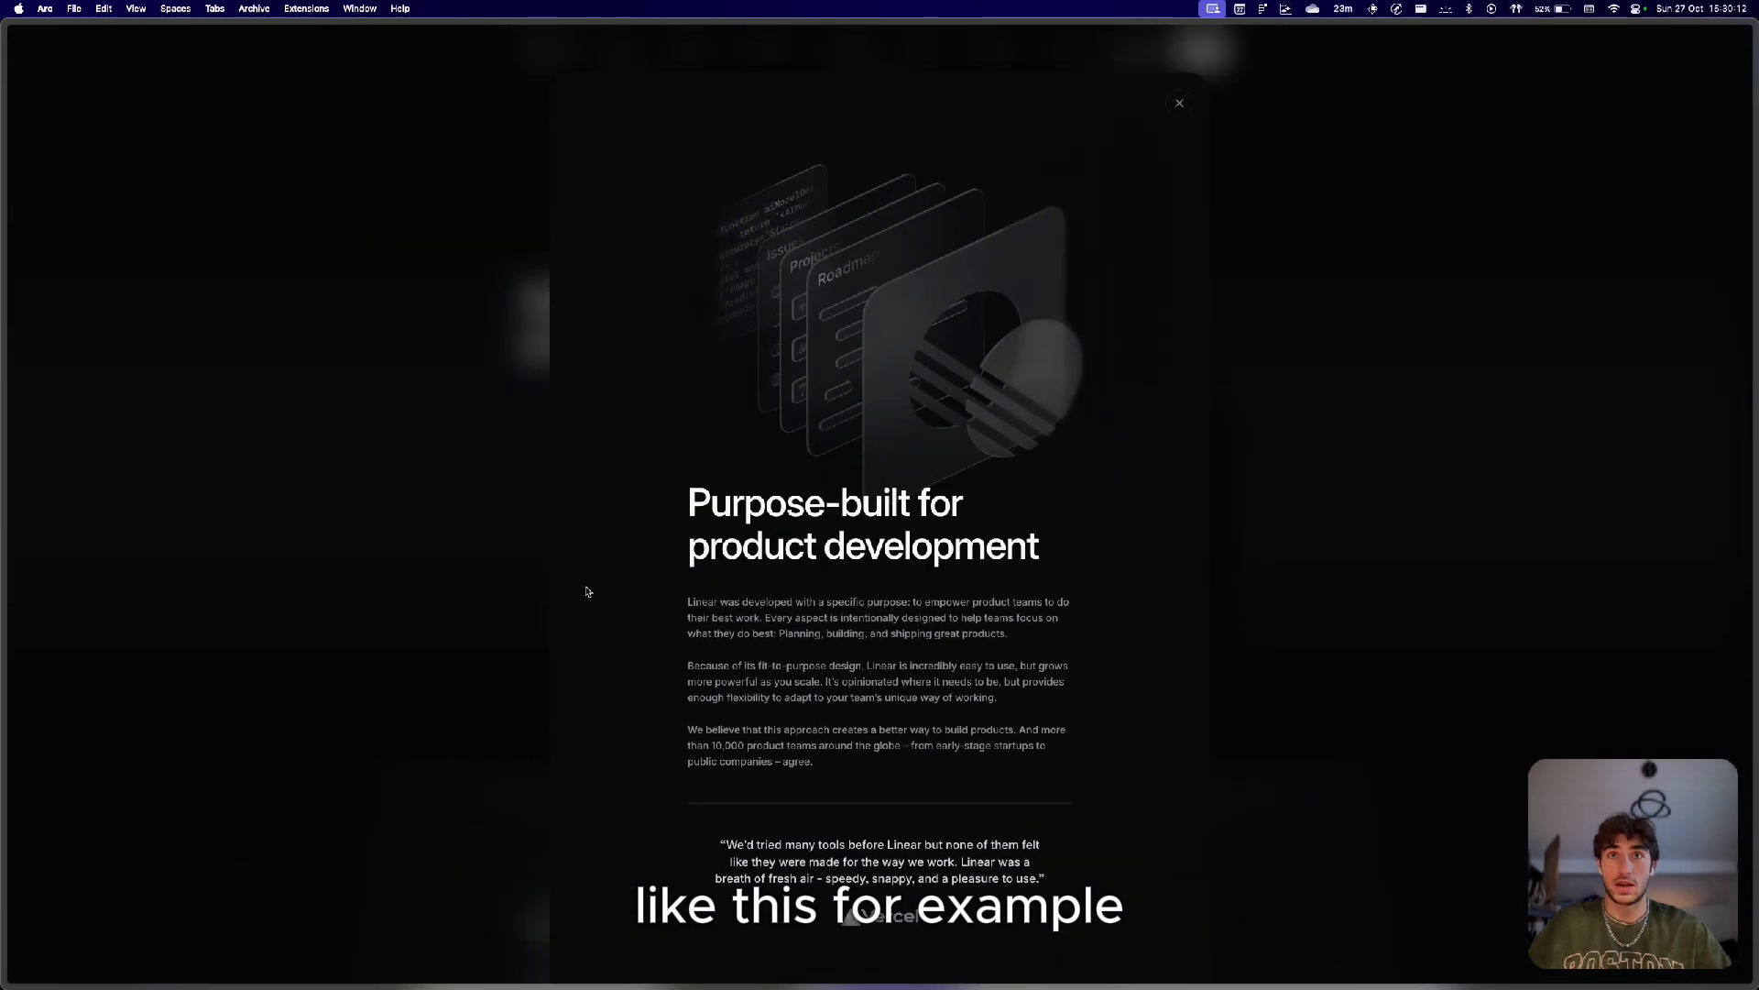
pyautogui.click(1375, 228)
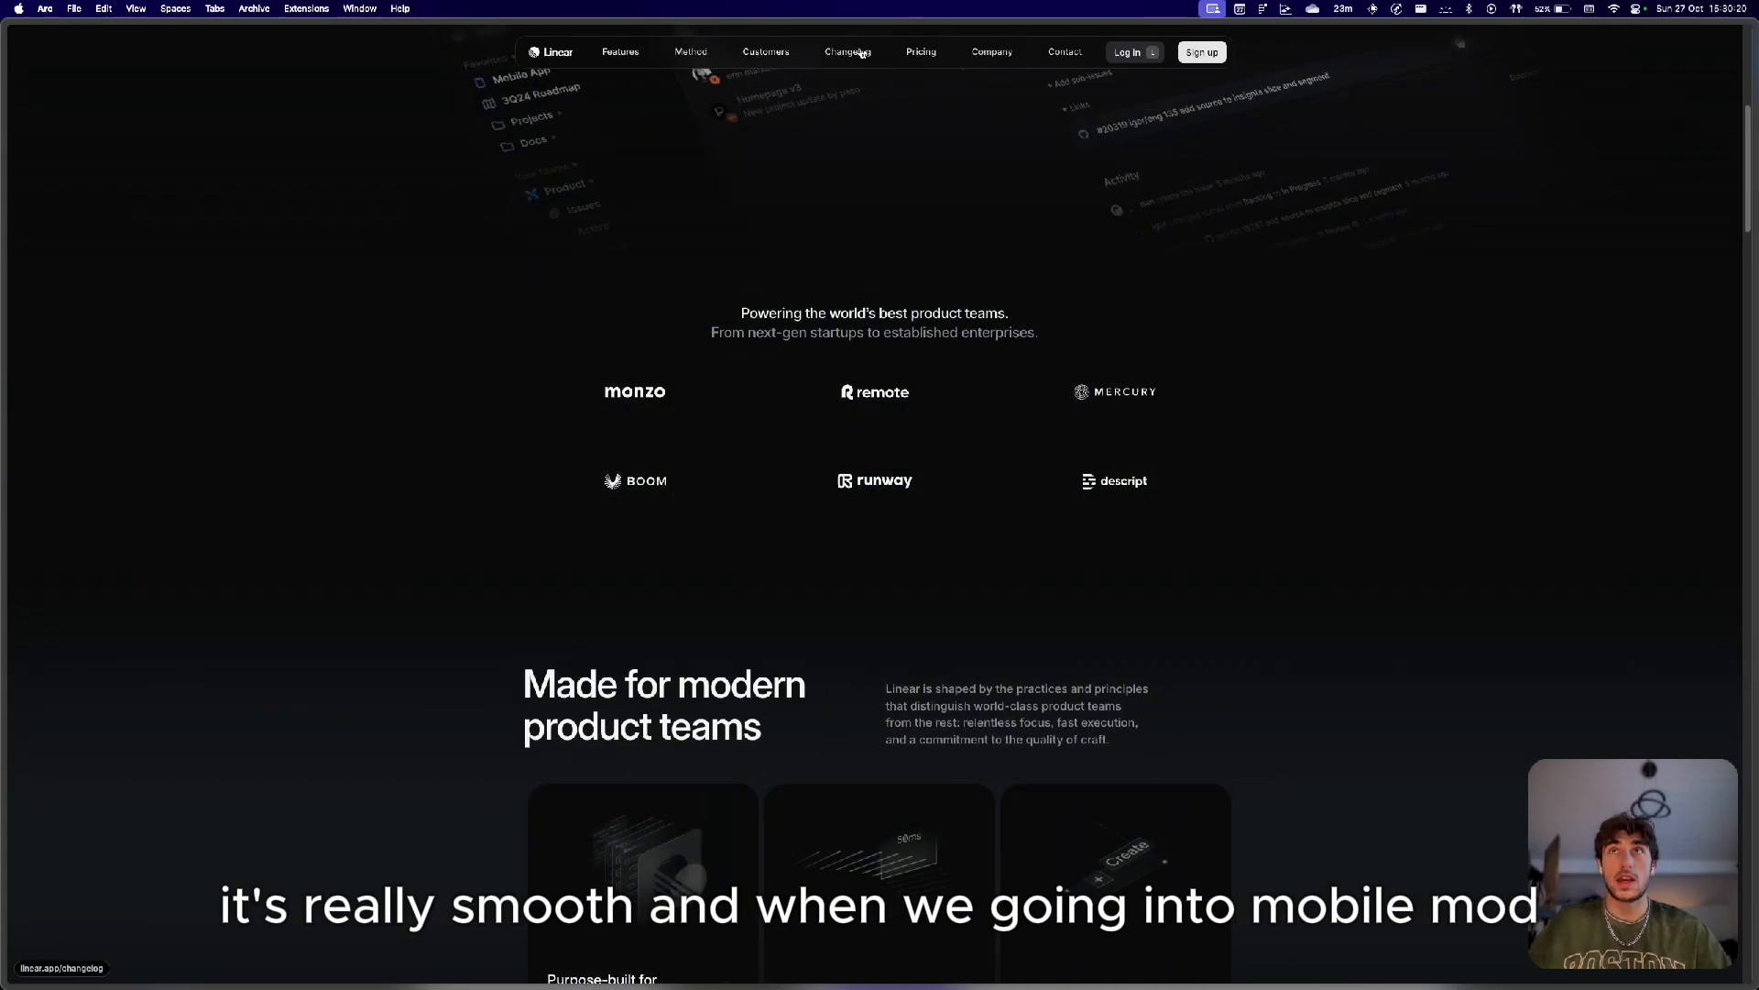
# Inspect the page in responsive mobile view and open and close the Linear site's mobile navigation menu.
pyautogui.rightClick(1337, 95)
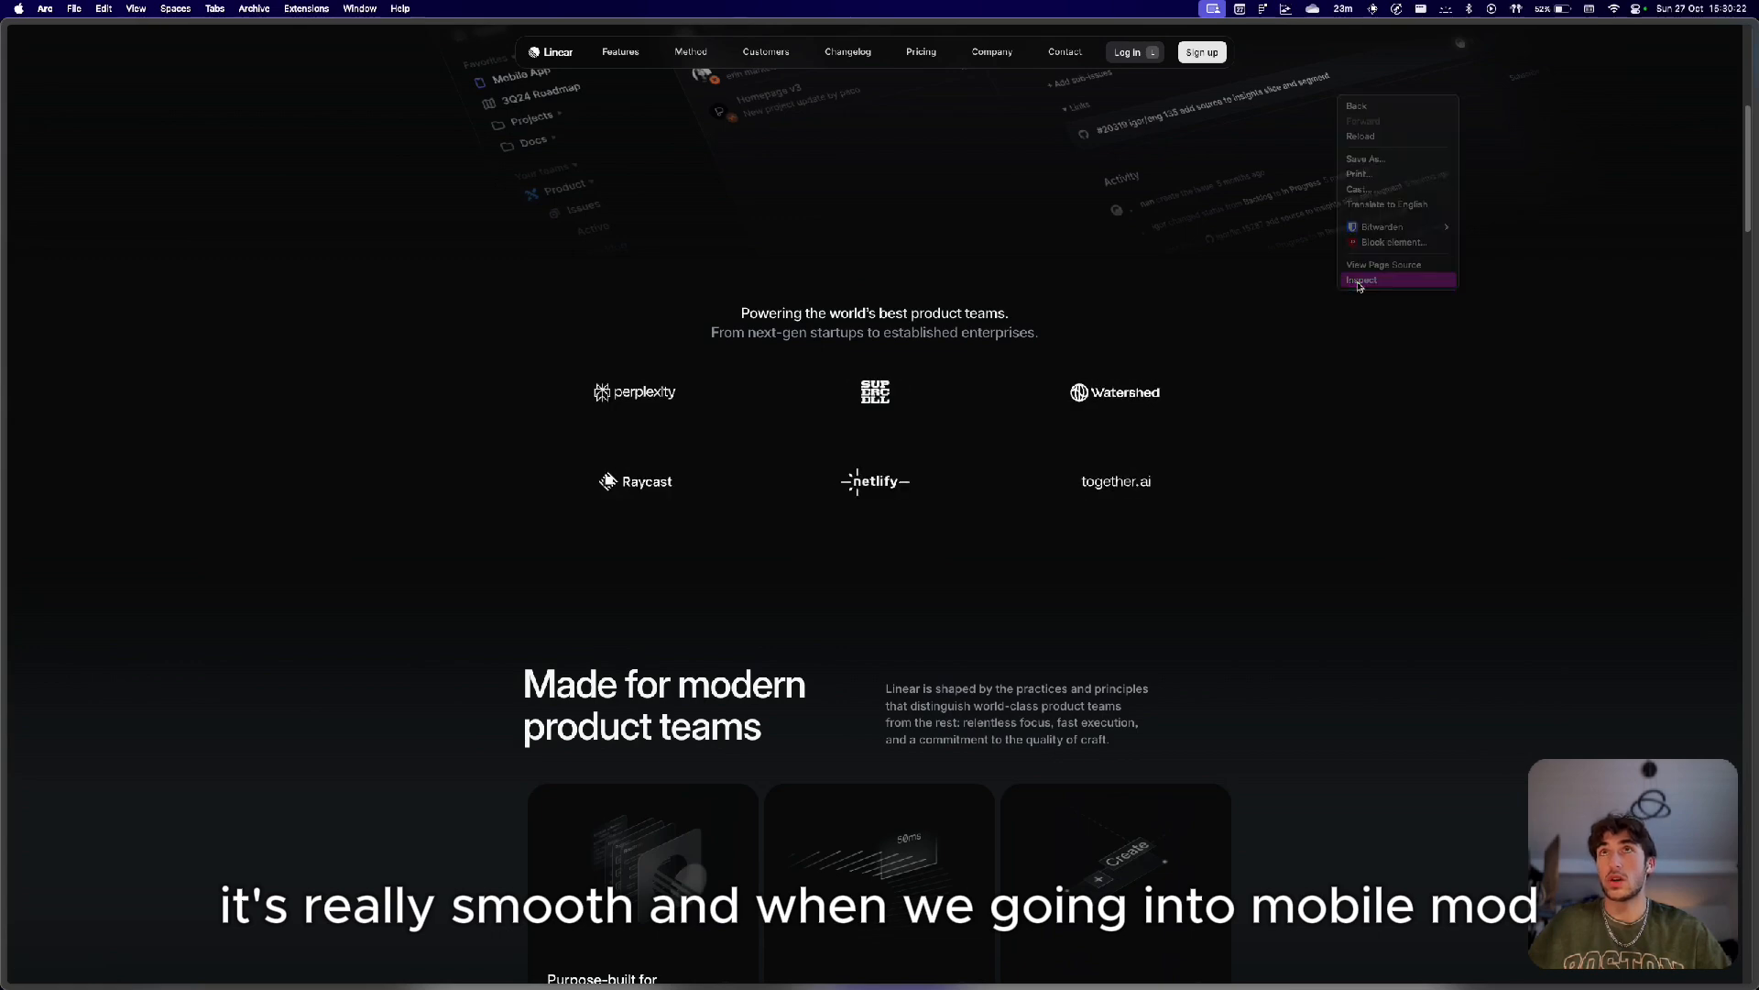
pyautogui.click(1360, 282)
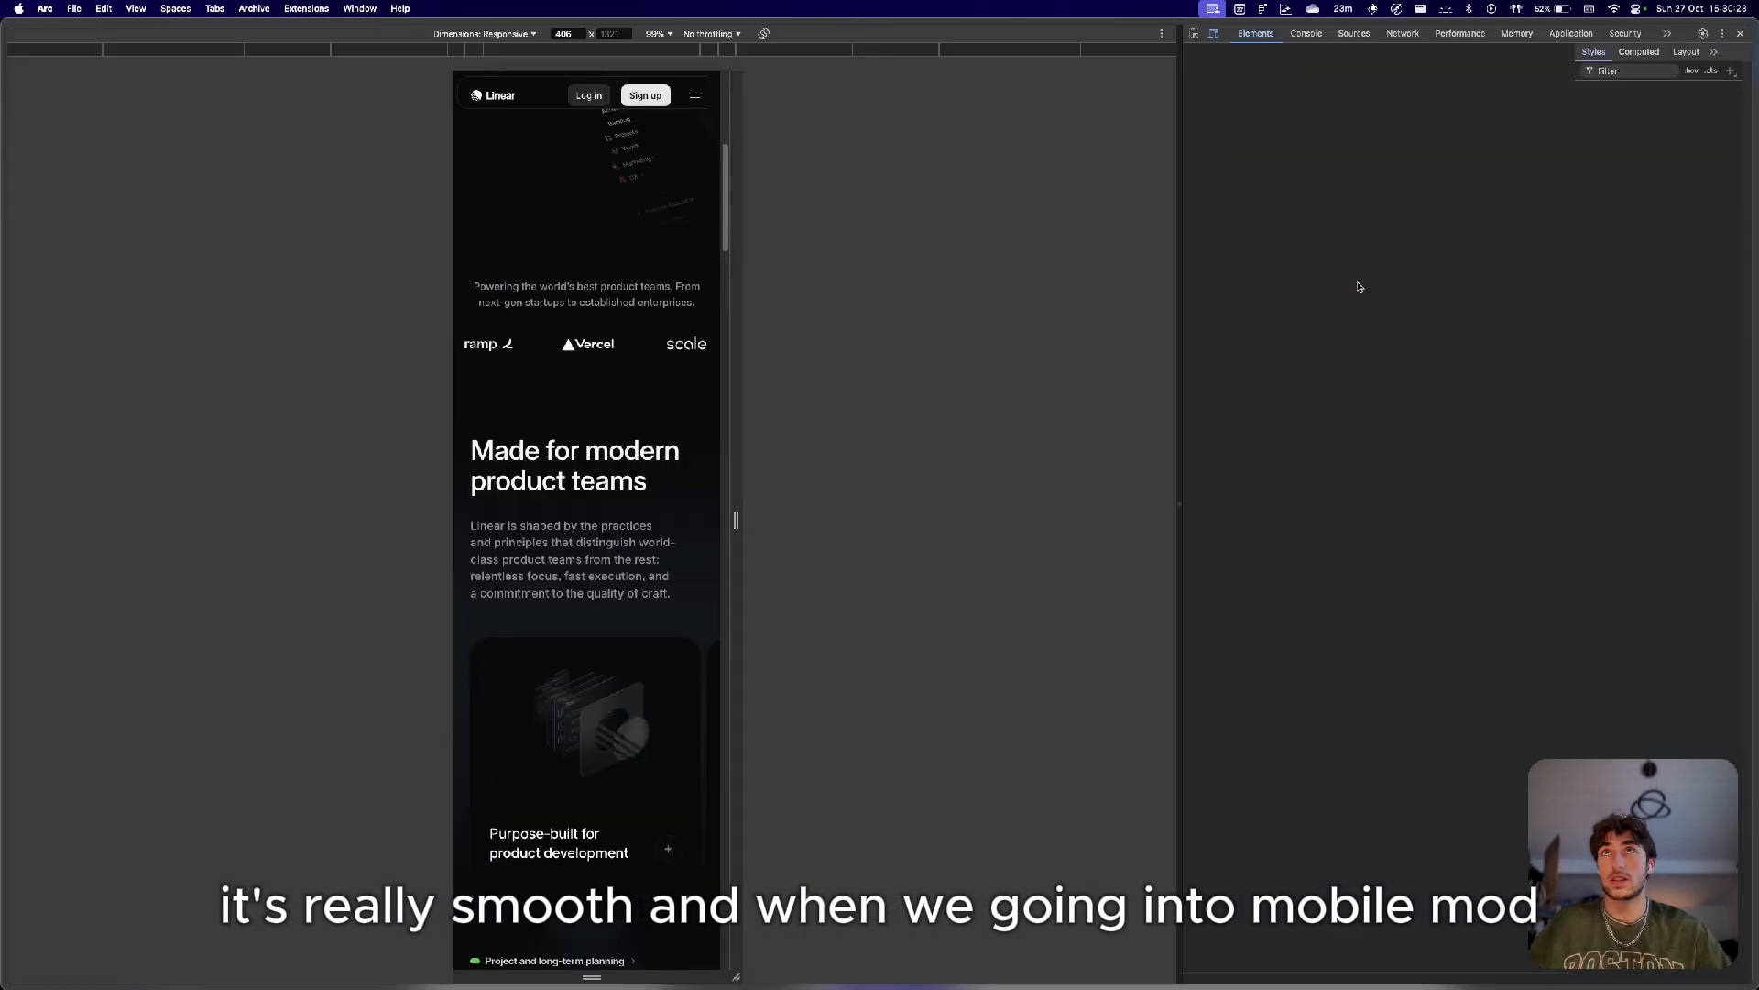
pyautogui.click(705, 108)
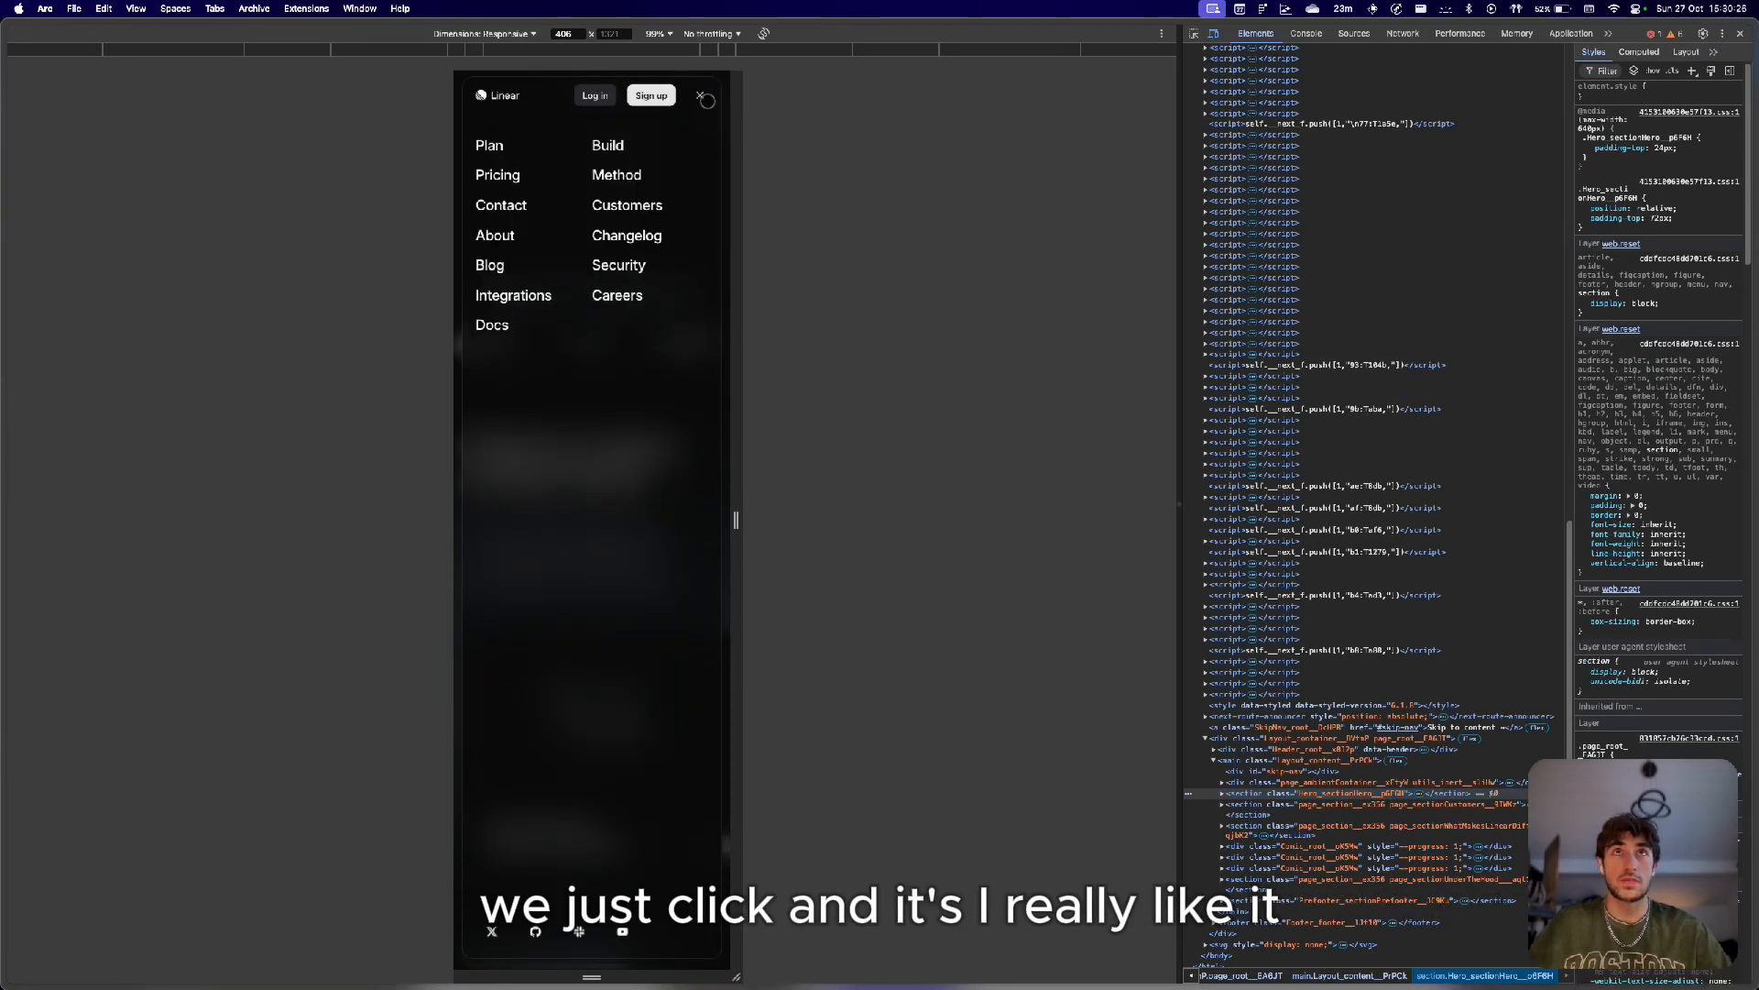
pyautogui.click(701, 97)
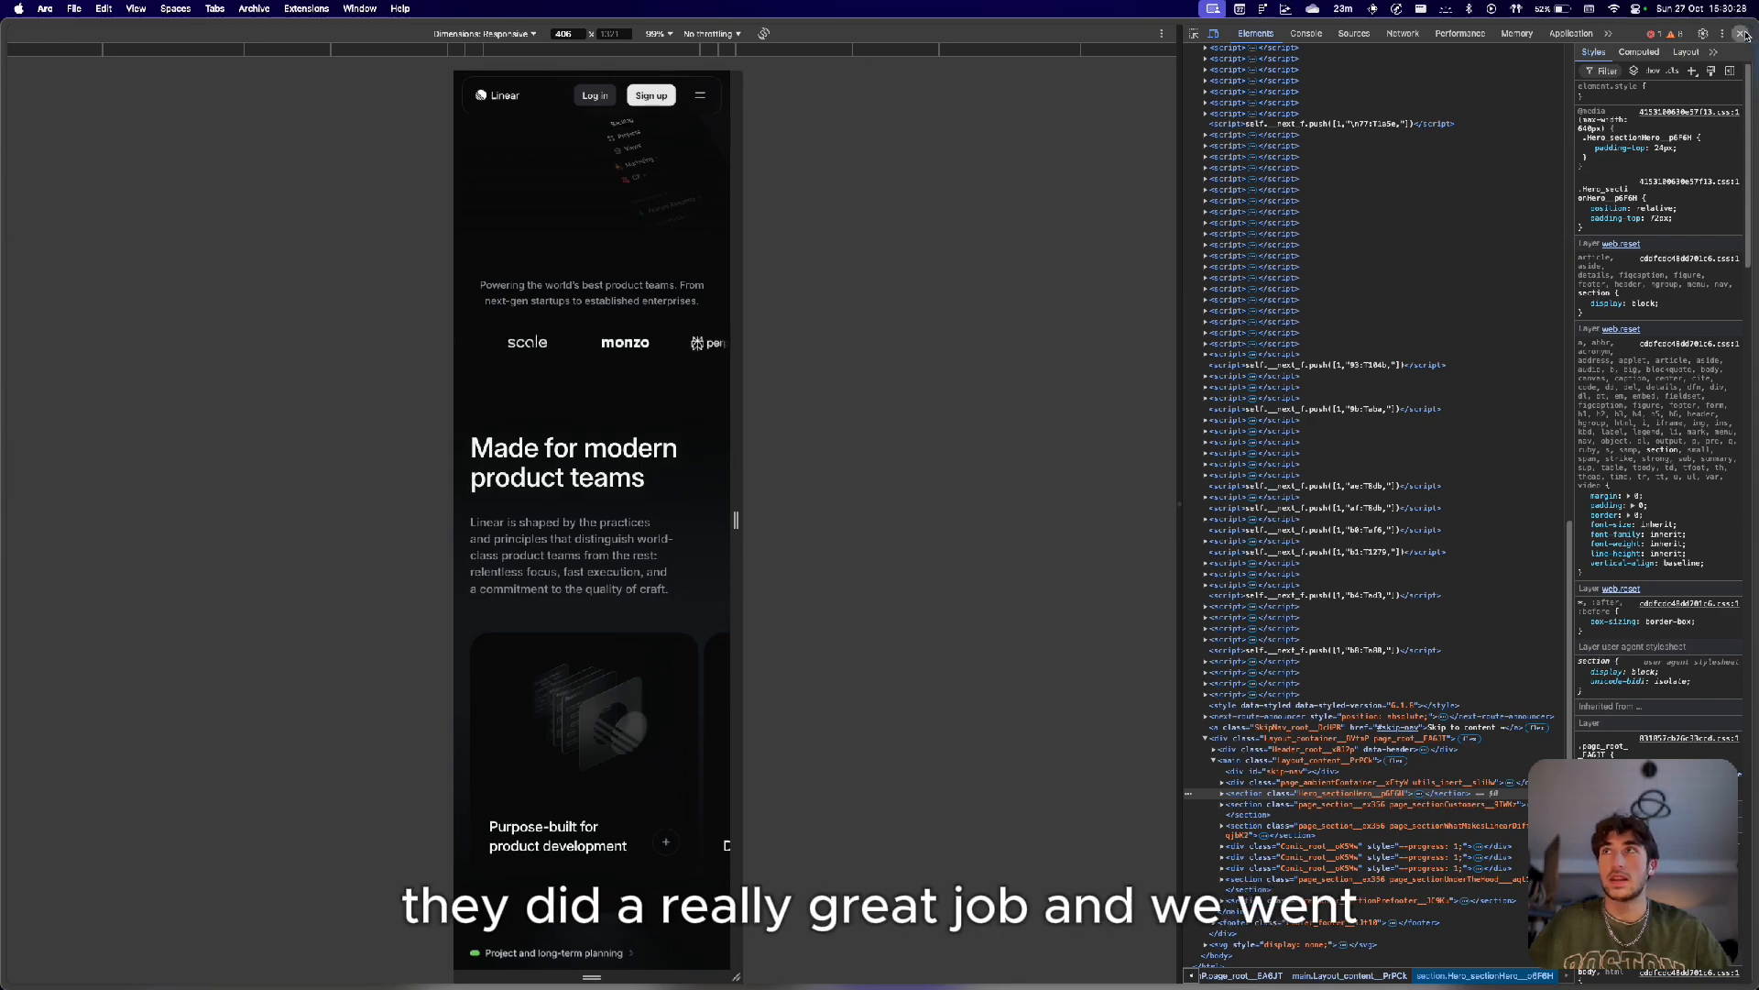
# Close developer tools and scroll through the Linear homepage's product feature sections.
pyautogui.press('super+alt+i')
pyautogui.scroll(-20, 824, 695)
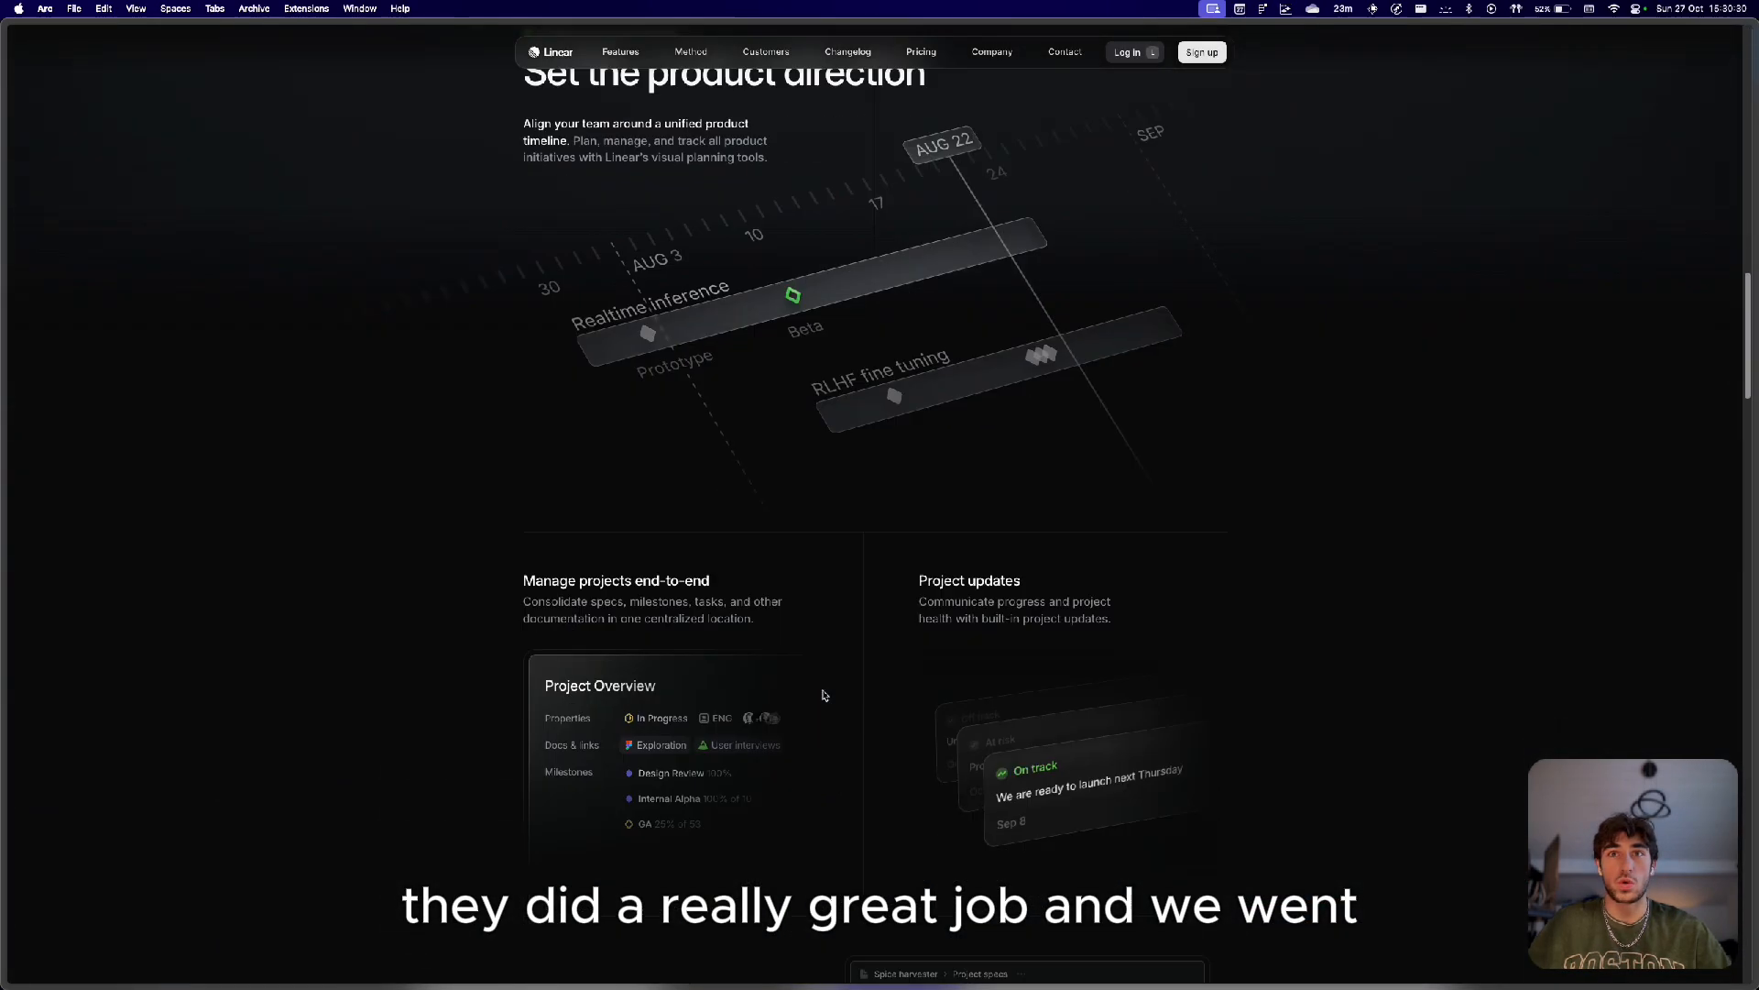
pyautogui.scroll(-2, 824, 694)
pyautogui.scroll(5, 823, 695)
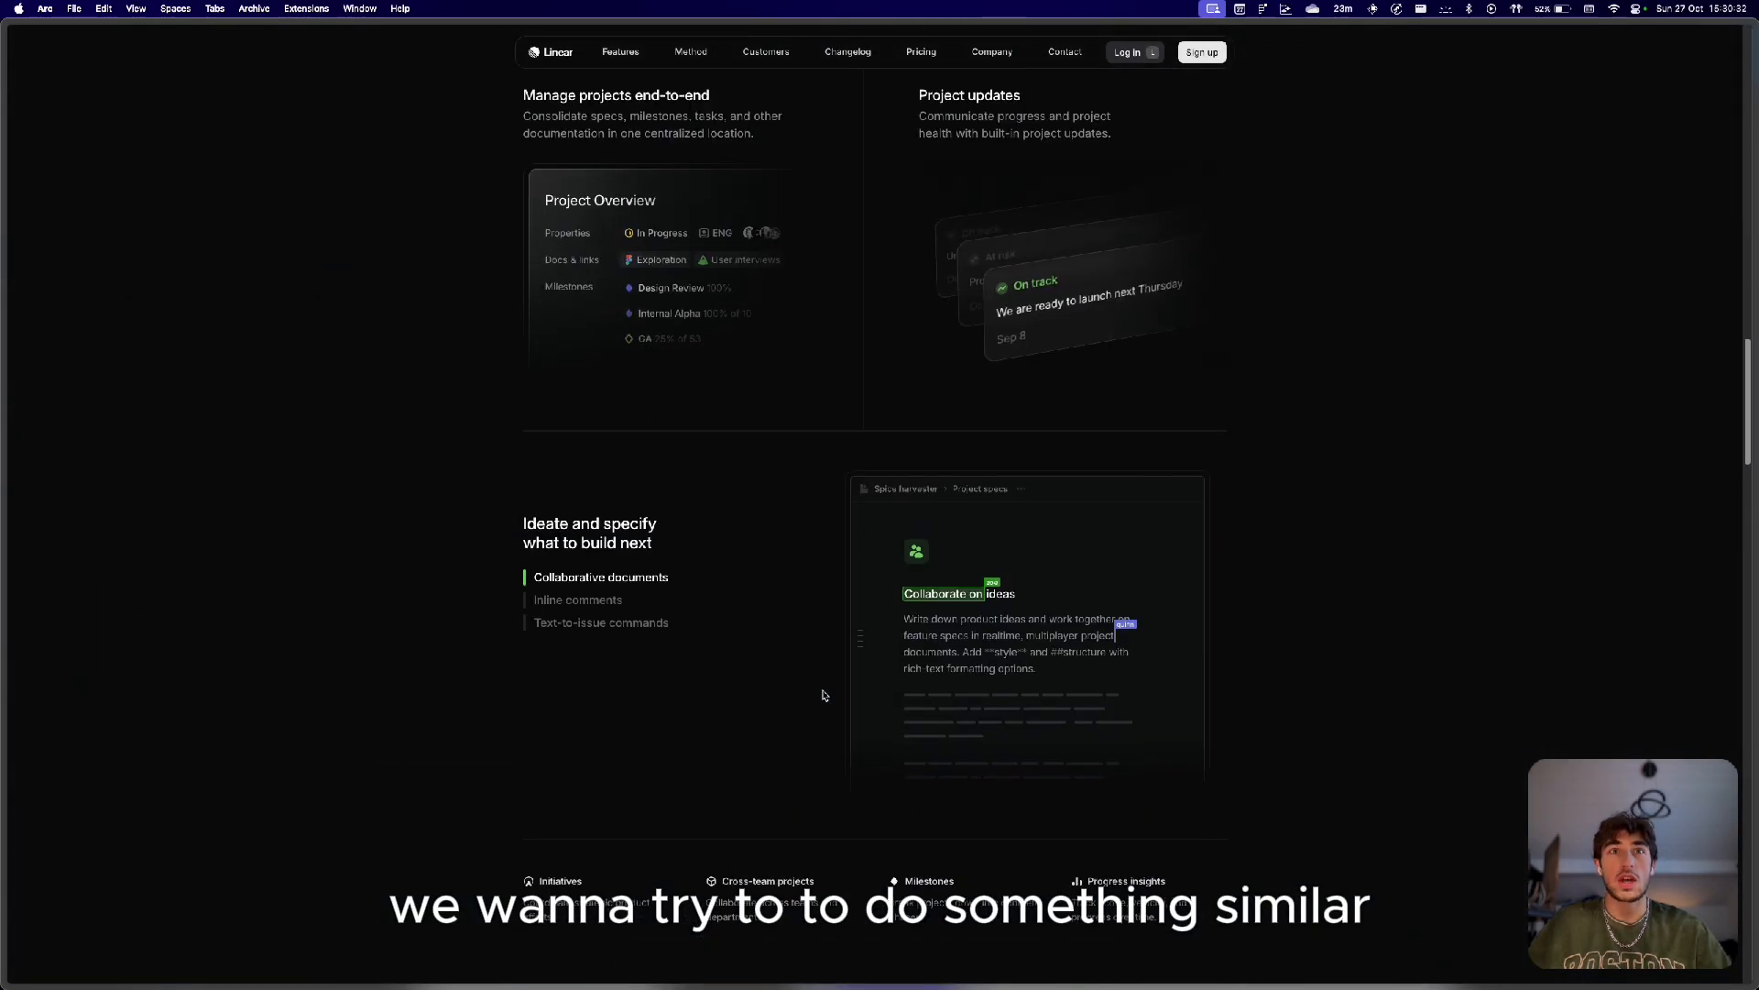
# Switch between the 'Ideate and specify' feature tabs on the Linear homepage.
pyautogui.click(600, 597)
pyautogui.click(593, 625)
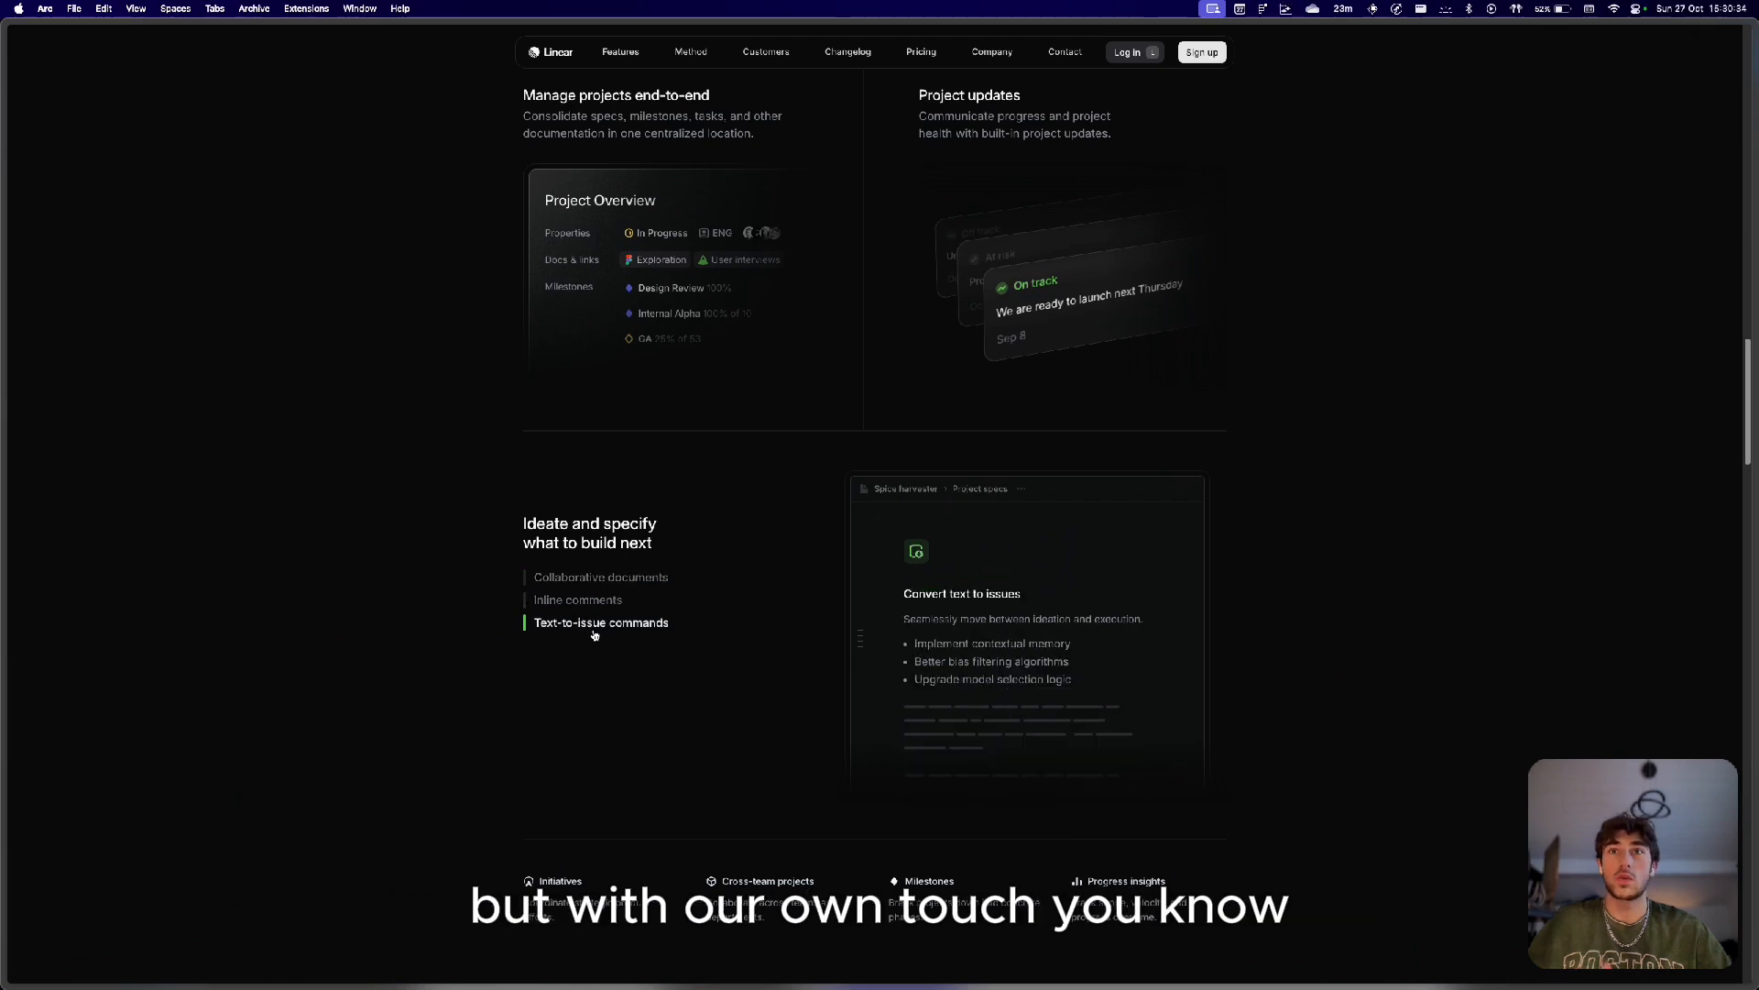
pyautogui.scroll(-10, 593, 634)
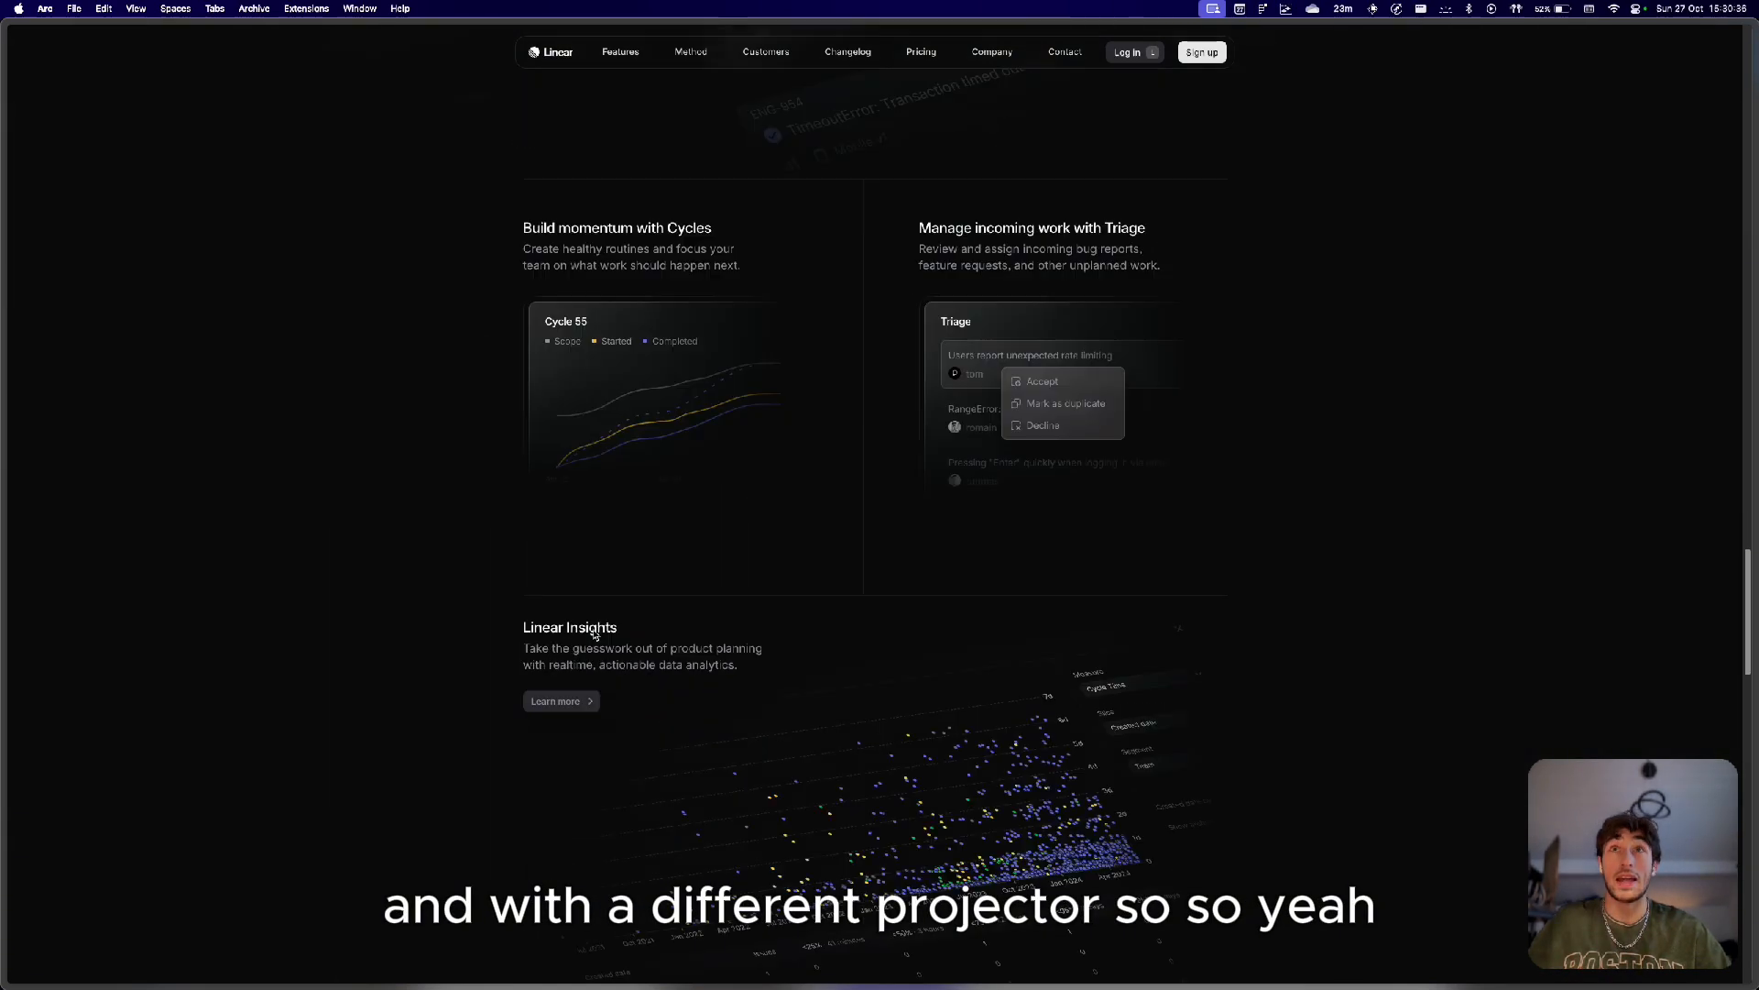
# Advance the integrations carousel and scroll through the rest of the Linear homepage and back to the top.
pyautogui.scroll(4, 593, 635)
pyautogui.scroll(-6, 593, 634)
pyautogui.scroll(-10, 593, 634)
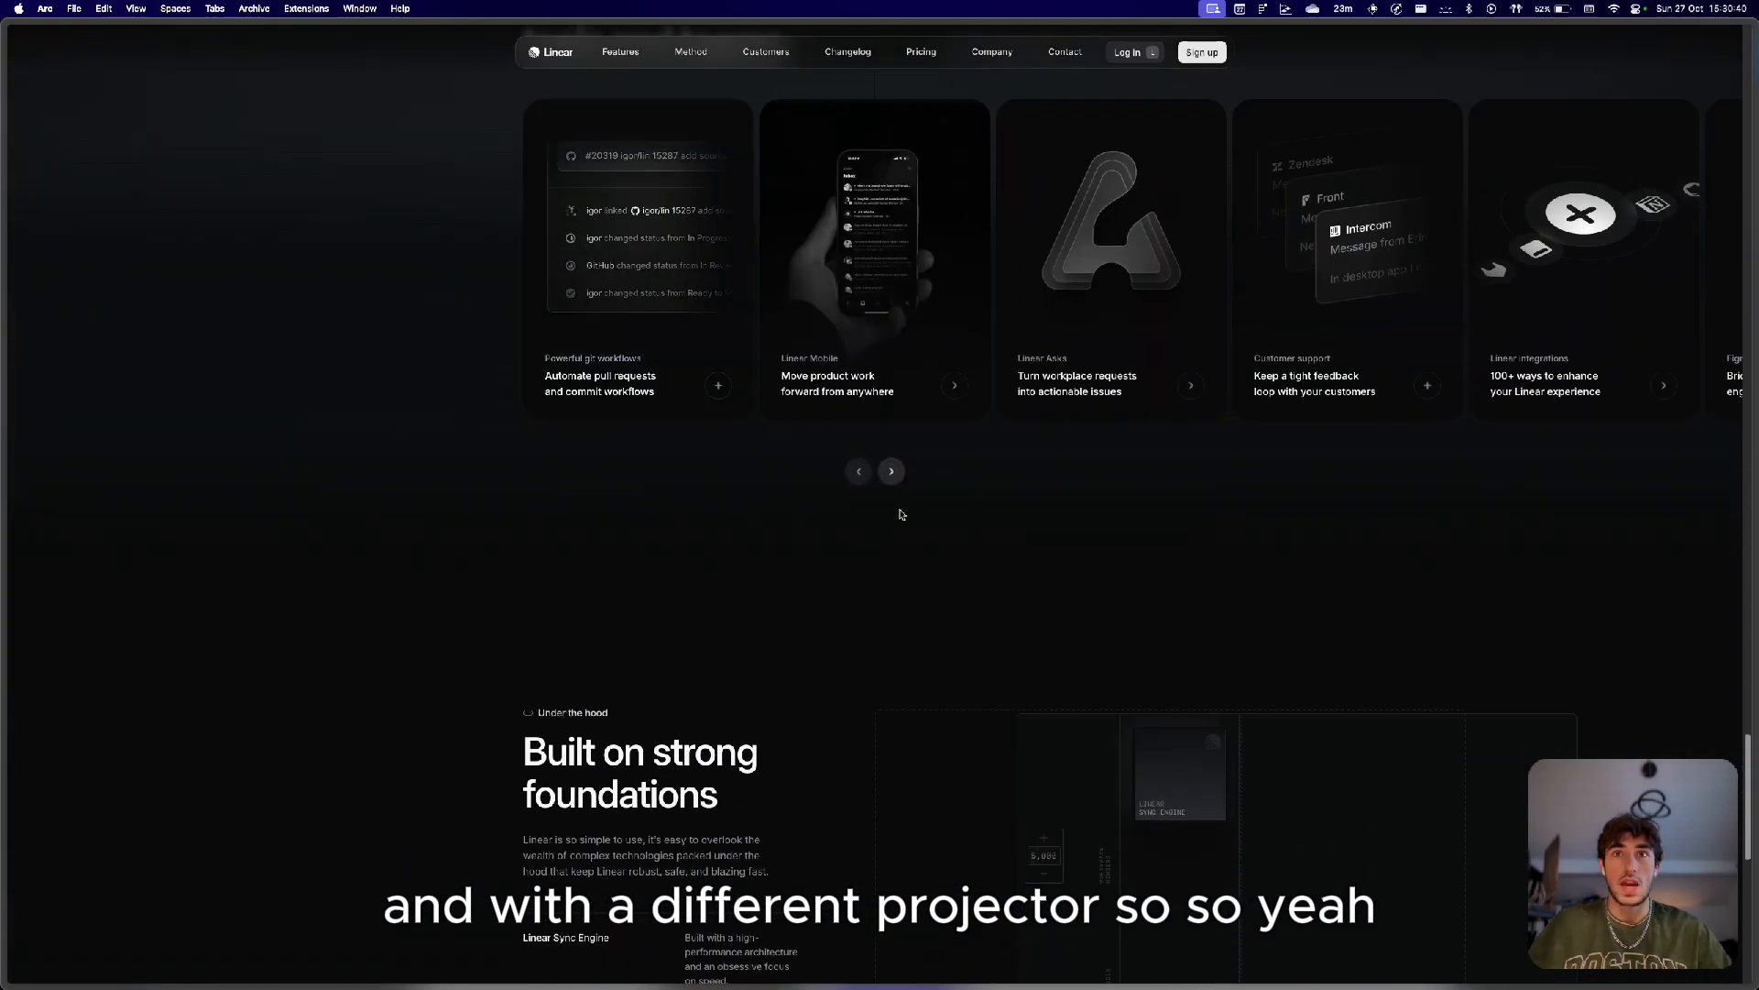
pyautogui.click(891, 488)
pyautogui.scroll(-10, 900, 485)
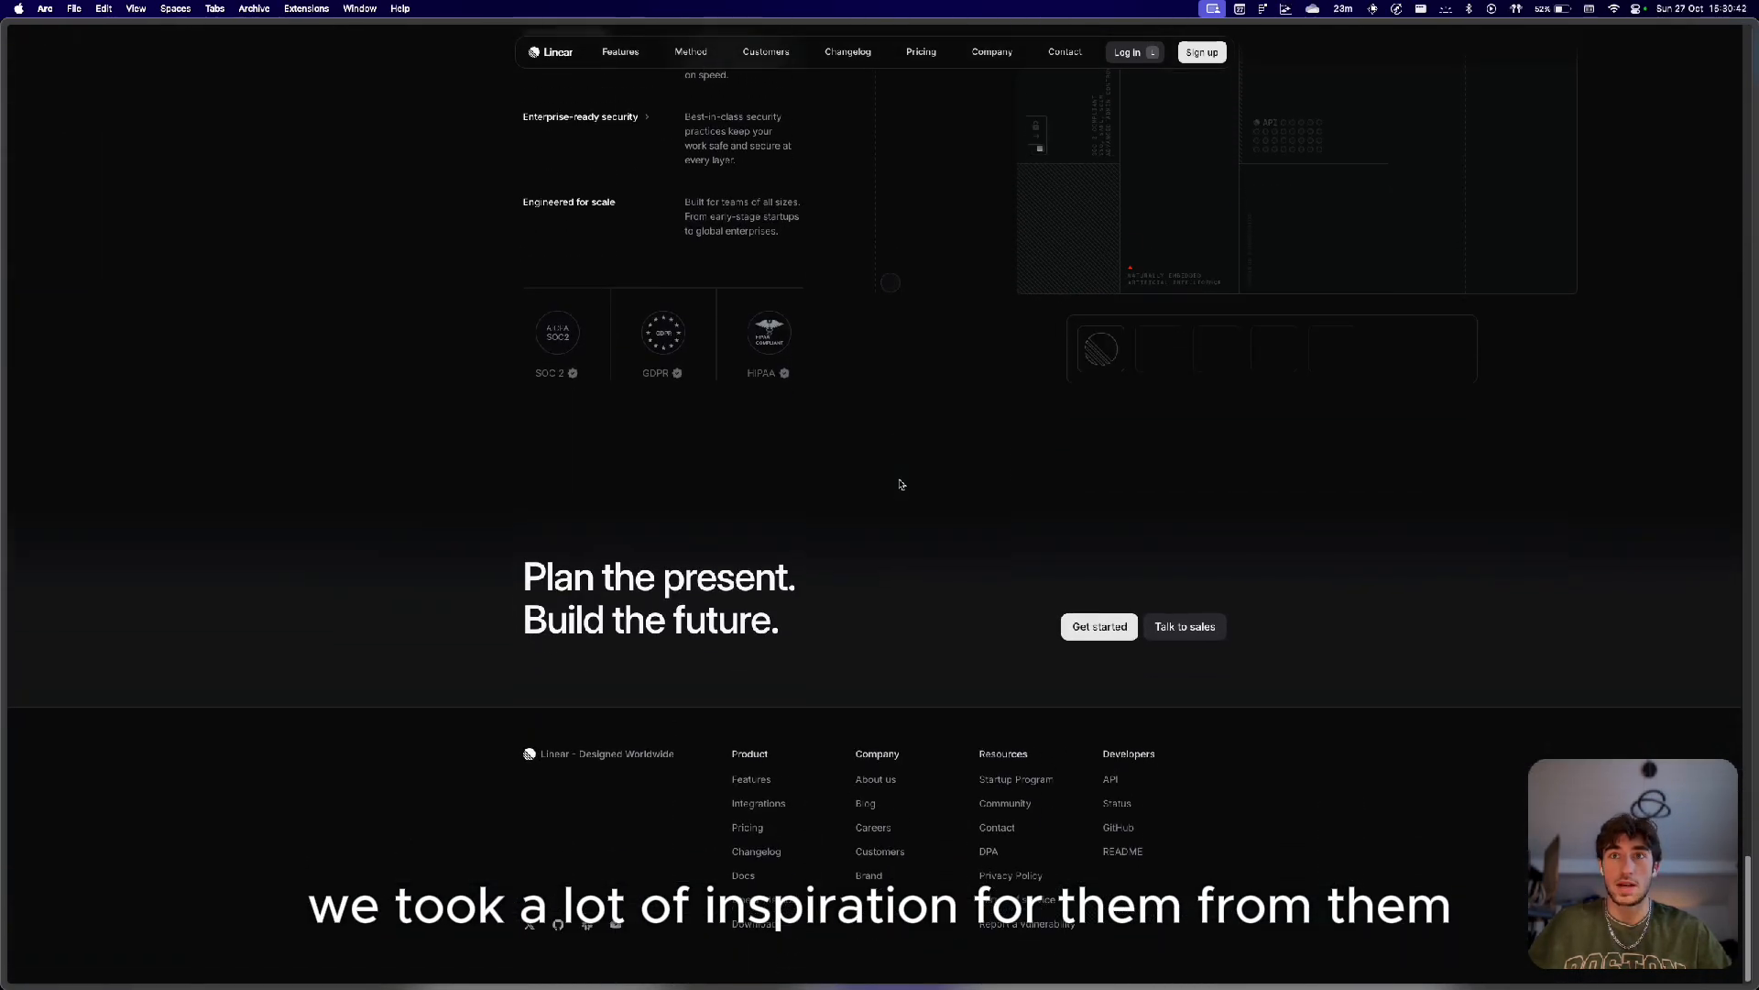
pyautogui.scroll(20, 899, 486)
pyautogui.scroll(12, 901, 500)
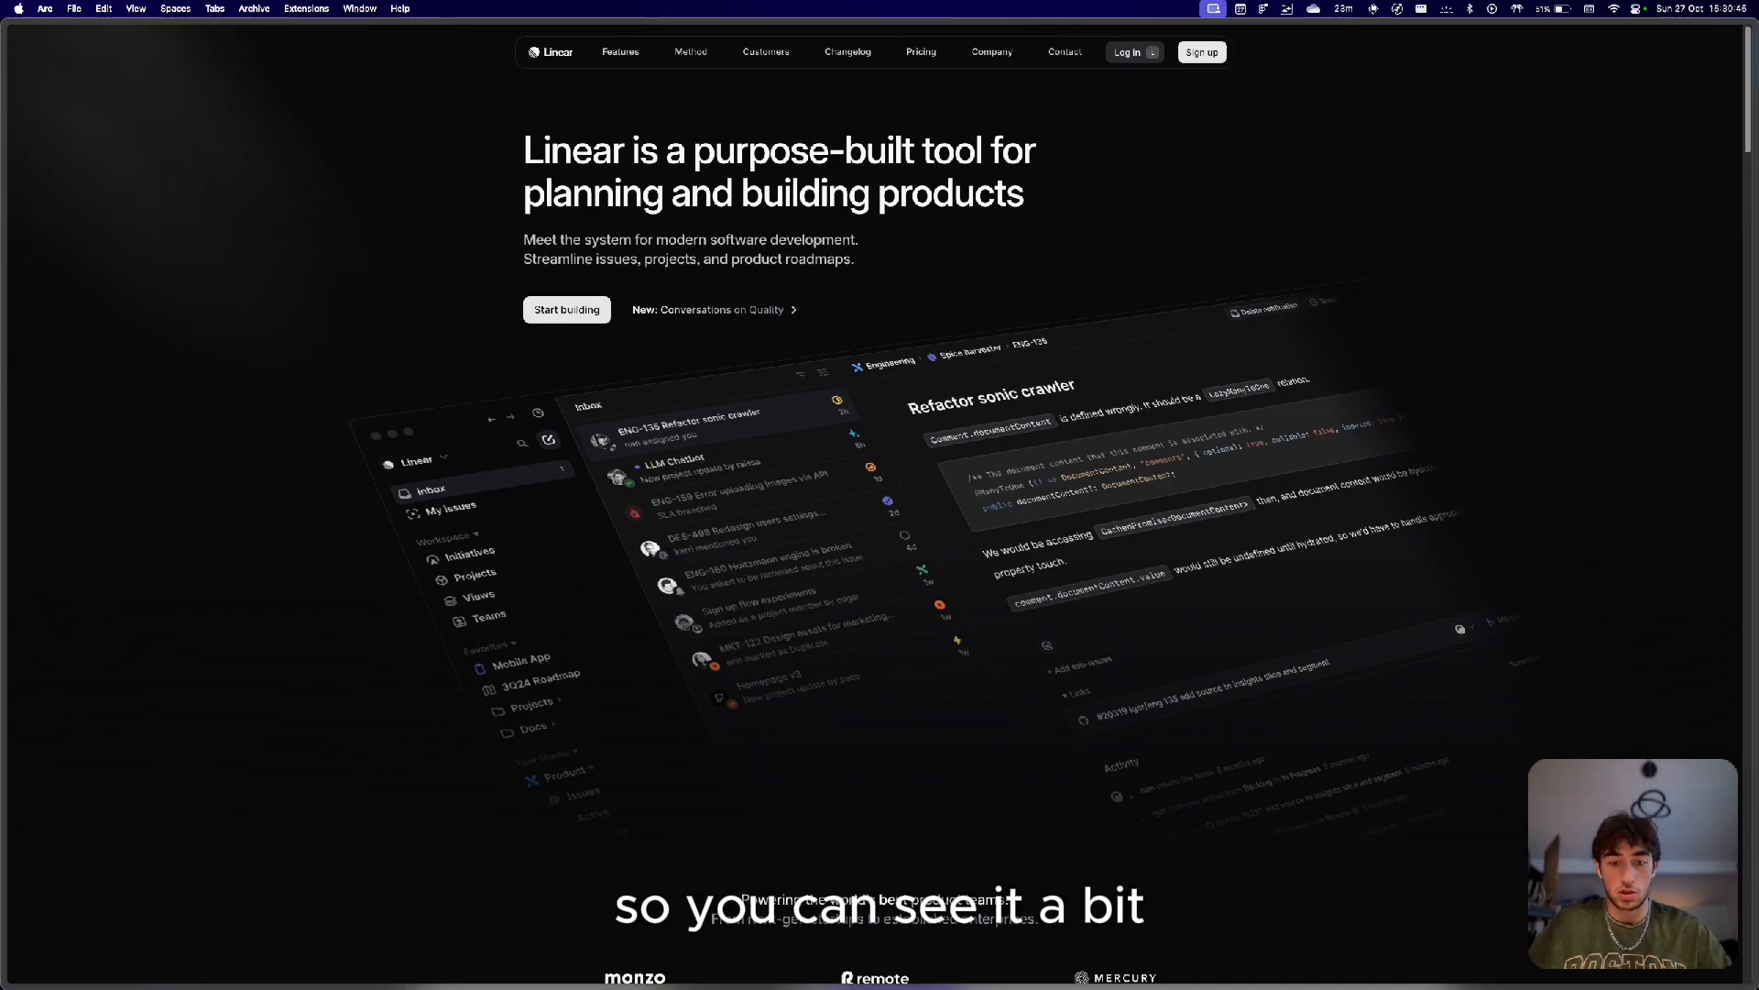
# Switch back to Figma and select individual inspiration images inside the moodboard grid.
pyautogui.press('super+Tab')
pyautogui.scroll(-5, 784, 542)
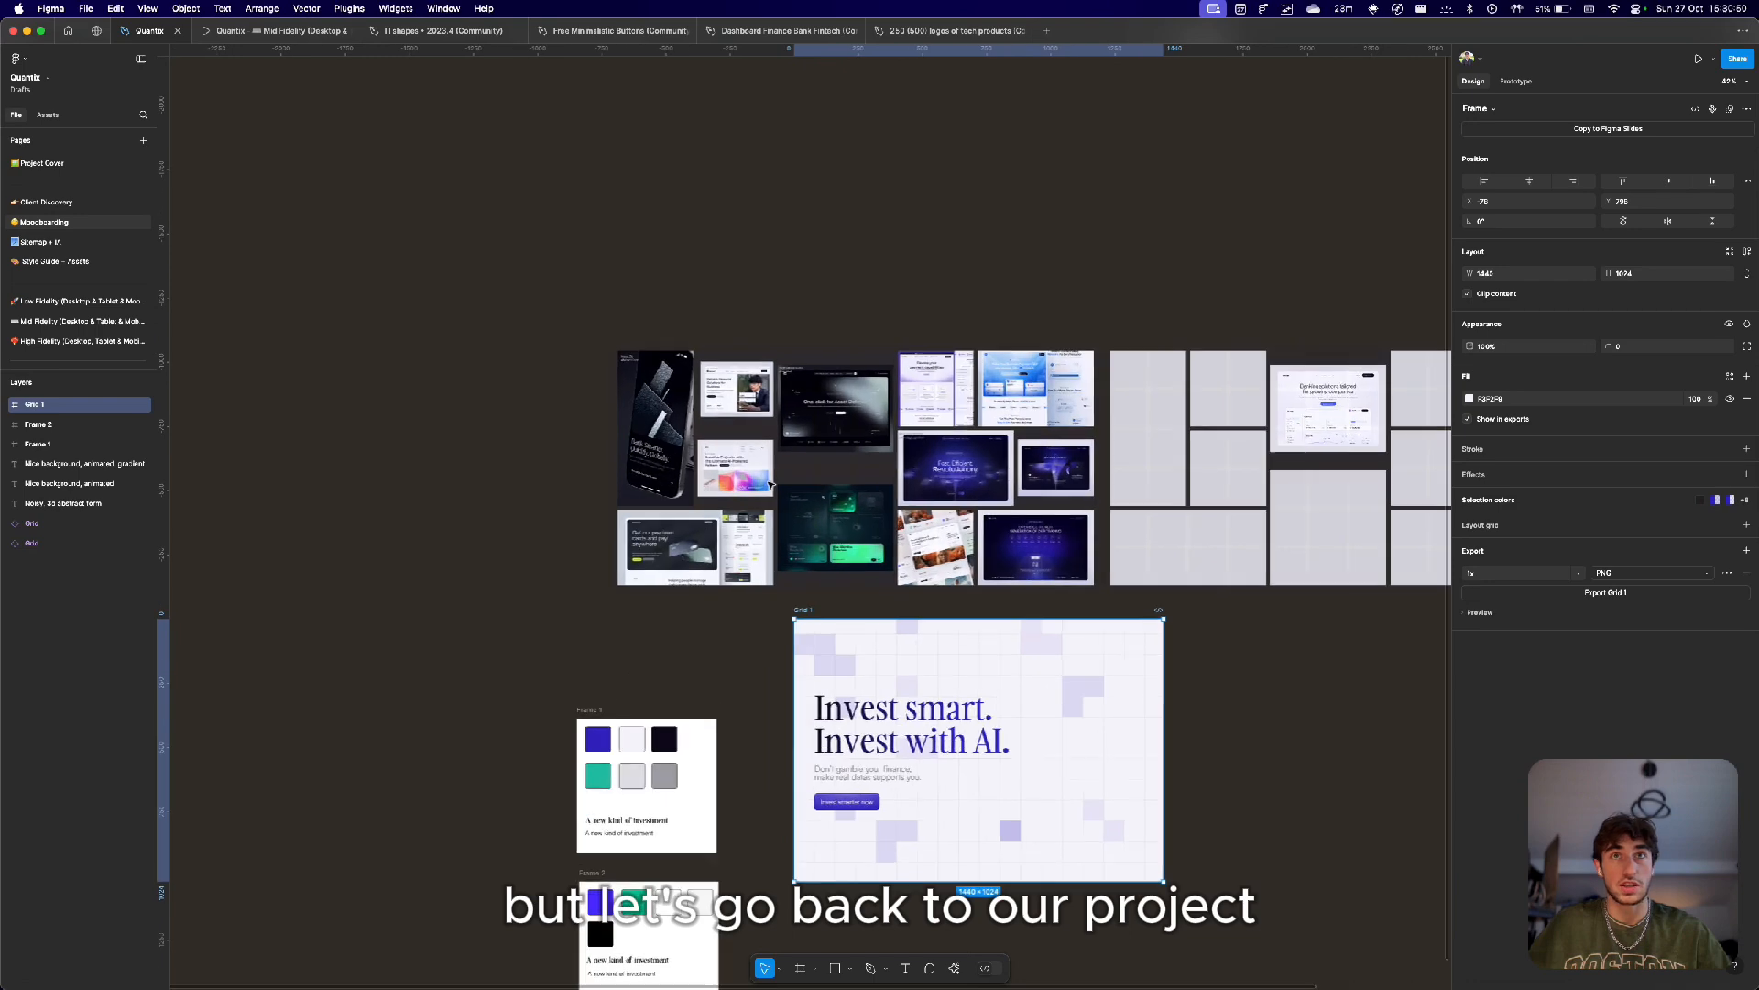
pyautogui.scroll(5, 771, 484)
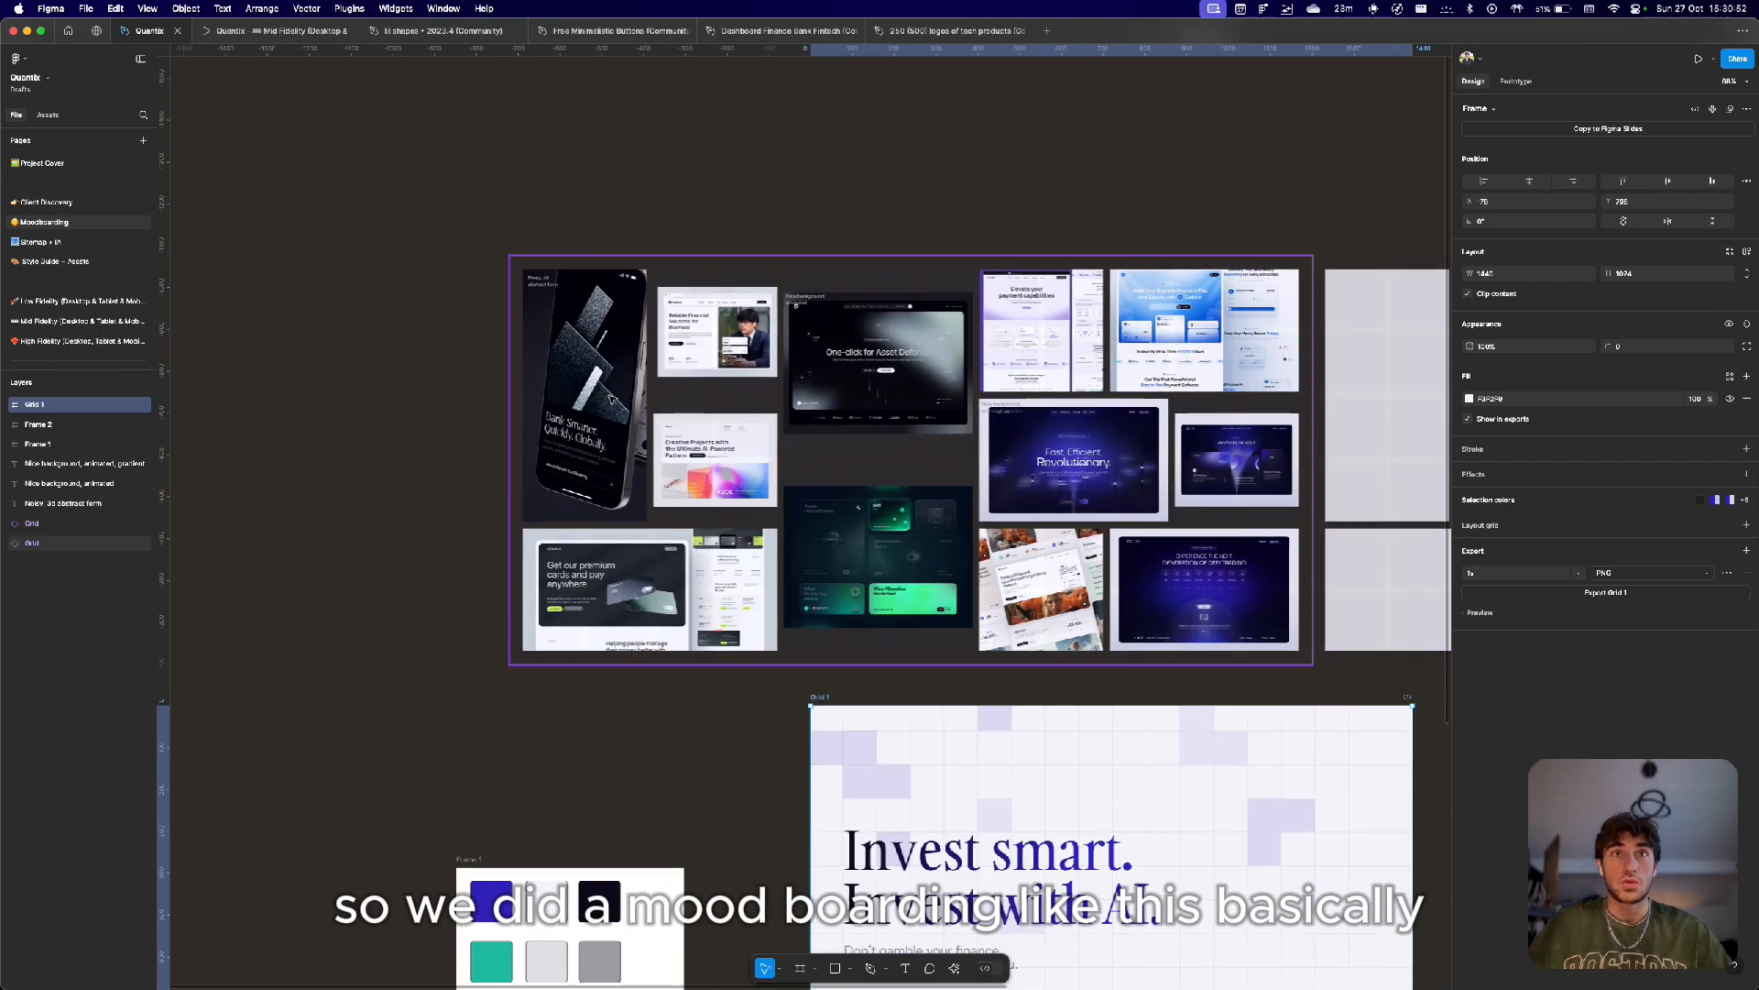
pyautogui.doubleClick(602, 396)
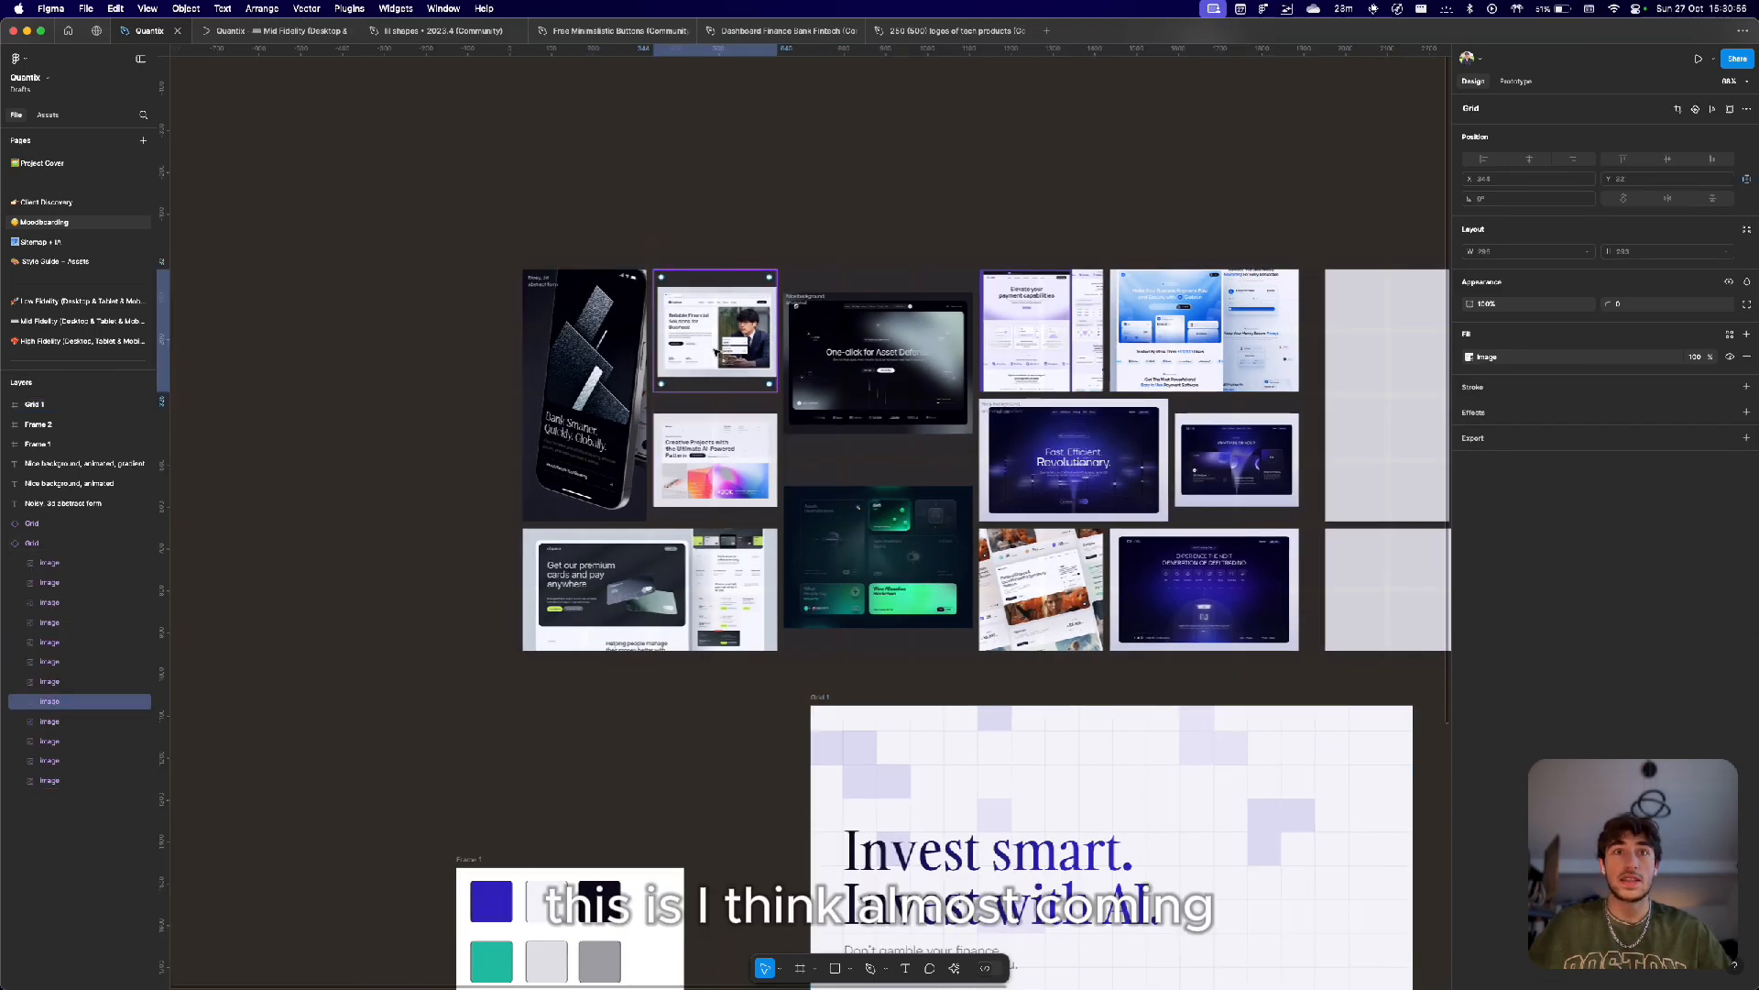
pyautogui.click(912, 169)
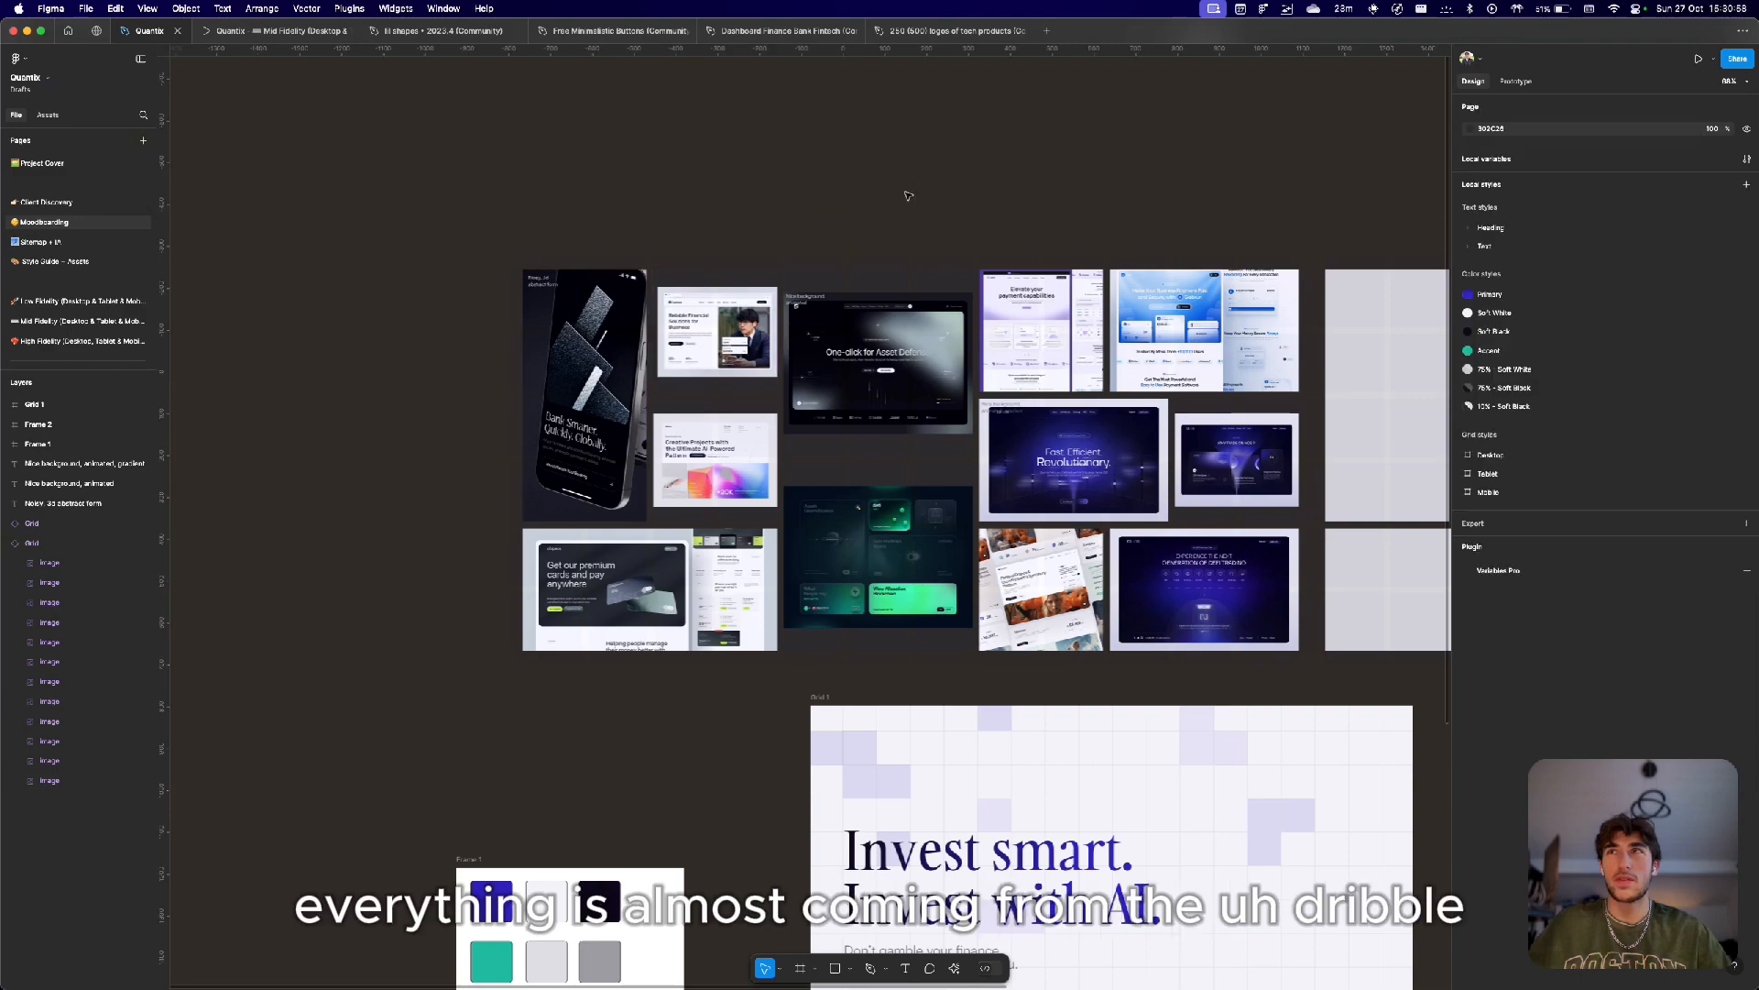
pyautogui.doubleClick(867, 386)
# Zoom in on the moodboard images and their notes, then deselect.
pyautogui.scroll(5, 730, 313)
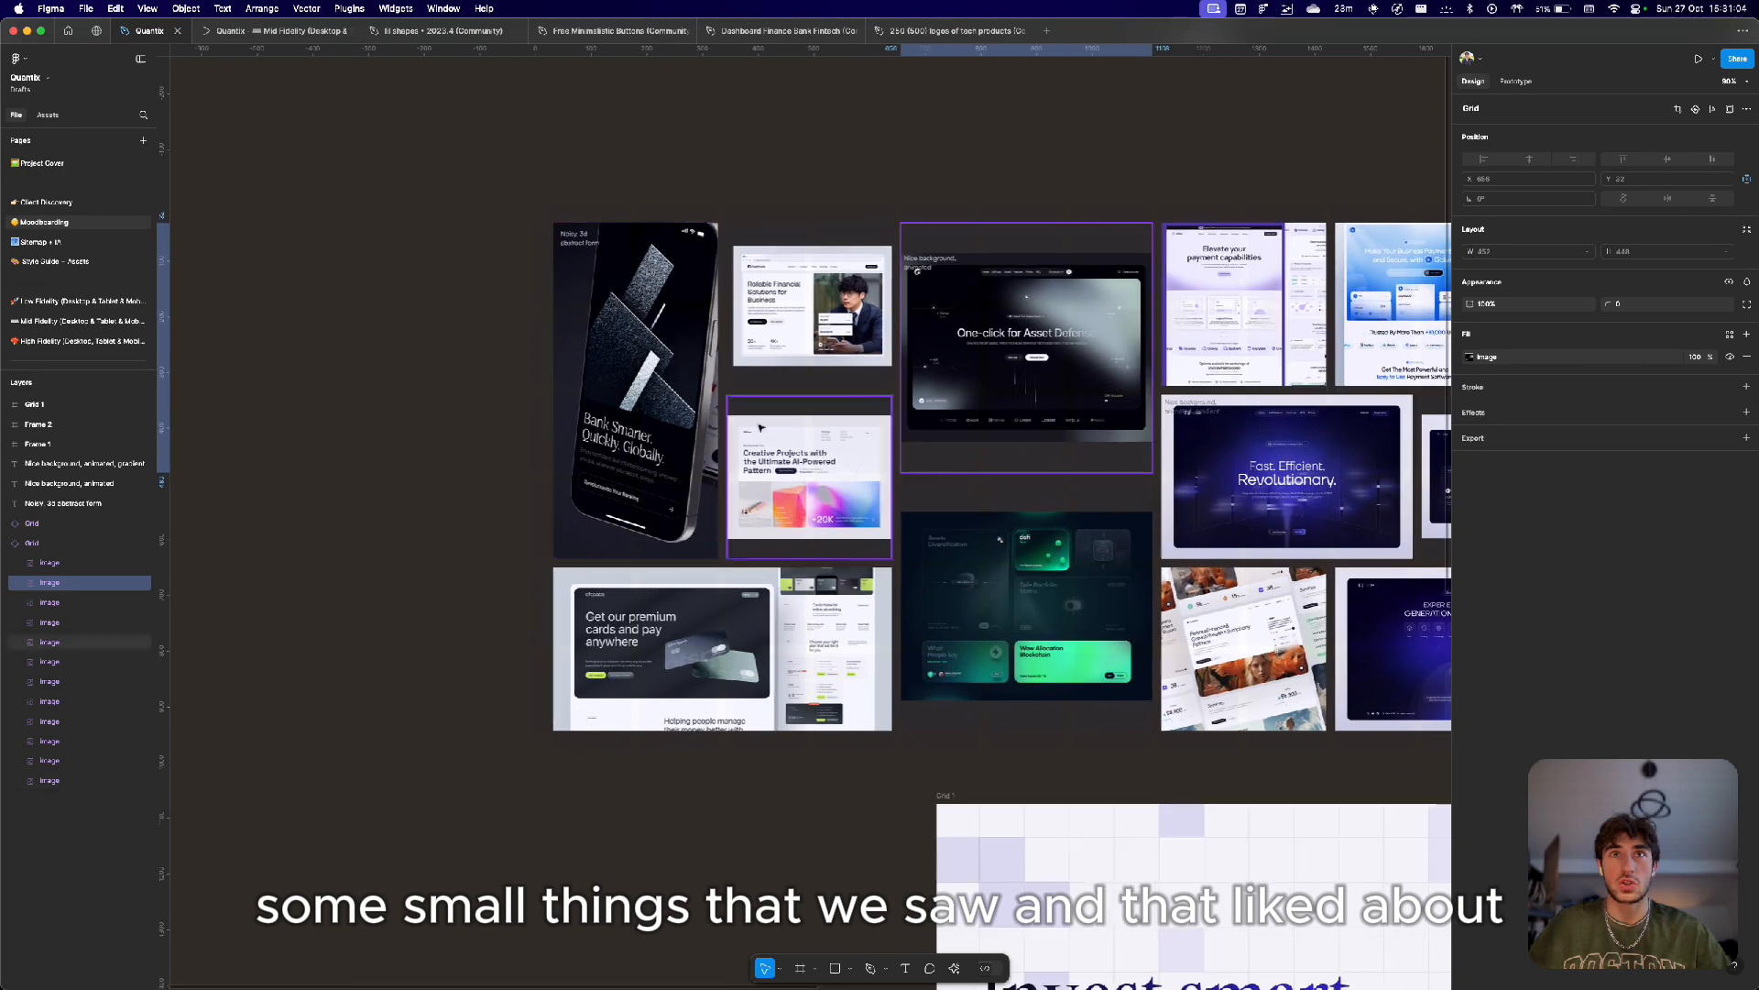
pyautogui.hscroll(8, 729, 312)
pyautogui.scroll(-3, 729, 313)
pyautogui.hscroll(-4, 575, 426)
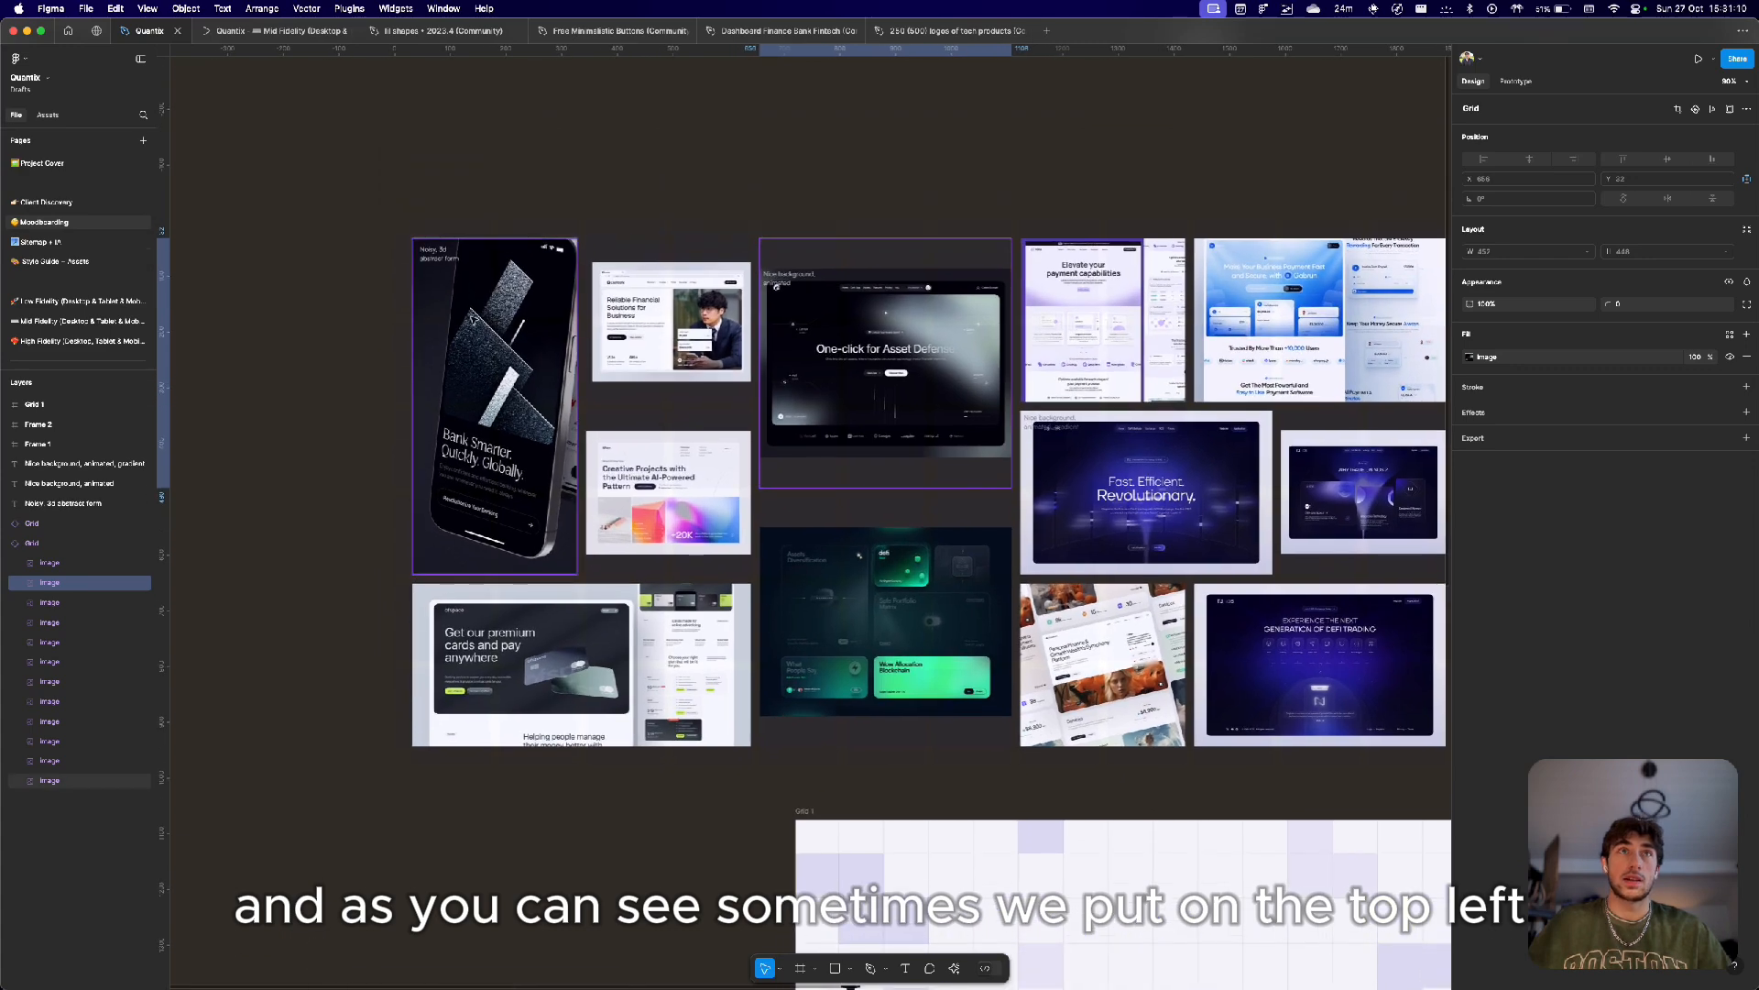
pyautogui.scroll(5, 392, 187)
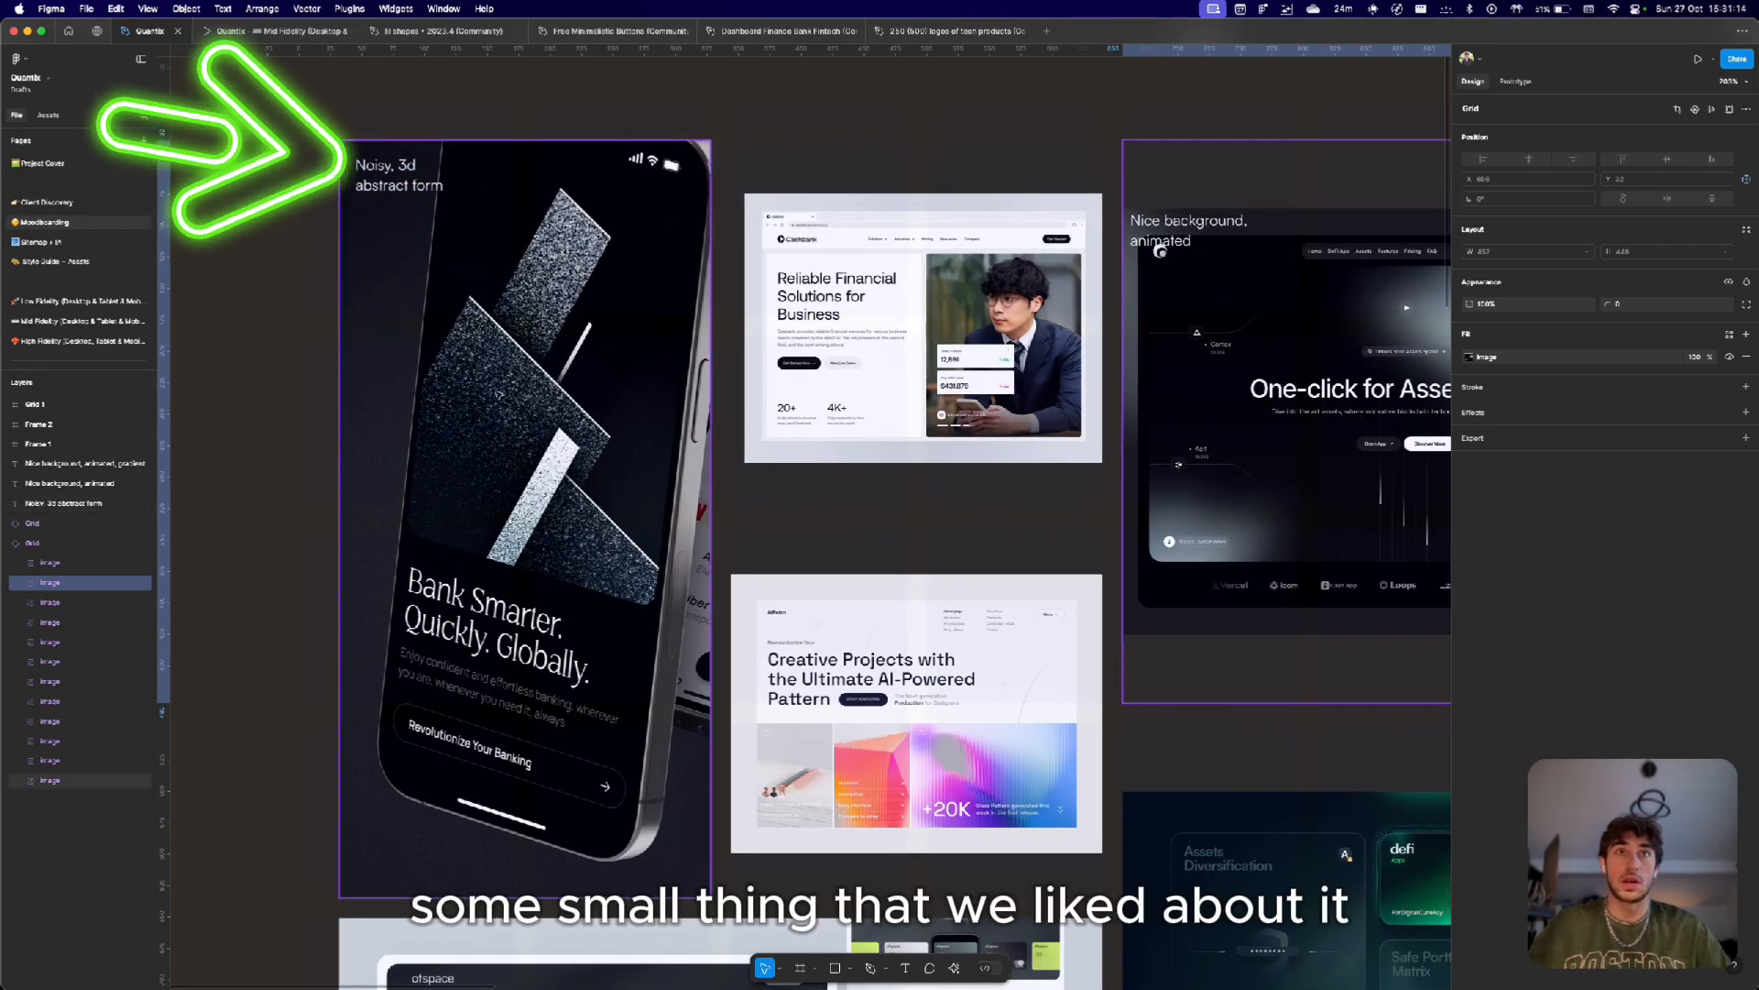
pyautogui.scroll(-10, 486, 507)
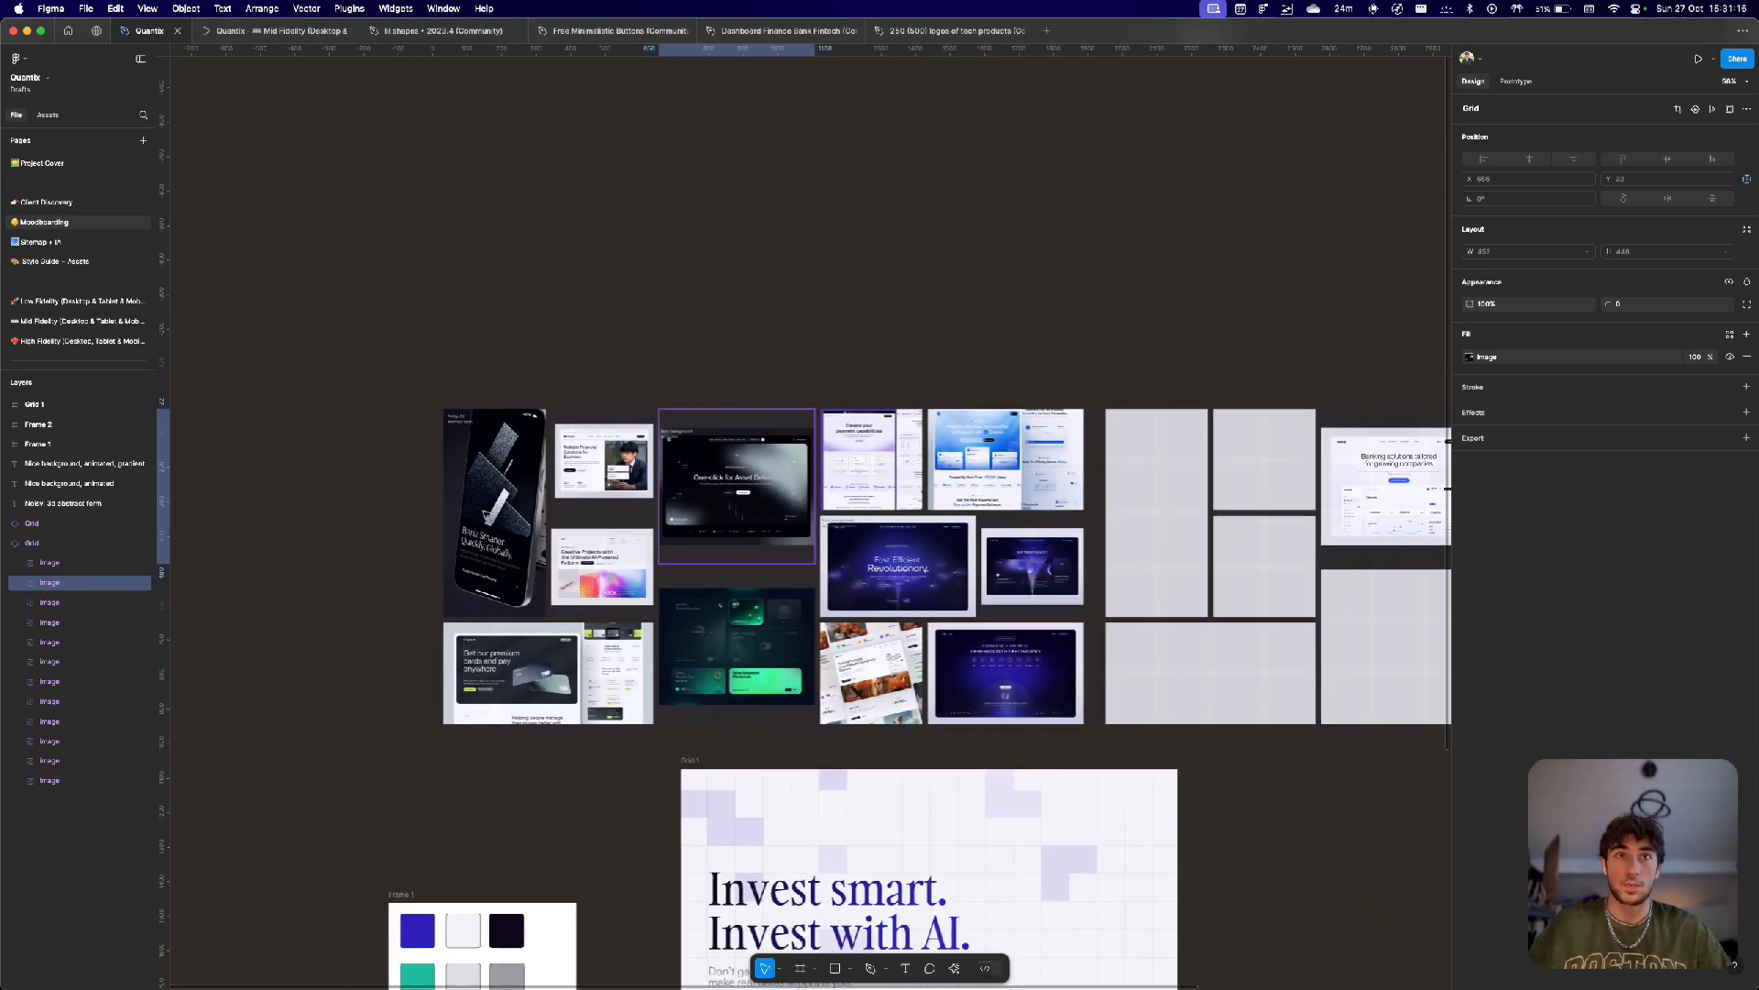
pyautogui.click(716, 367)
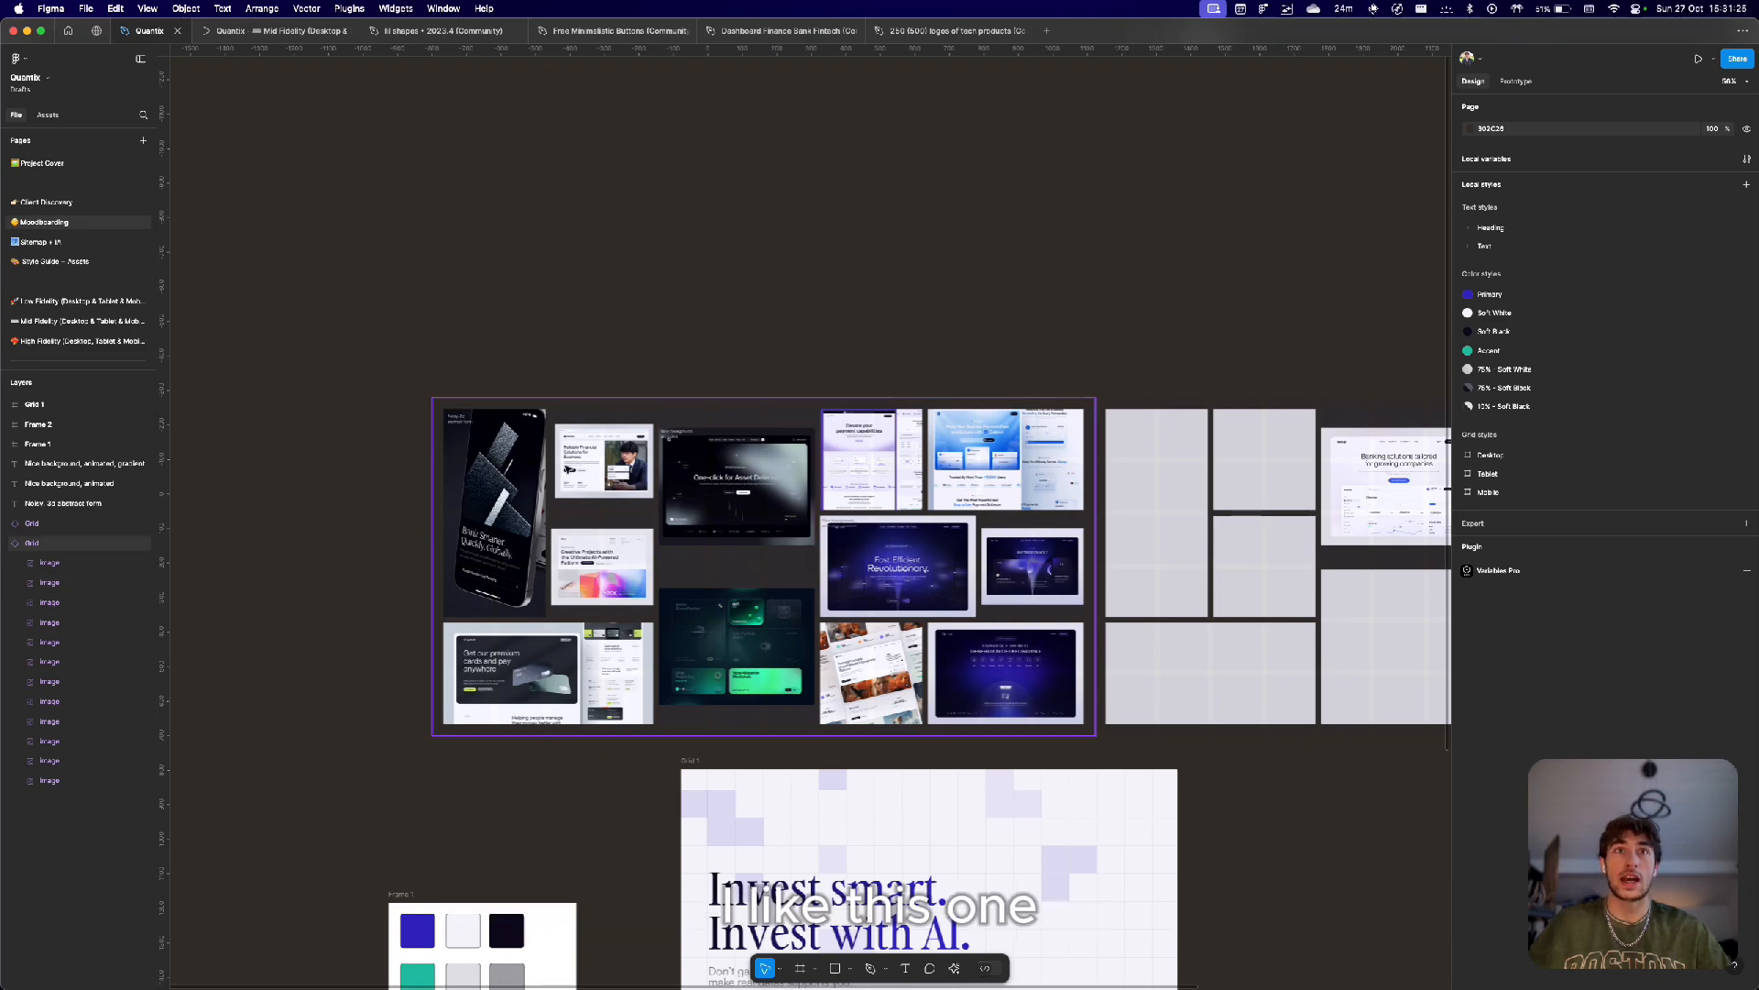
# Examine the moodboard grid and the colour and hero style explorations below it.
pyautogui.scroll(3, 565, 464)
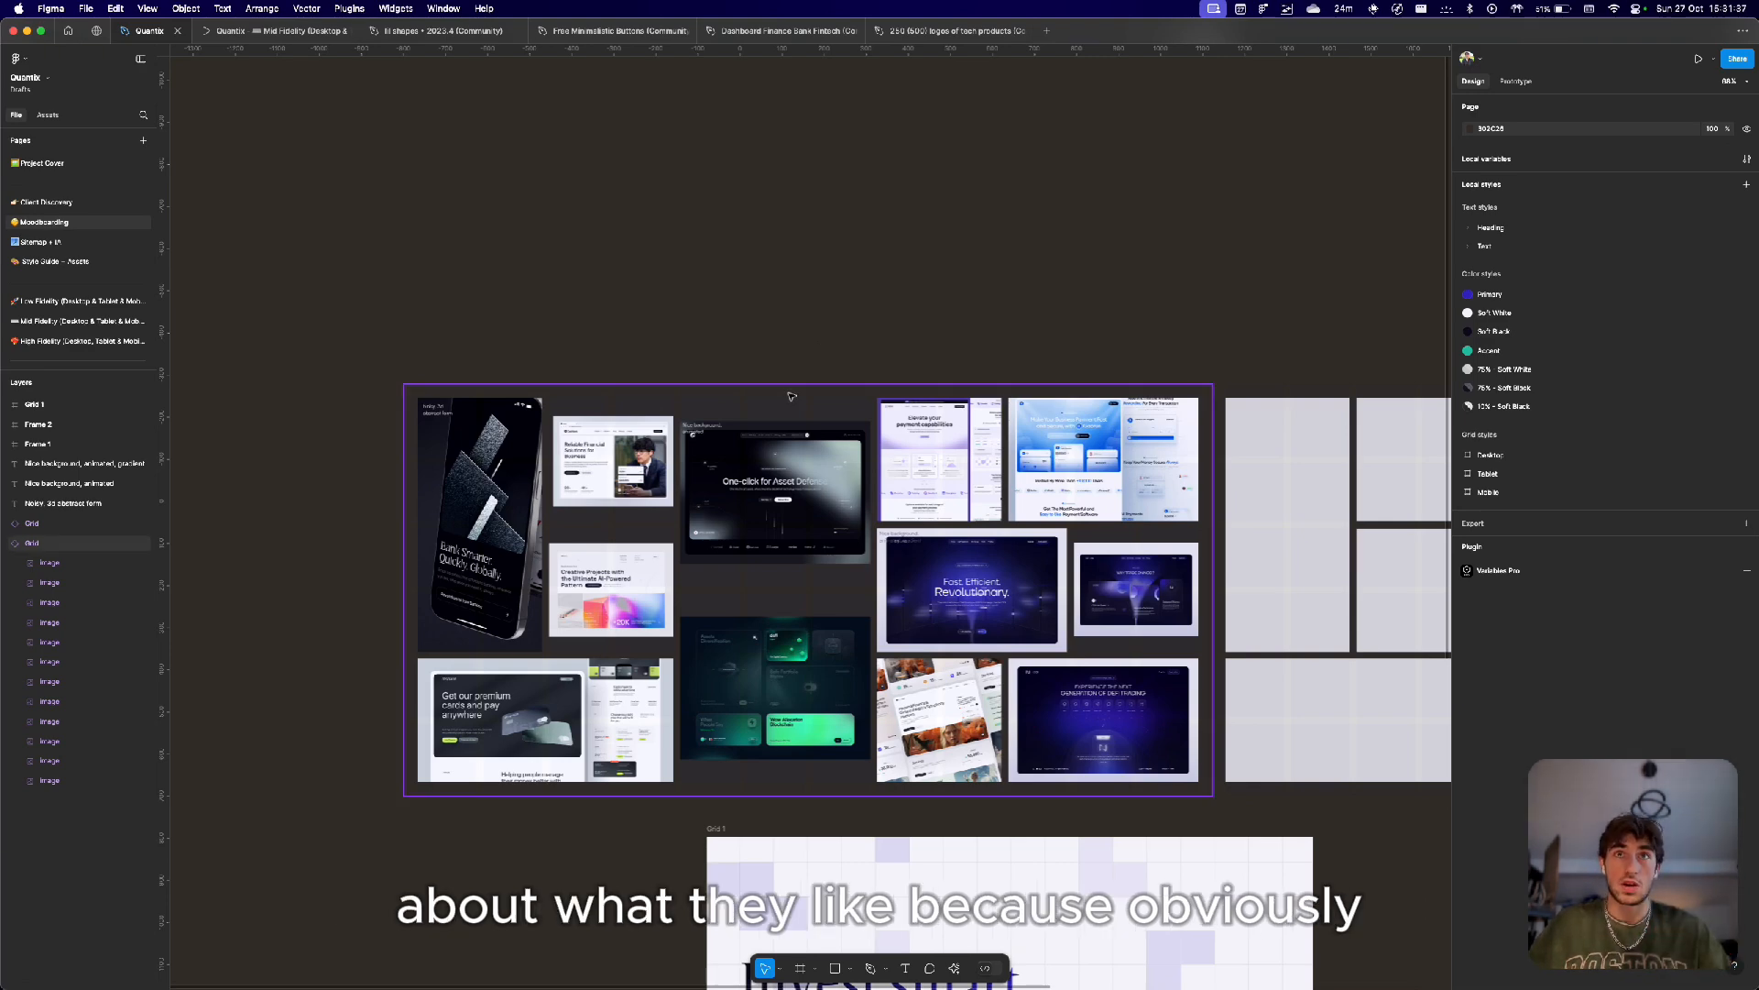
pyautogui.scroll(2, 747, 513)
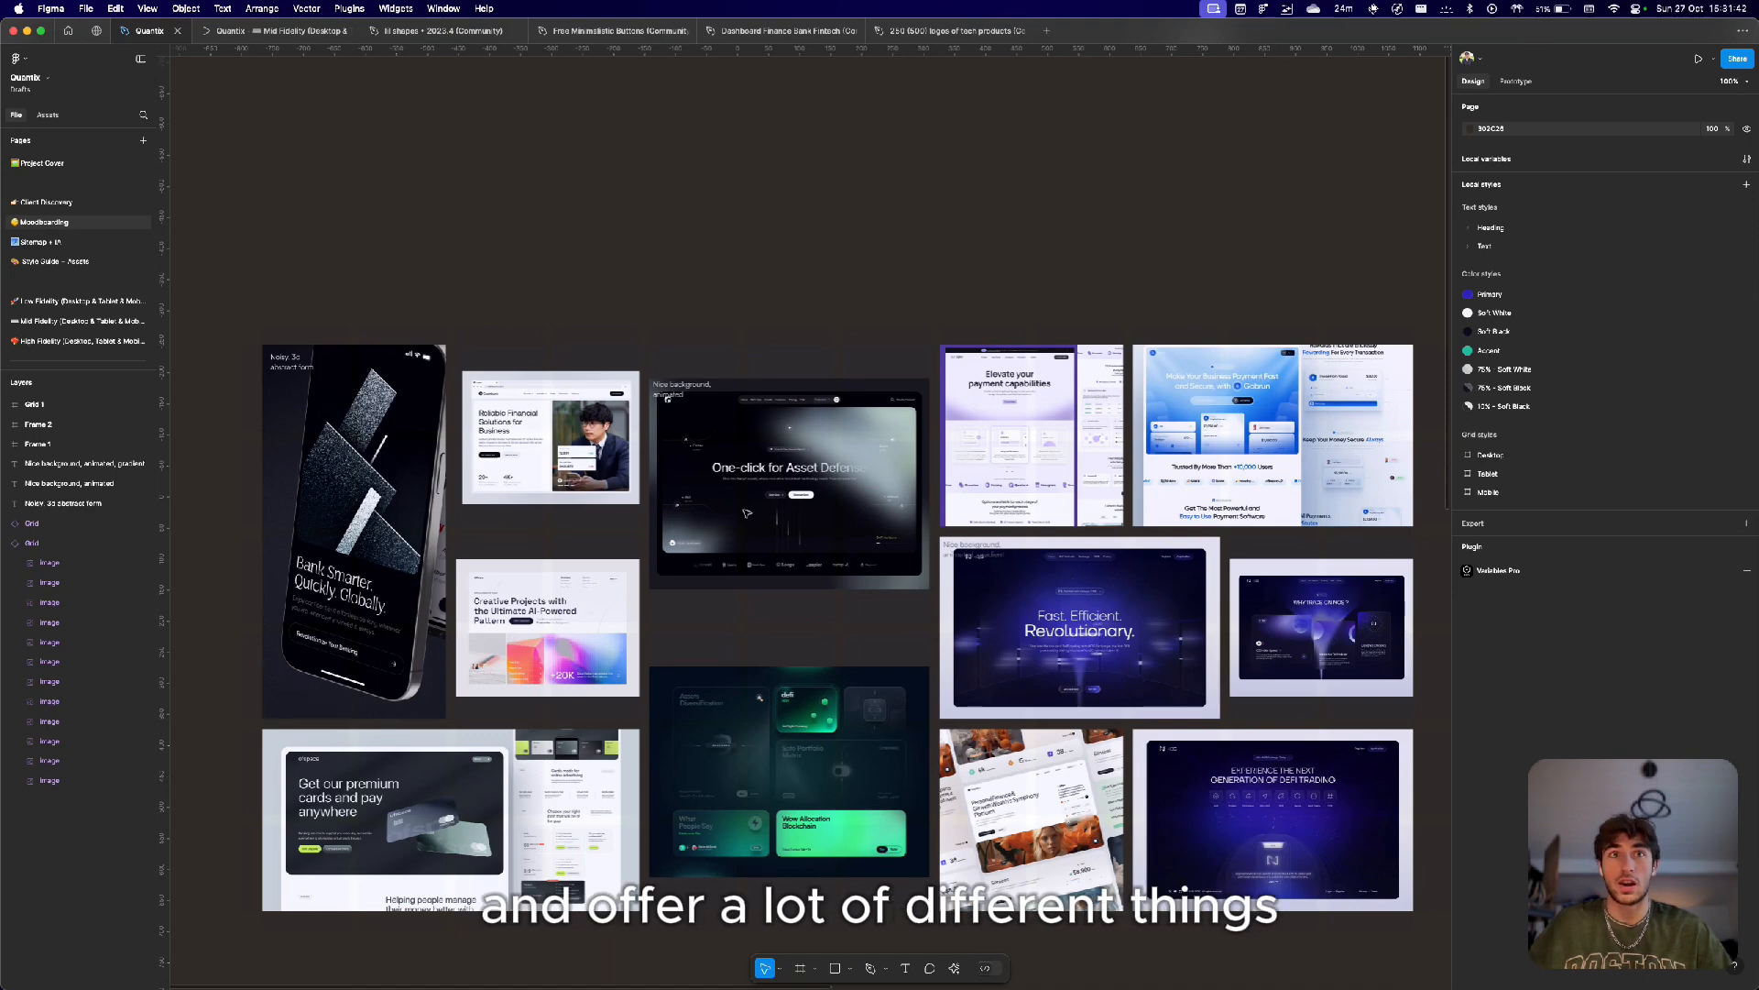
pyautogui.scroll(1, 783, 701)
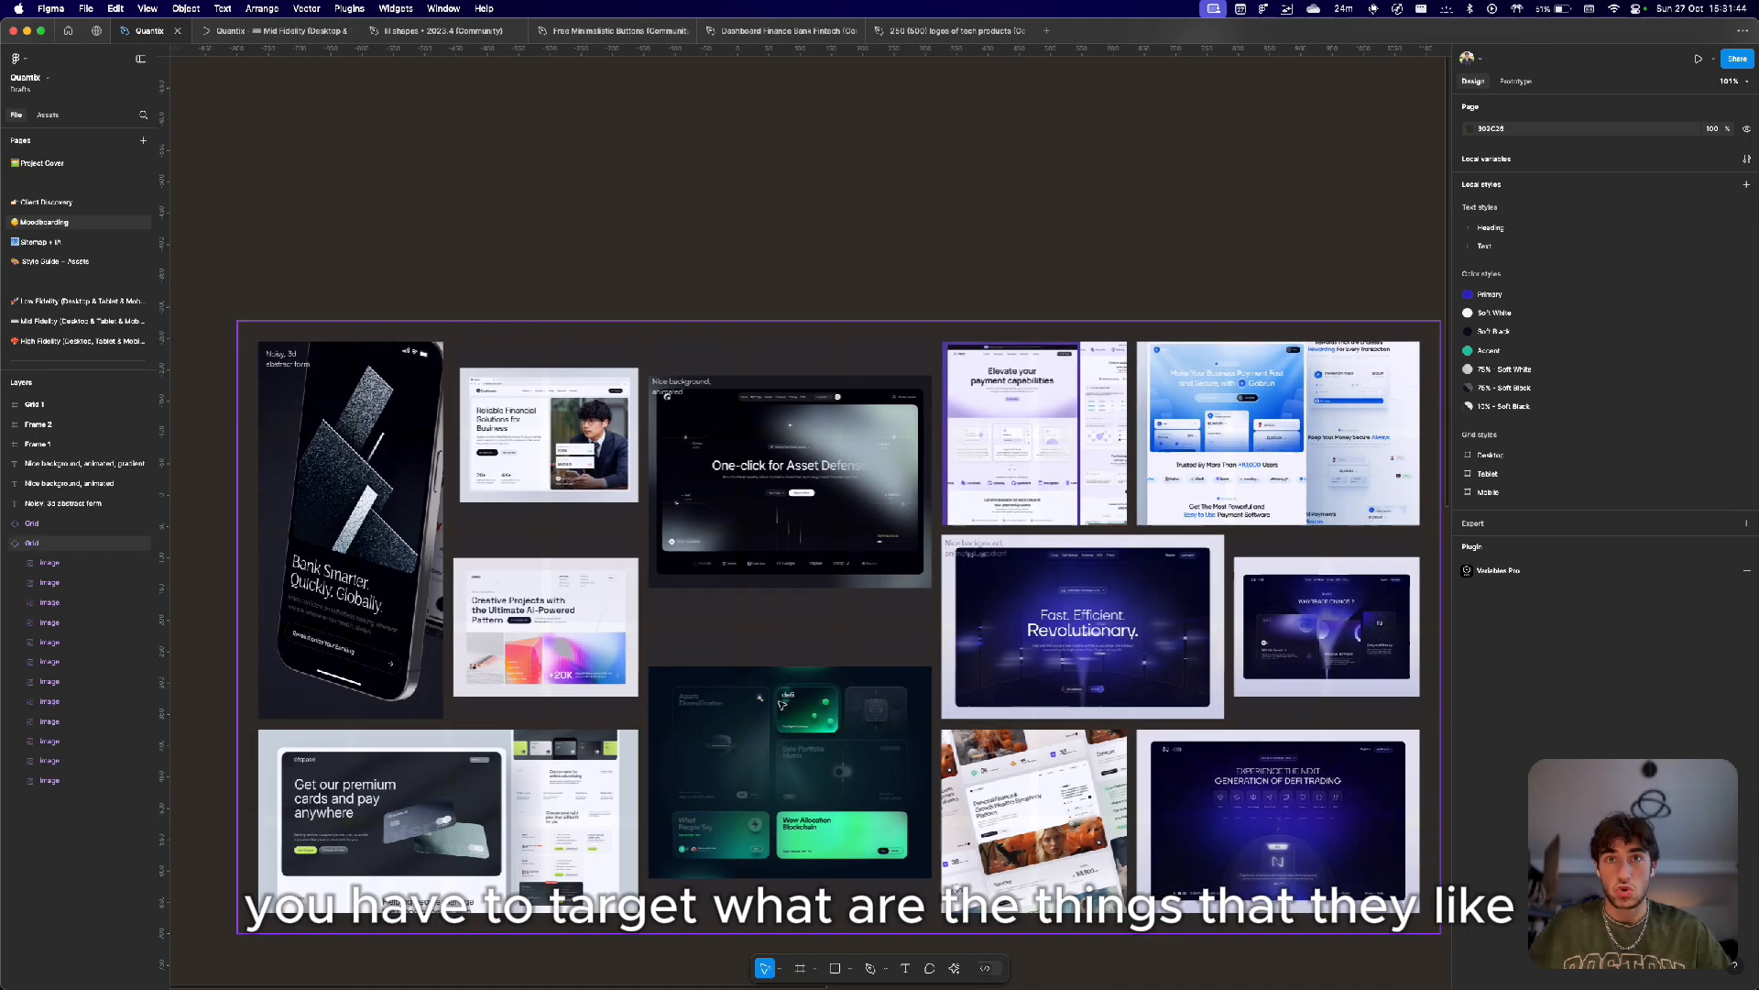
pyautogui.scroll(-2, 783, 701)
pyautogui.hscroll(-1, 783, 701)
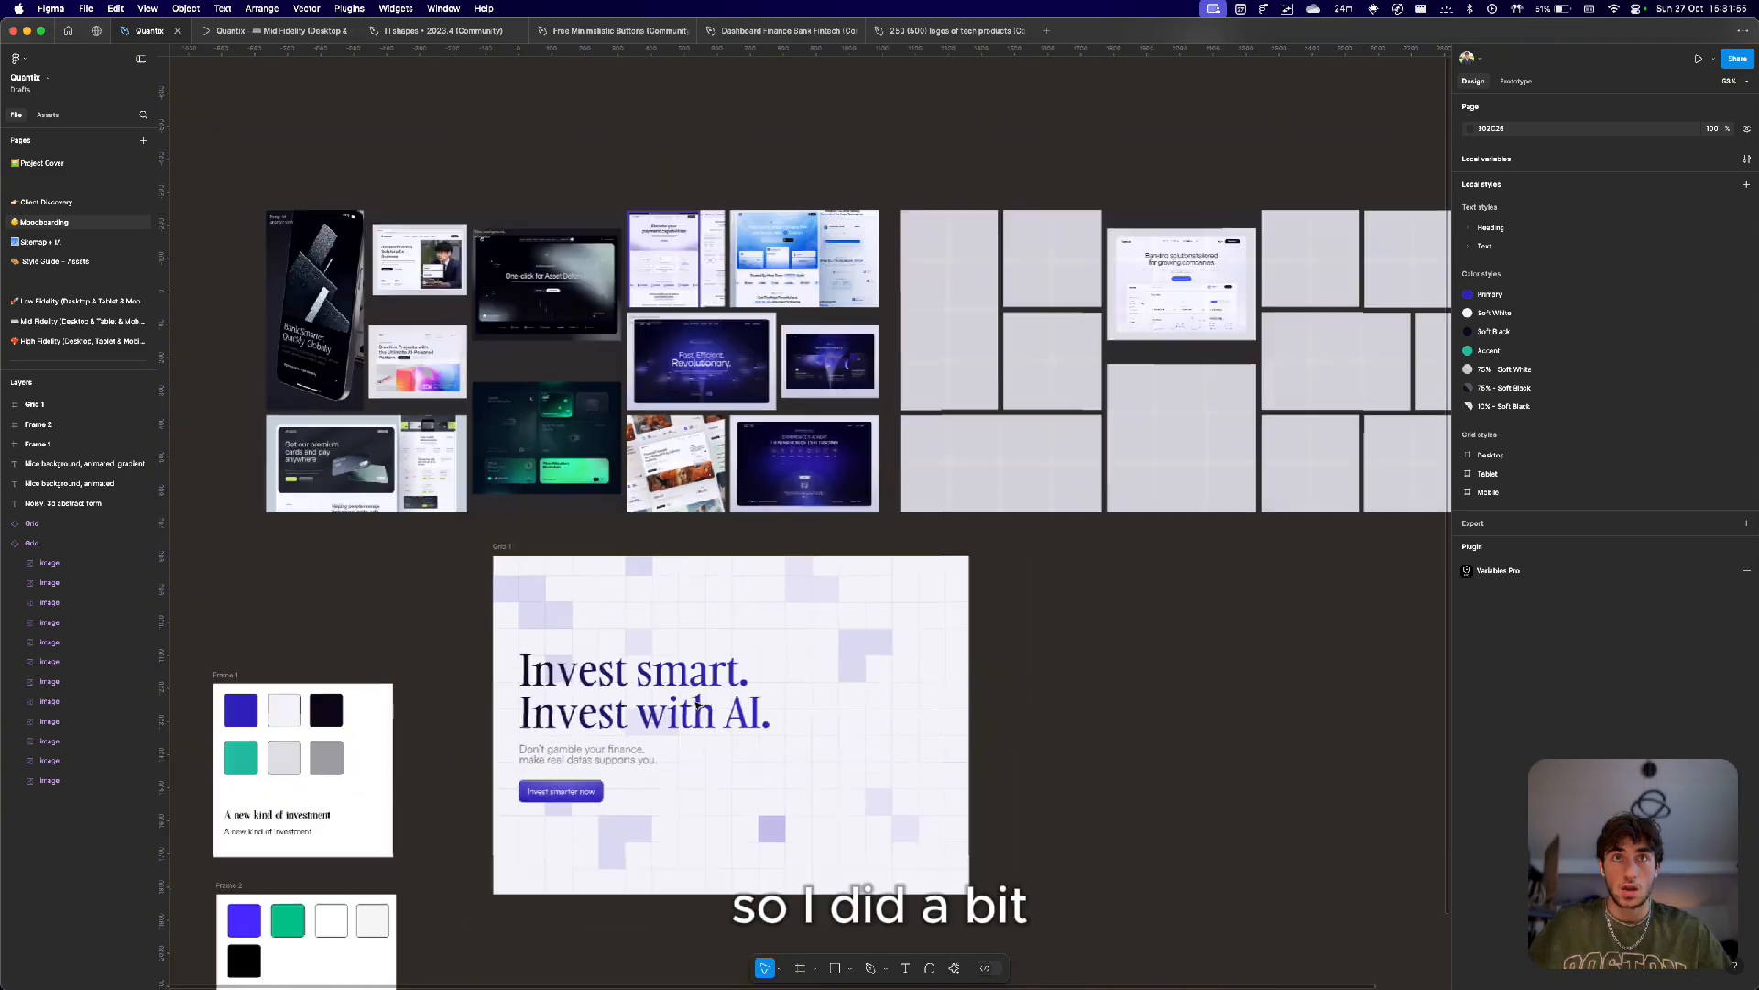
pyautogui.scroll(-5, 916, 641)
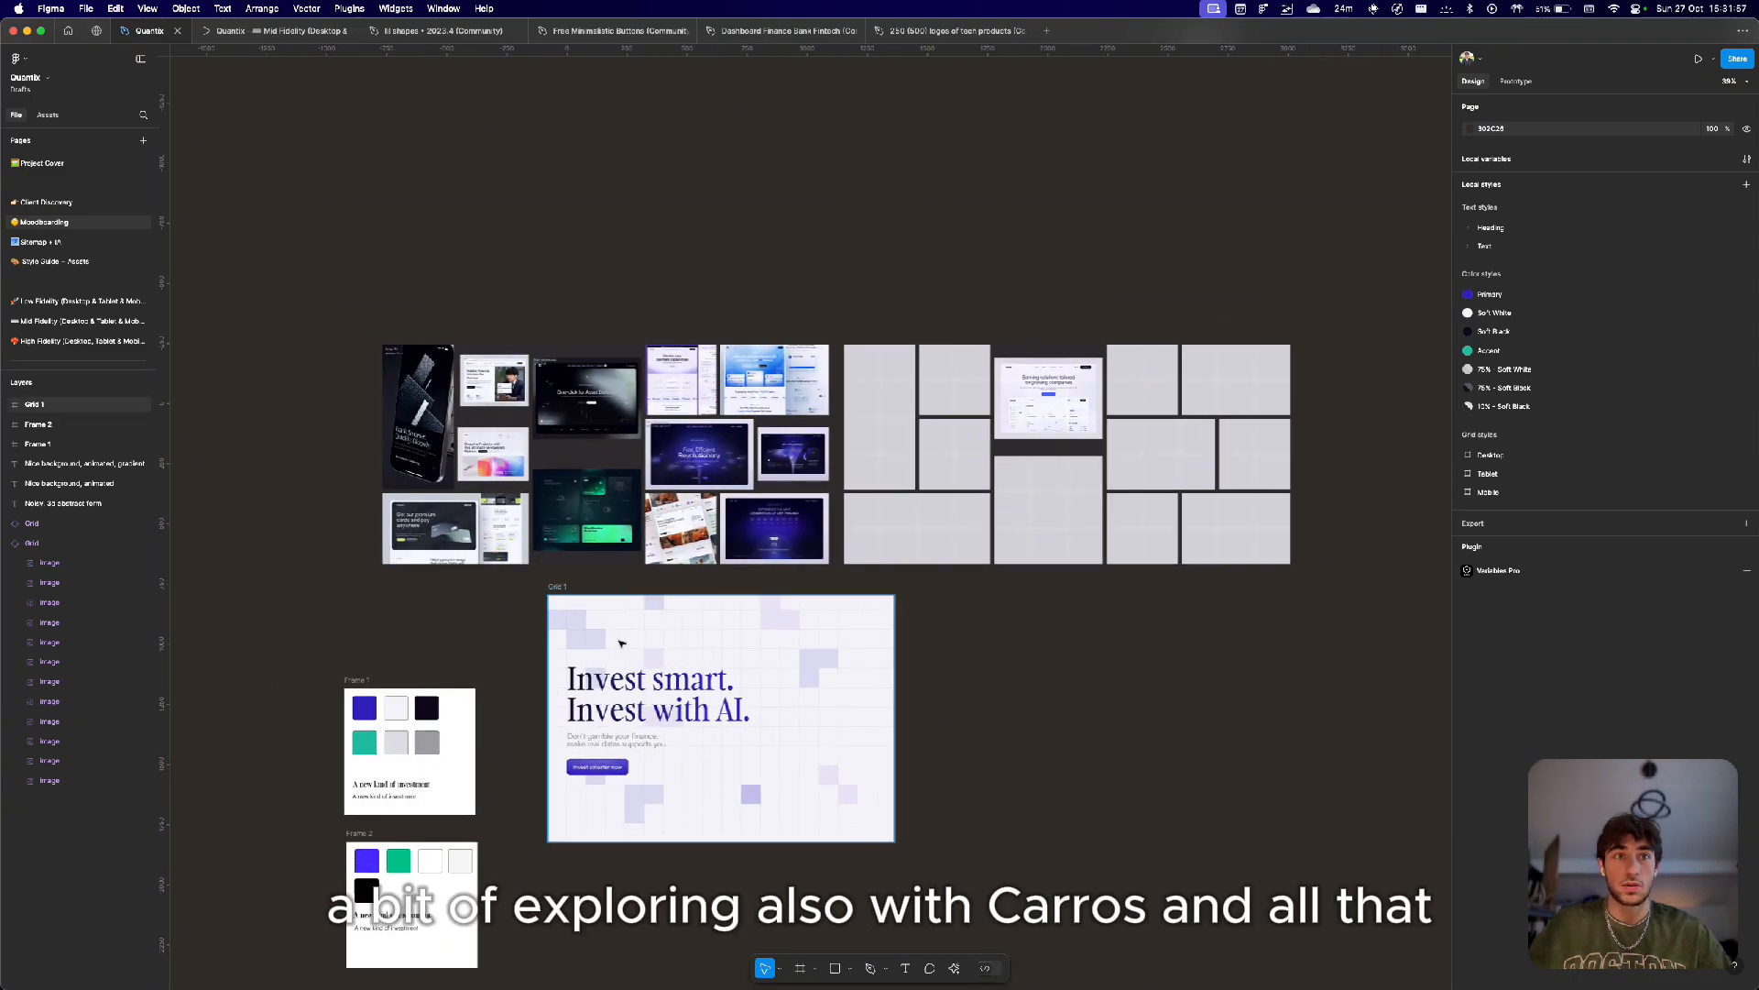
pyautogui.scroll(-5, 916, 641)
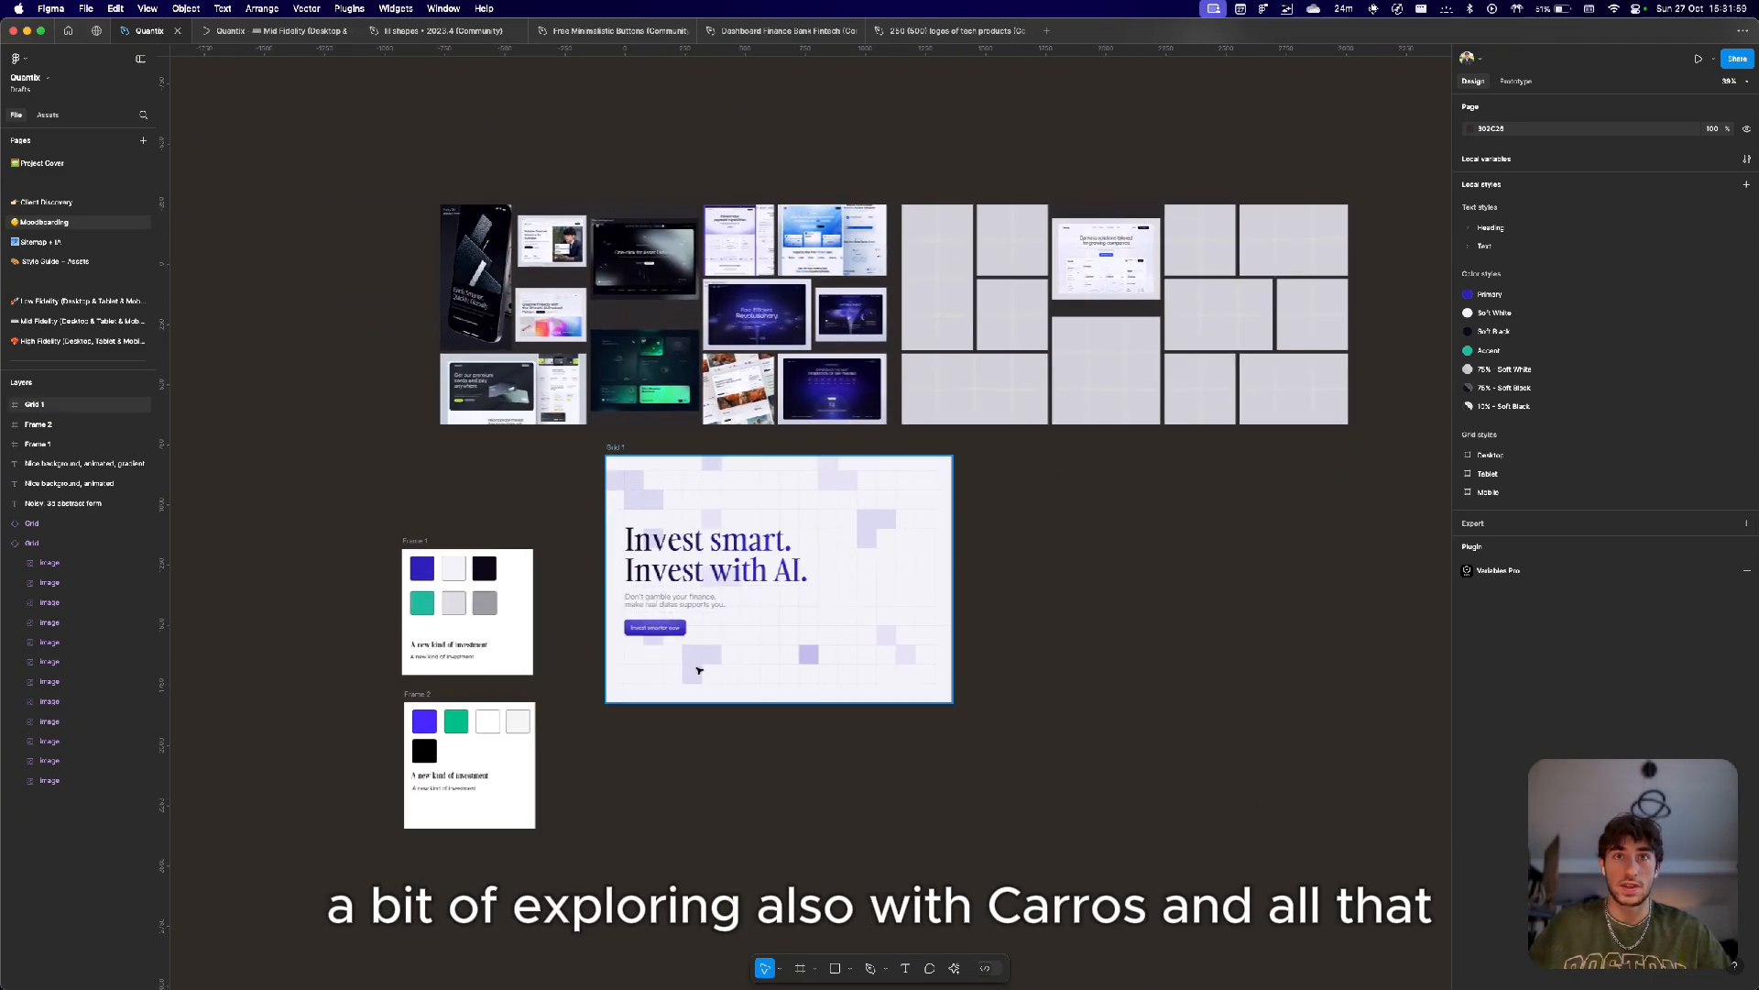
pyautogui.scroll(-3, 517, 433)
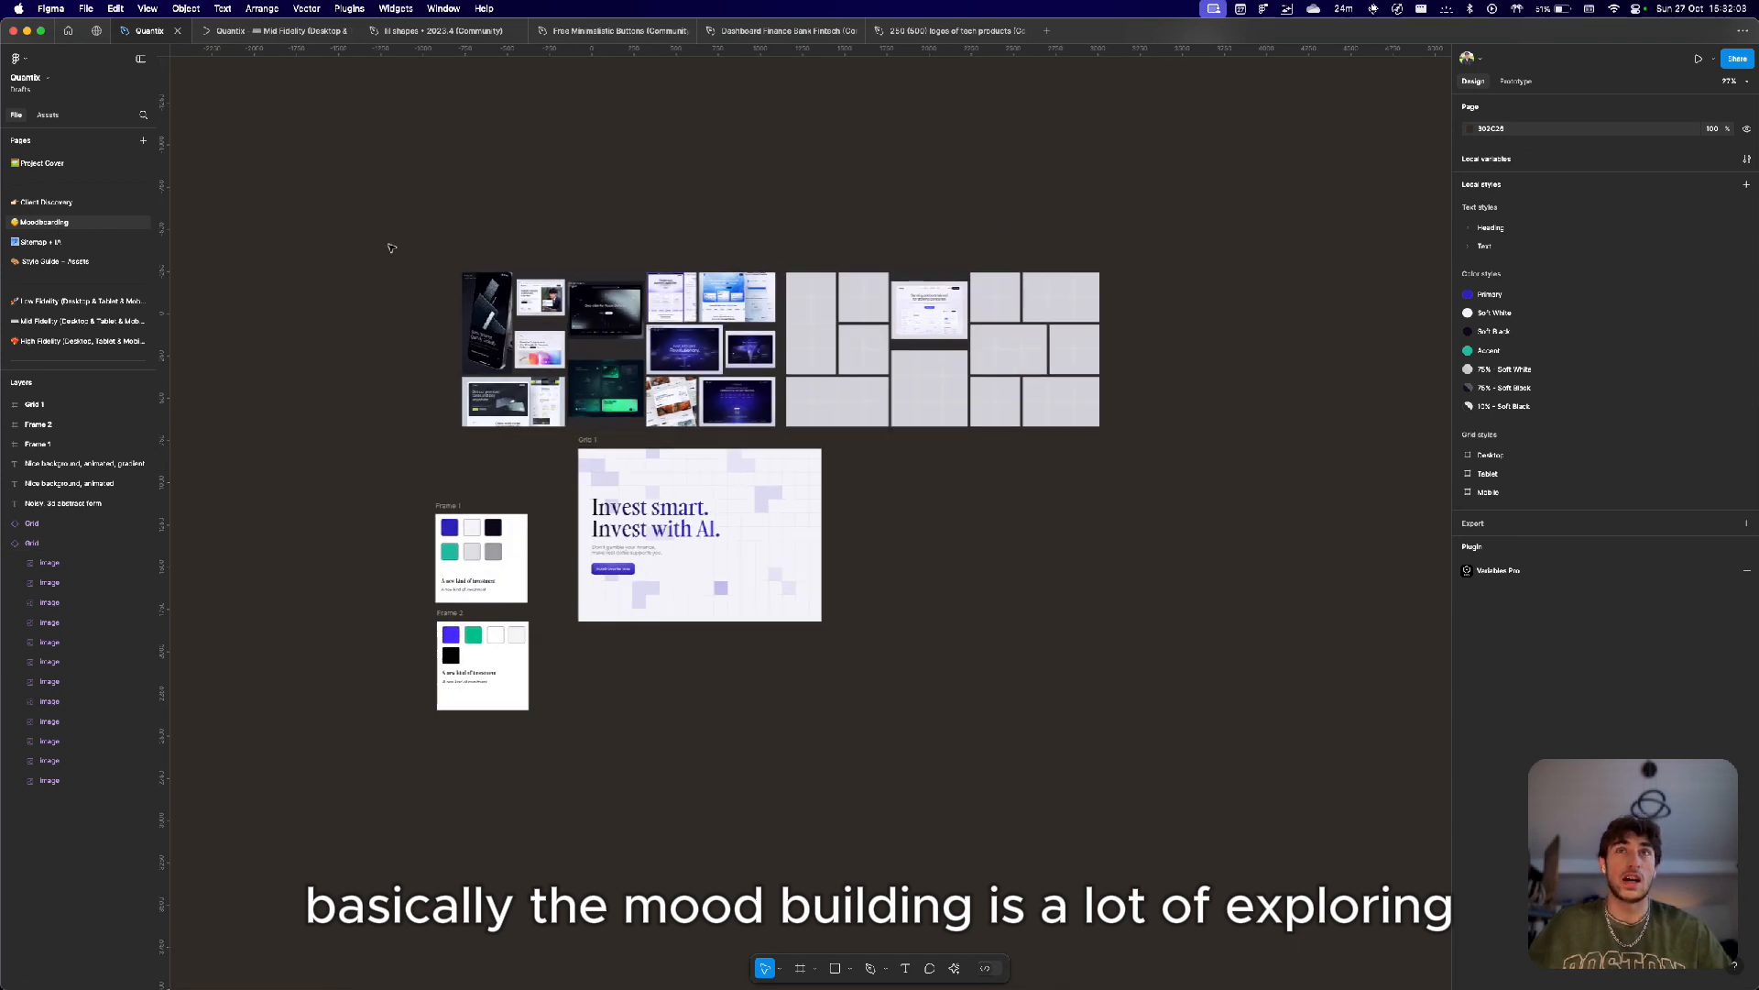
pyautogui.moveTo(366, 204); pyautogui.dragTo(788, 823)
pyautogui.click(960, 759)
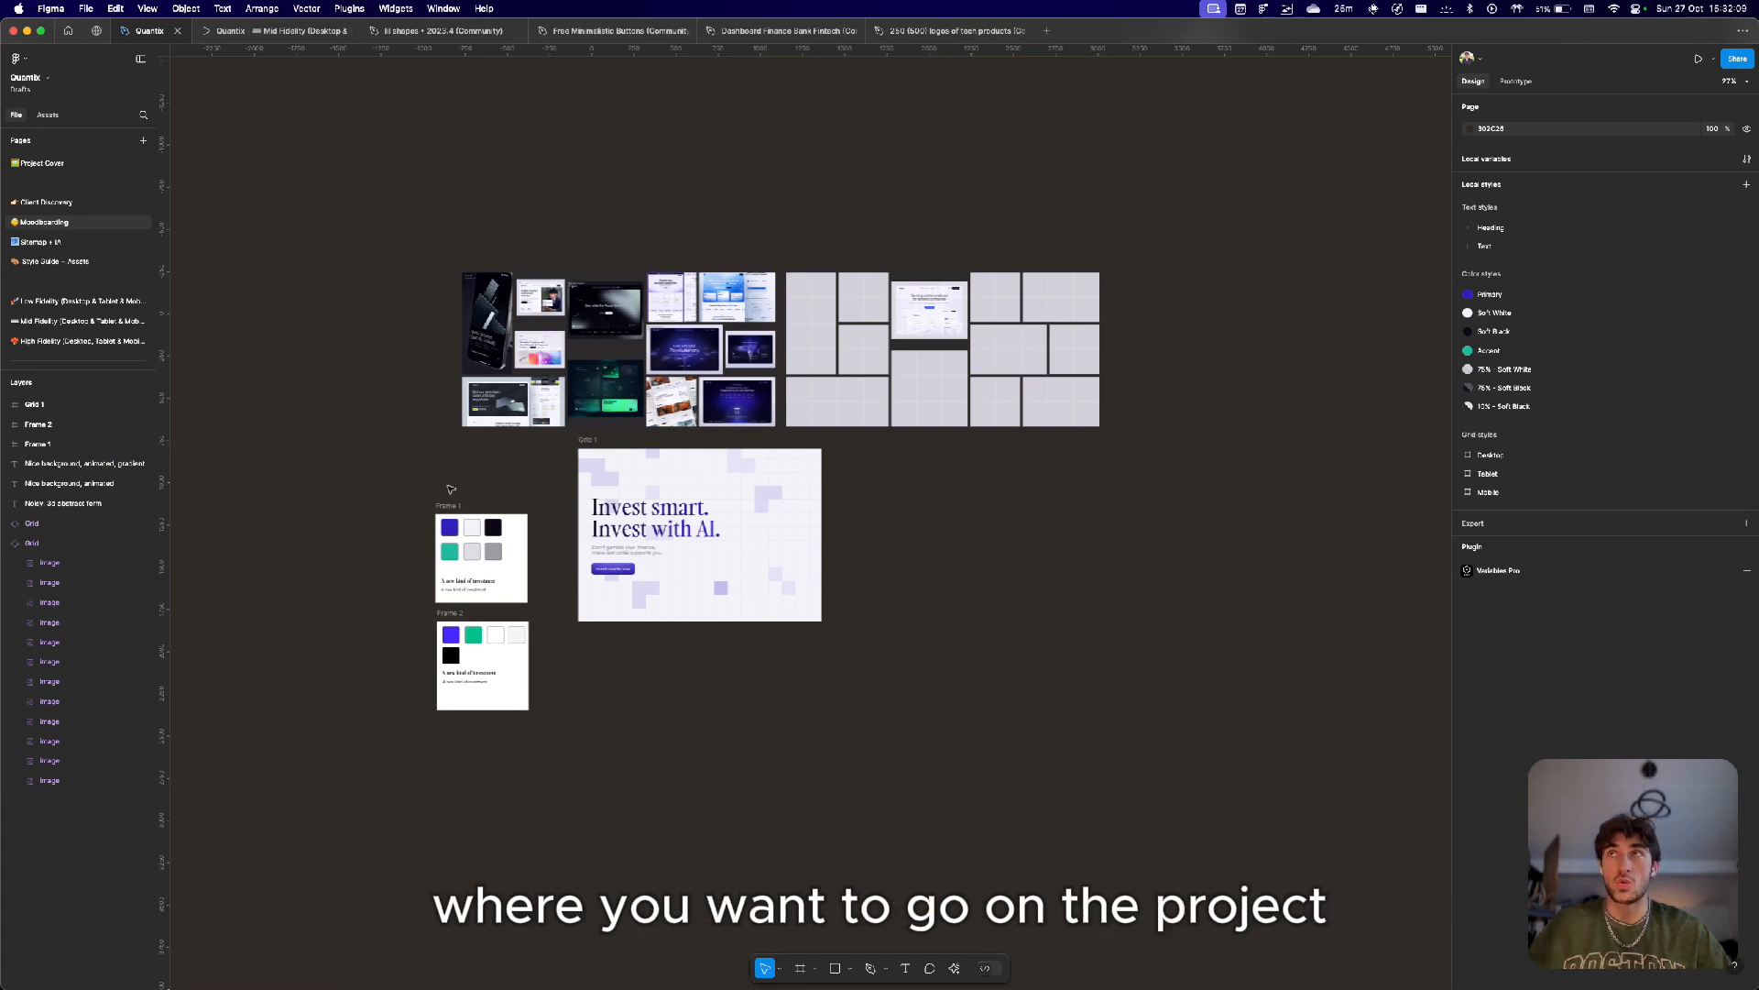
# Open the Sitemap + IA page and zoom in on its frames.
pyautogui.click(73, 243)
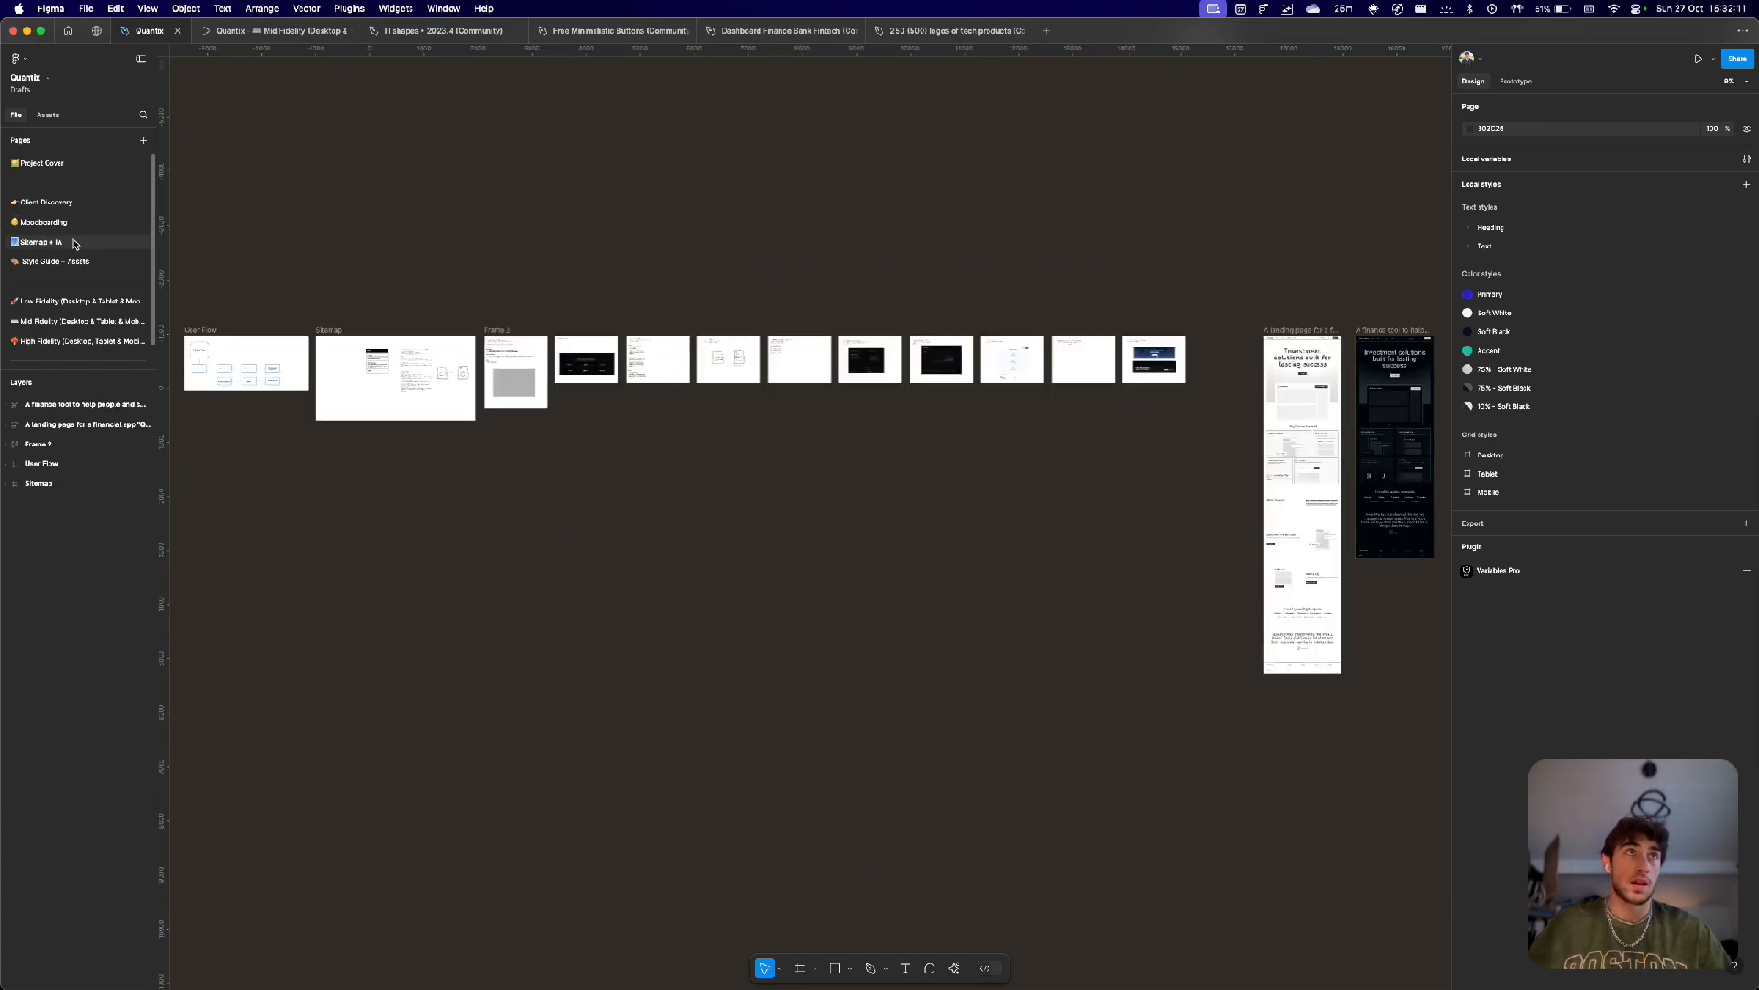
pyautogui.hscroll(-5, 594, 262)
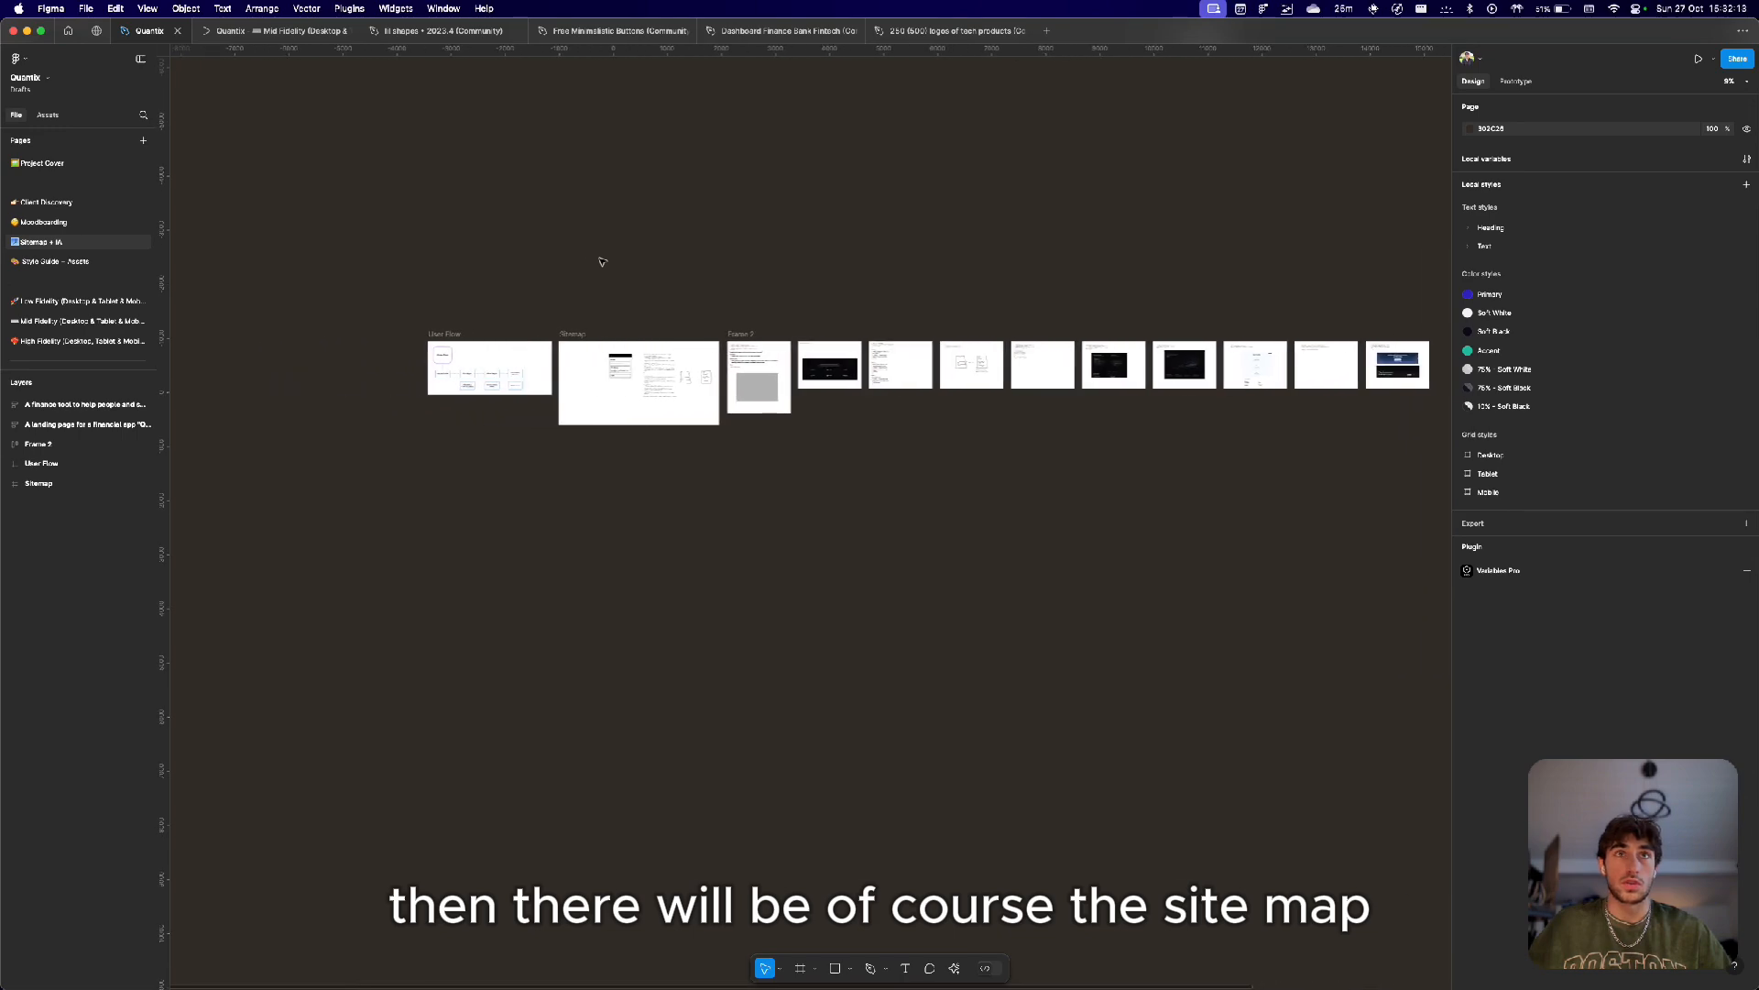
pyautogui.scroll(5, 575, 346)
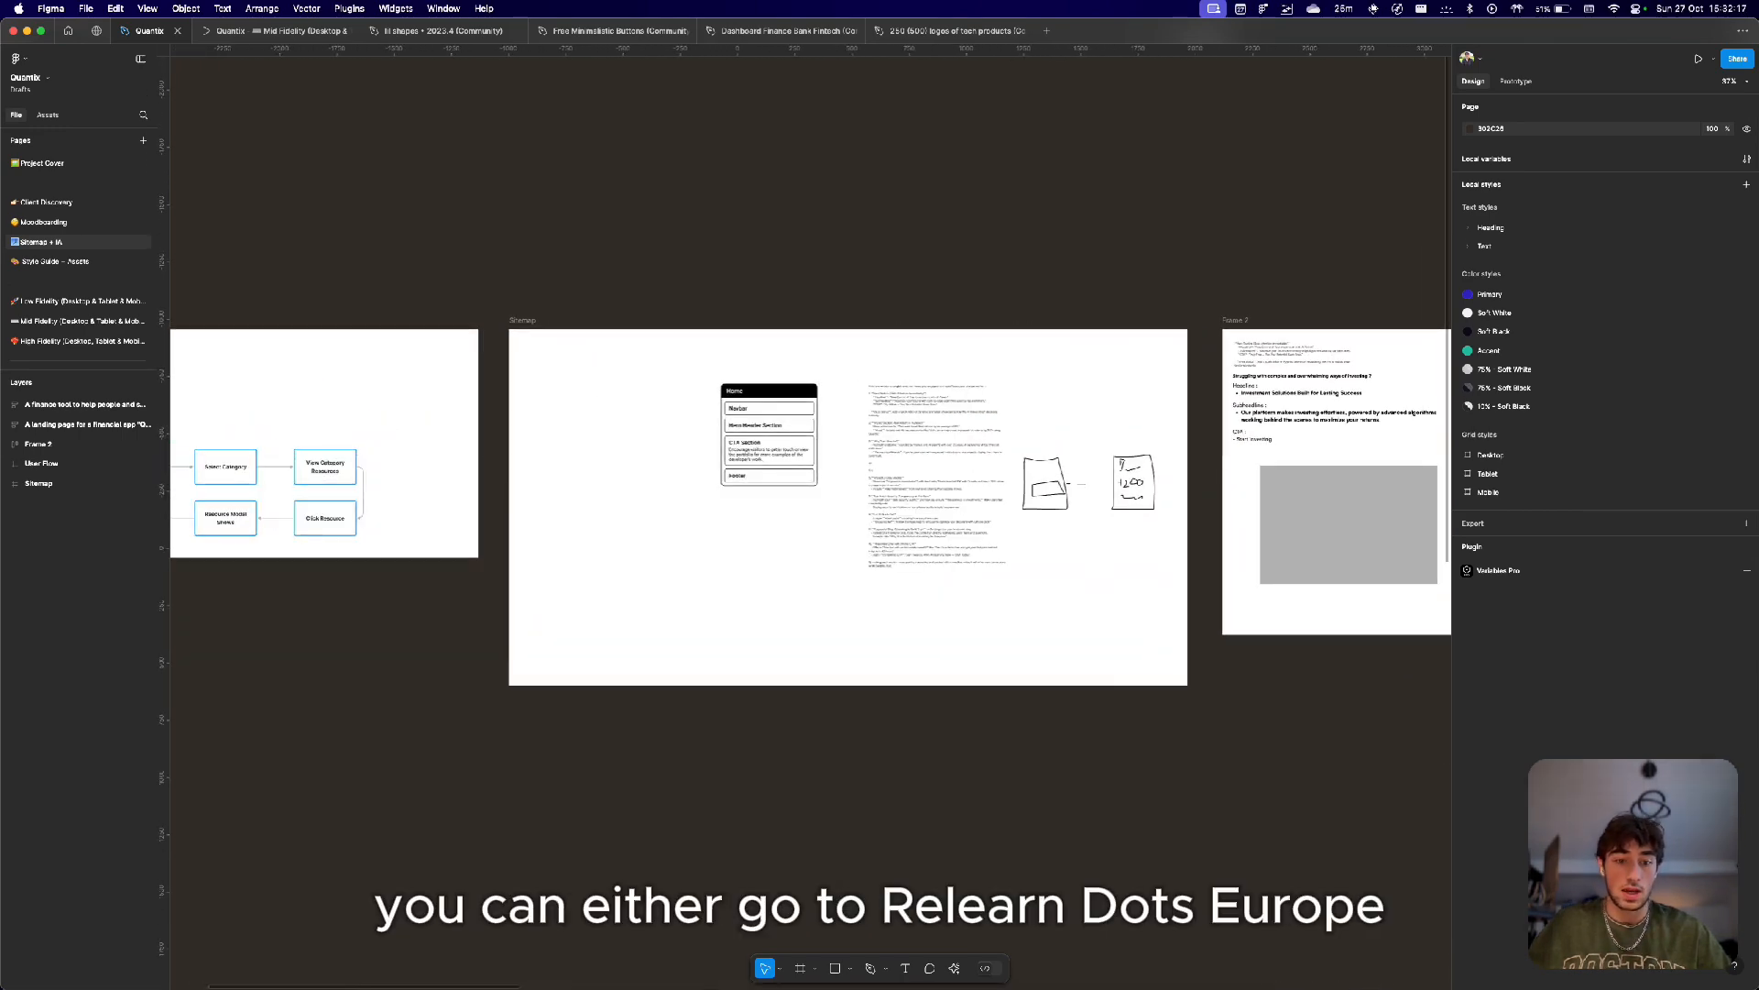
# Switch to the browser and open the Relume website in a new tab.
pyautogui.press('super+Tab')
pyautogui.moveTo(3, 687)
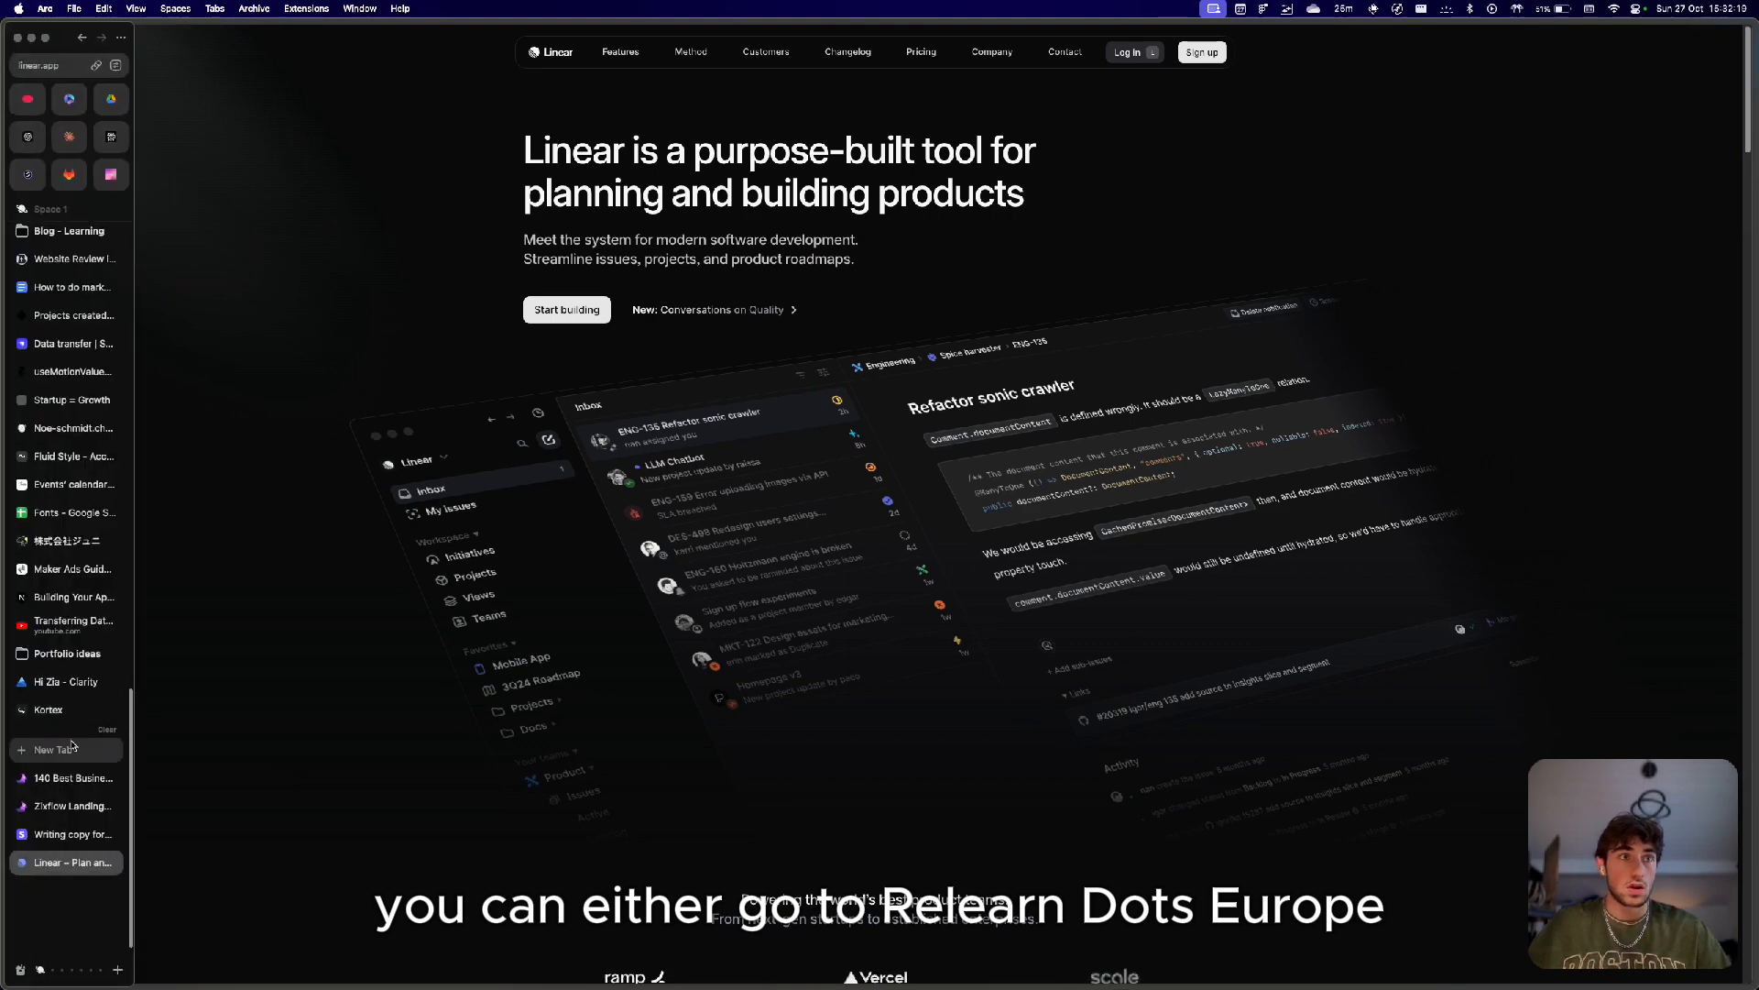
pyautogui.click(66, 750)
pyautogui.write('rel')
pyautogui.press('Return')
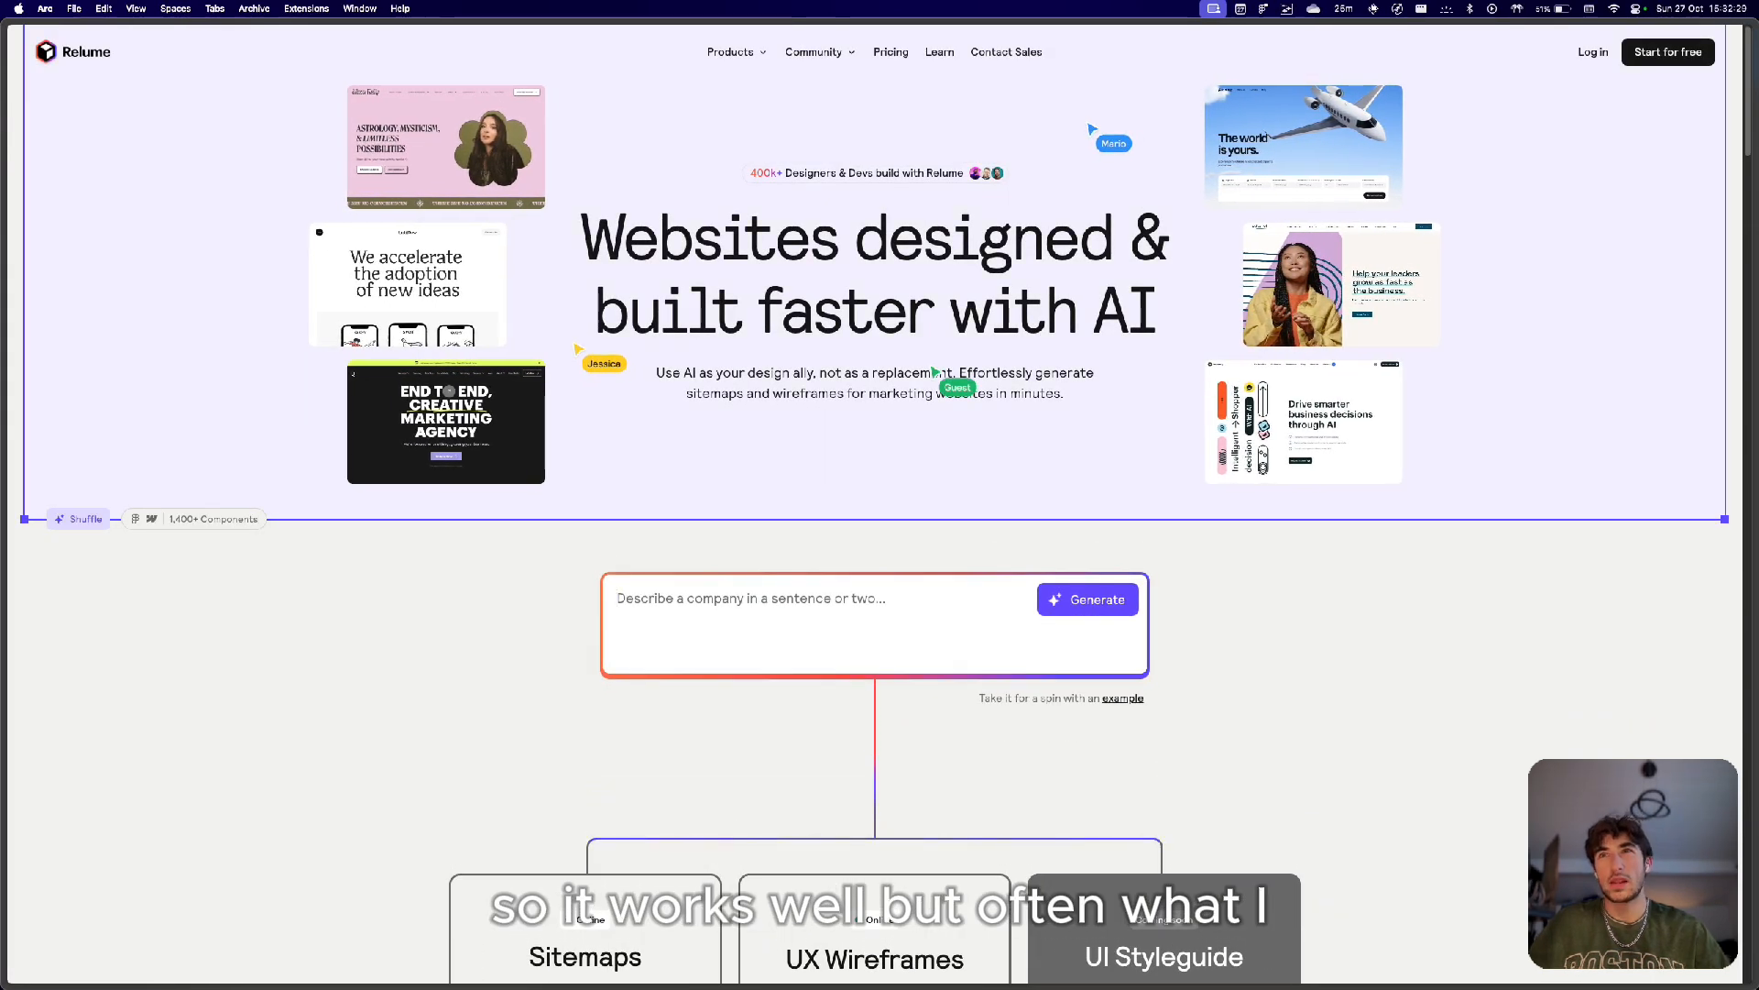
# Switch back to Figma and examine the sitemap and wireframe frames on the Sitemap + IA page.
pyautogui.press('super+Tab')
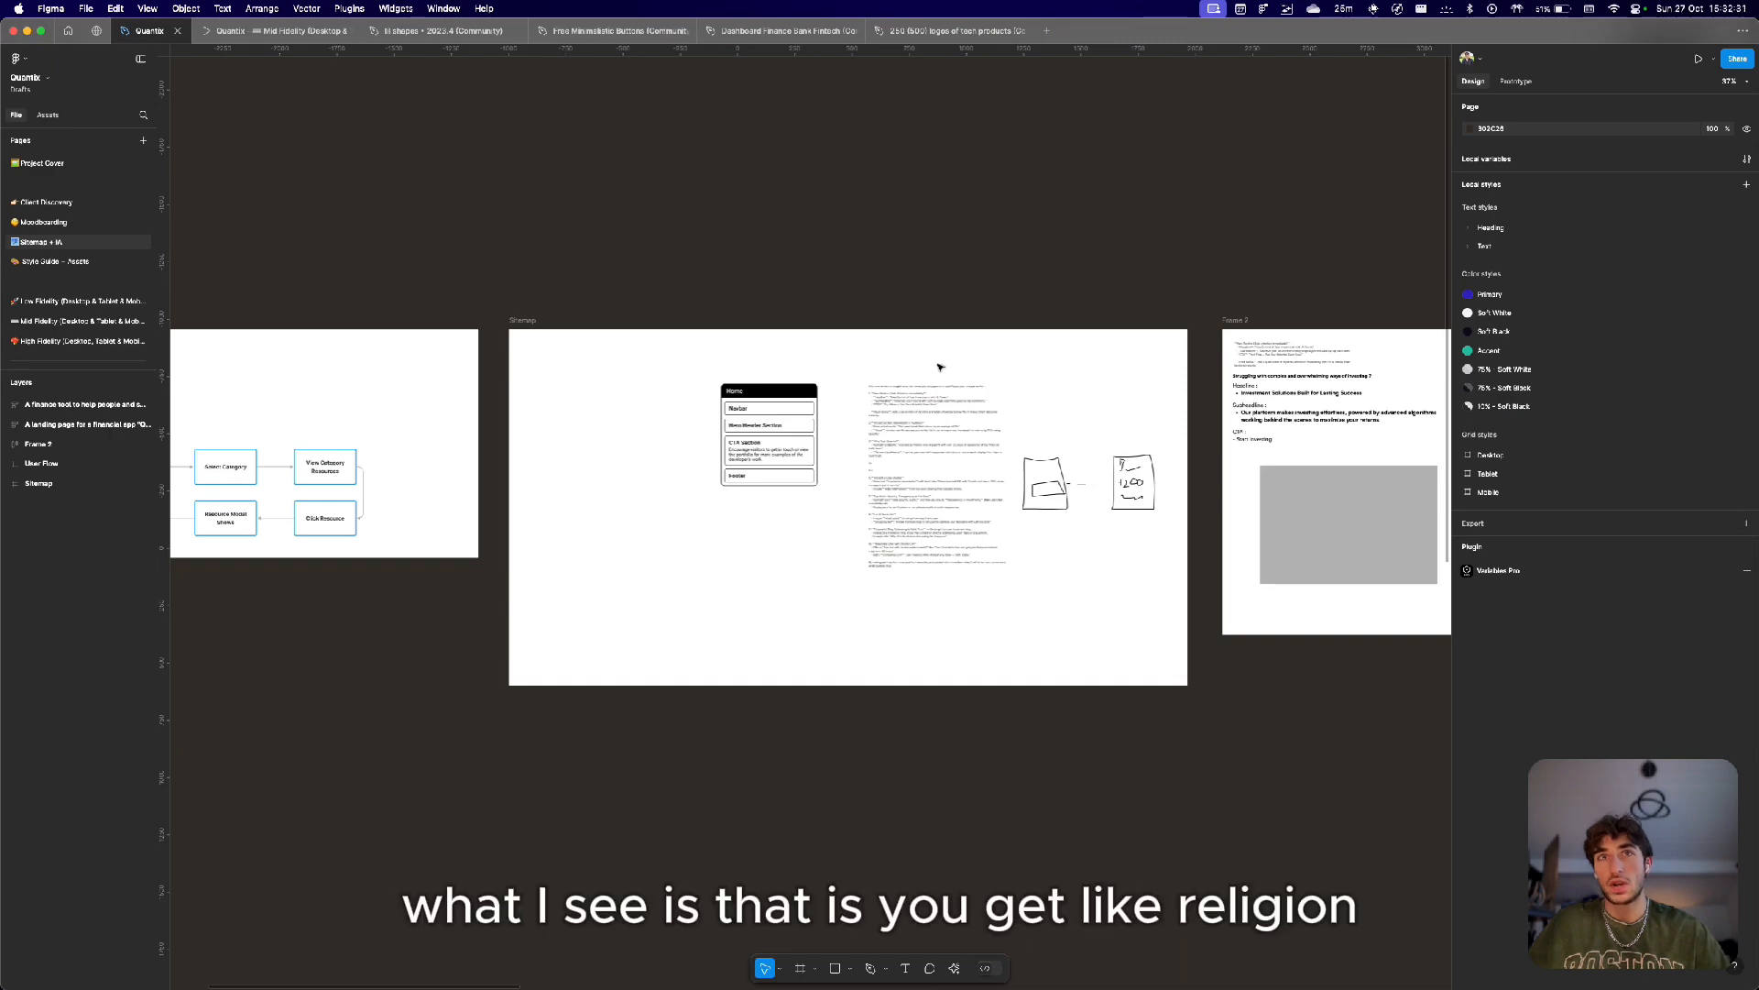
pyautogui.scroll(5, 930, 356)
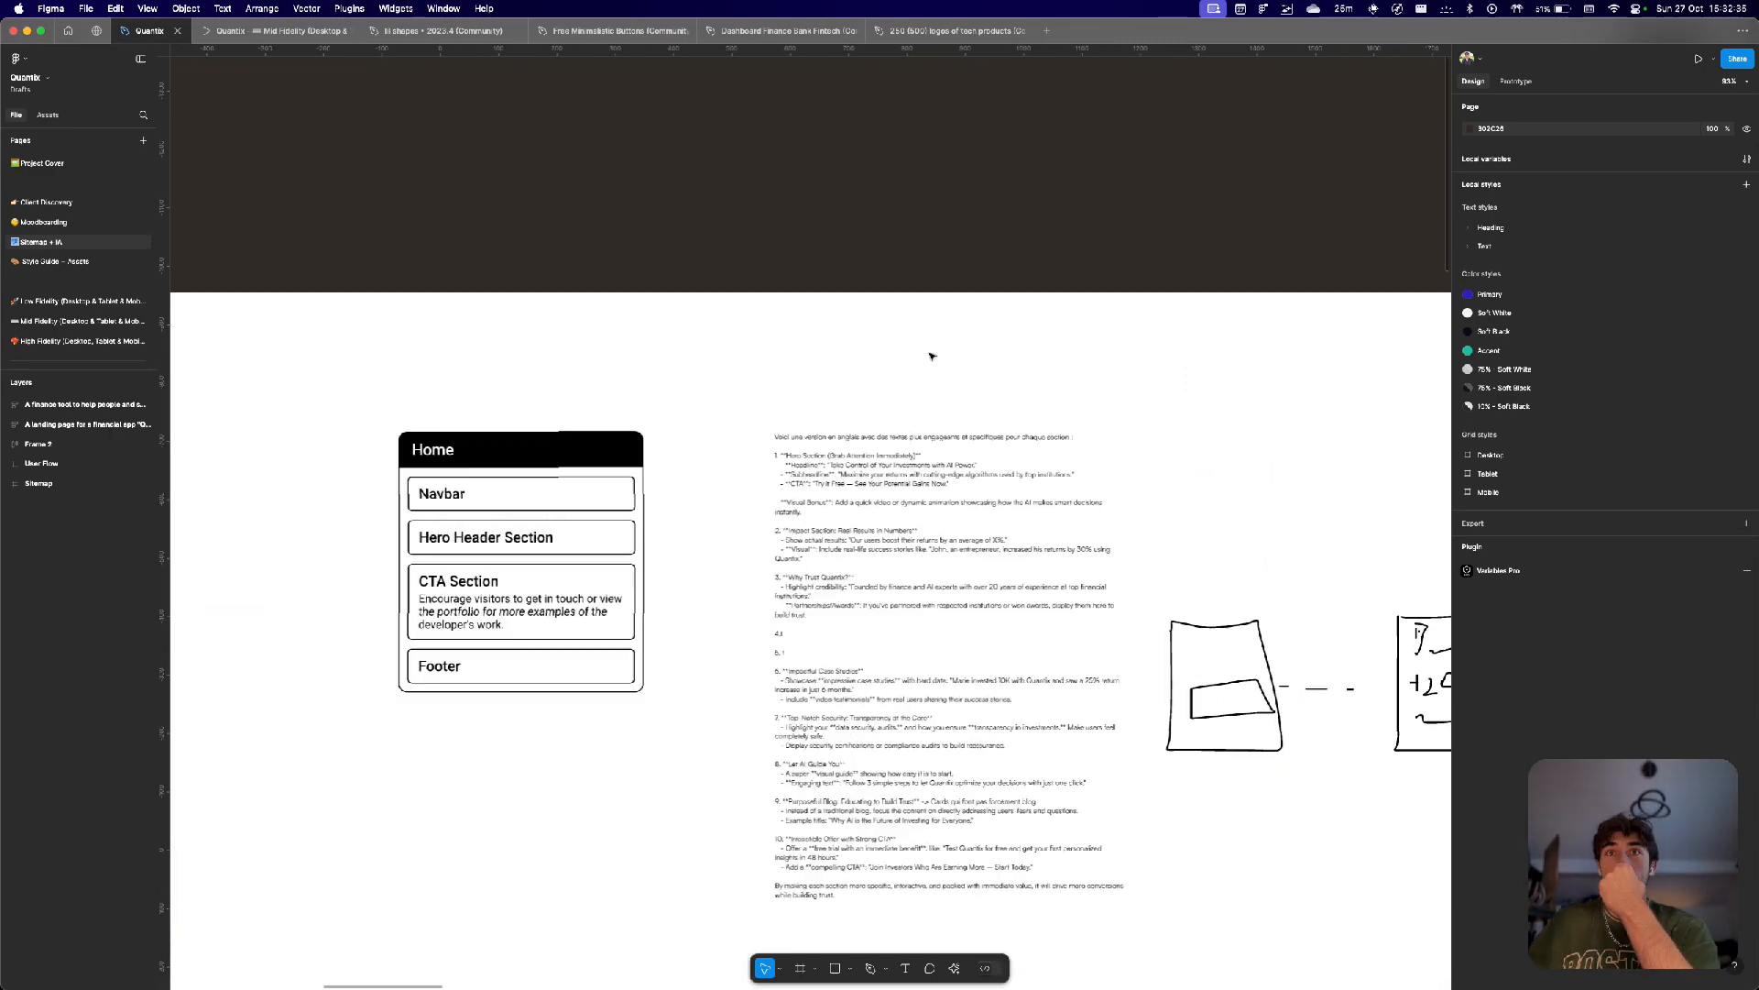
pyautogui.scroll(-4, 930, 355)
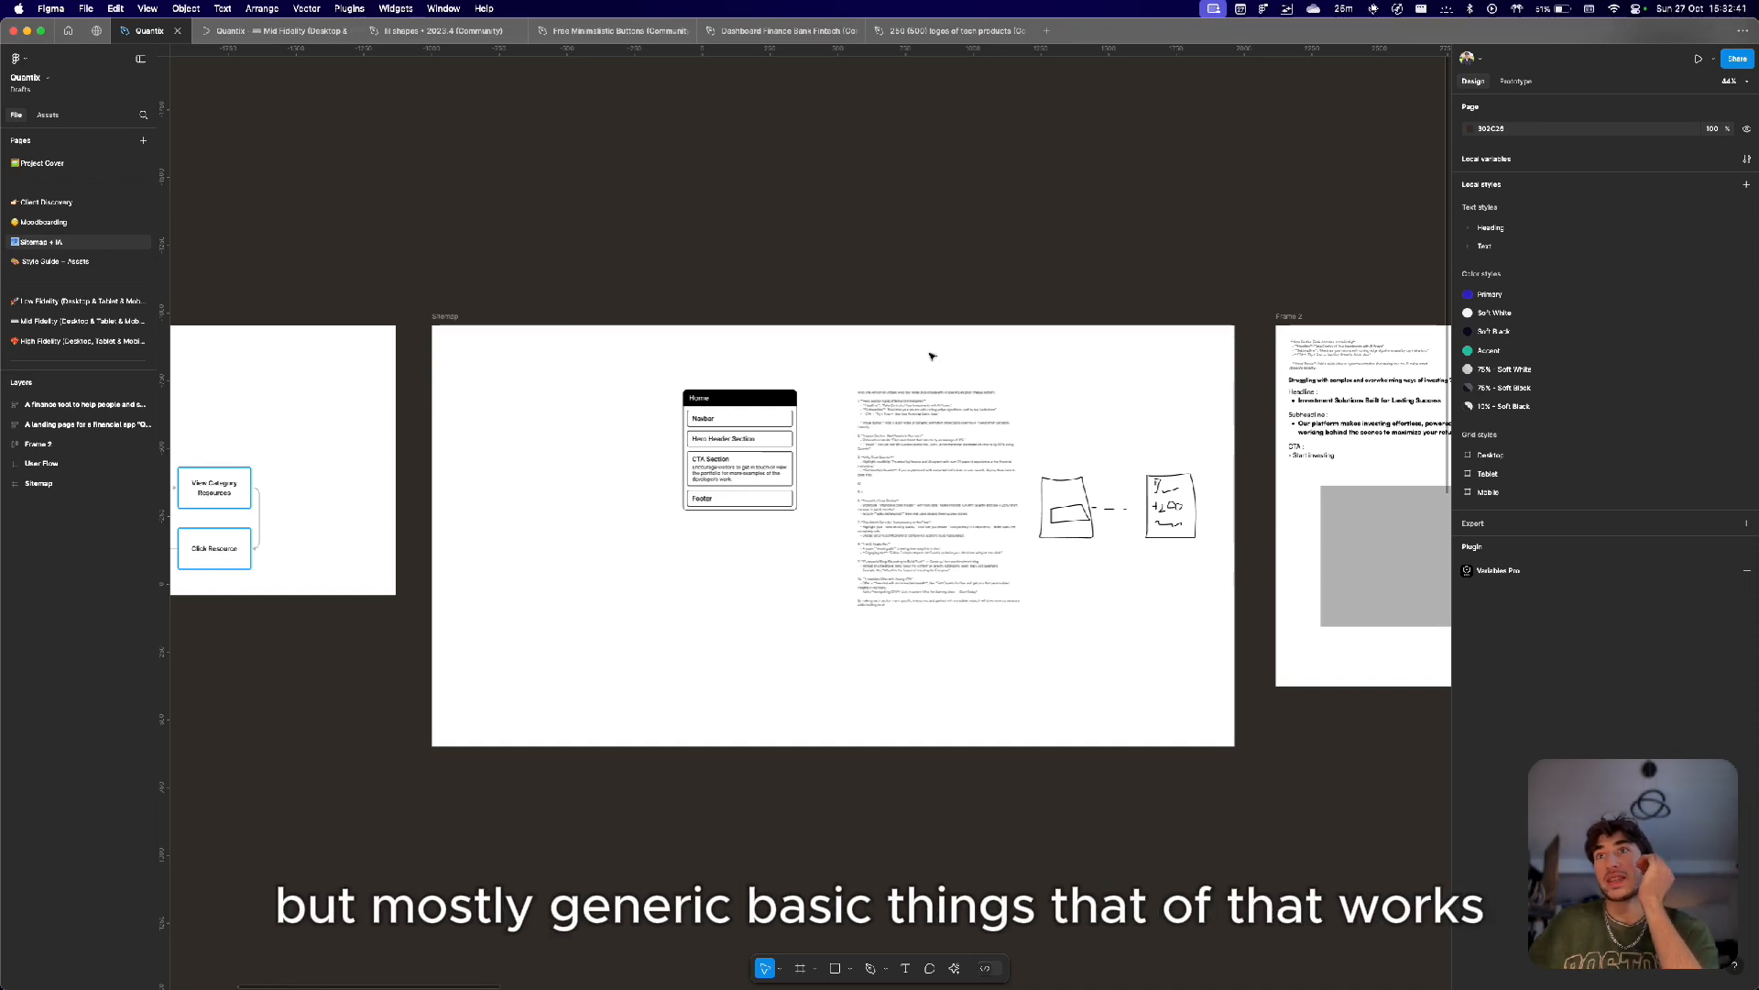
pyautogui.hscroll(15, 930, 355)
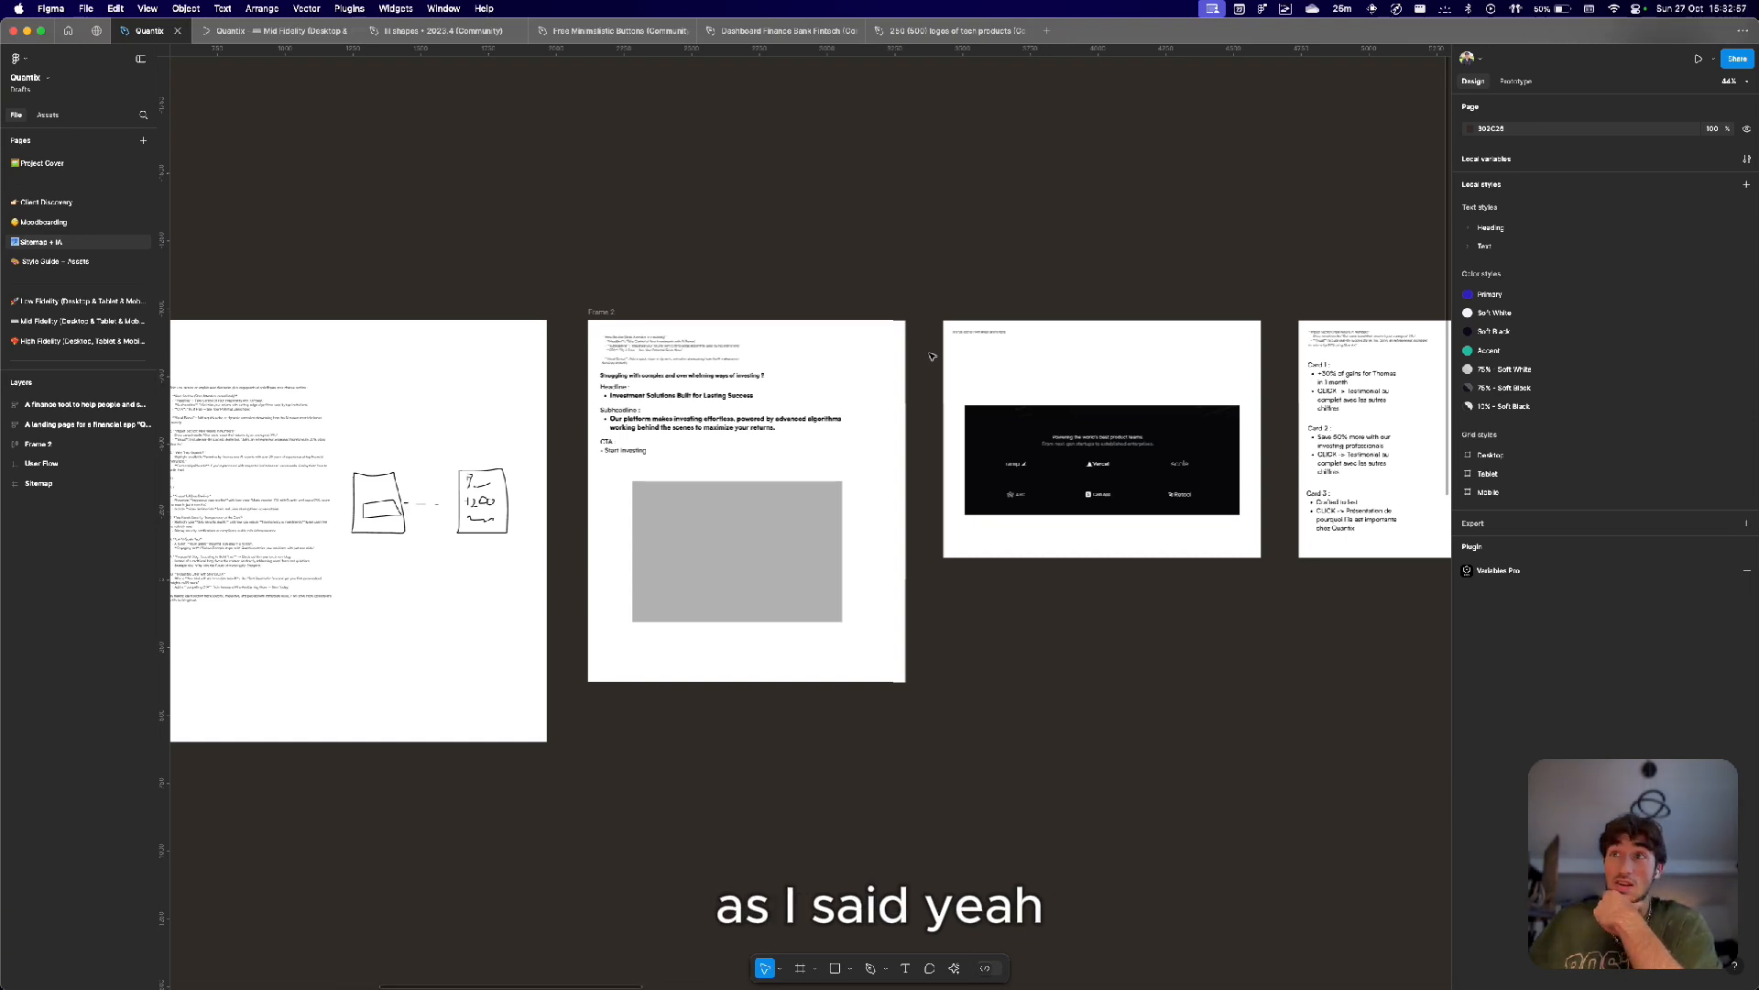
pyautogui.scroll(-1, 932, 357)
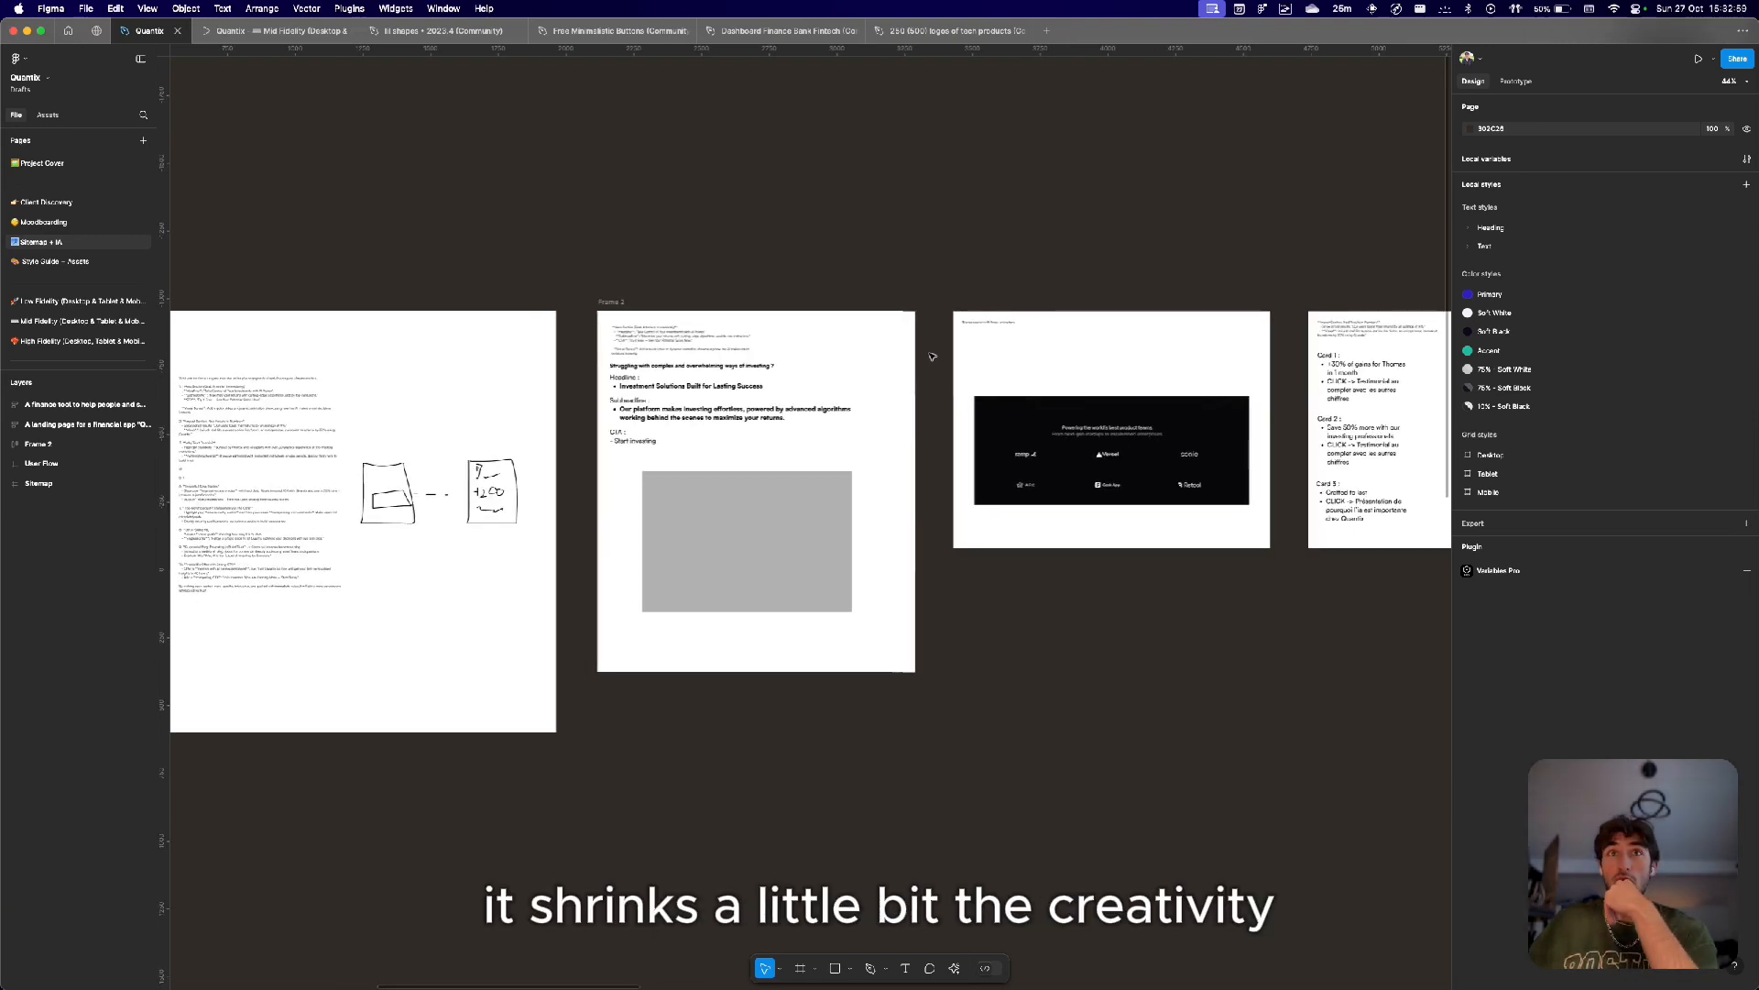
pyautogui.scroll(-5, 713, 350)
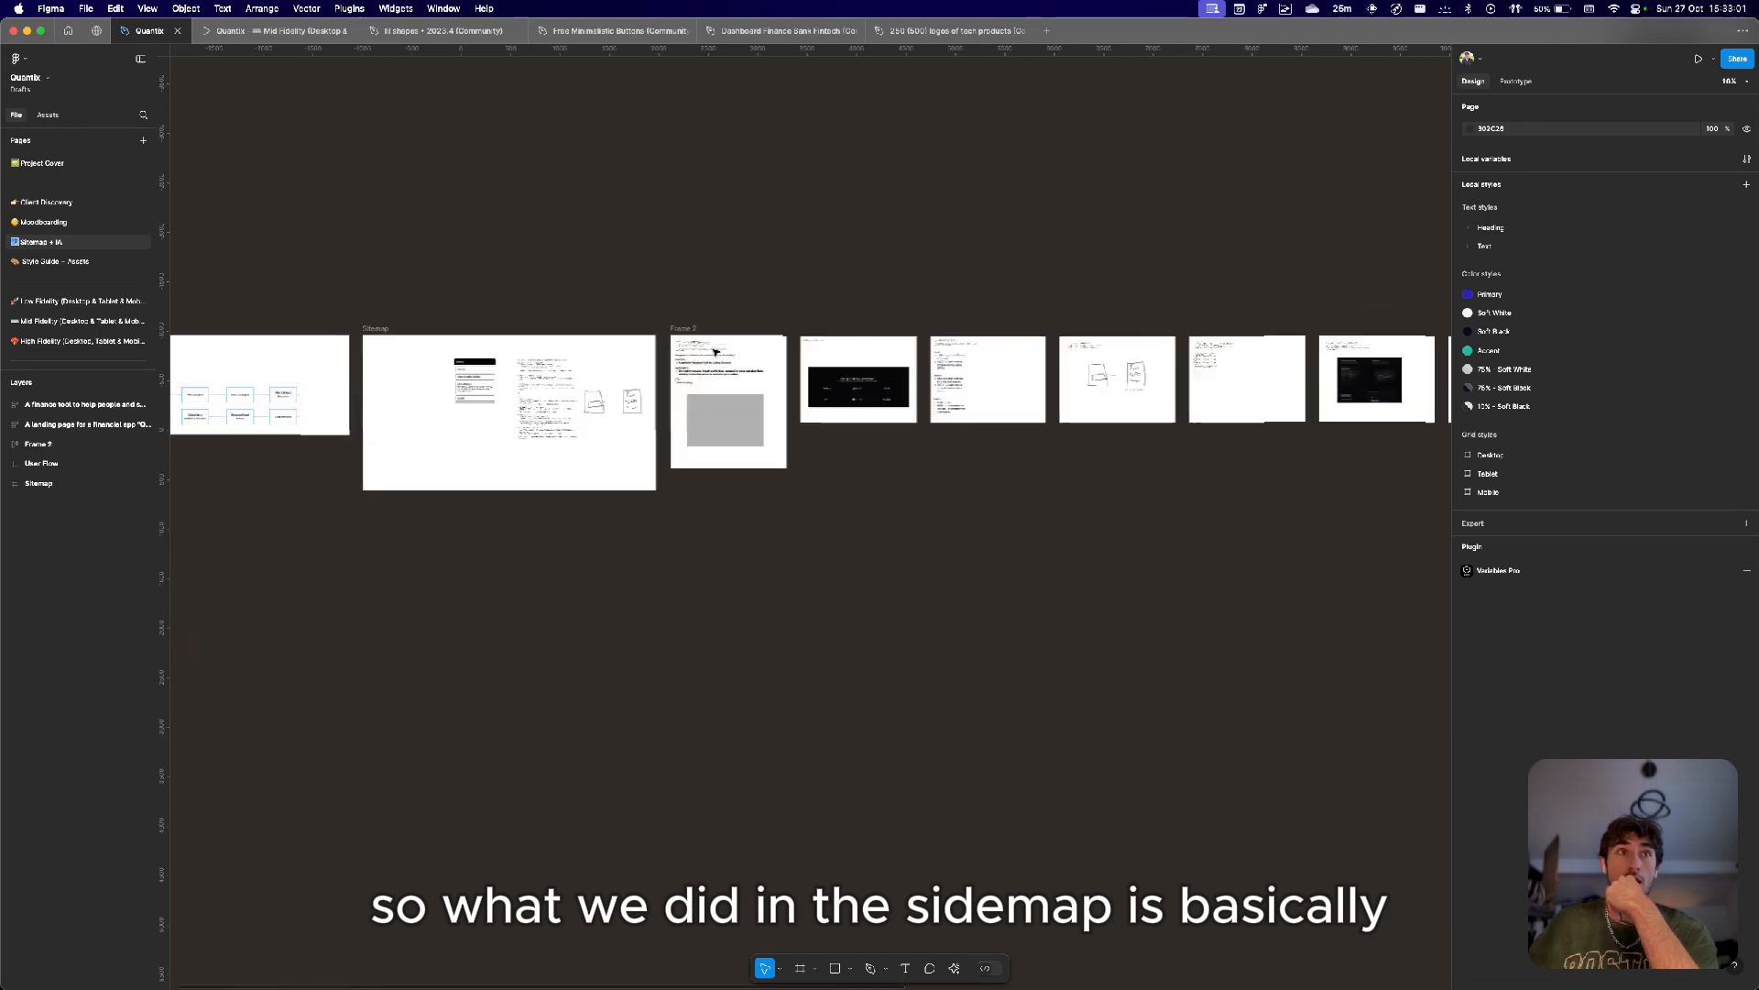
pyautogui.scroll(5, 547, 376)
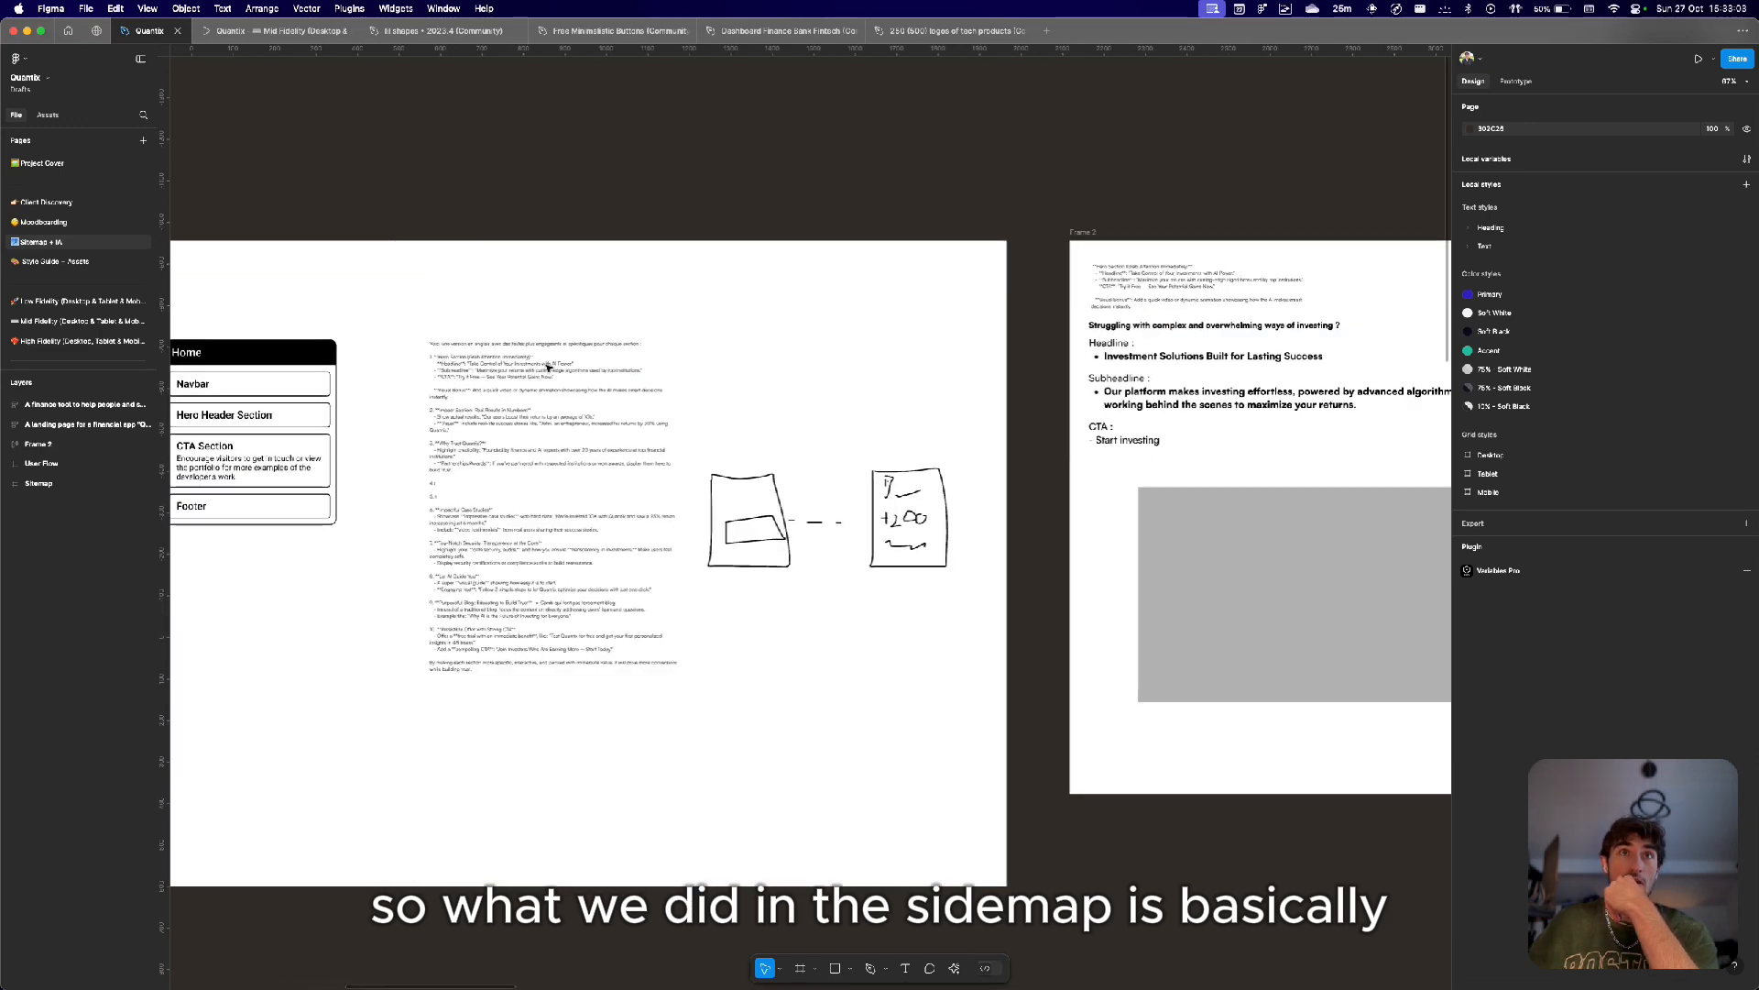
pyautogui.scroll(-5, 483, 447)
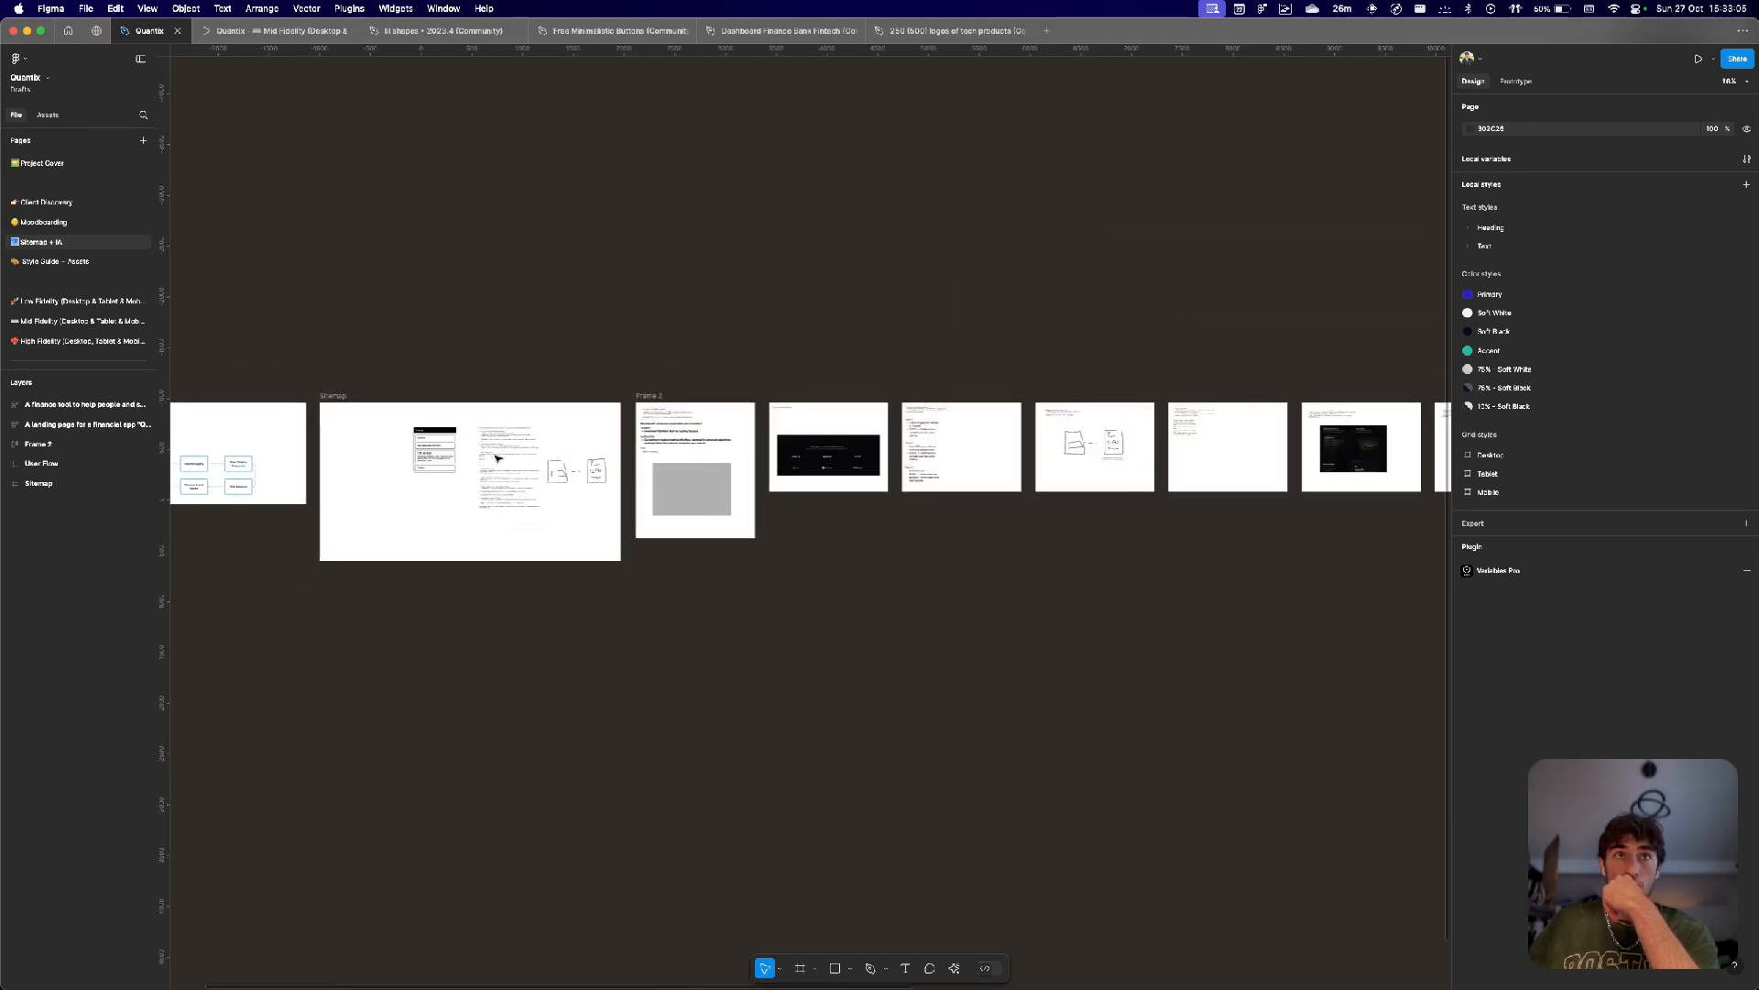
# Zoom into the Sitemap frame and select the section-by-section content text block.
pyautogui.scroll(5, 468, 436)
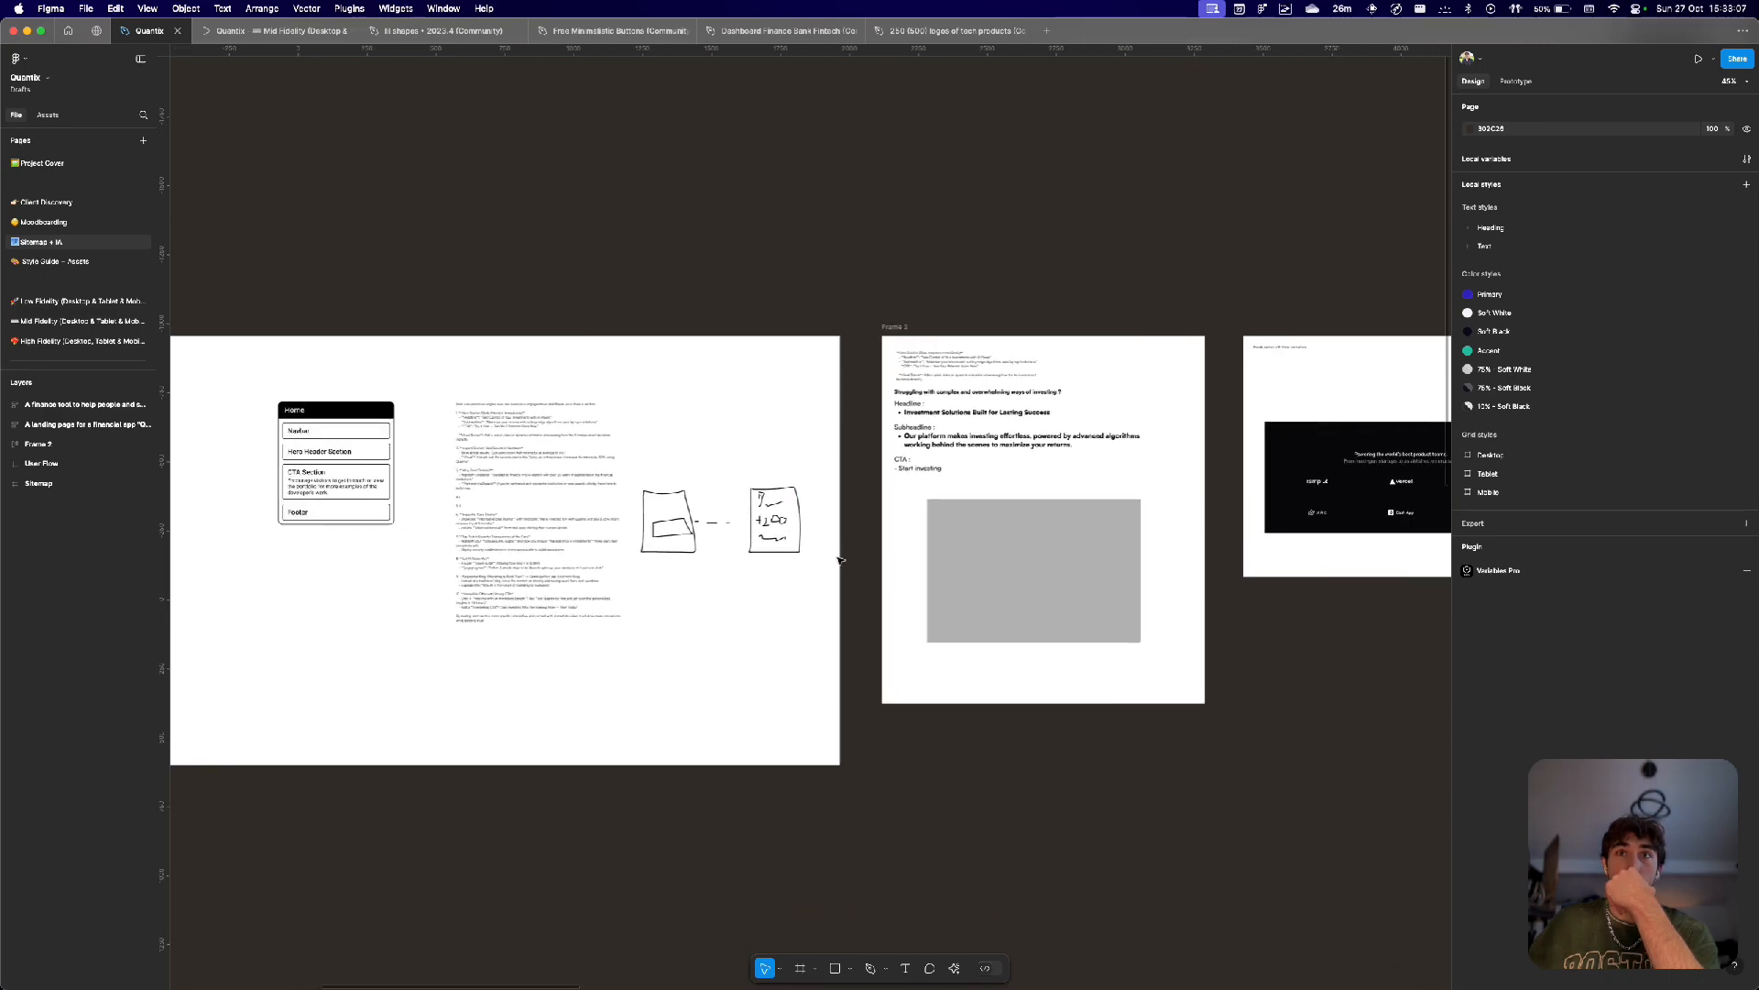
pyautogui.scroll(3, 626, 289)
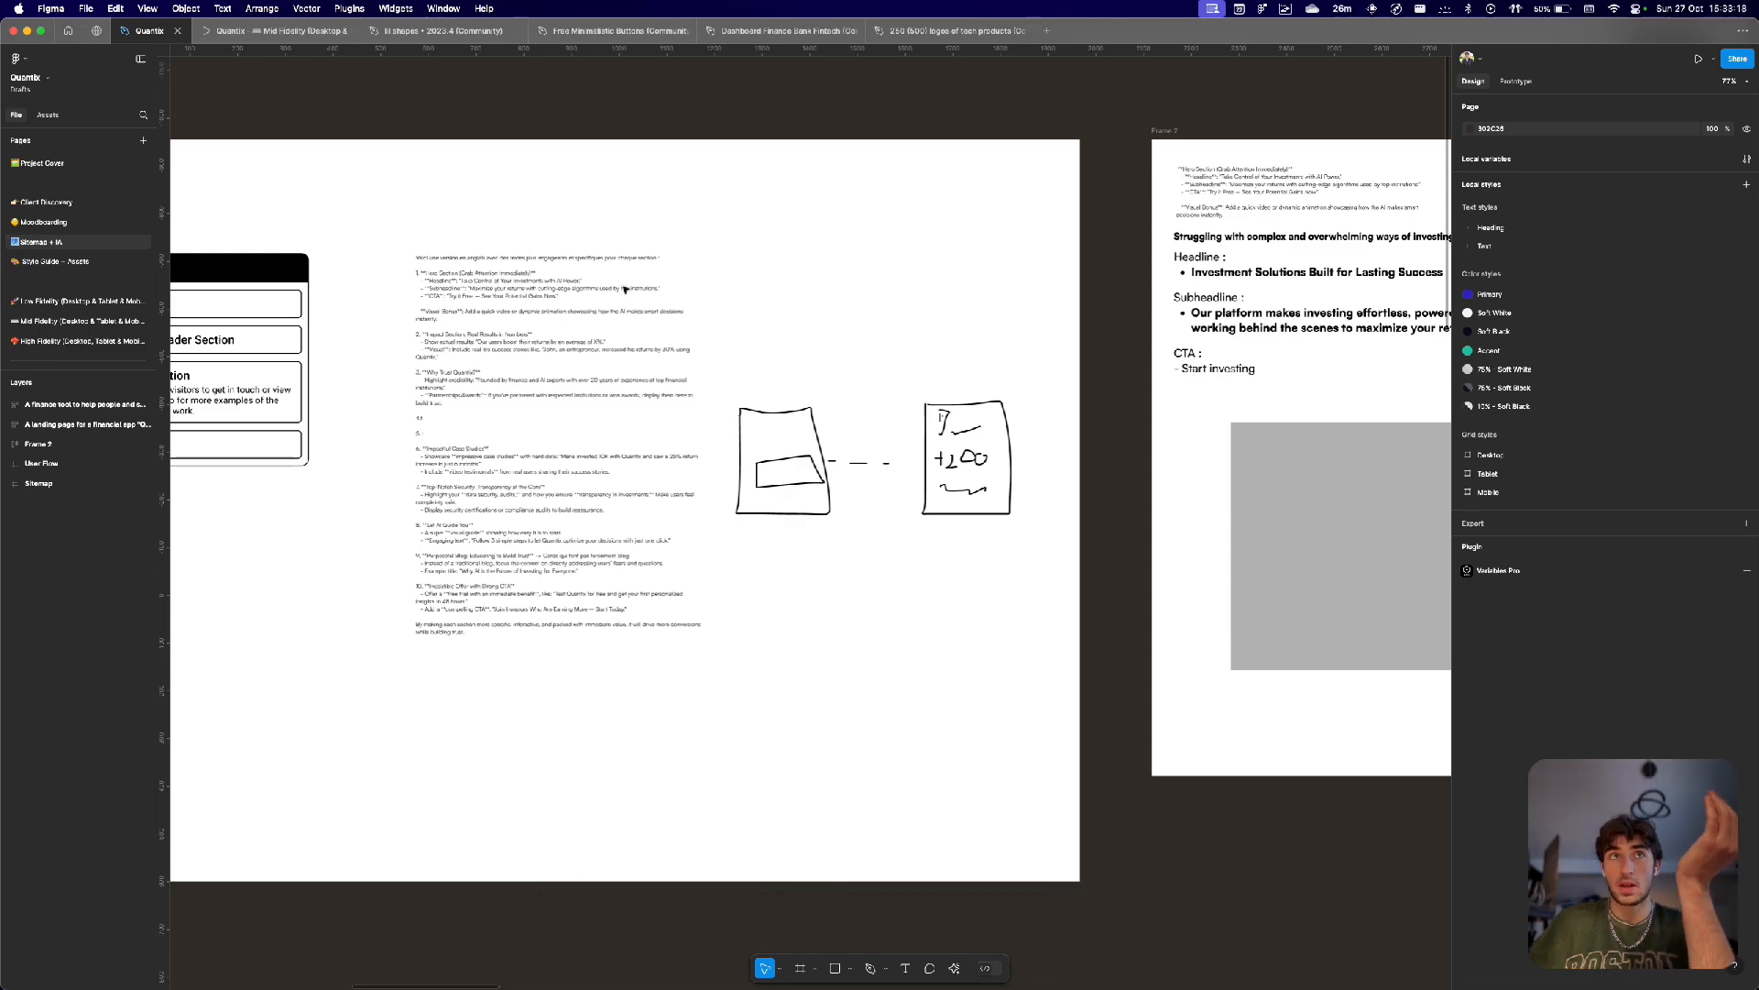
pyautogui.scroll(1, 495, 273)
pyautogui.scroll(5, 495, 274)
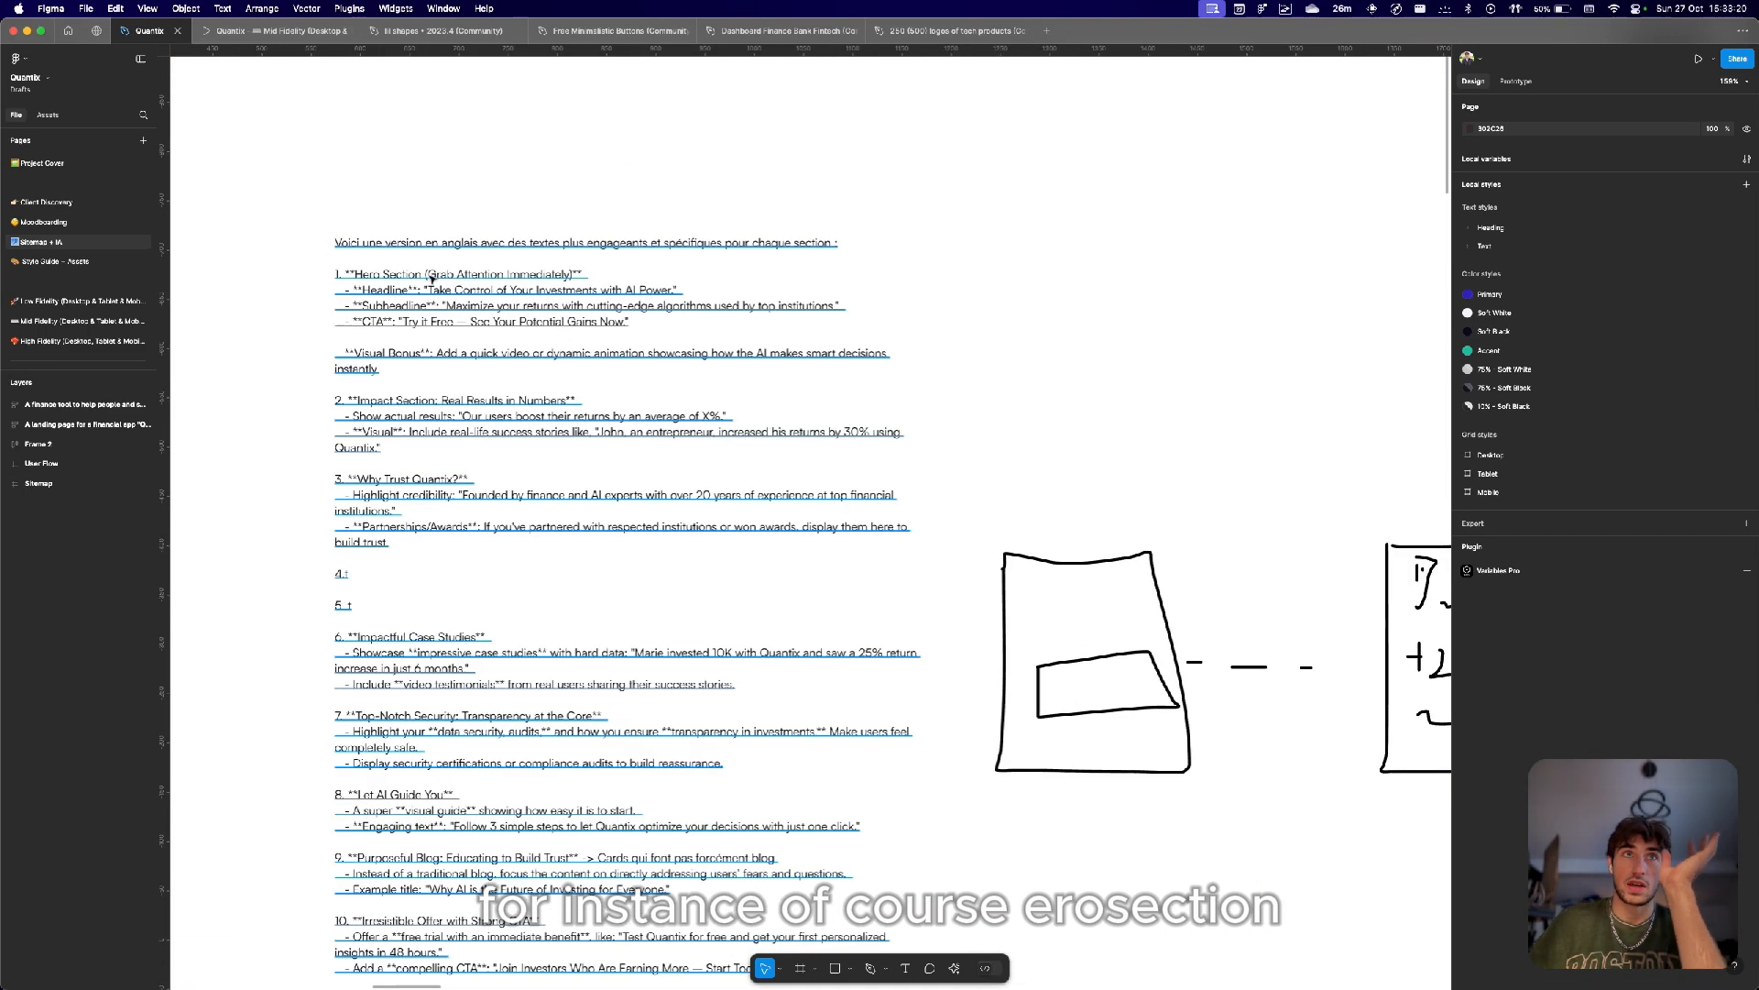
pyautogui.doubleClick(382, 370)
pyautogui.tripleClick(636, 401)
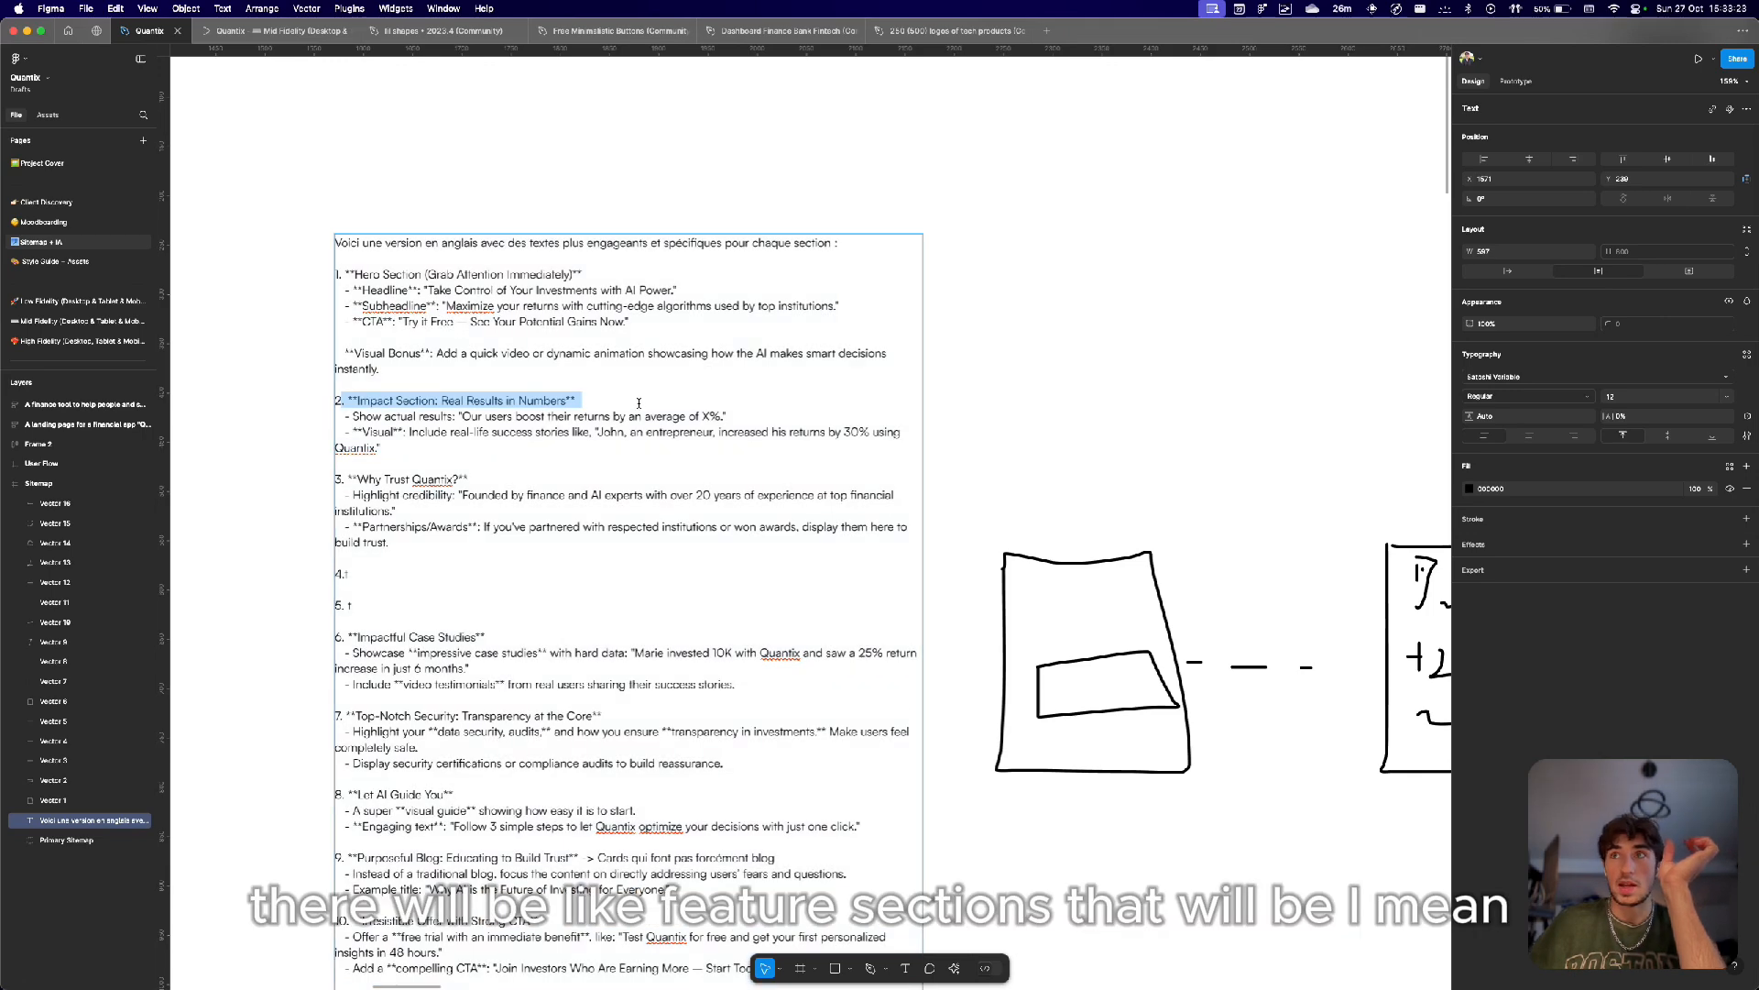
# Examine the row of sitemap and content frames on the Sitemap + IA page.
pyautogui.scroll(-10, 639, 403)
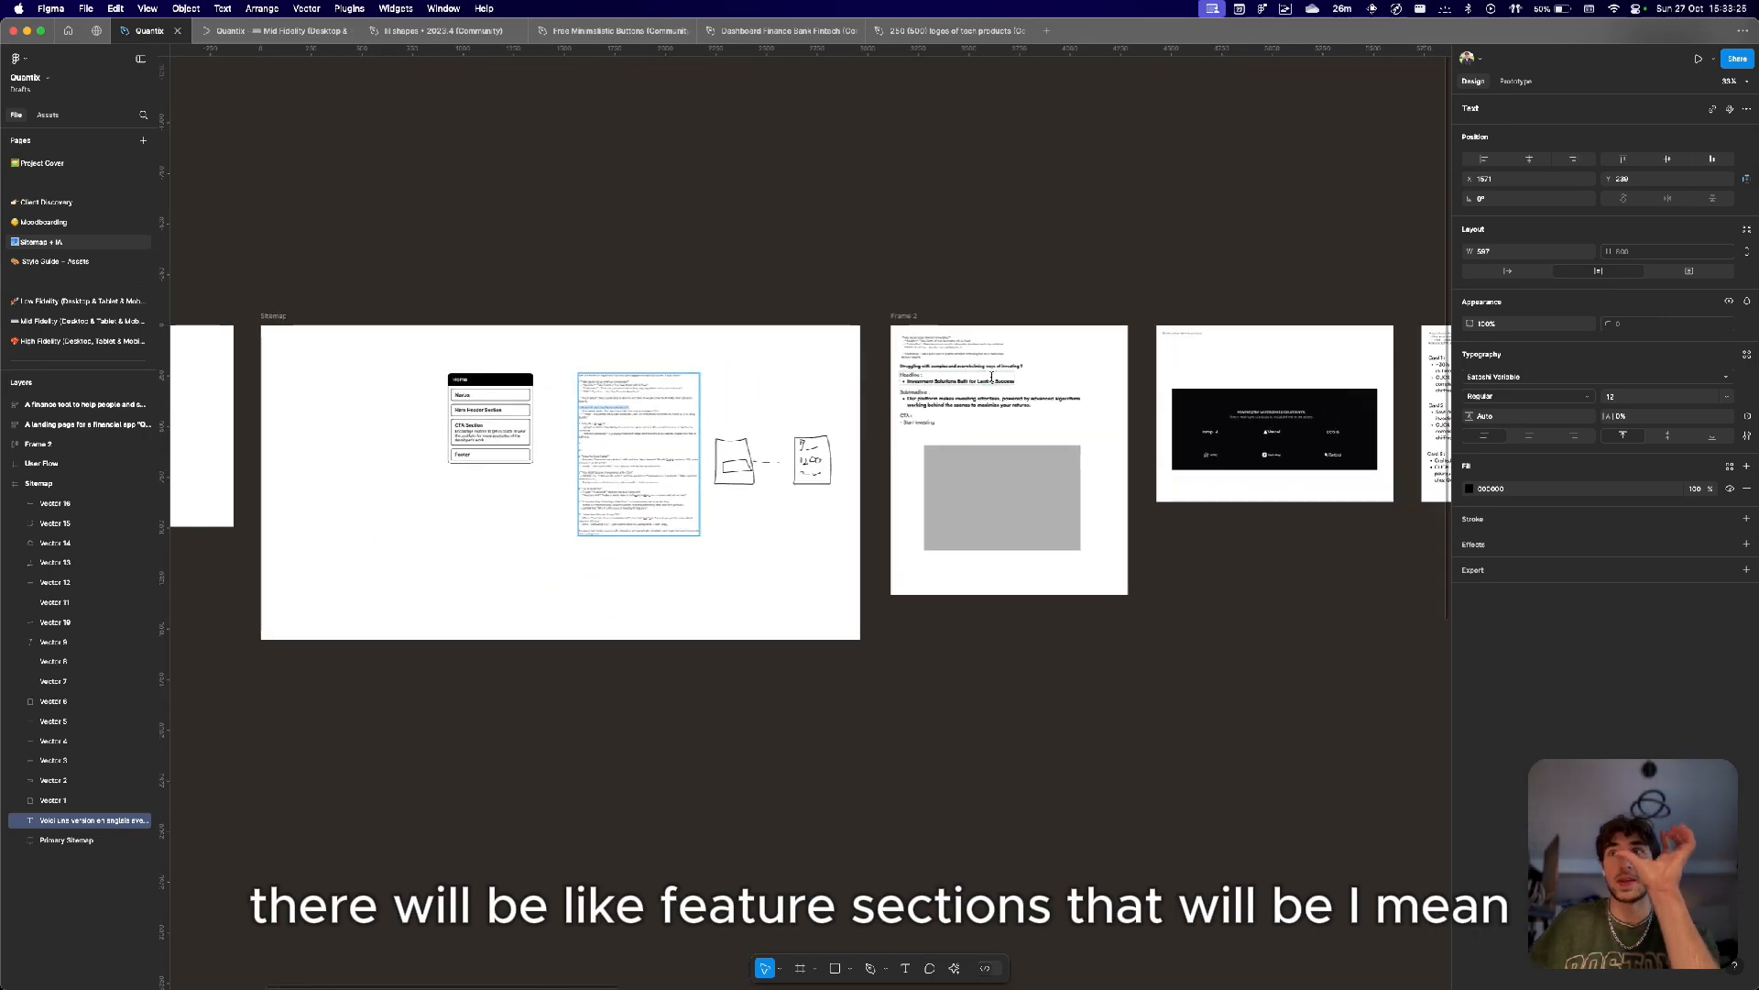
pyautogui.scroll(-5, 1038, 385)
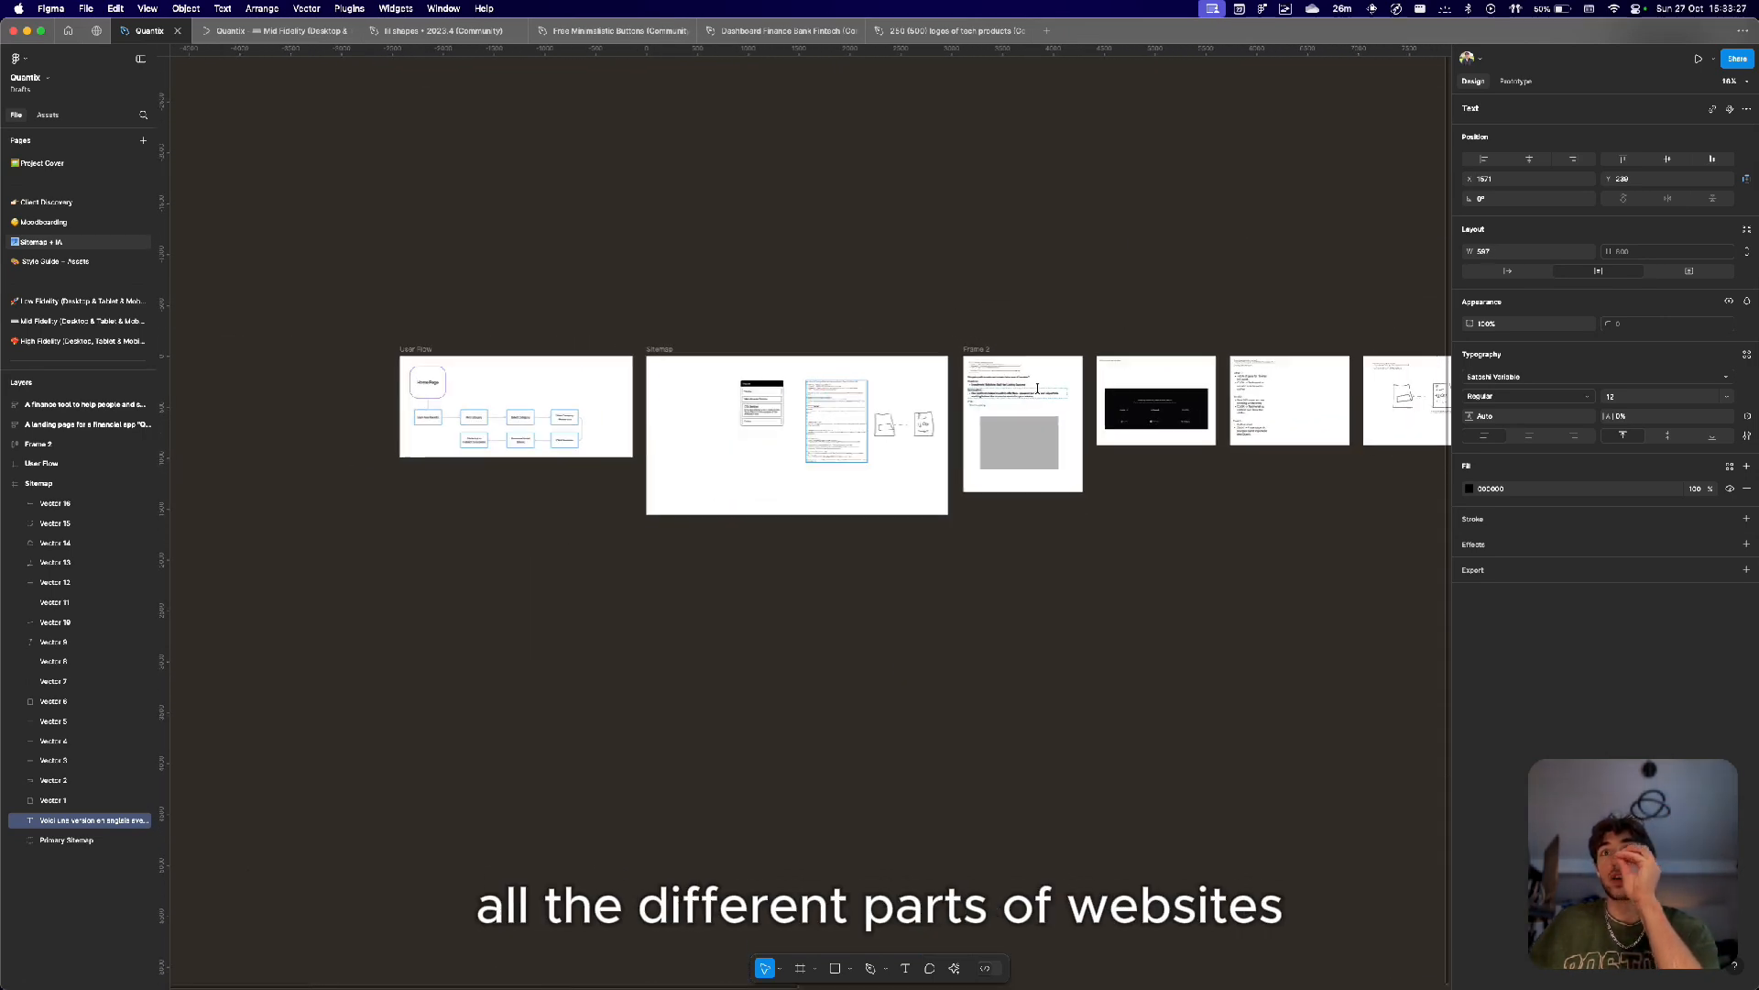
pyautogui.hscroll(5, 1037, 388)
pyautogui.scroll(-2, 1037, 387)
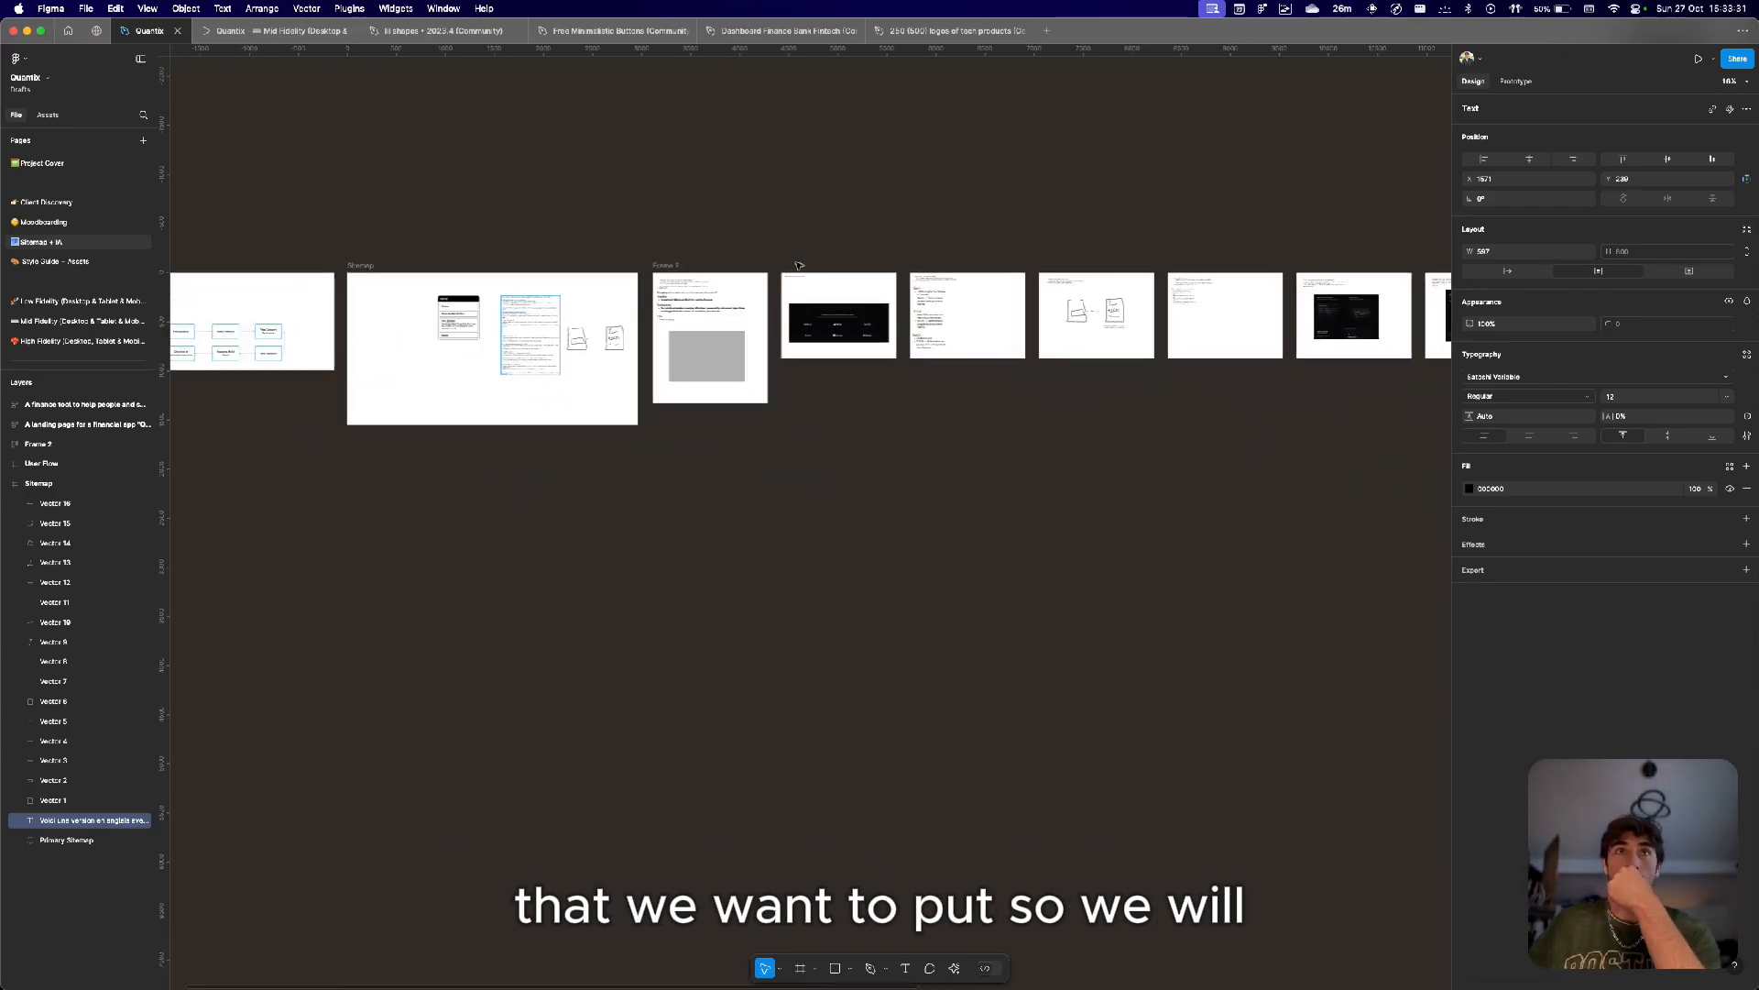
pyautogui.scroll(10, 559, 403)
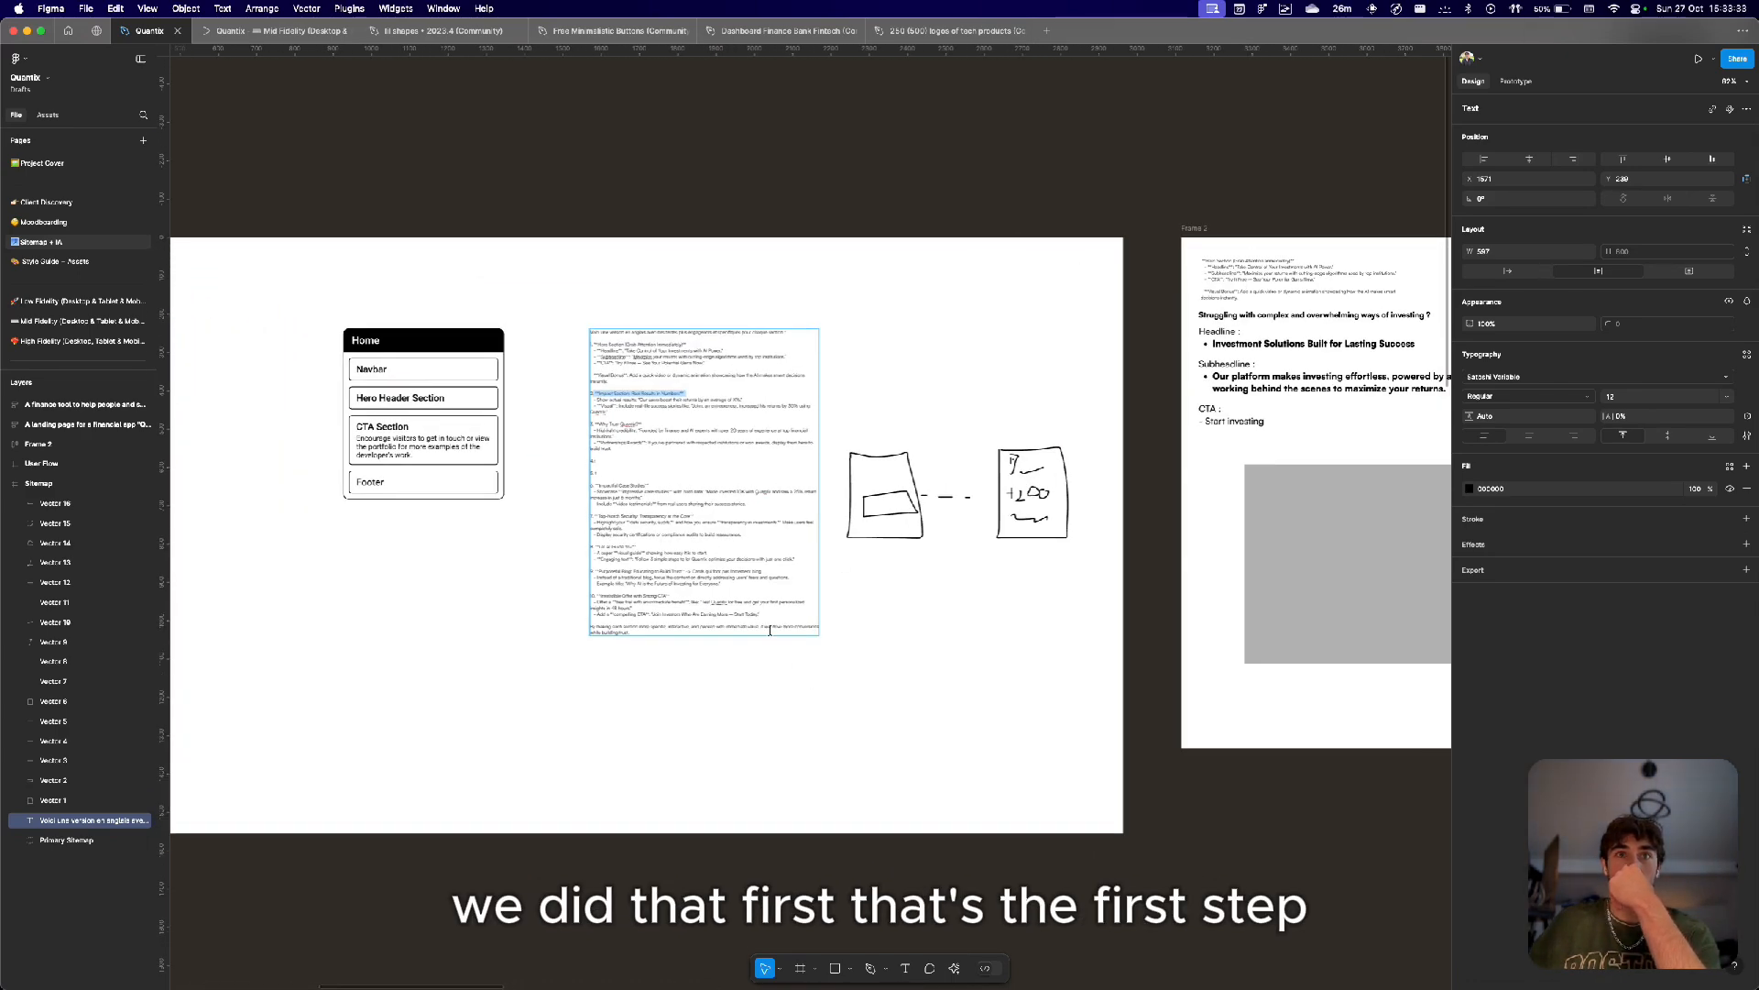
pyautogui.moveTo(770, 631); pyautogui.dragTo(666, 419)
pyautogui.hscroll(10, 632, 419)
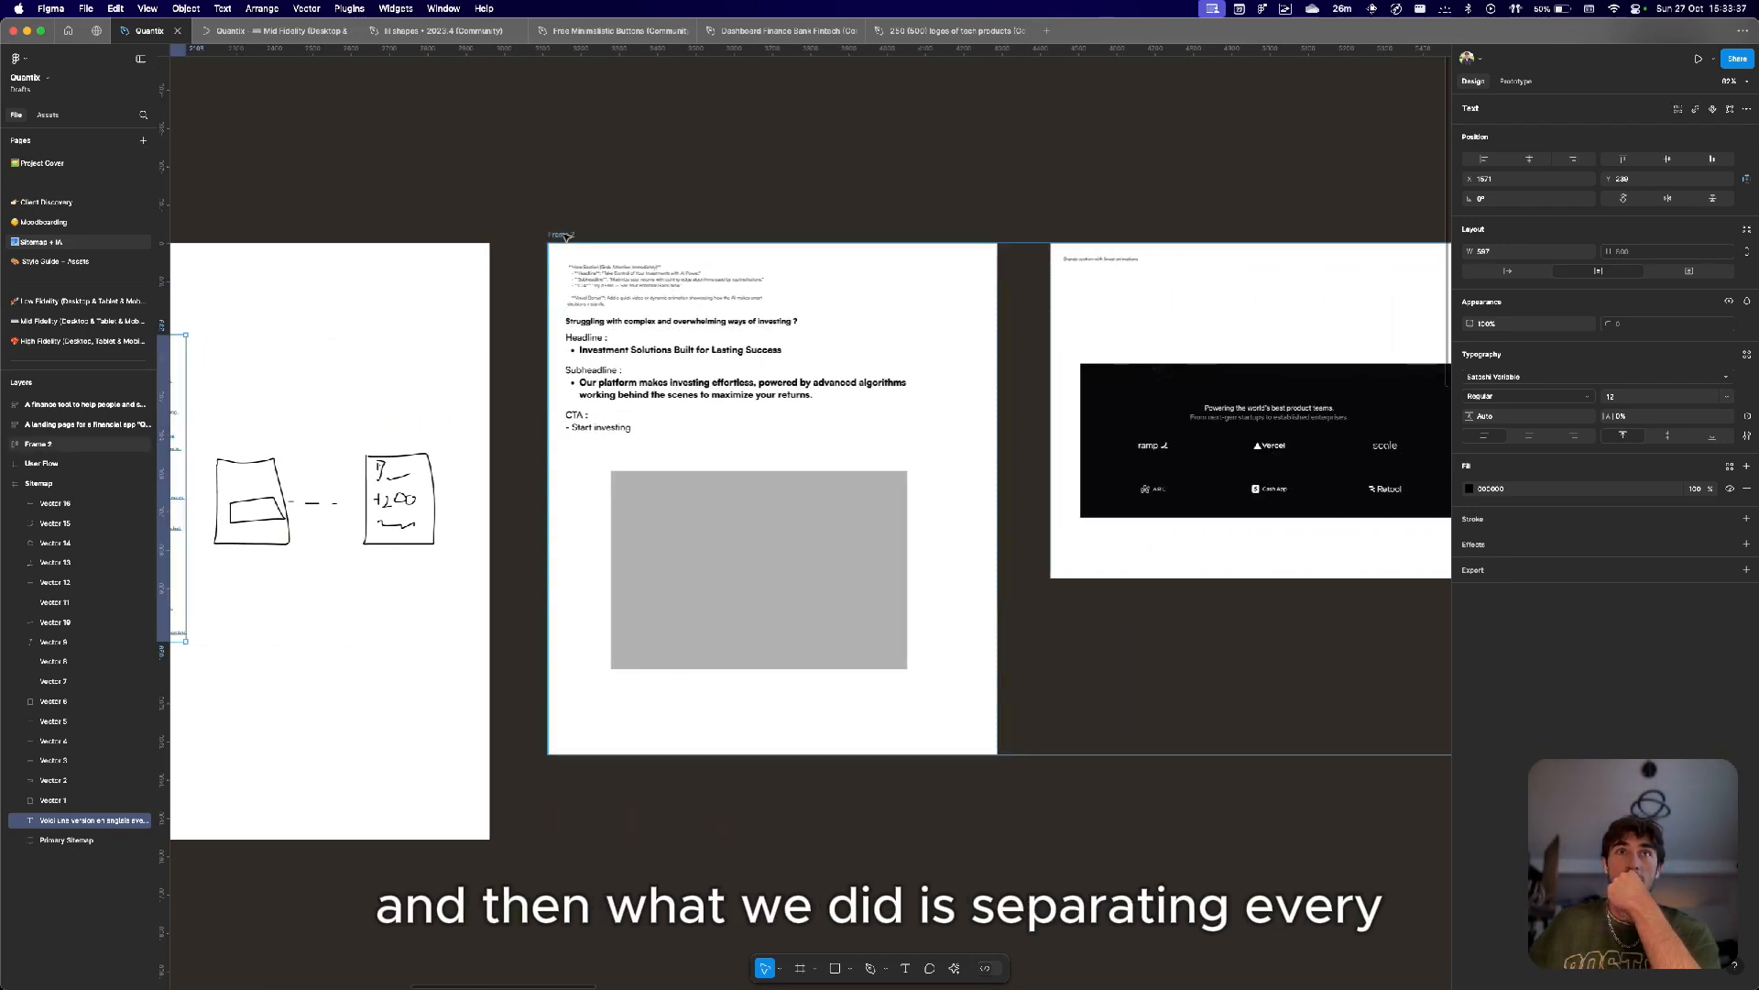
# Select Frame 2 and examine its hero section copy and placeholder.
pyautogui.click(568, 236)
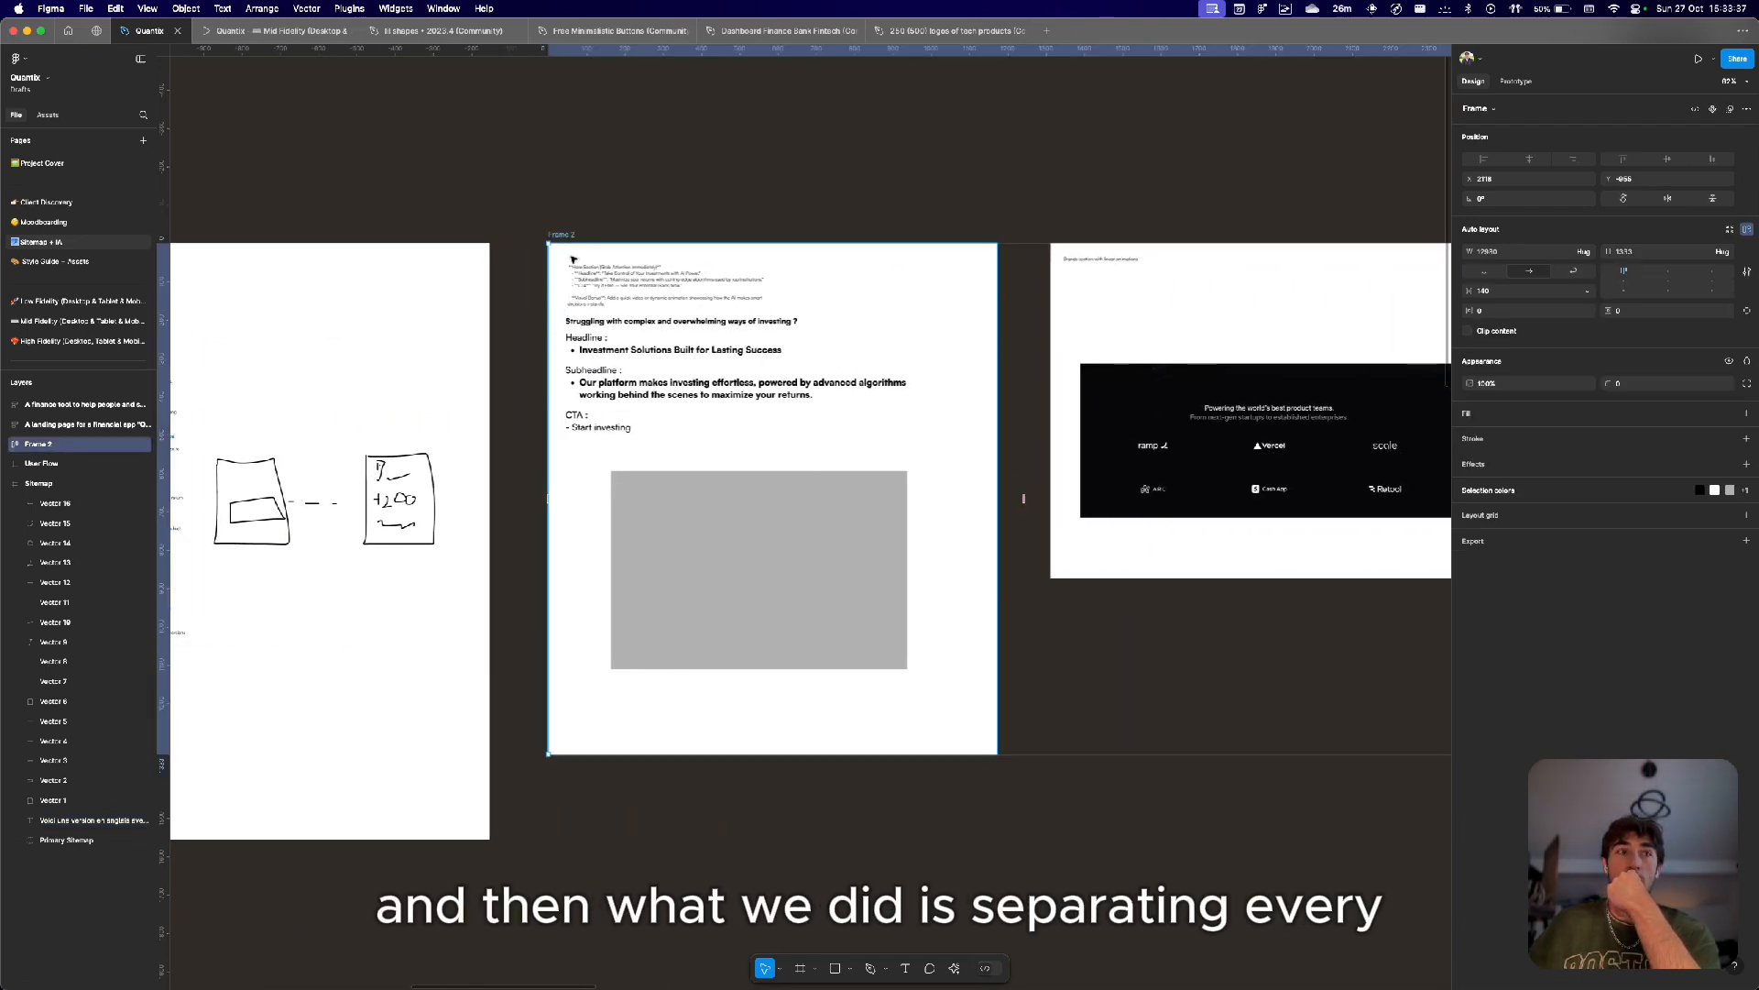
pyautogui.click(904, 333)
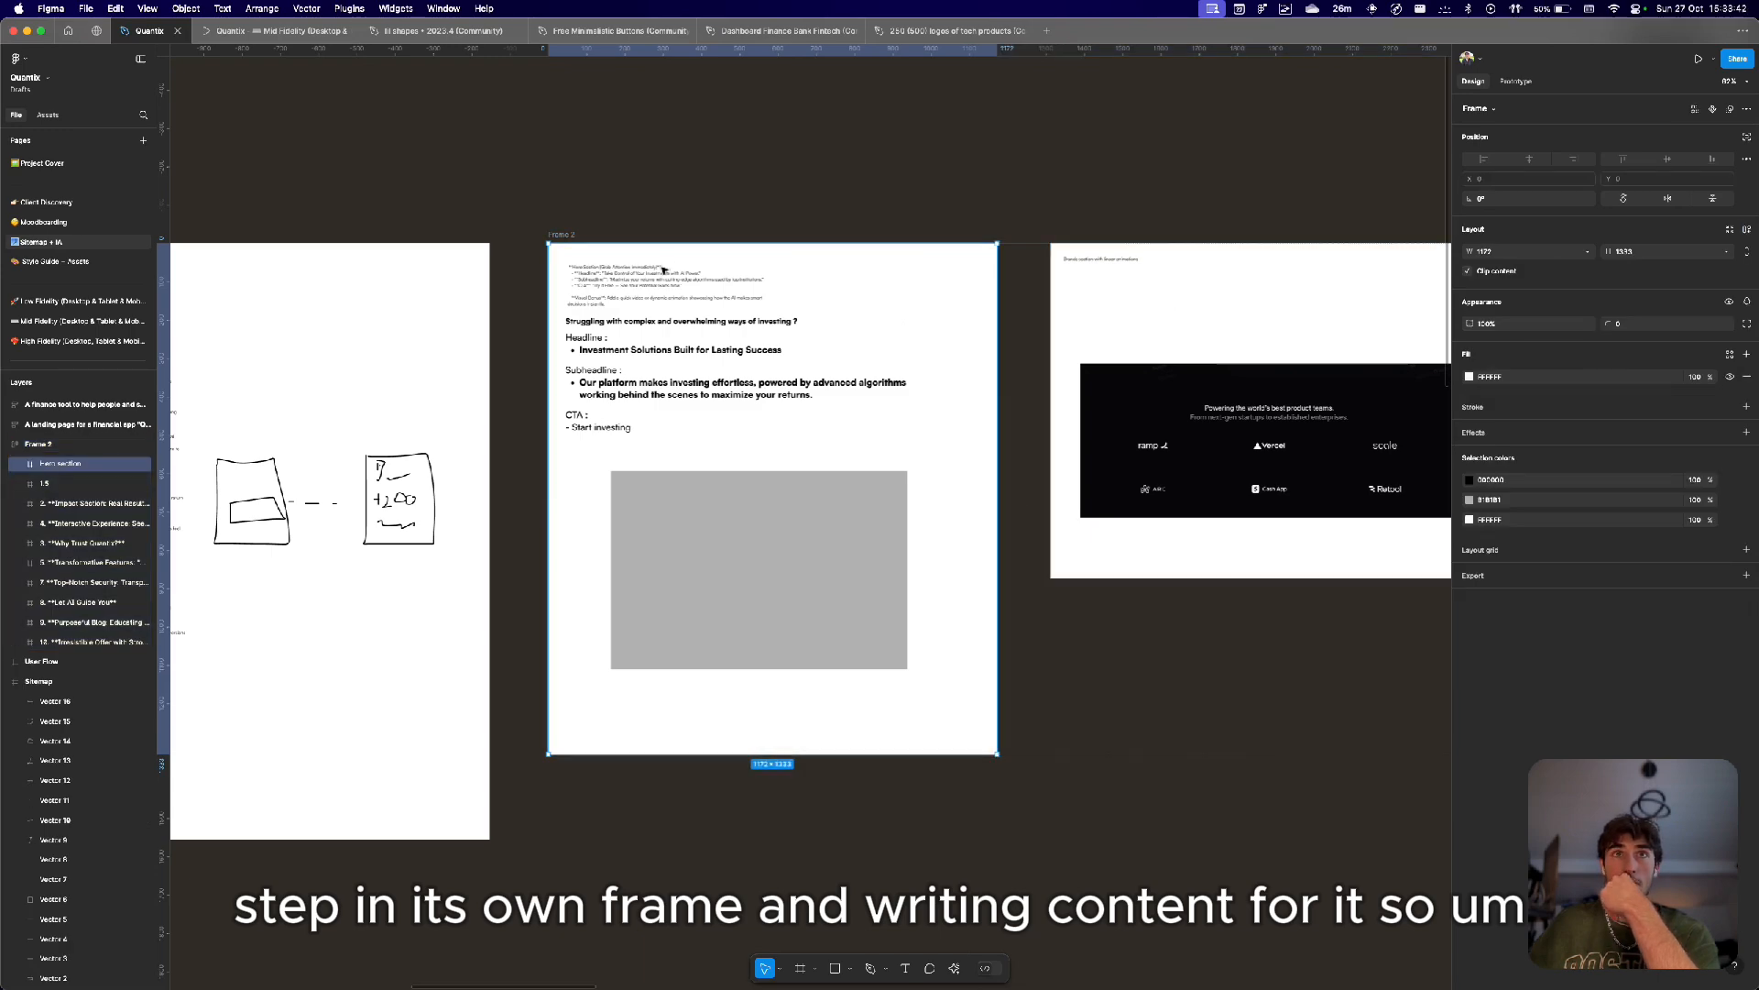
pyautogui.scroll(5, 662, 269)
pyautogui.scroll(-6, 662, 269)
pyautogui.scroll(5, 663, 269)
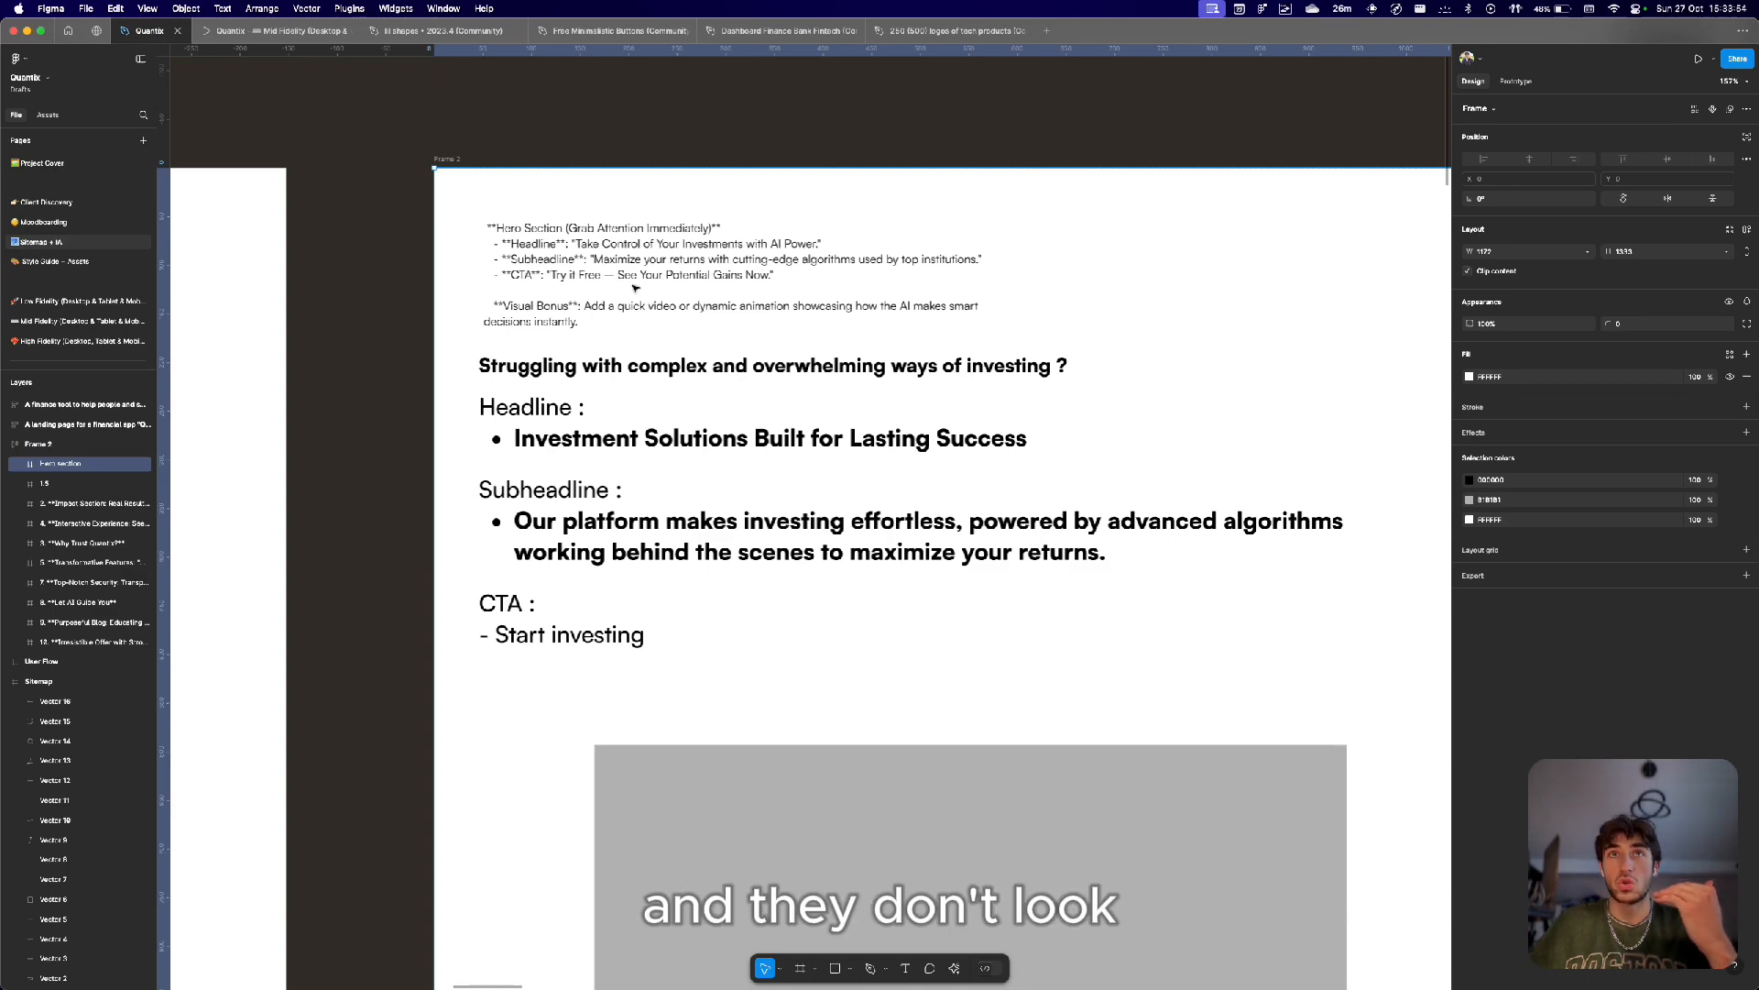
pyautogui.scroll(-3, 636, 288)
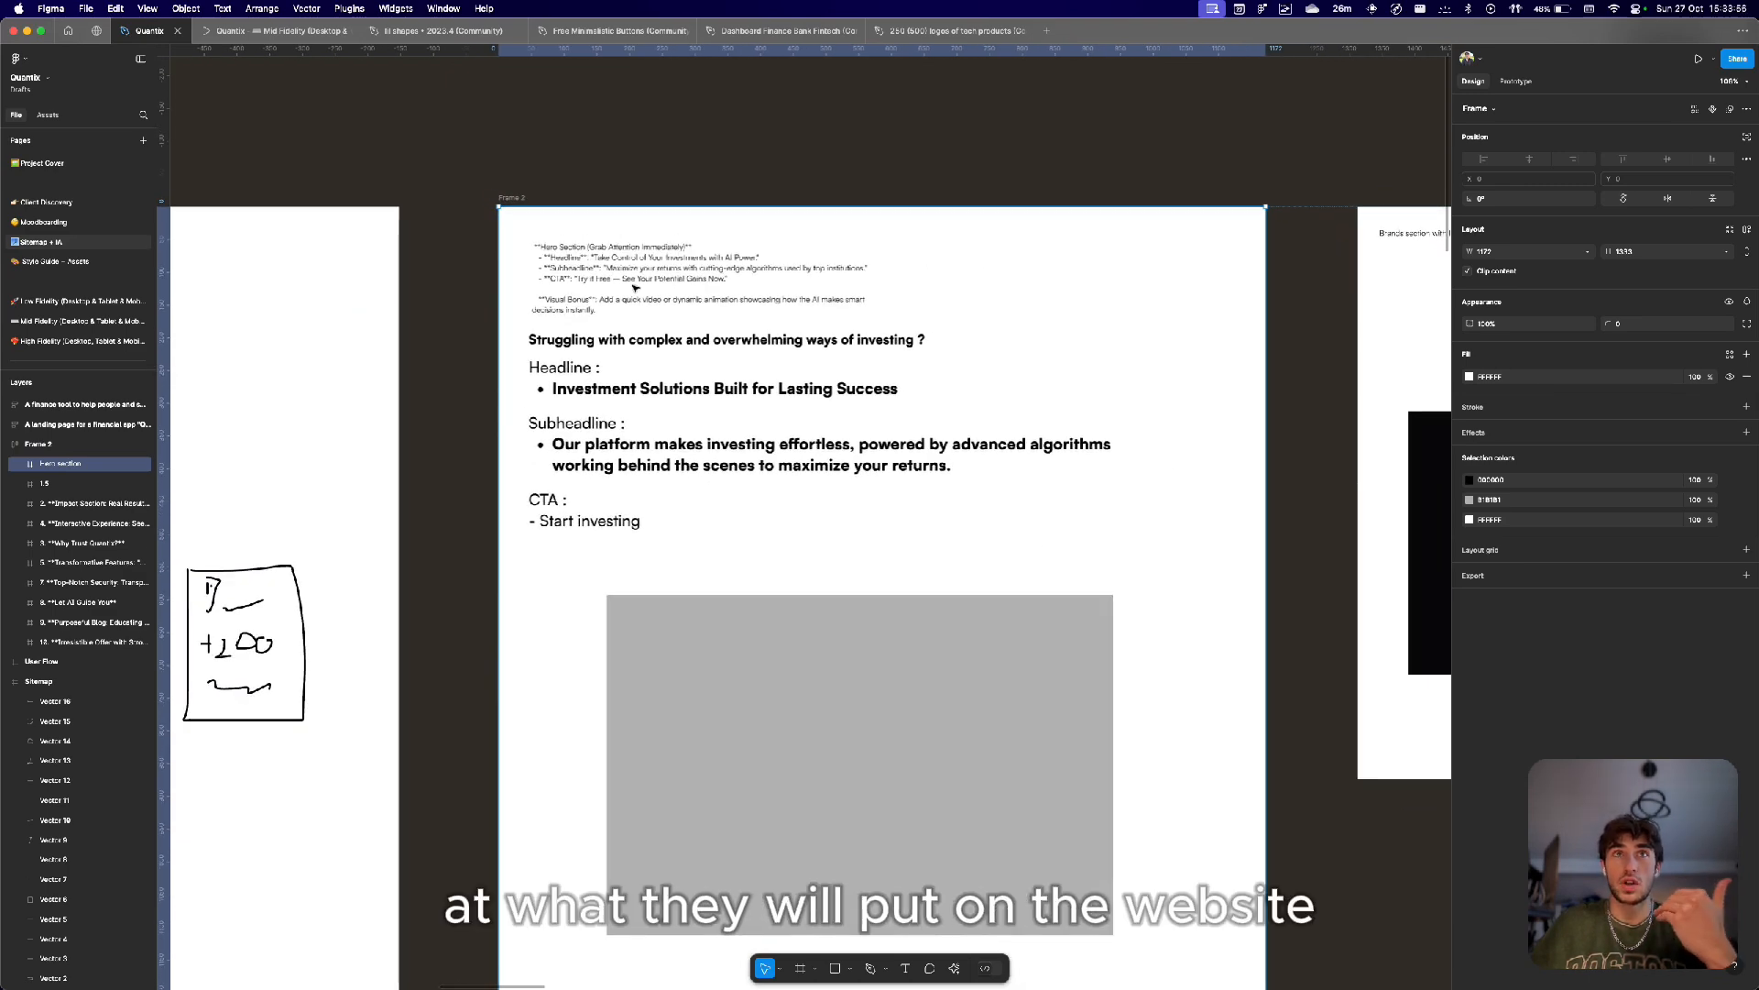
# Open the Mid Fidelity page and inspect the desktop hero headline text.
pyautogui.click(73, 299)
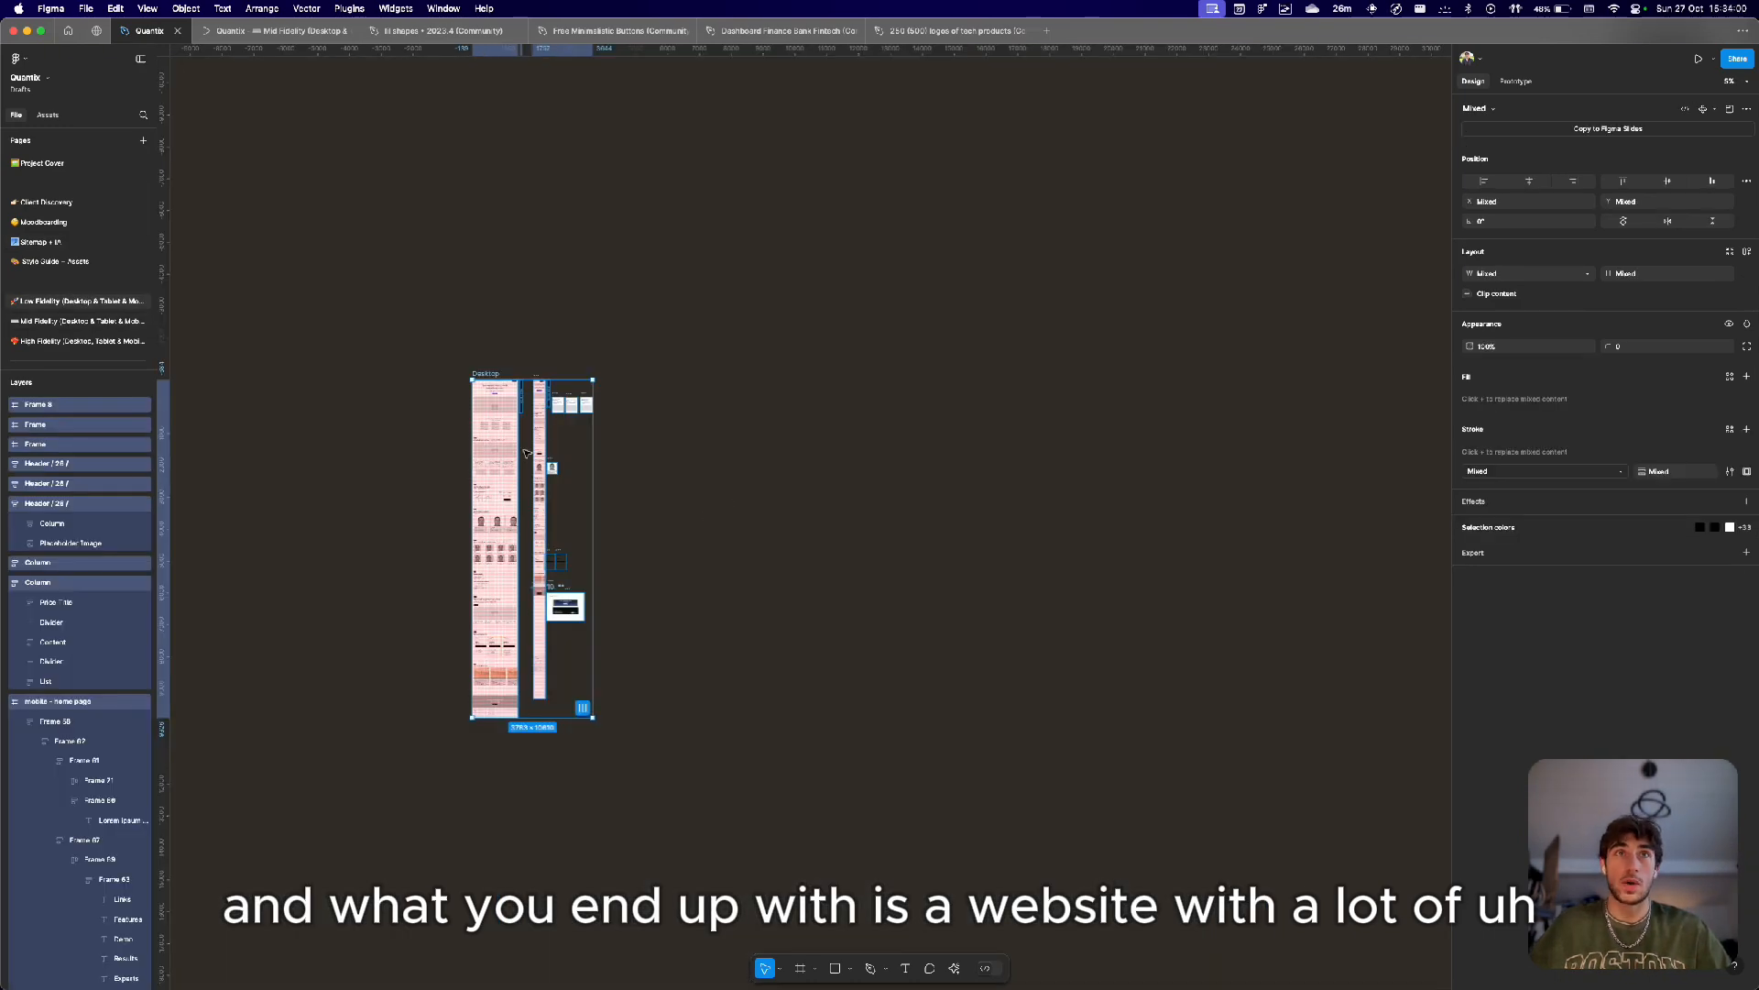
pyautogui.scroll(10, 469, 401)
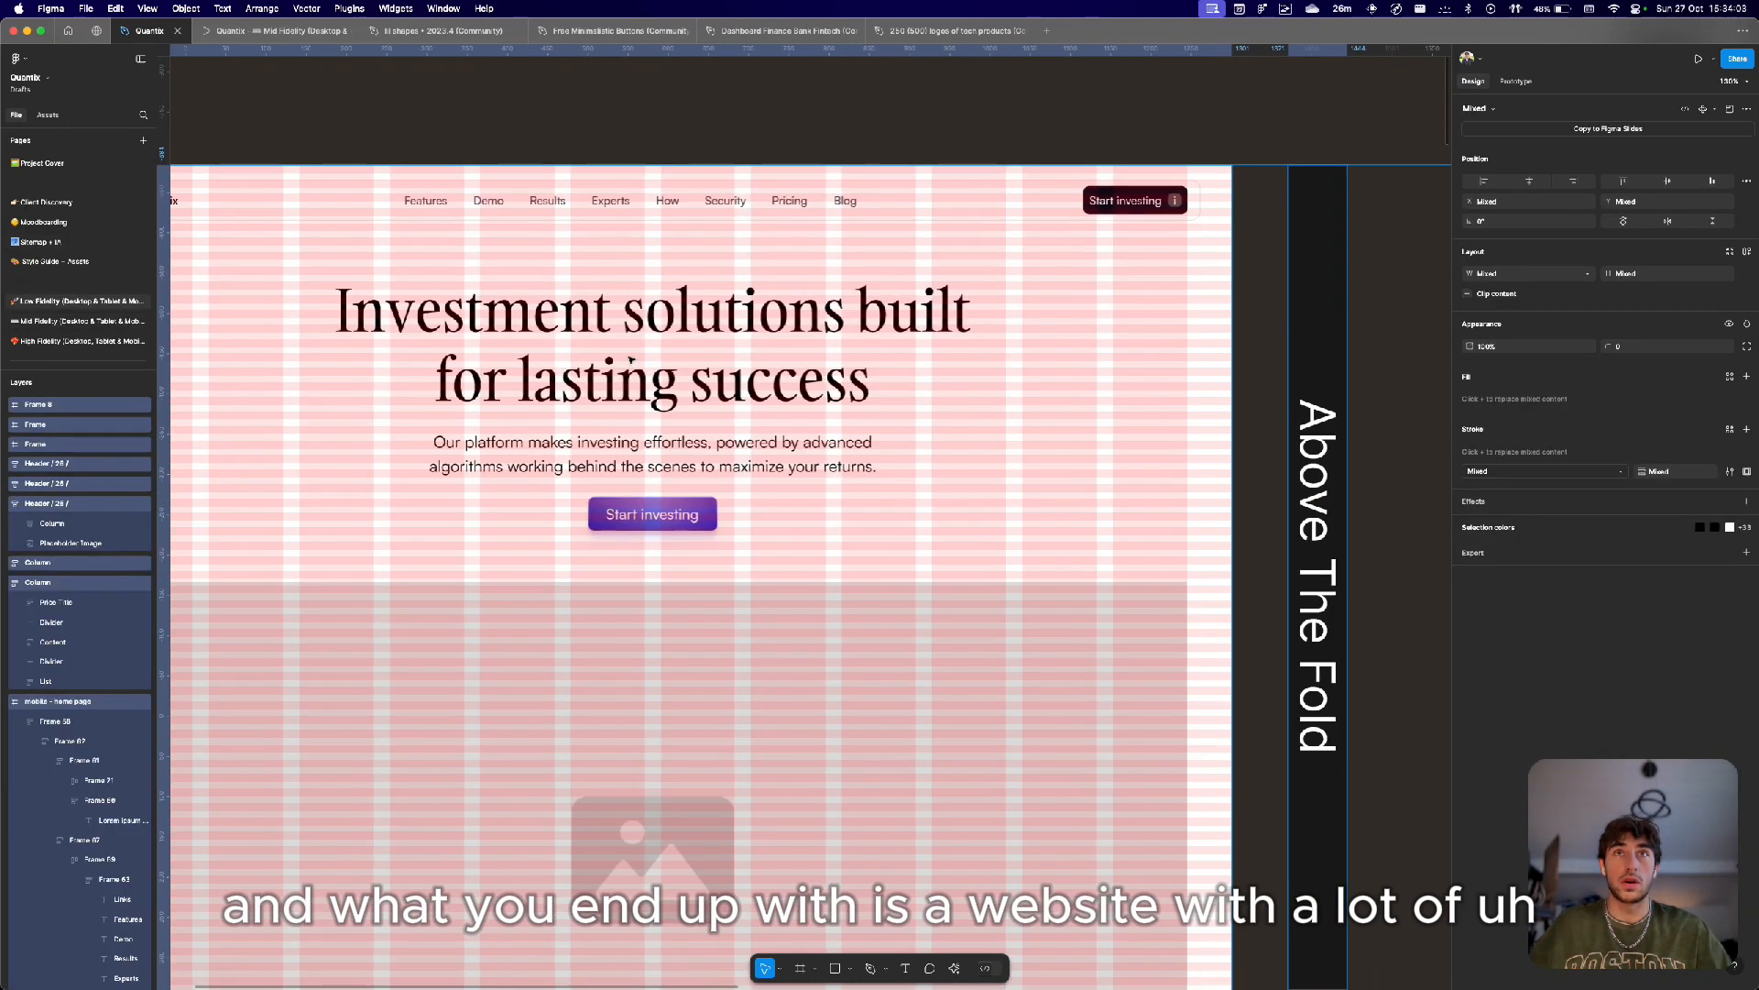
pyautogui.doubleClick(629, 372)
pyautogui.doubleClick(630, 374)
pyautogui.doubleClick(630, 374)
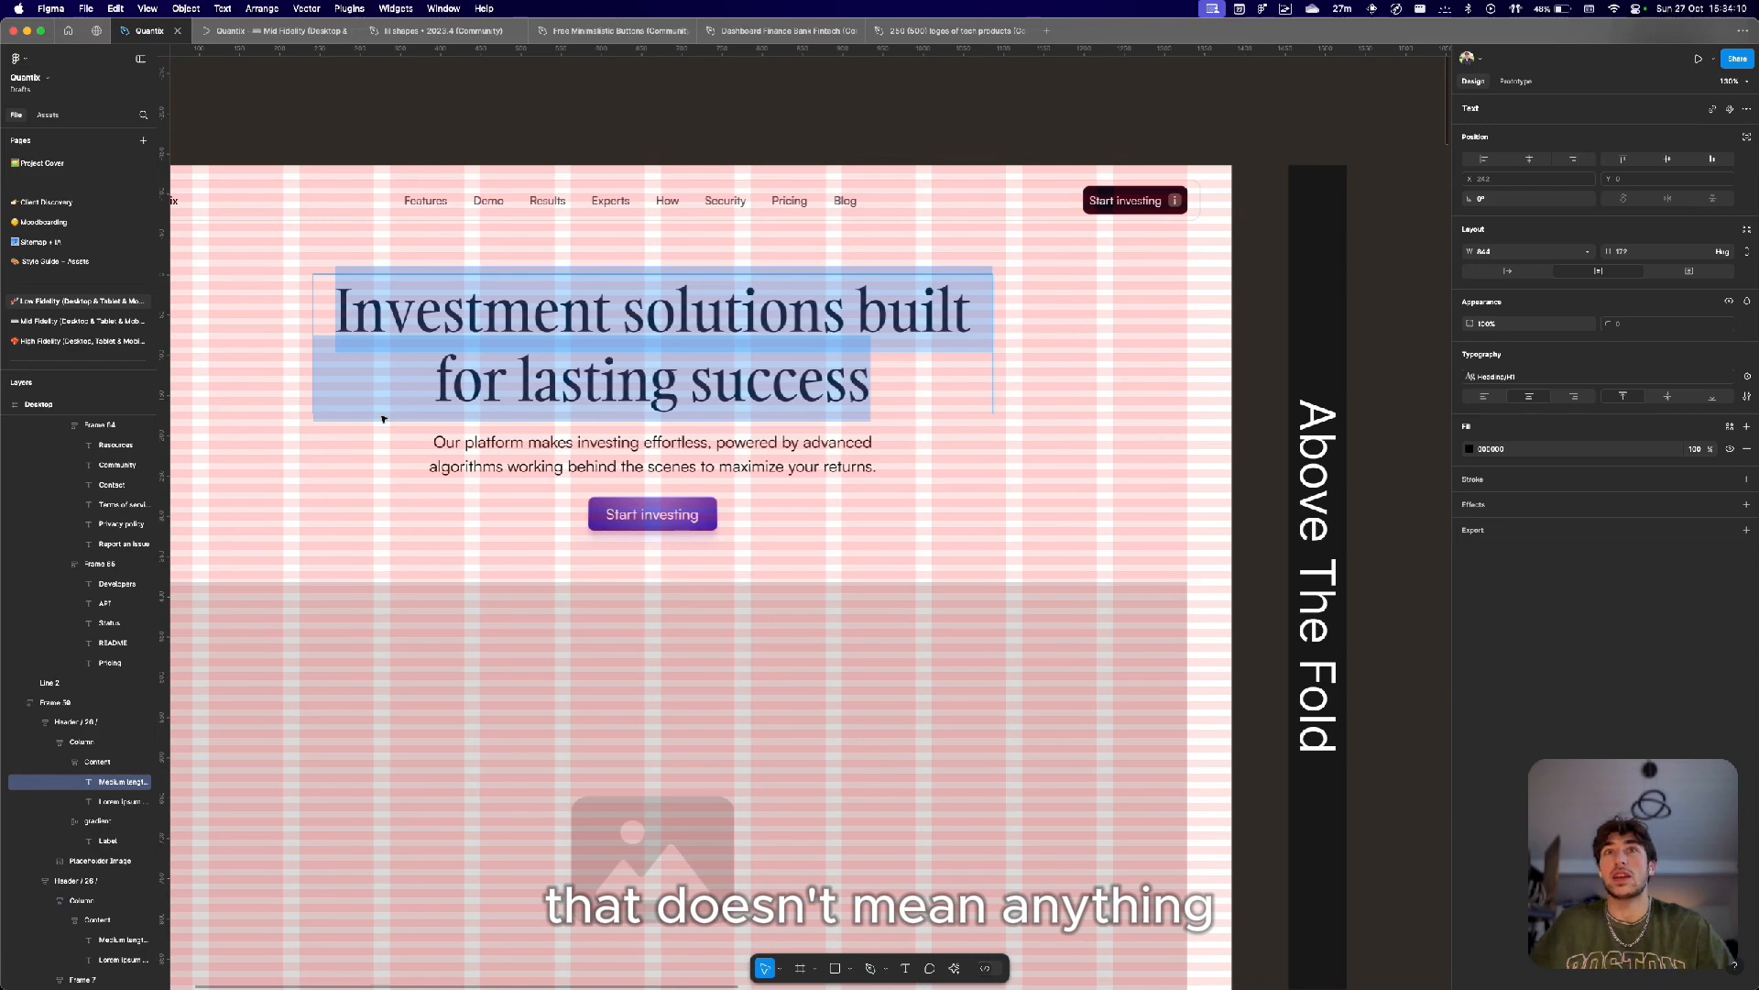
pyautogui.press('Escape')
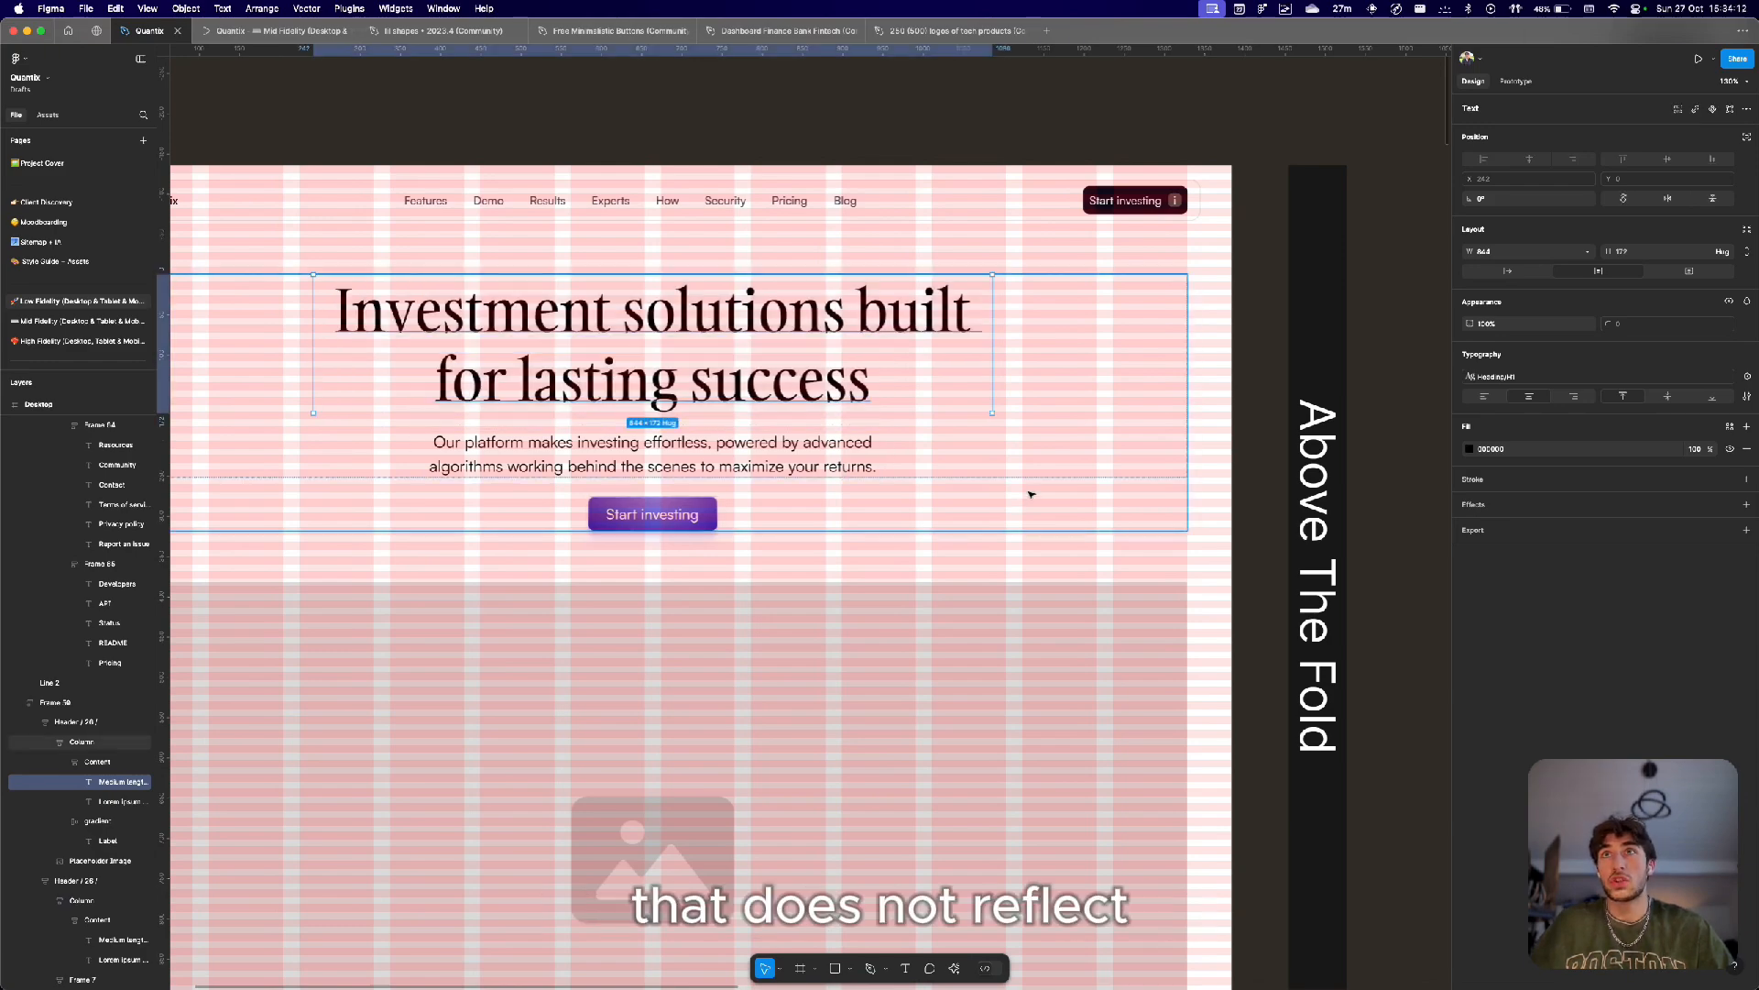
pyautogui.scroll(-10, 1031, 494)
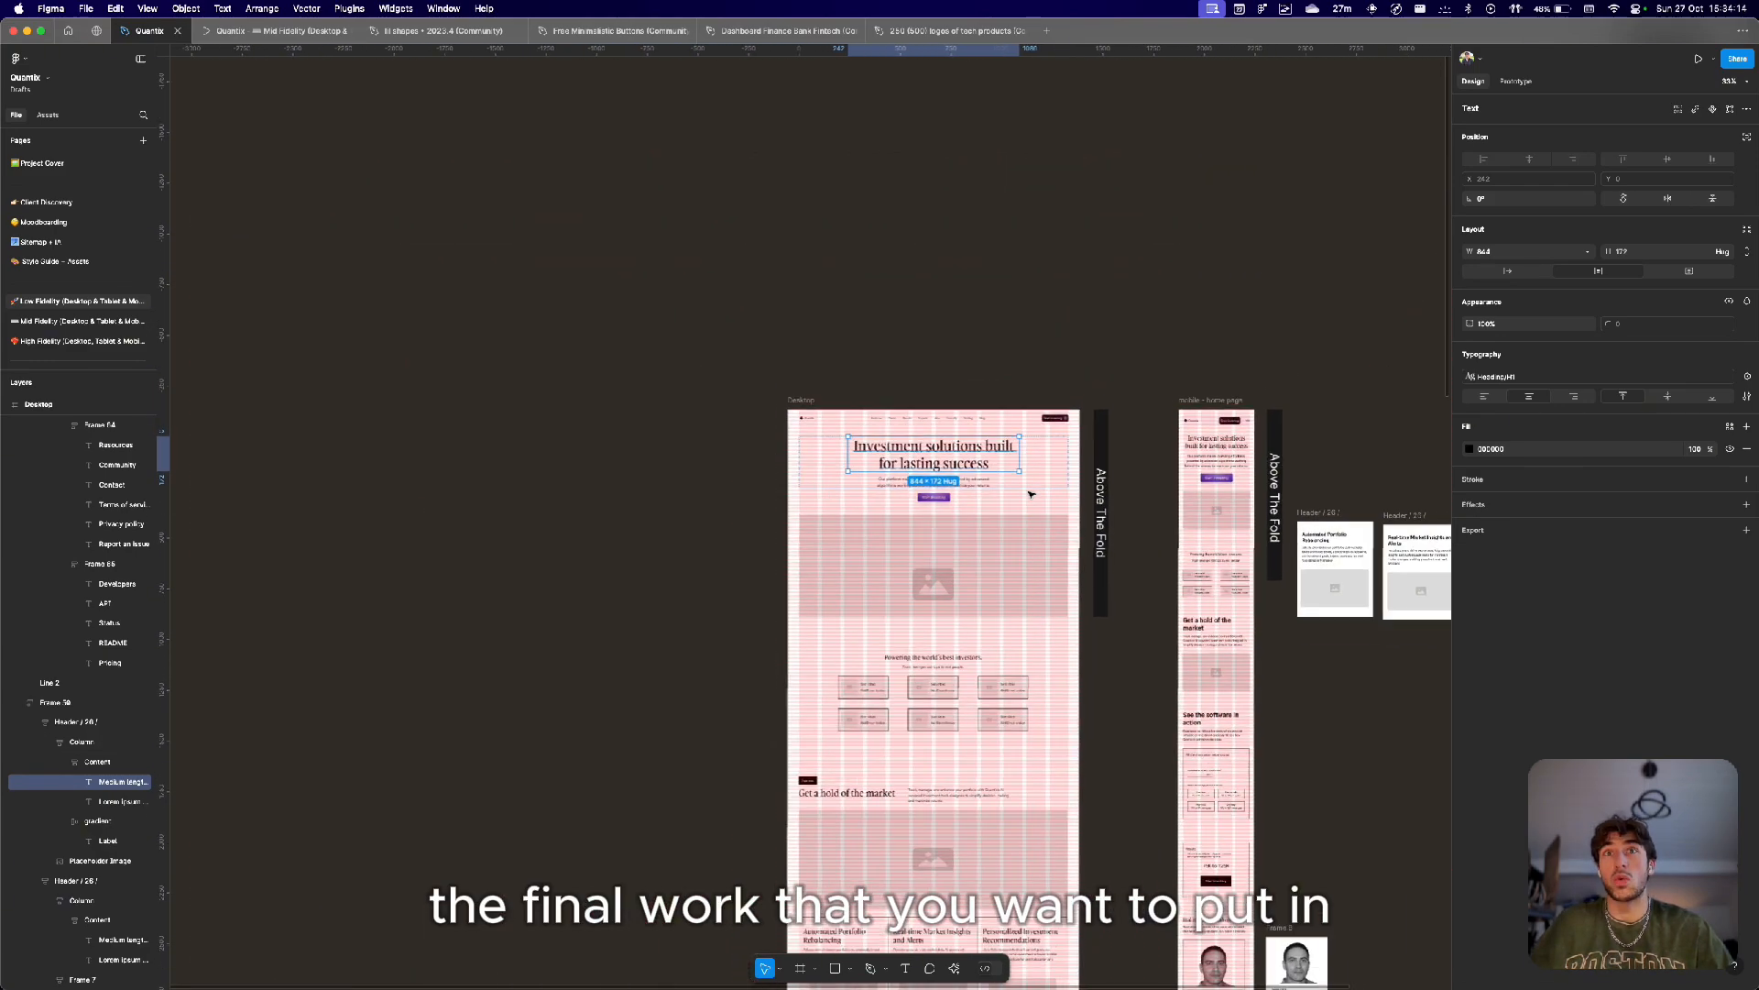
# Return to the Sitemap + IA page and select the headline and subheadline texts in Frame 2.
pyautogui.click(41, 242)
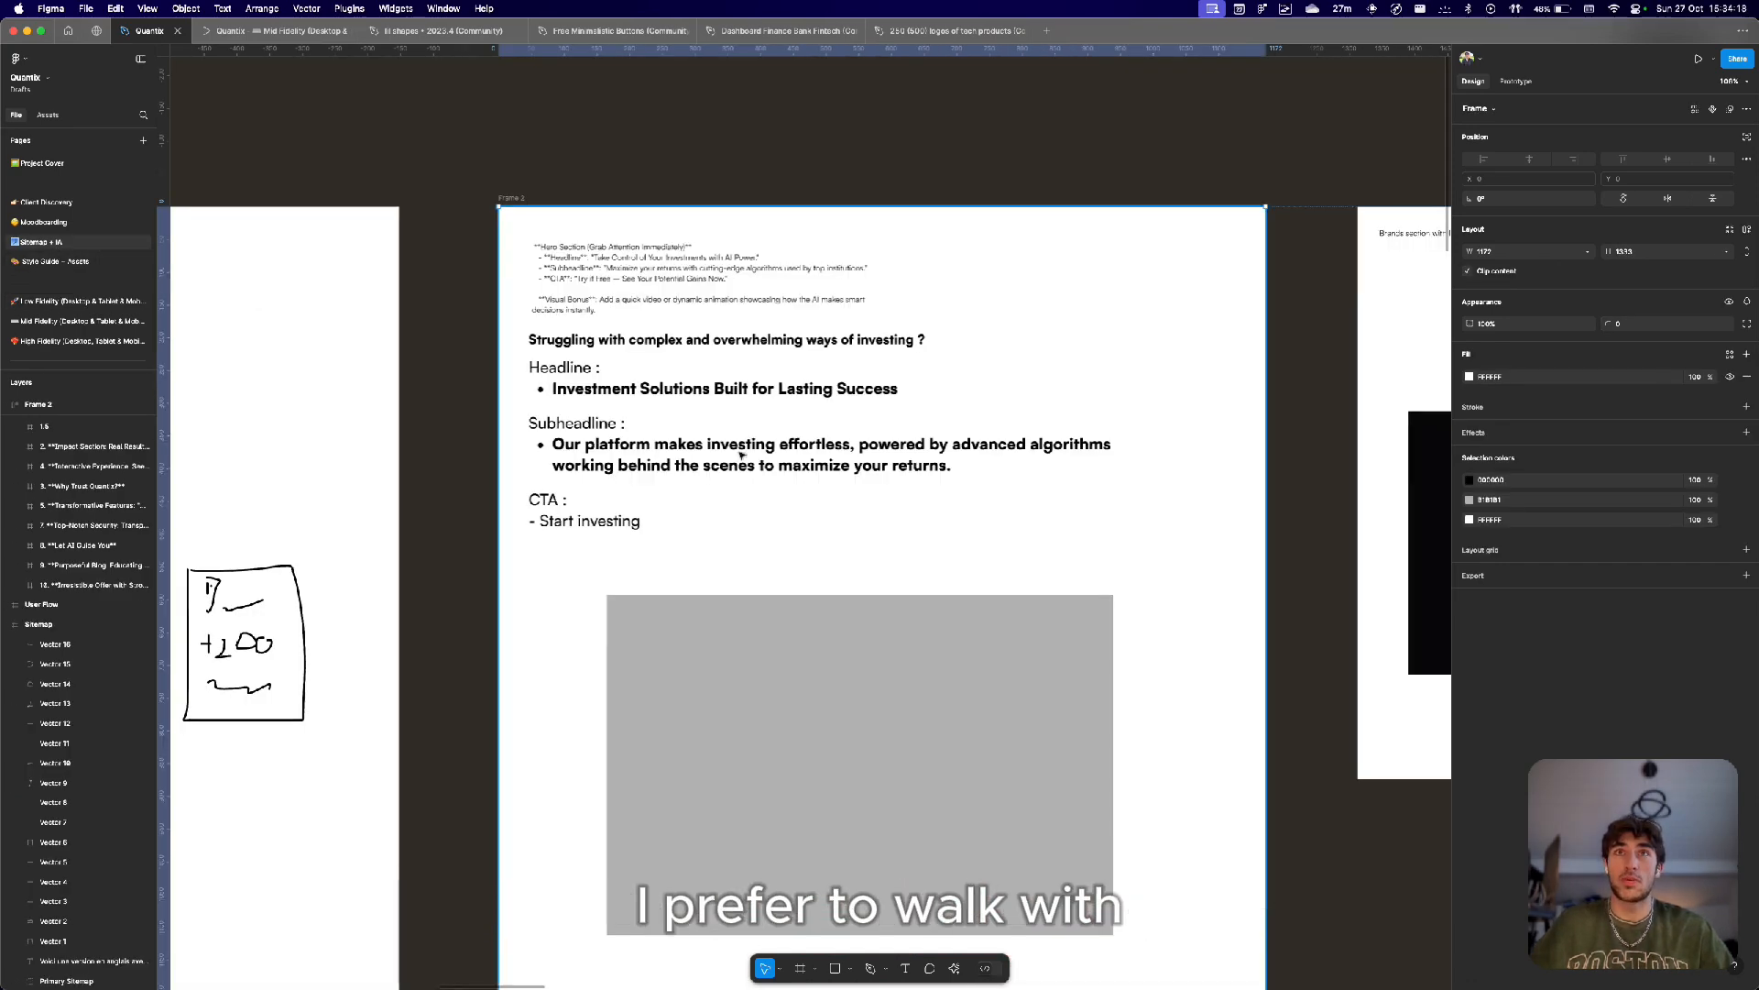
pyautogui.scroll(3, 741, 453)
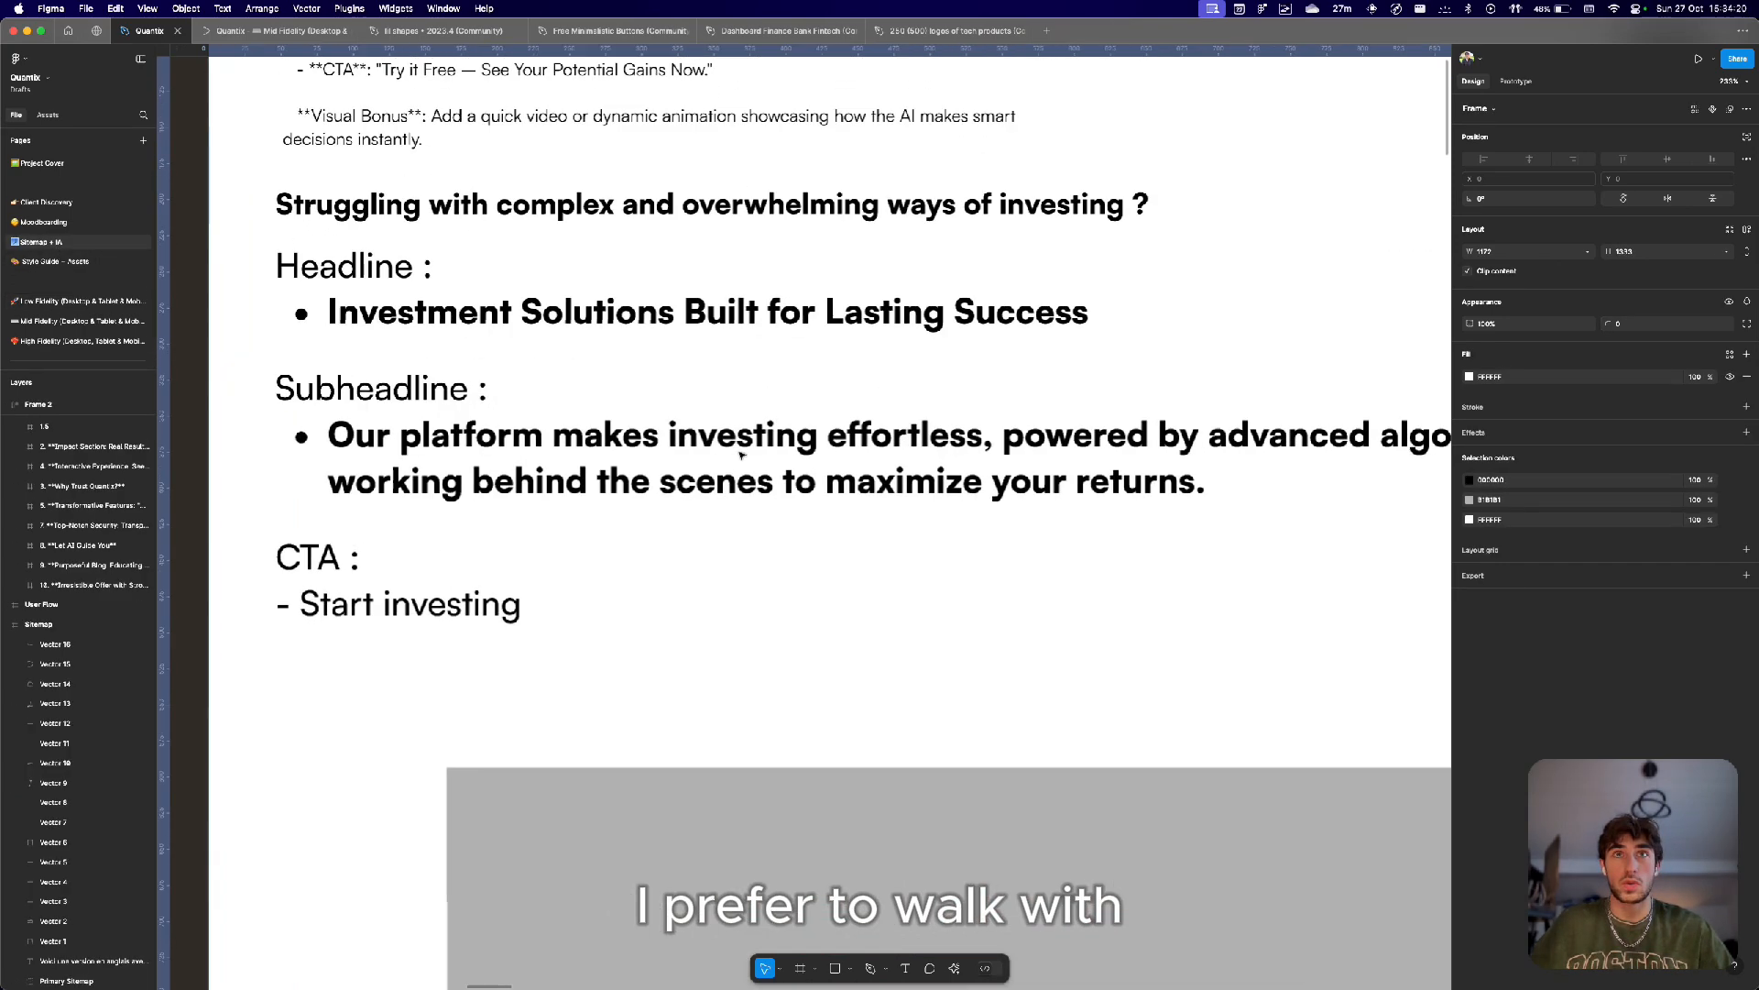
pyautogui.click(830, 377)
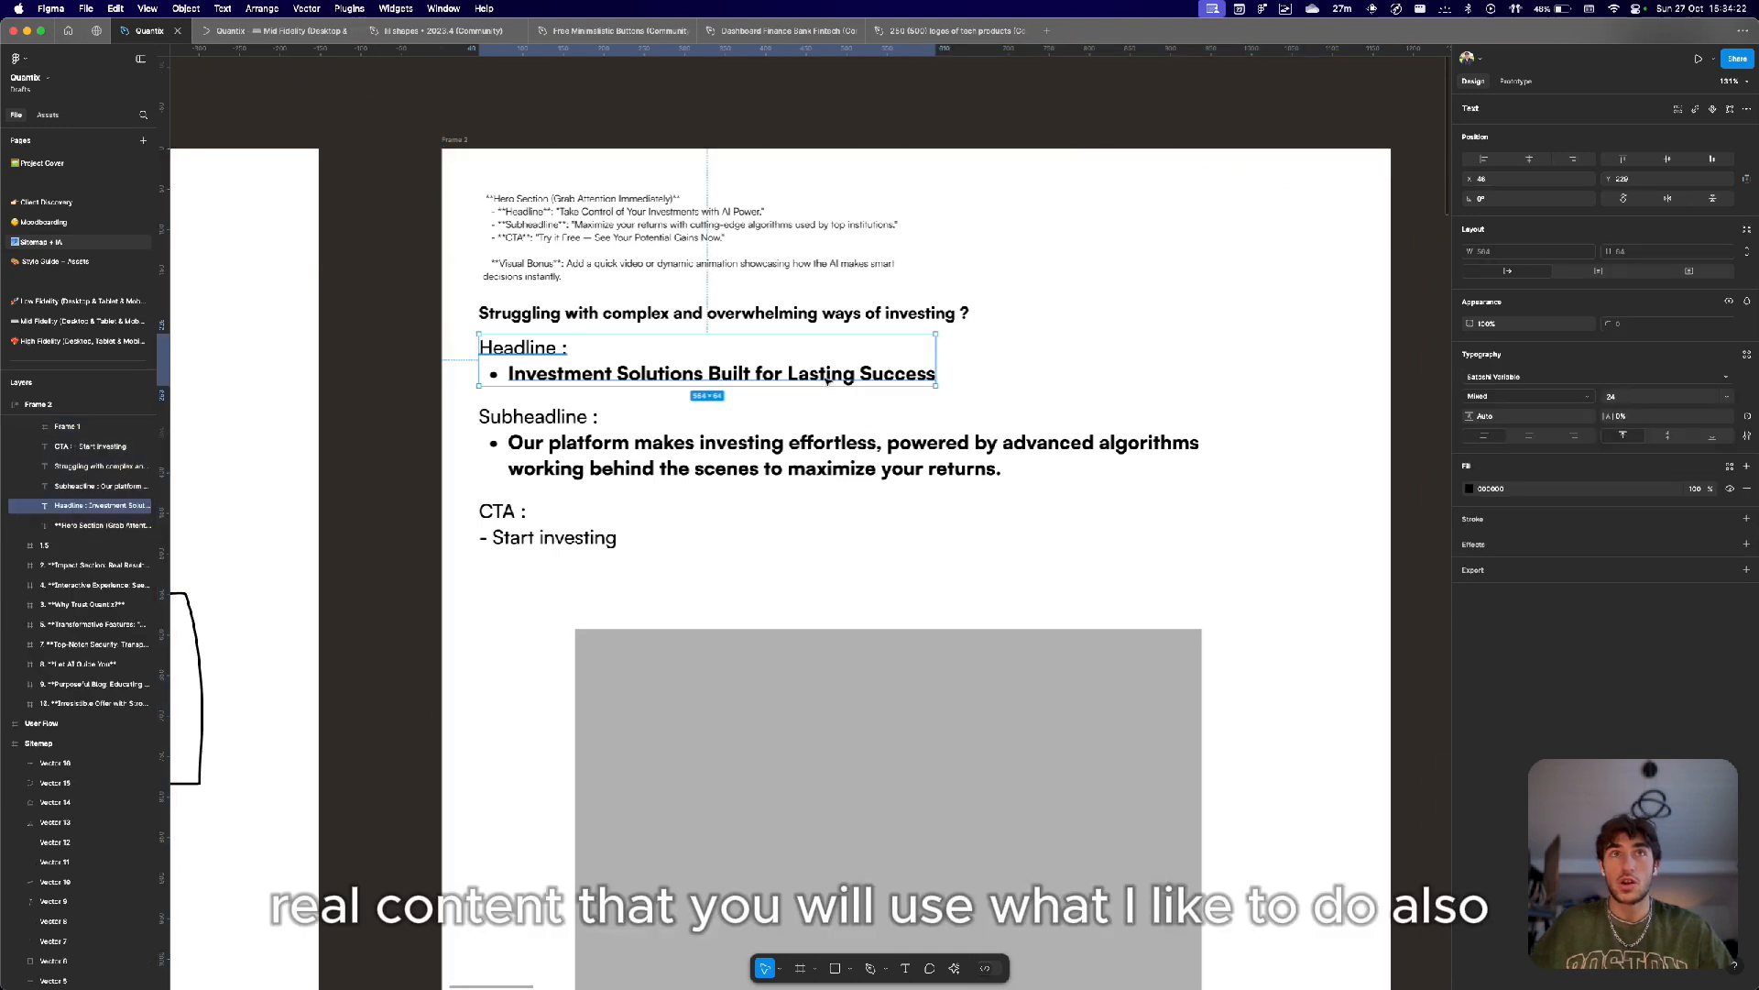
pyautogui.click(649, 449)
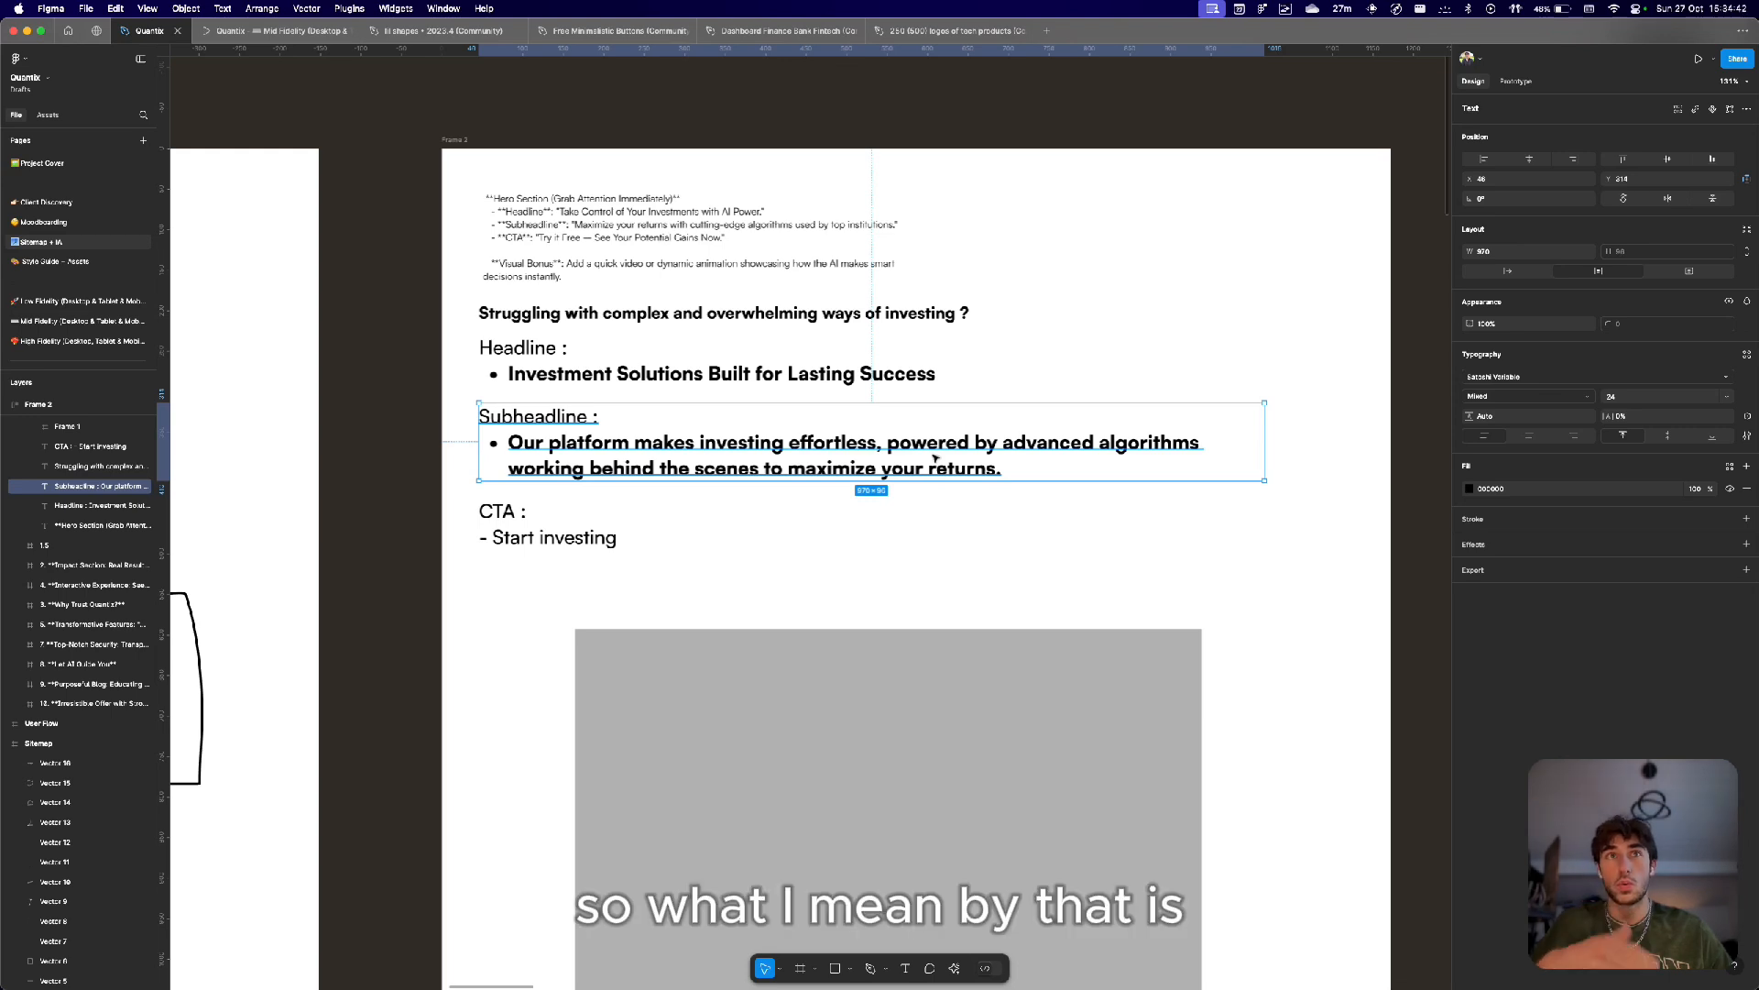
pyautogui.click(641, 360)
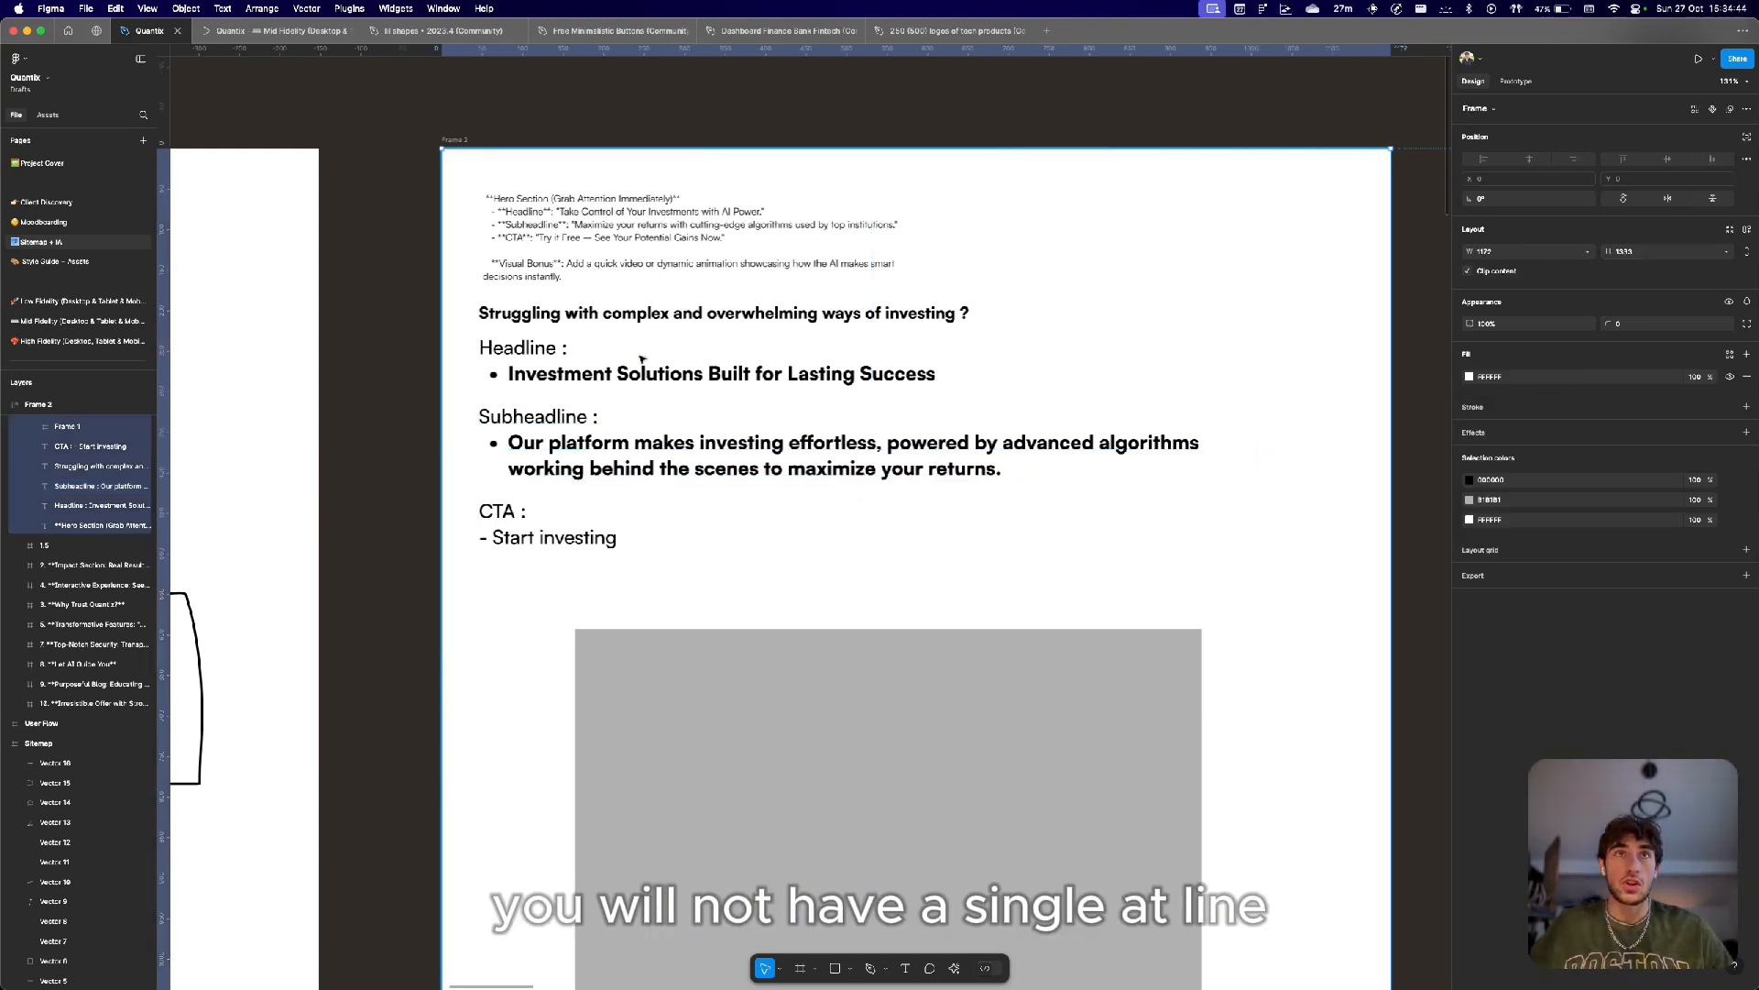
pyautogui.click(596, 376)
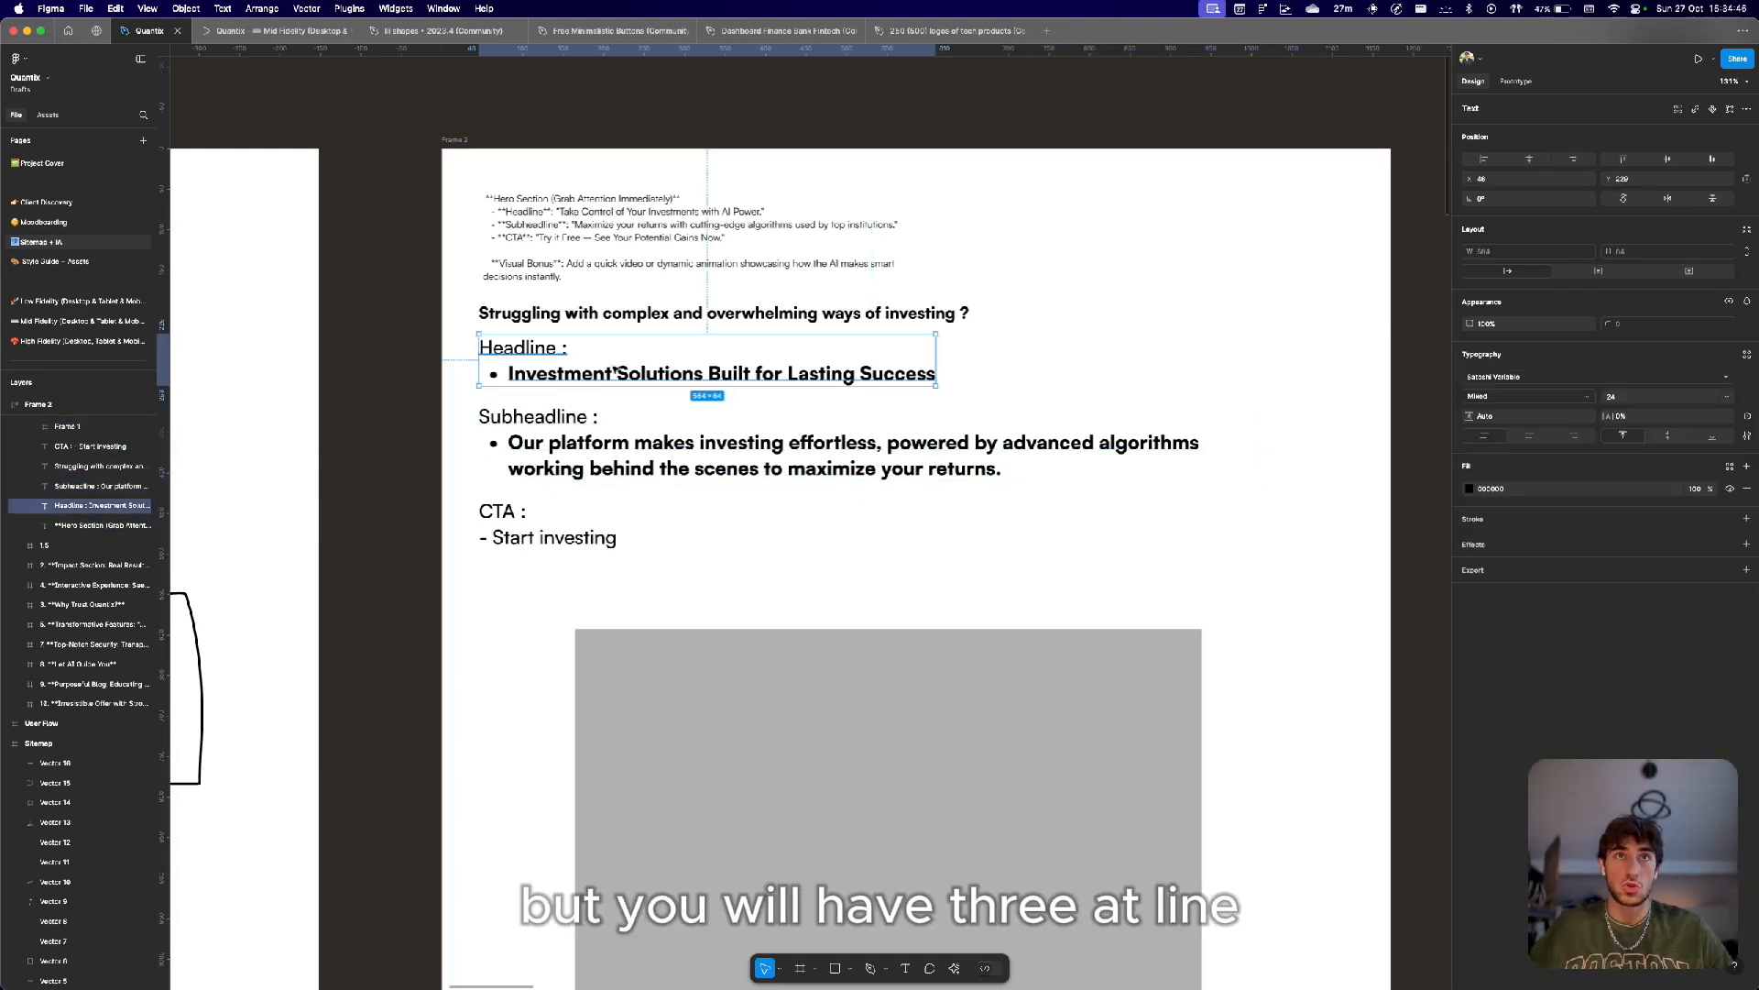
# Examine the brands section and card content frames beside Frame 2.
pyautogui.scroll(-5, 629, 370)
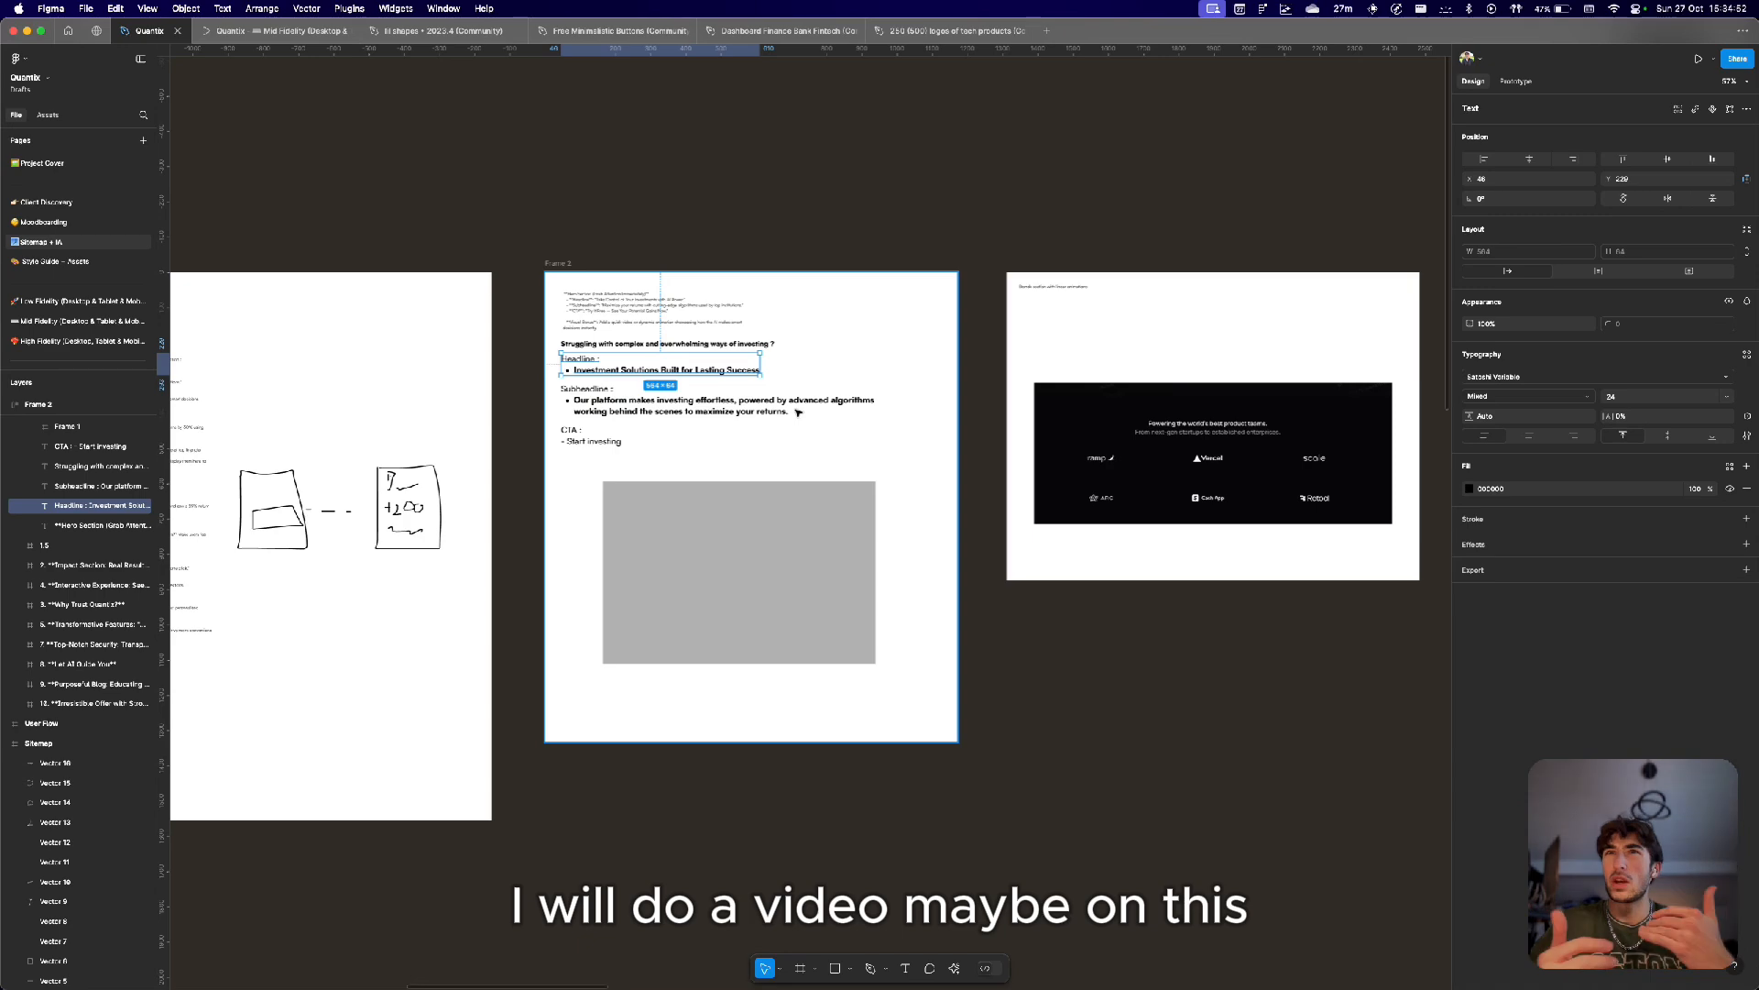
pyautogui.hscroll(5, 1210, 366)
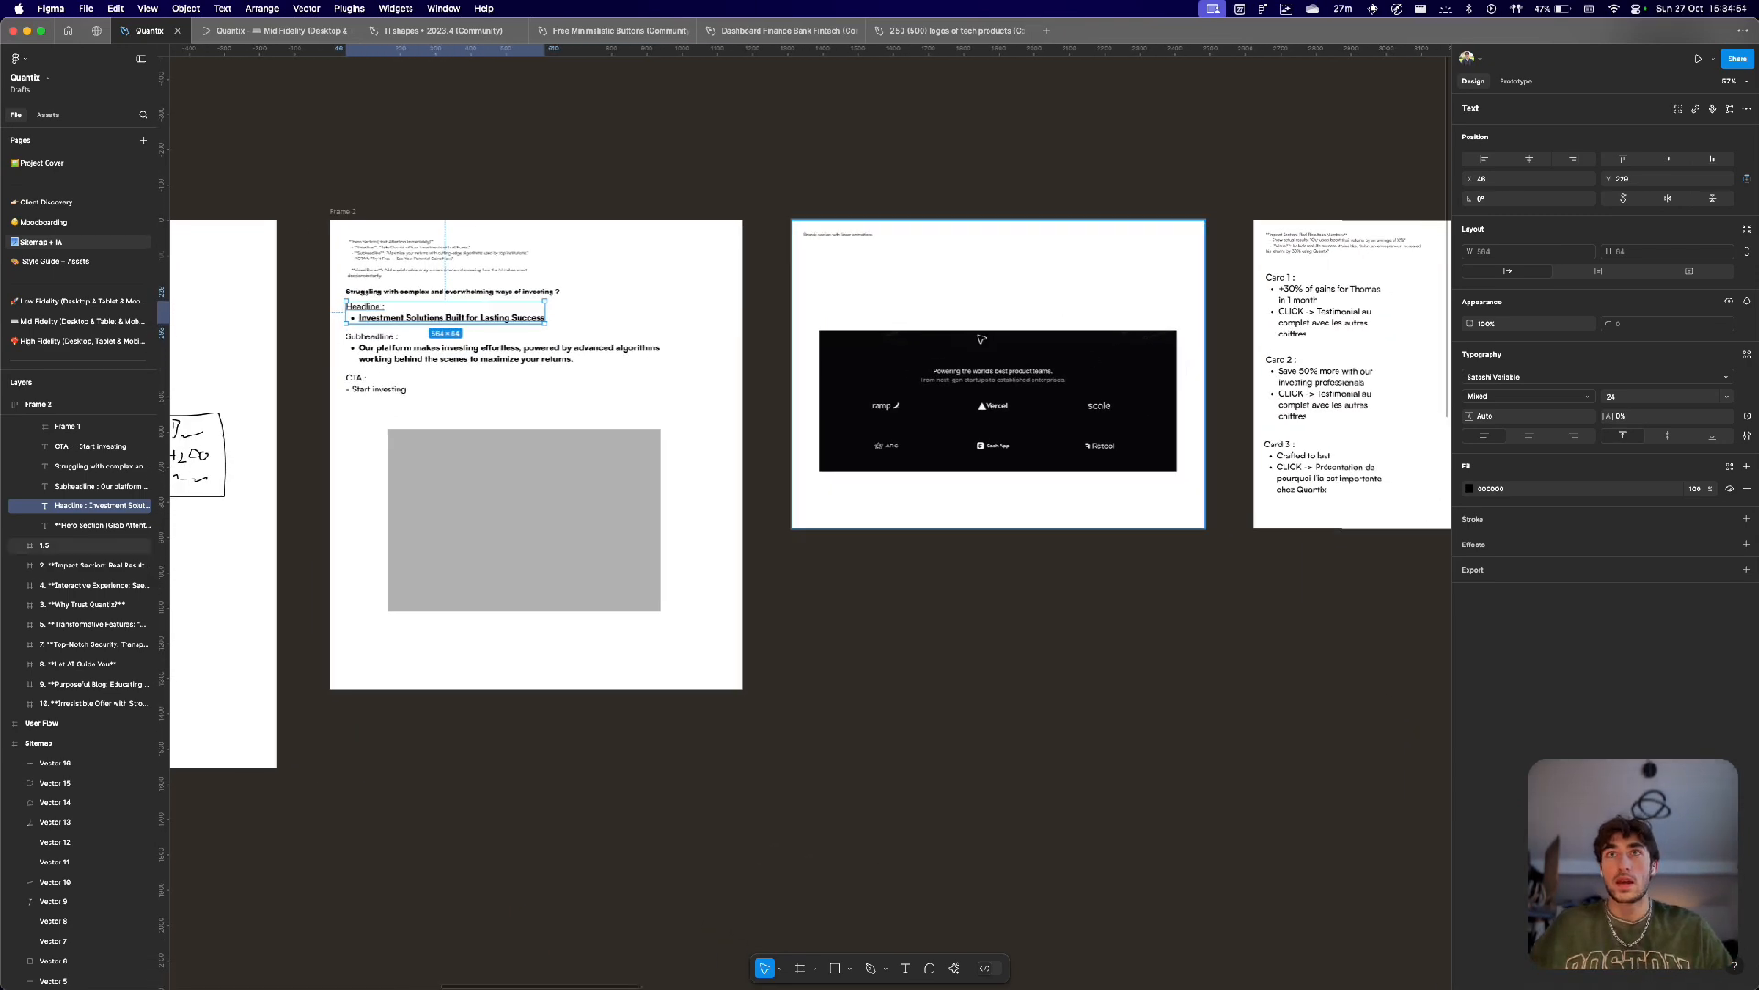
pyautogui.scroll(5, 981, 339)
pyautogui.scroll(-2, 981, 339)
pyautogui.hscroll(5, 981, 339)
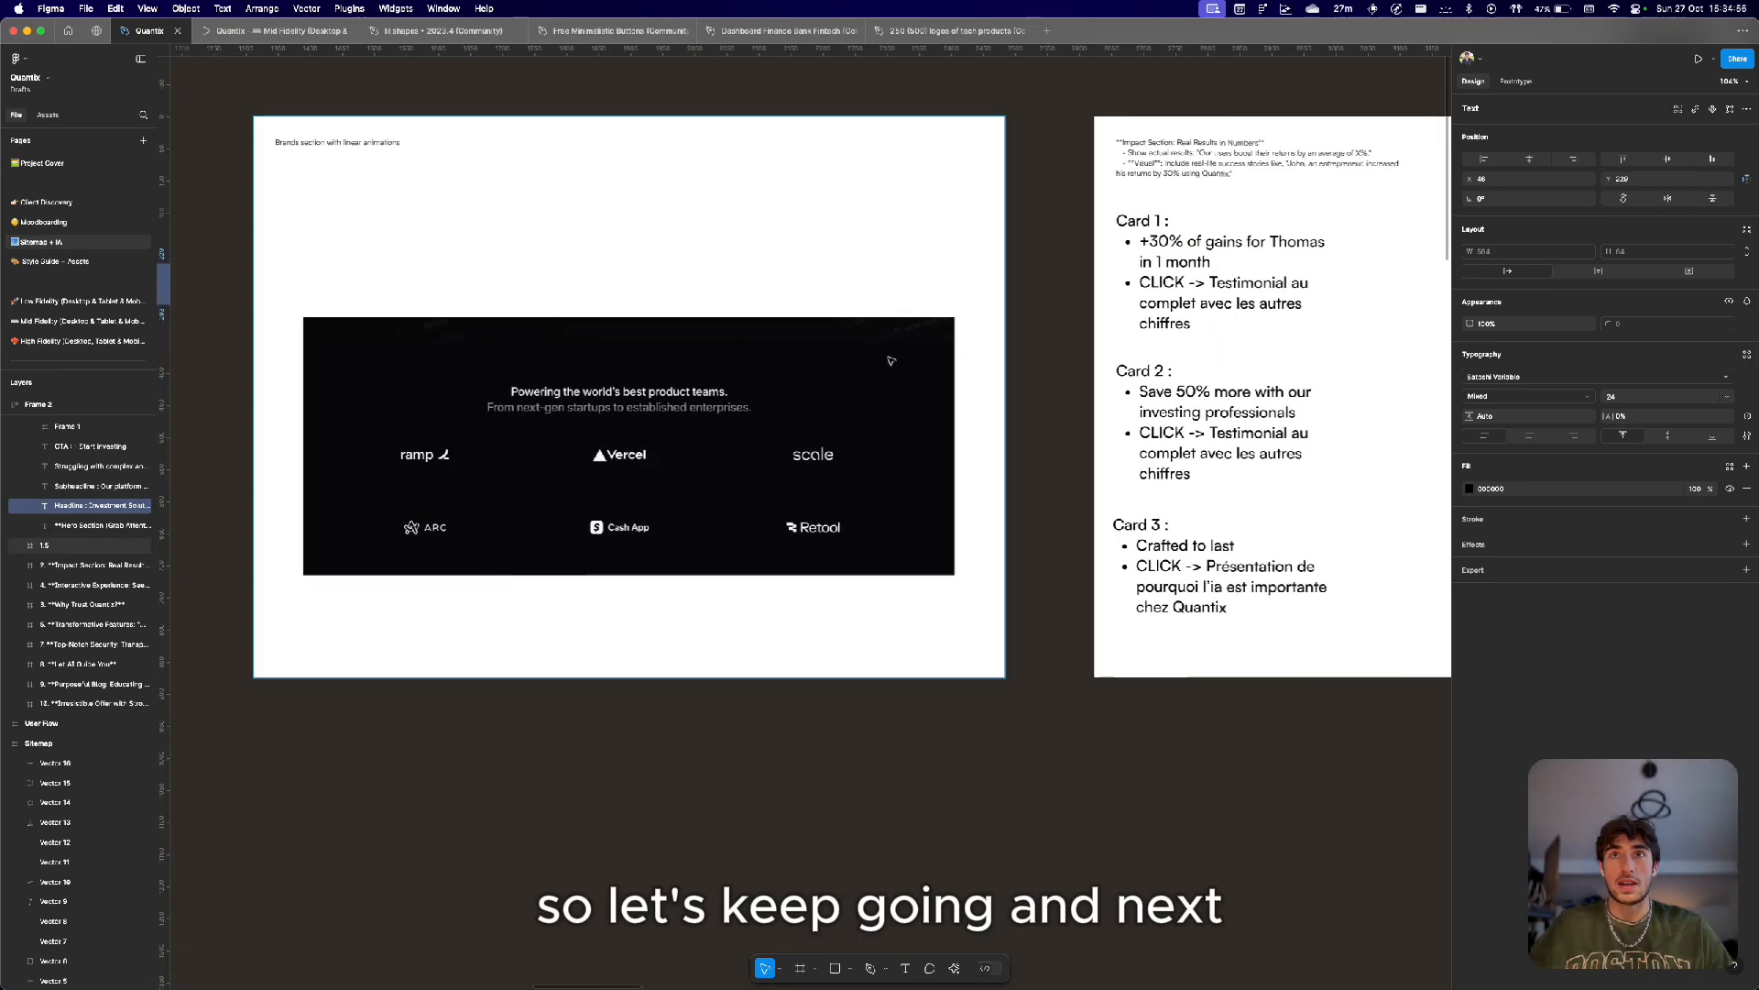
pyautogui.scroll(-5, 696, 485)
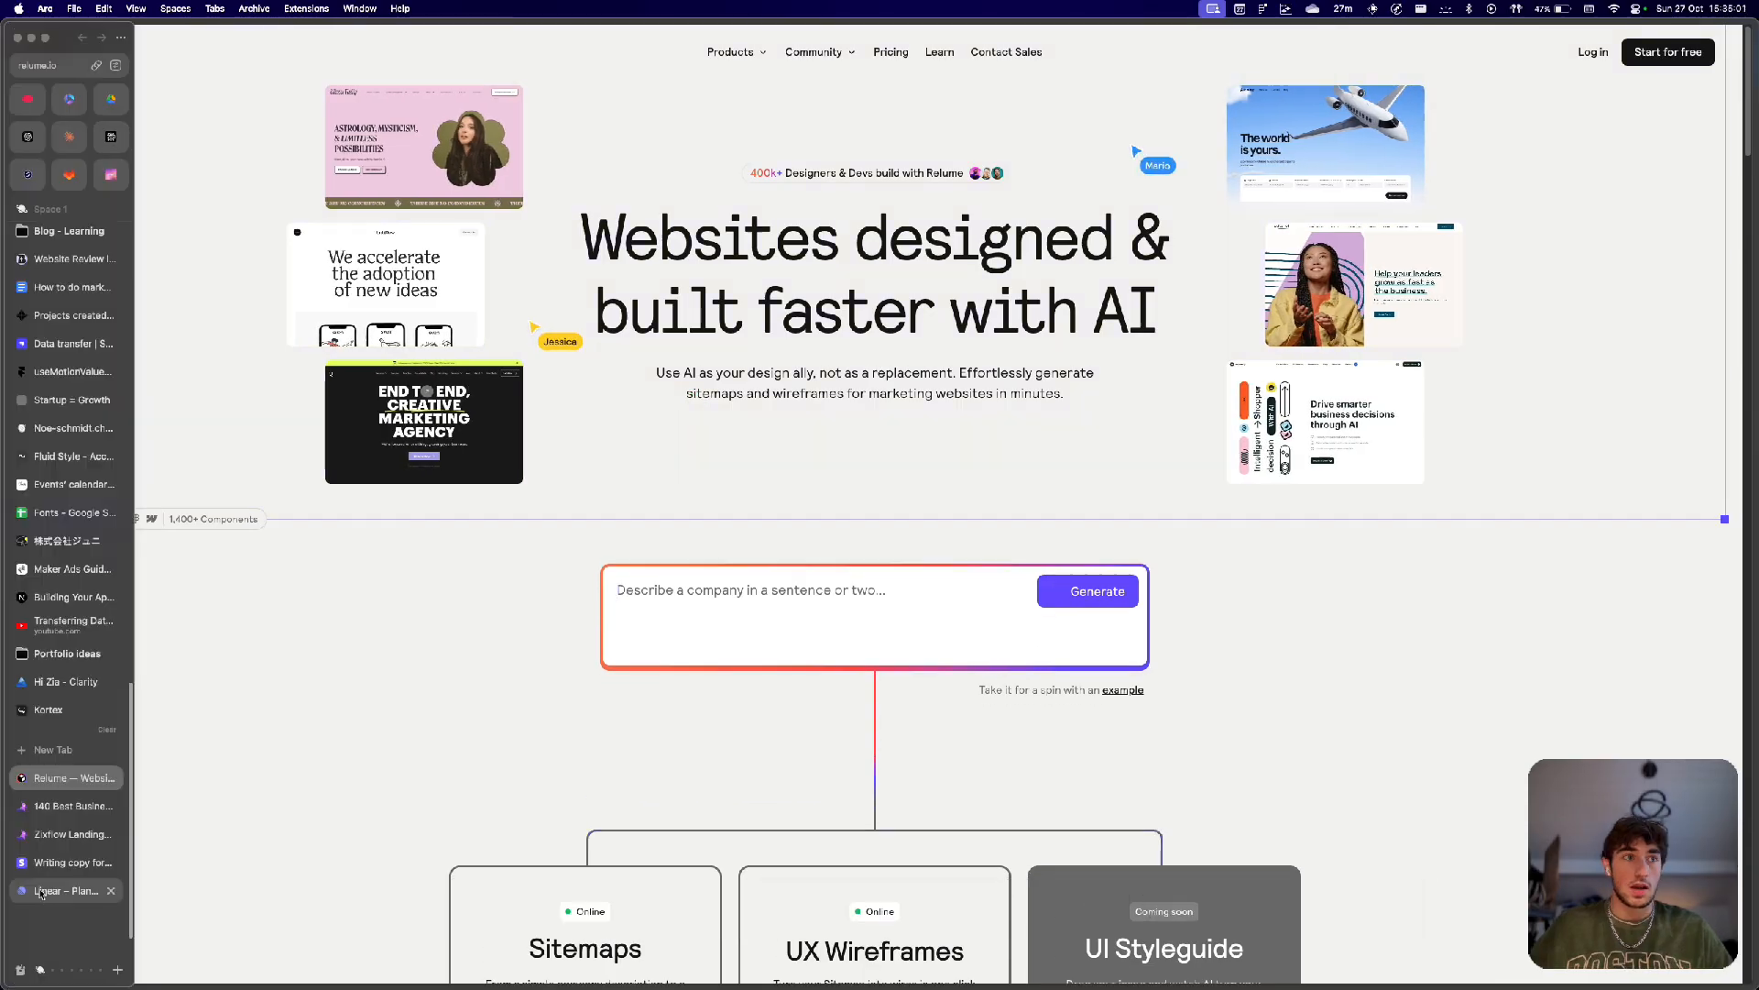
# Switch to the Linear tab in the browser and browse its customers page.
pyautogui.click(48, 890)
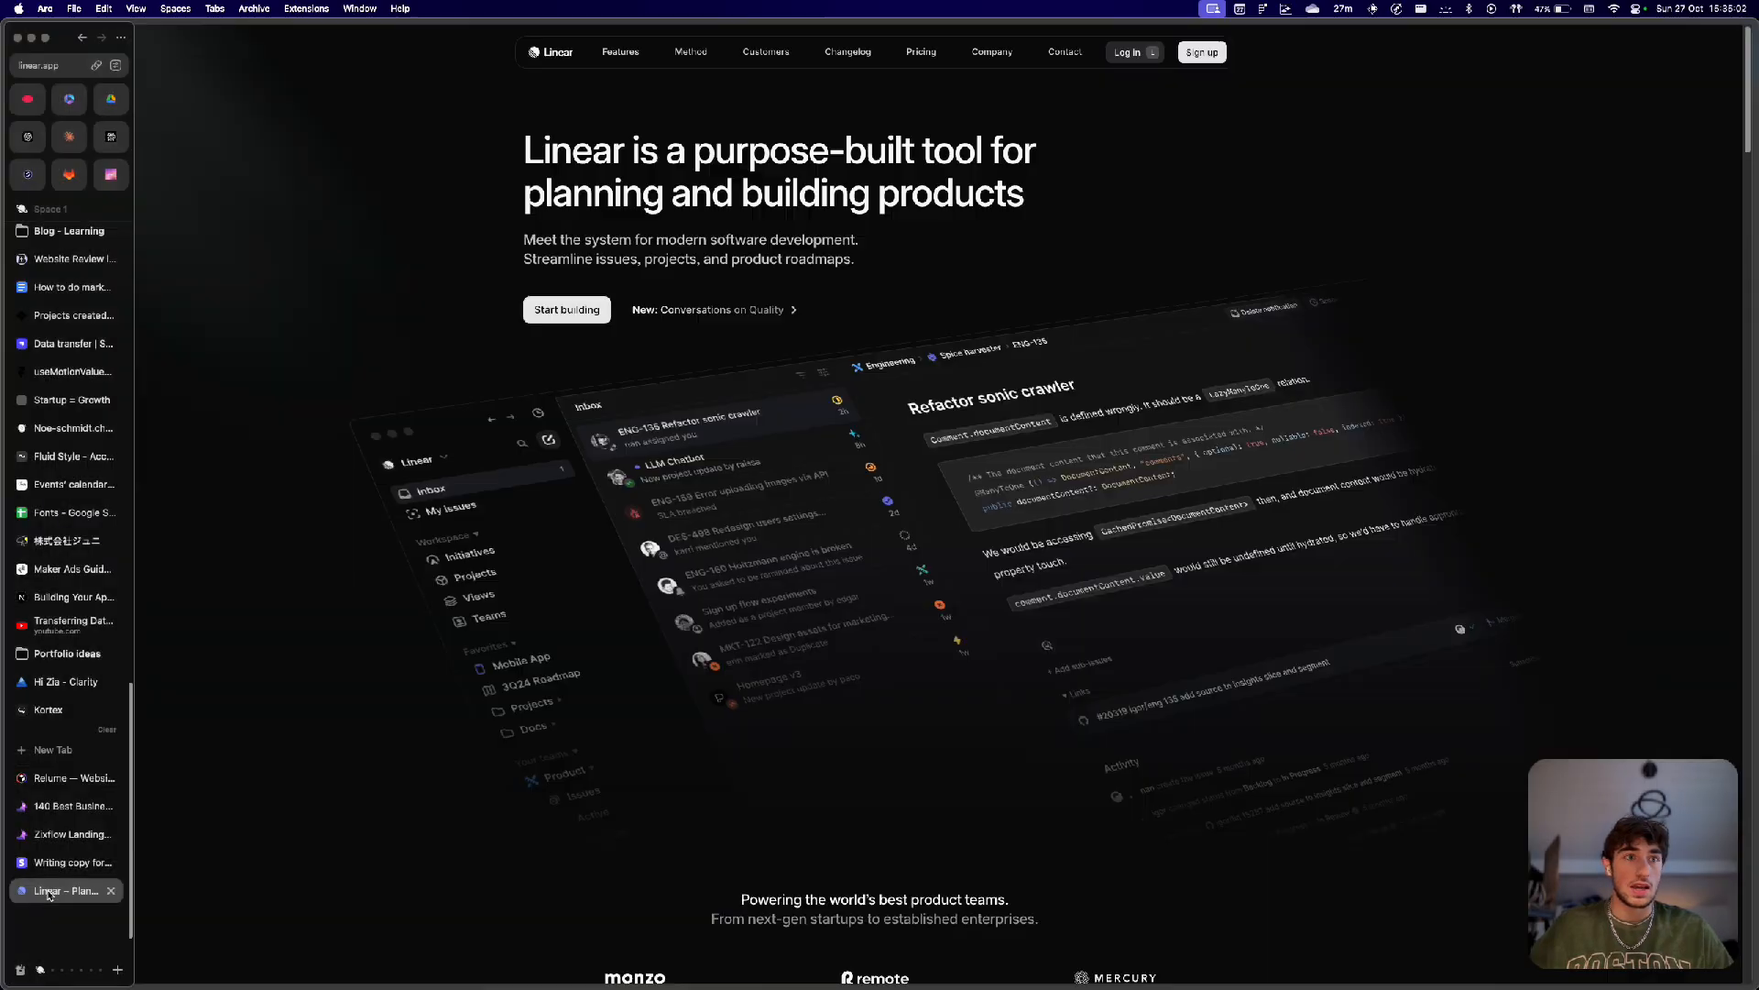
pyautogui.scroll(-10, 773, 491)
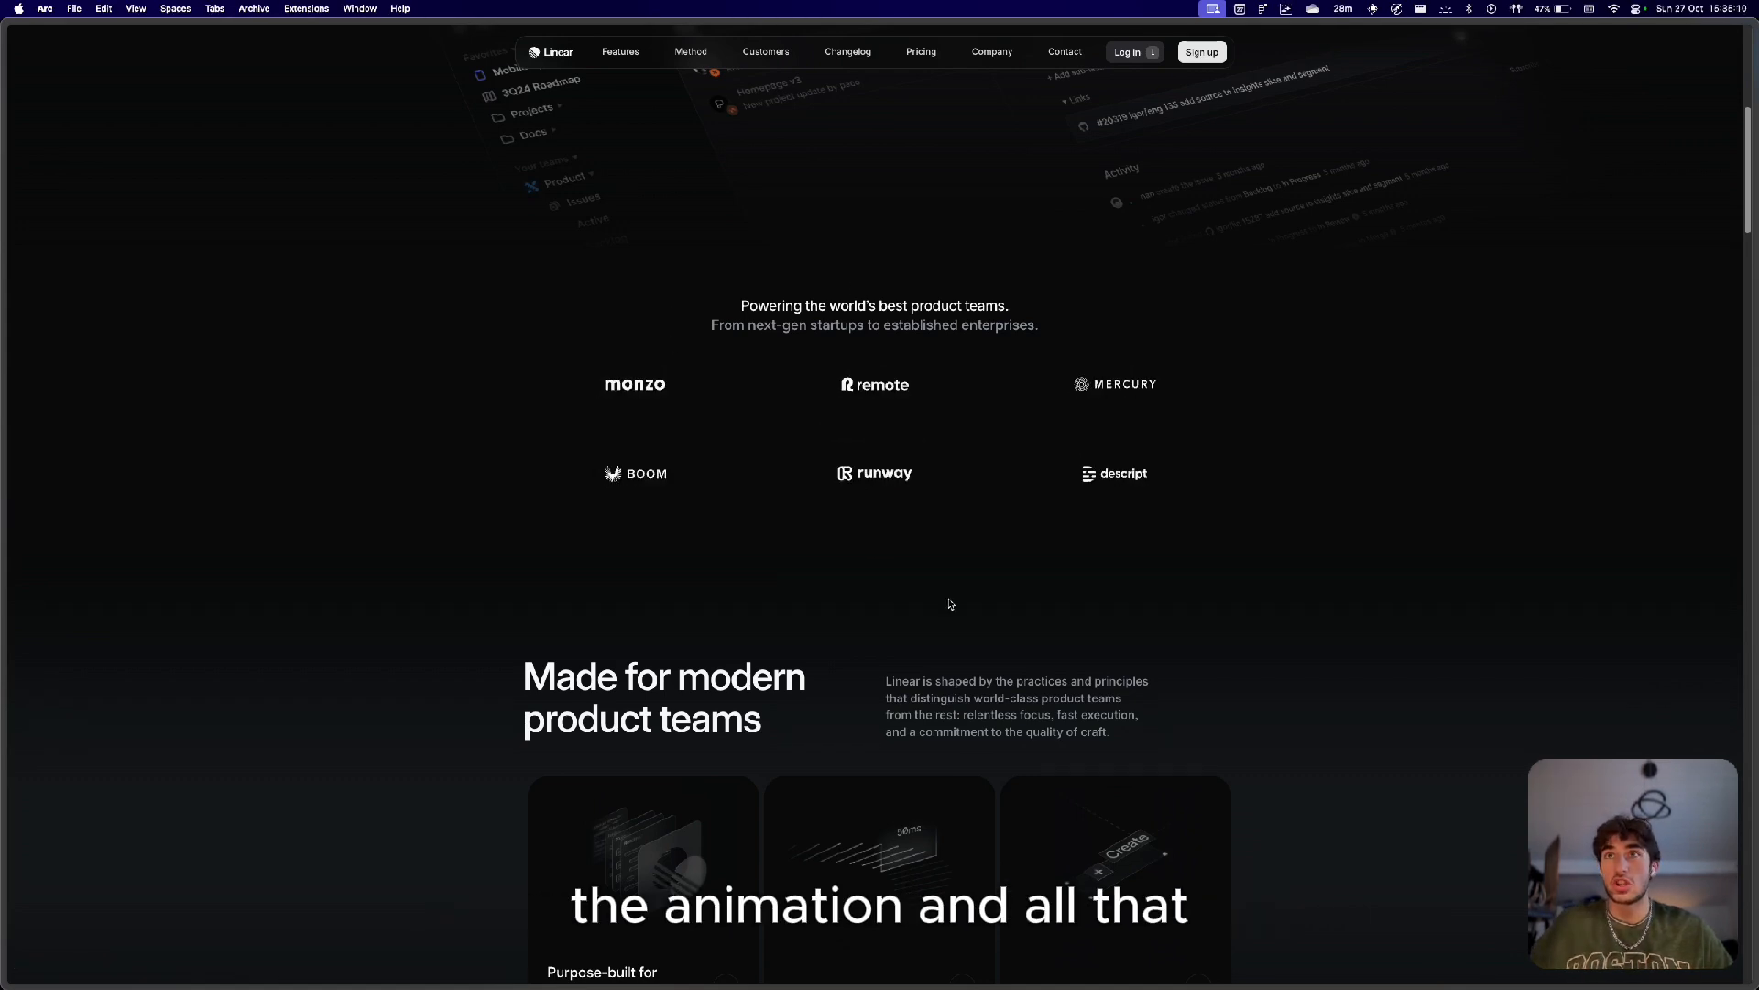
pyautogui.moveTo(907, 447)
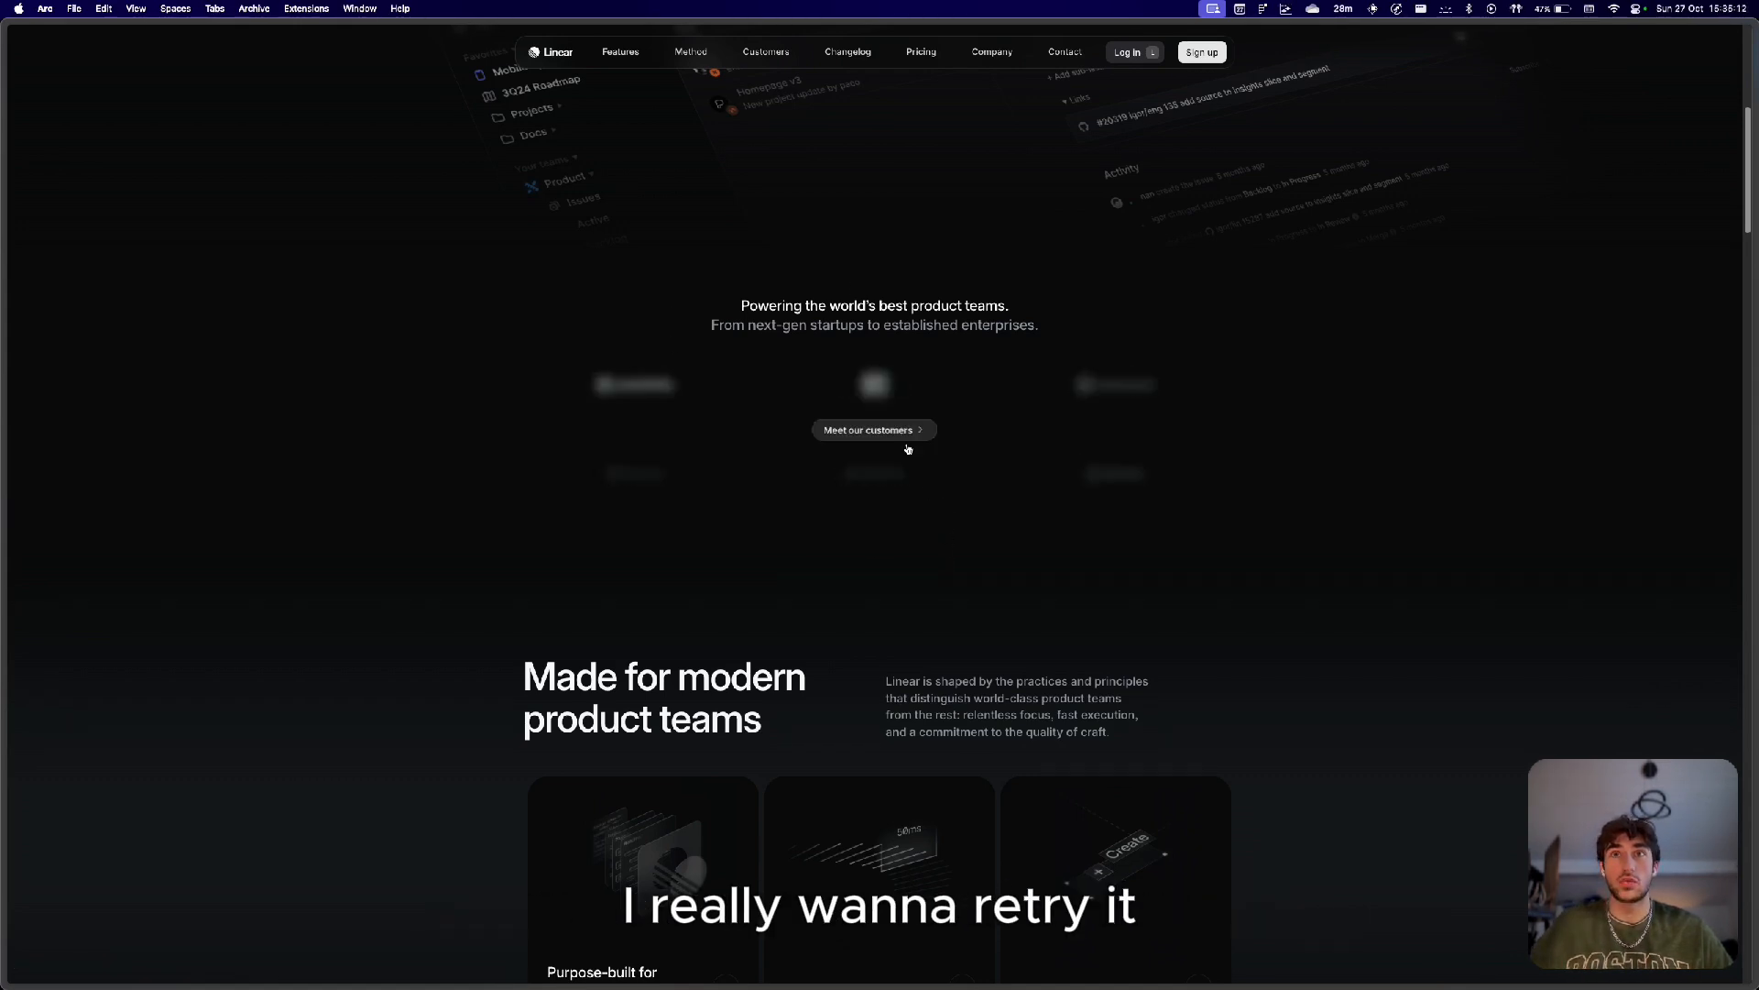
pyautogui.click(852, 435)
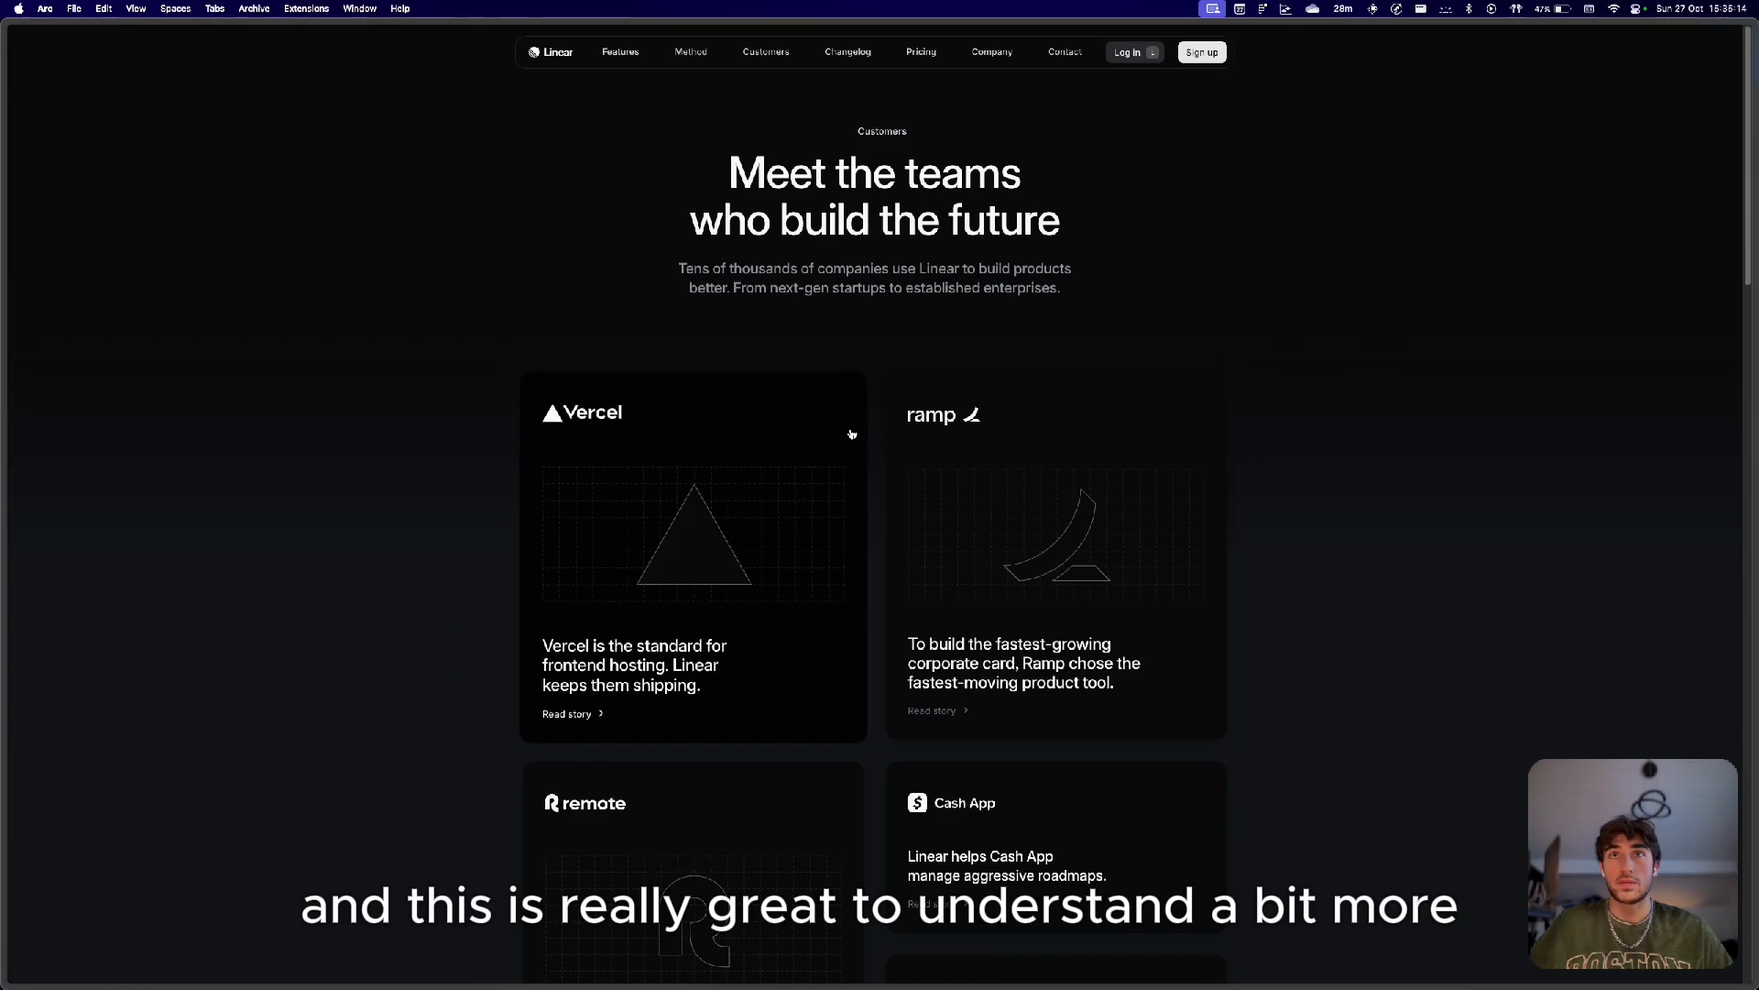
pyautogui.scroll(-20, 852, 434)
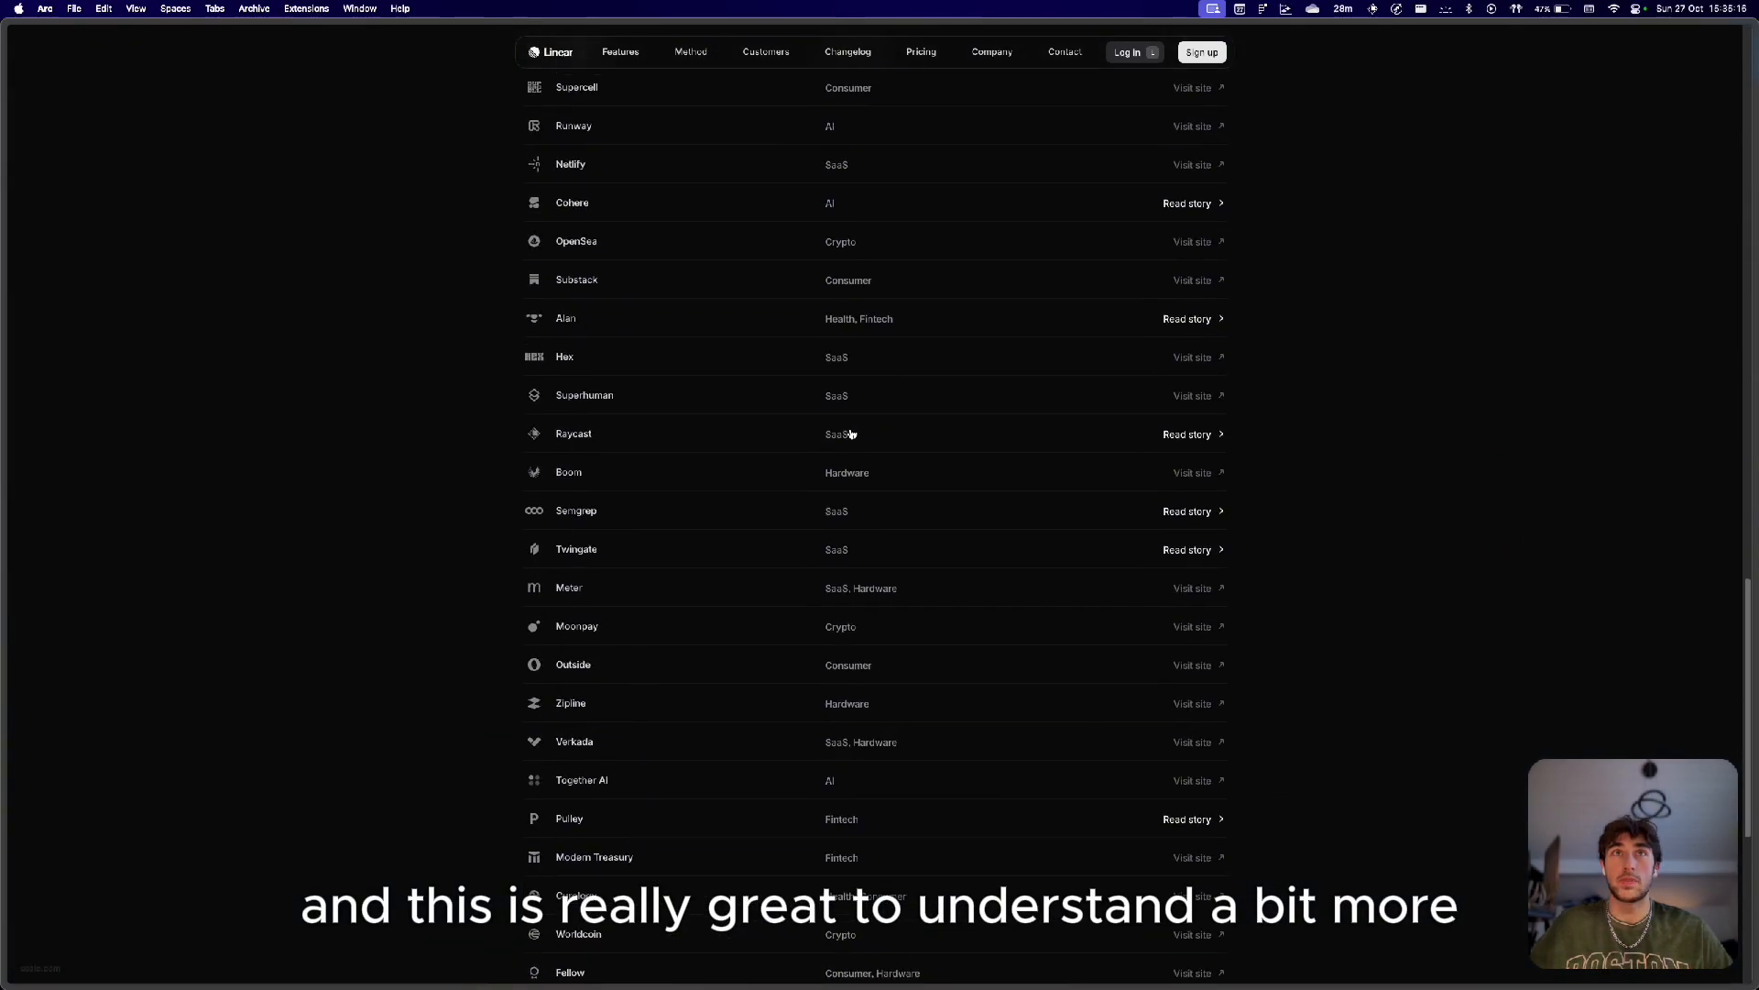
pyautogui.scroll(4, 852, 435)
pyautogui.scroll(-15, 853, 434)
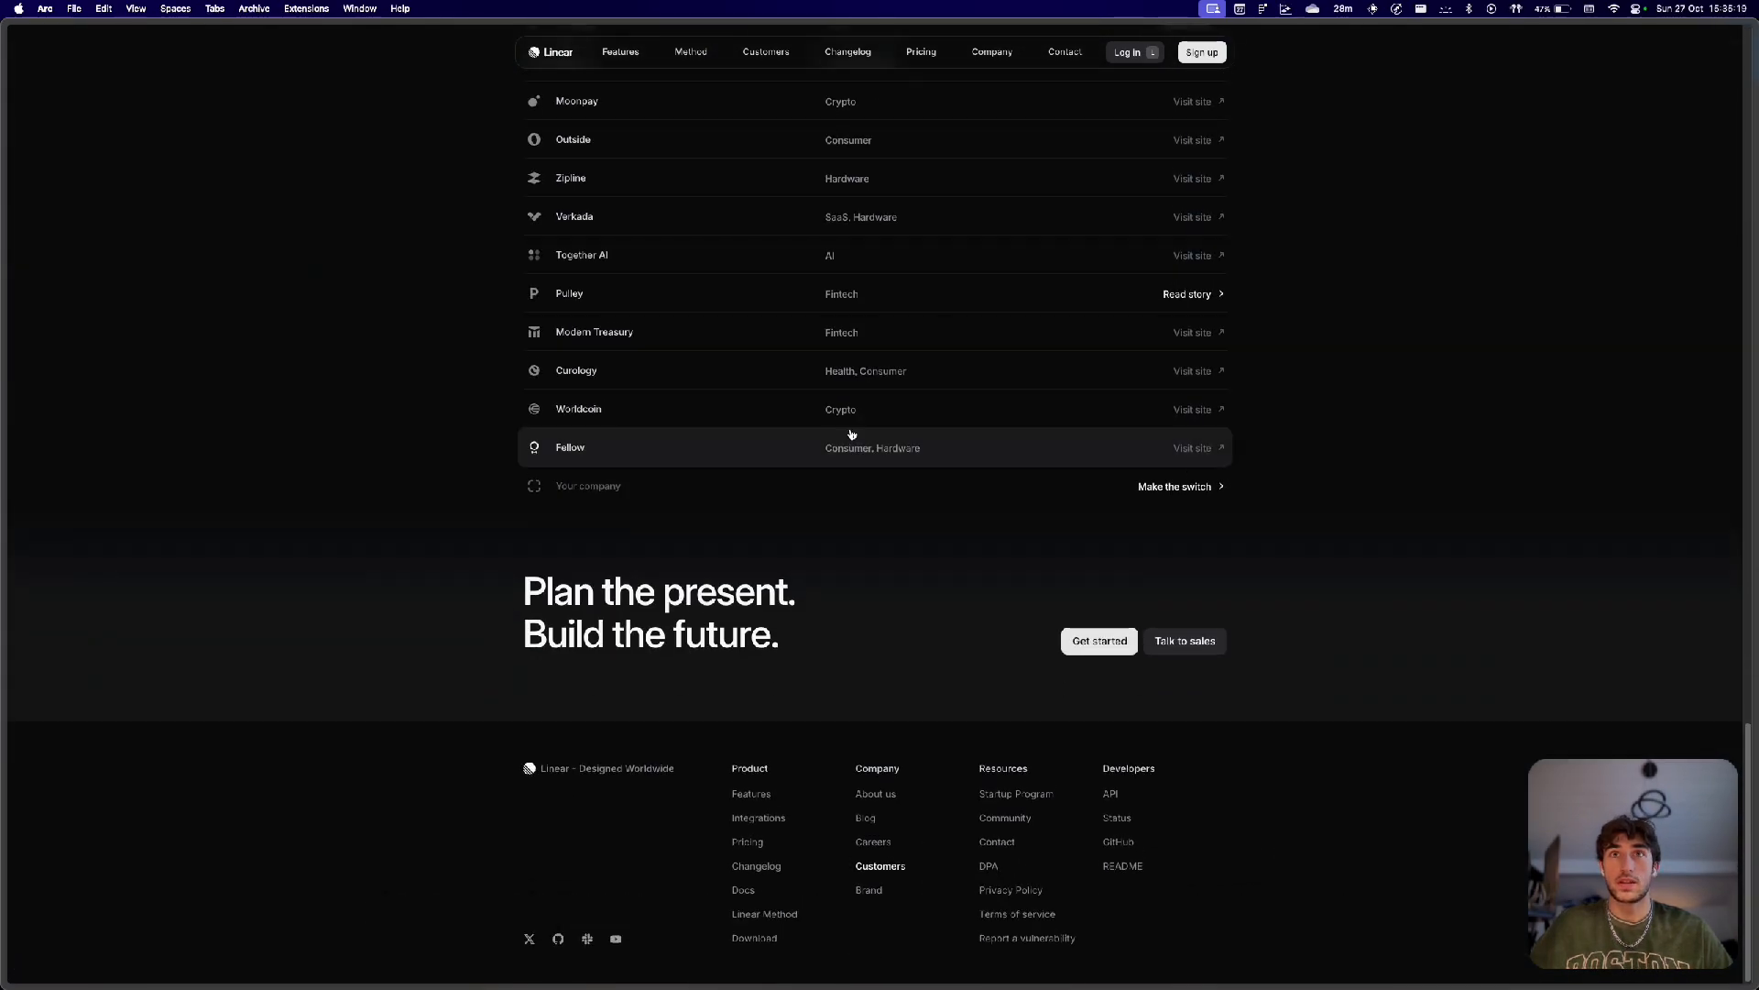
pyautogui.scroll(20, 852, 434)
pyautogui.scroll(8, 852, 434)
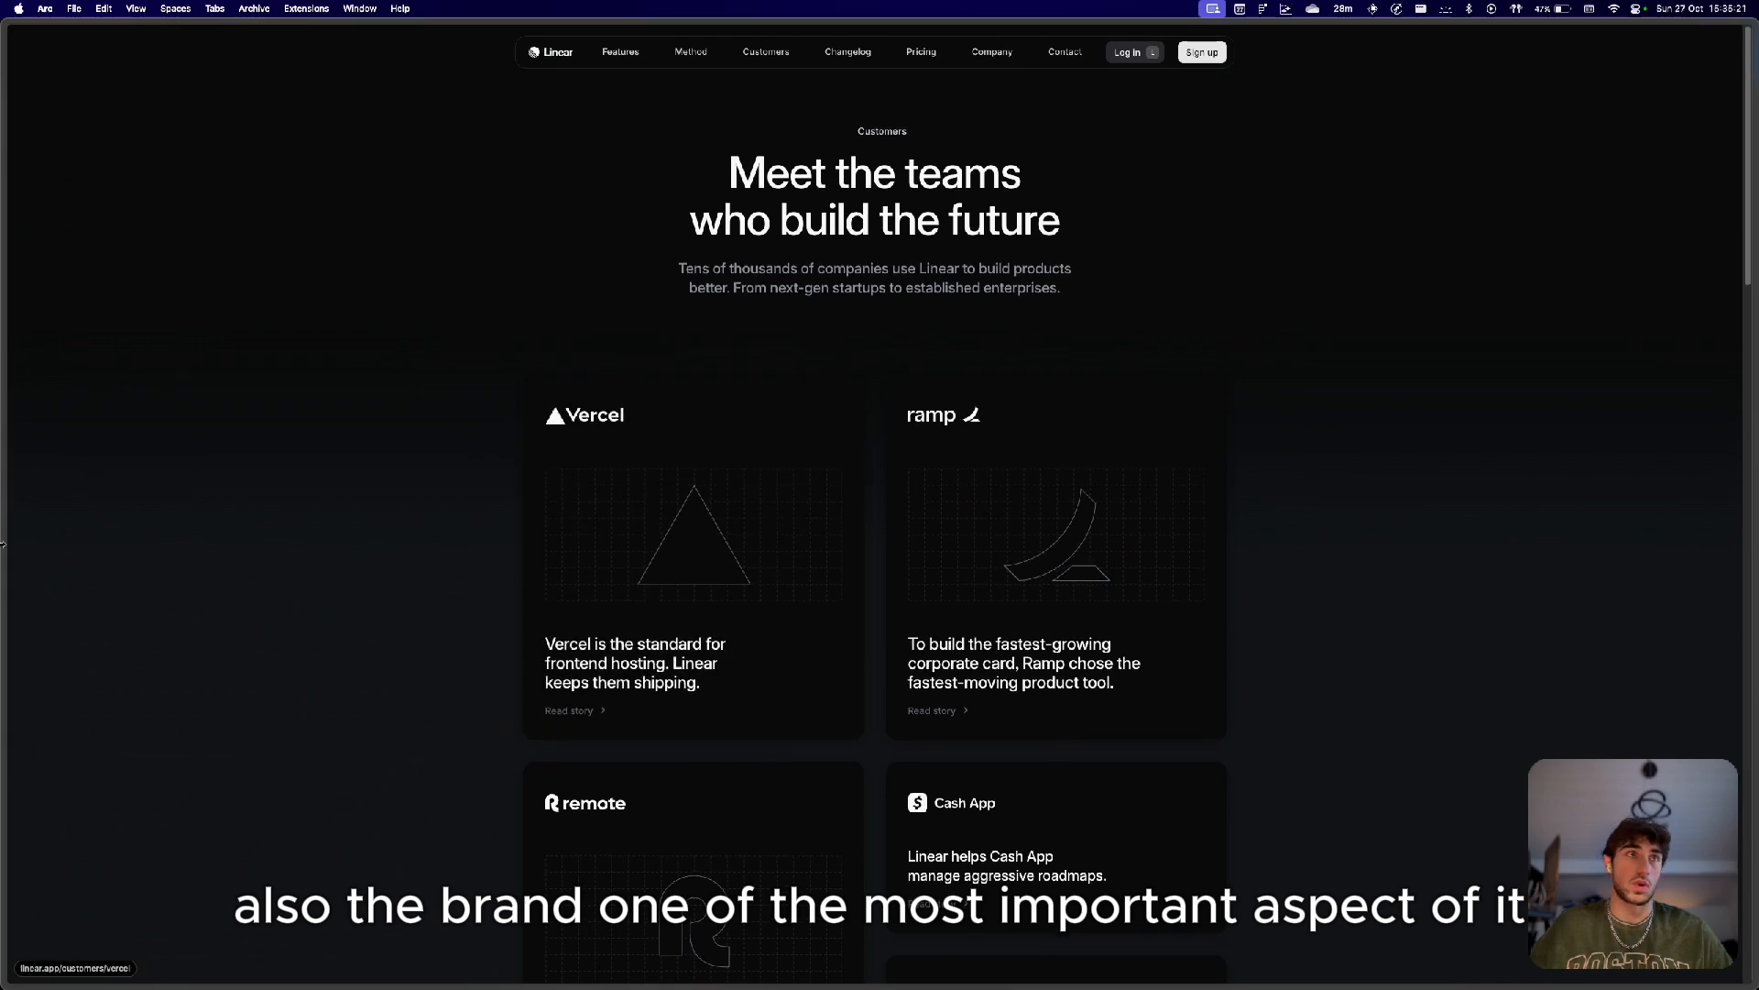
# Scroll further down the Linear customer stories, then switch back to the Figma file.
pyautogui.moveTo(60, 688)
pyautogui.scroll(-6, 271, 836)
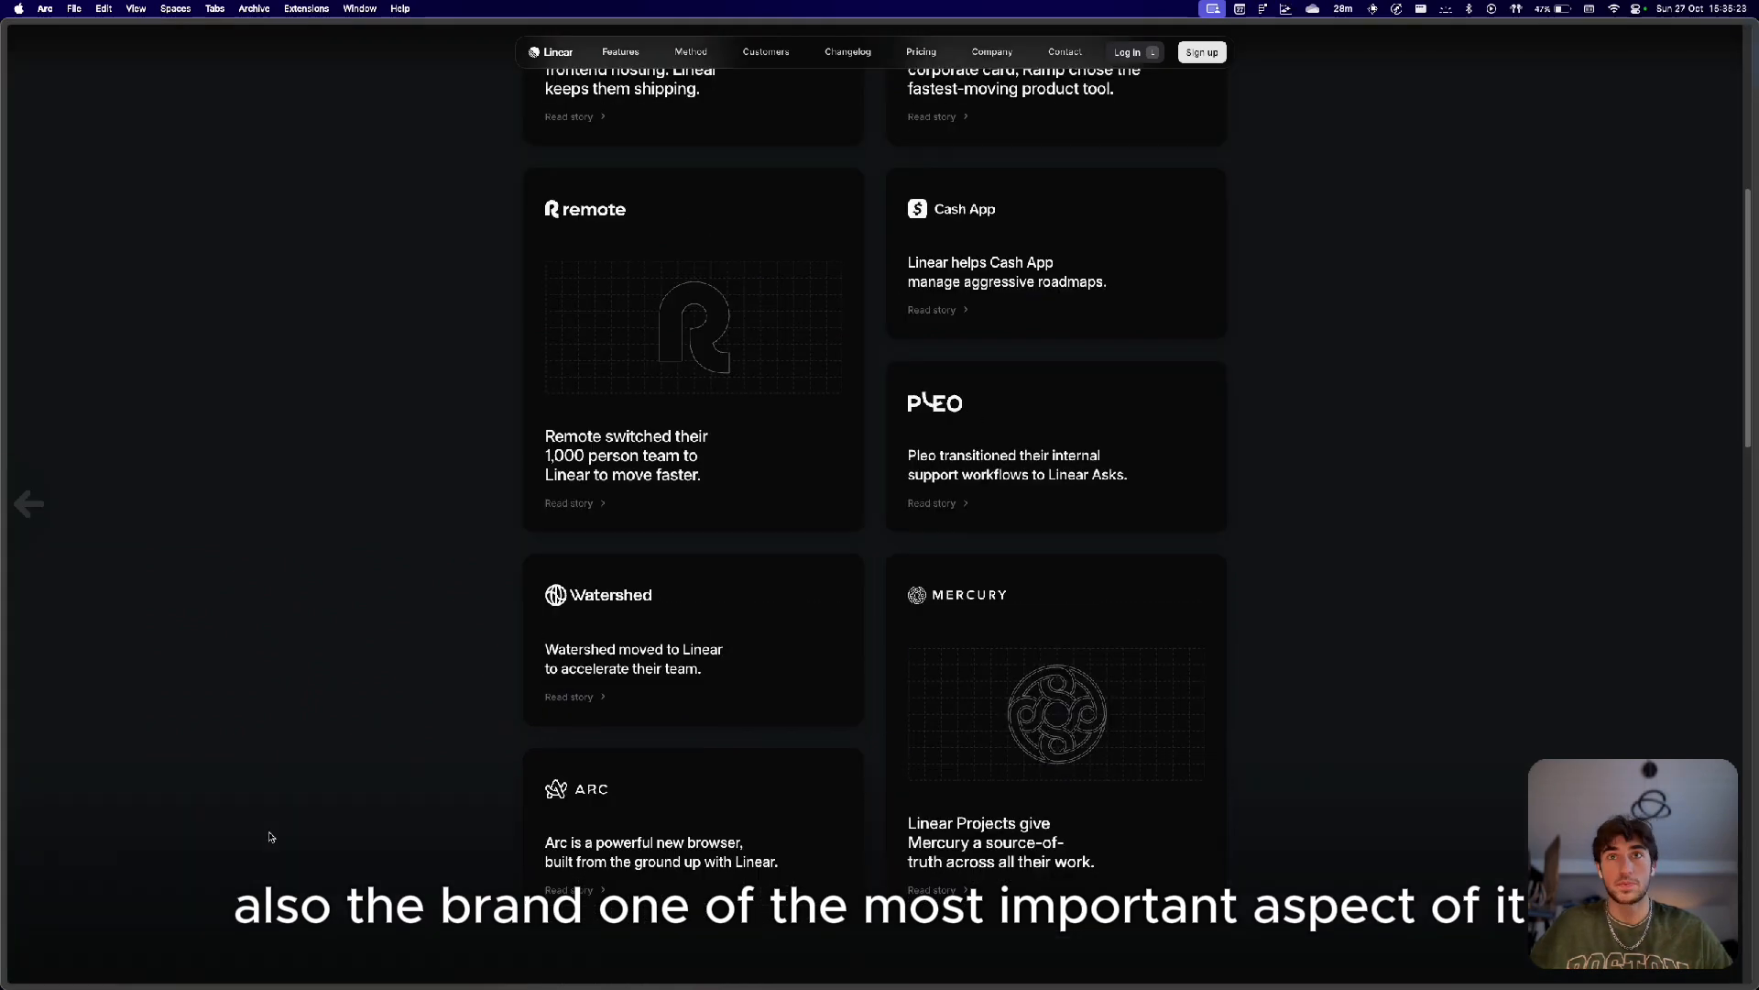
pyautogui.press('super+Tab')
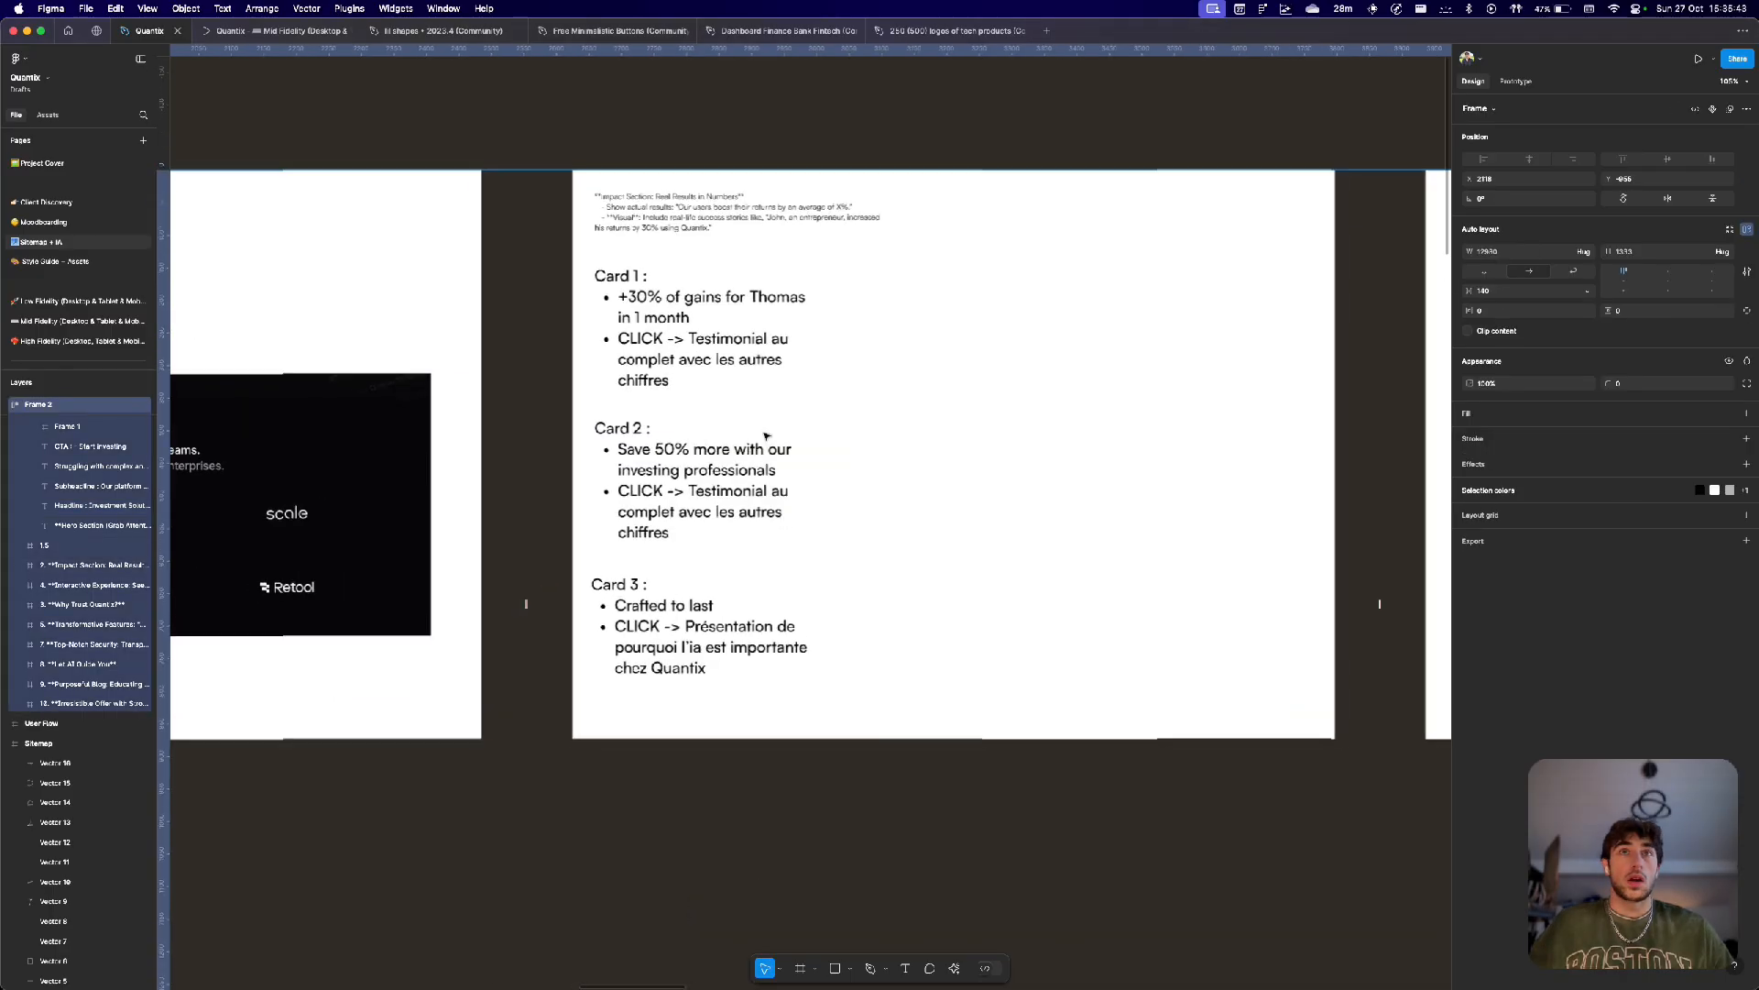
# Examine the Impact Section card content frame and the neighbouring sketch frames on the Sitemap + IA page.
pyautogui.scroll(-3, 759, 436)
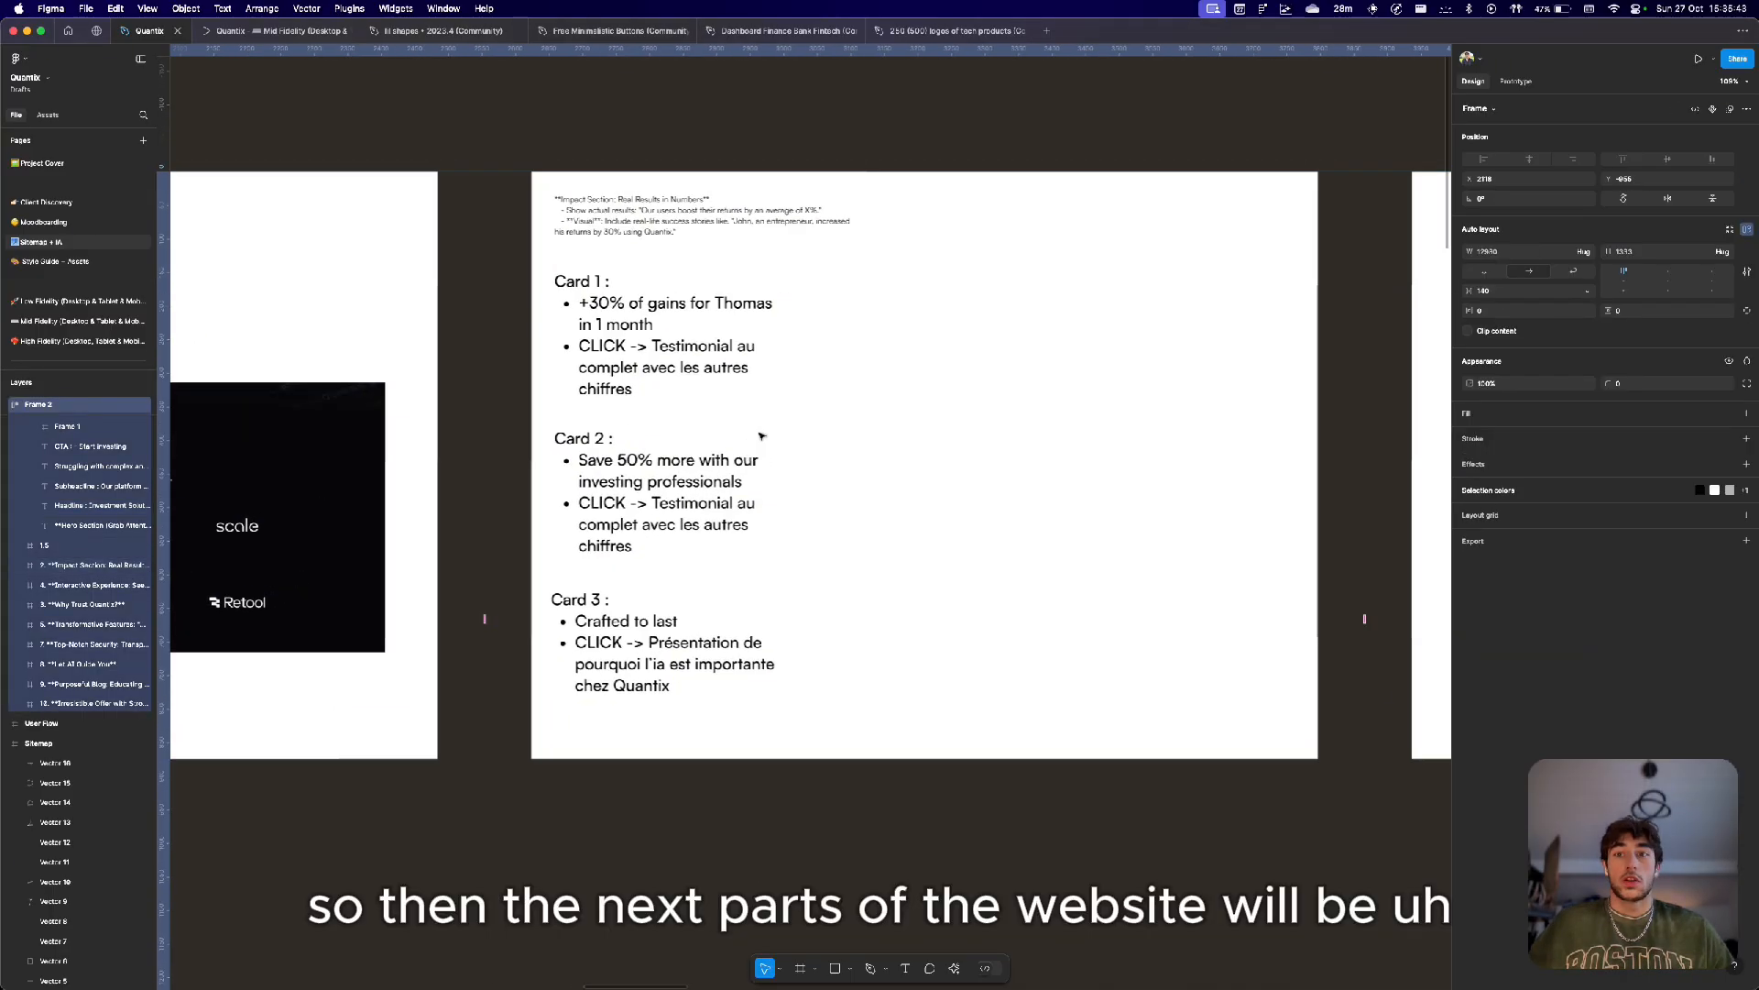
pyautogui.scroll(-3, 760, 436)
pyautogui.click(744, 358)
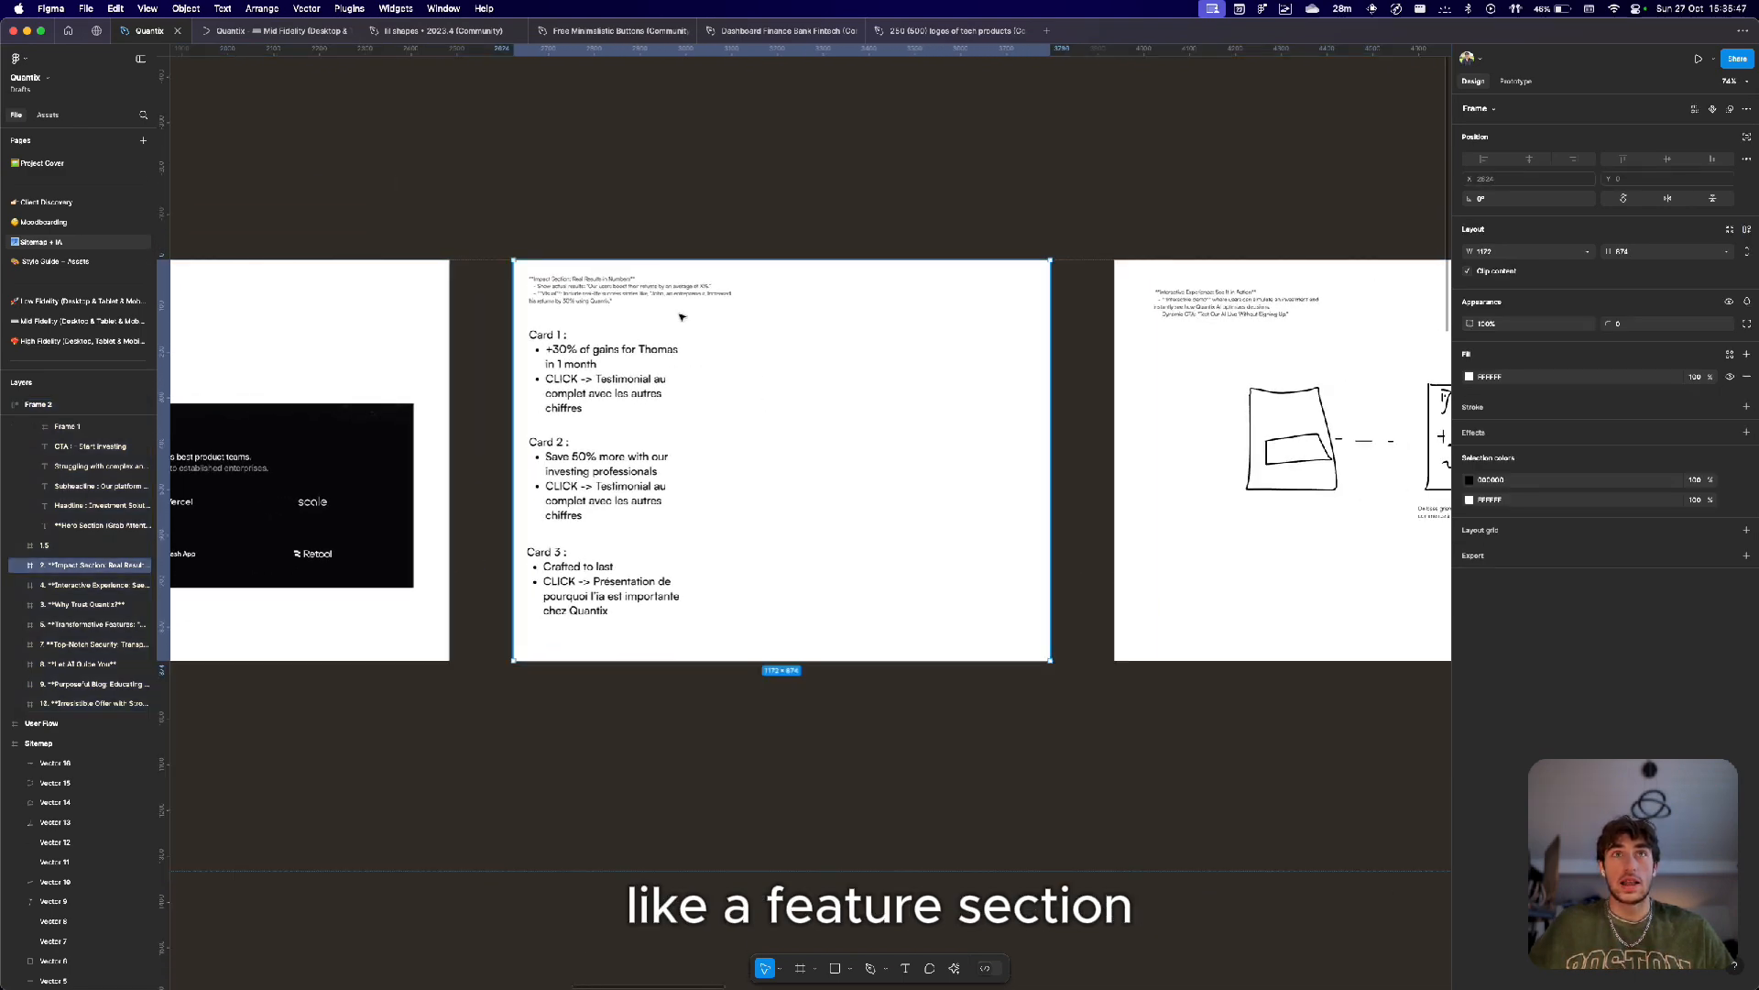
pyautogui.hscroll(3, 677, 314)
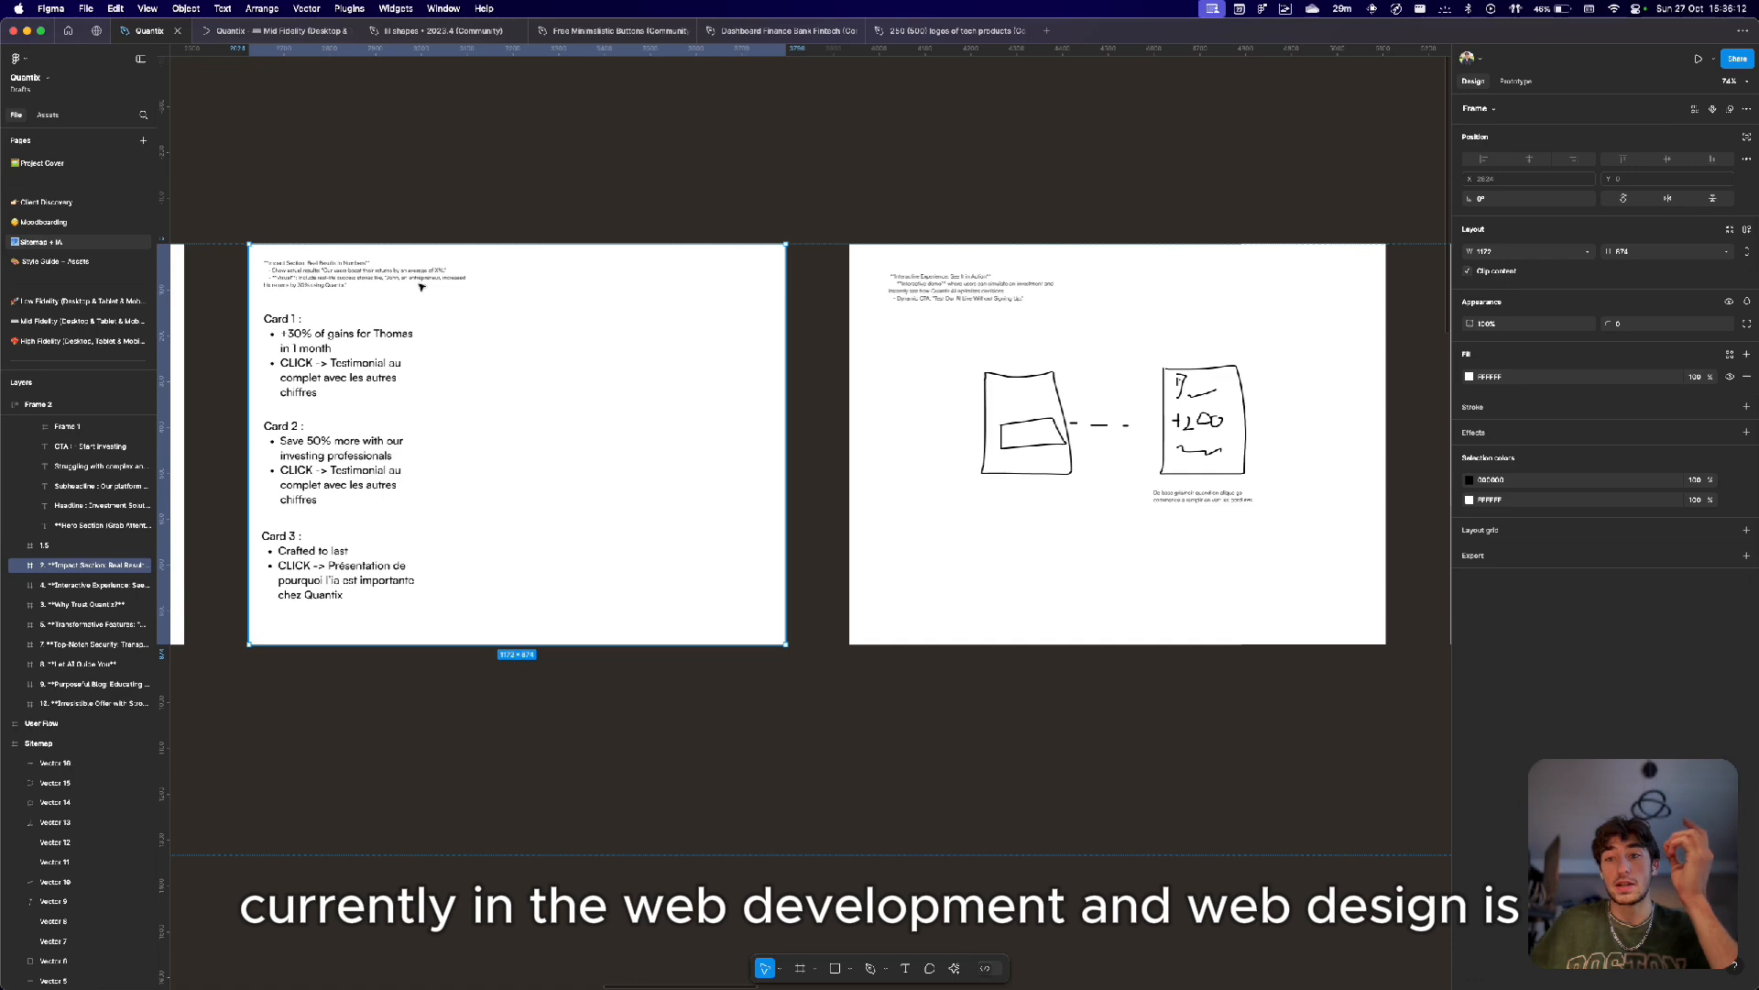
pyautogui.scroll(-3, 420, 287)
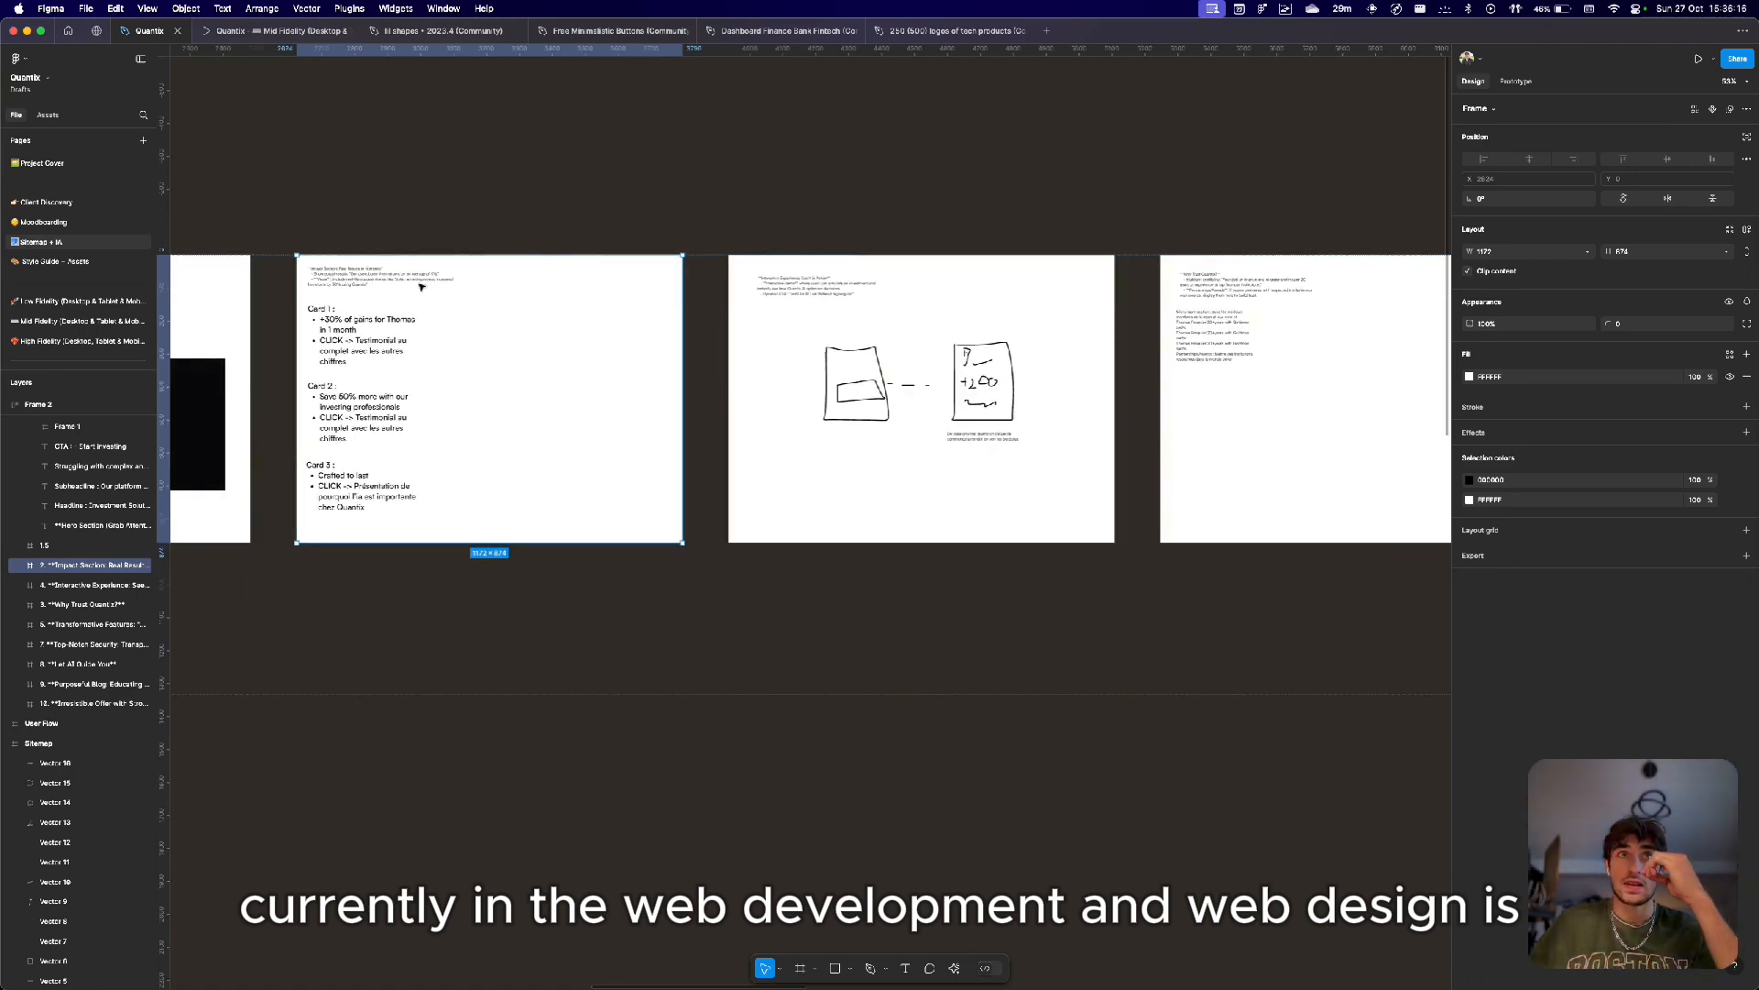
pyautogui.hscroll(-1, 421, 287)
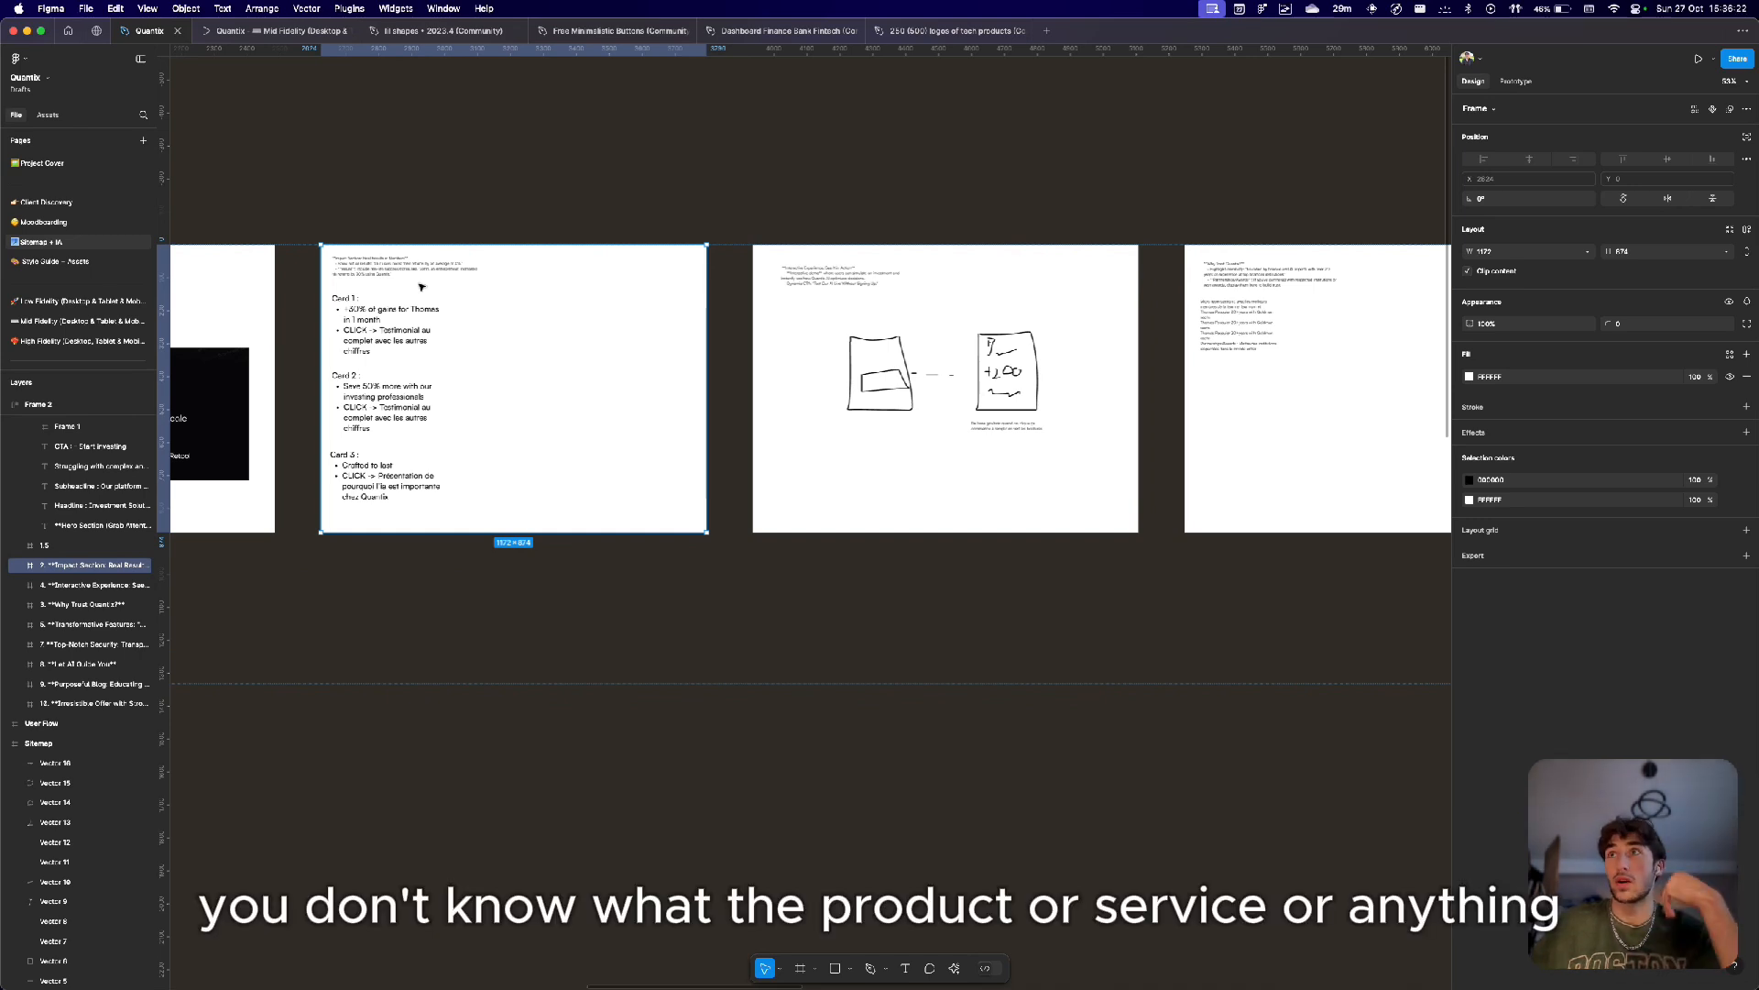
pyautogui.hscroll(-10, 420, 287)
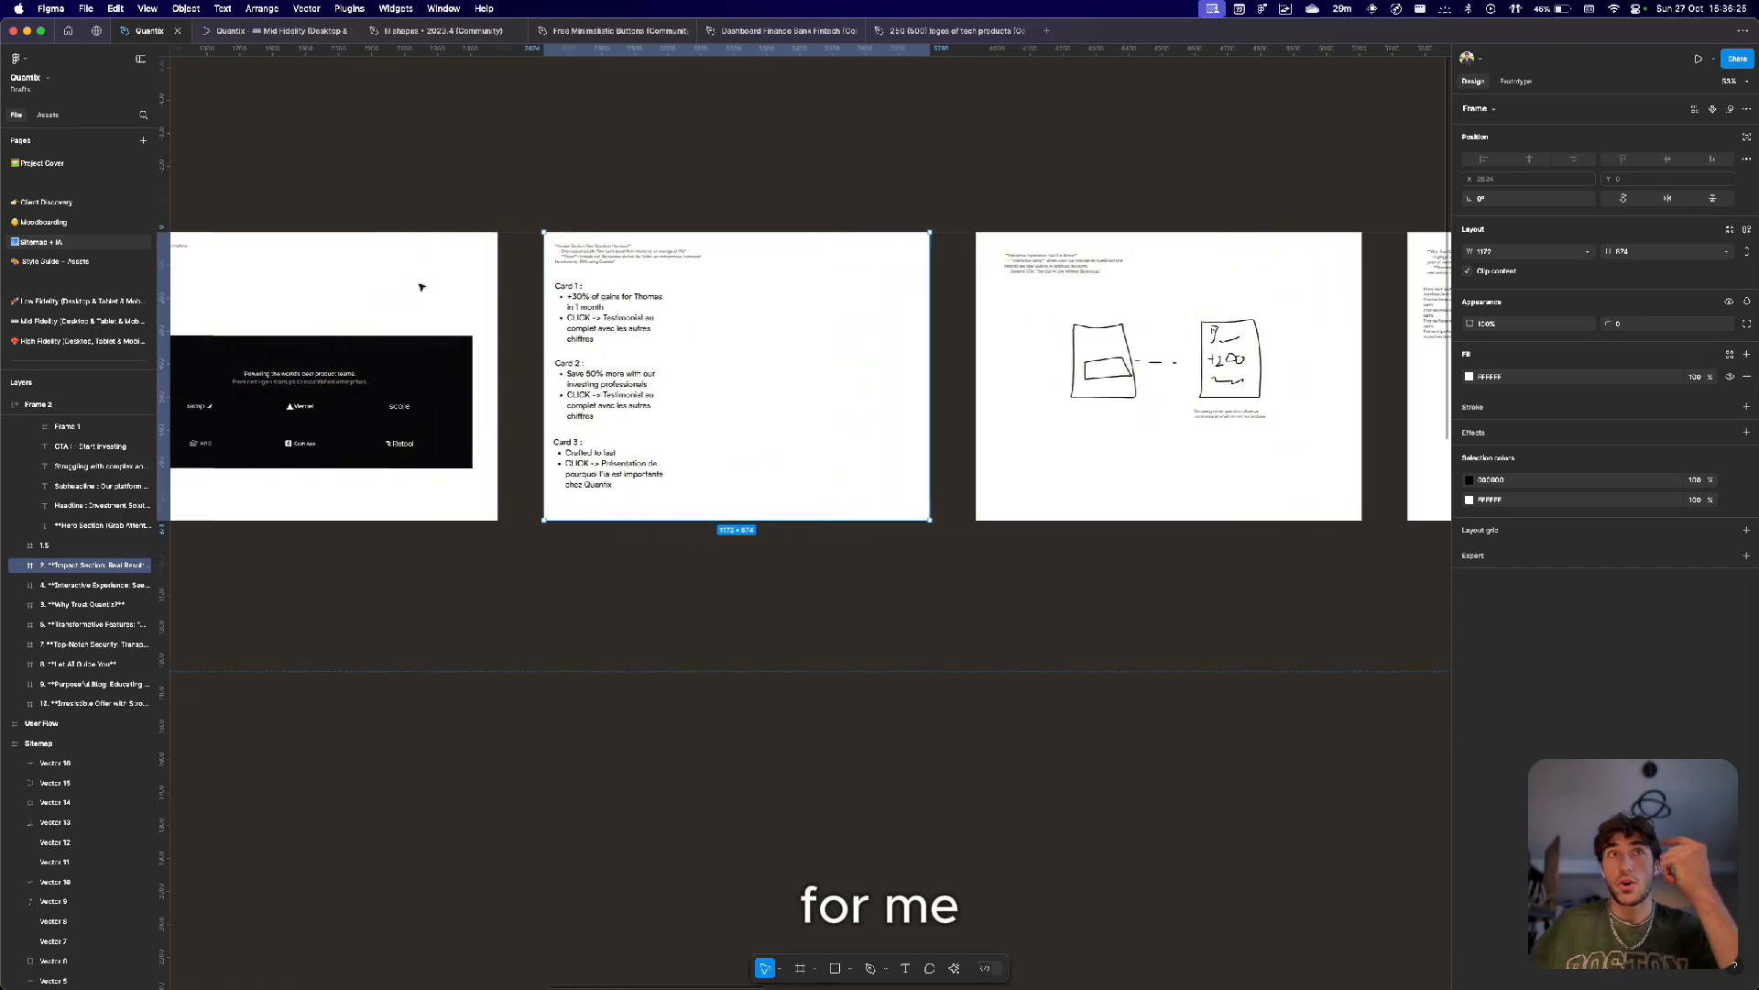
pyautogui.scroll(-5, 420, 287)
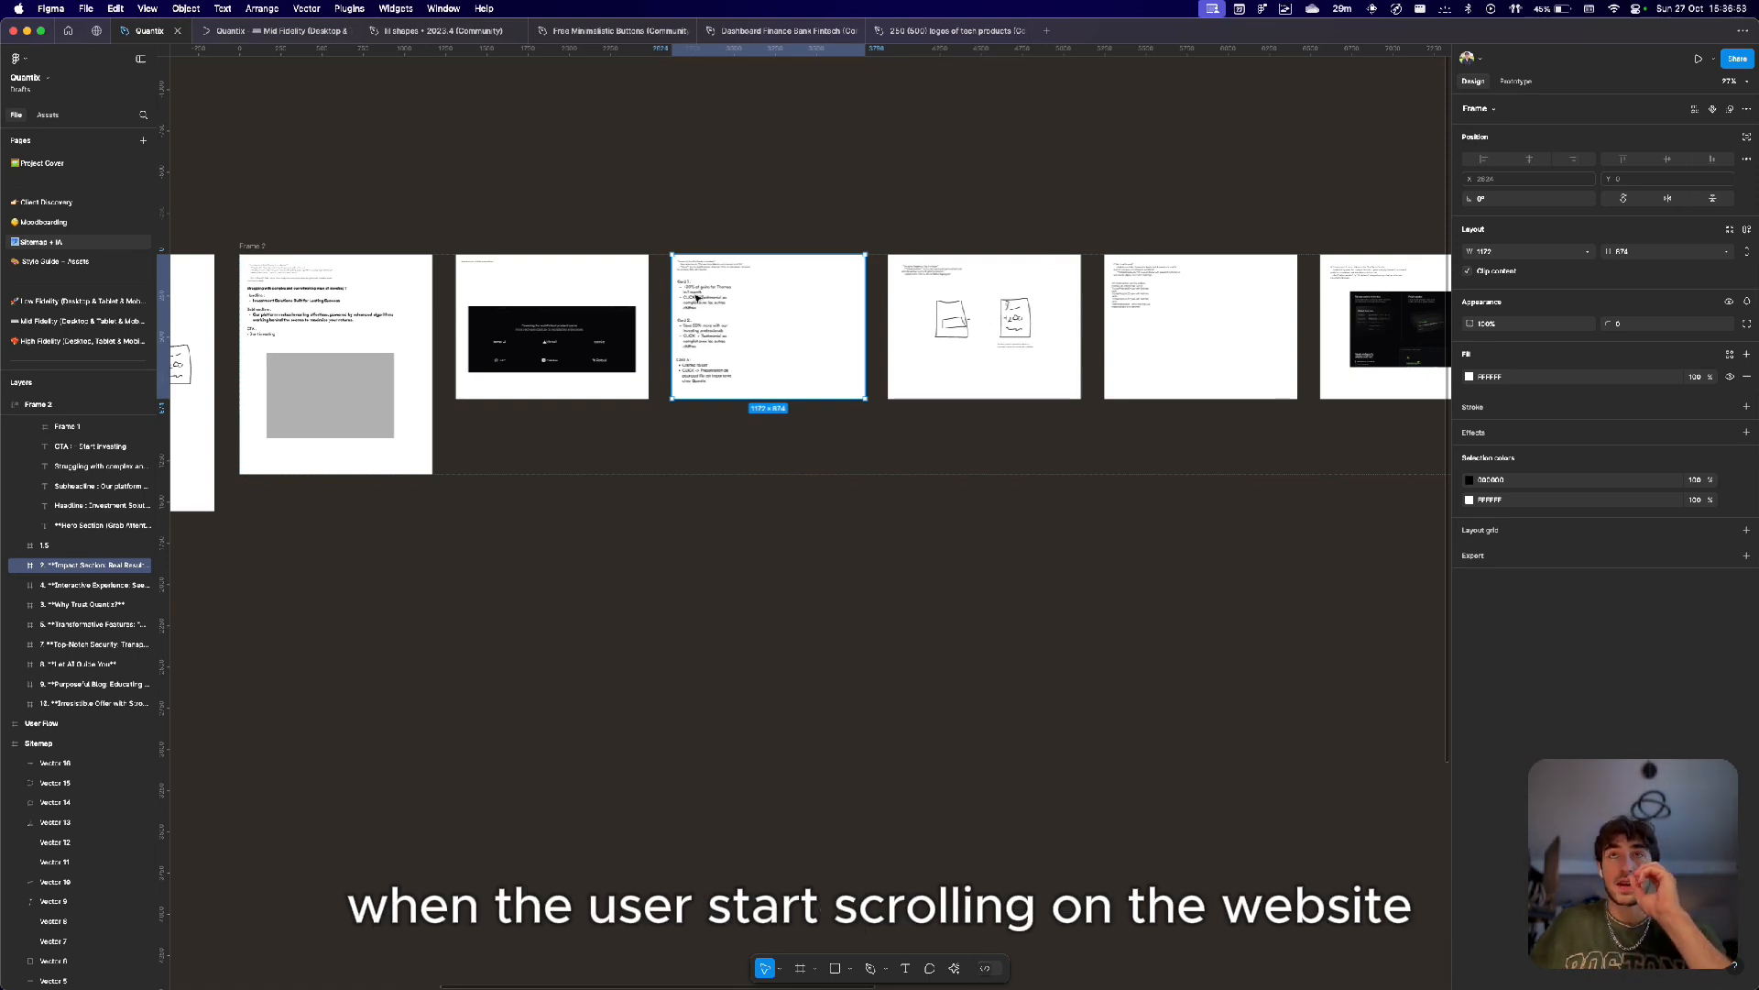
pyautogui.click(788, 232)
pyautogui.scroll(5, 788, 232)
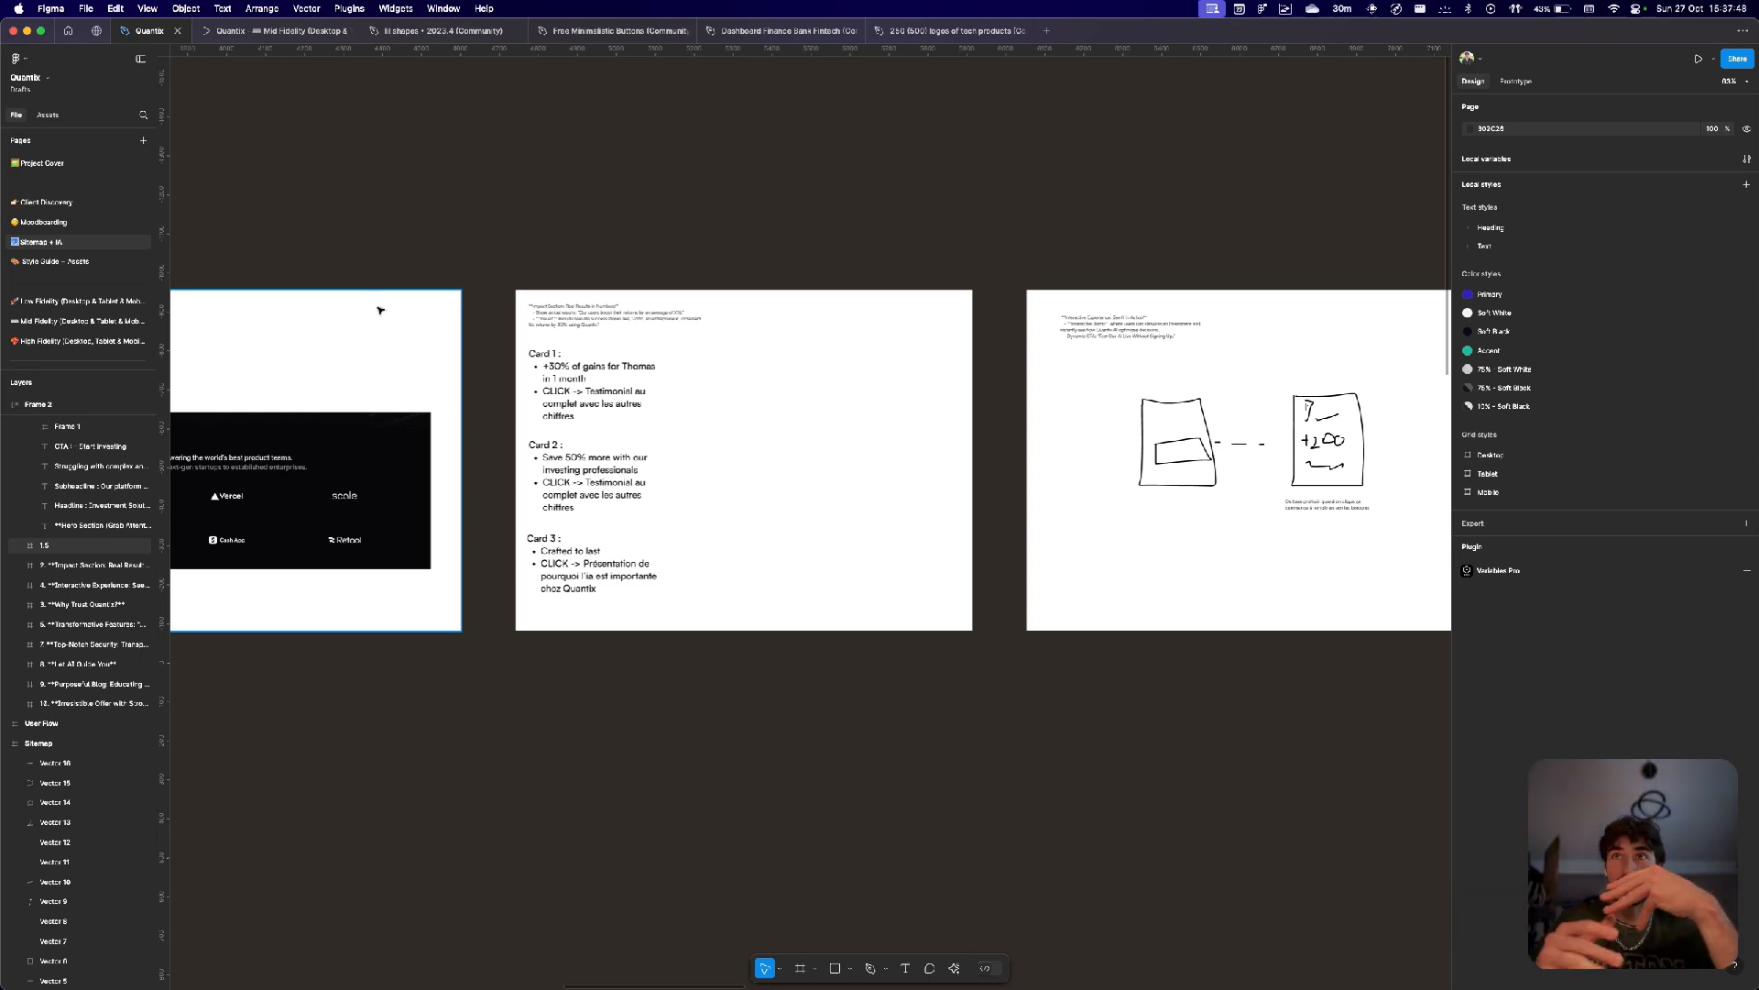
# Pan back along the row of section frames toward Frame 2.
pyautogui.click(503, 344)
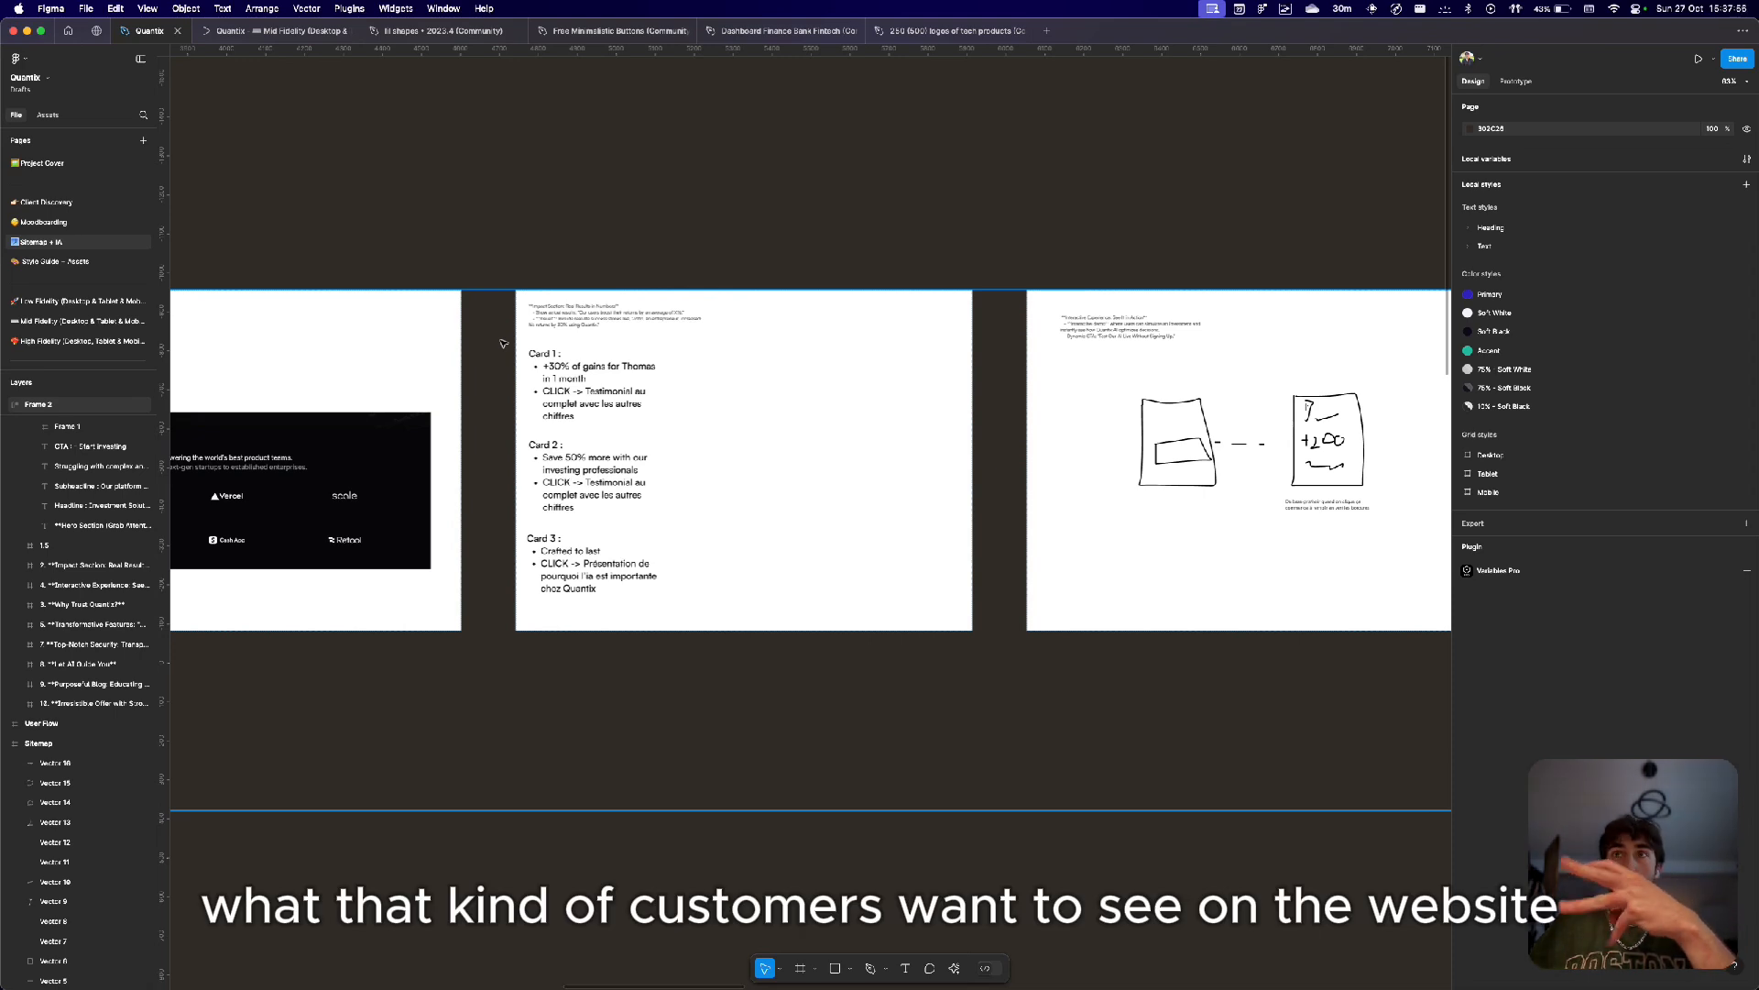
pyautogui.scroll(-5, 503, 343)
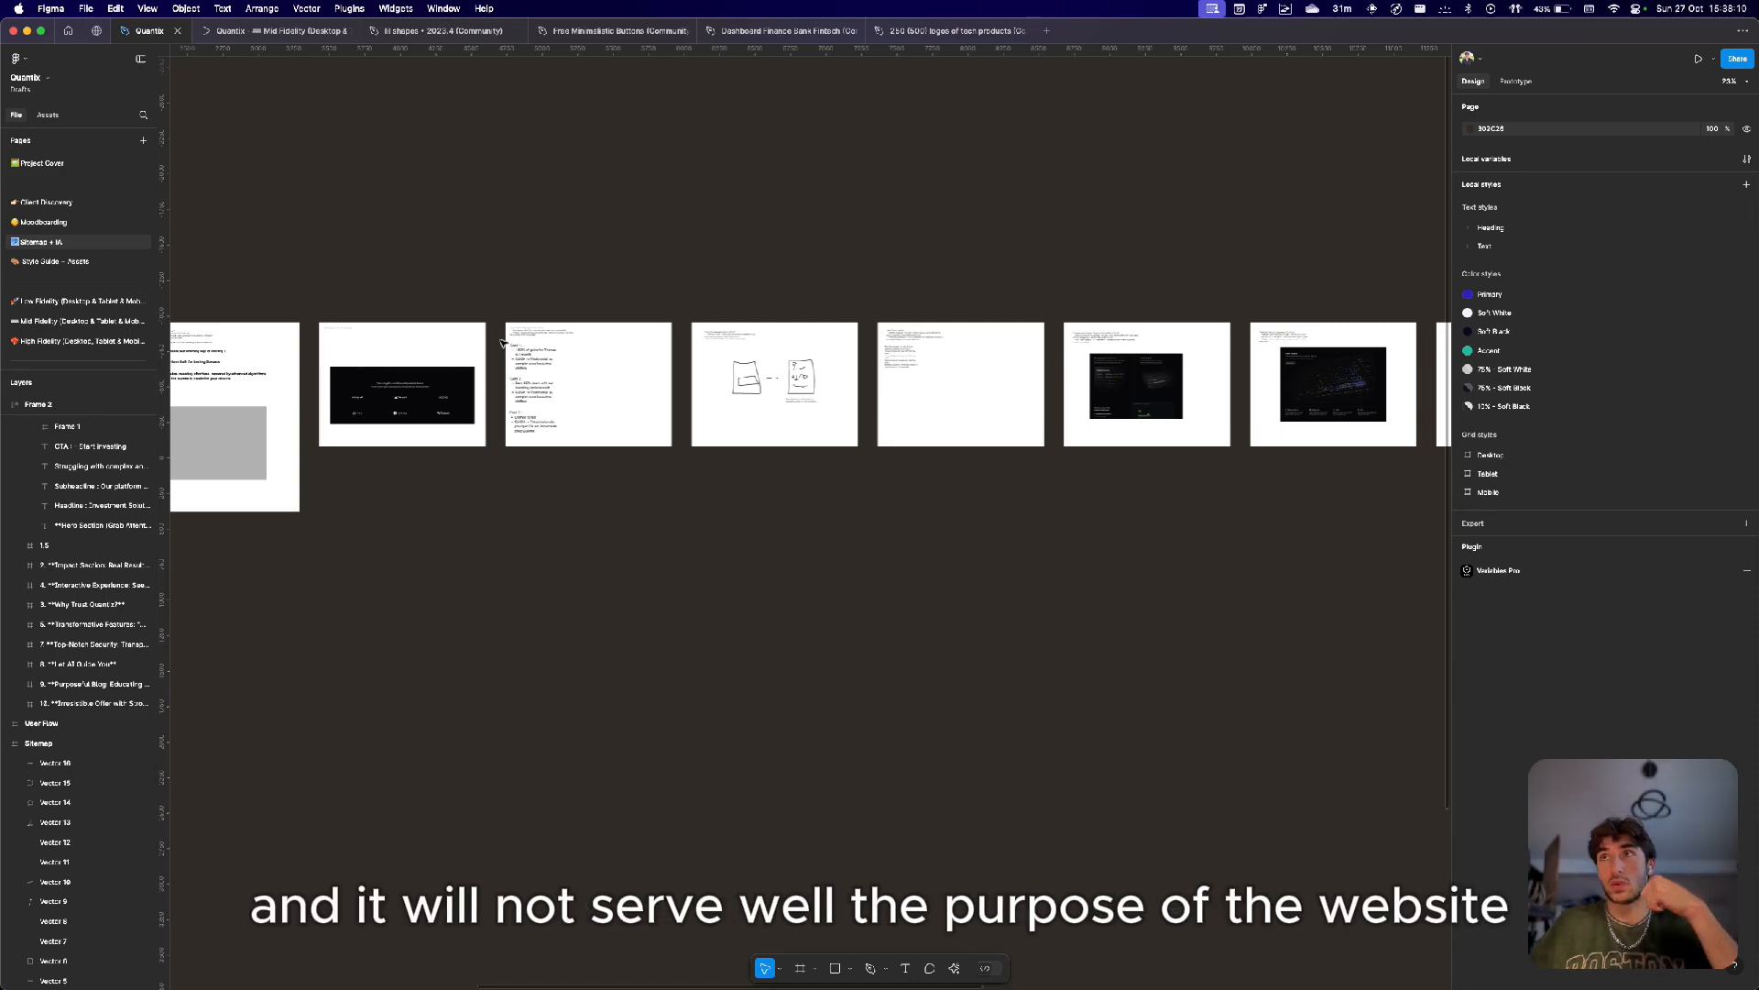
pyautogui.scroll(10, 577, 370)
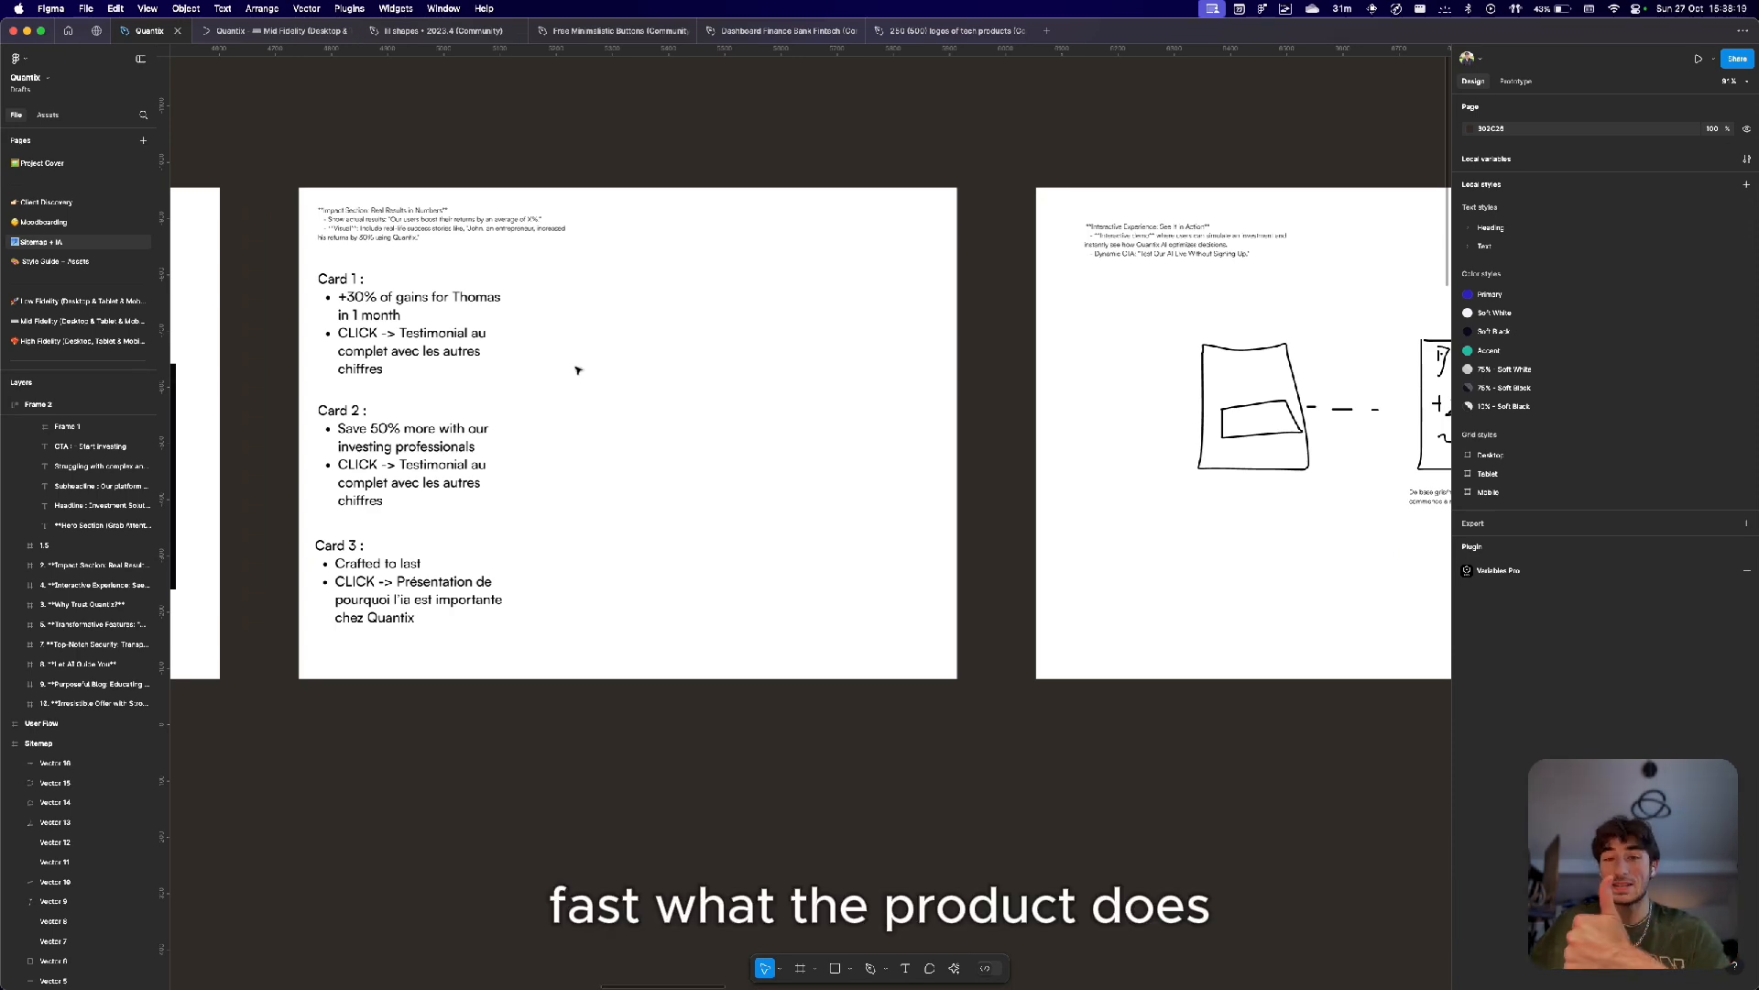
pyautogui.scroll(-5, 577, 369)
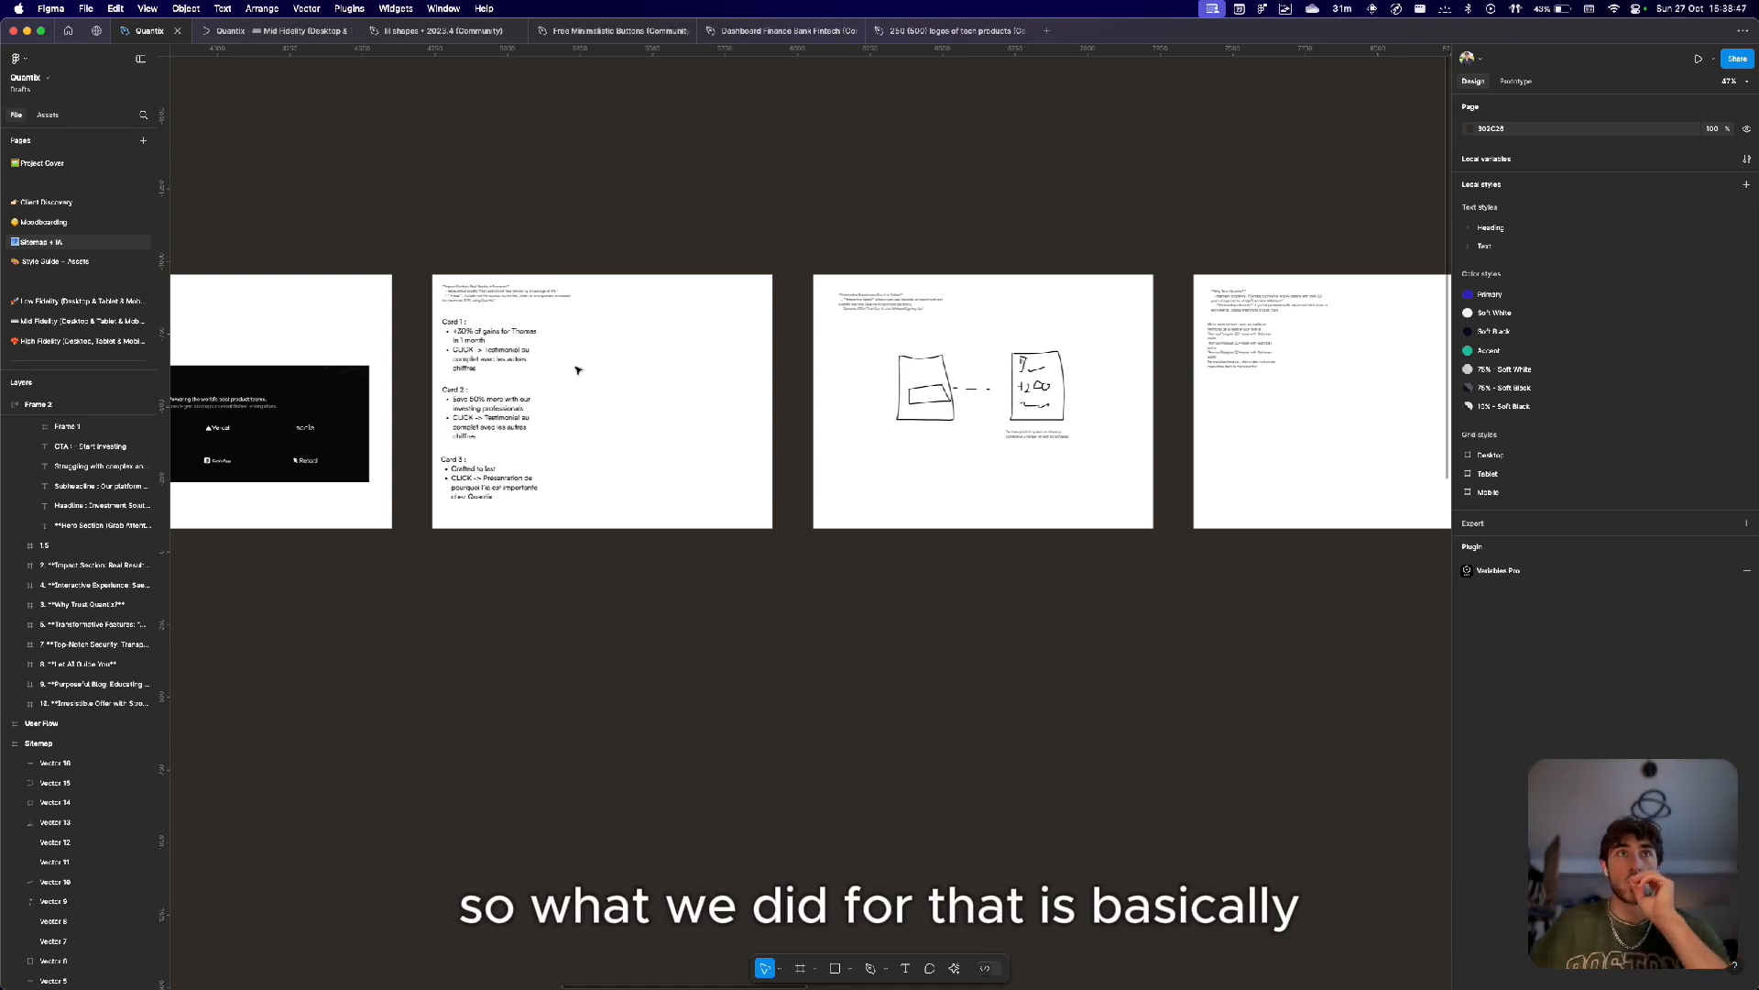
pyautogui.hscroll(-10, 577, 369)
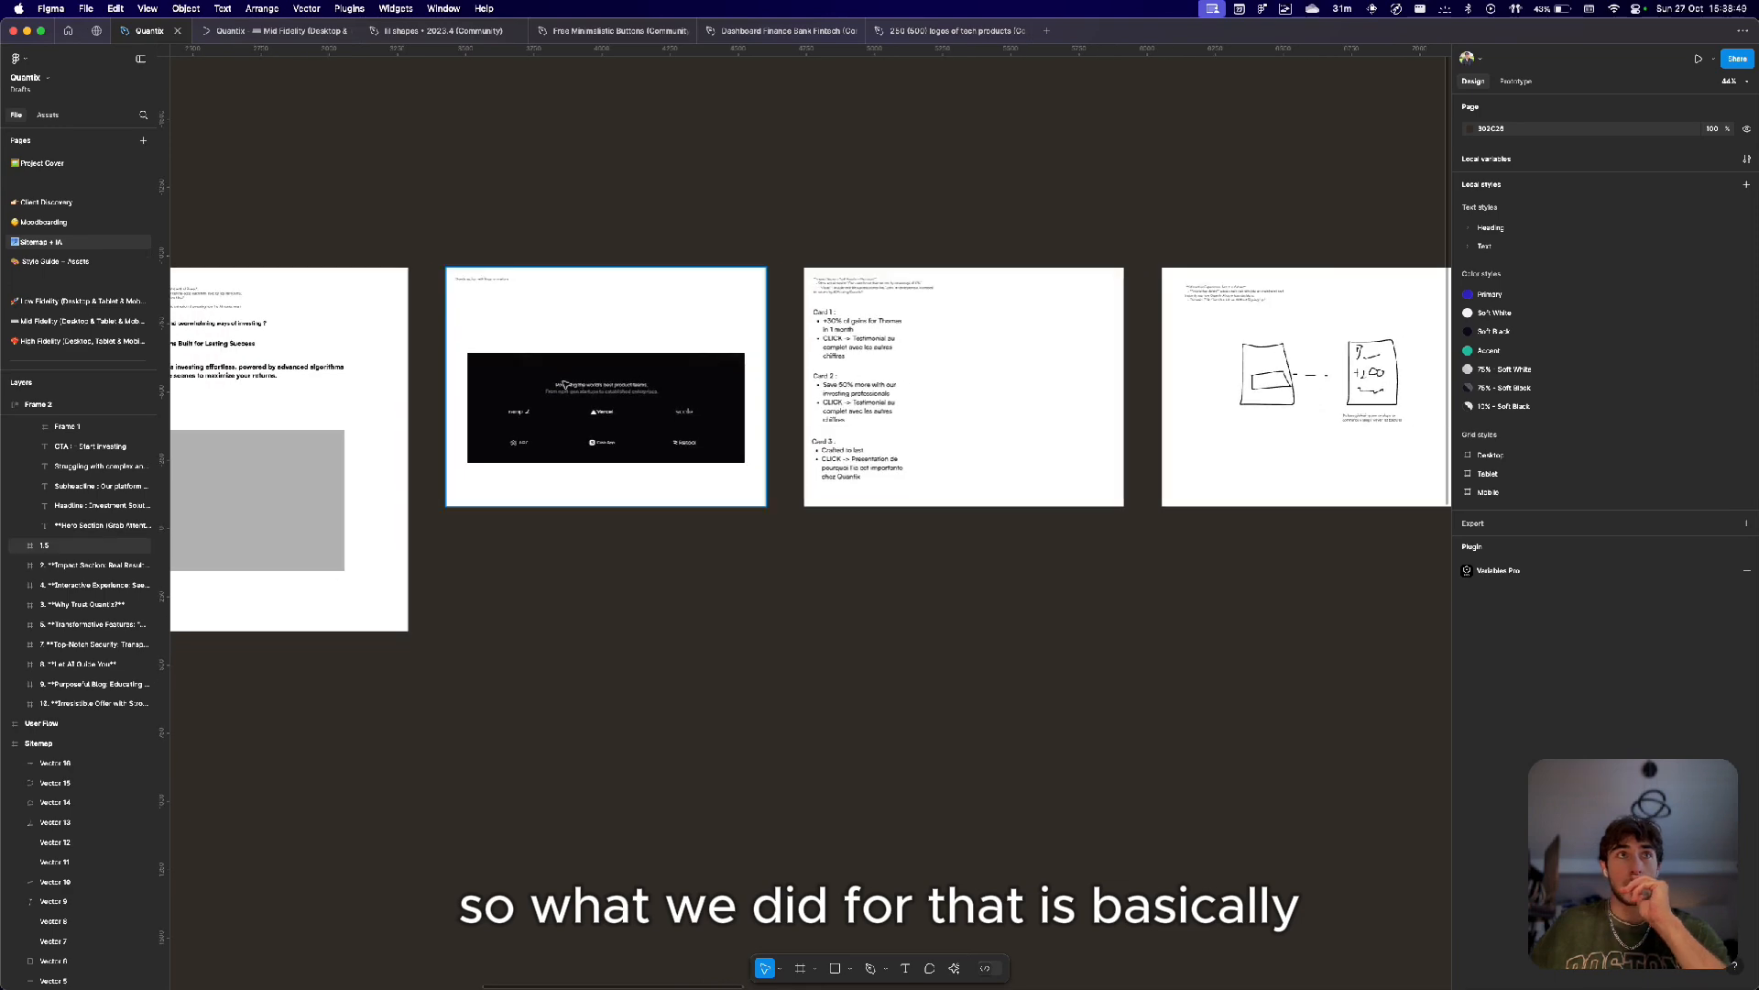
pyautogui.hscroll(-4, 440, 361)
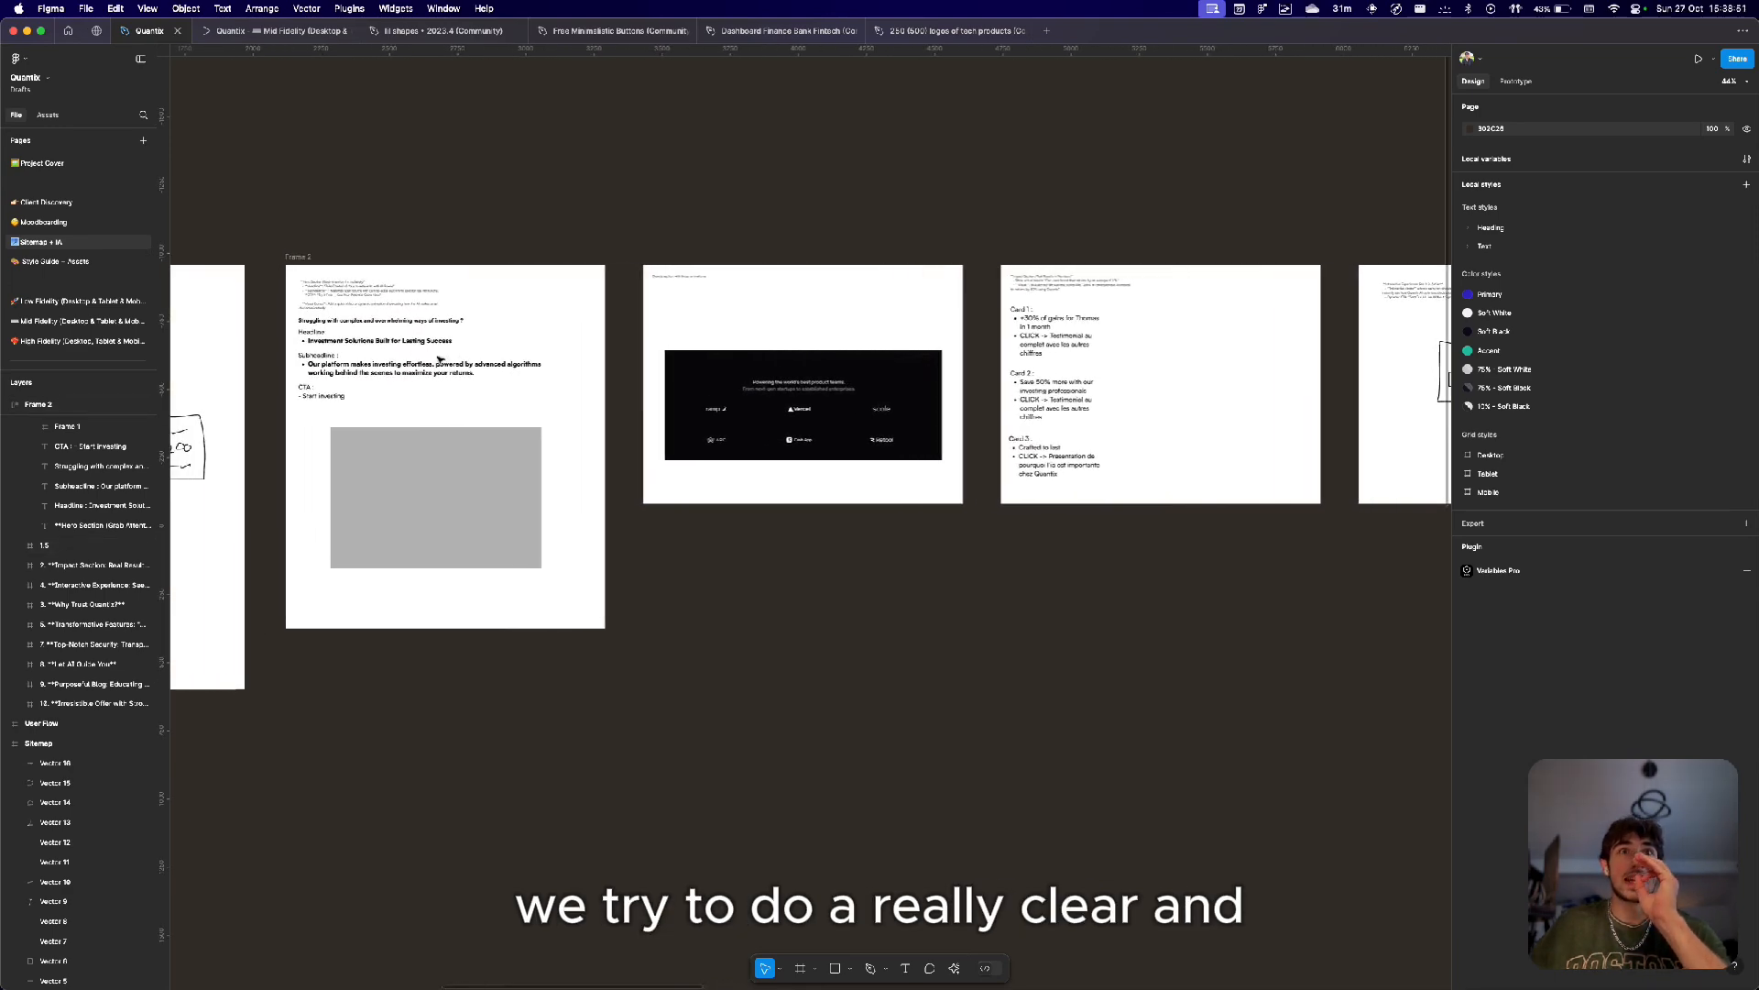
# Inspect the hero problem question, headline and subheadline texts in Frame 2.
pyautogui.click(440, 361)
pyautogui.scroll(5, 431, 357)
pyautogui.scroll(-4, 412, 348)
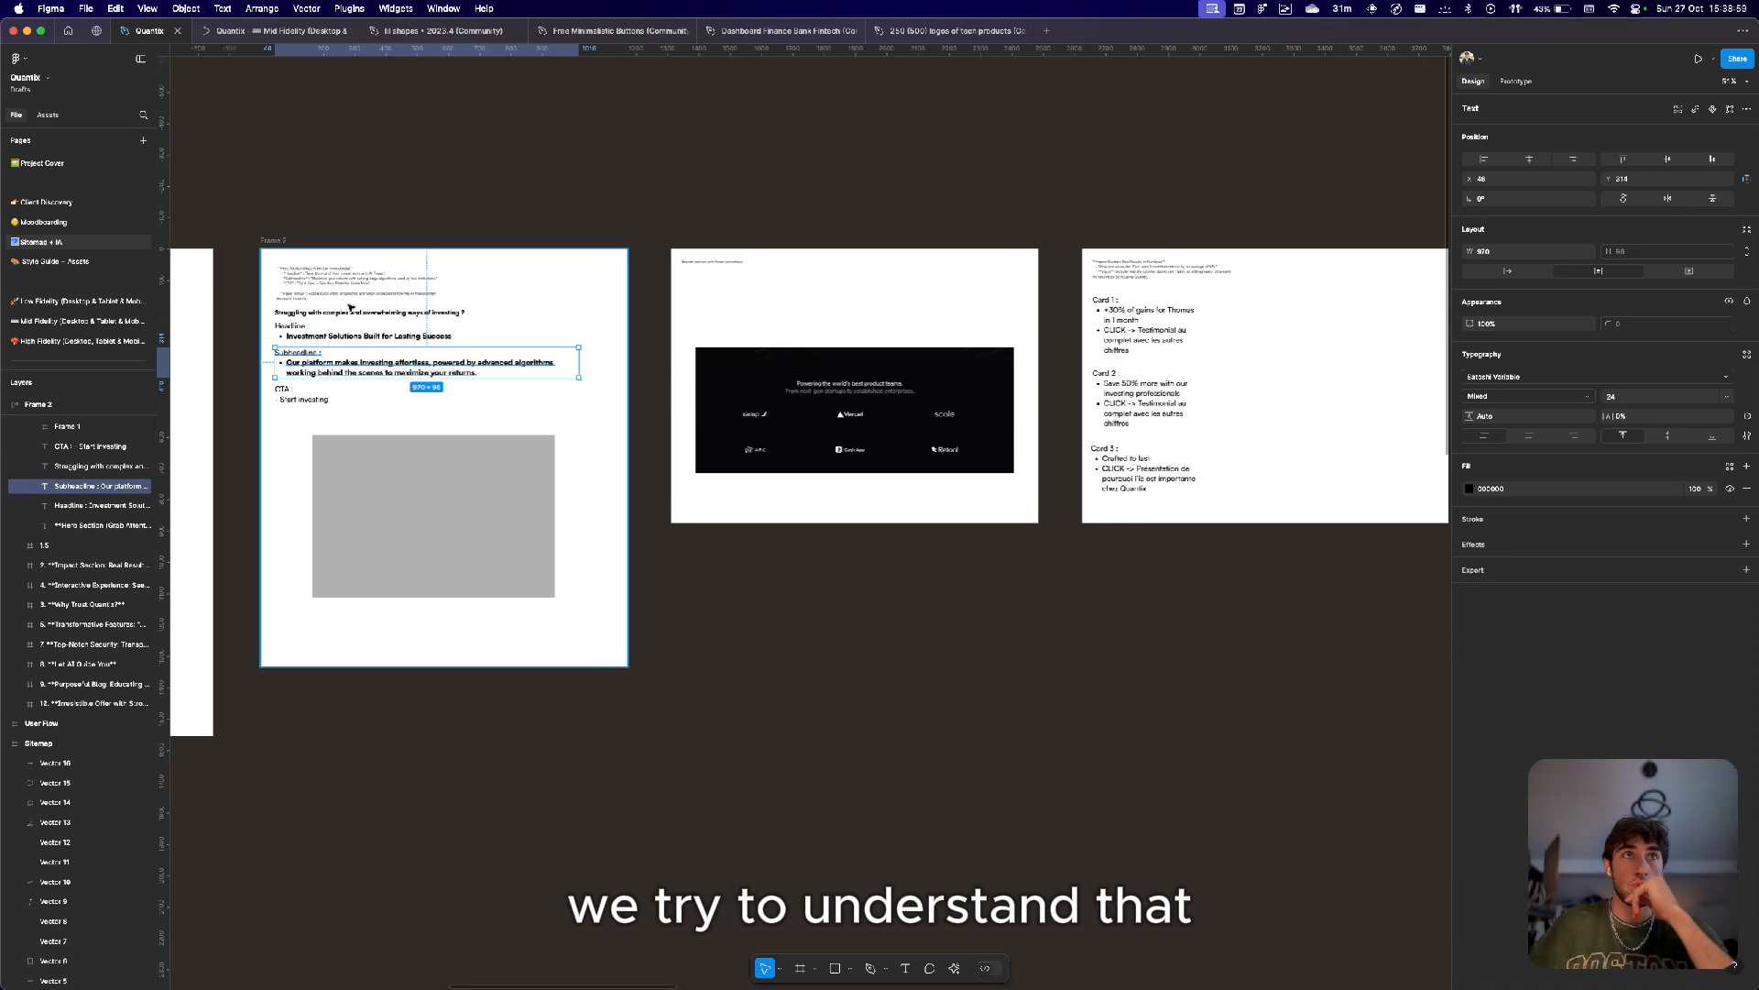
pyautogui.scroll(4, 349, 306)
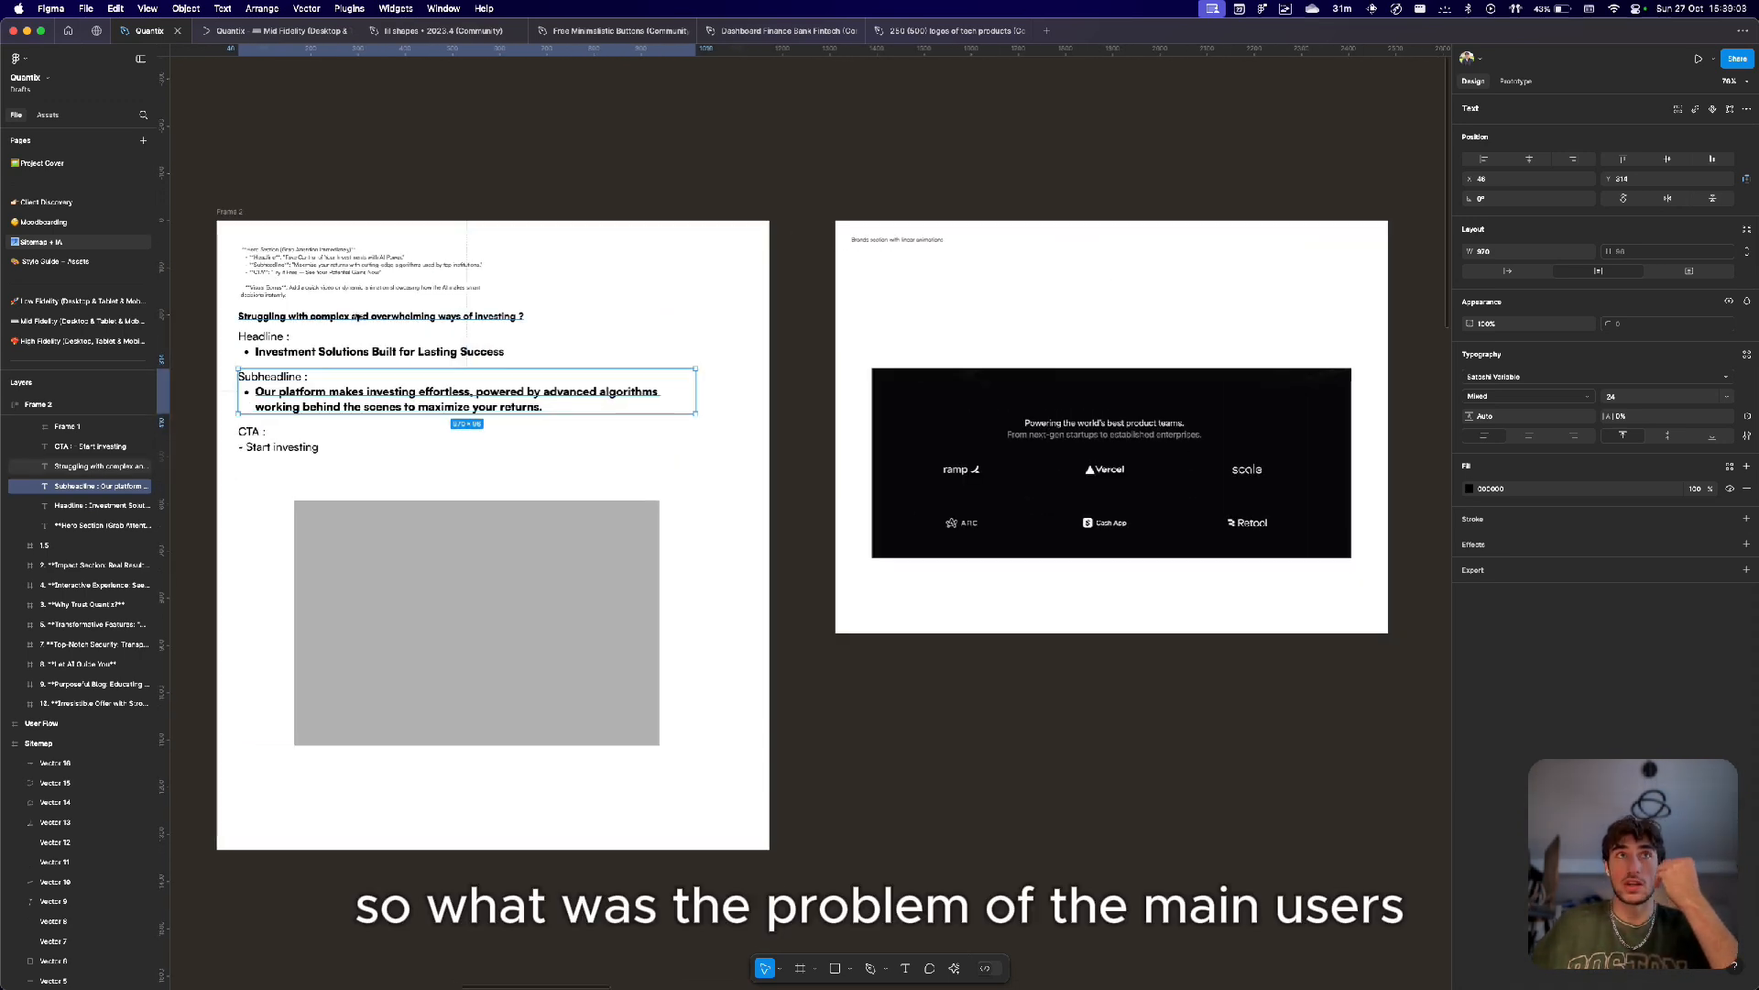
pyautogui.scroll(5, 358, 316)
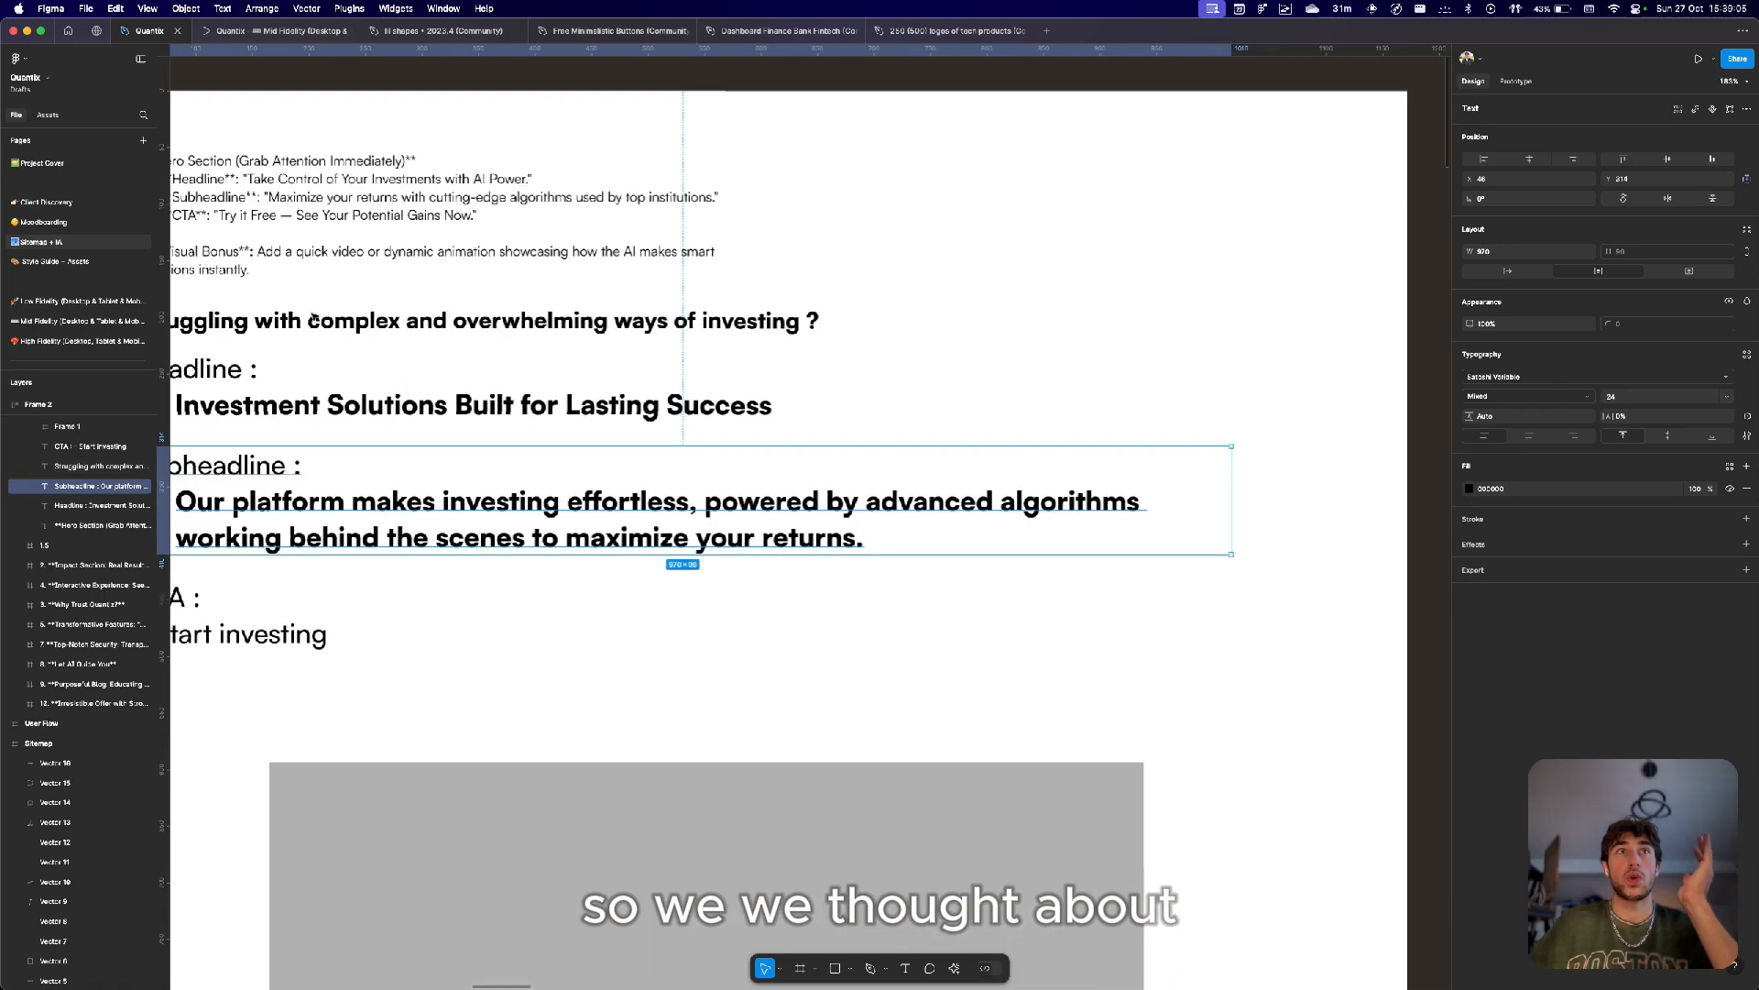
pyautogui.hscroll(-5, 312, 318)
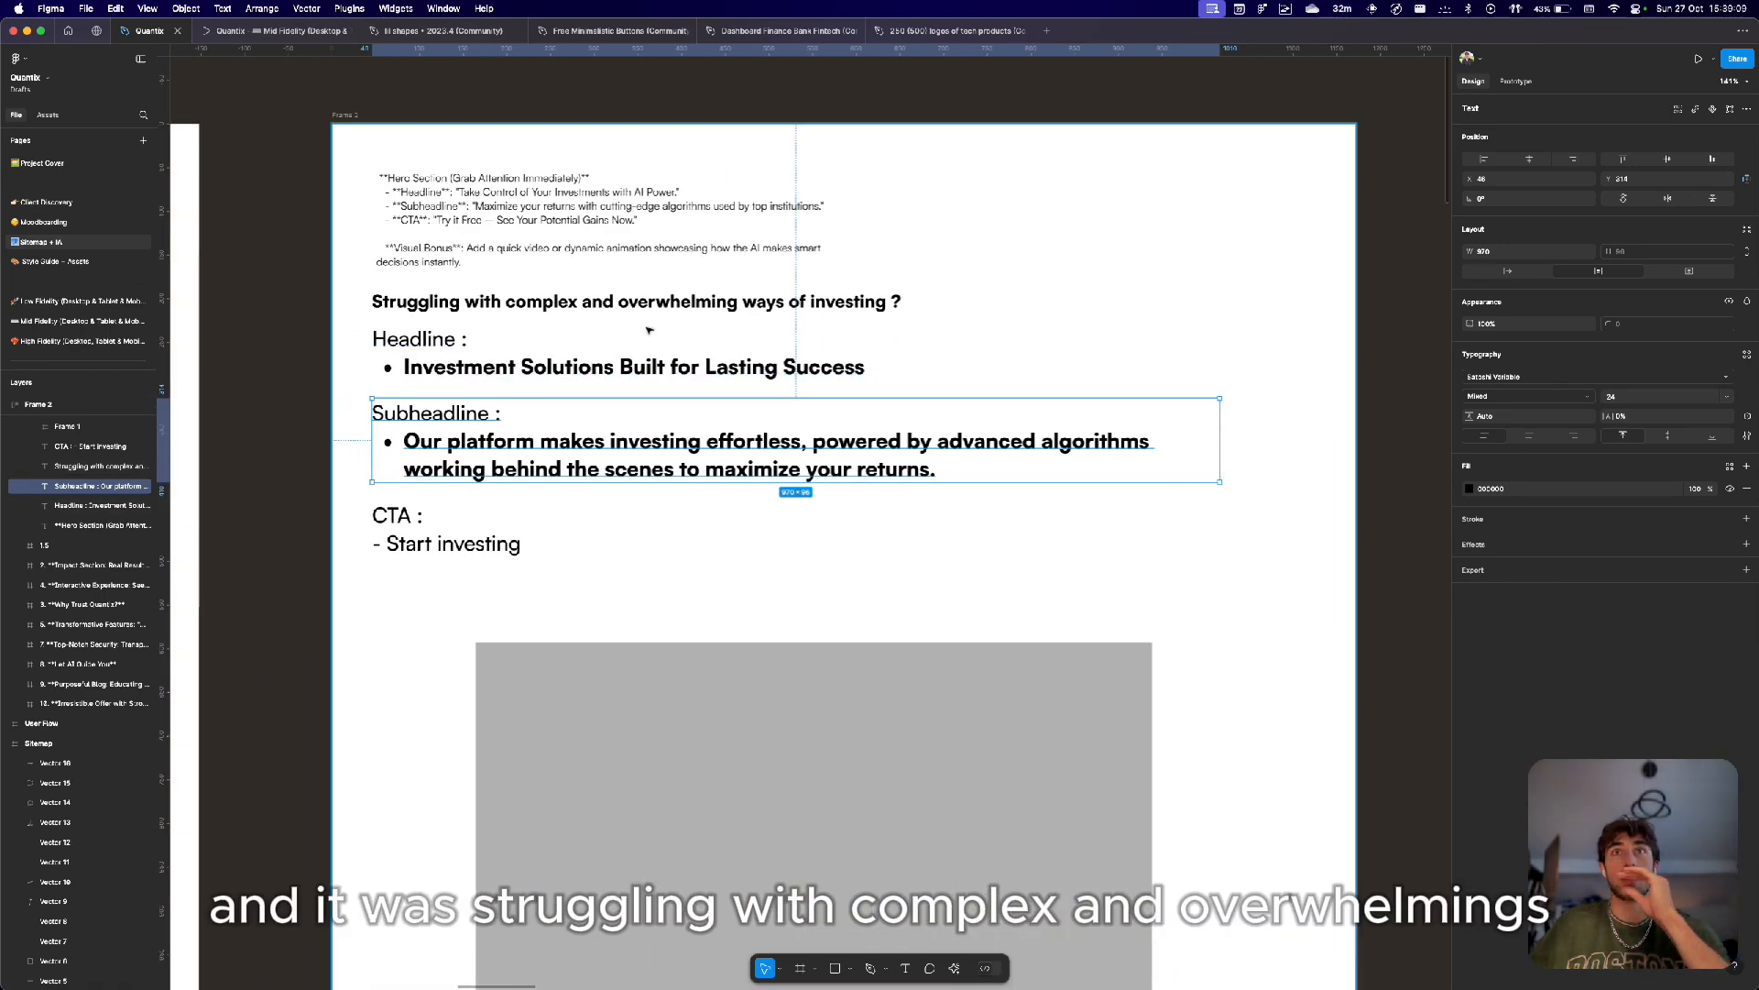
pyautogui.click(803, 310)
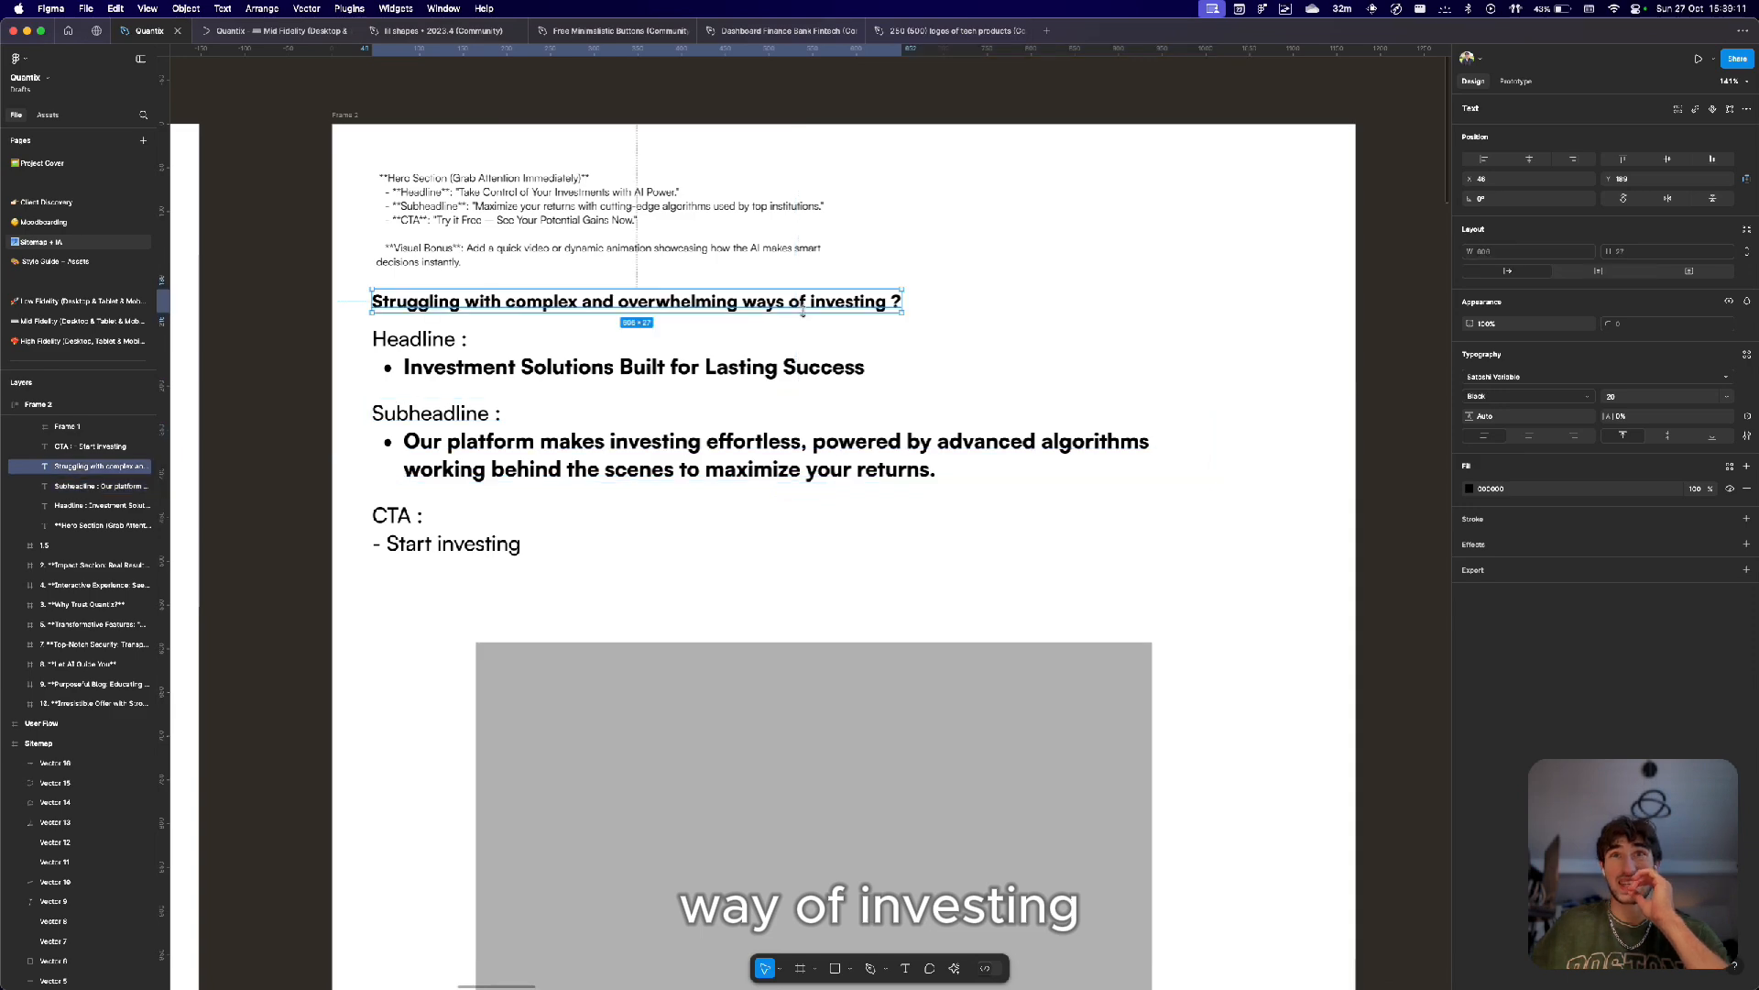
pyautogui.scroll(-5, 803, 312)
pyautogui.click(765, 316)
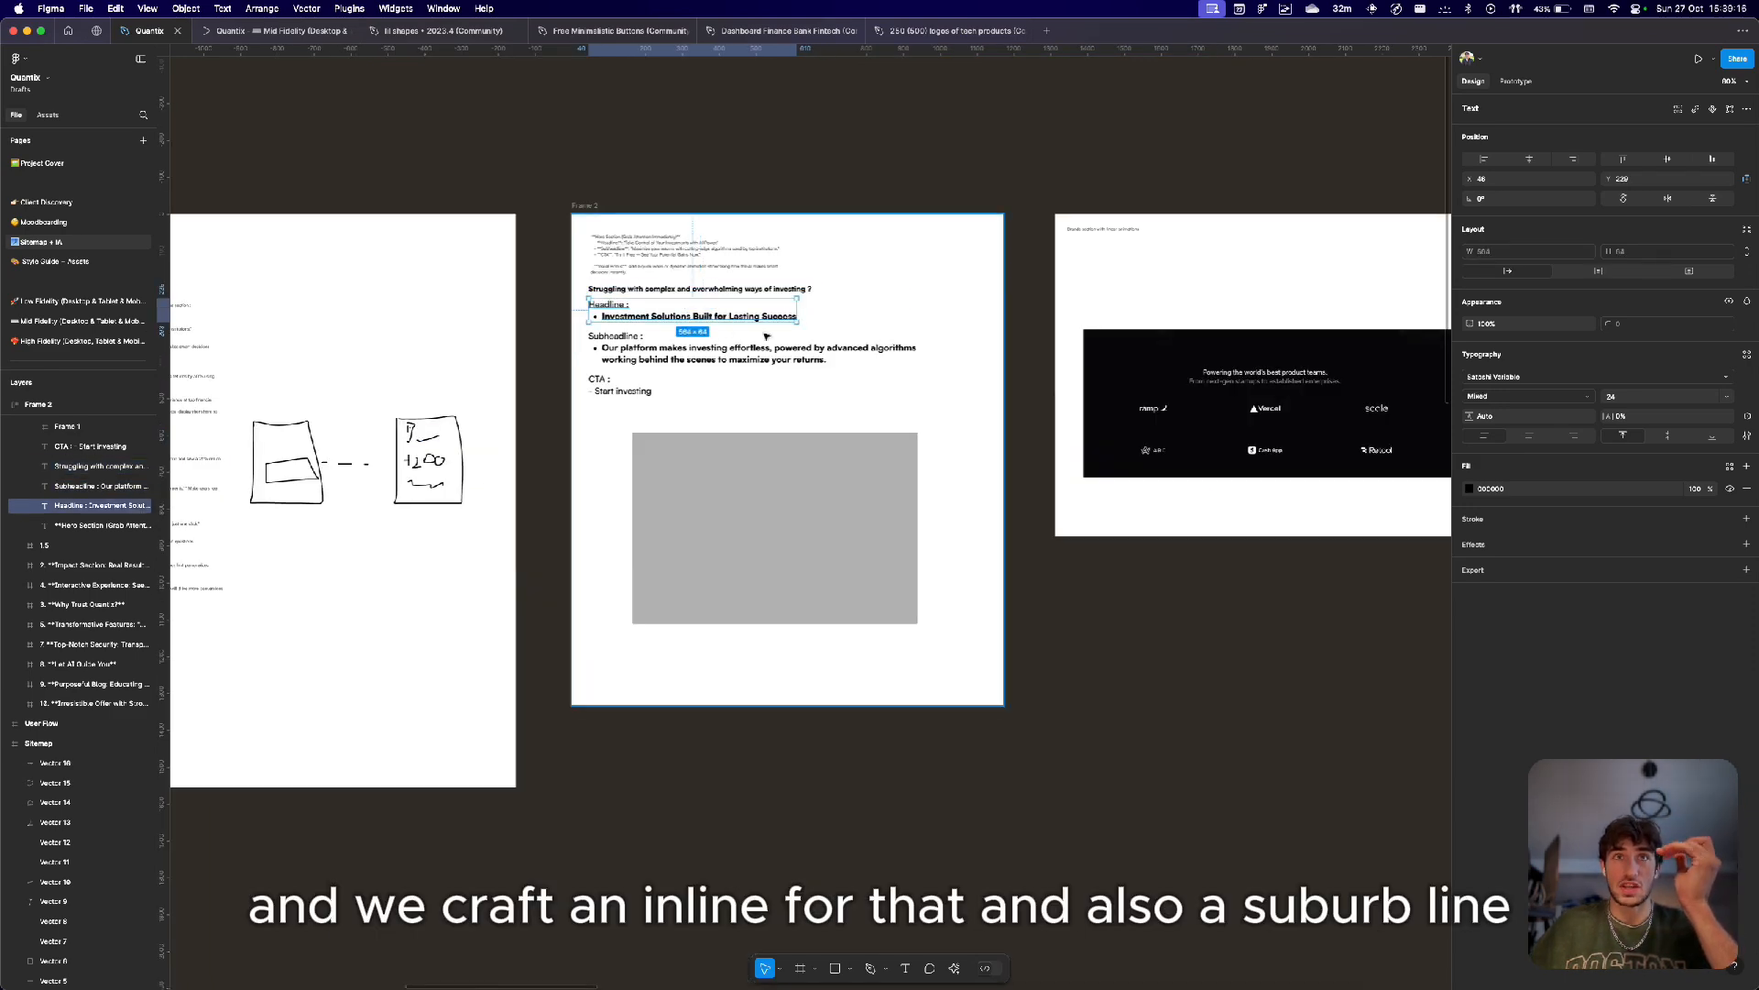
pyautogui.click(768, 349)
# Select the brands section frame and its logo image to review the partner brands content.
pyautogui.hscroll(10, 779, 351)
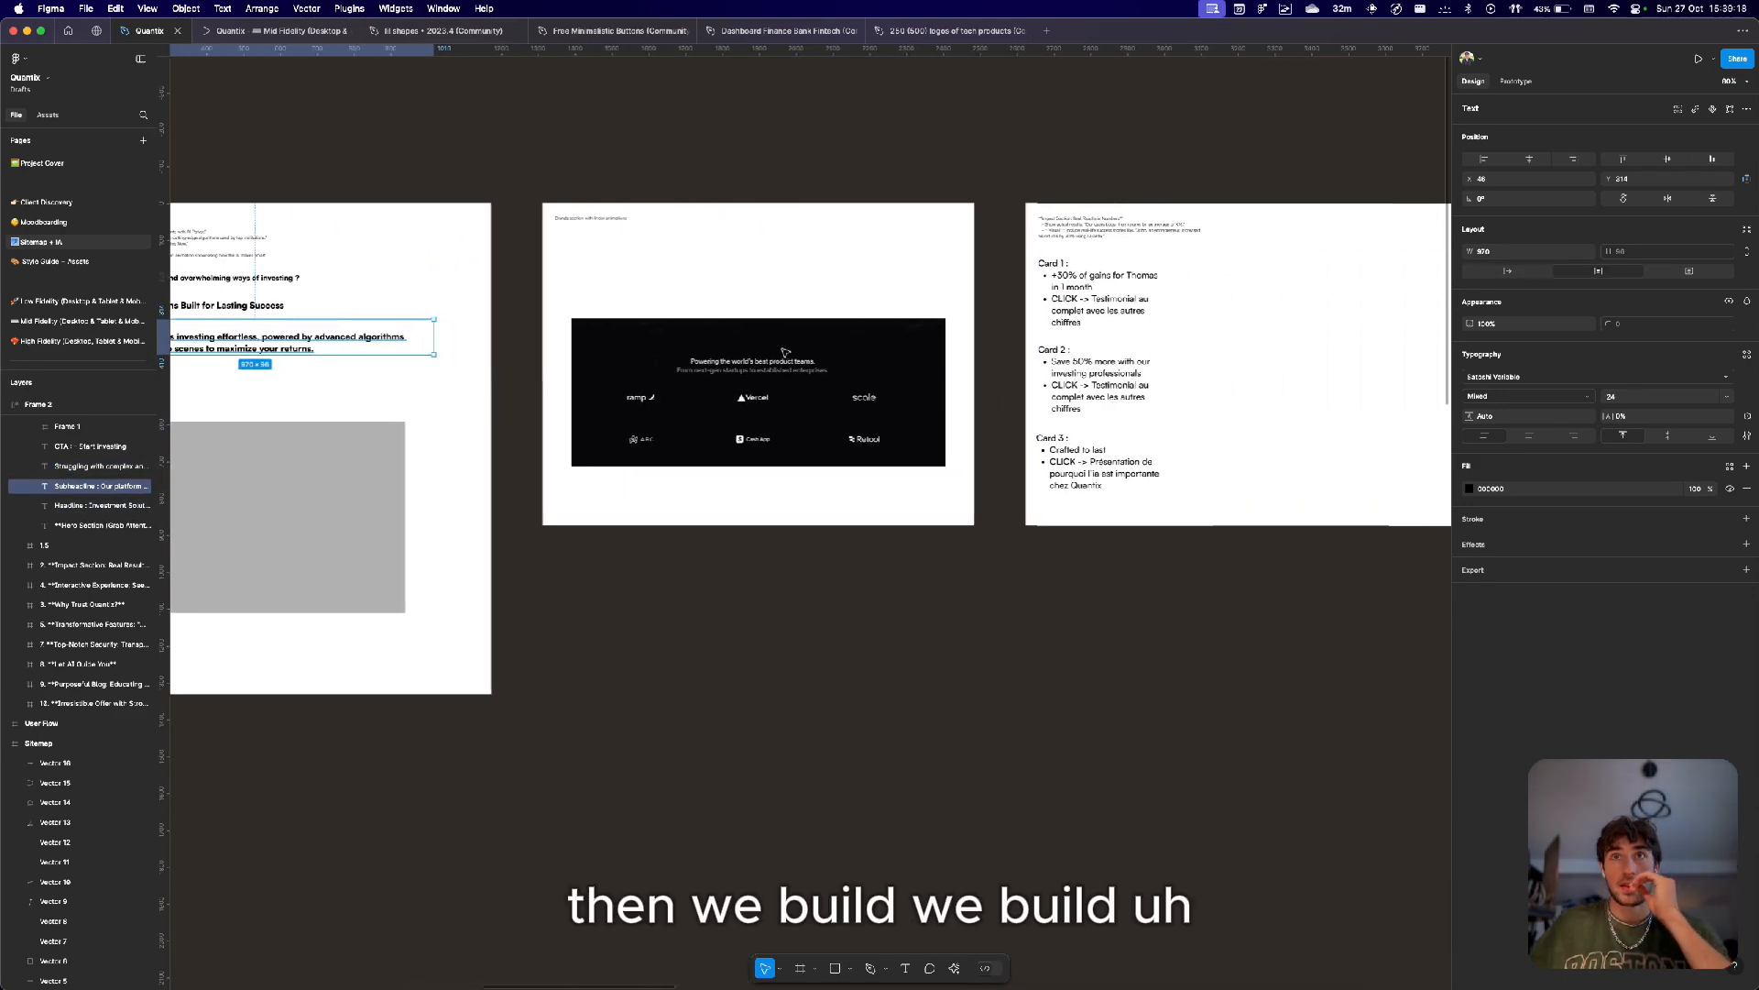
pyautogui.hscroll(2, 785, 351)
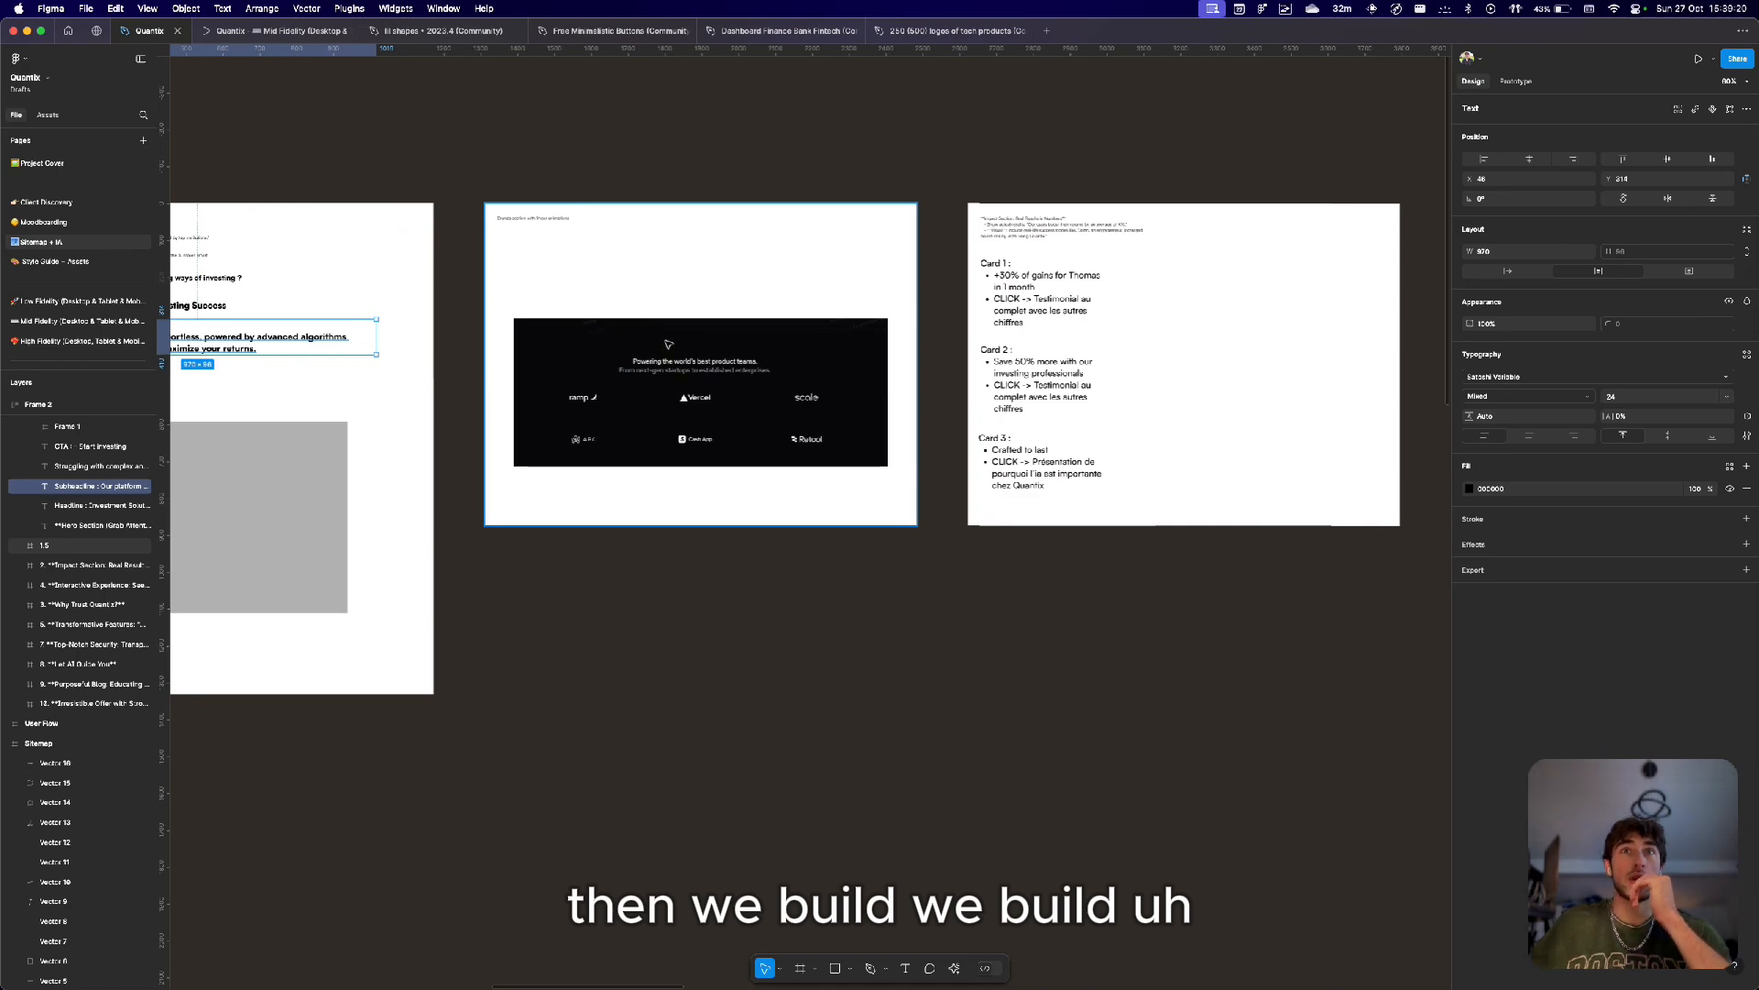
pyautogui.click(668, 344)
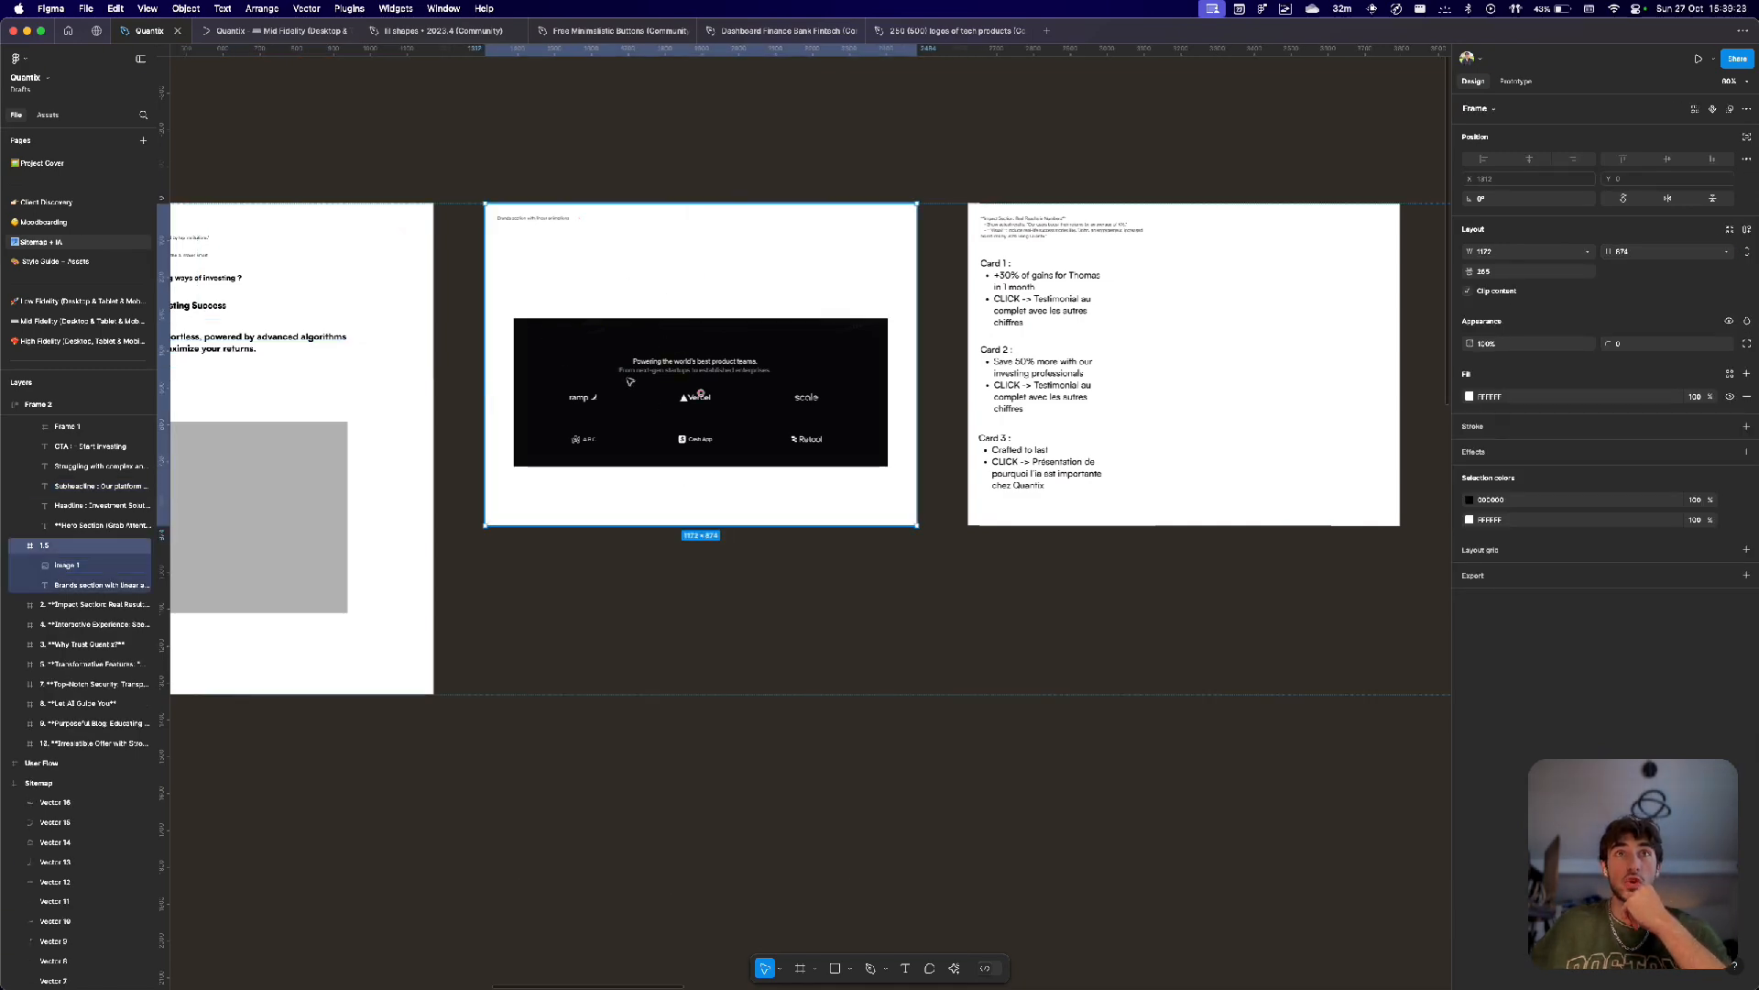
pyautogui.click(630, 381)
pyautogui.scroll(3, 710, 396)
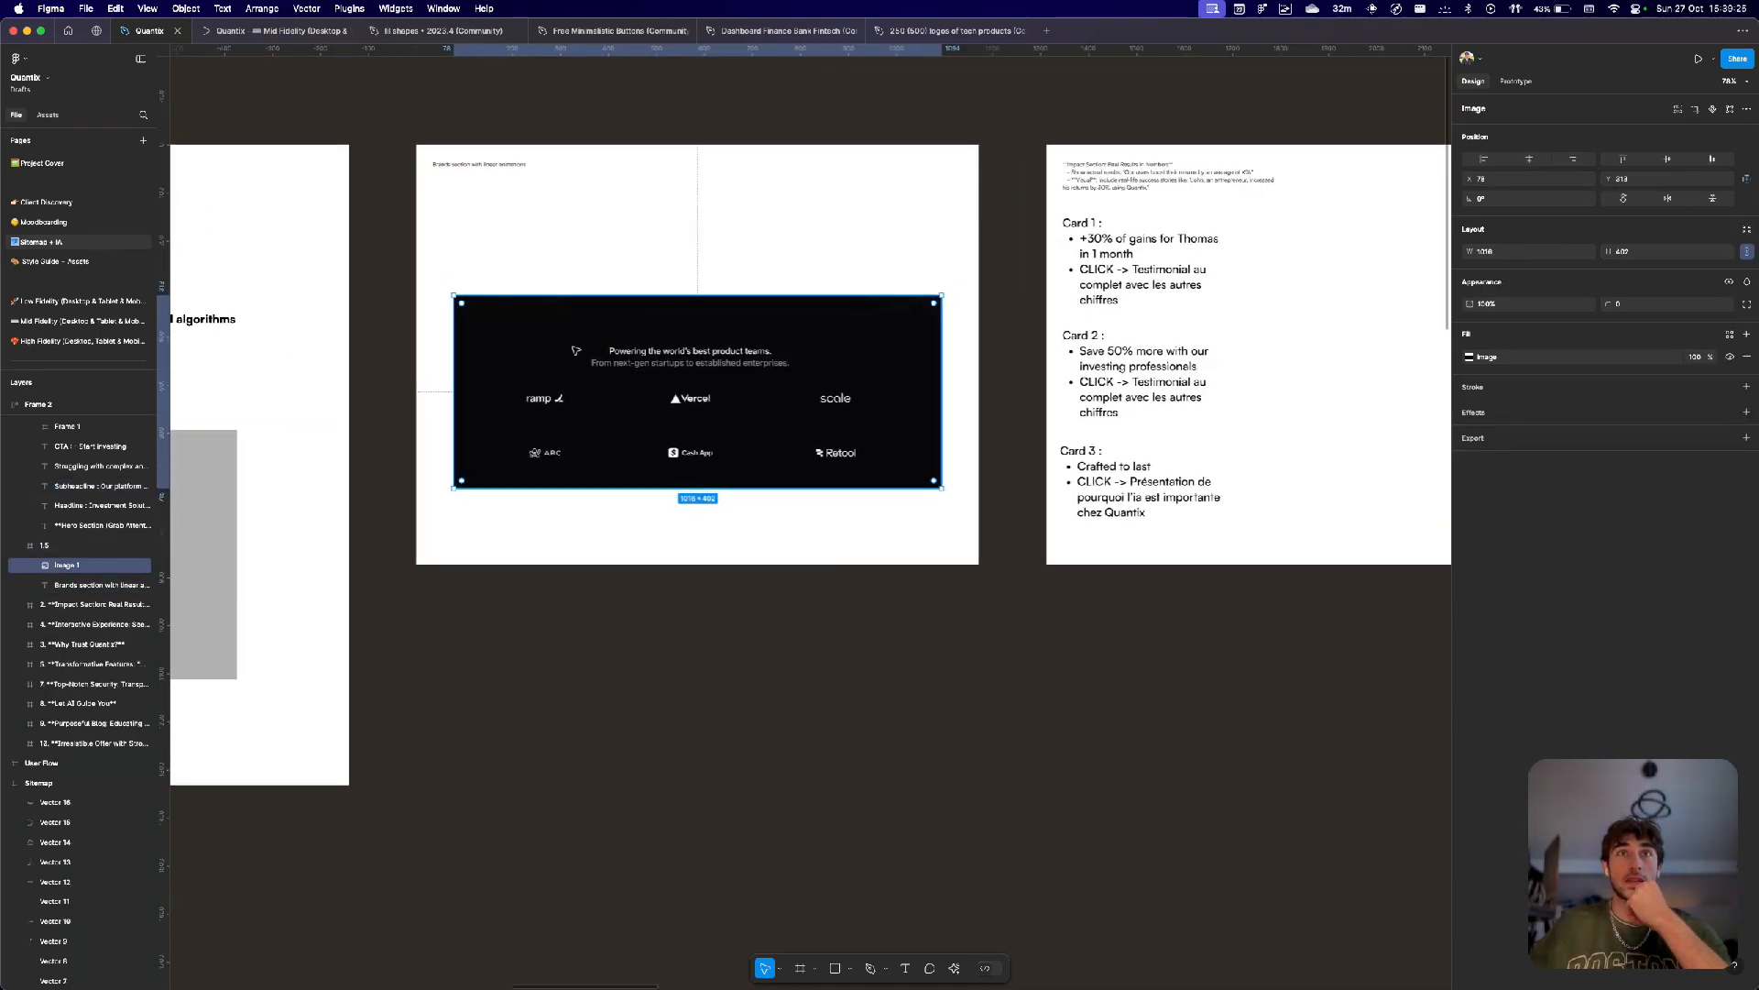
pyautogui.moveTo(492, 346); pyautogui.dragTo(913, 483)
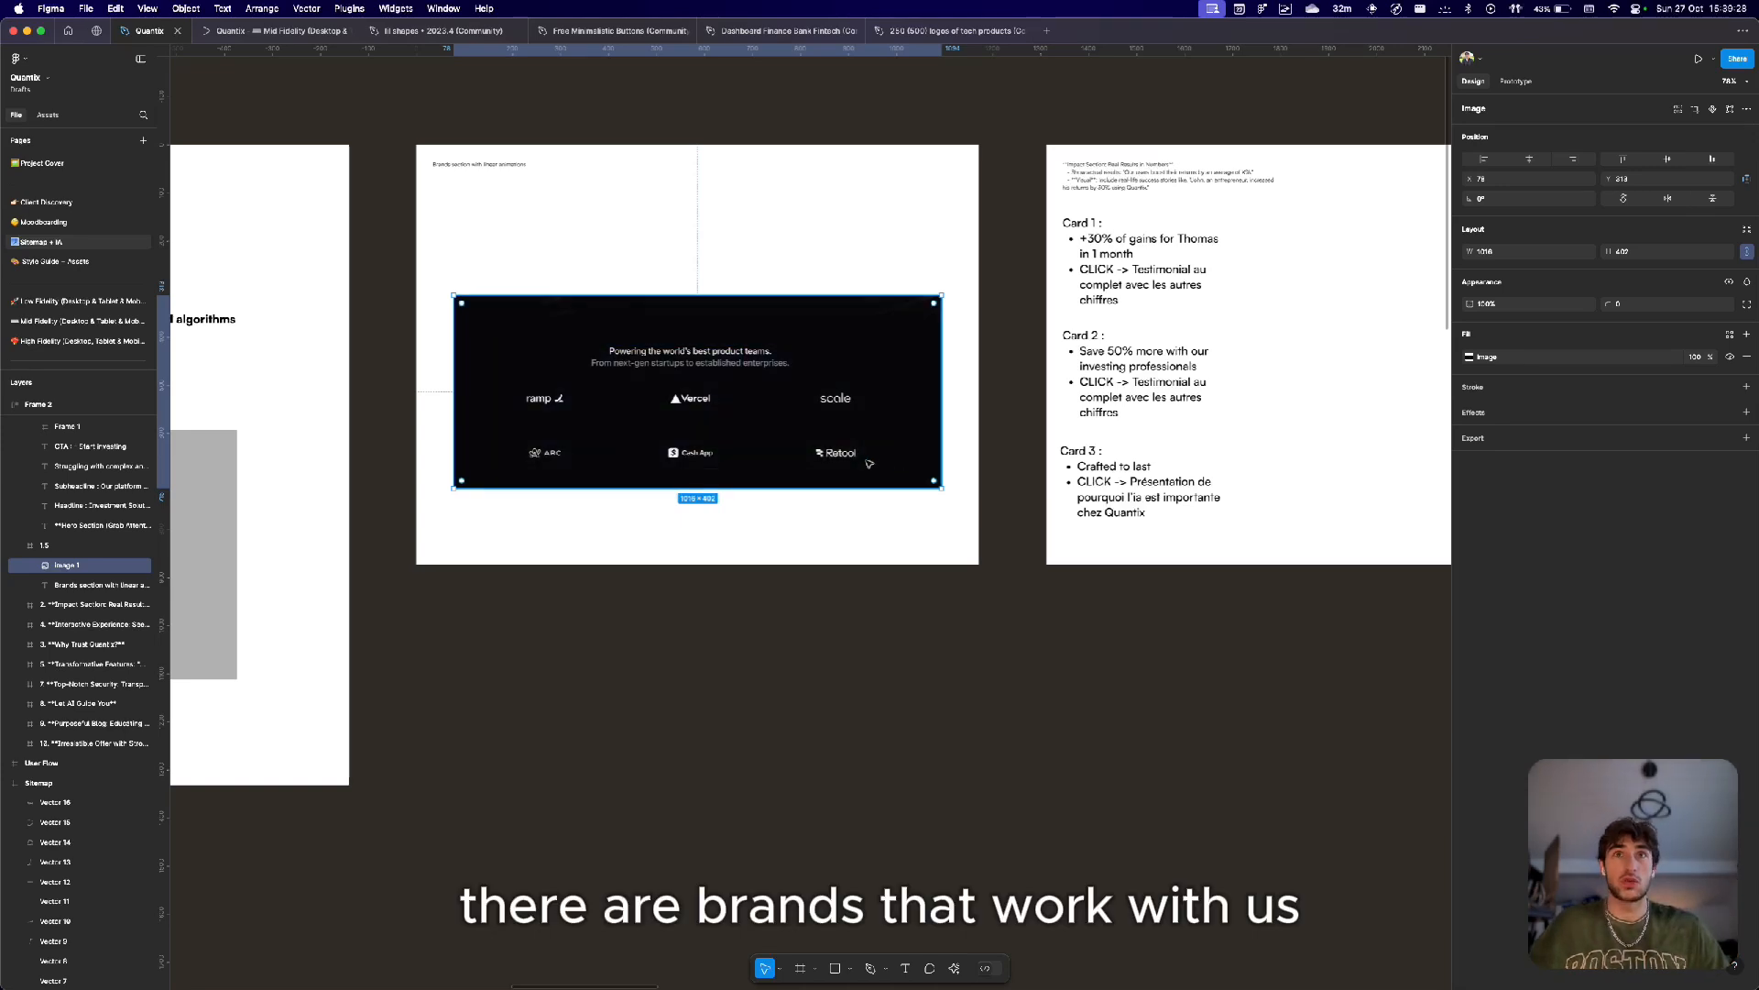
# Open the Mid Fidelity page and select the partner logos frame beside the desktop layout.
pyautogui.click(64, 300)
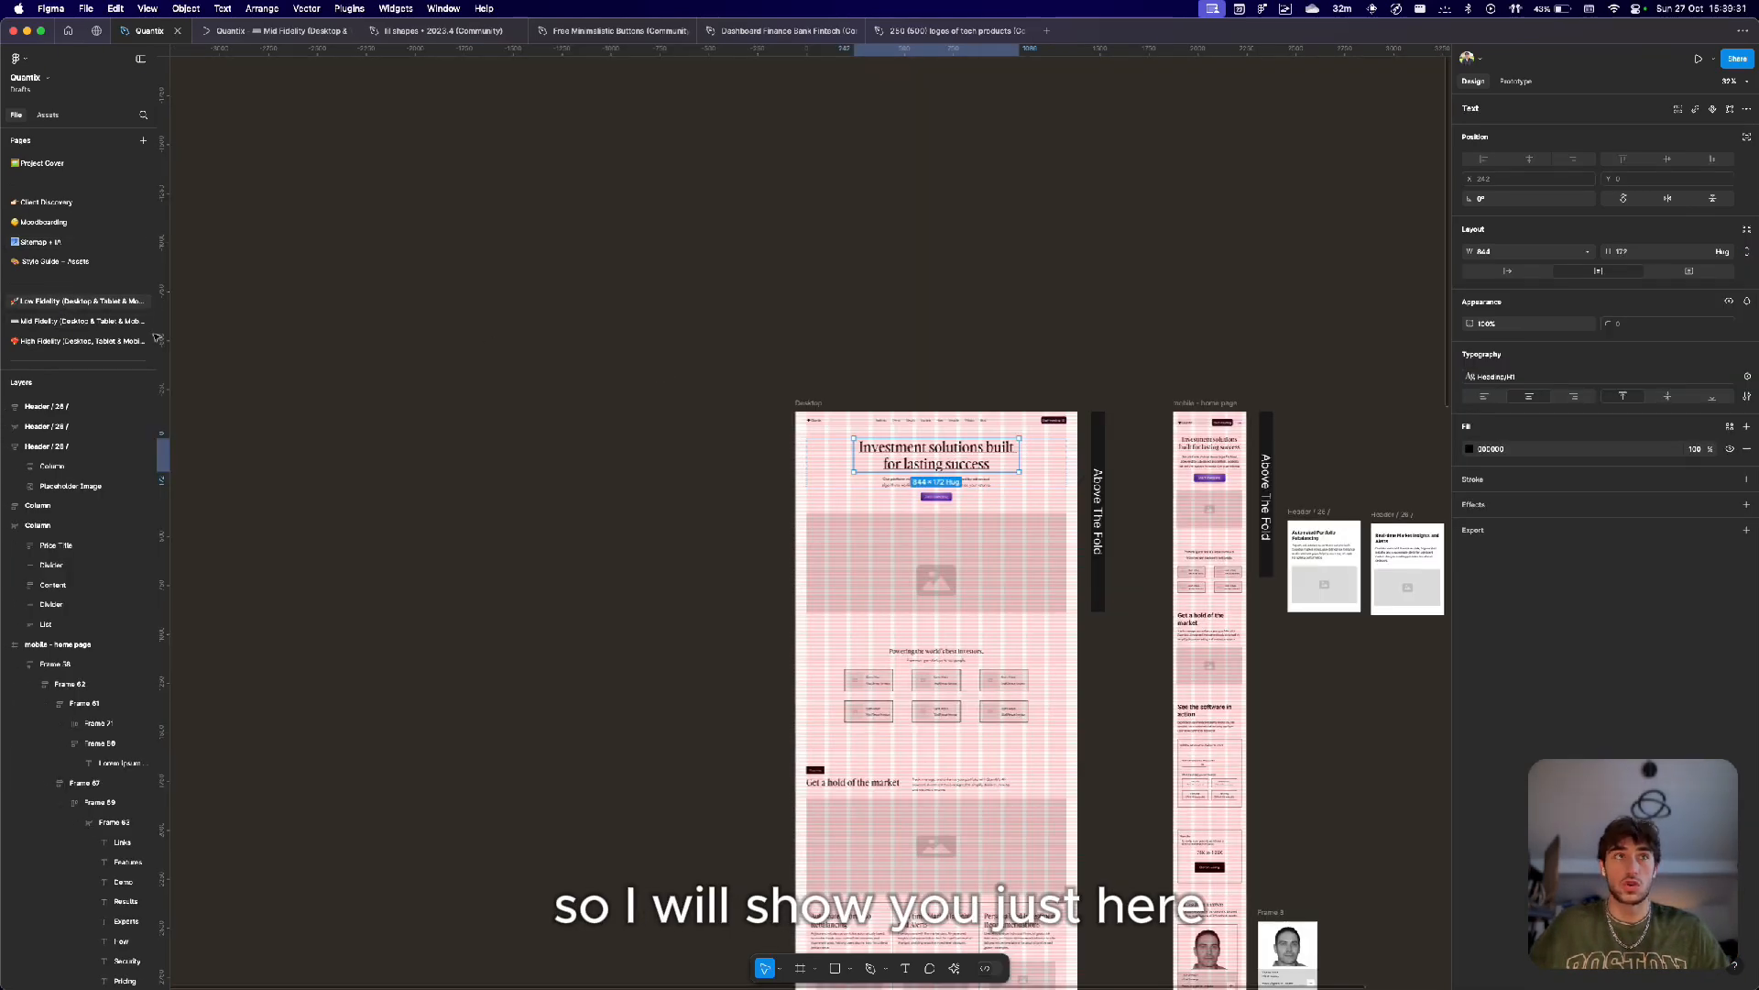
pyautogui.click(83, 321)
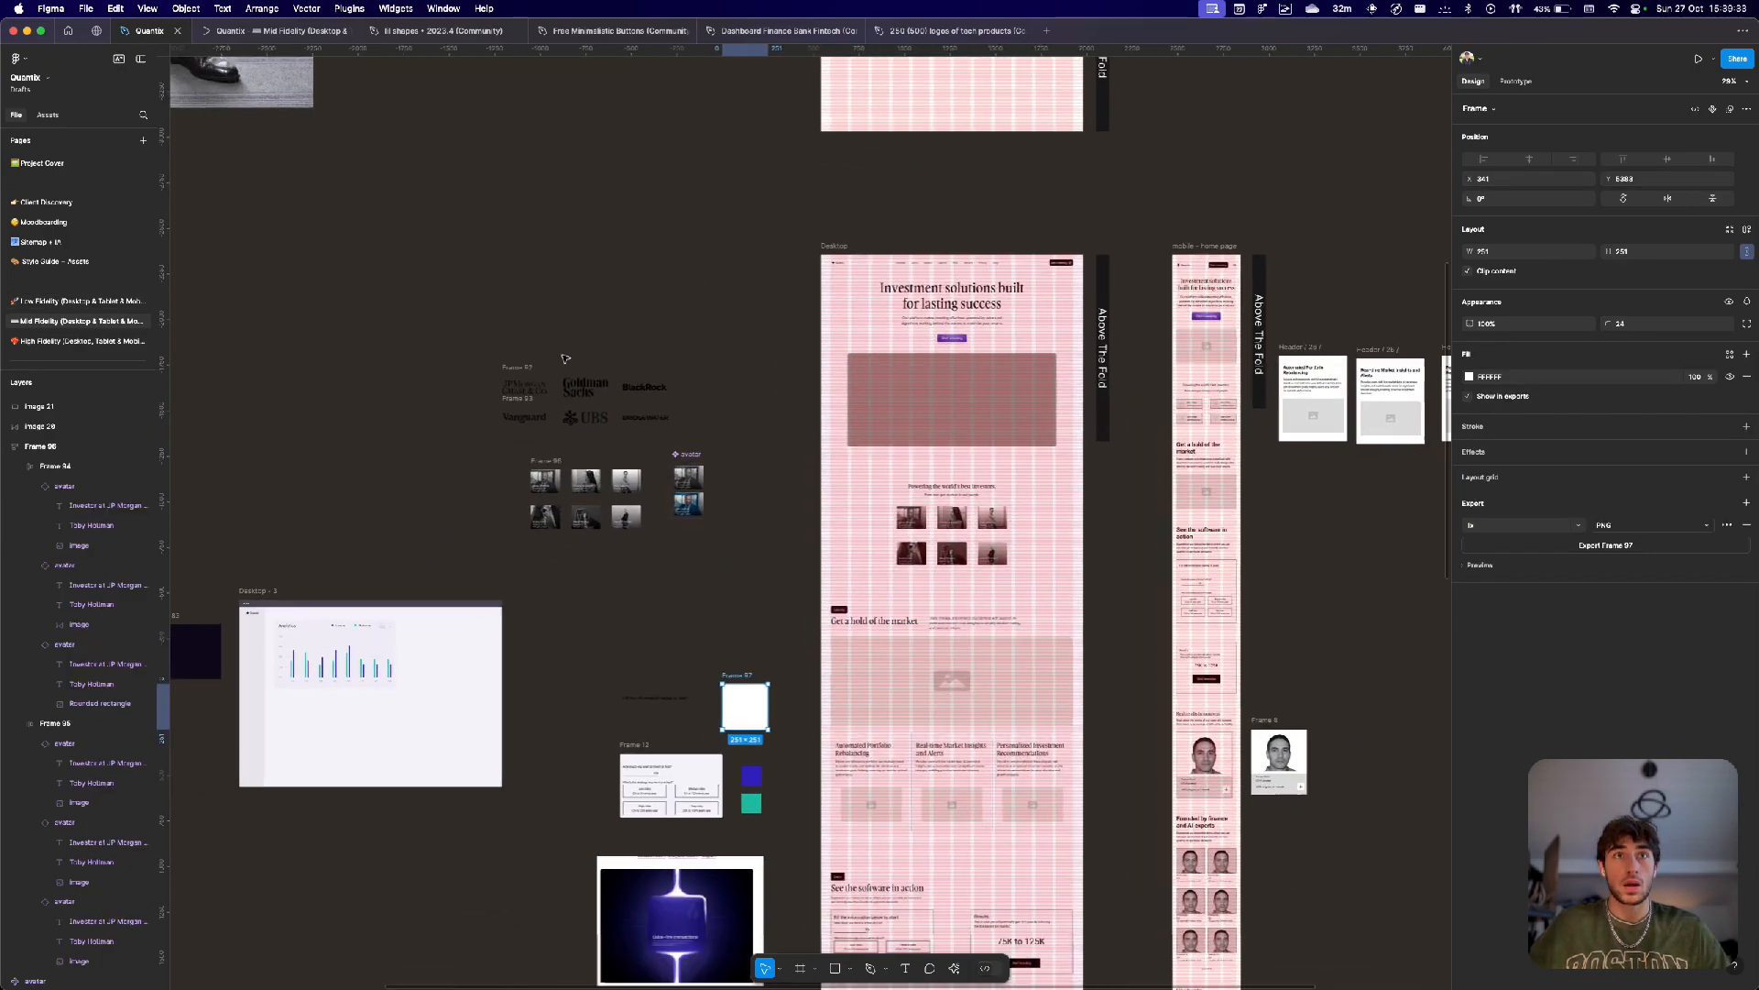
pyautogui.scroll(5, 566, 358)
pyautogui.scroll(-2, 525, 285)
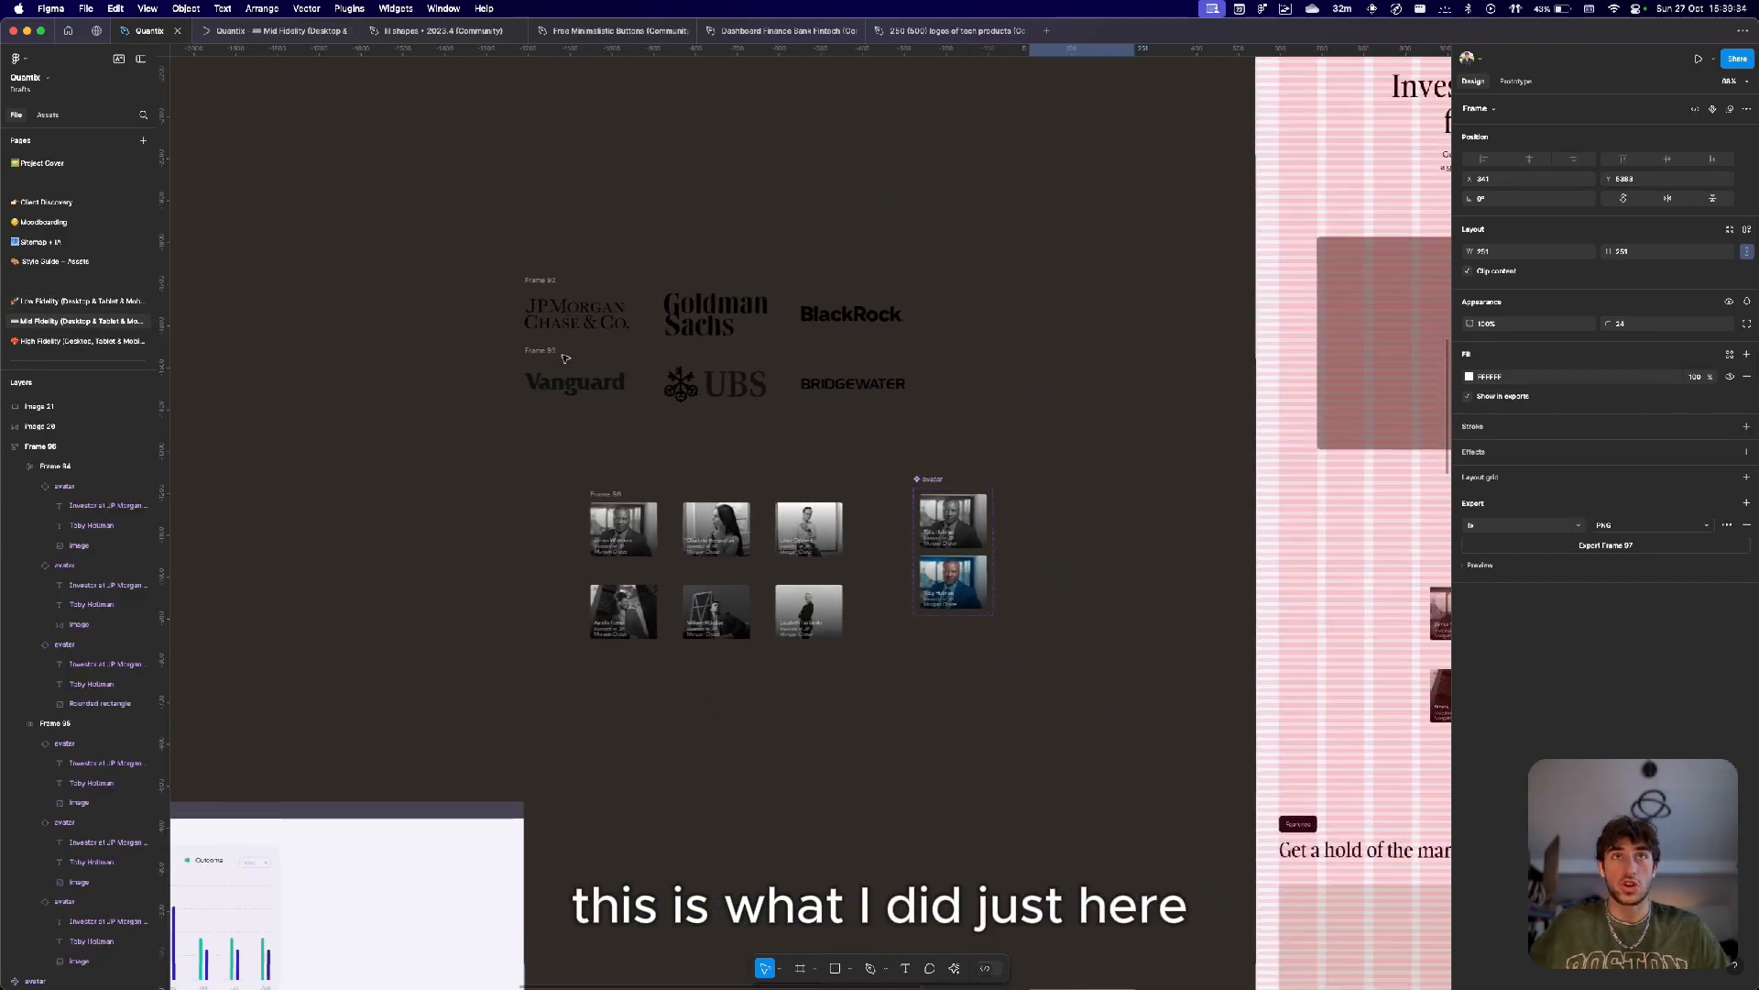
pyautogui.click(525, 285)
pyautogui.hscroll(10, 527, 286)
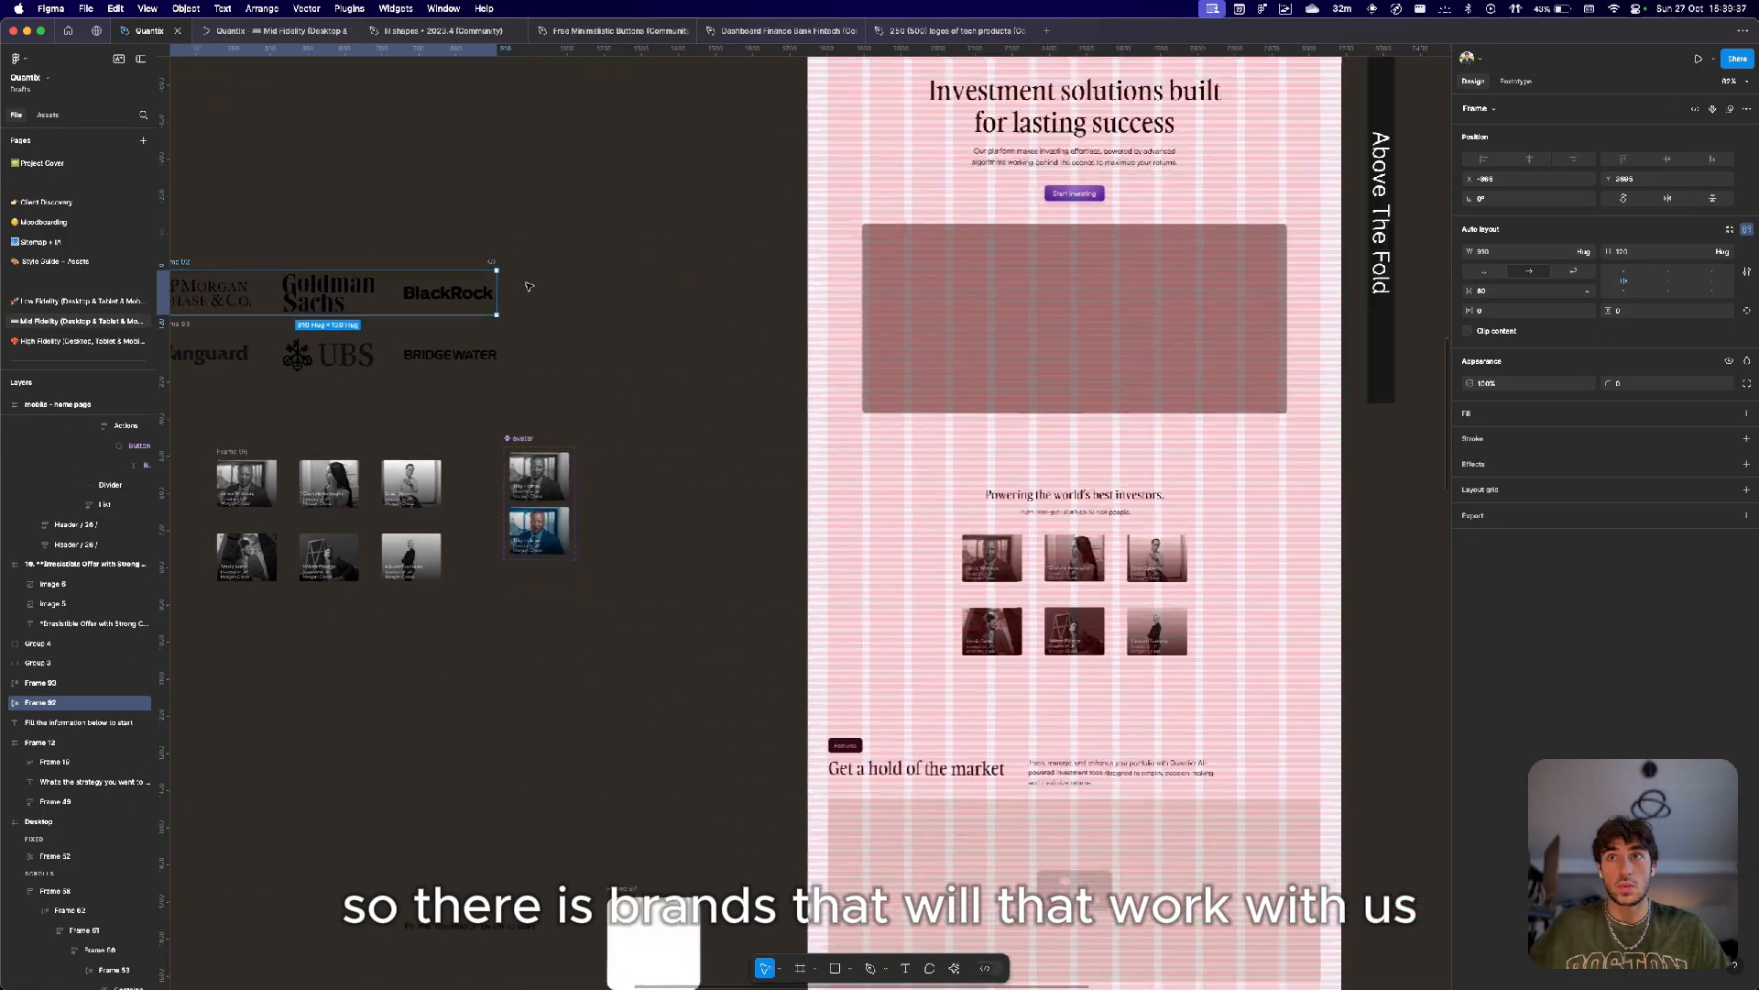
pyautogui.hscroll(-3, 529, 287)
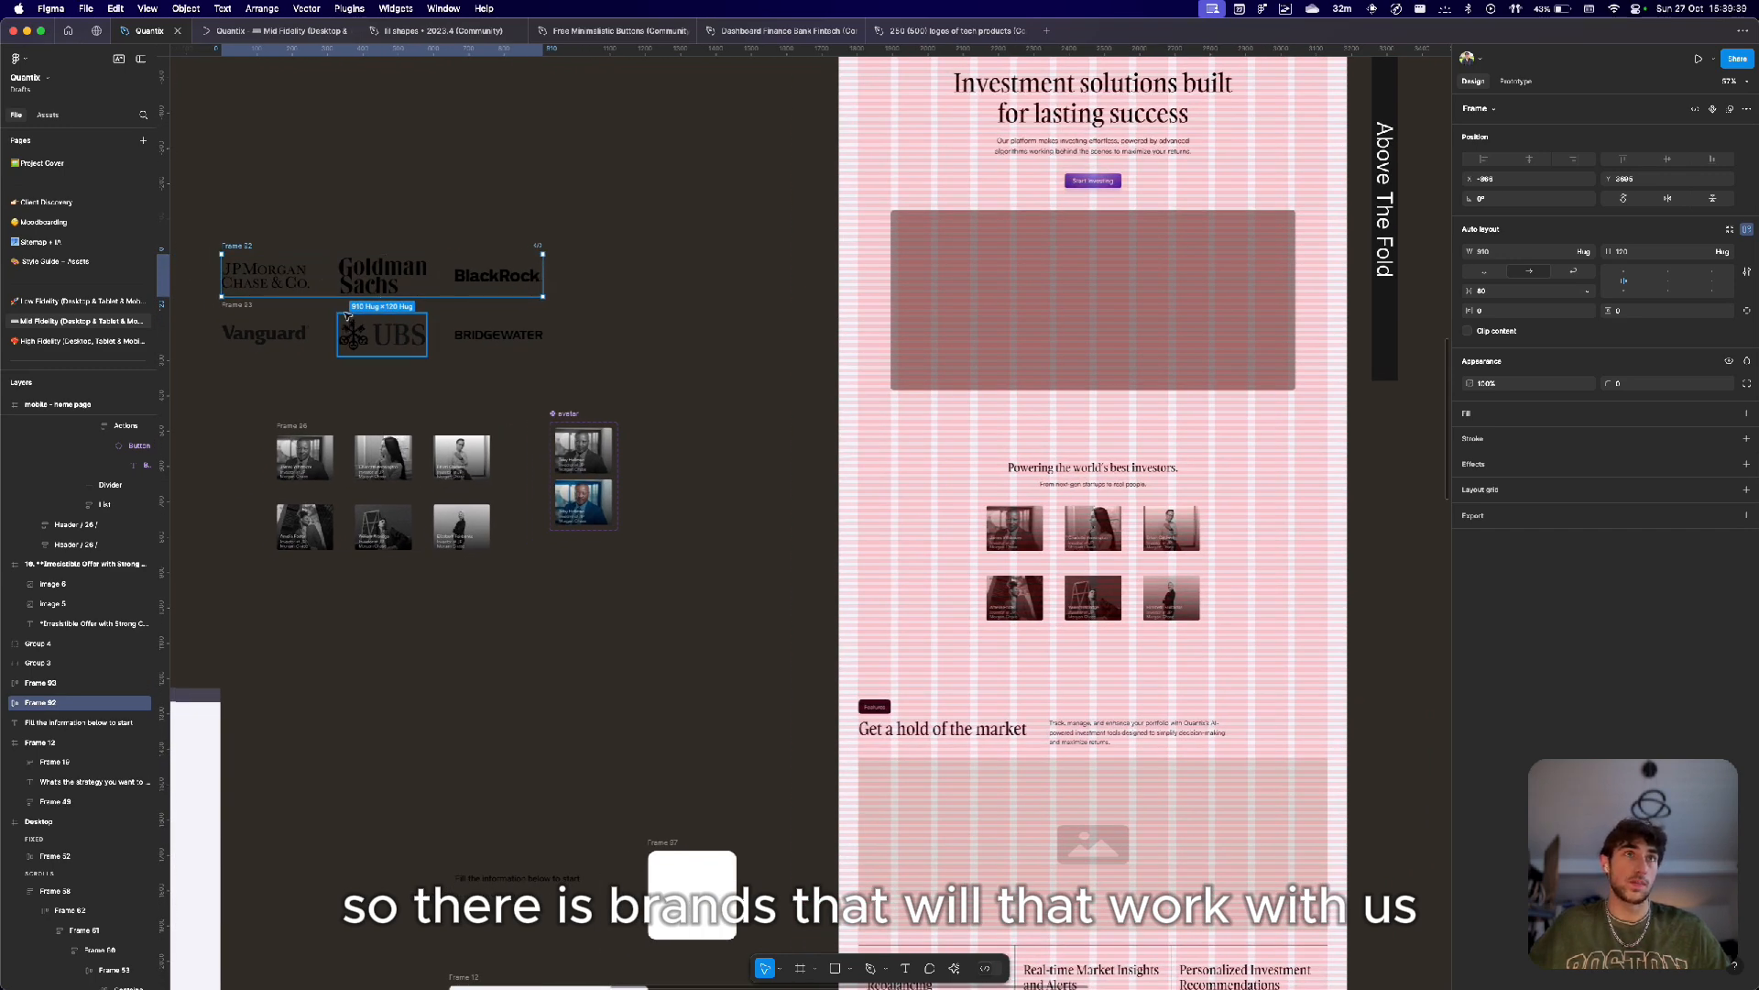
# Select the logo rows and investor cards, and zoom in to examine the investor testimonial cards.
pyautogui.click(249, 305)
pyautogui.moveTo(205, 224); pyautogui.dragTo(562, 376)
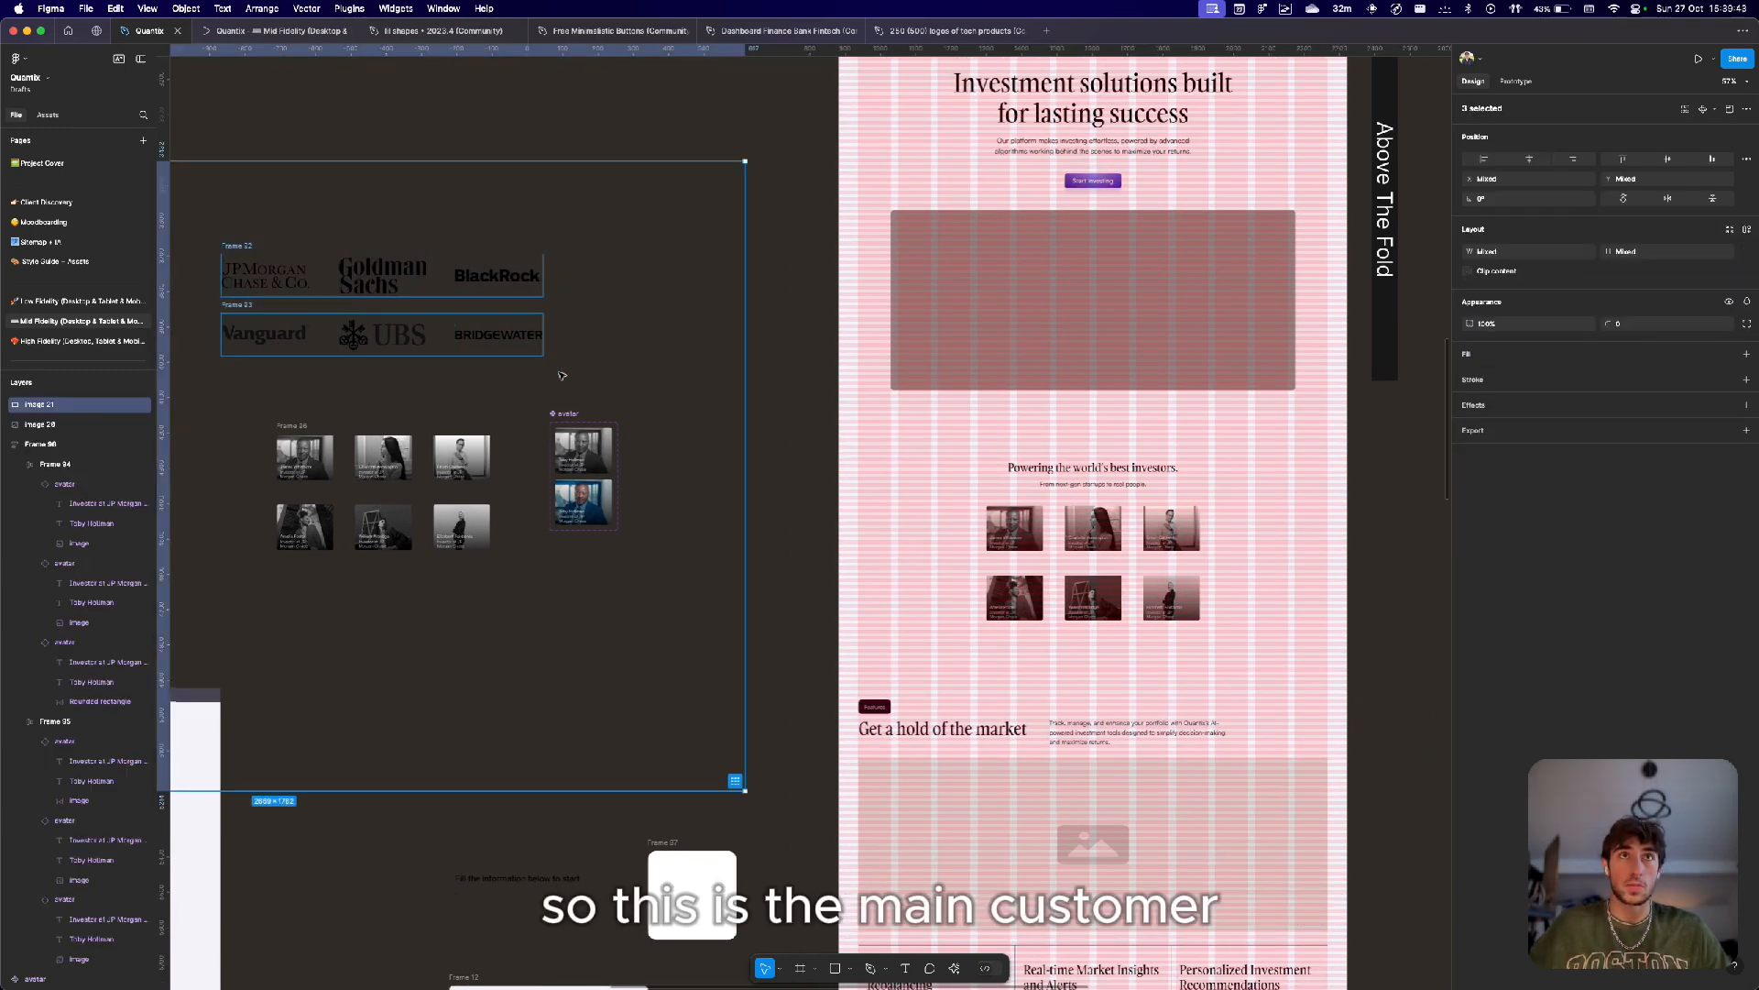
pyautogui.moveTo(567, 244); pyautogui.dragTo(253, 385)
pyautogui.hscroll(-2, 322, 377)
pyautogui.scroll(-1, 322, 377)
pyautogui.scroll(5, 432, 355)
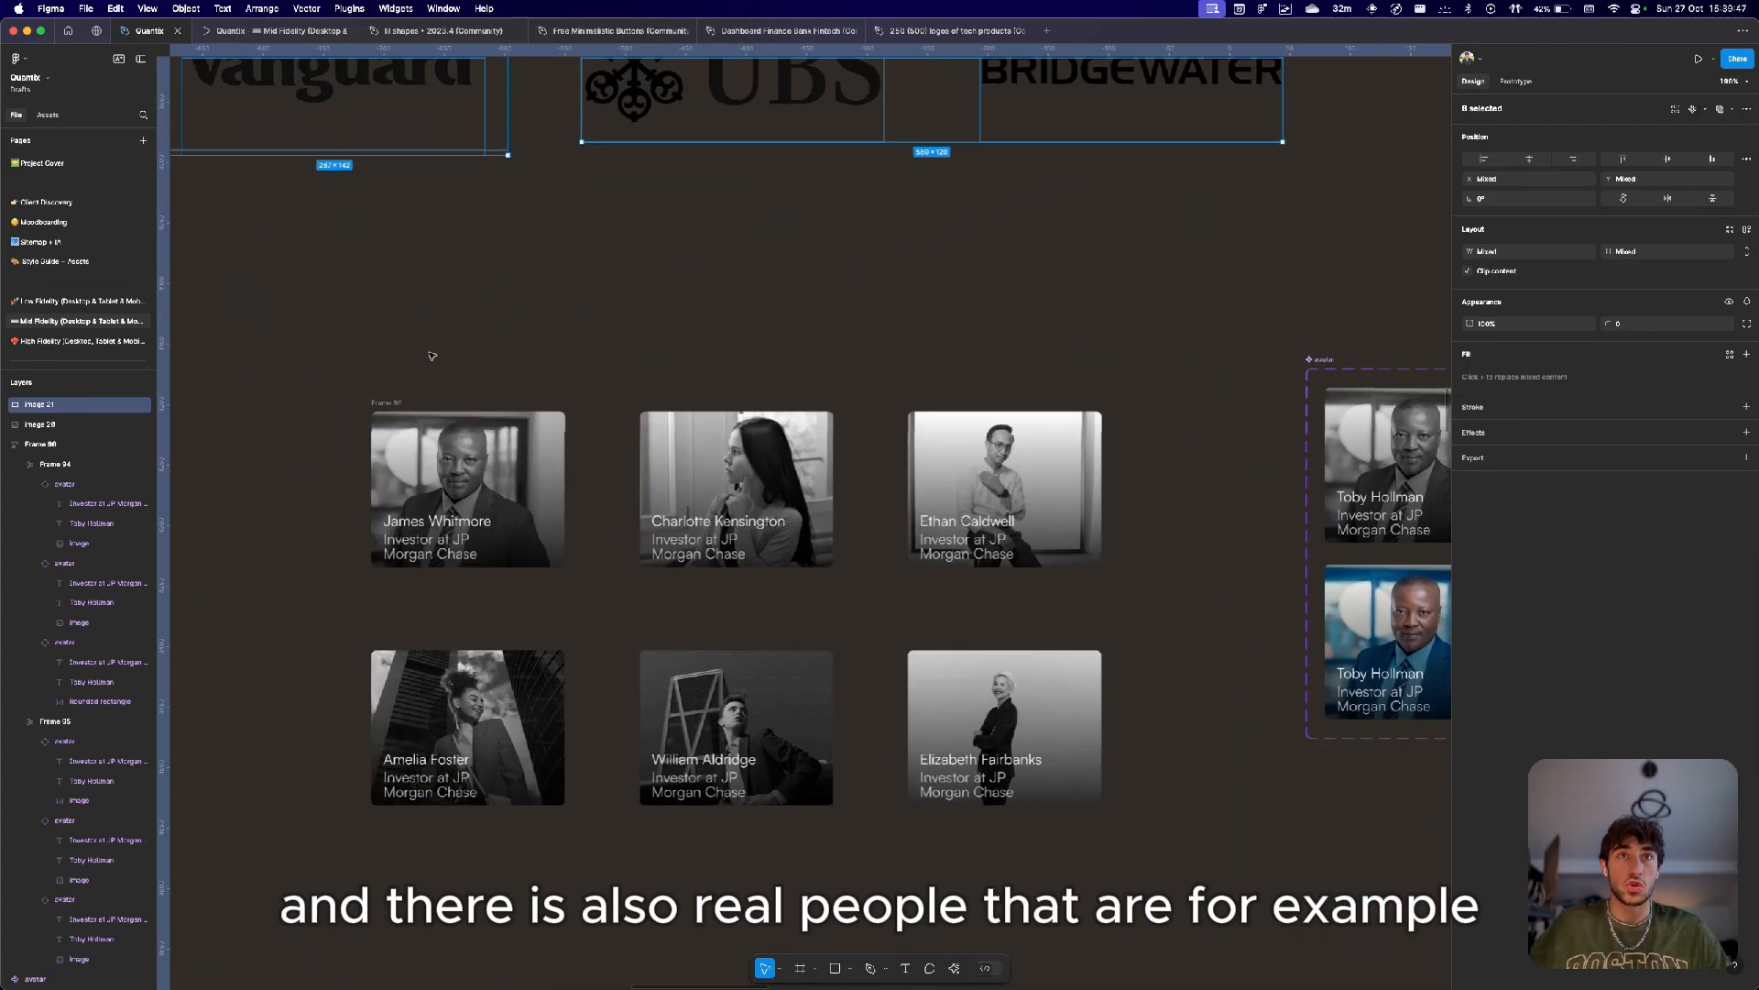
pyautogui.scroll(1, 381, 383)
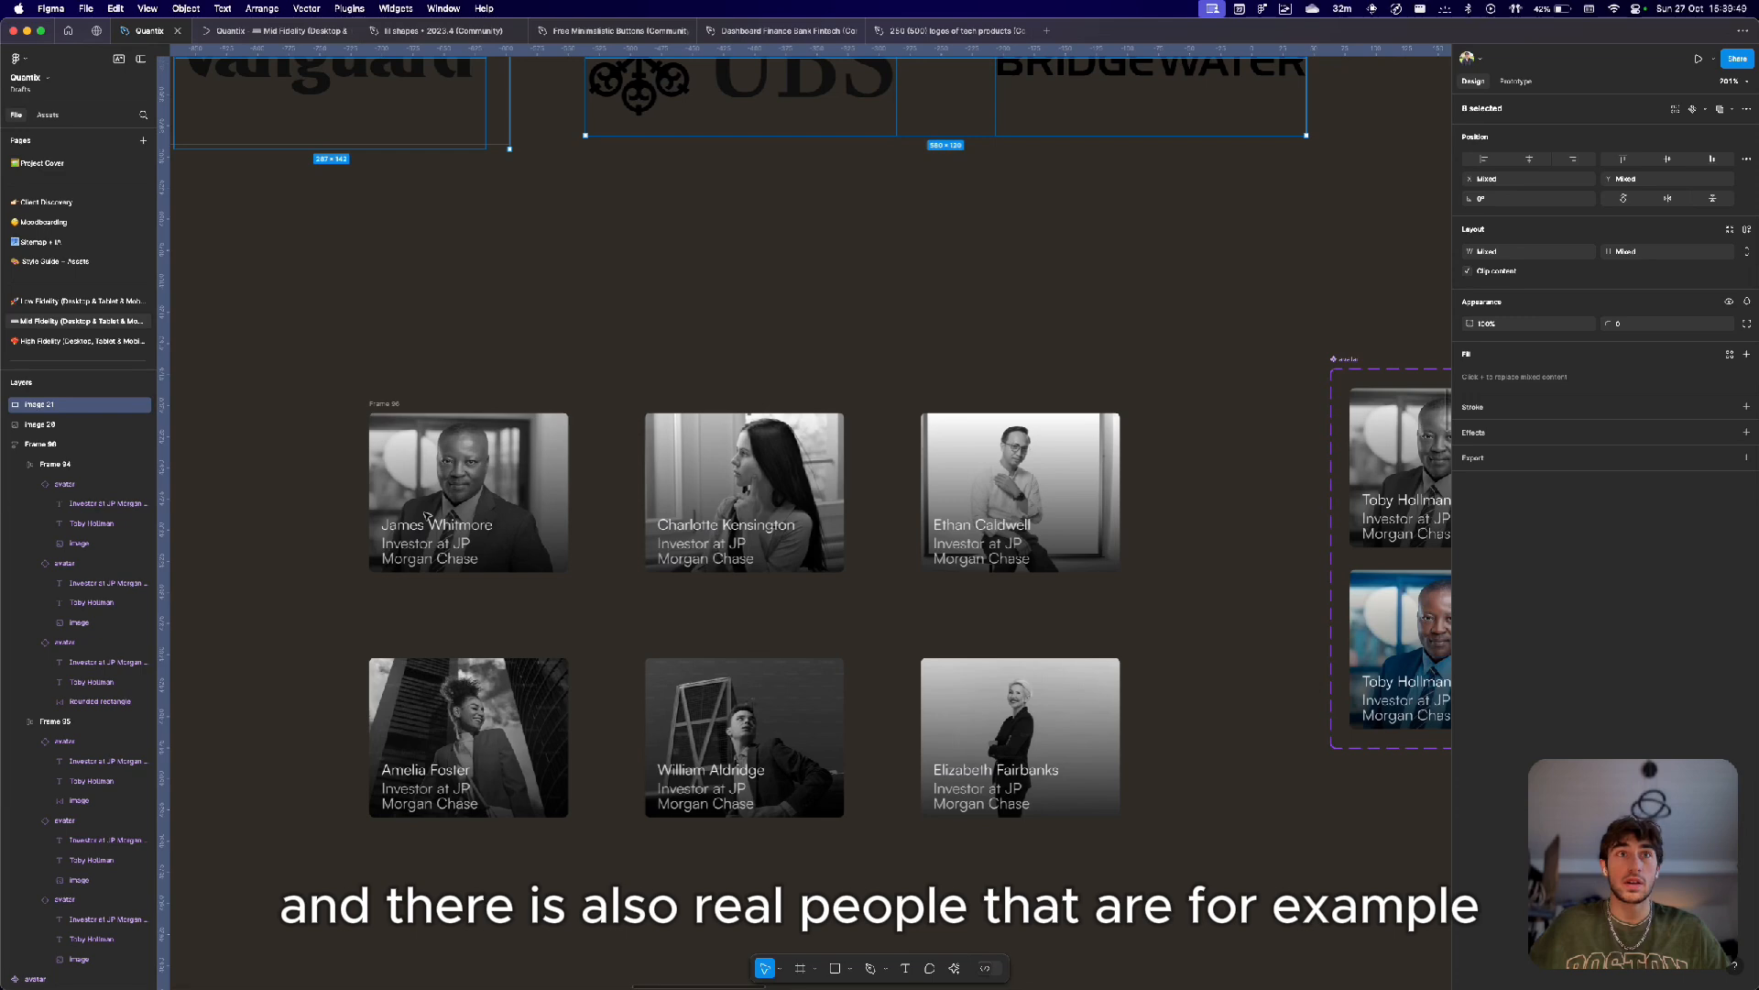
pyautogui.scroll(2, 426, 516)
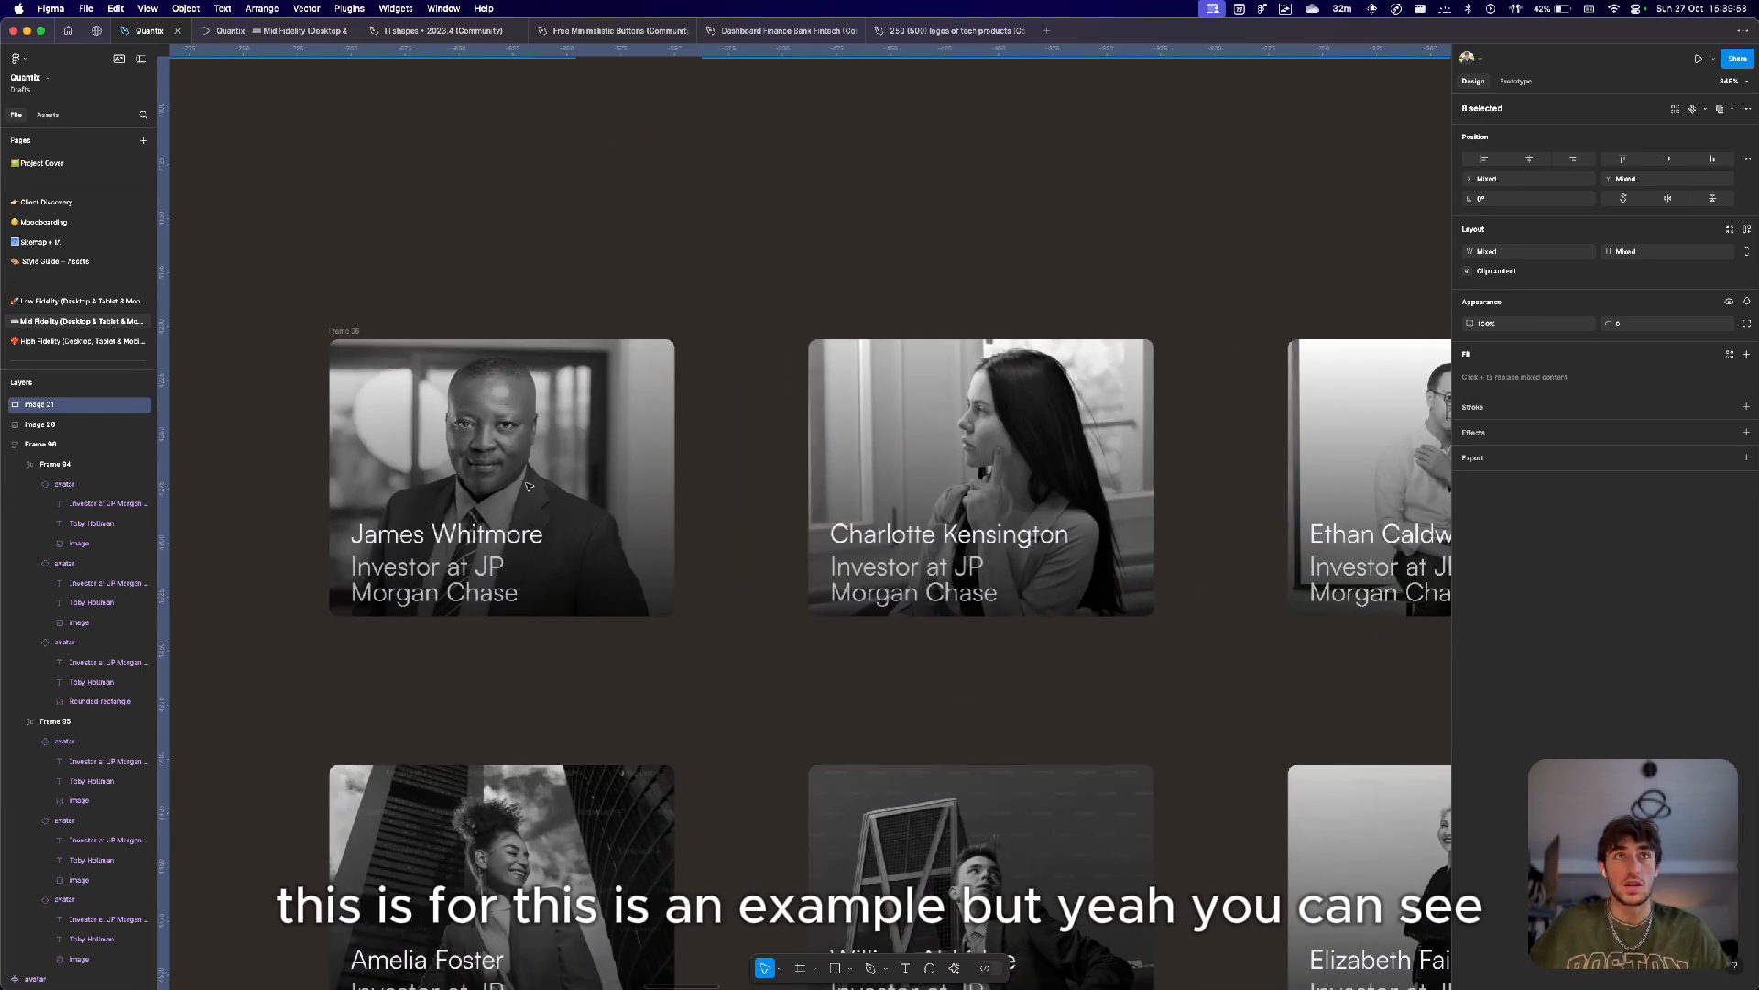
# Select the investor cards frame, zoom in, and open an investor's title text to inspect it.
pyautogui.scroll(-2, 536, 484)
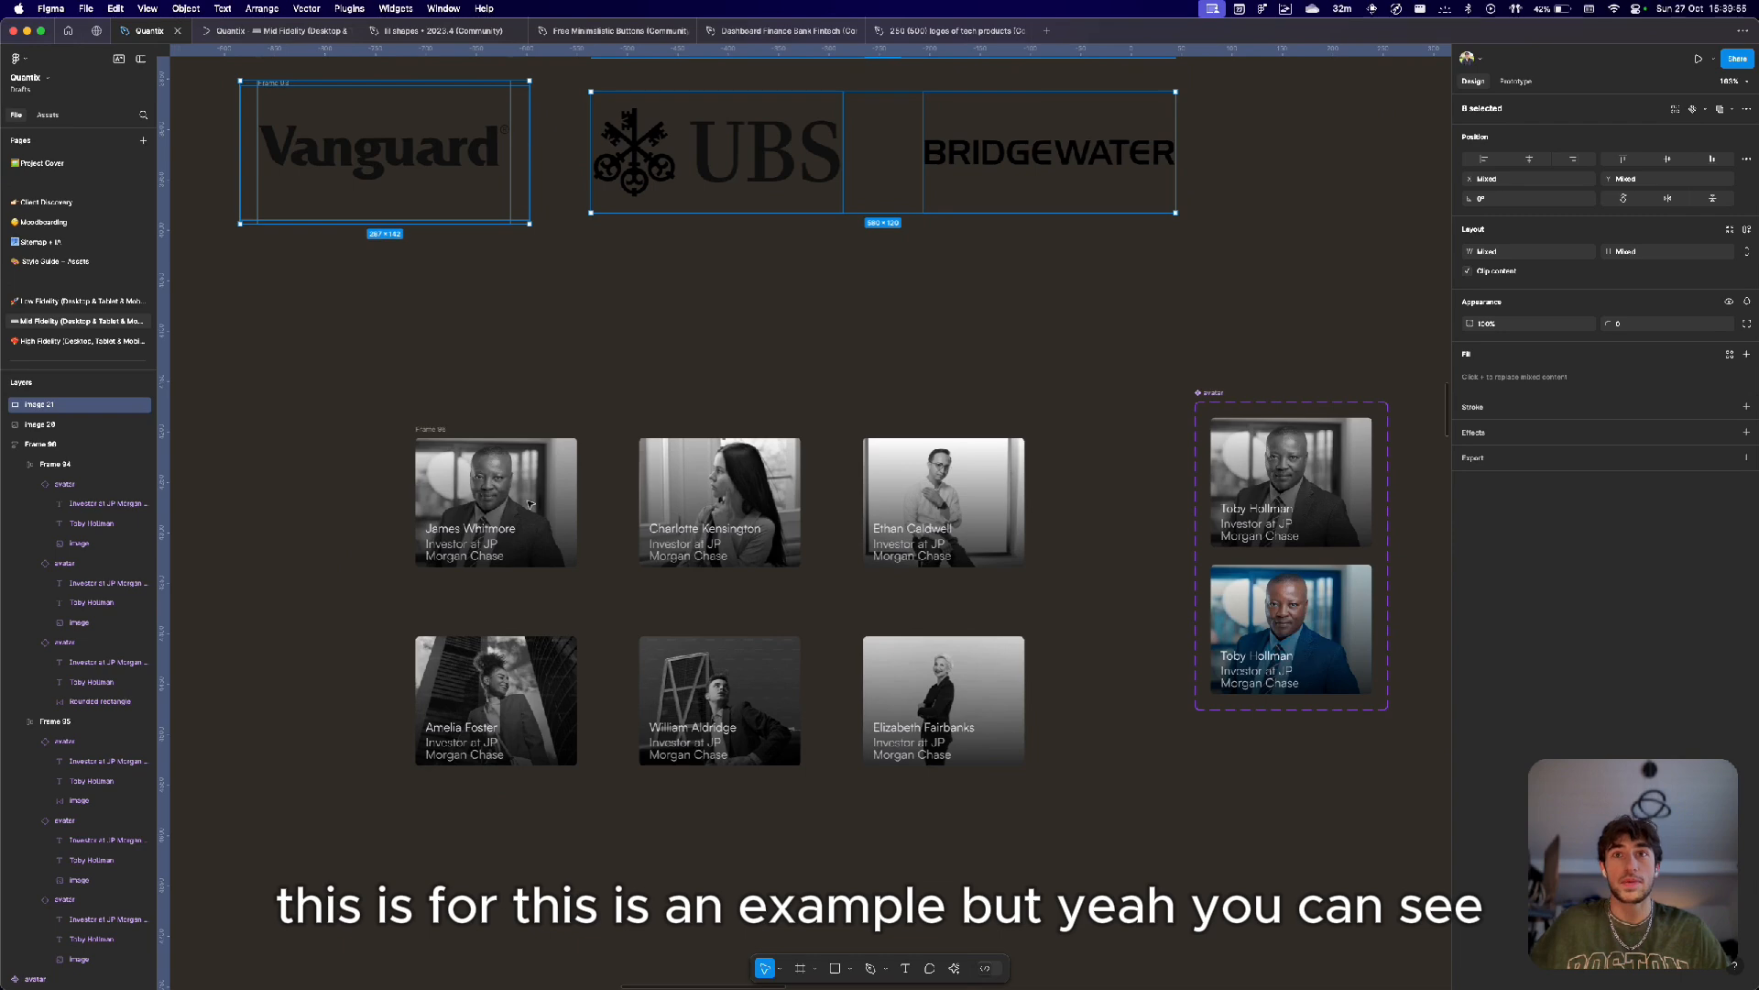
pyautogui.scroll(-3, 529, 503)
pyautogui.click(603, 465)
pyautogui.click(595, 495)
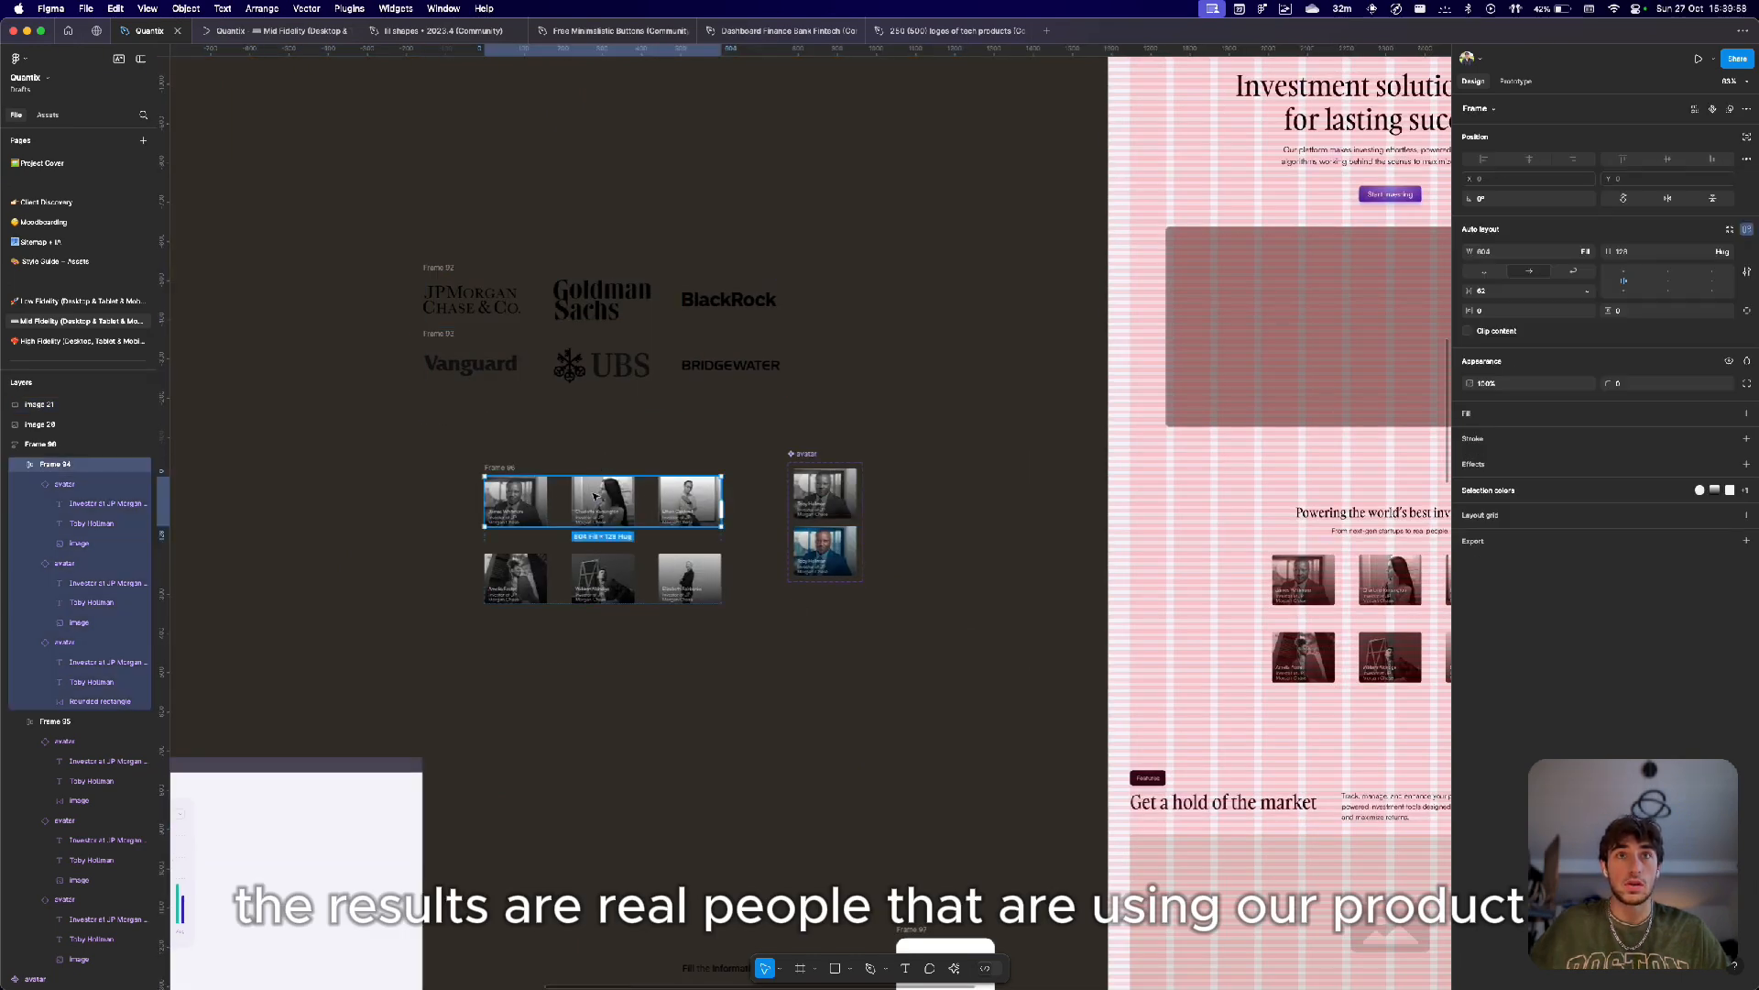
pyautogui.click(604, 573)
pyautogui.click(622, 546)
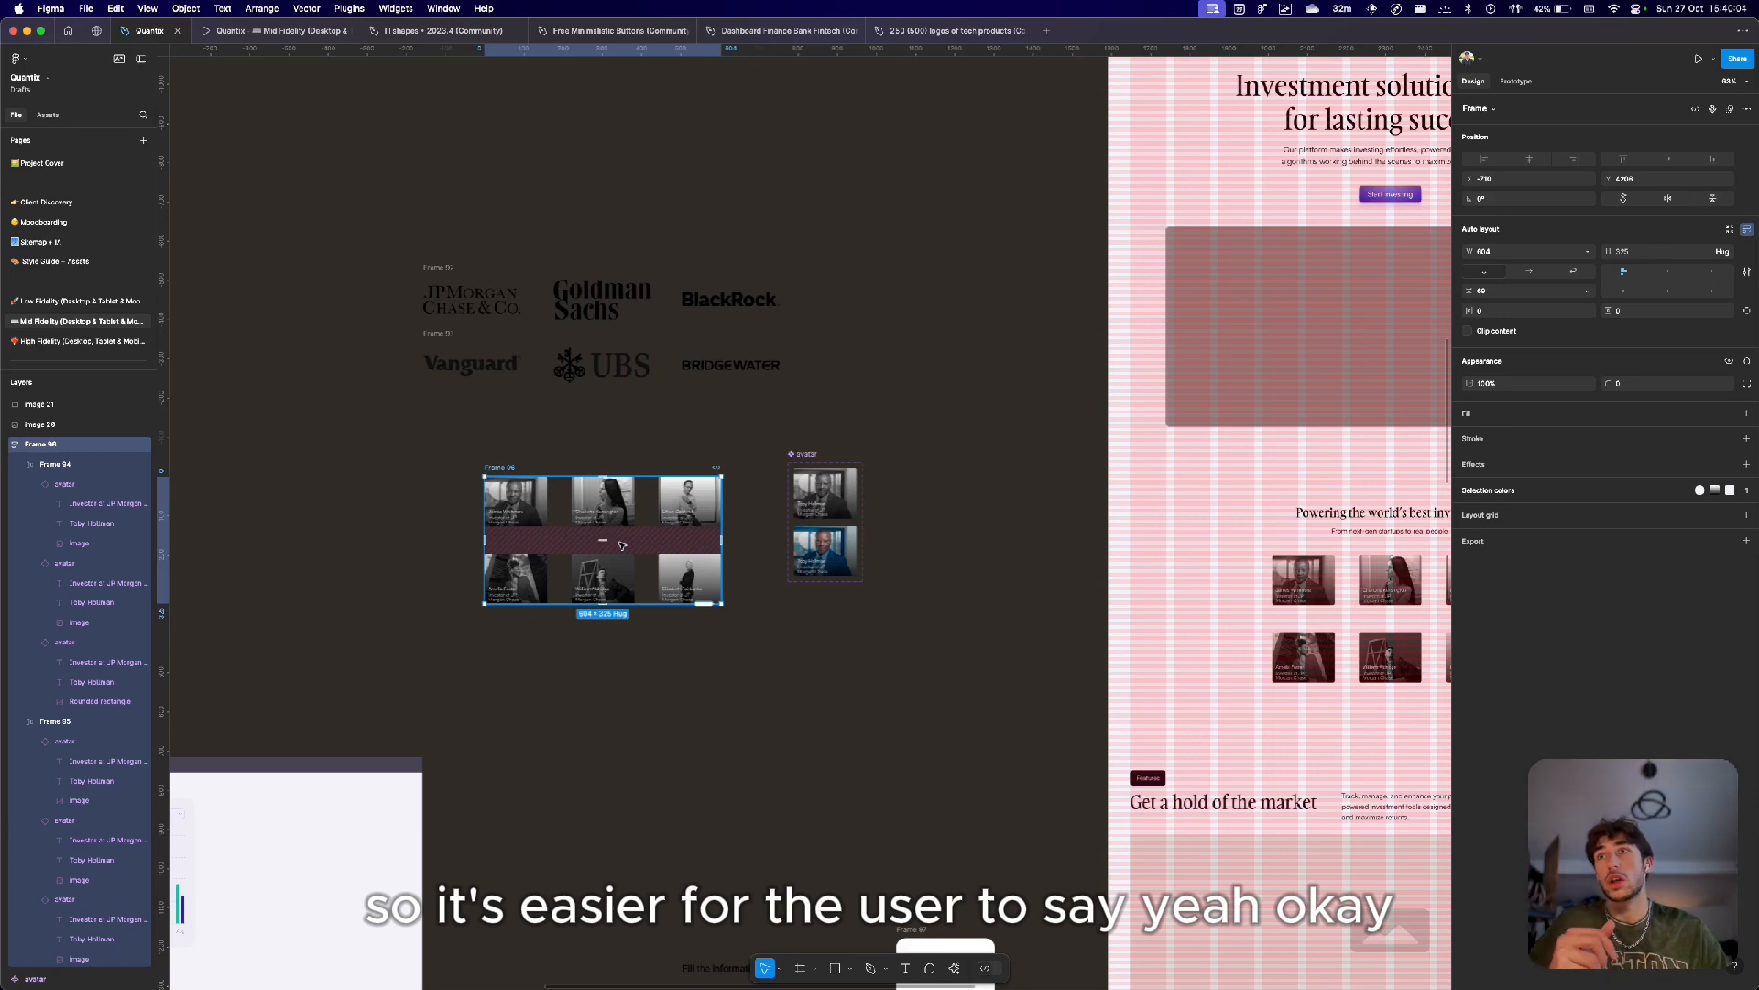
pyautogui.scroll(10, 622, 545)
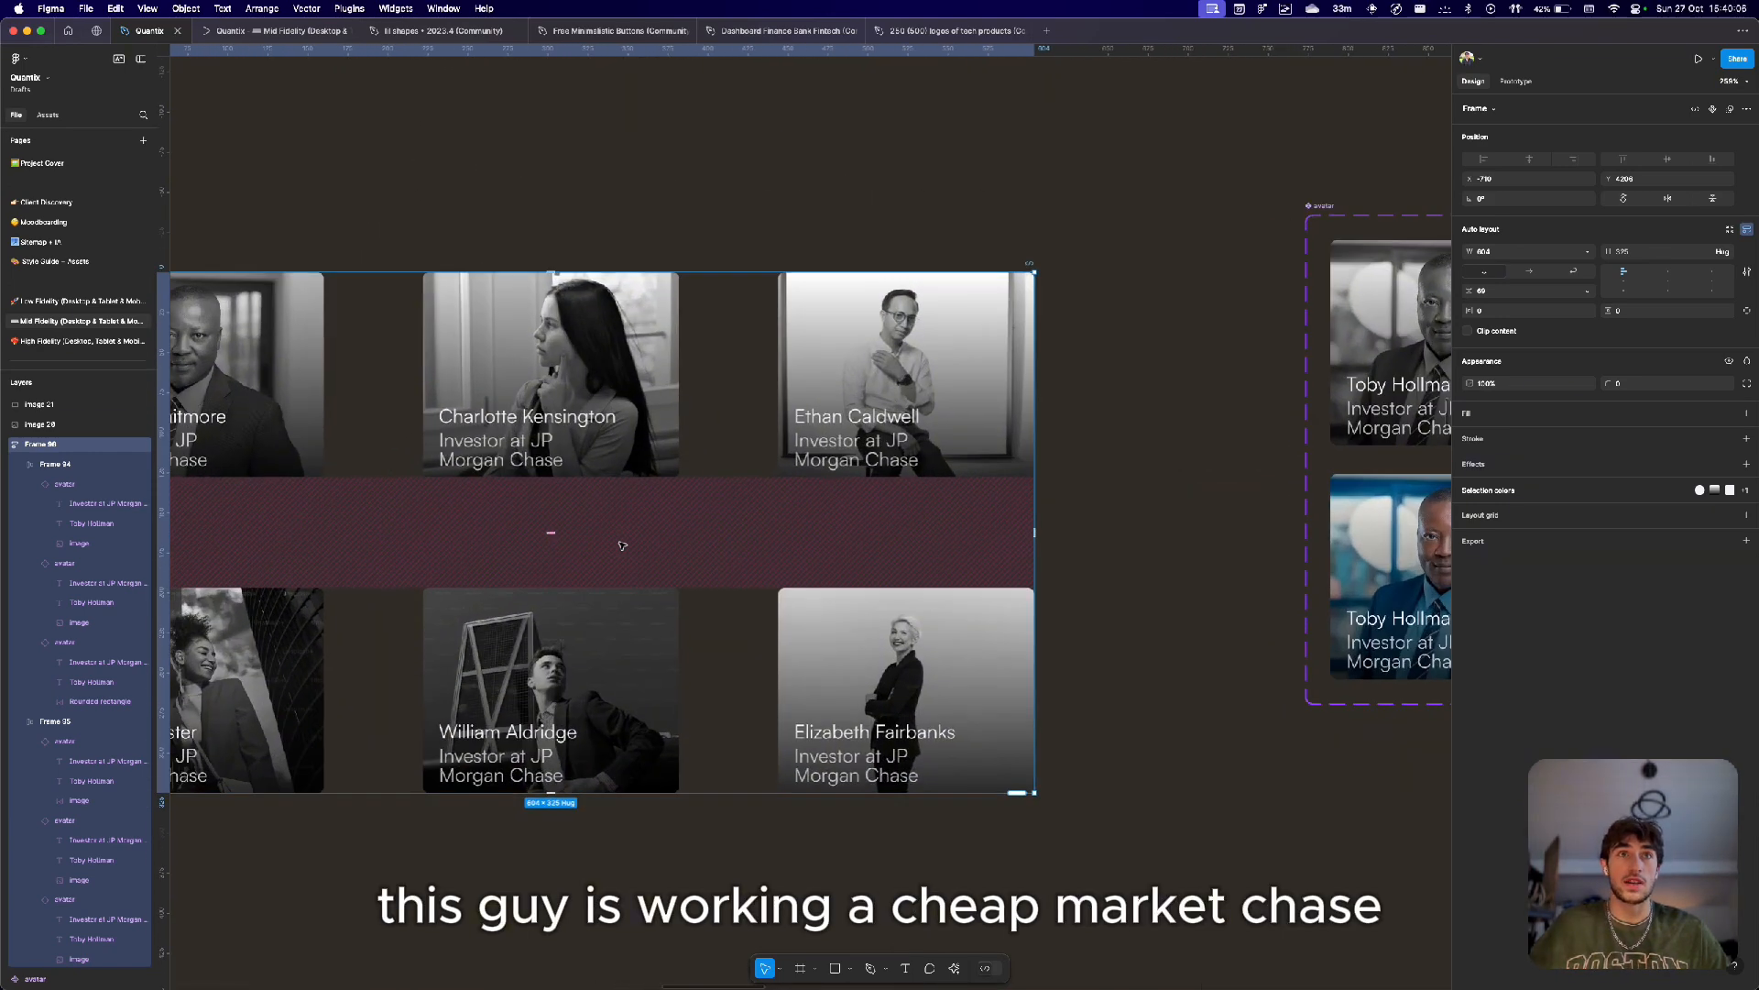
pyautogui.hscroll(-8, 622, 545)
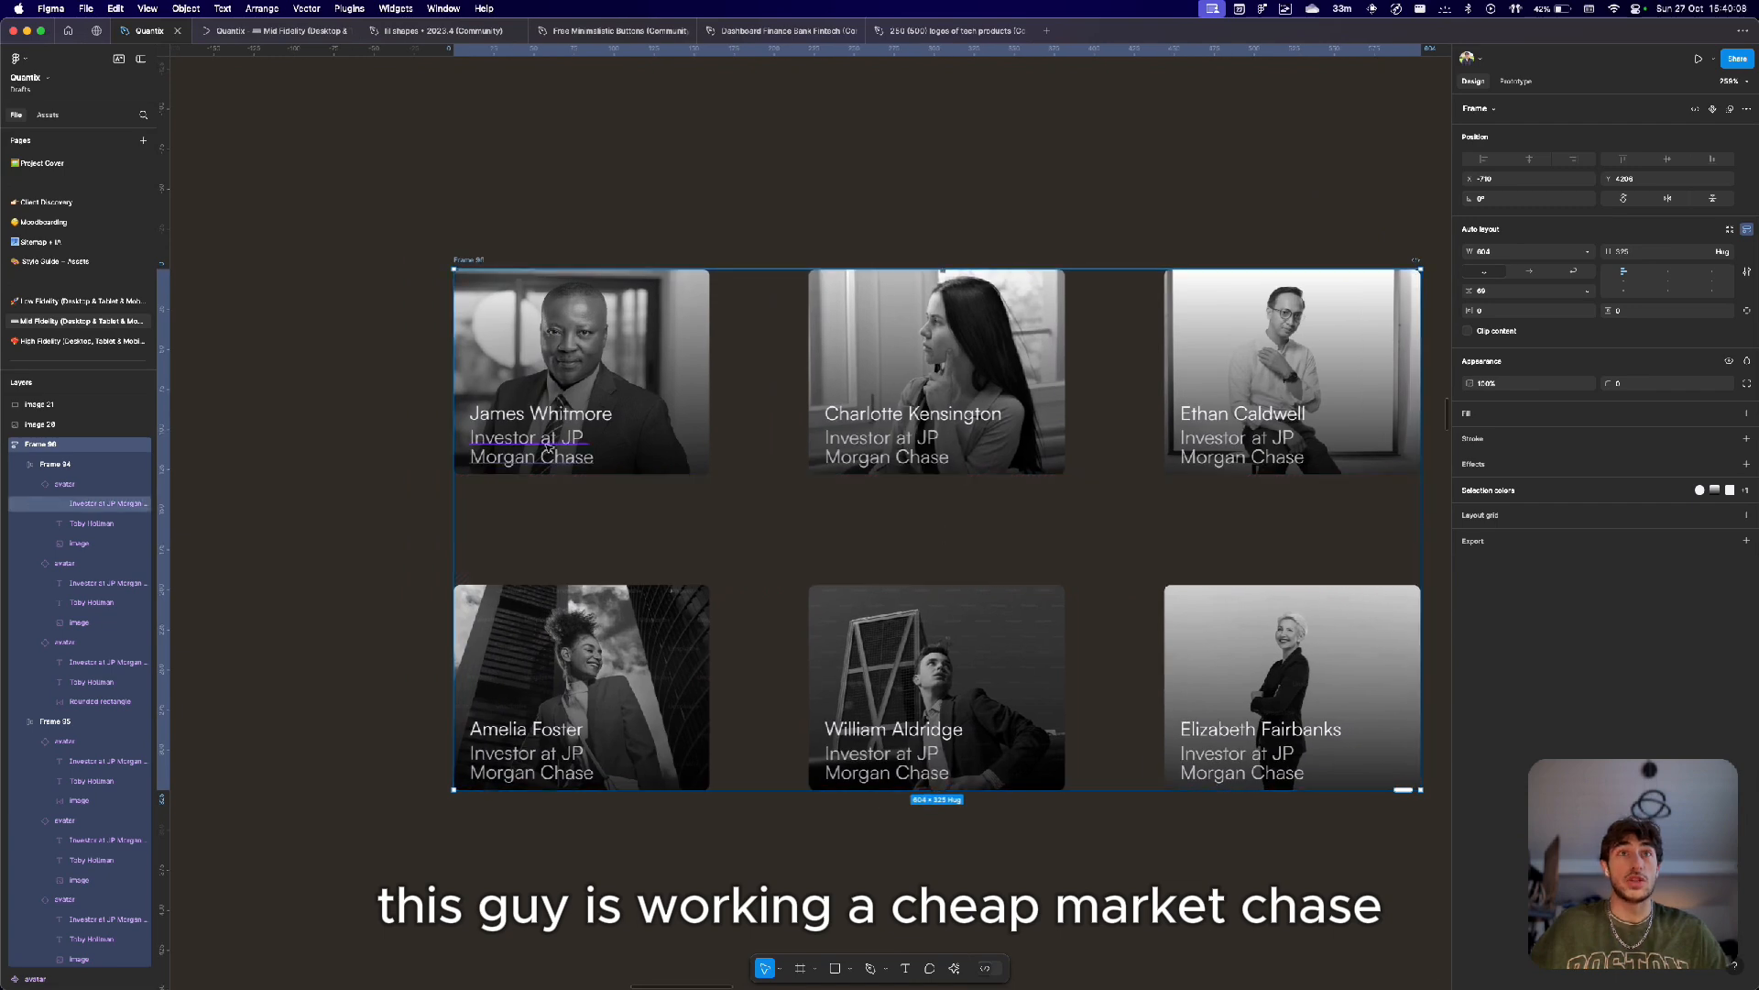
pyautogui.doubleClick(593, 466)
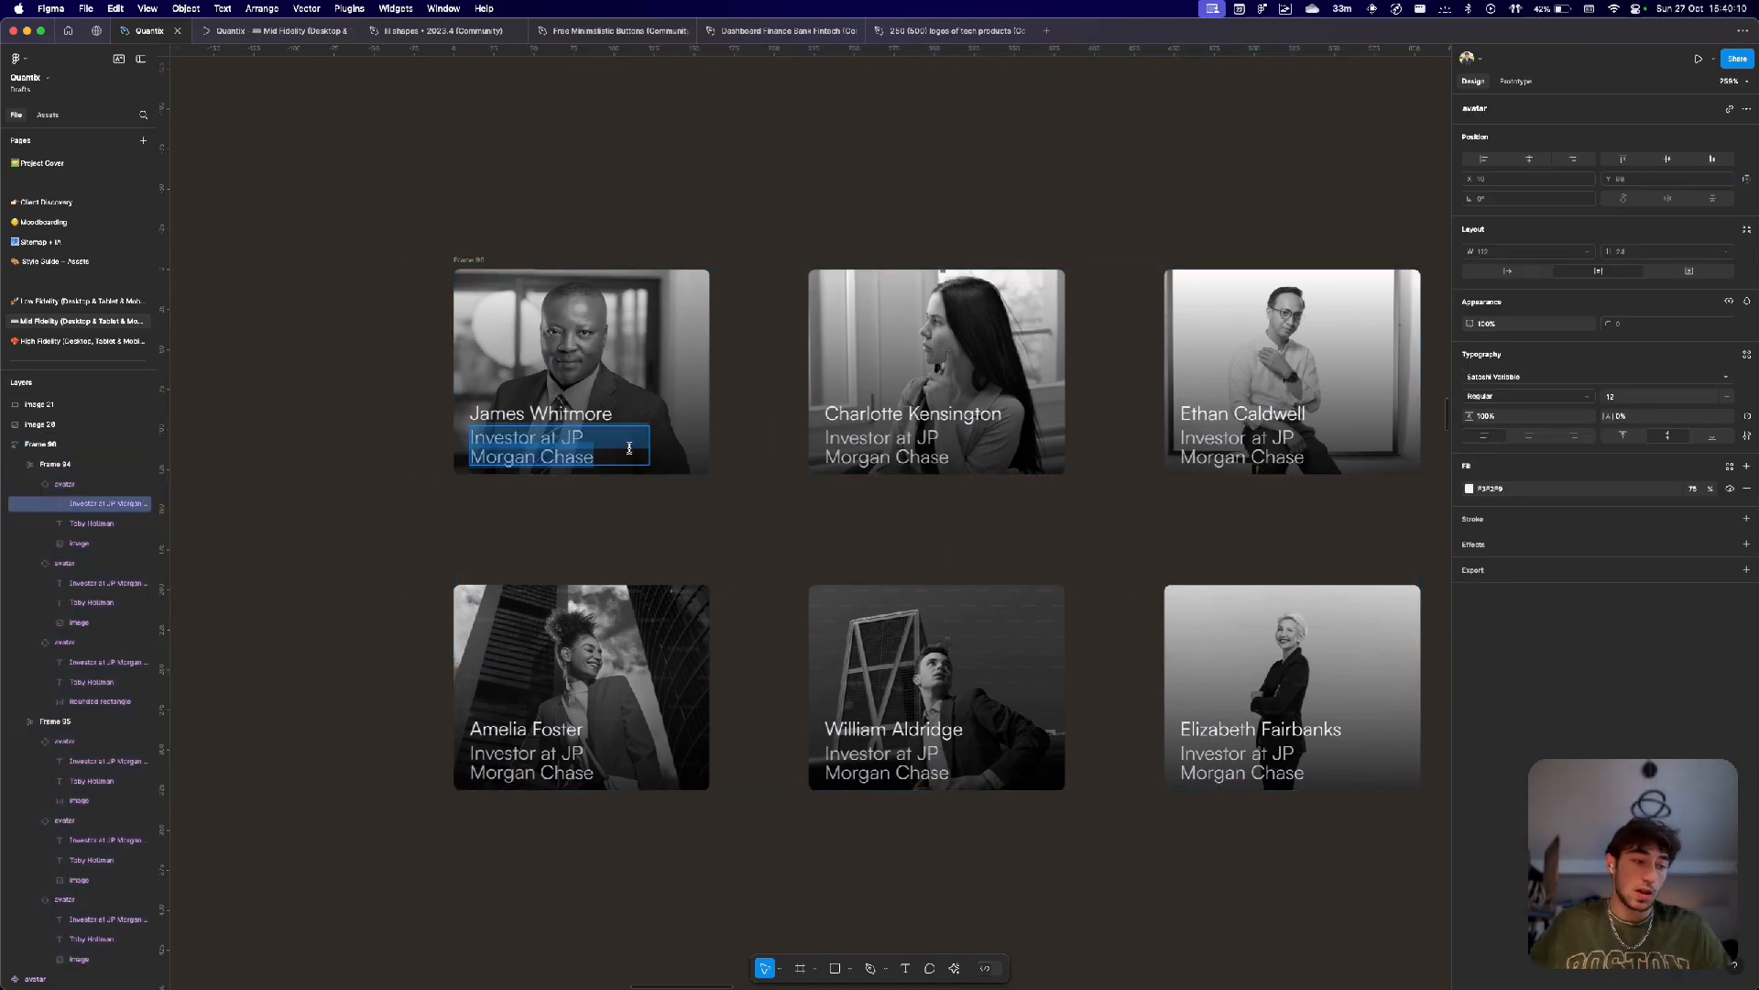
pyautogui.press('Escape')
# Pan across the desktop layout to examine the investors and features sections.
pyautogui.scroll(-10, 732, 437)
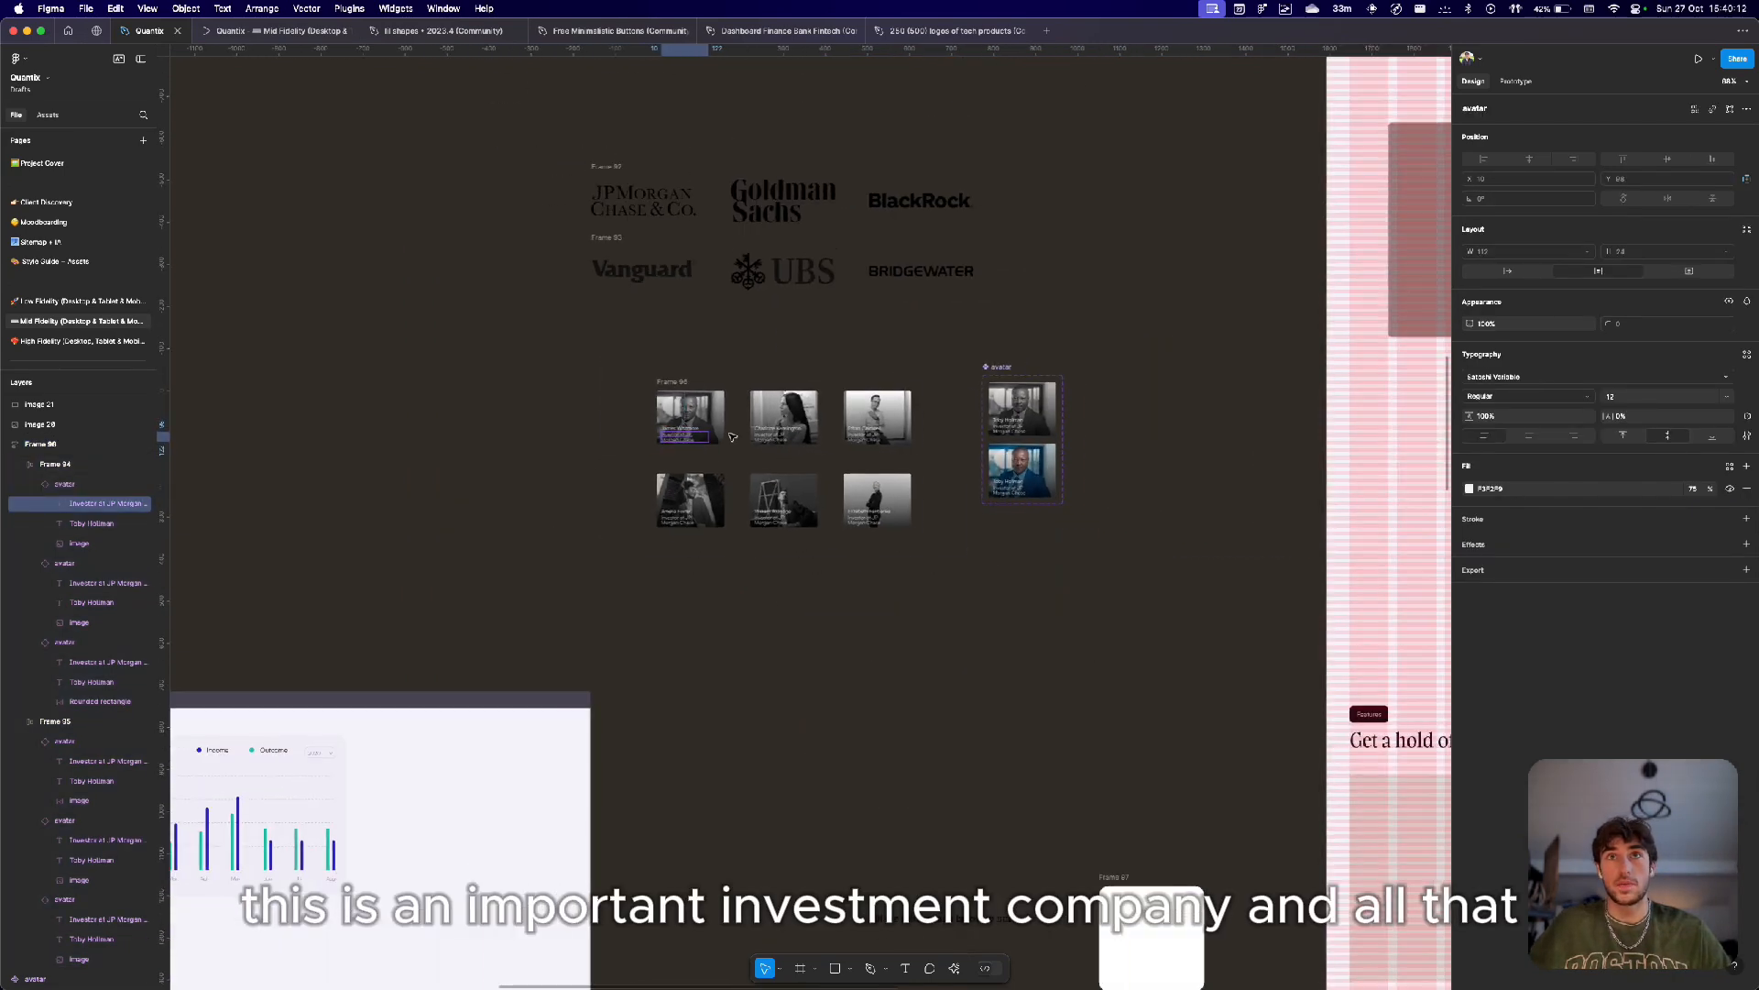
pyautogui.hscroll(6, 929, 409)
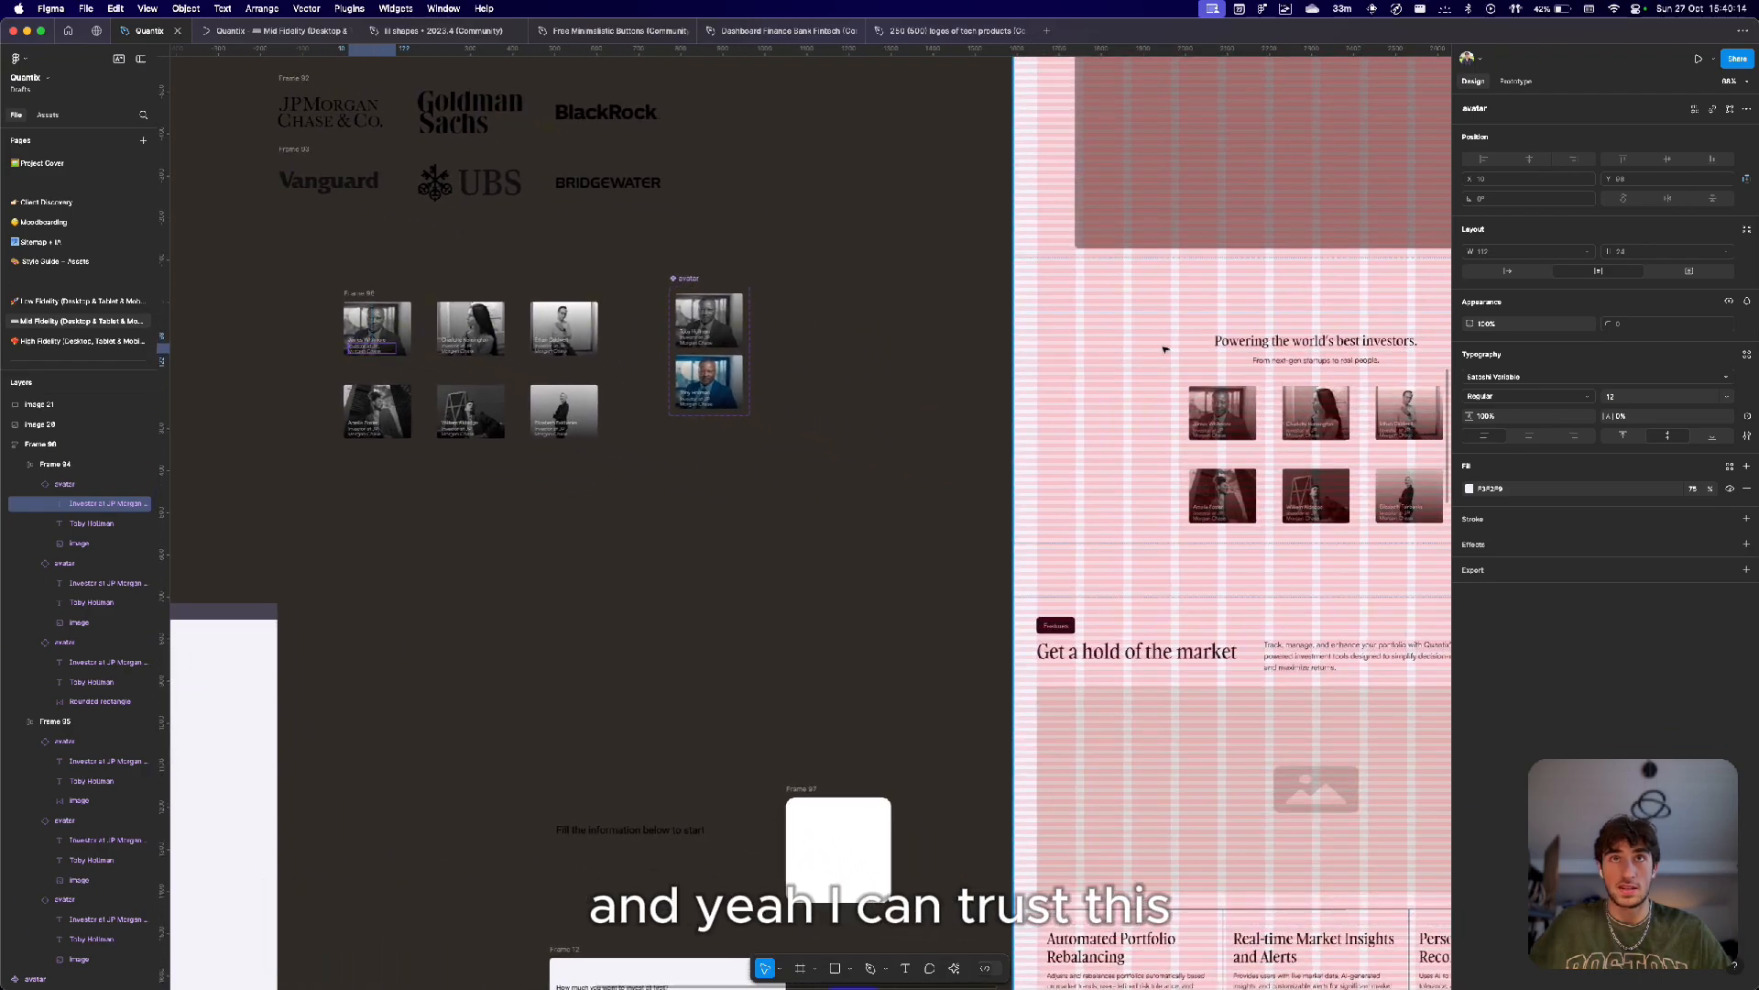
pyautogui.scroll(-5, 950, 435)
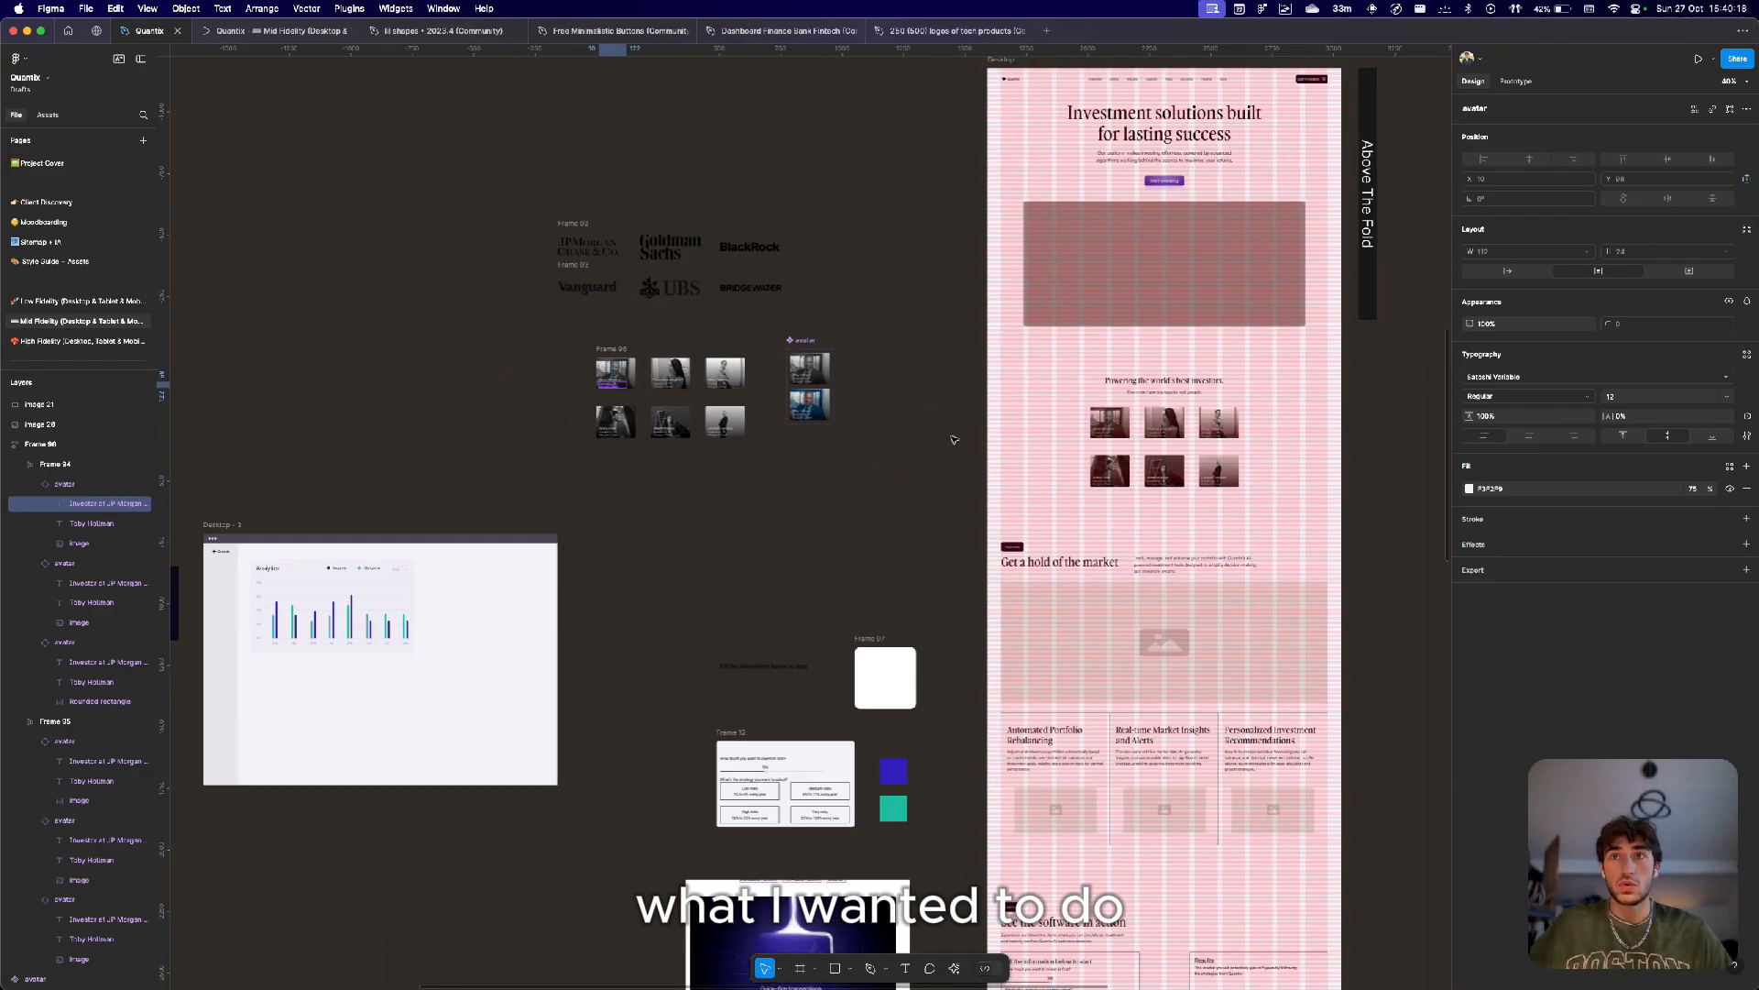
pyautogui.scroll(-5, 954, 440)
pyautogui.hscroll(5, 954, 439)
pyautogui.scroll(8, 870, 355)
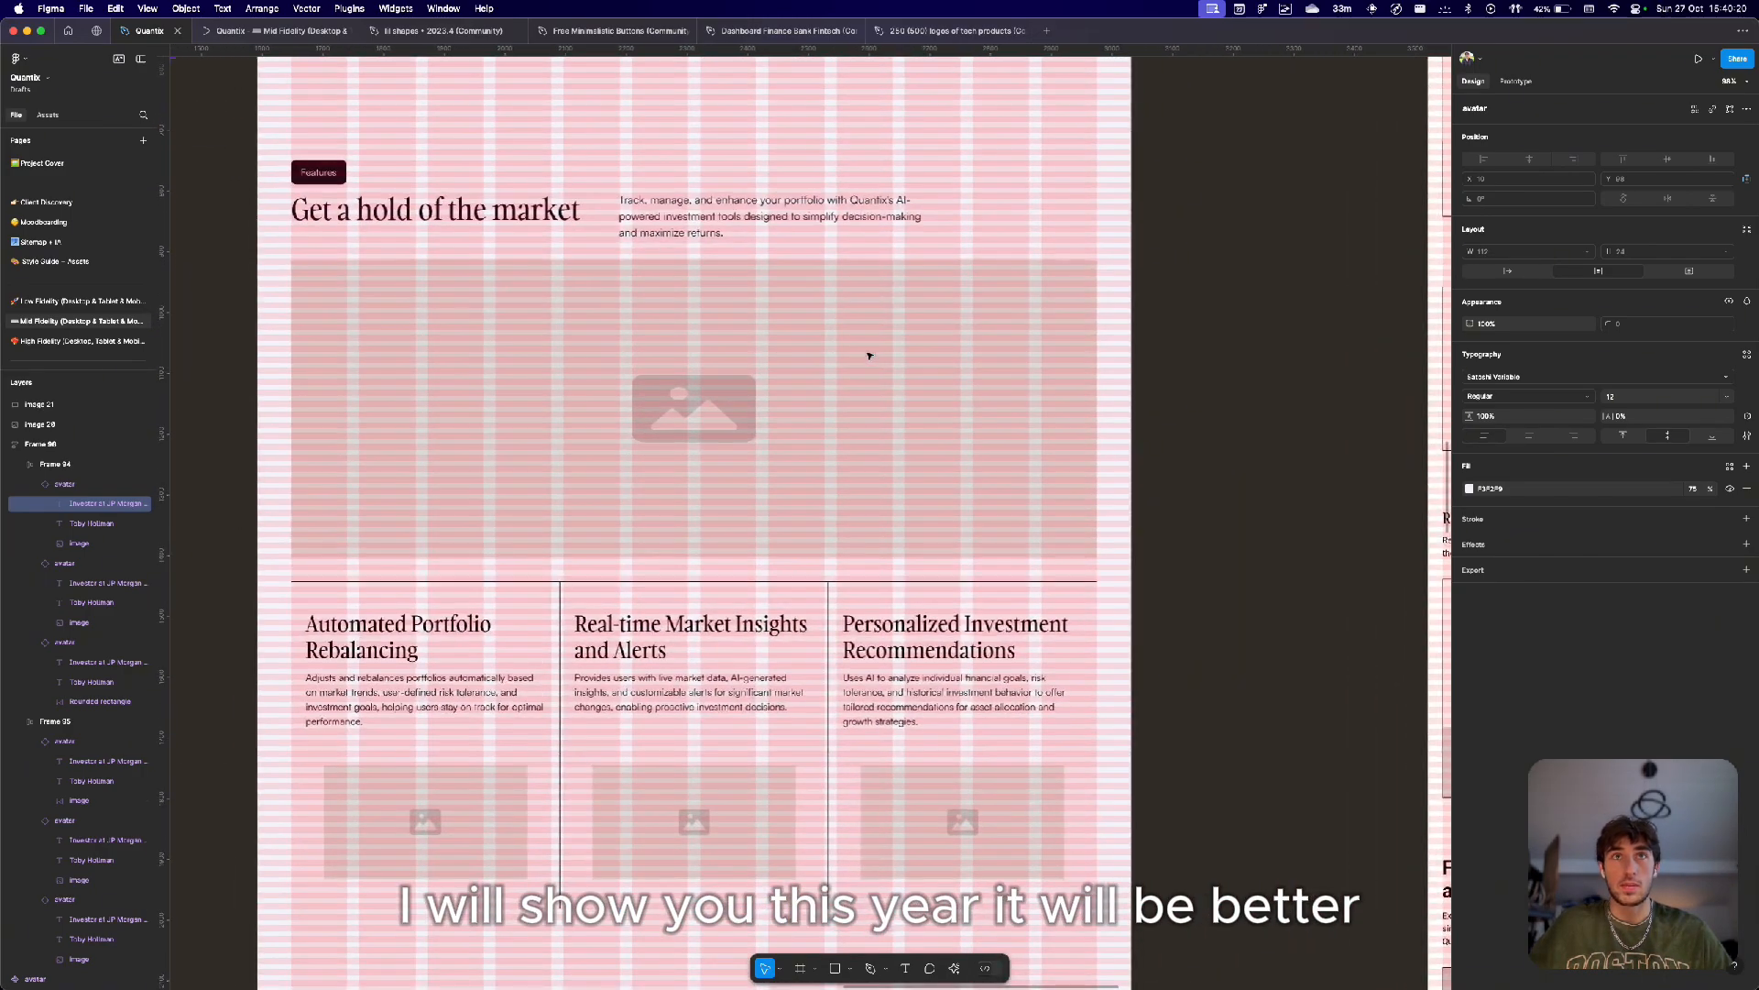
pyautogui.scroll(-4, 870, 356)
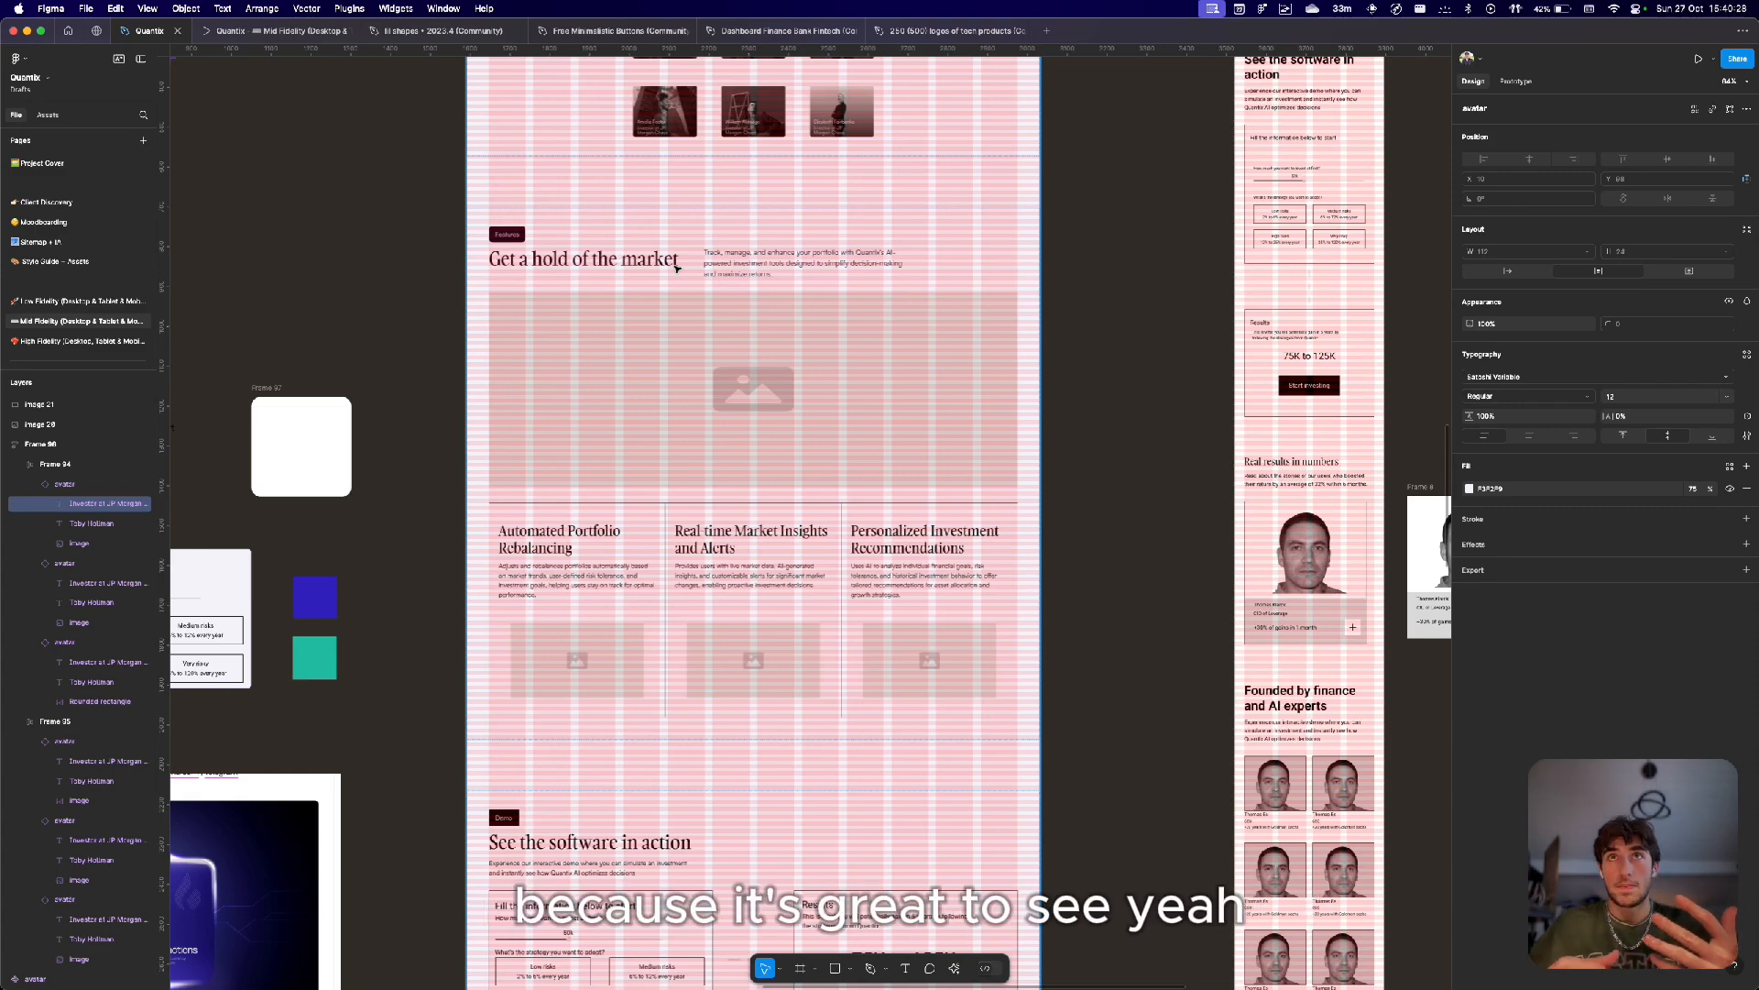
pyautogui.scroll(5, 678, 268)
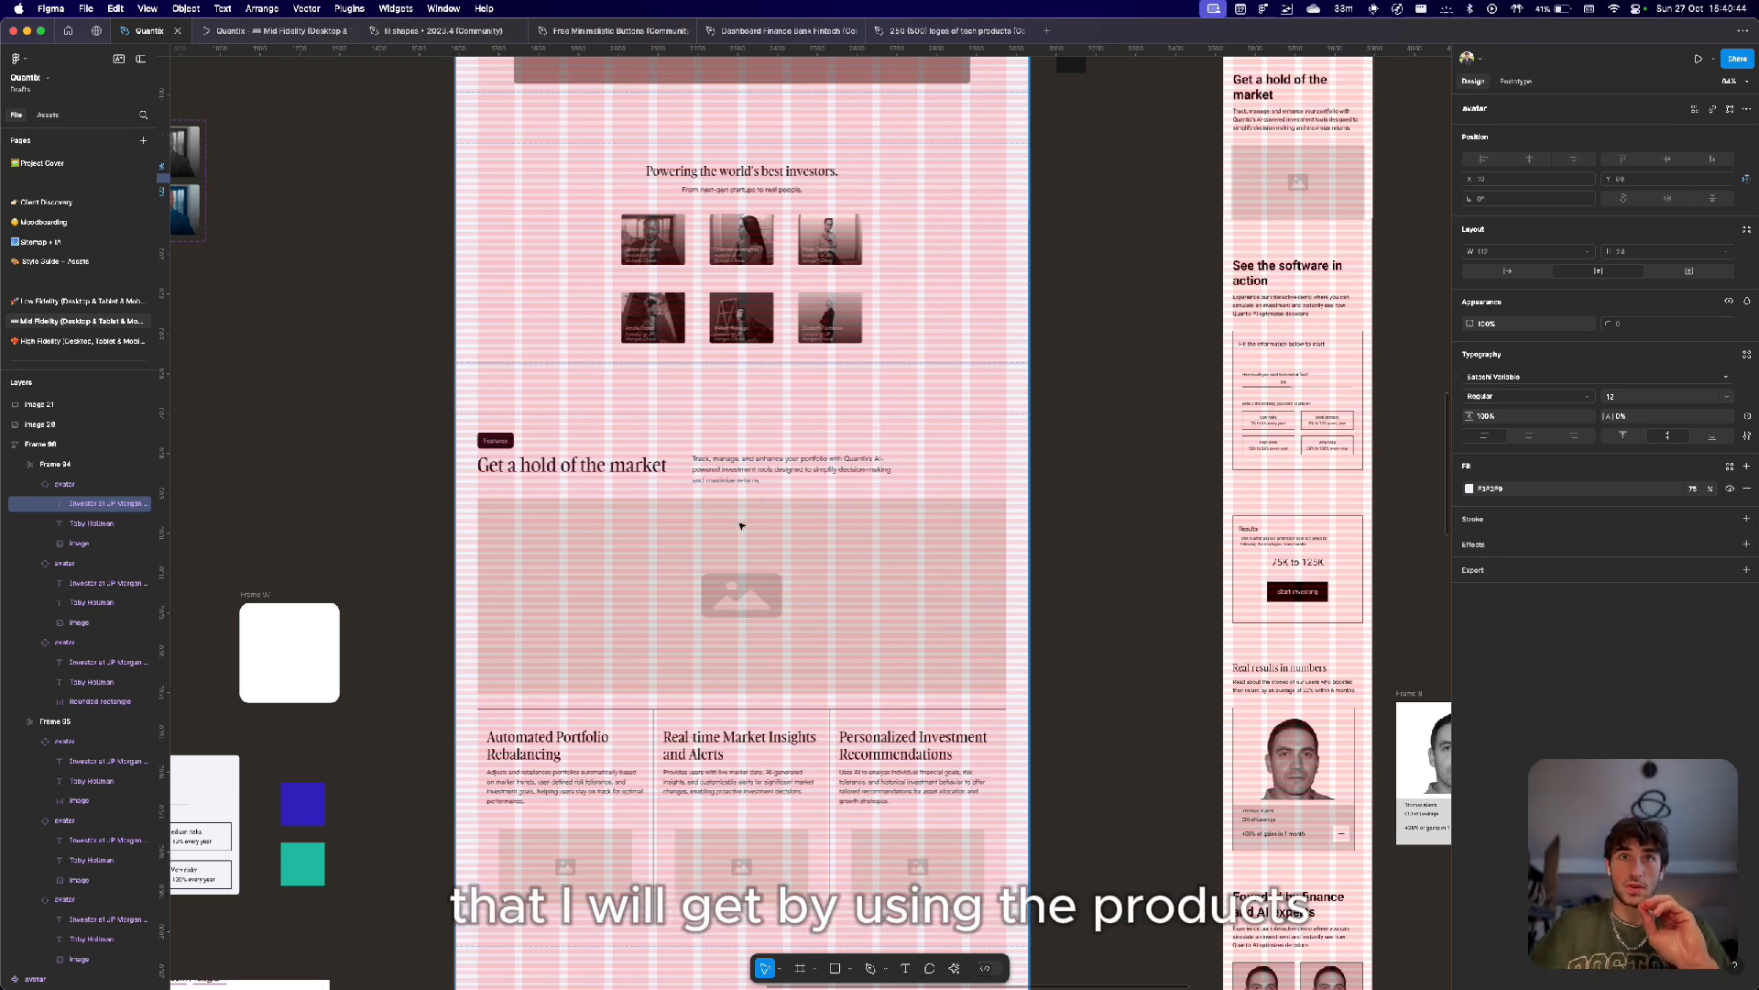
# Select the features section and compare the mid-fidelity desktop layout with the Low Fidelity page.
pyautogui.click(745, 524)
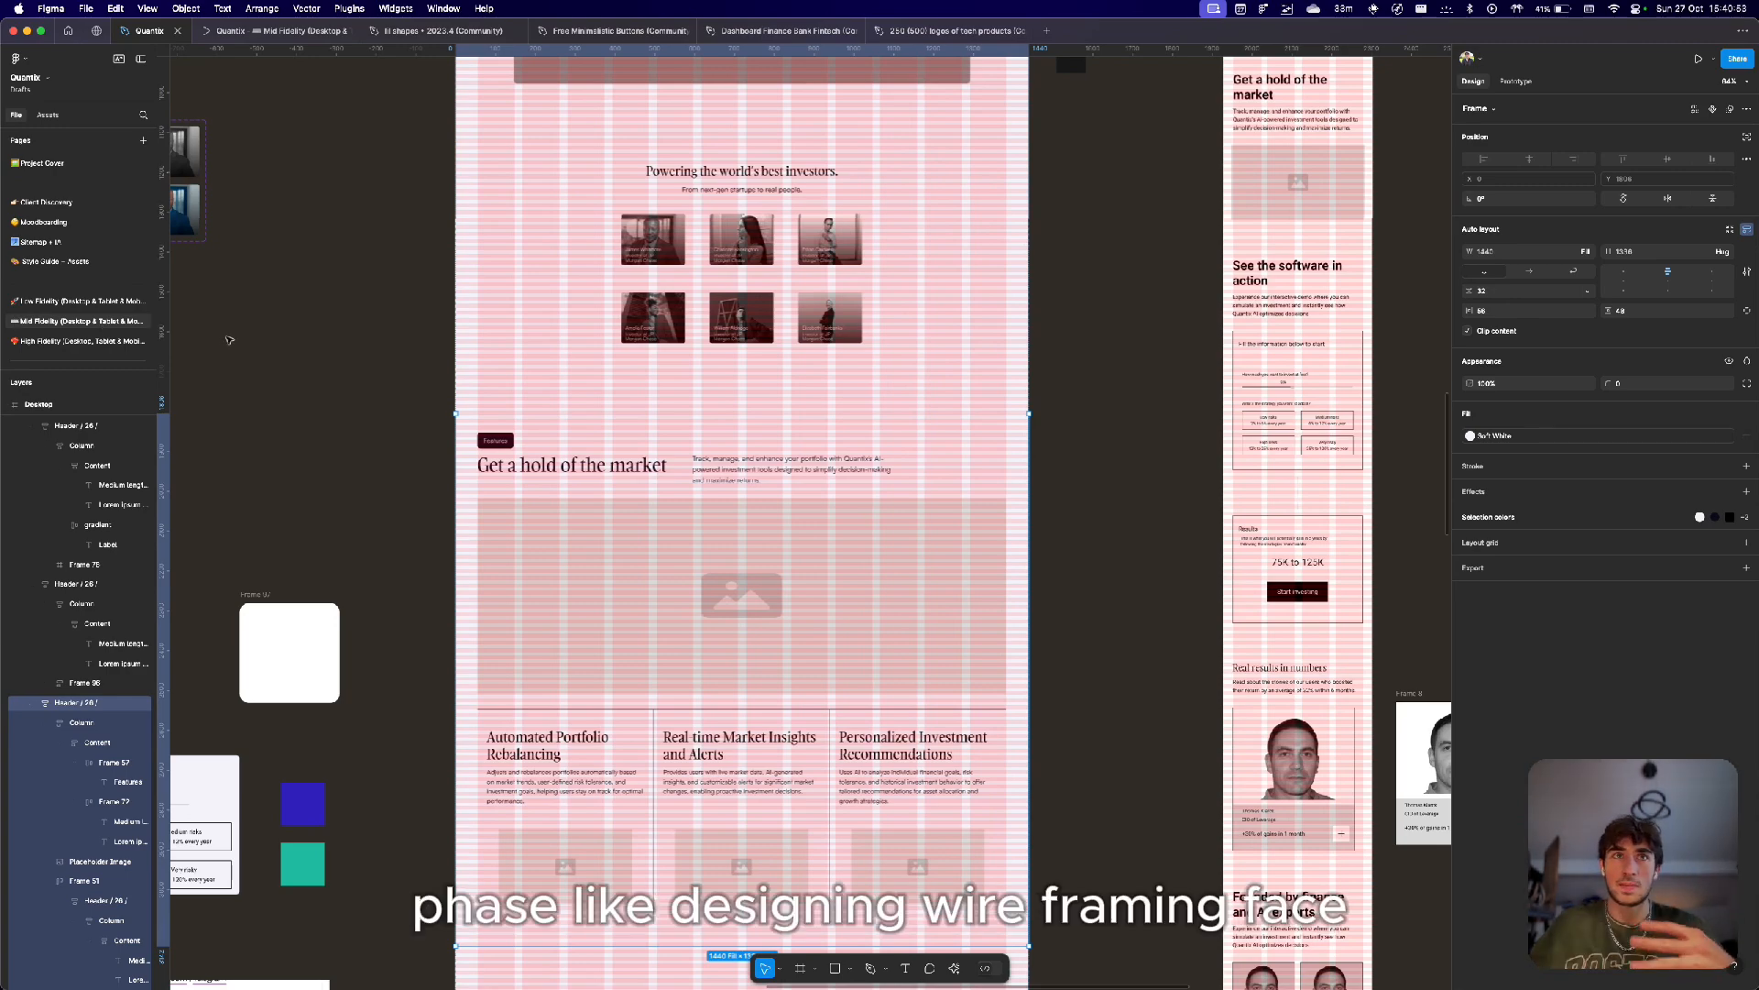
pyautogui.scroll(-5, 629, 455)
pyautogui.scroll(2, 628, 455)
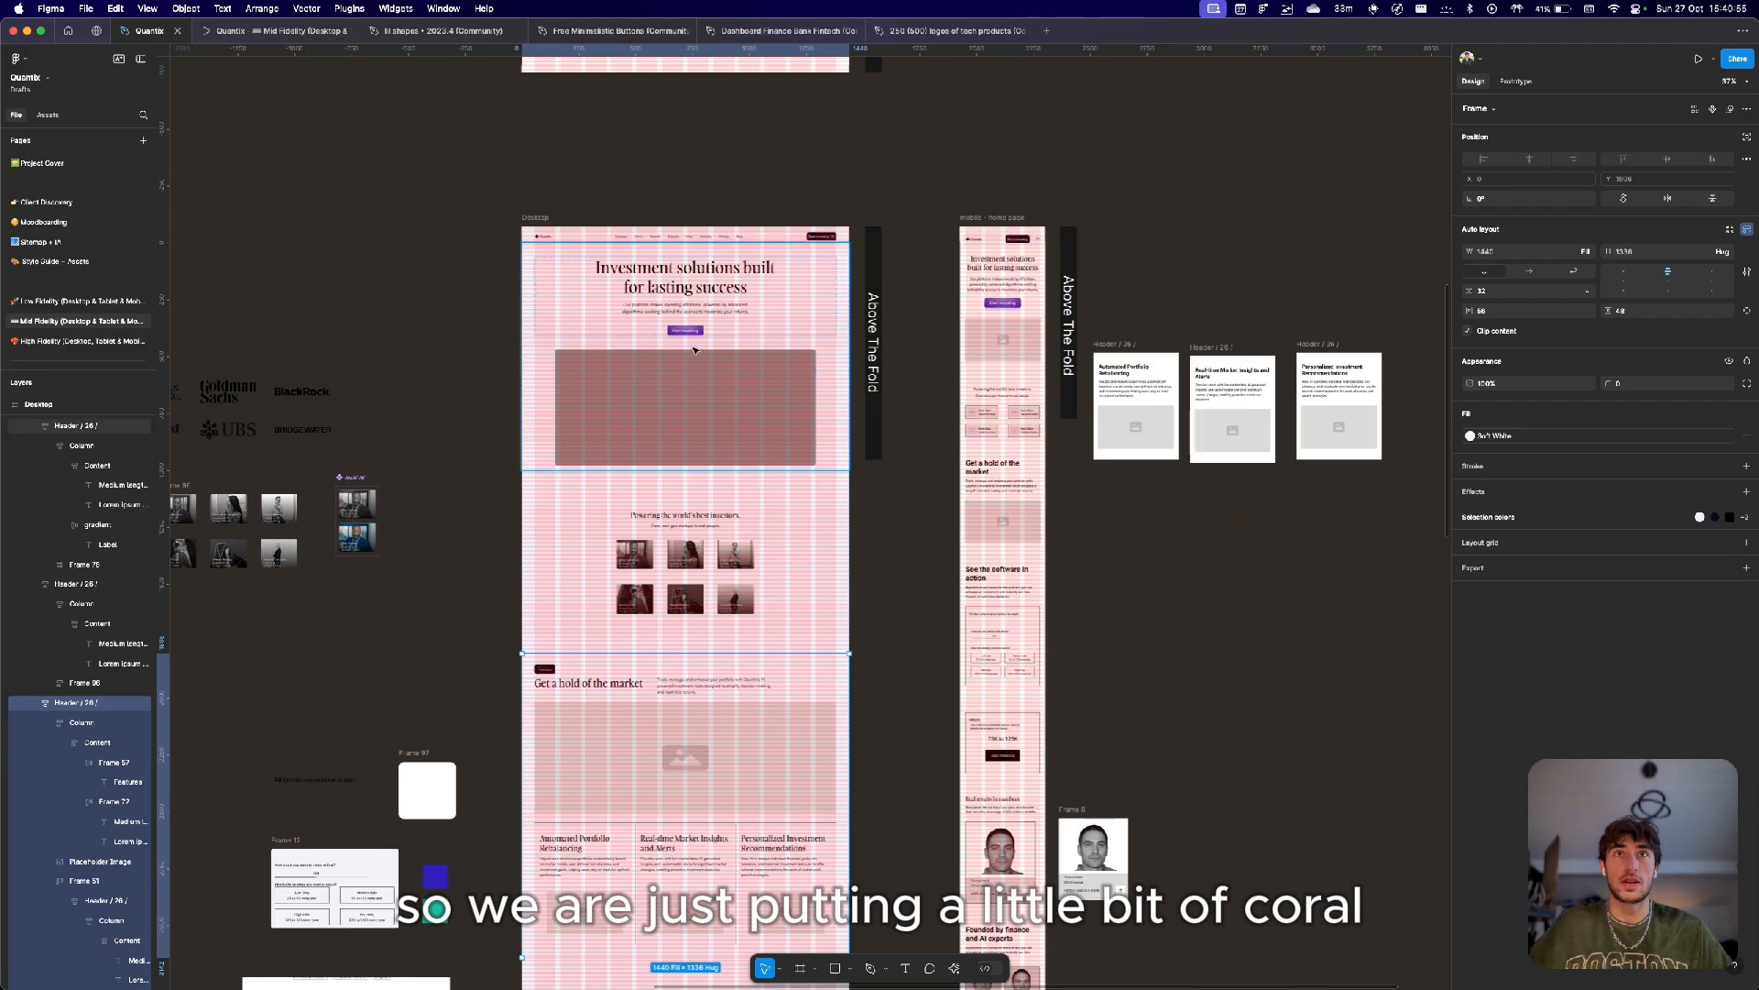
pyautogui.scroll(4, 691, 361)
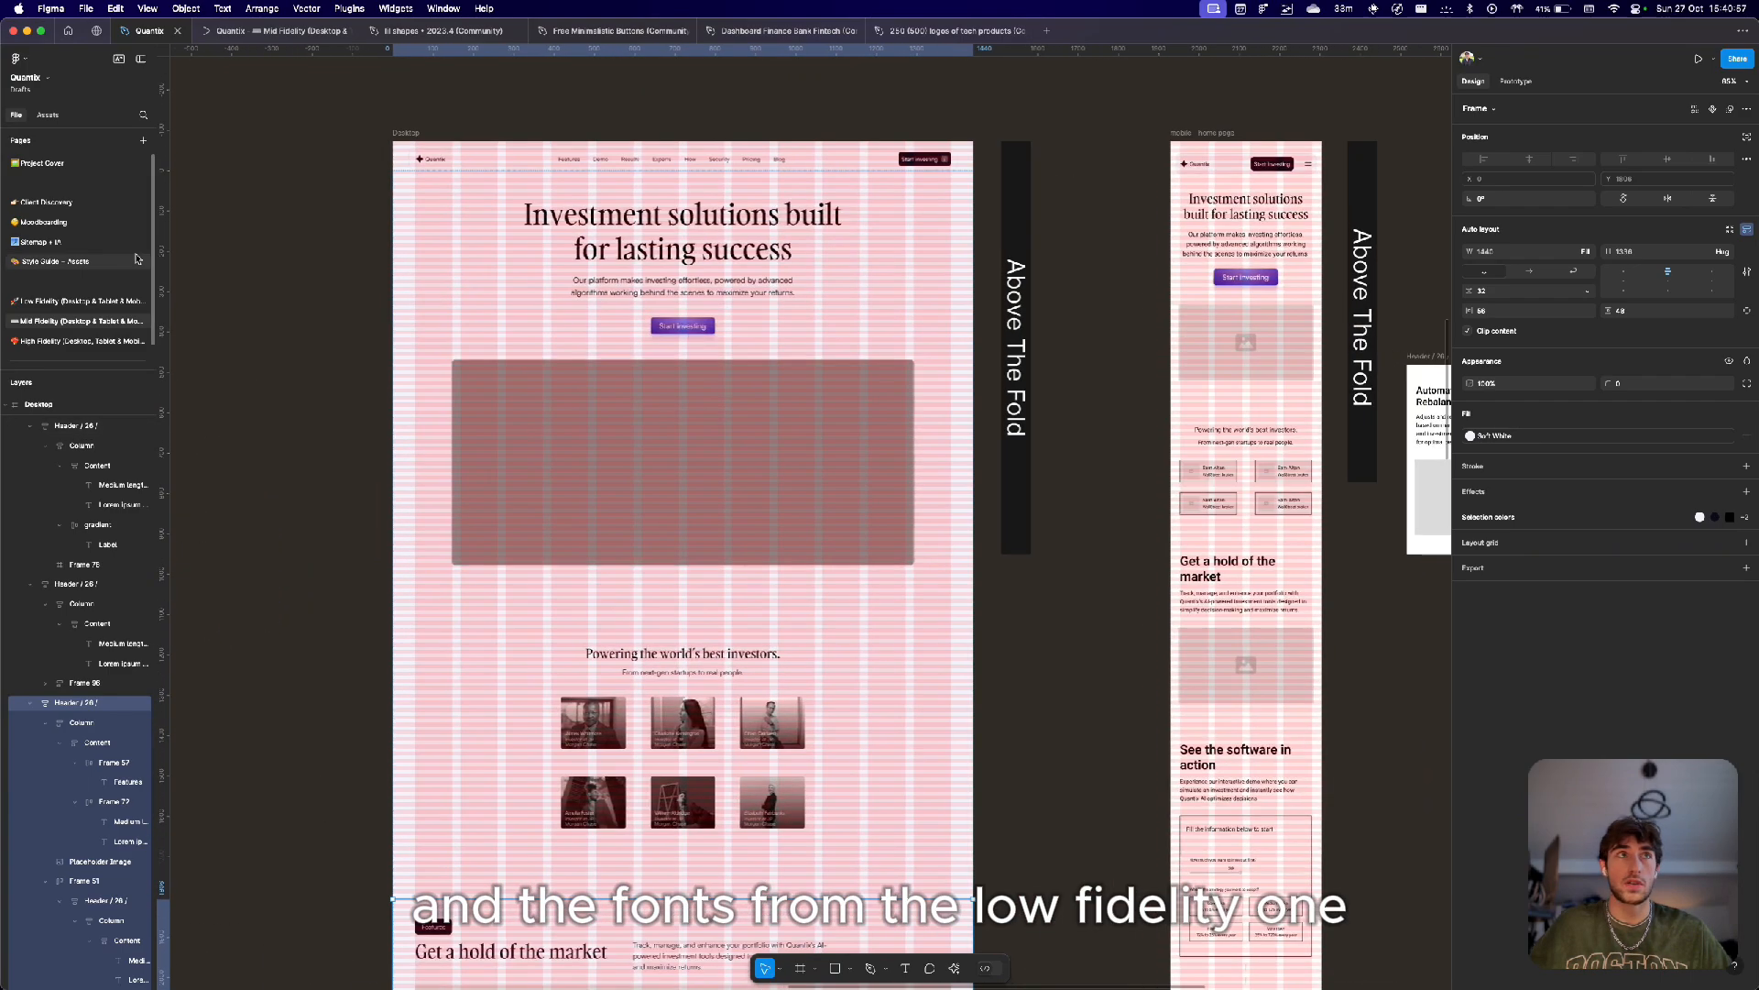
pyautogui.click(76, 303)
pyautogui.scroll(-2, 915, 500)
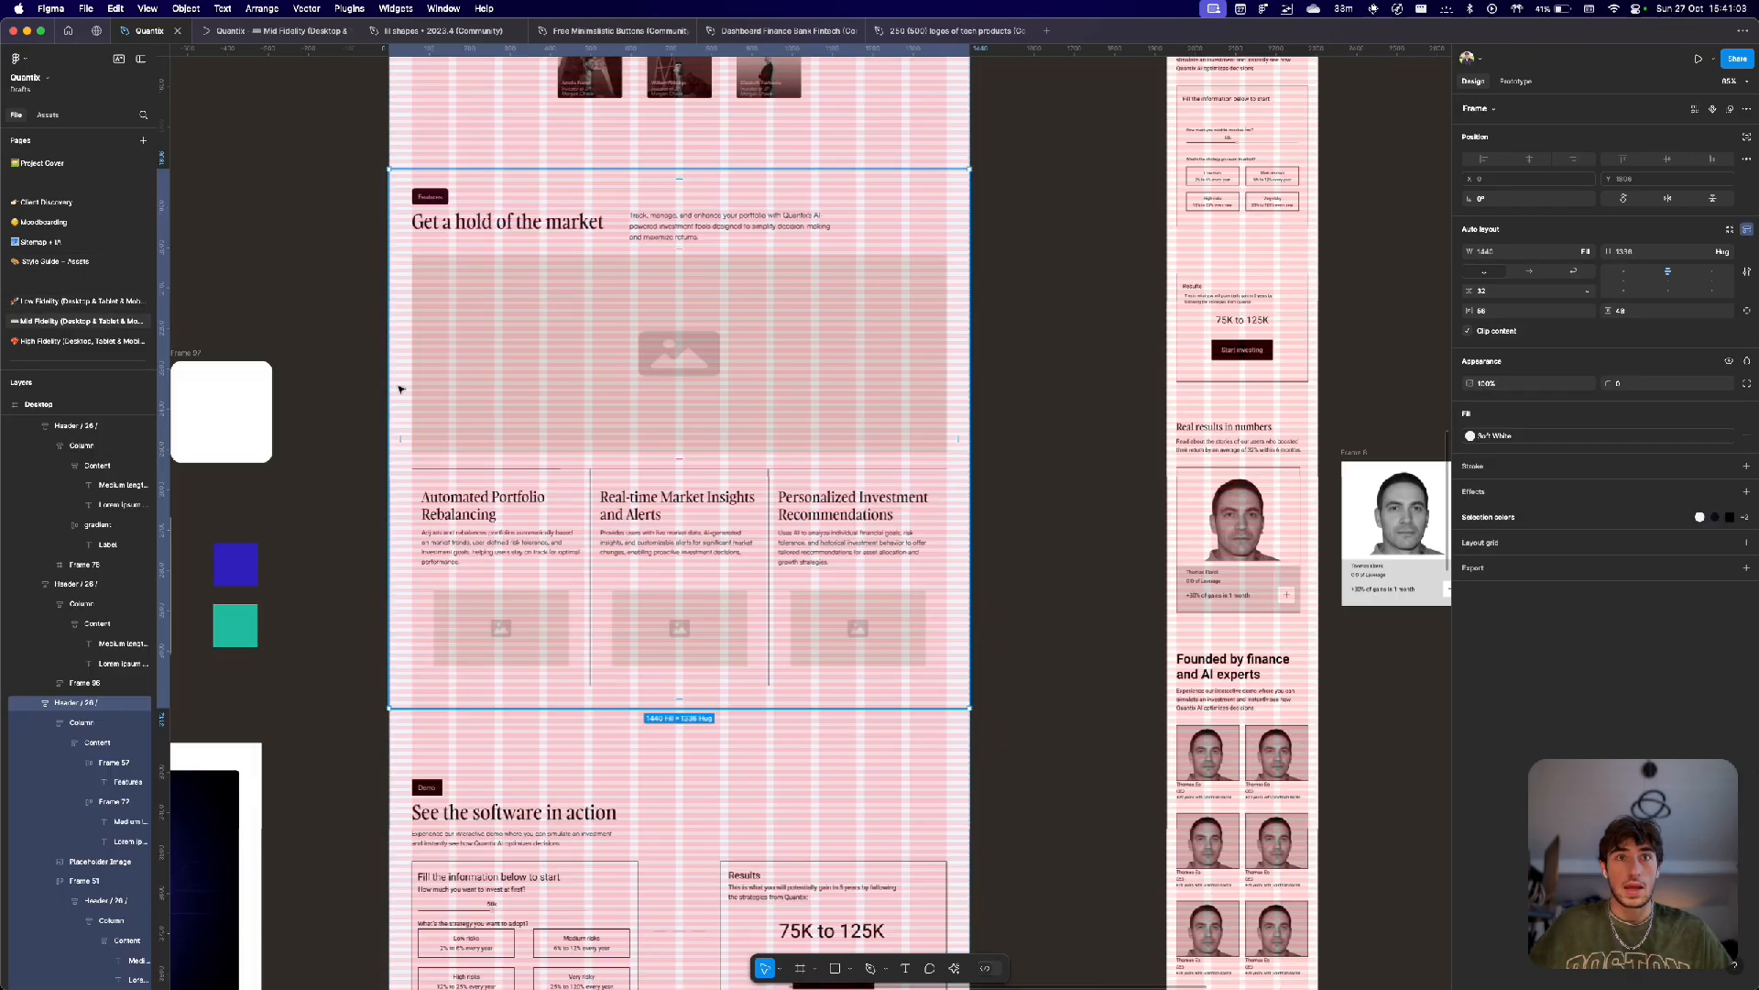
pyautogui.scroll(-5, 443, 734)
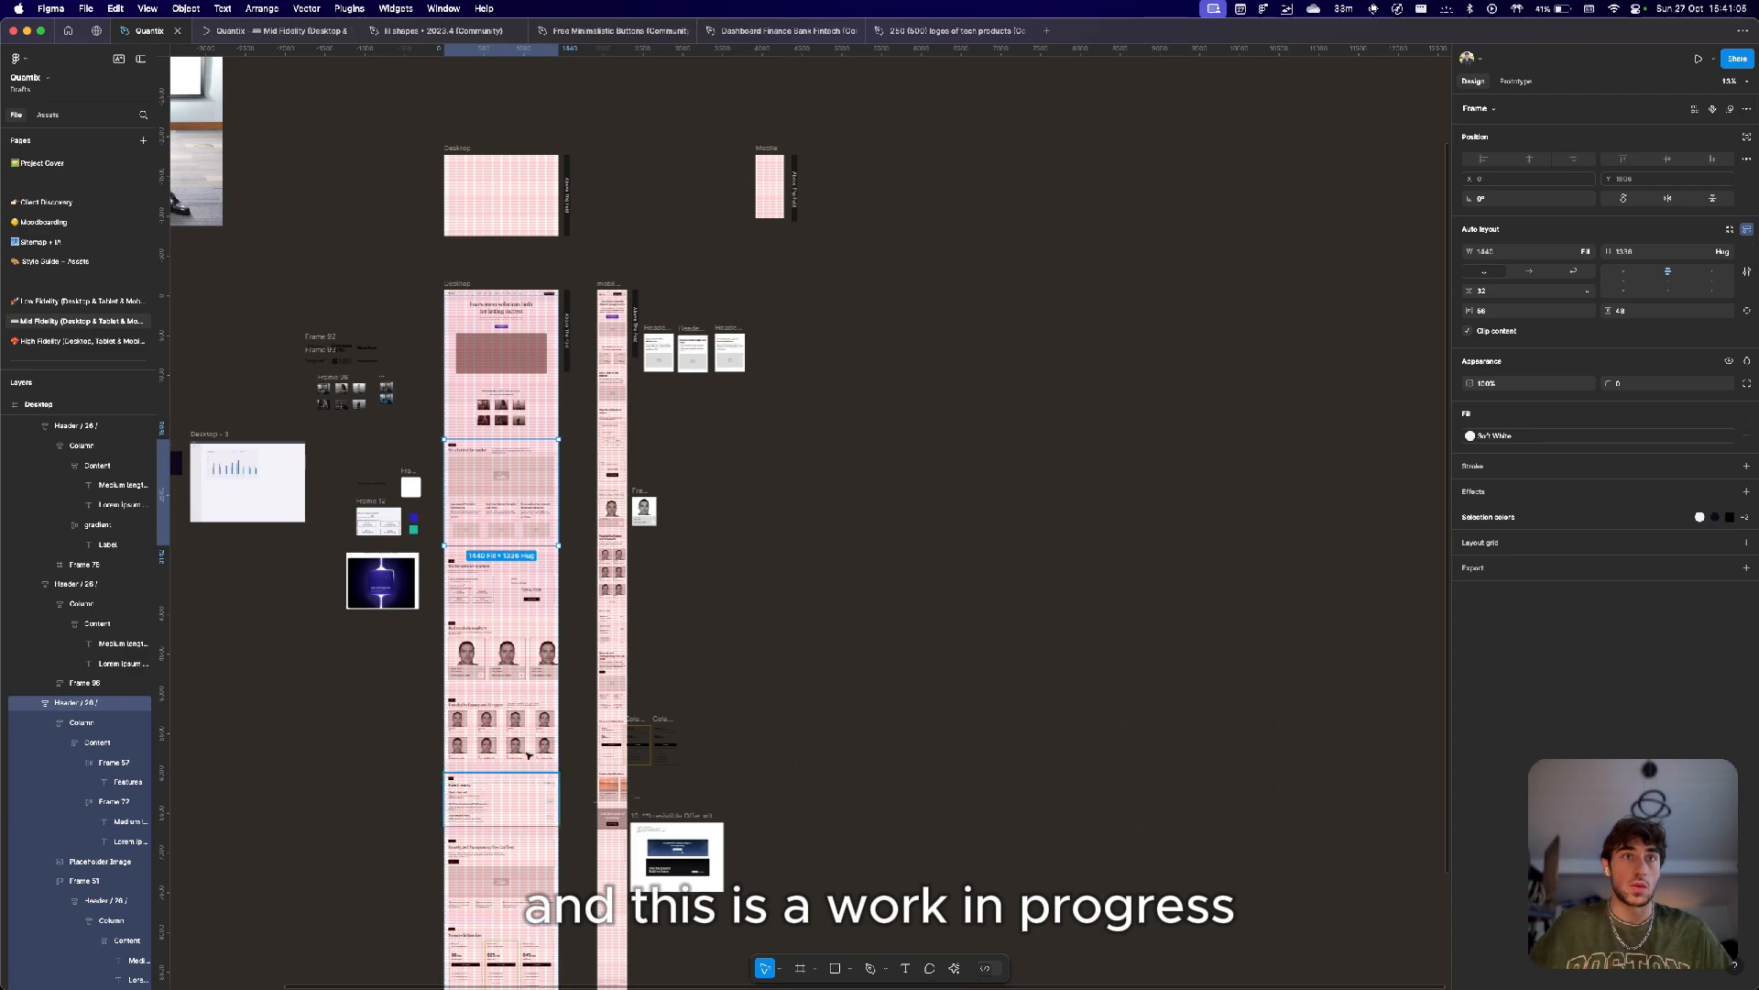
pyautogui.scroll(8, 460, 482)
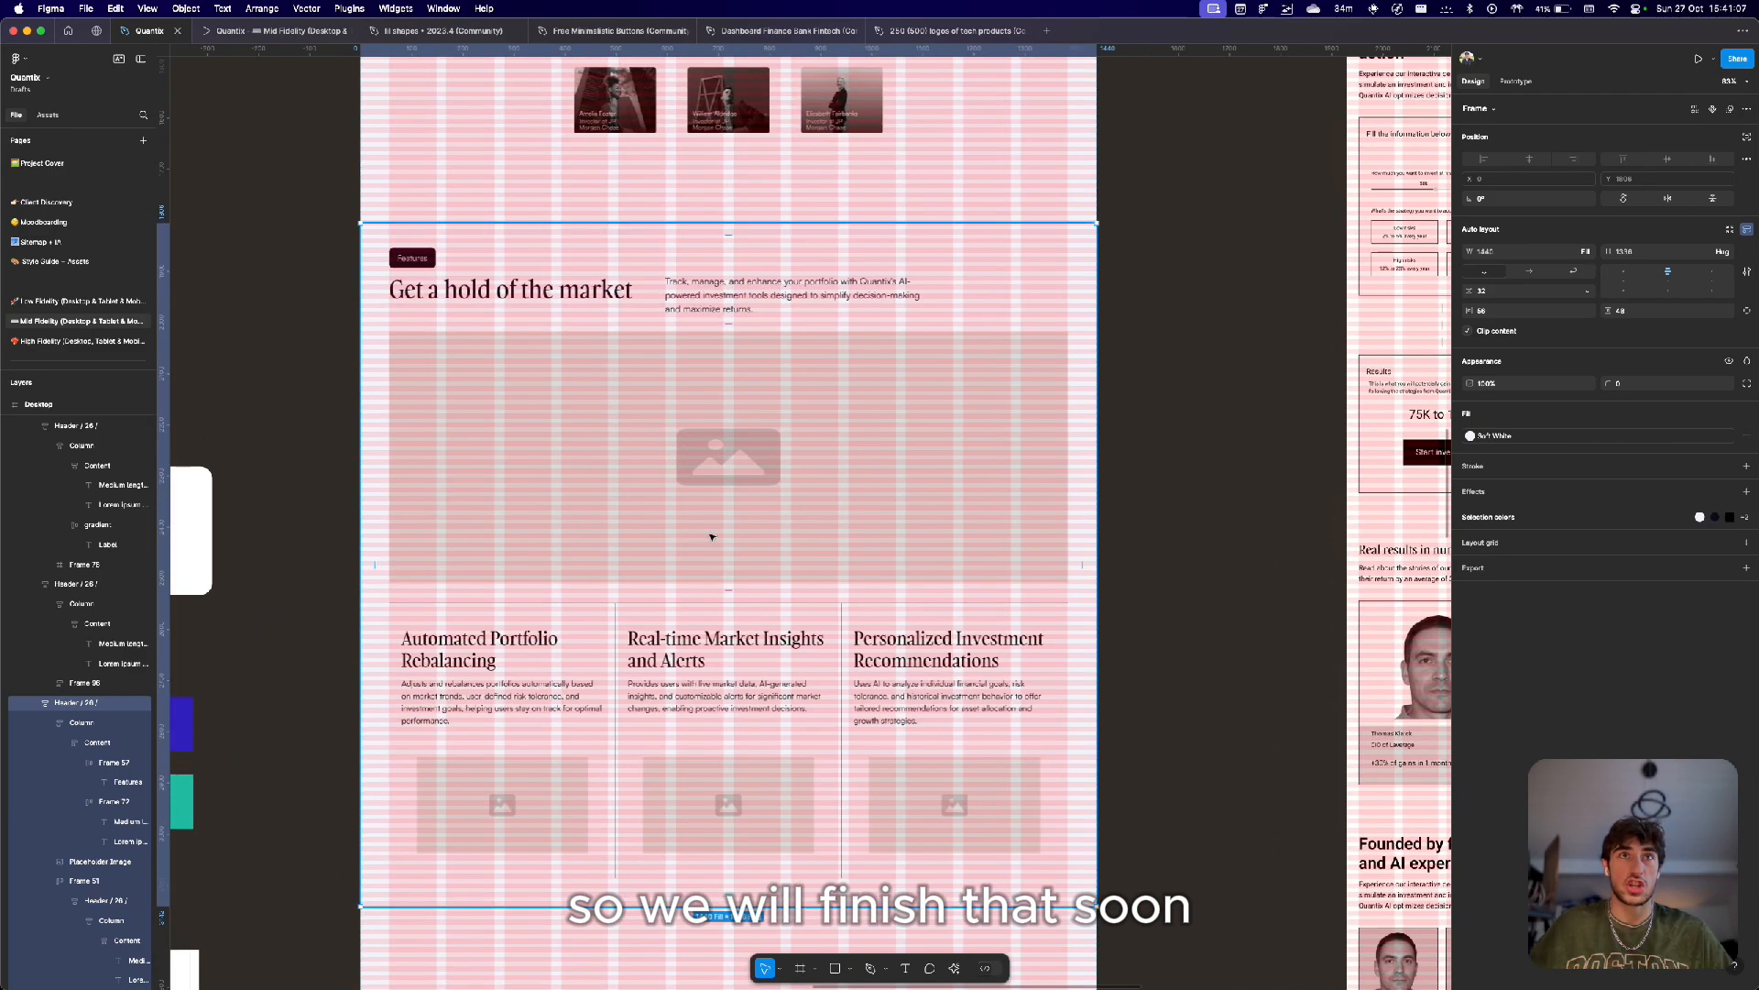
pyautogui.scroll(-1, 774, 464)
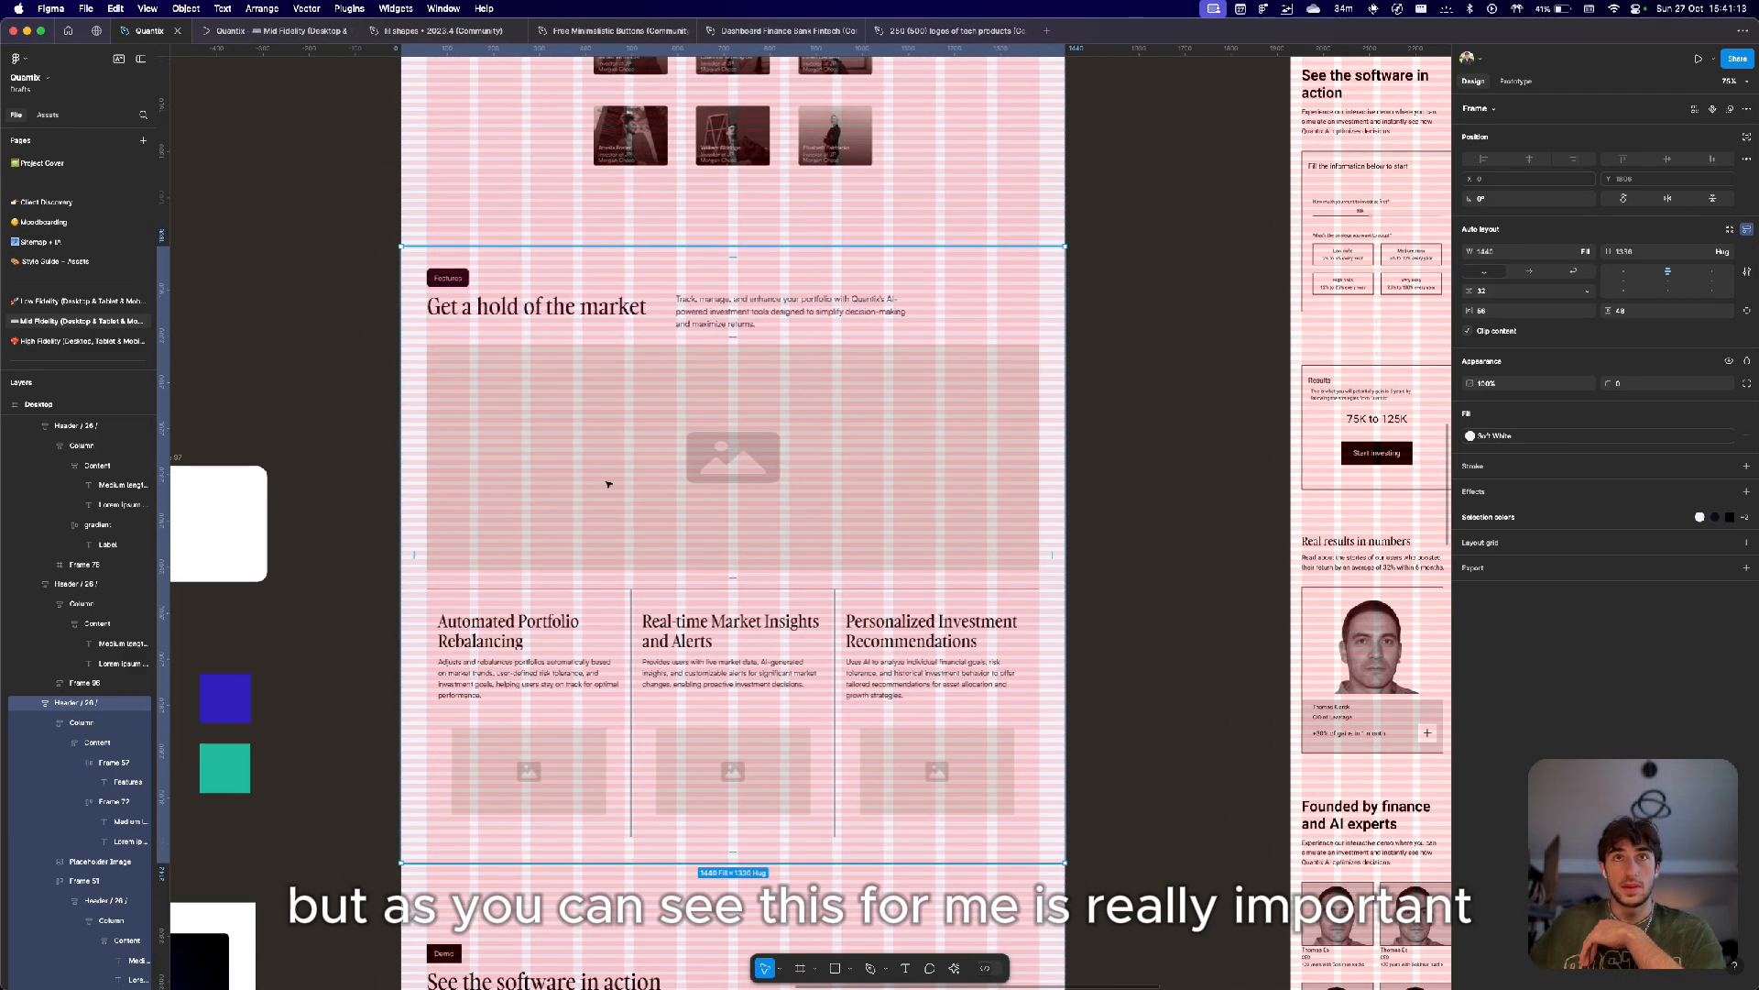
pyautogui.scroll(-2, 646, 440)
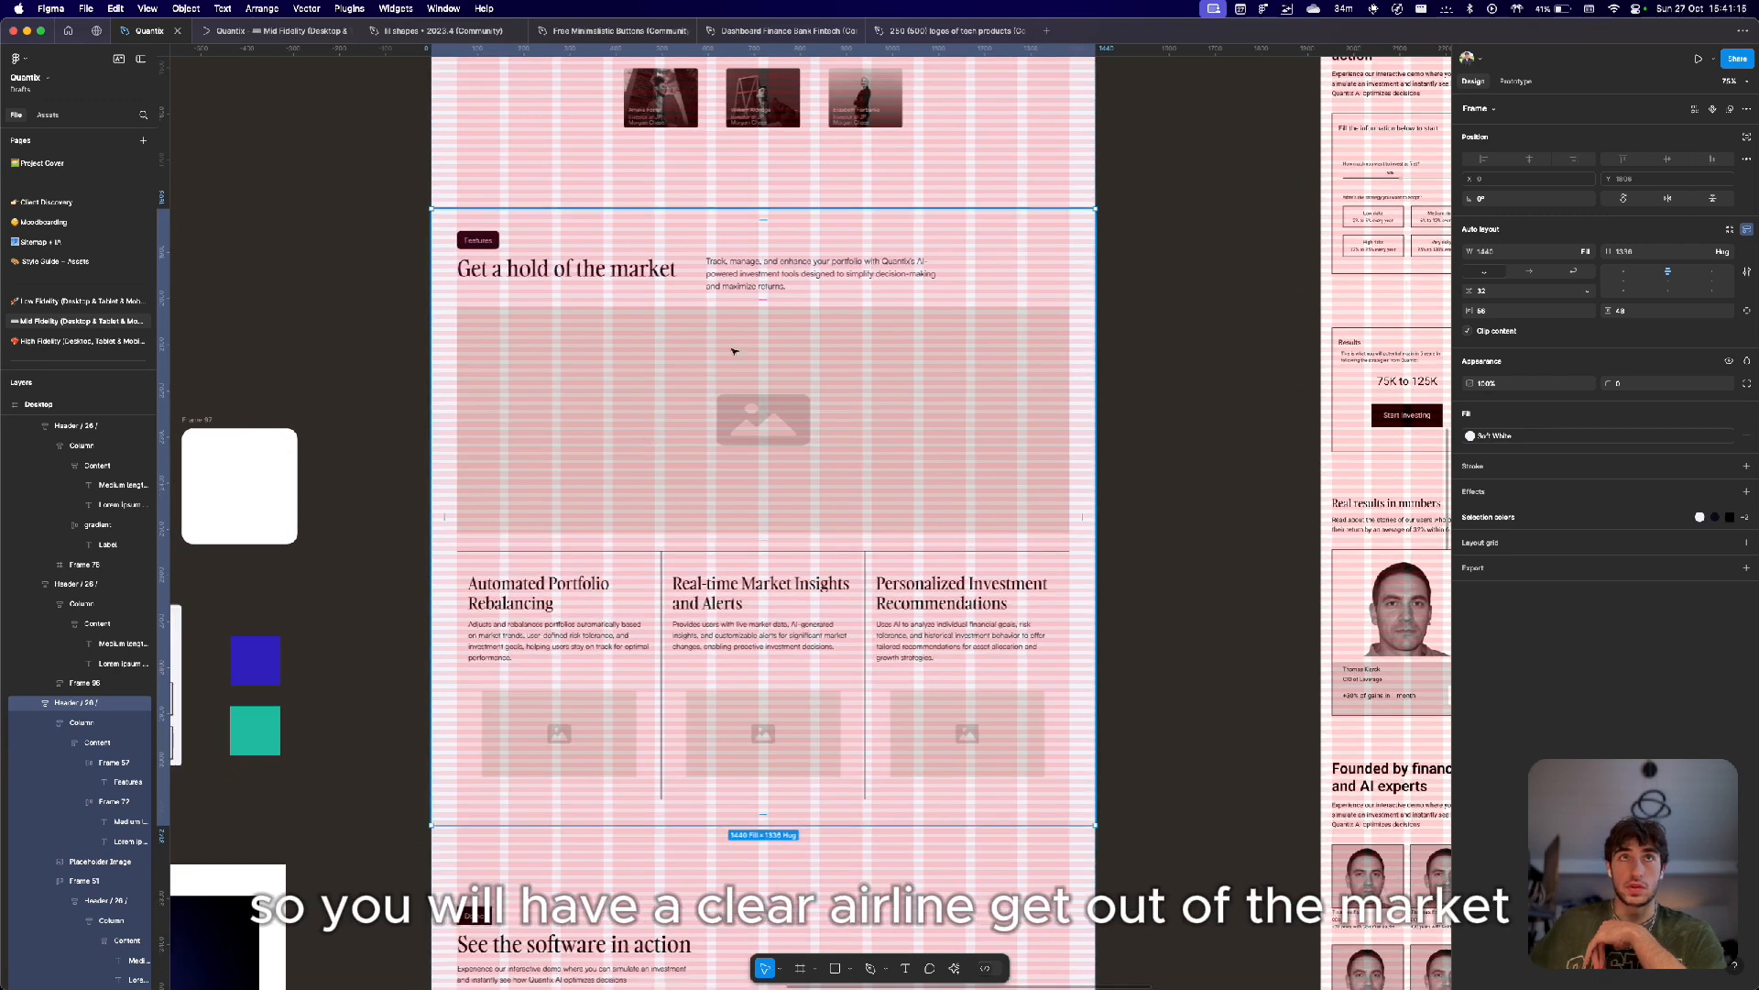
# Inspect the 'Get a hold of the market' heading text and its description paragraph.
pyautogui.doubleClick(496, 271)
pyautogui.doubleClick(495, 271)
pyautogui.doubleClick(554, 271)
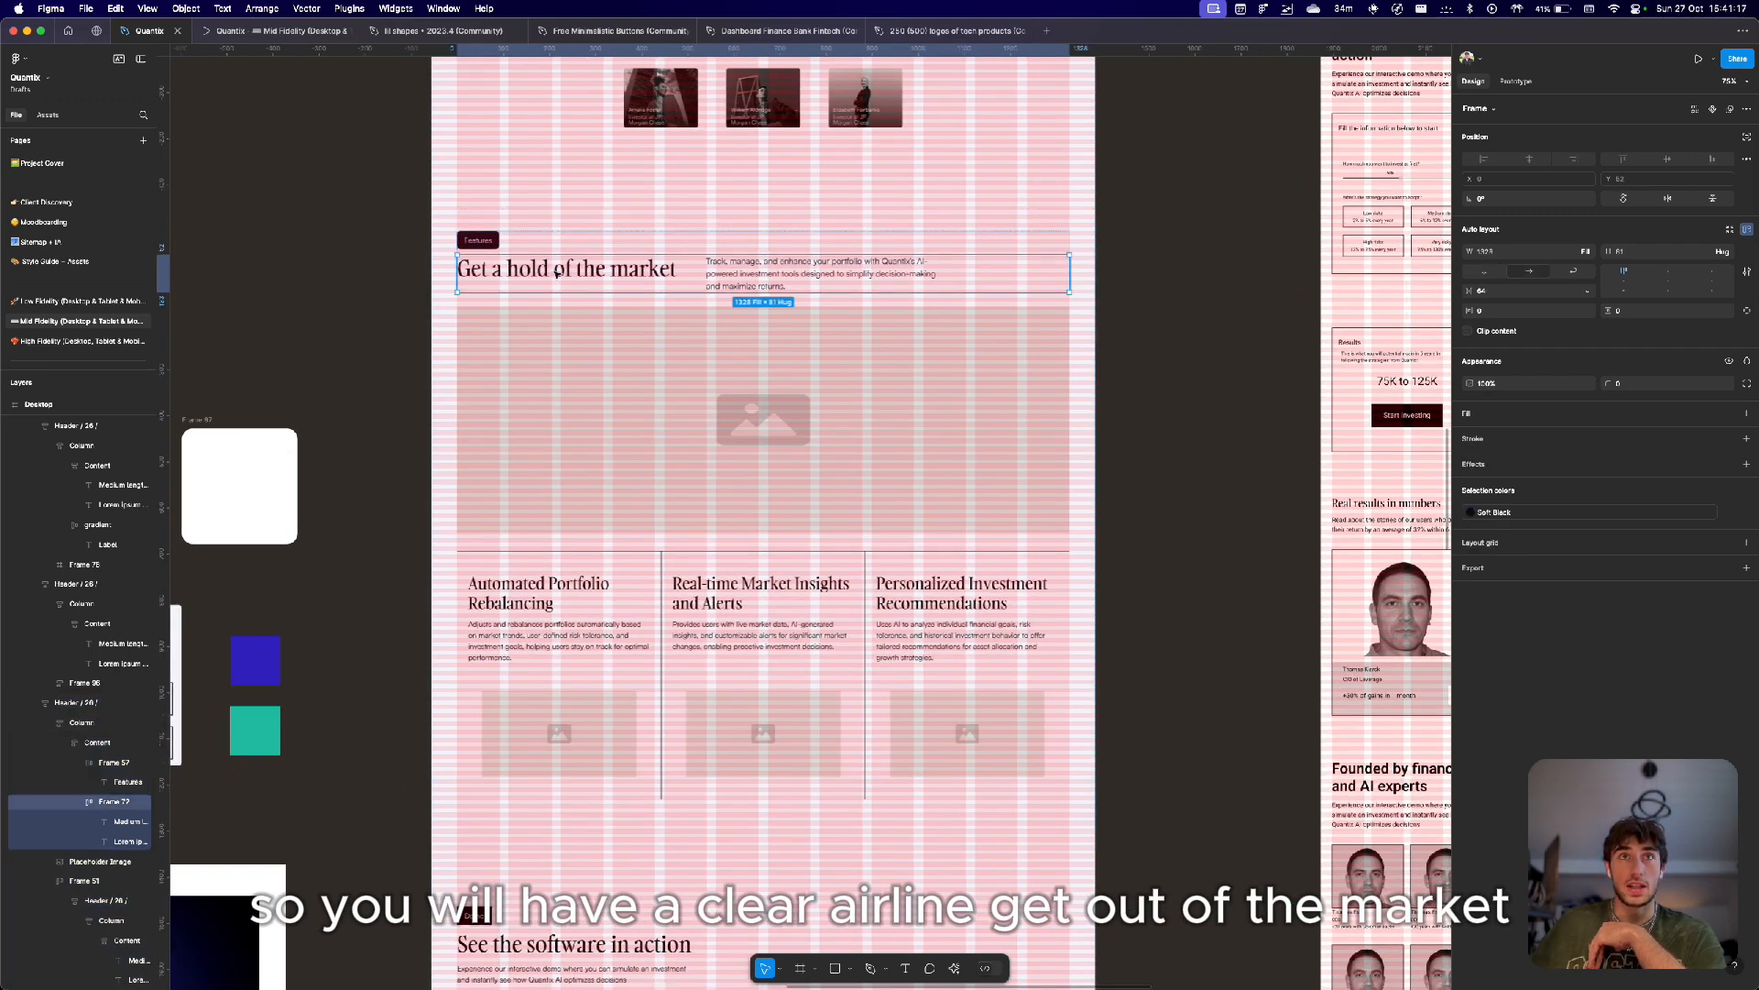
pyautogui.doubleClick(546, 272)
pyautogui.doubleClick(533, 266)
pyautogui.doubleClick(644, 268)
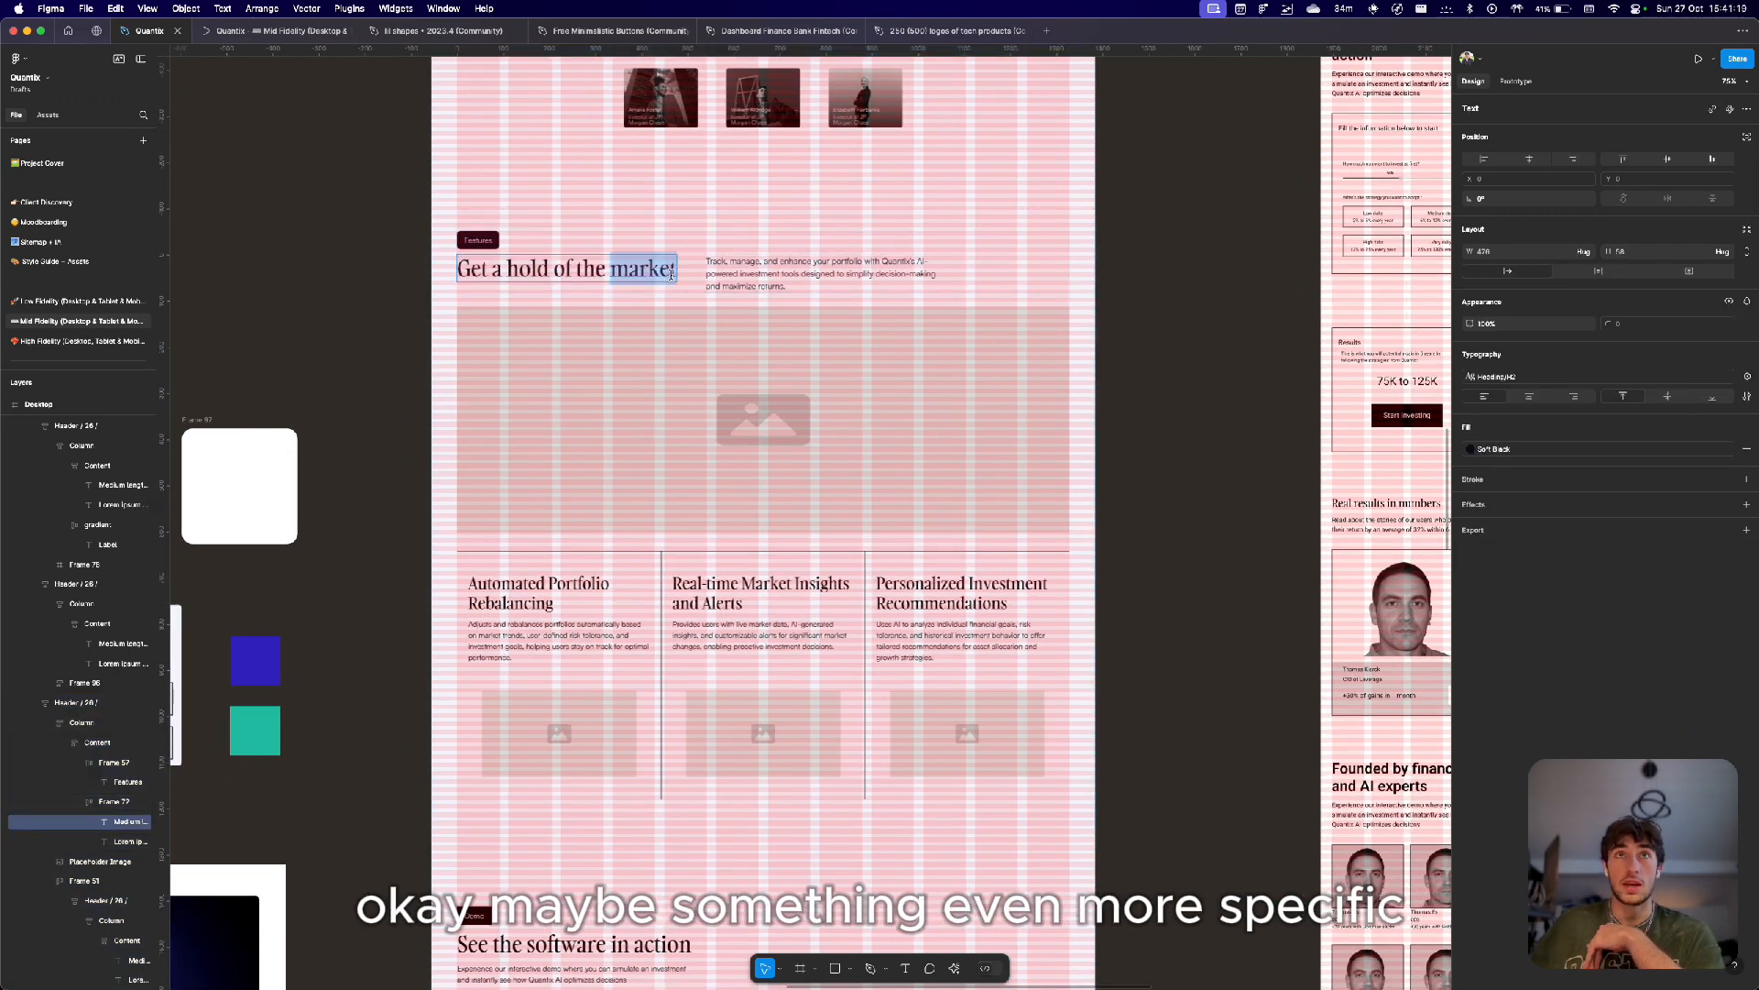
pyautogui.tripleClick(674, 273)
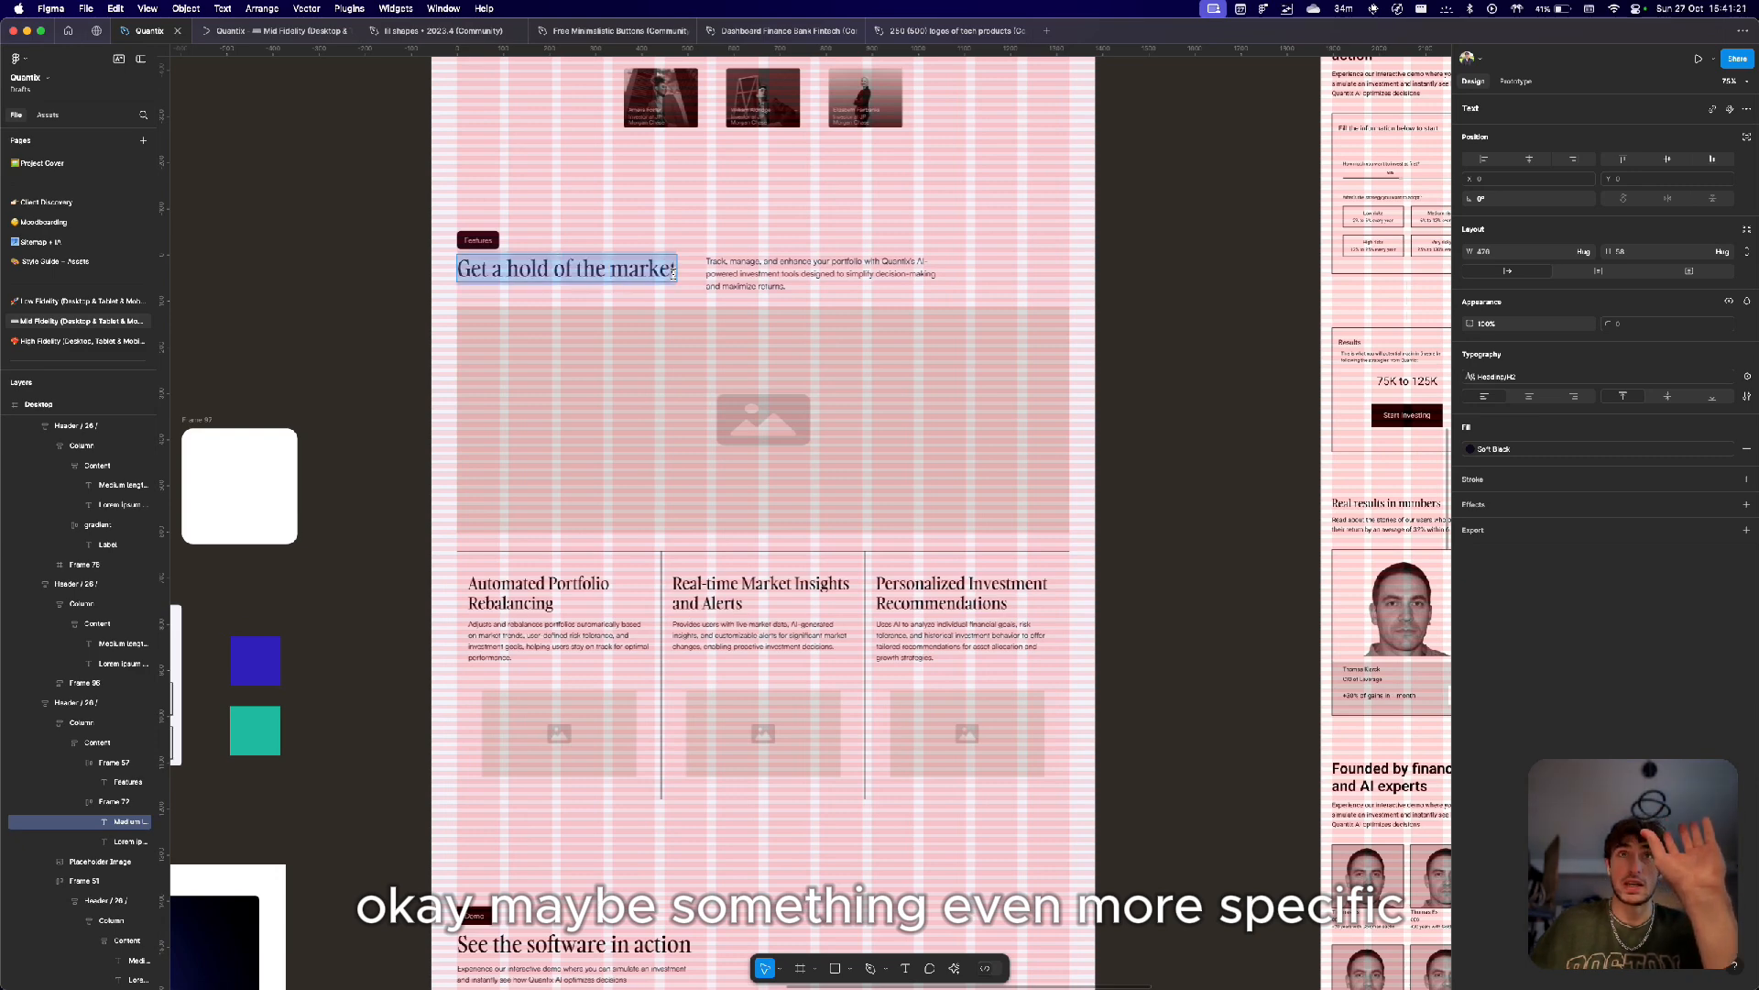
pyautogui.click(717, 263)
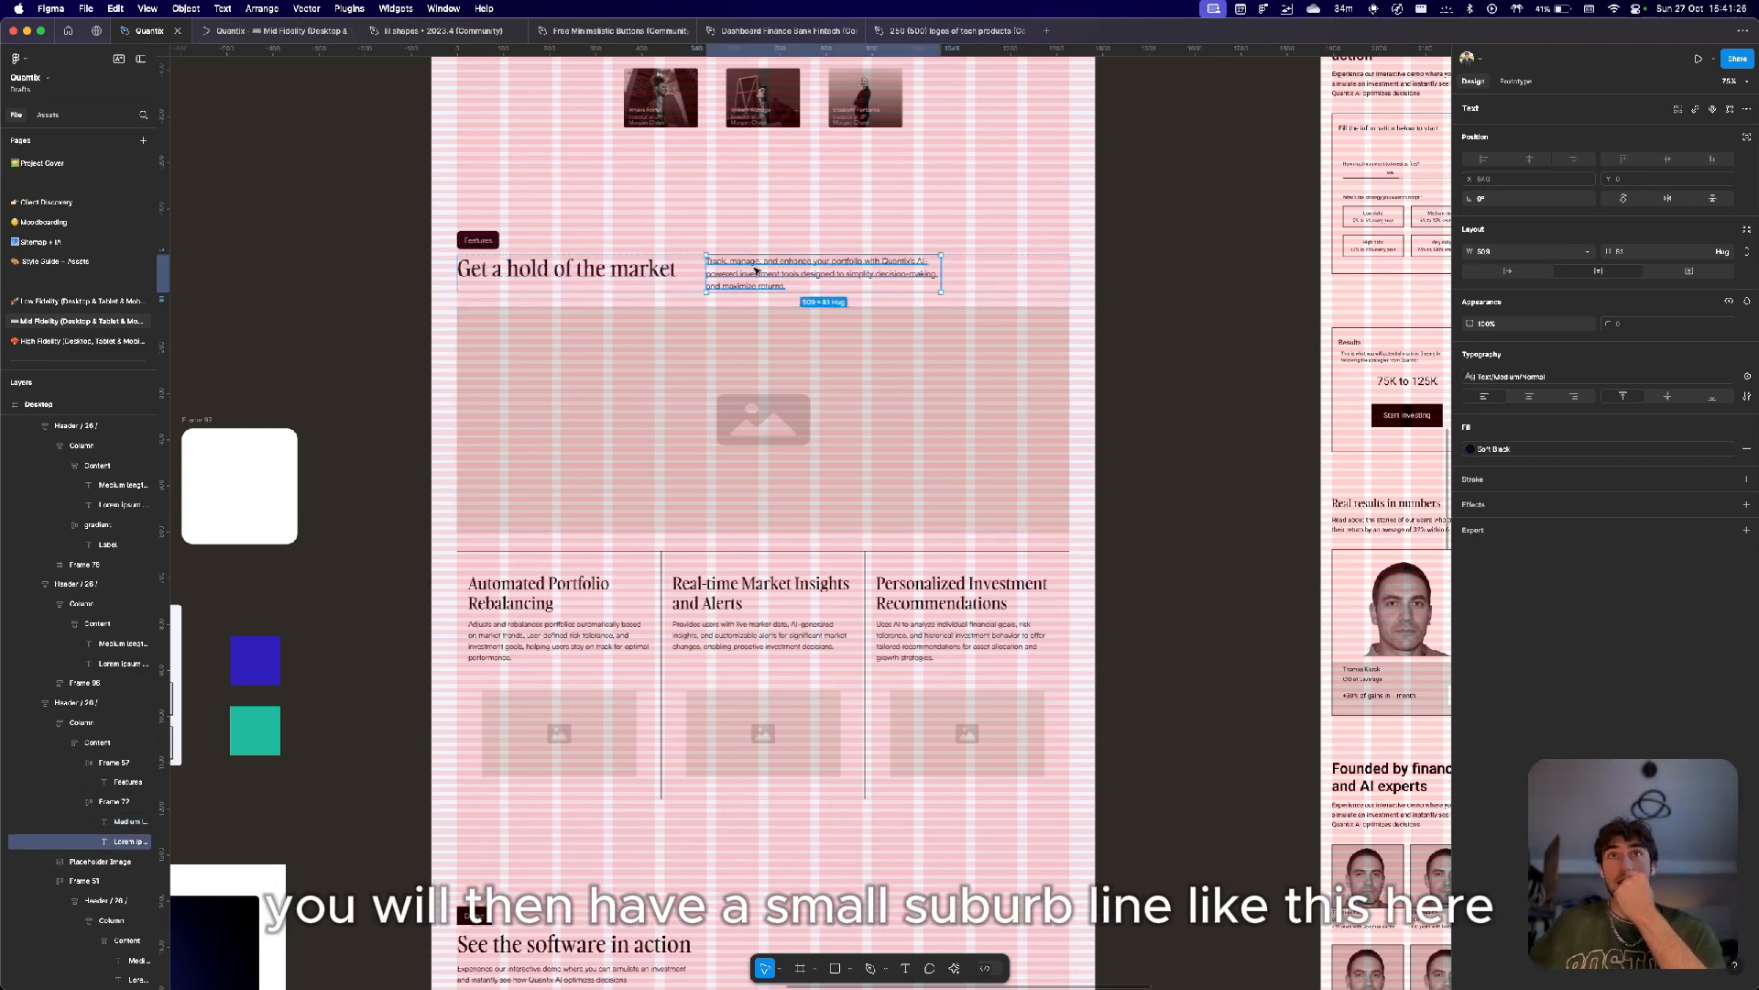
# Select the features placeholder image and step through the three feature columns below it.
pyautogui.click(745, 373)
pyautogui.scroll(-5, 745, 373)
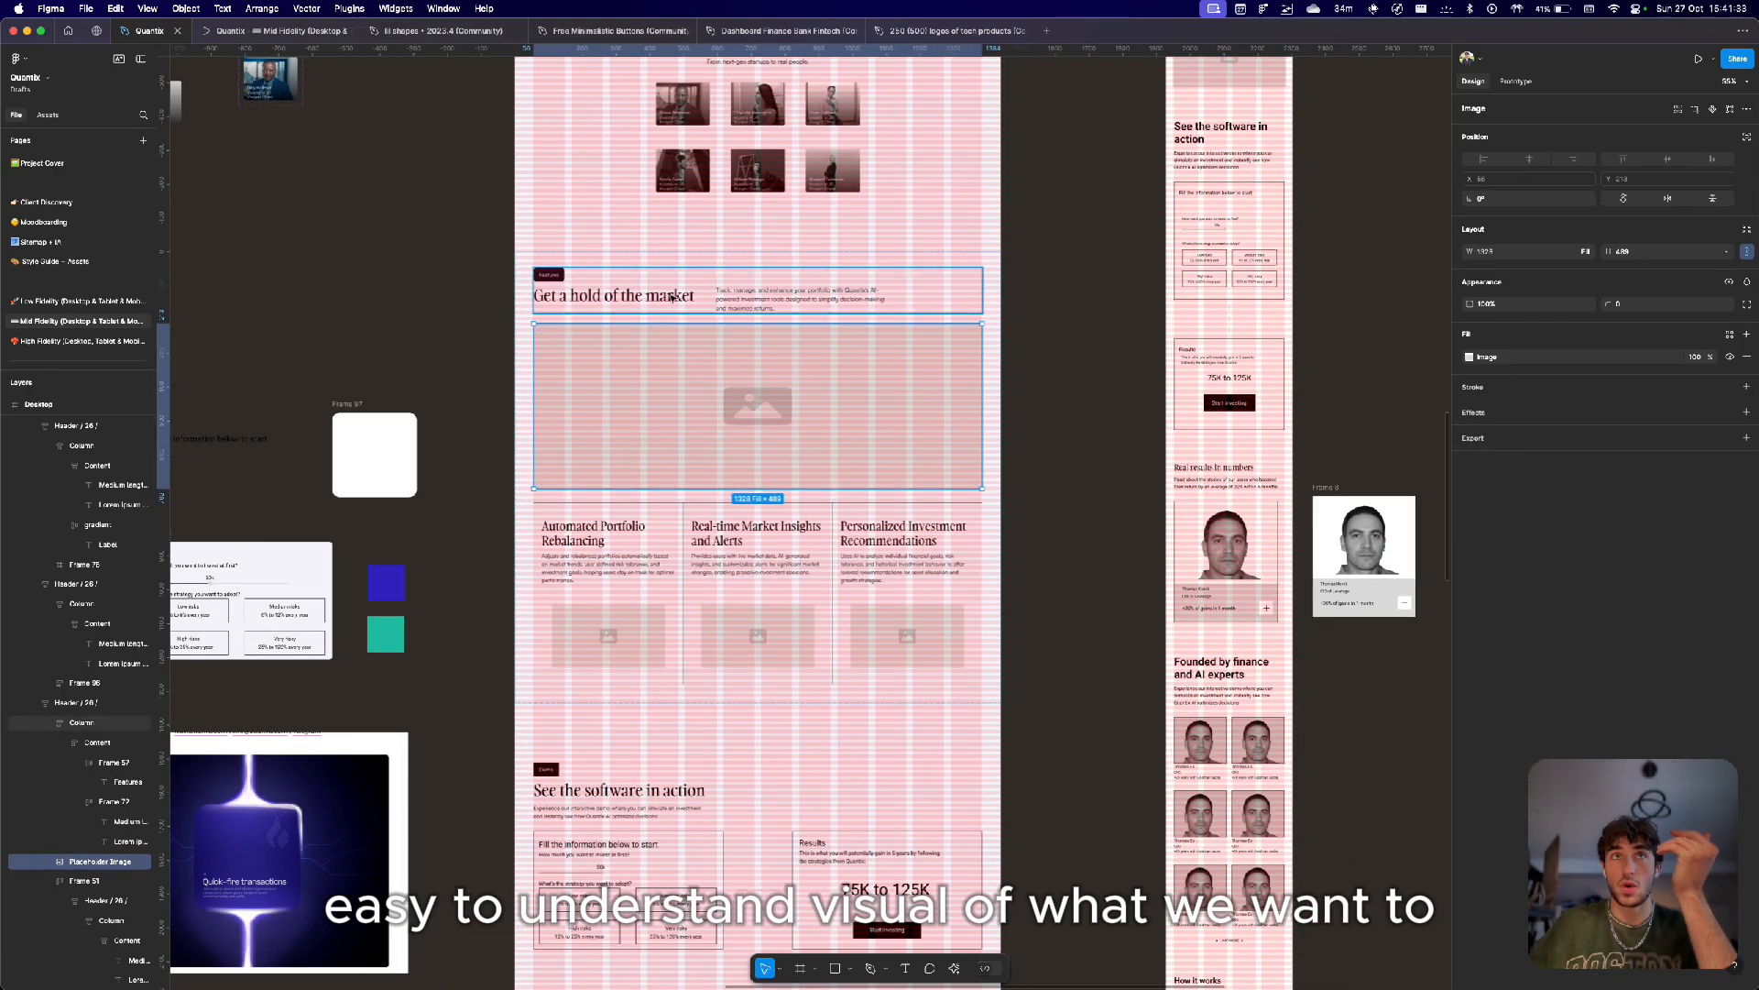
pyautogui.scroll(5, 663, 297)
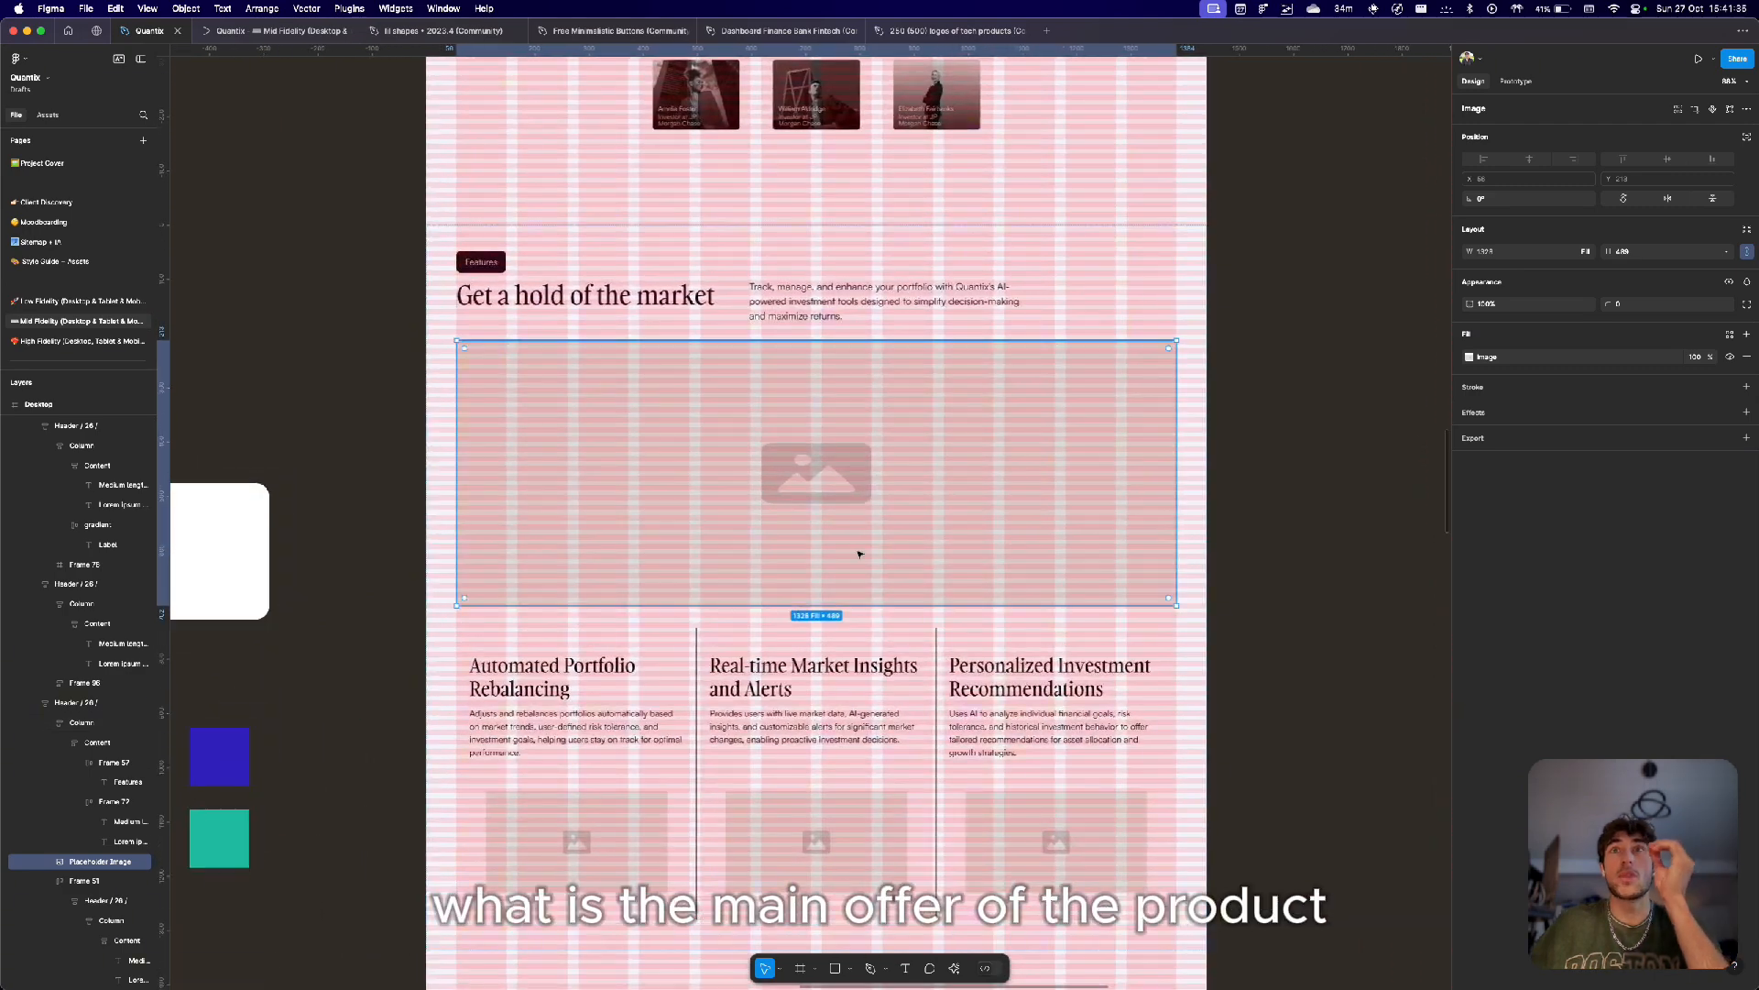
pyautogui.scroll(-3, 860, 554)
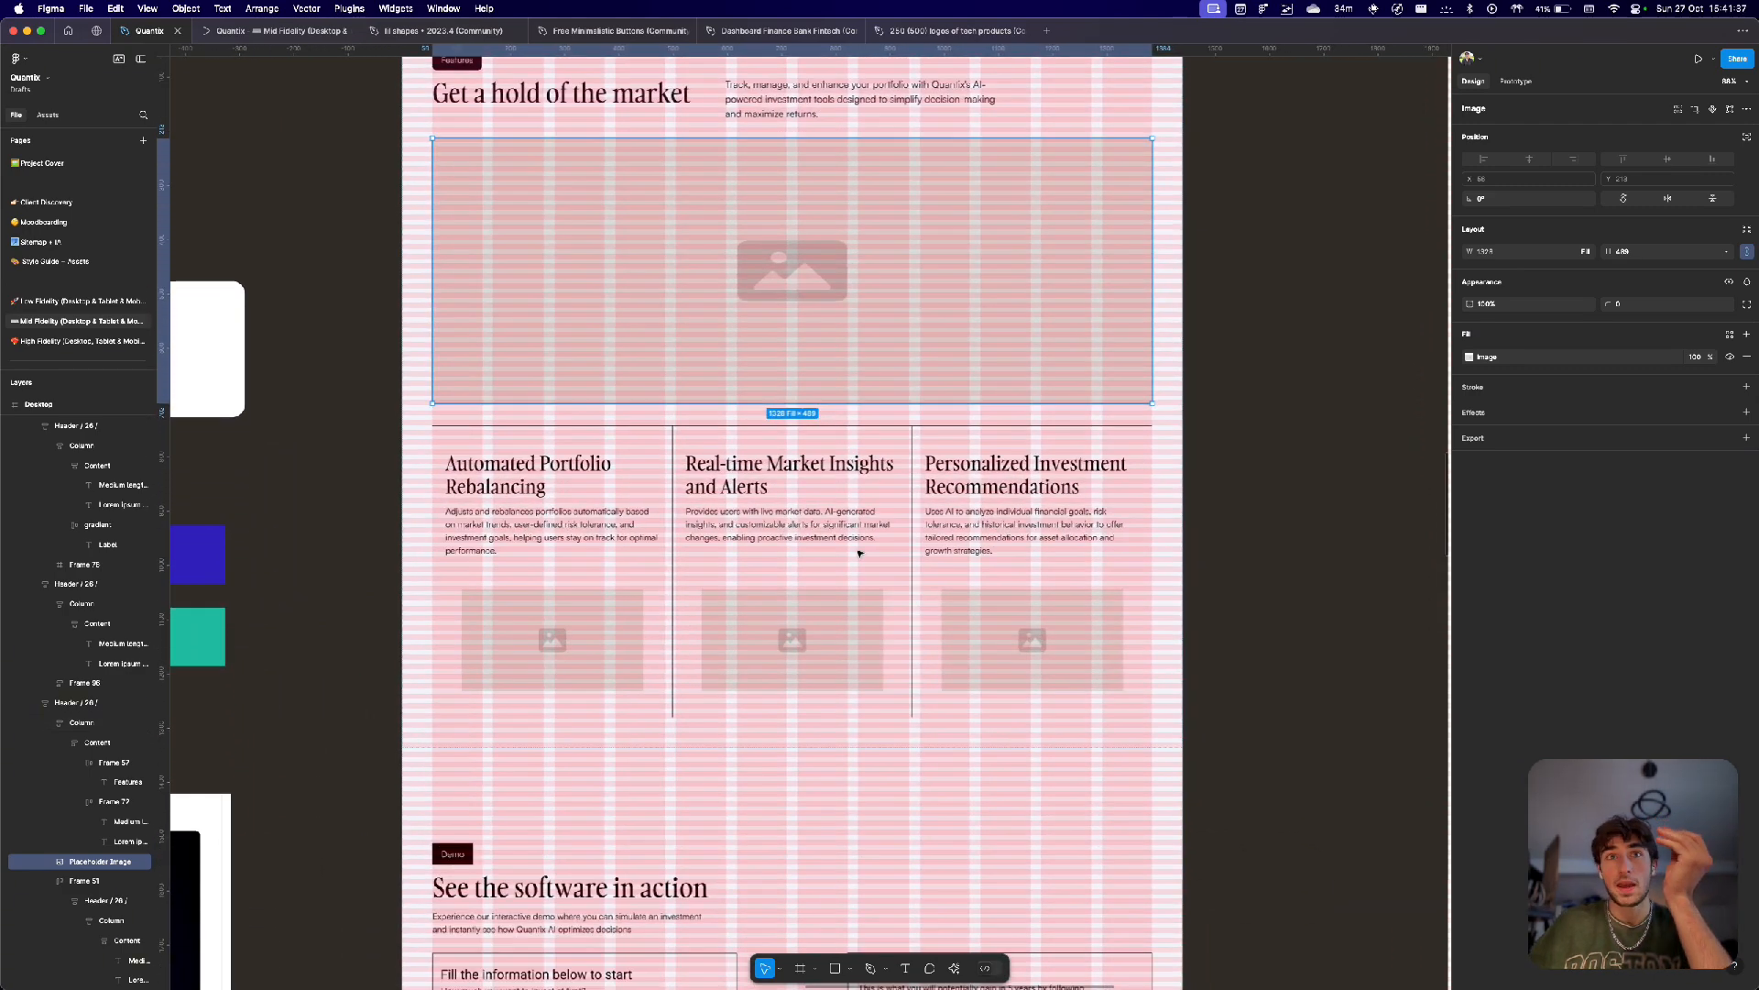
pyautogui.click(510, 468)
pyautogui.press('Tab')
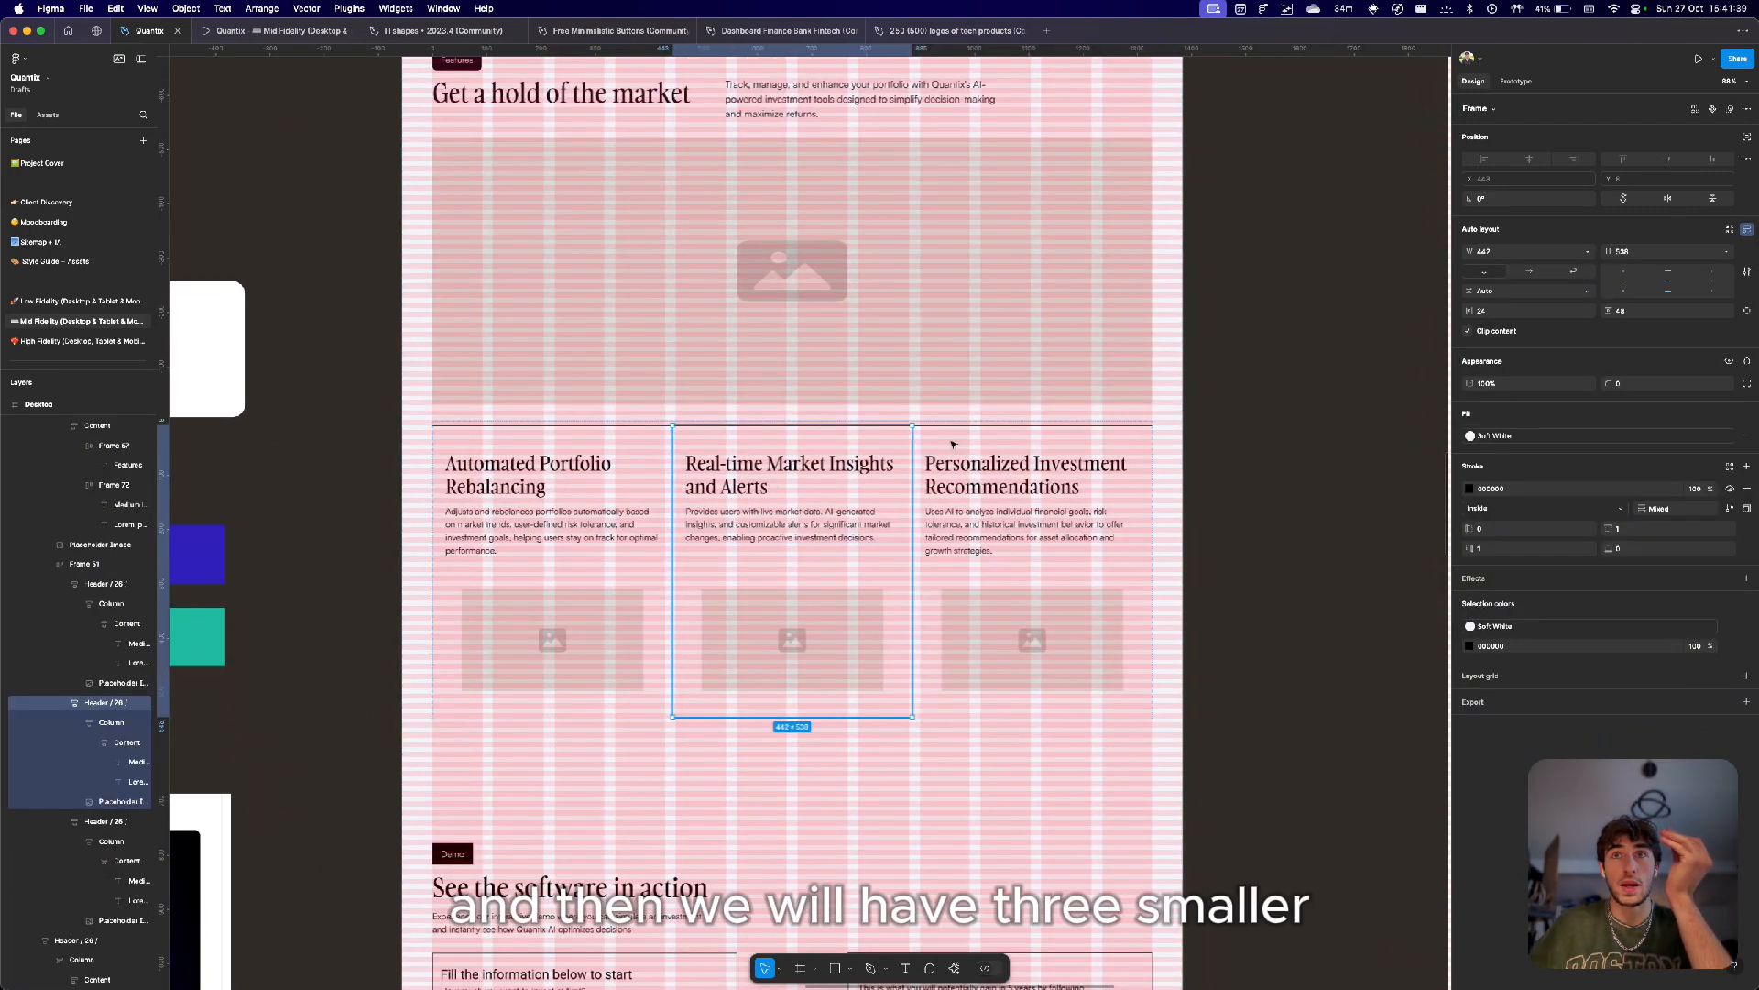
pyautogui.press('Tab')
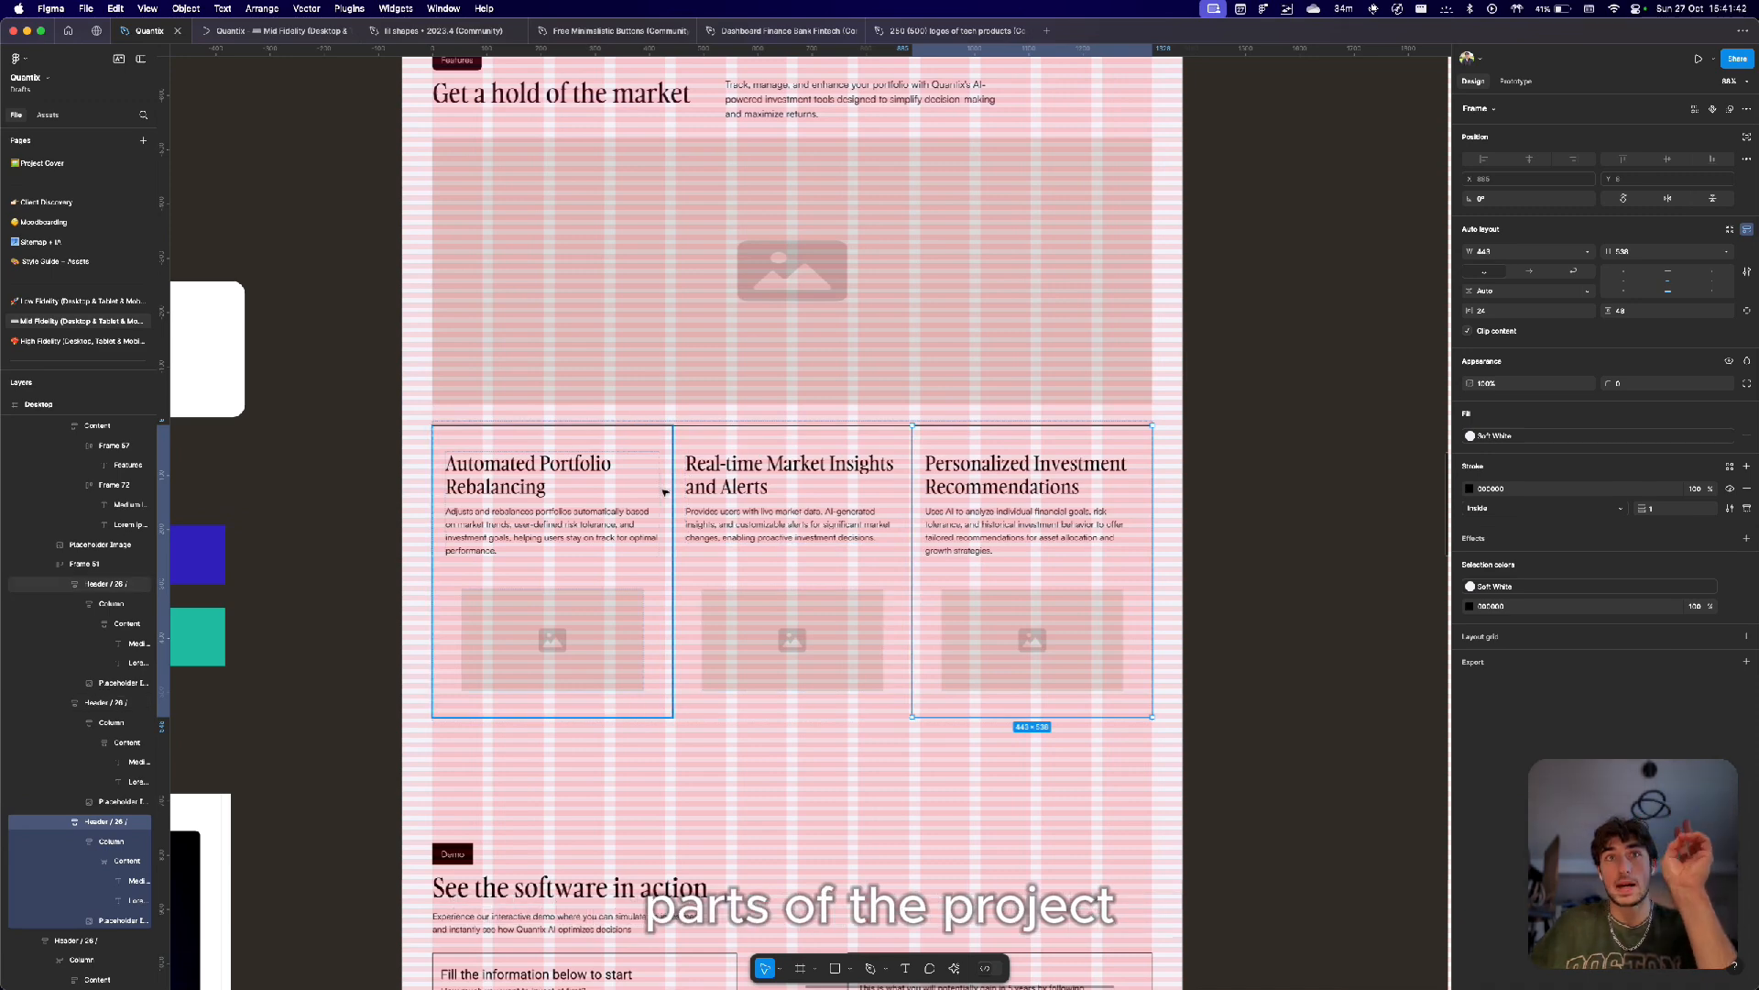
pyautogui.click(775, 516)
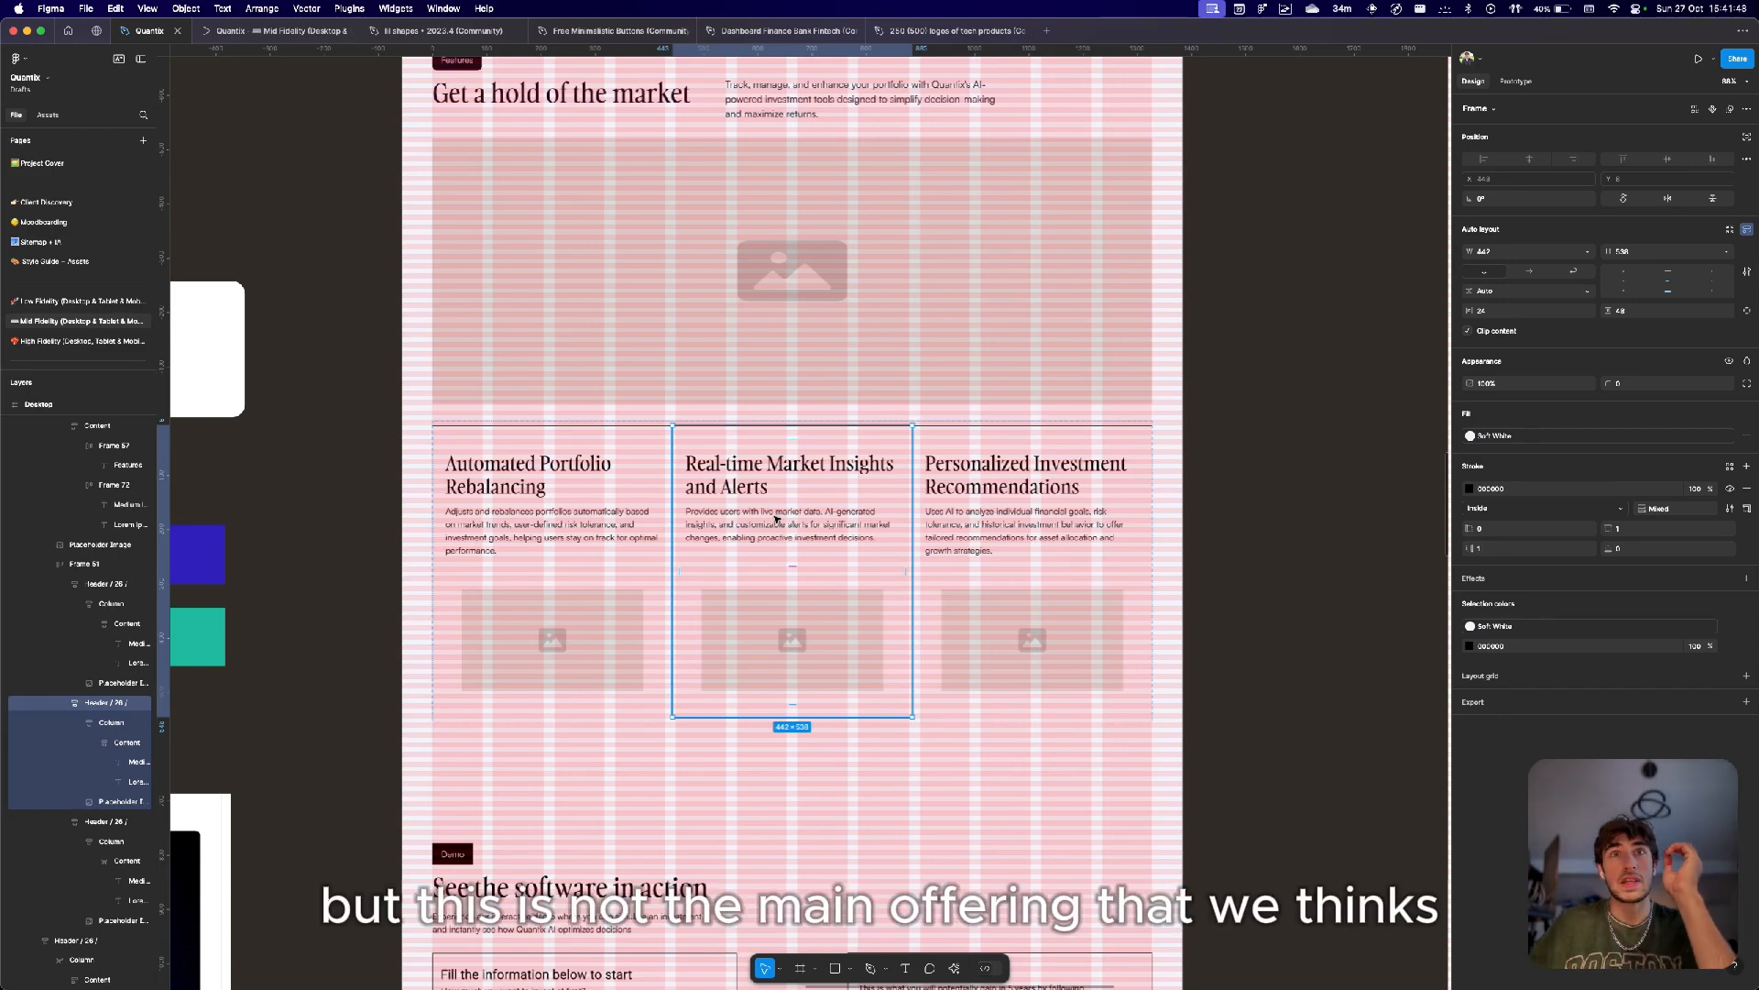
# Scroll to the 'See the software in action' demo section and select its input form frame.
pyautogui.scroll(-2, 775, 518)
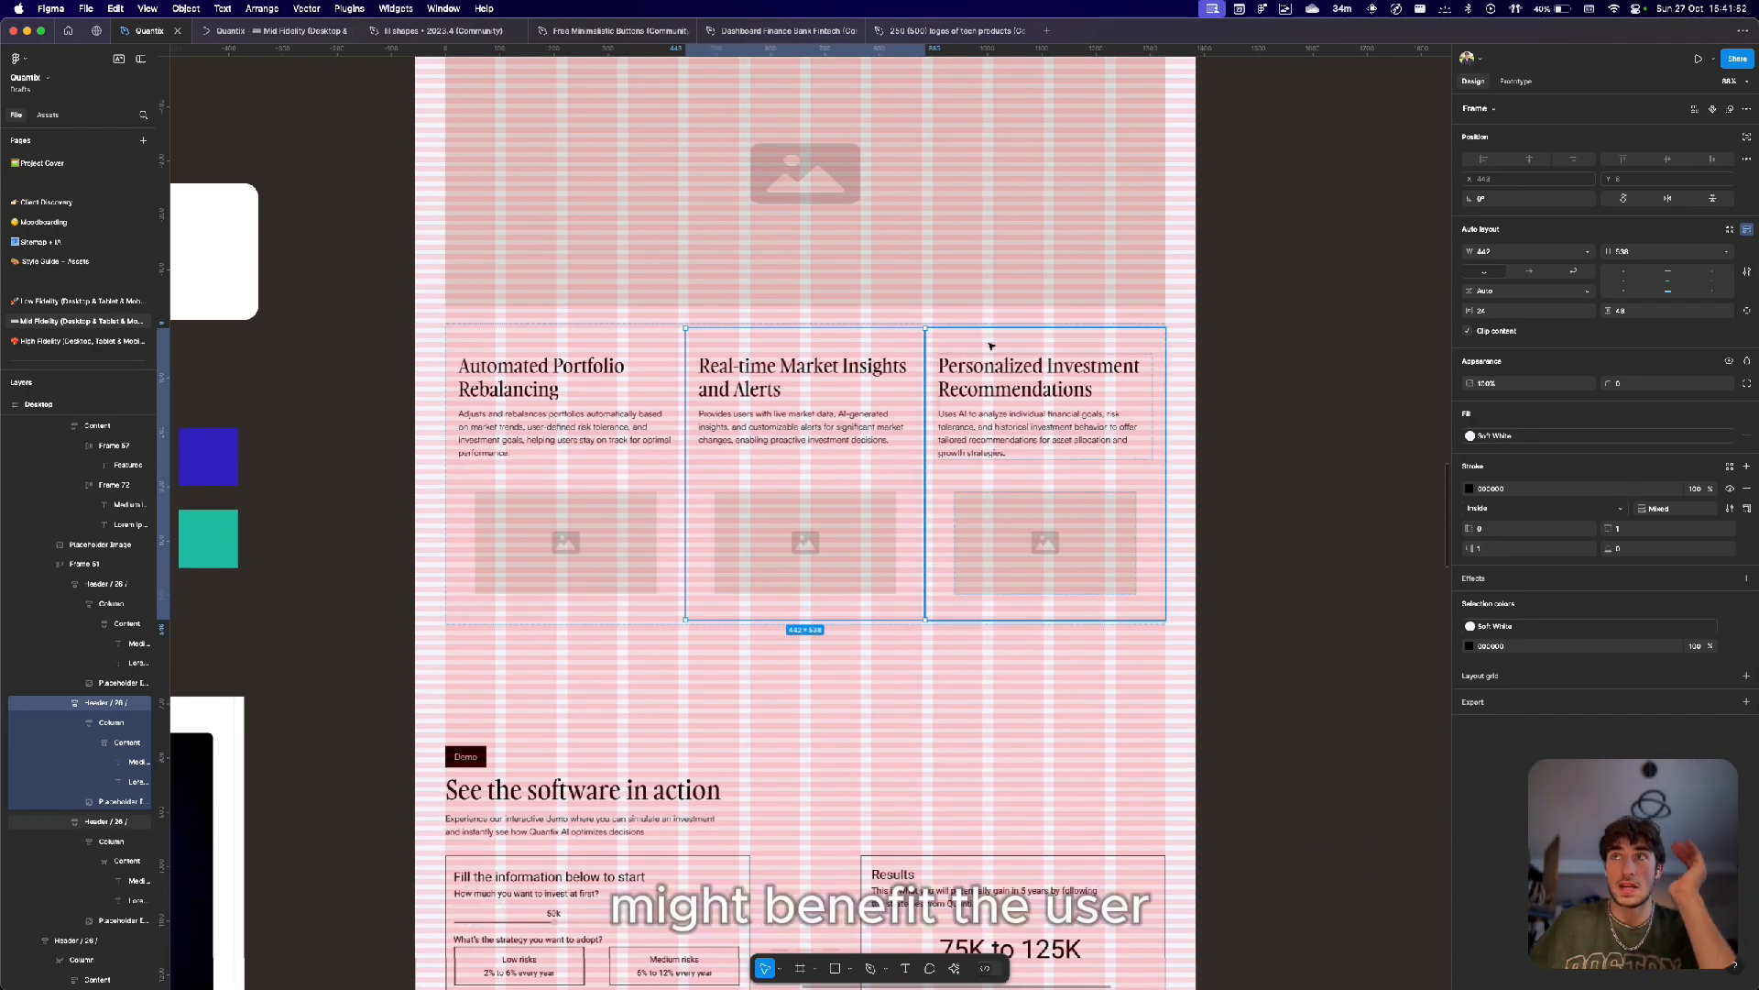
pyautogui.scroll(-5, 990, 347)
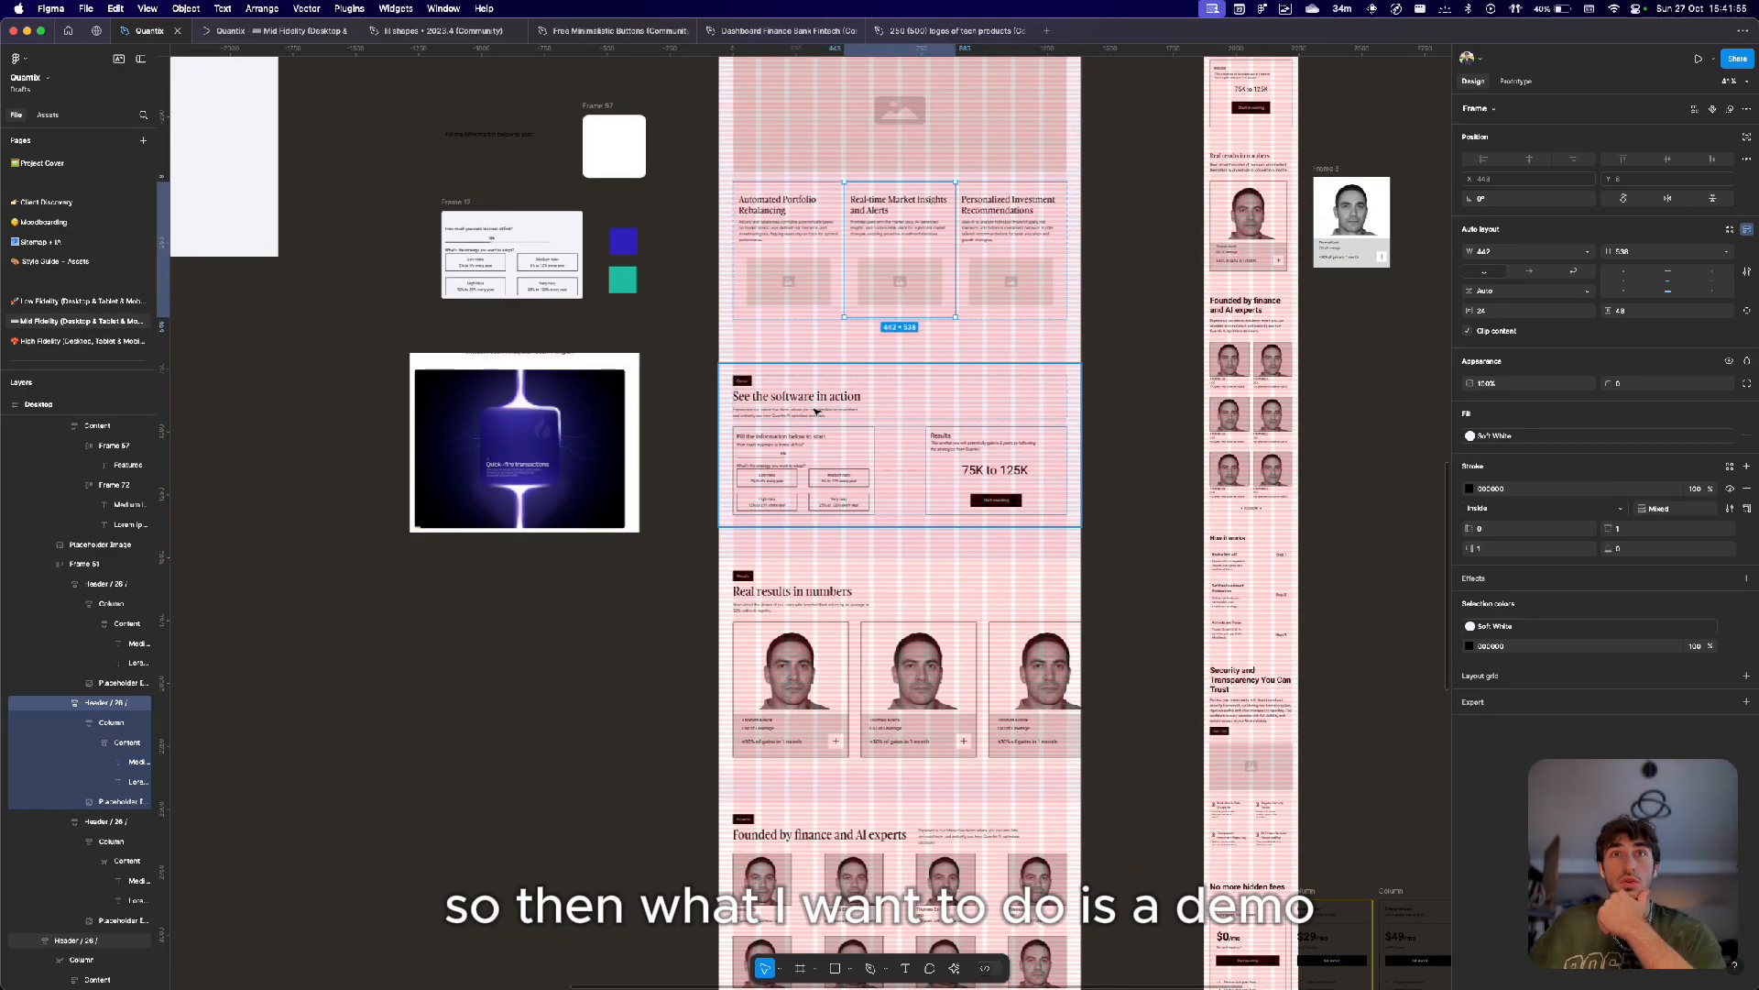
pyautogui.scroll(5, 846, 389)
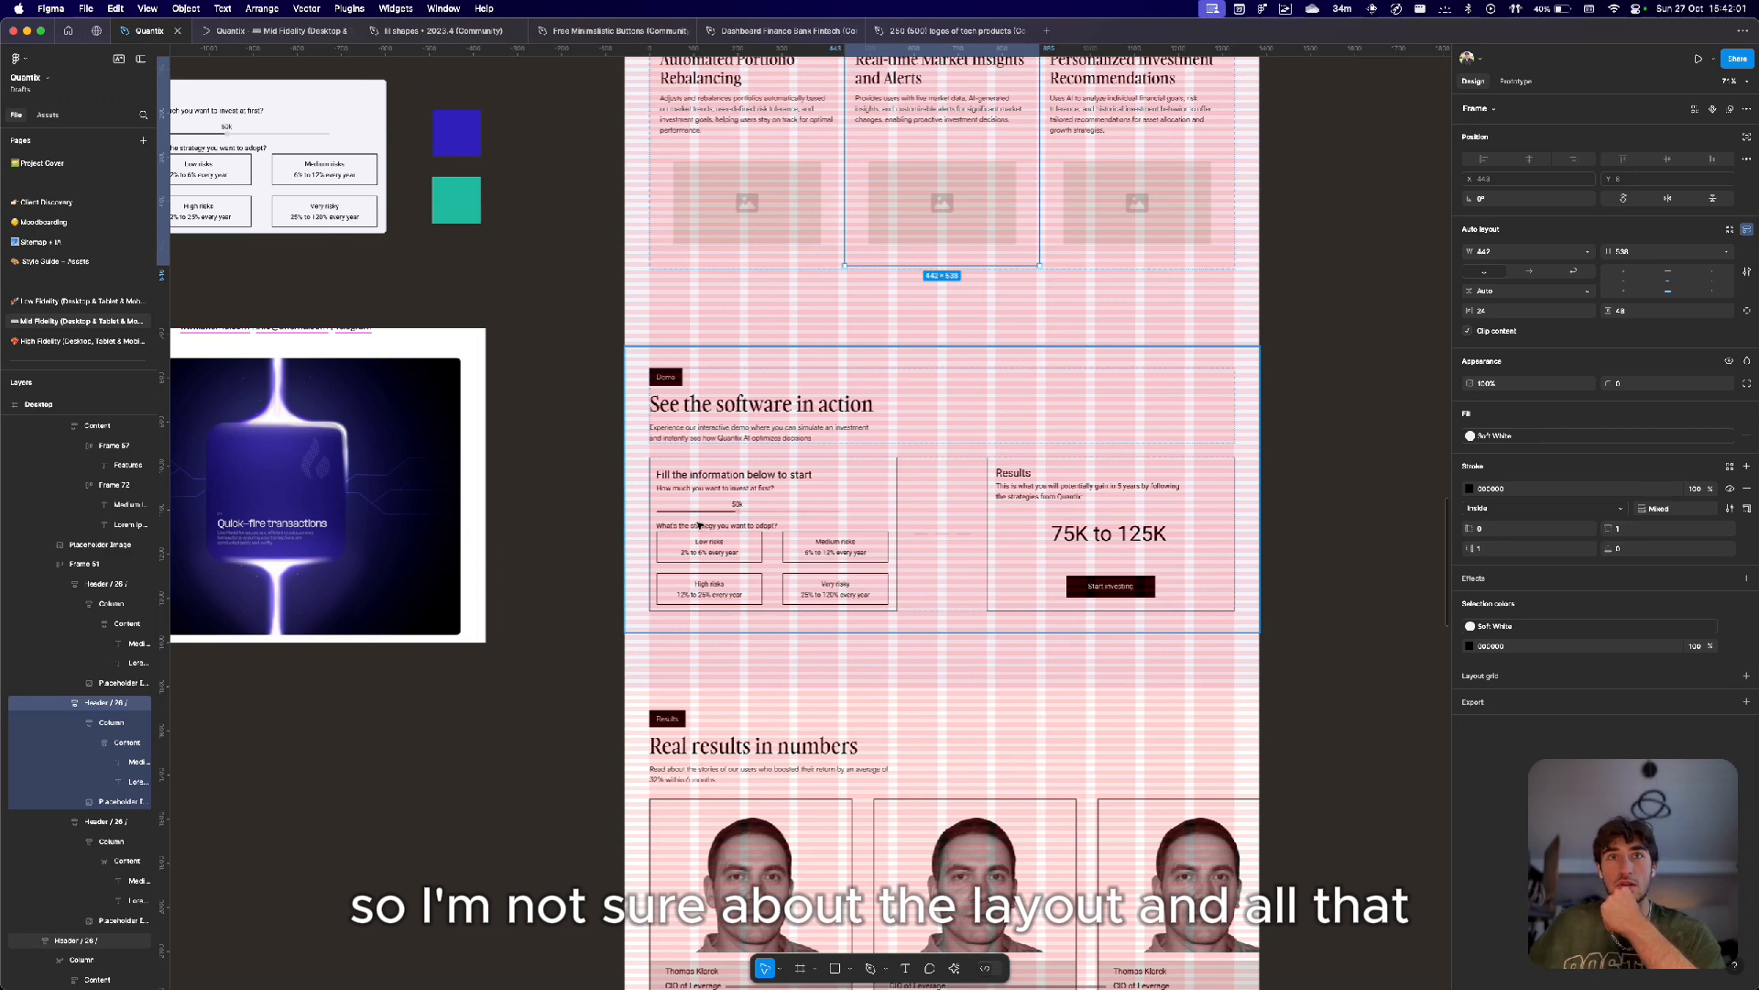
pyautogui.hscroll(-2, 733, 477)
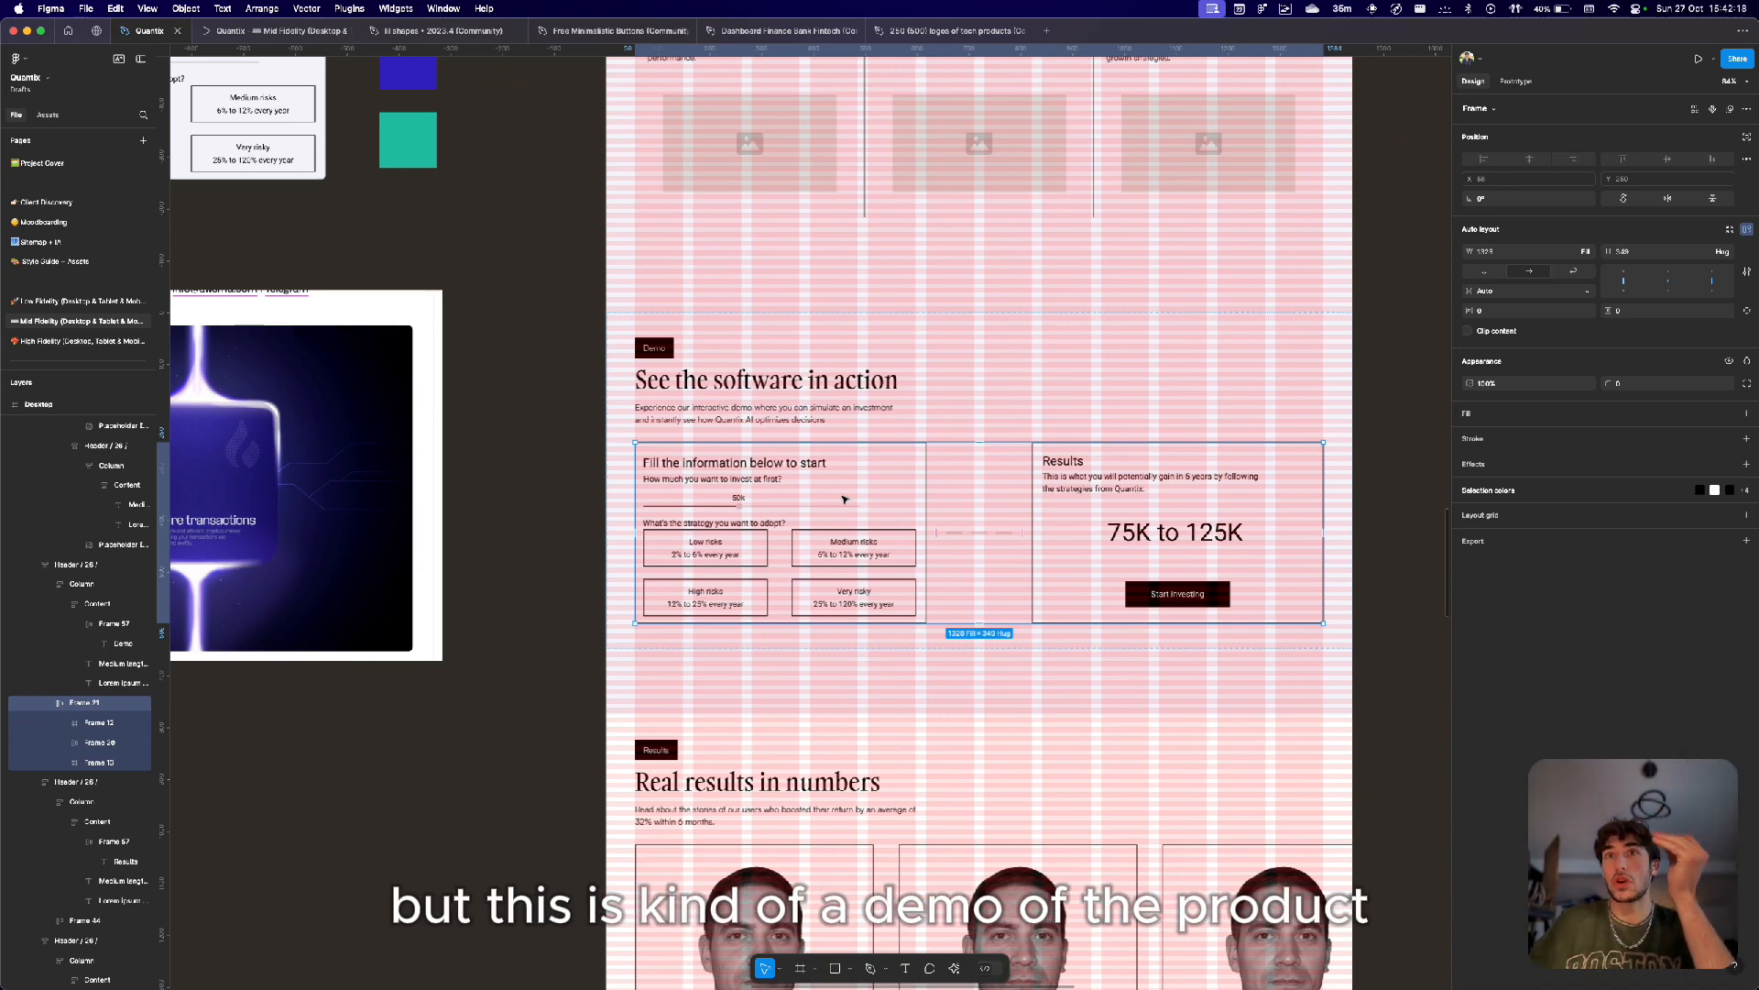
pyautogui.click(844, 498)
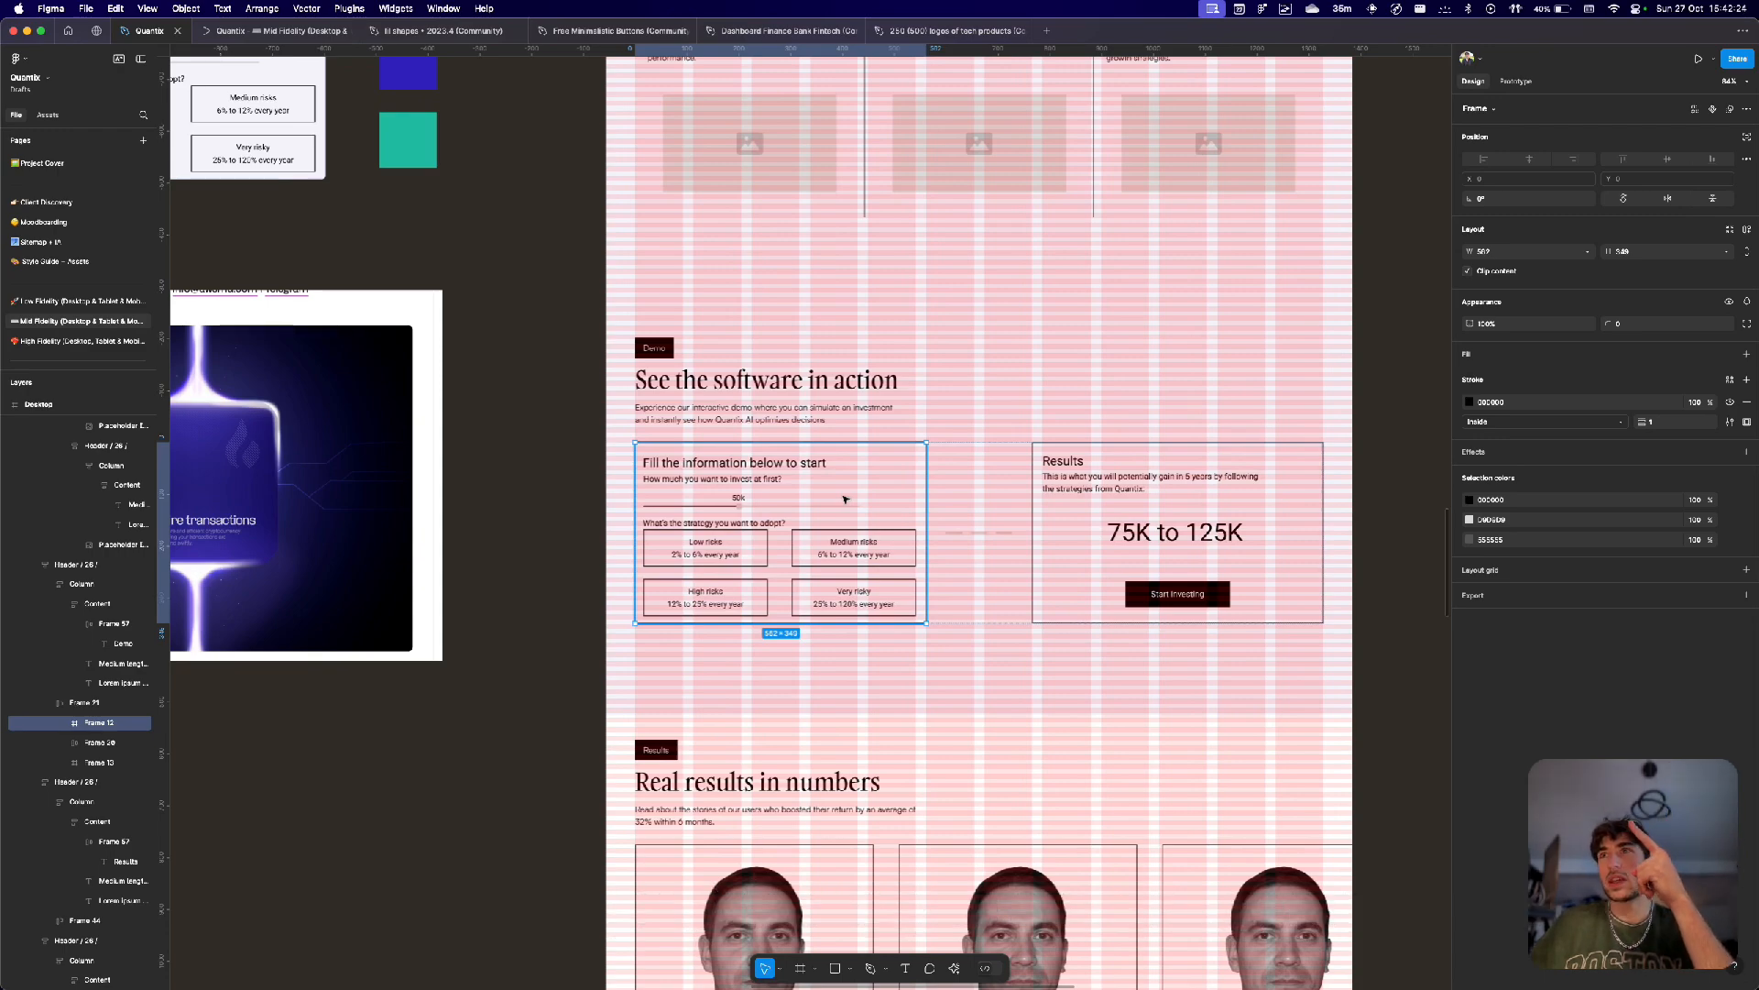
# Select the whole 'See the software in action' demo section frame and review its heading, description and form.
pyautogui.scroll(-5, 844, 499)
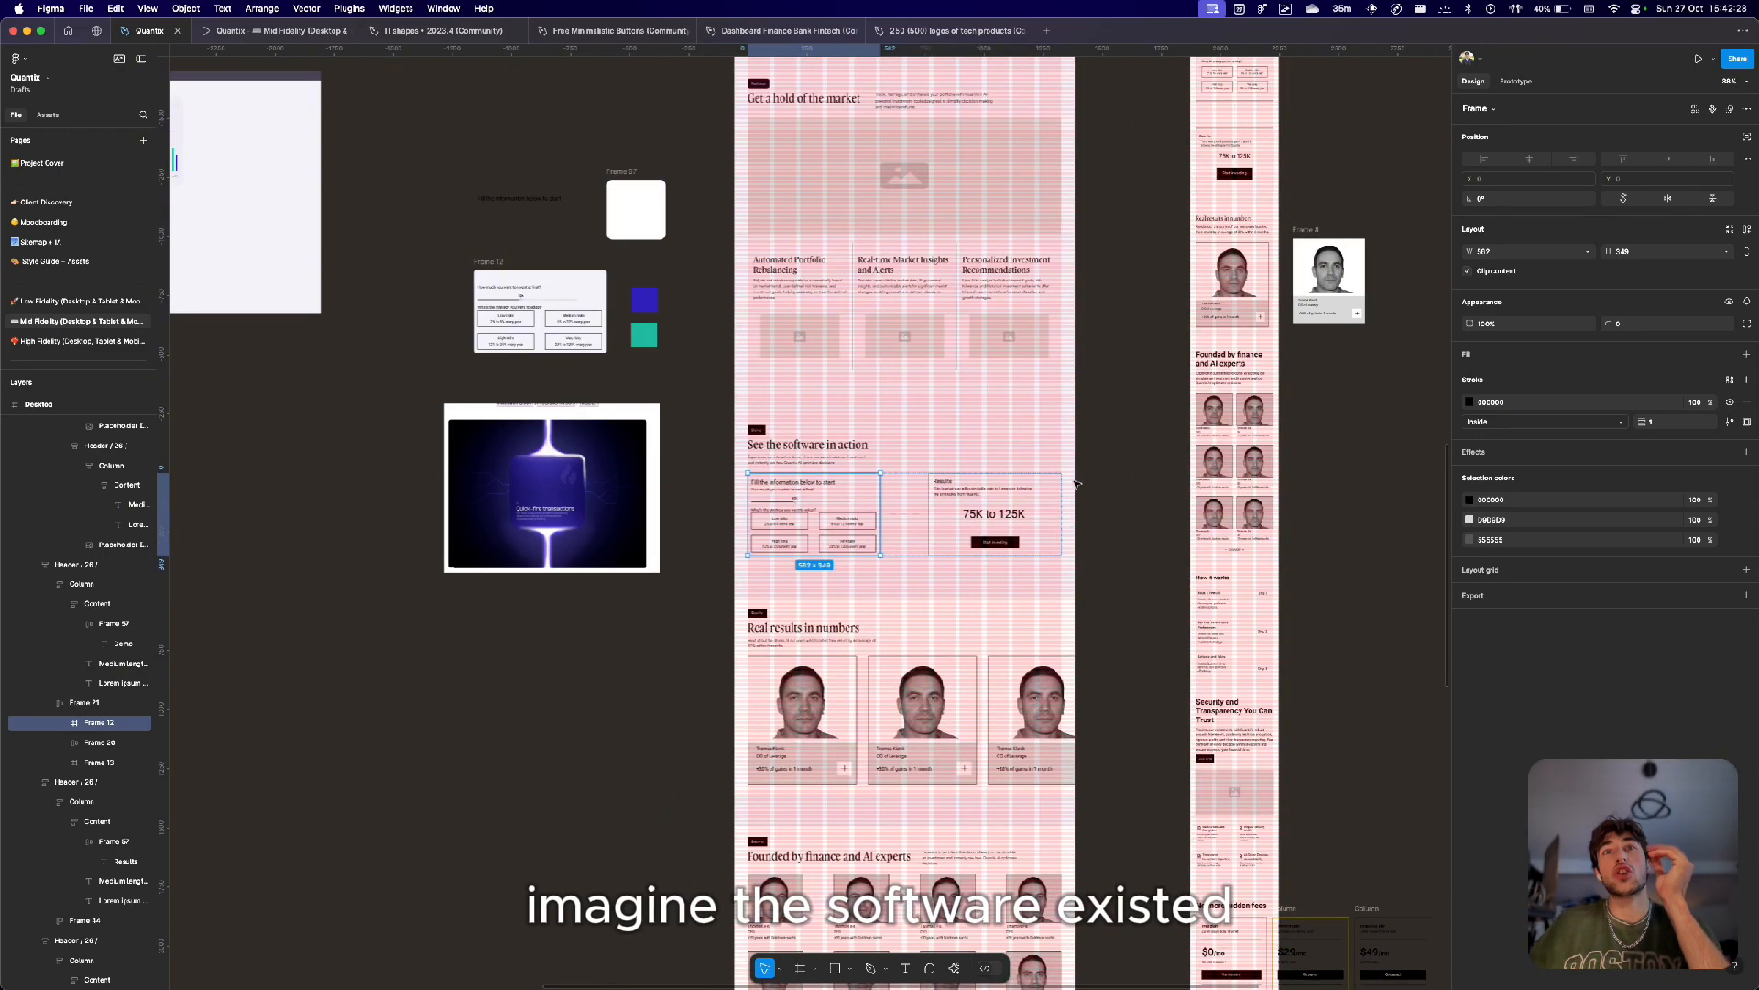
pyautogui.click(934, 439)
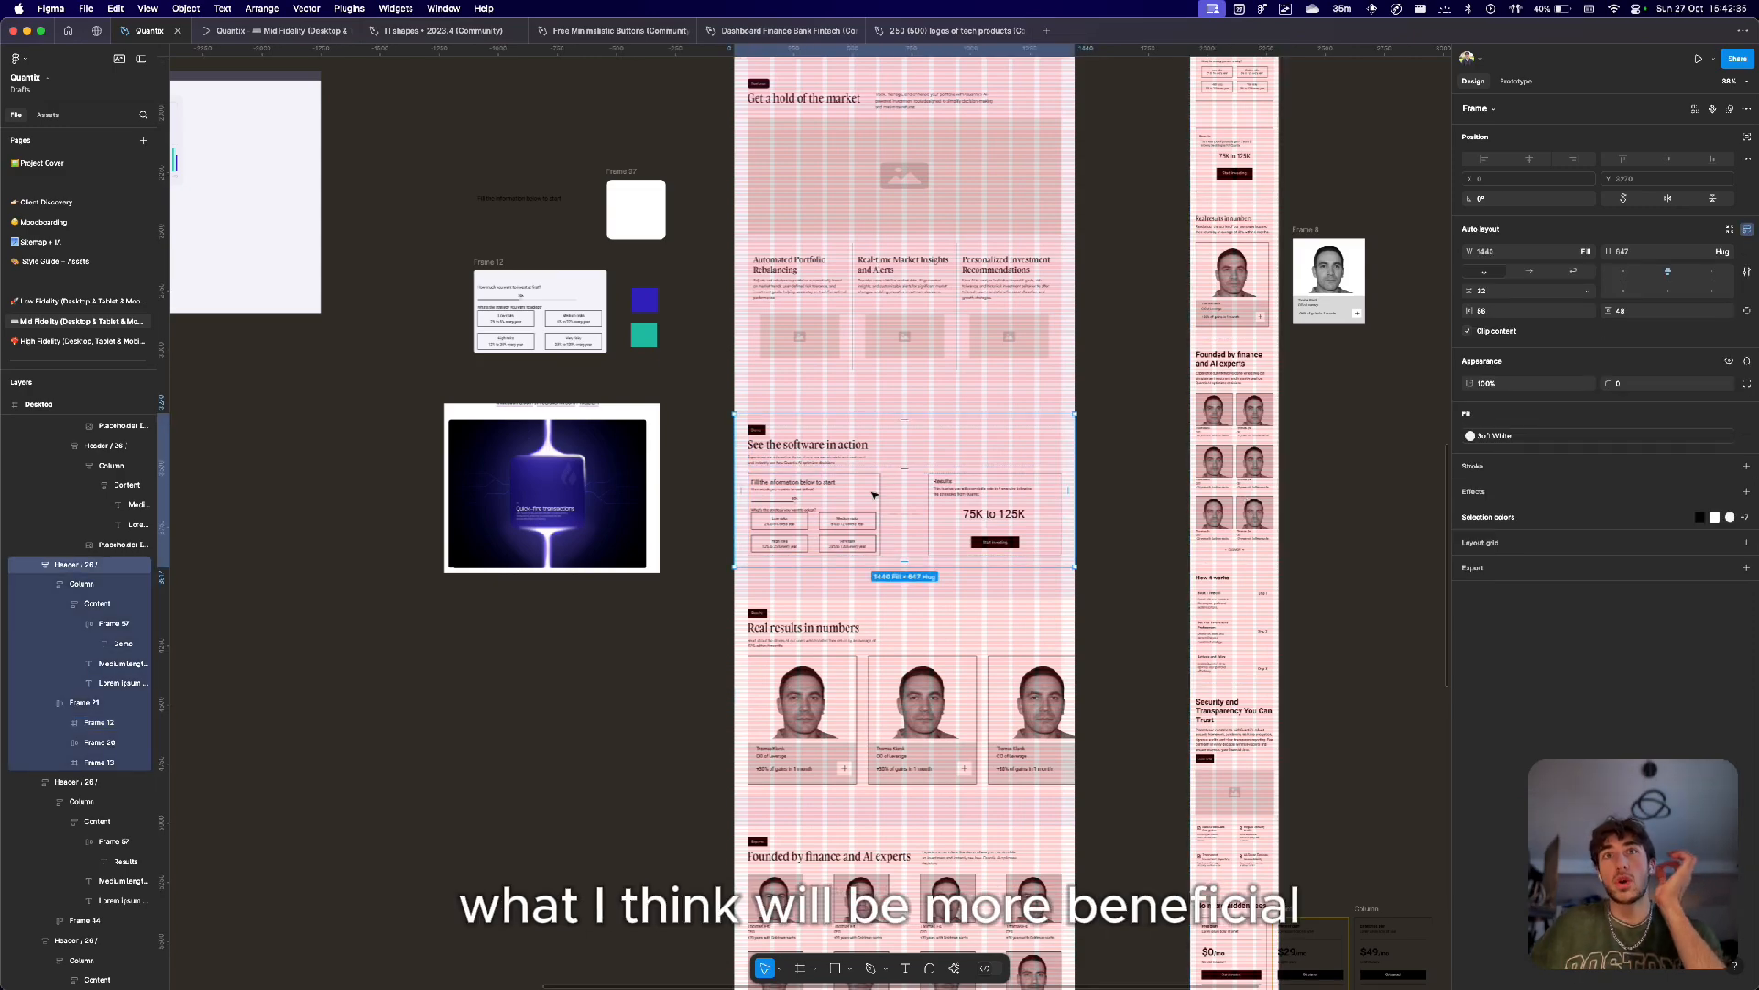
pyautogui.scroll(5, 874, 495)
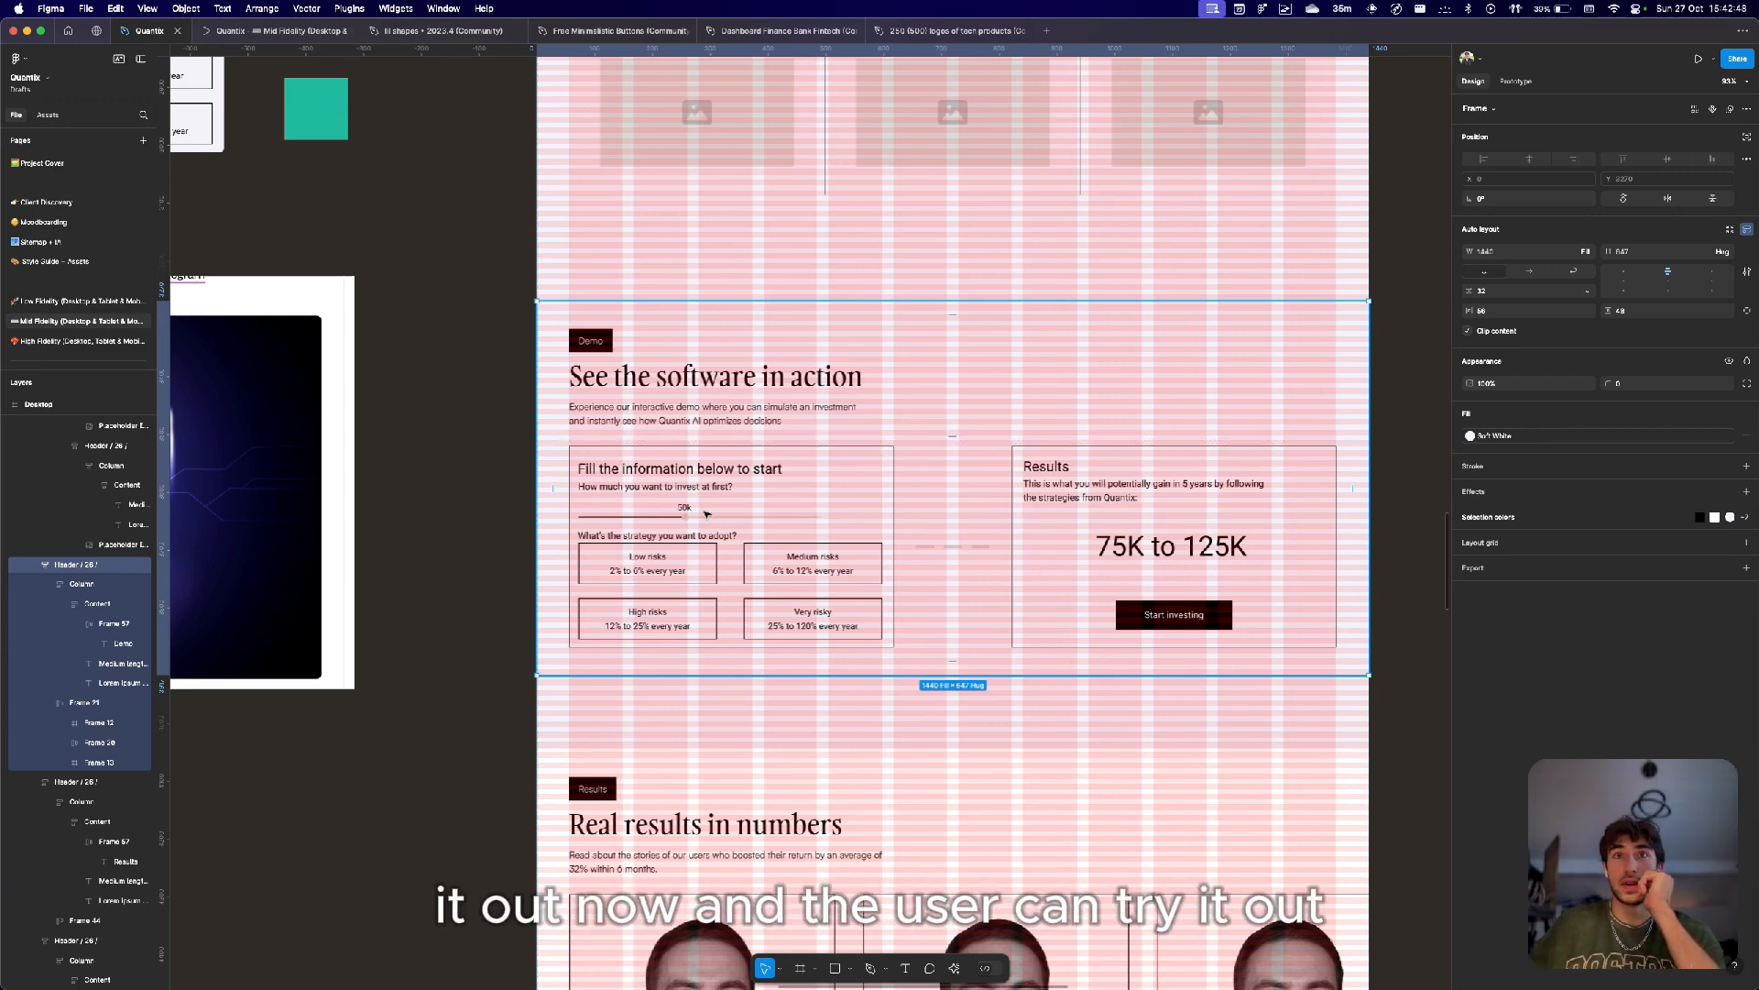
pyautogui.scroll(-5, 1005, 647)
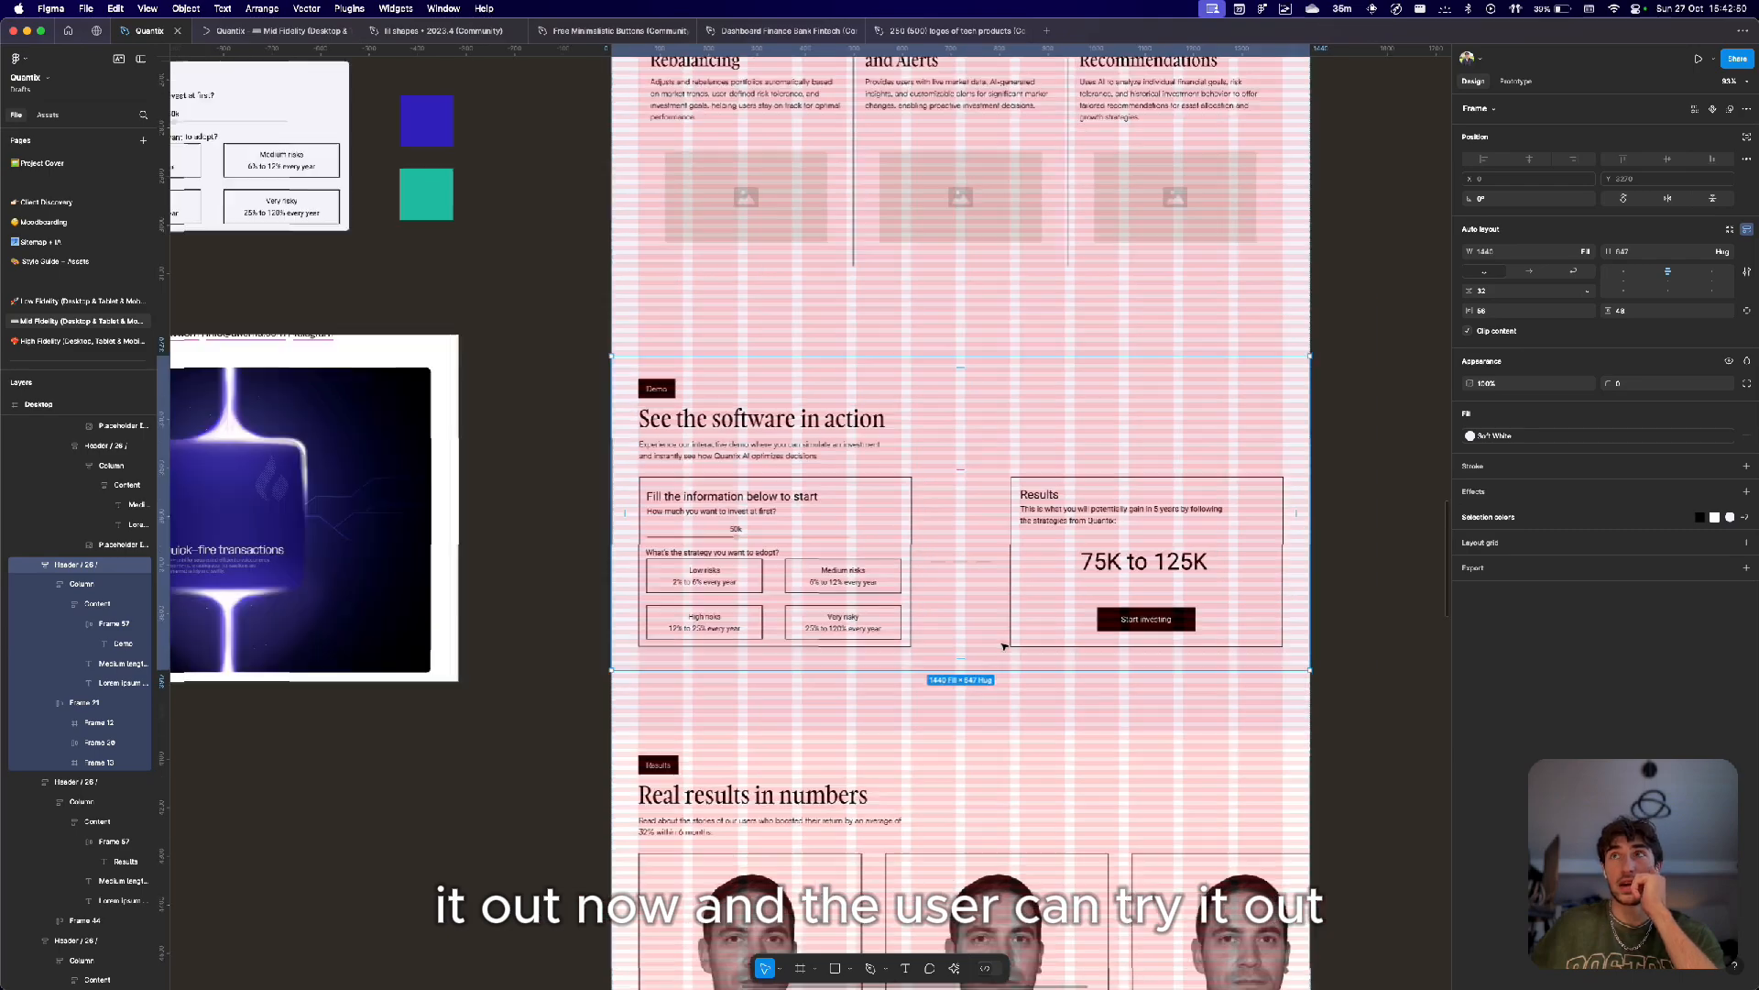
pyautogui.scroll(10, 895, 569)
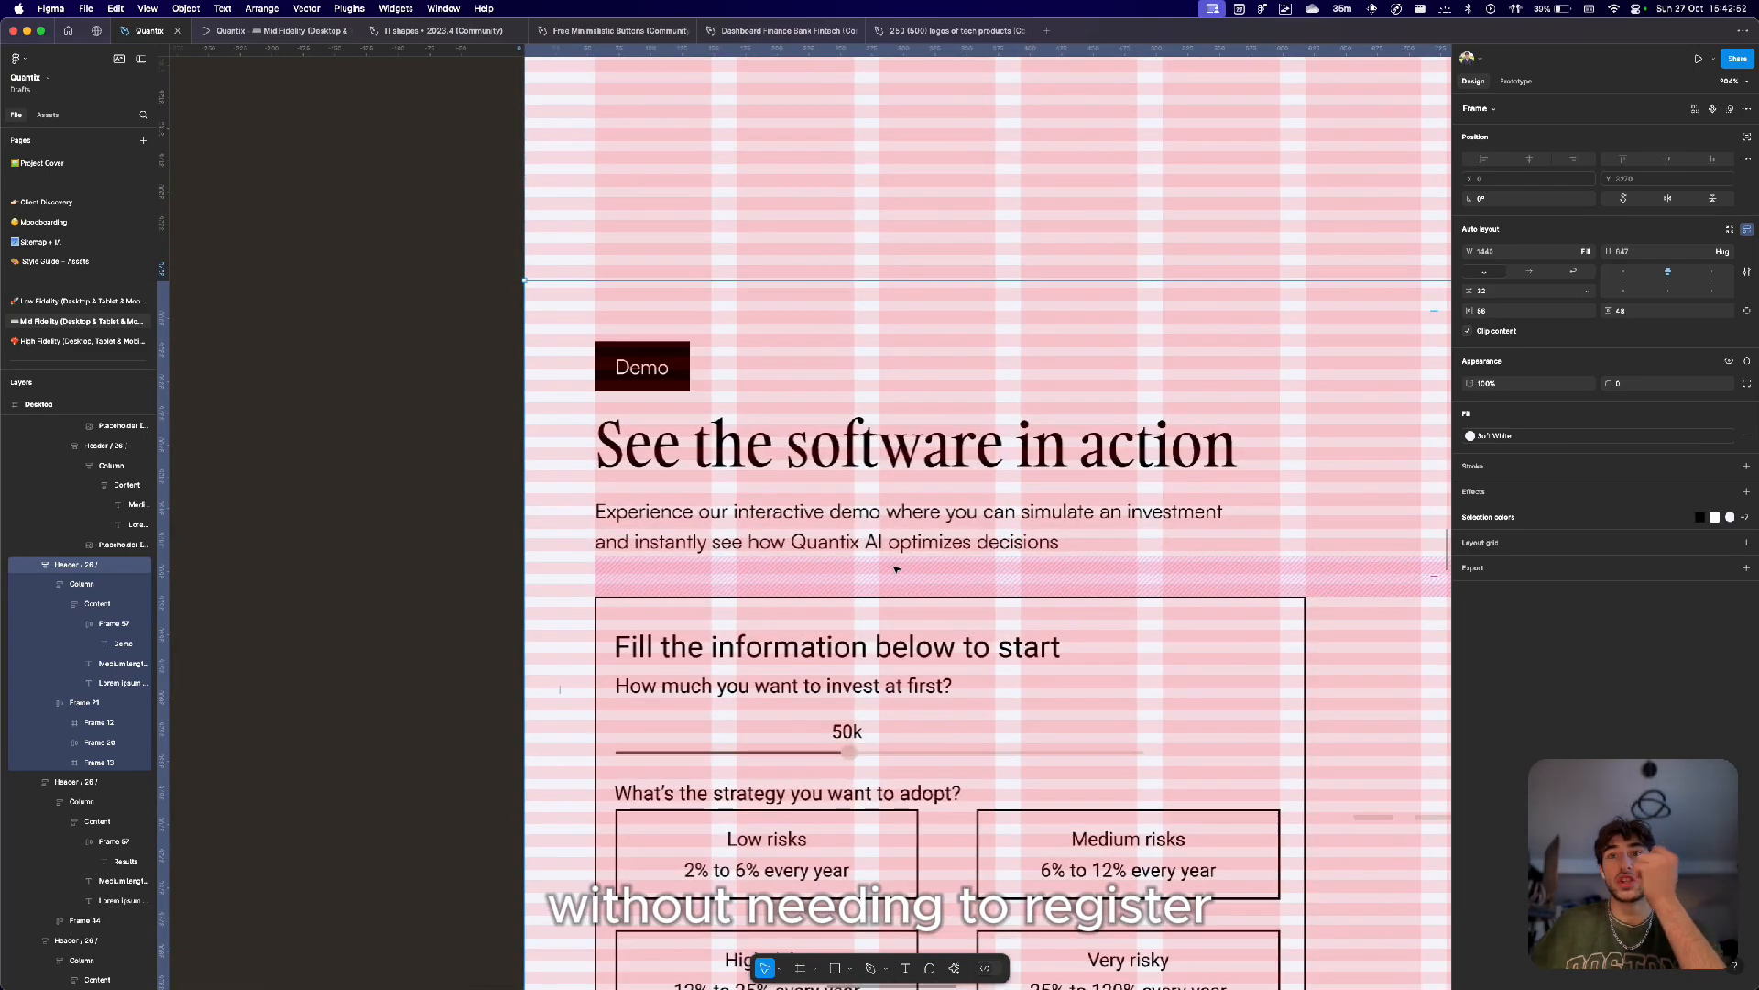
pyautogui.scroll(-8, 895, 569)
pyautogui.scroll(-5, 880, 676)
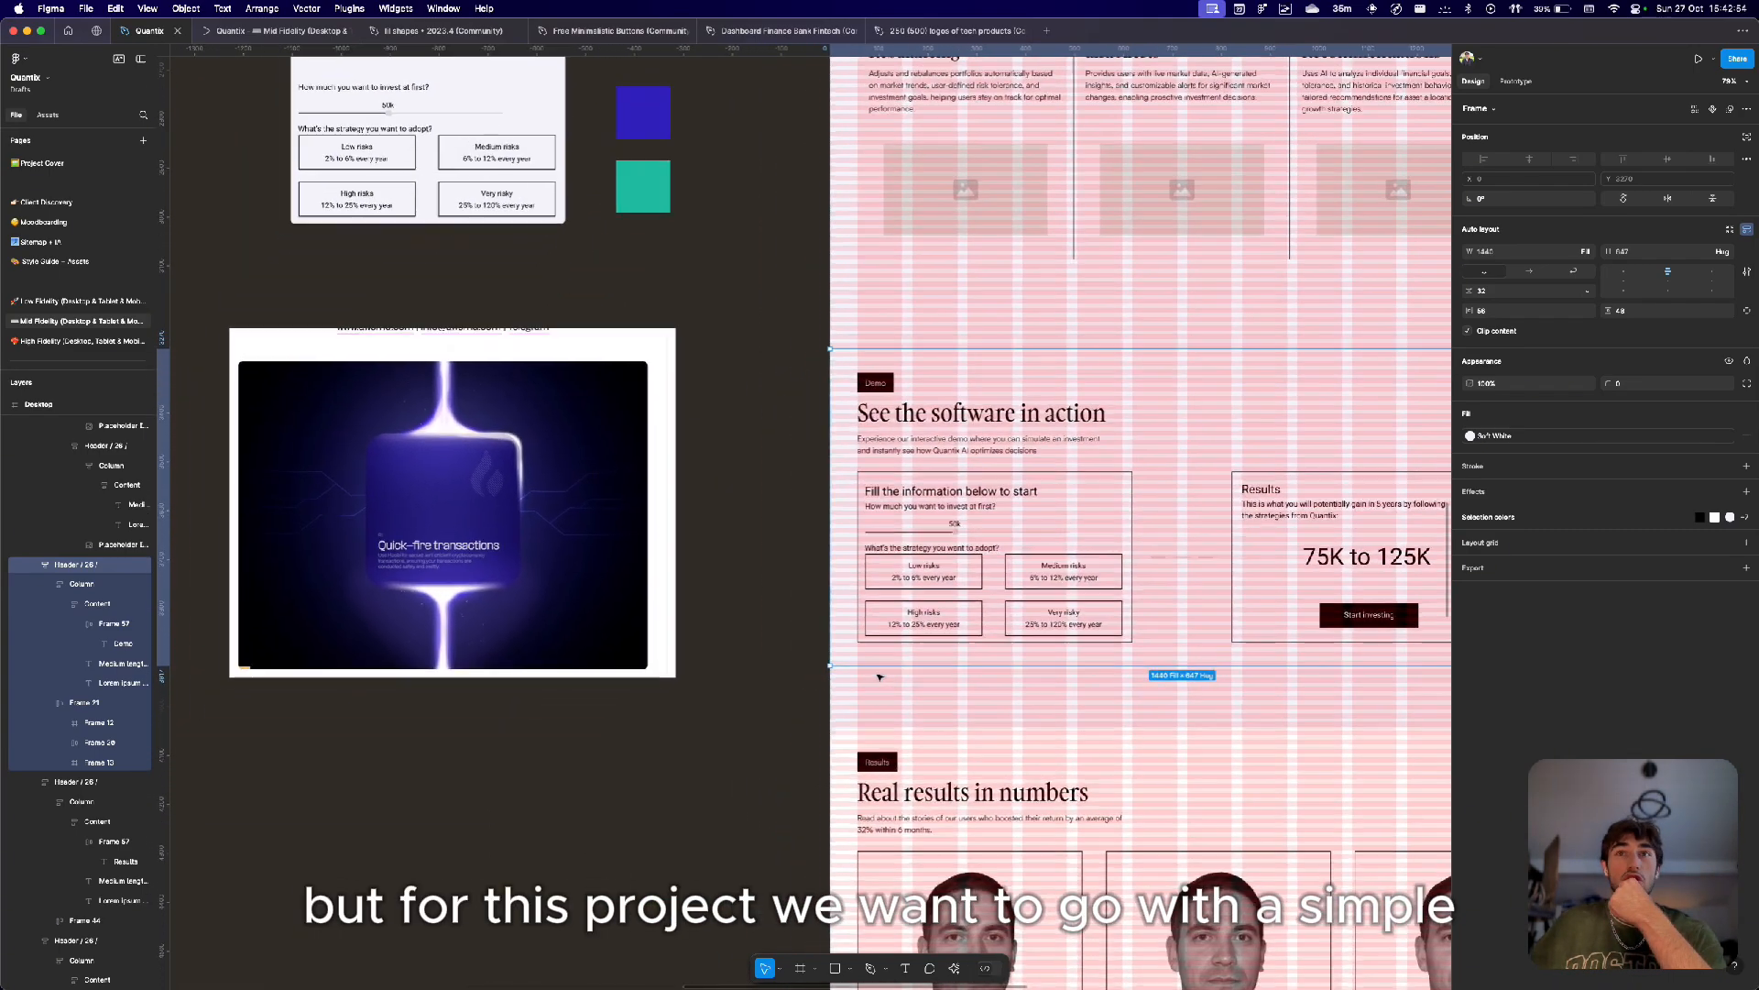
pyautogui.scroll(8, 966, 637)
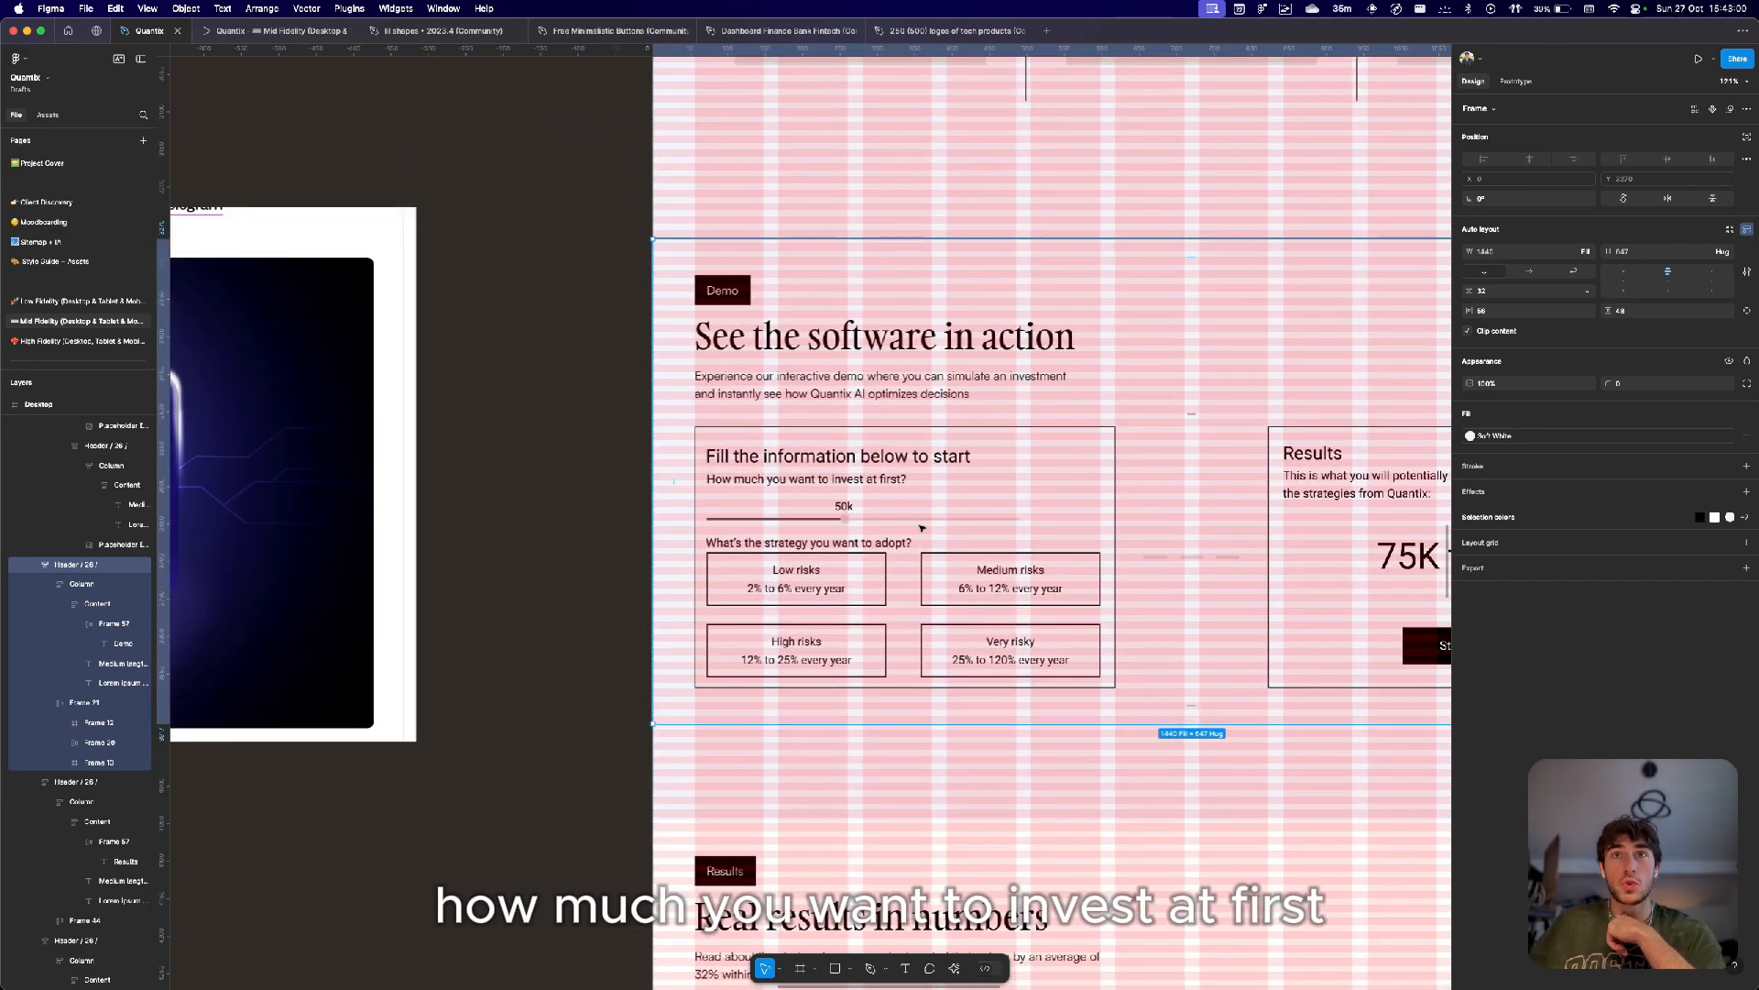
# Select the grid of risk strategy options inside the demo form, then the 'Fill the information below to start' form frame.
pyautogui.click(755, 577)
pyautogui.click(821, 588)
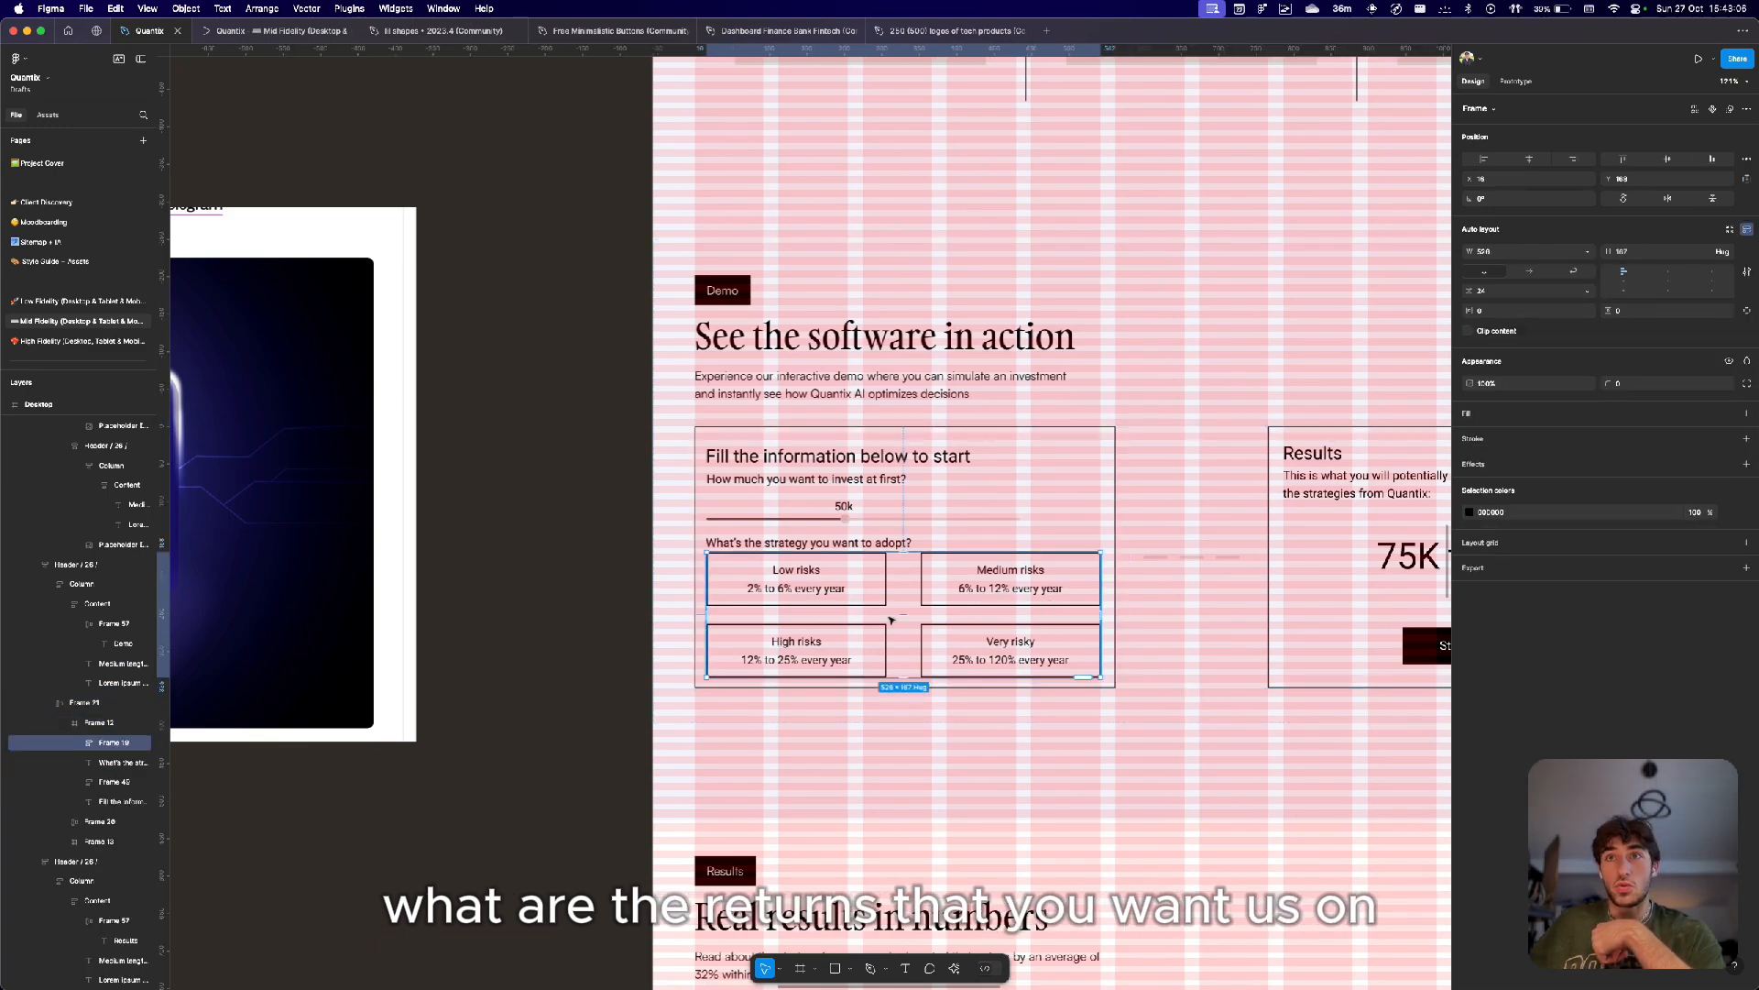
pyautogui.hscroll(9, 892, 621)
pyautogui.scroll(-2, 891, 620)
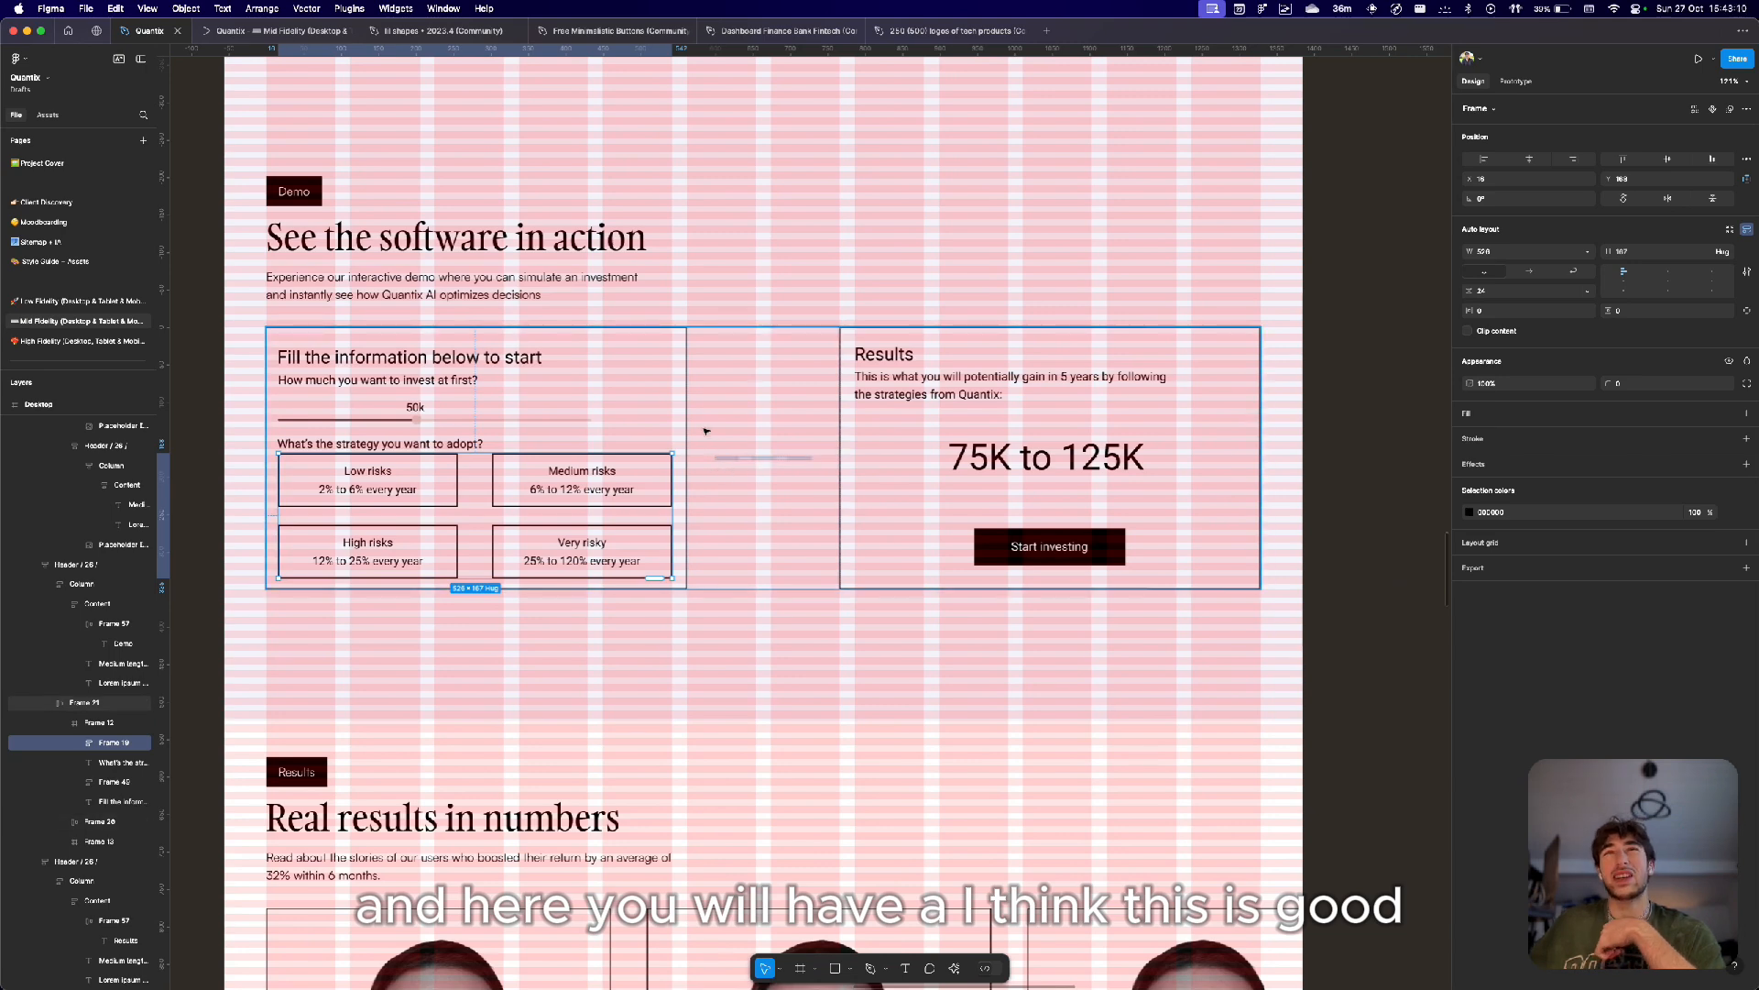
pyautogui.click(686, 388)
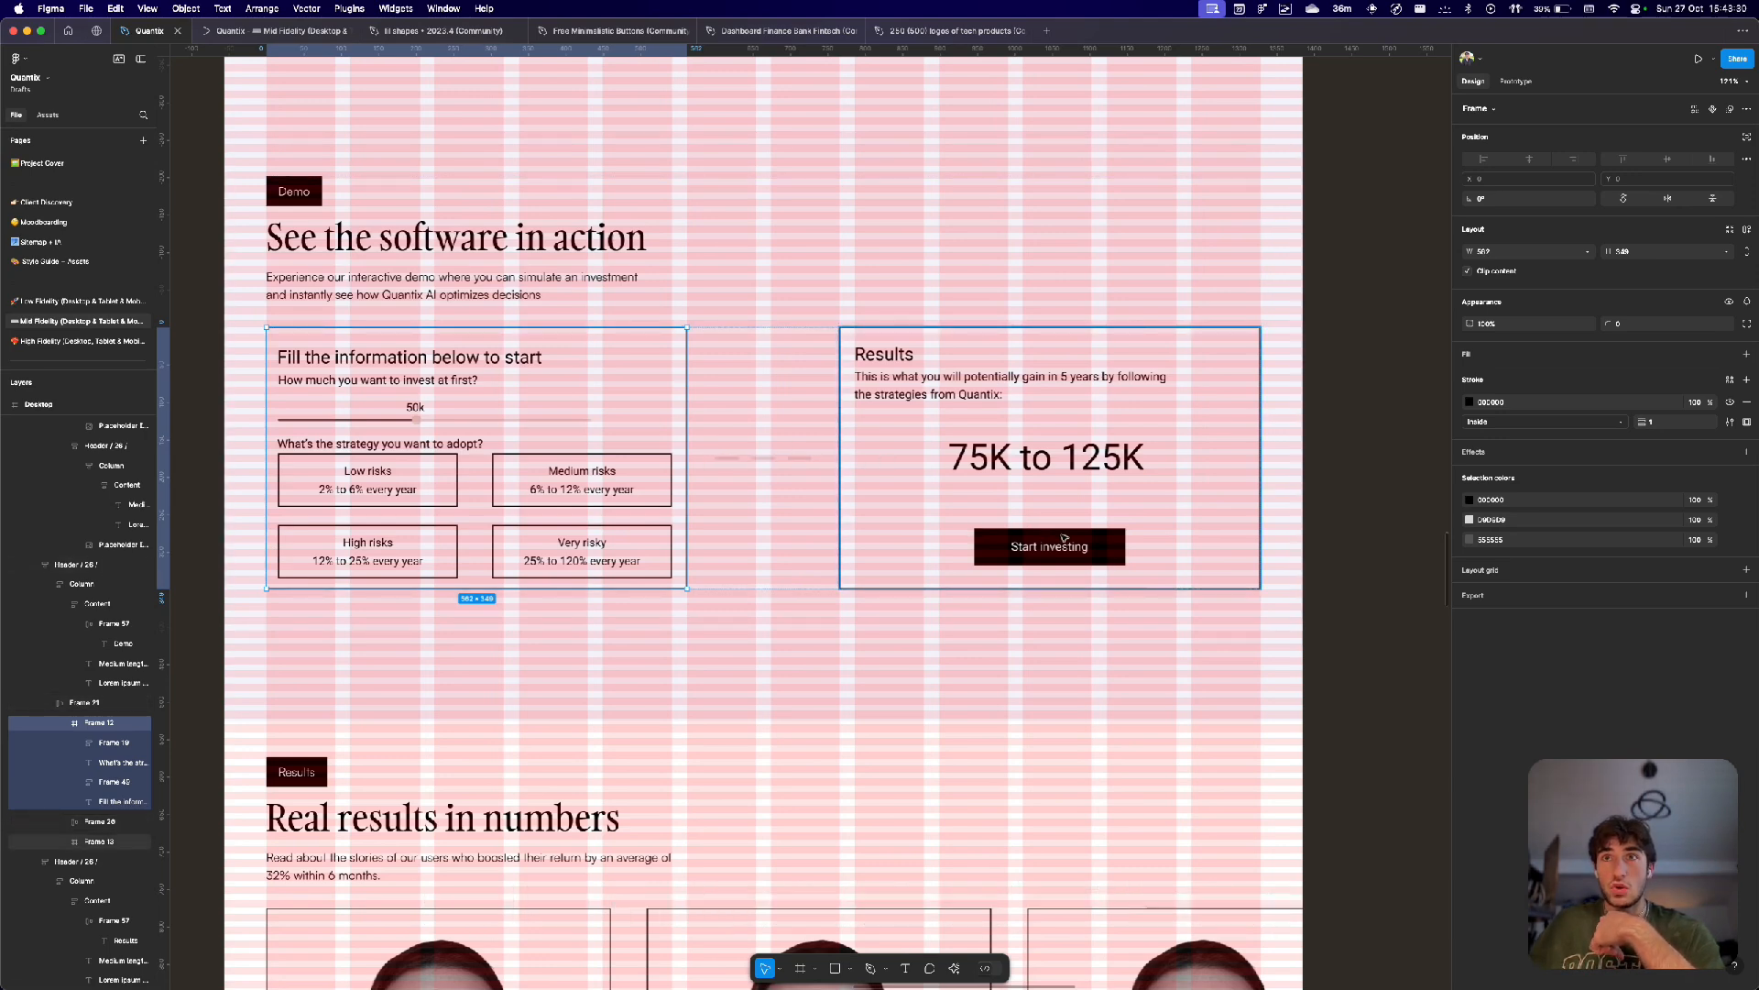
# Move down to the 'Real results in numbers' section and select the first investor results card.
pyautogui.scroll(-5, 1050, 546)
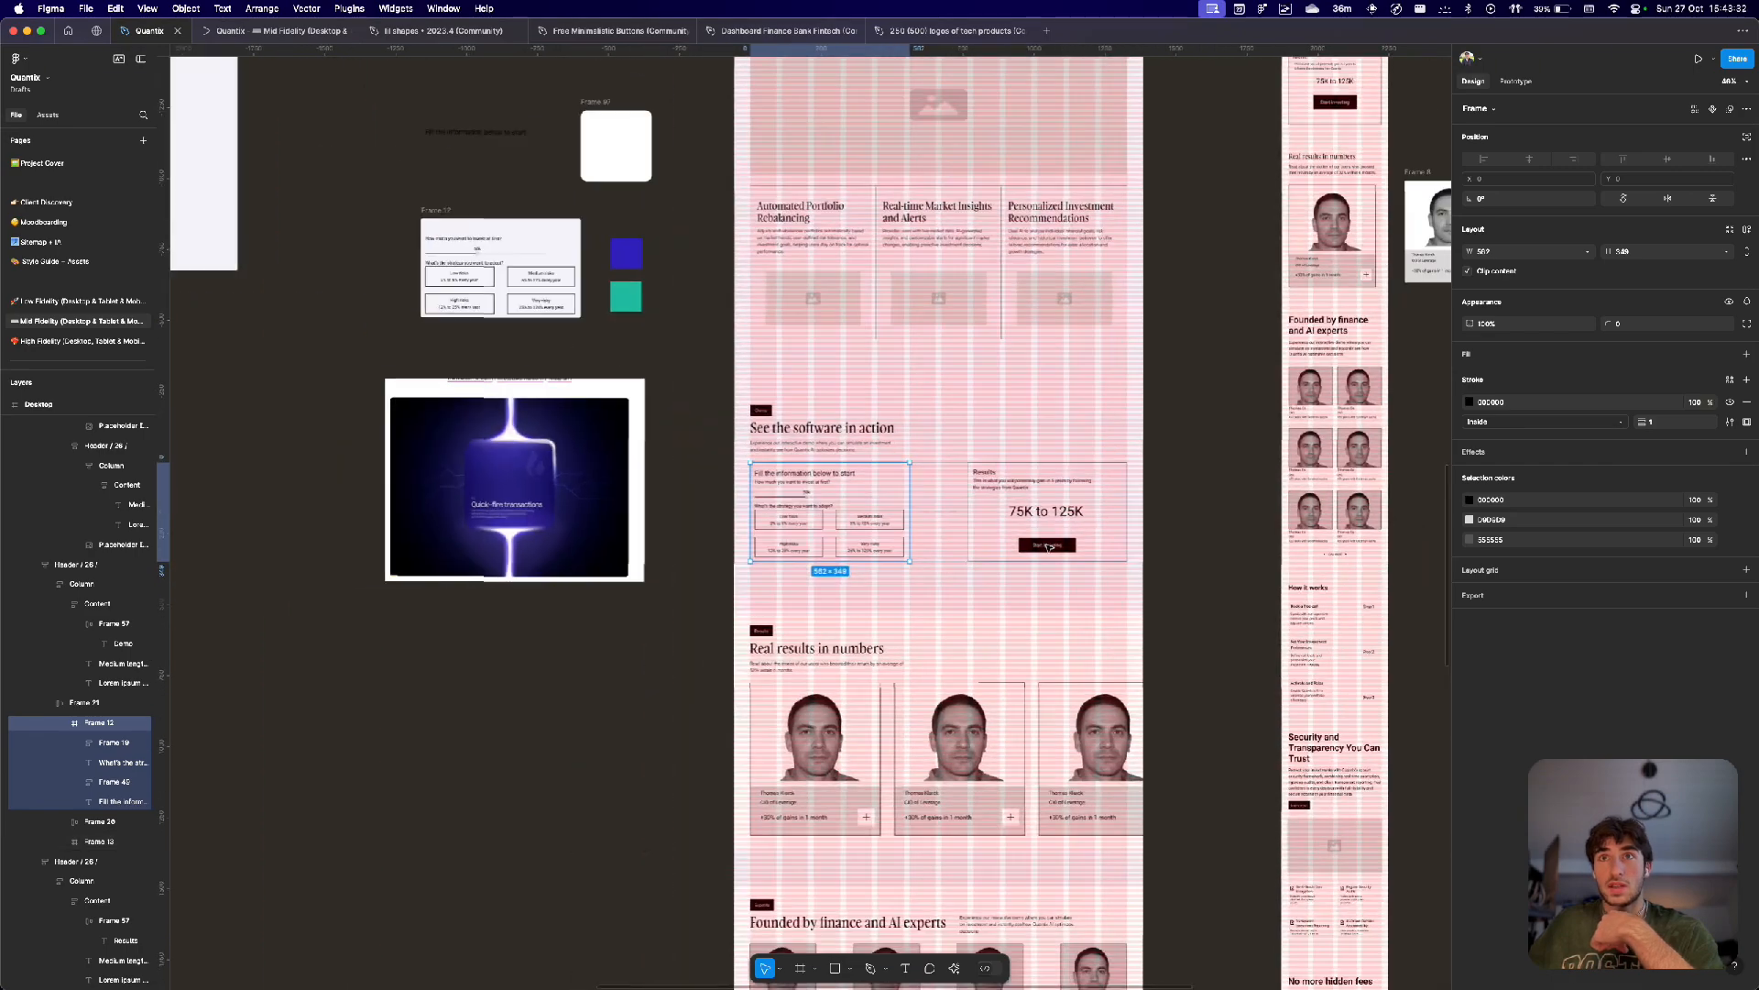
pyautogui.scroll(-4, 974, 562)
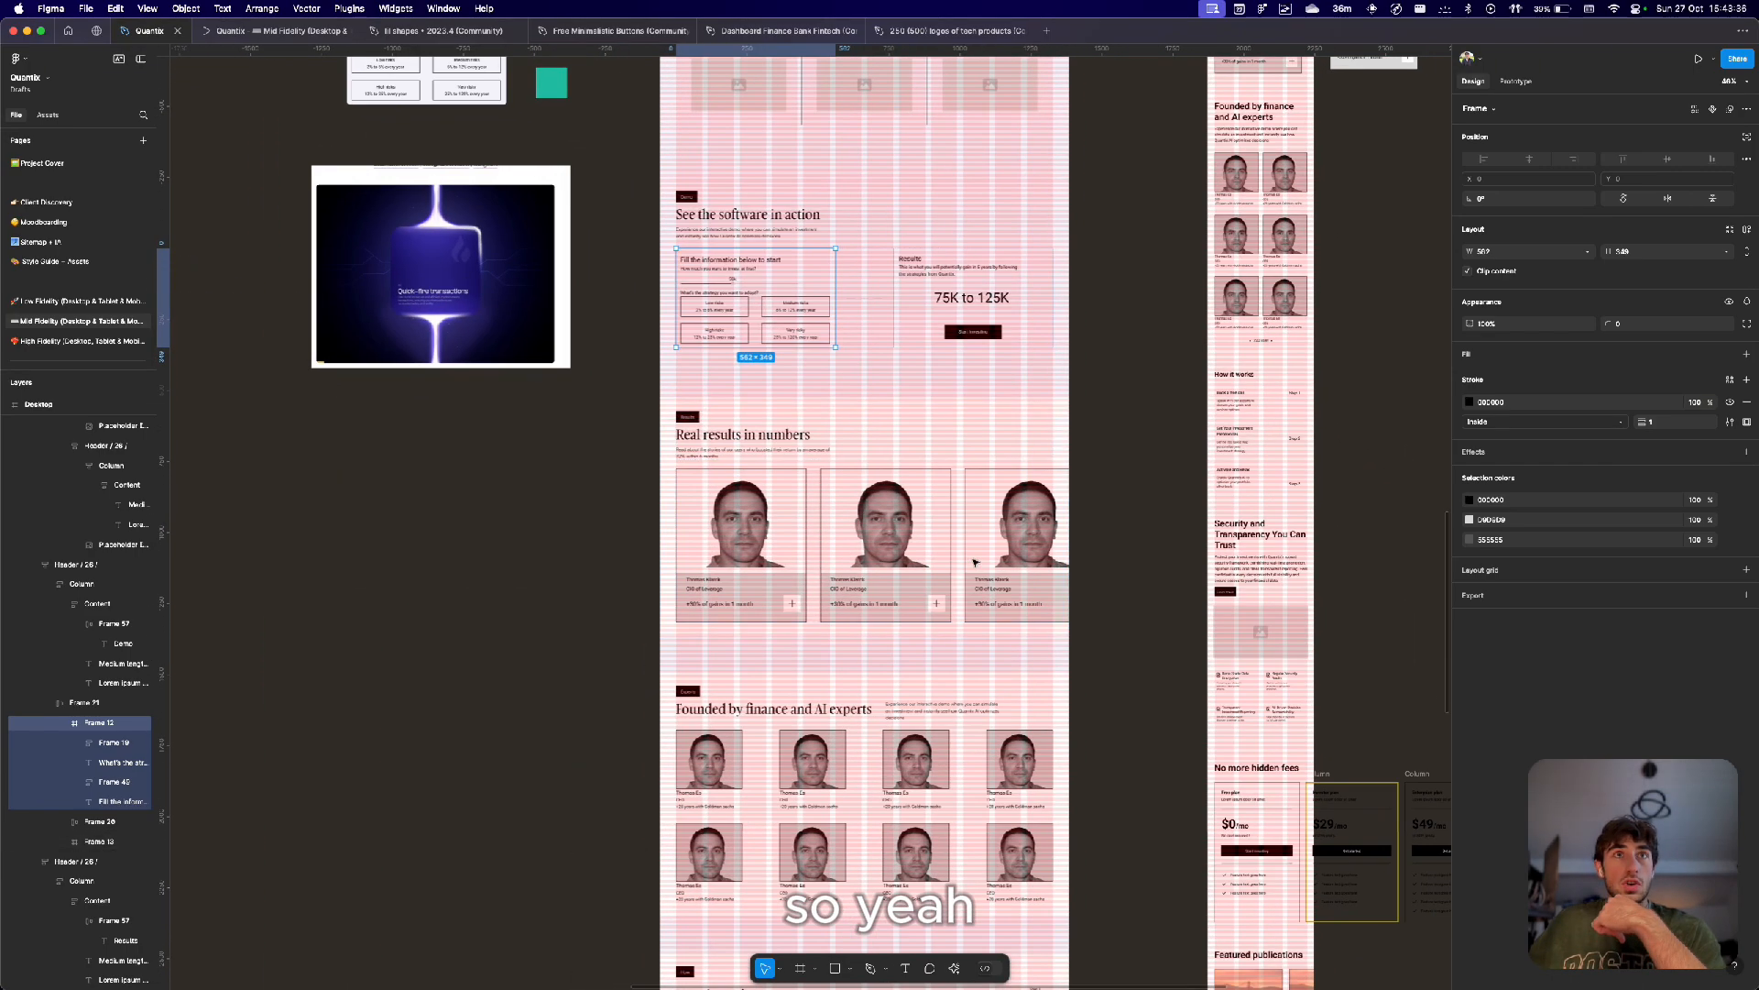
pyautogui.scroll(6, 431, 261)
pyautogui.scroll(-2, 426, 259)
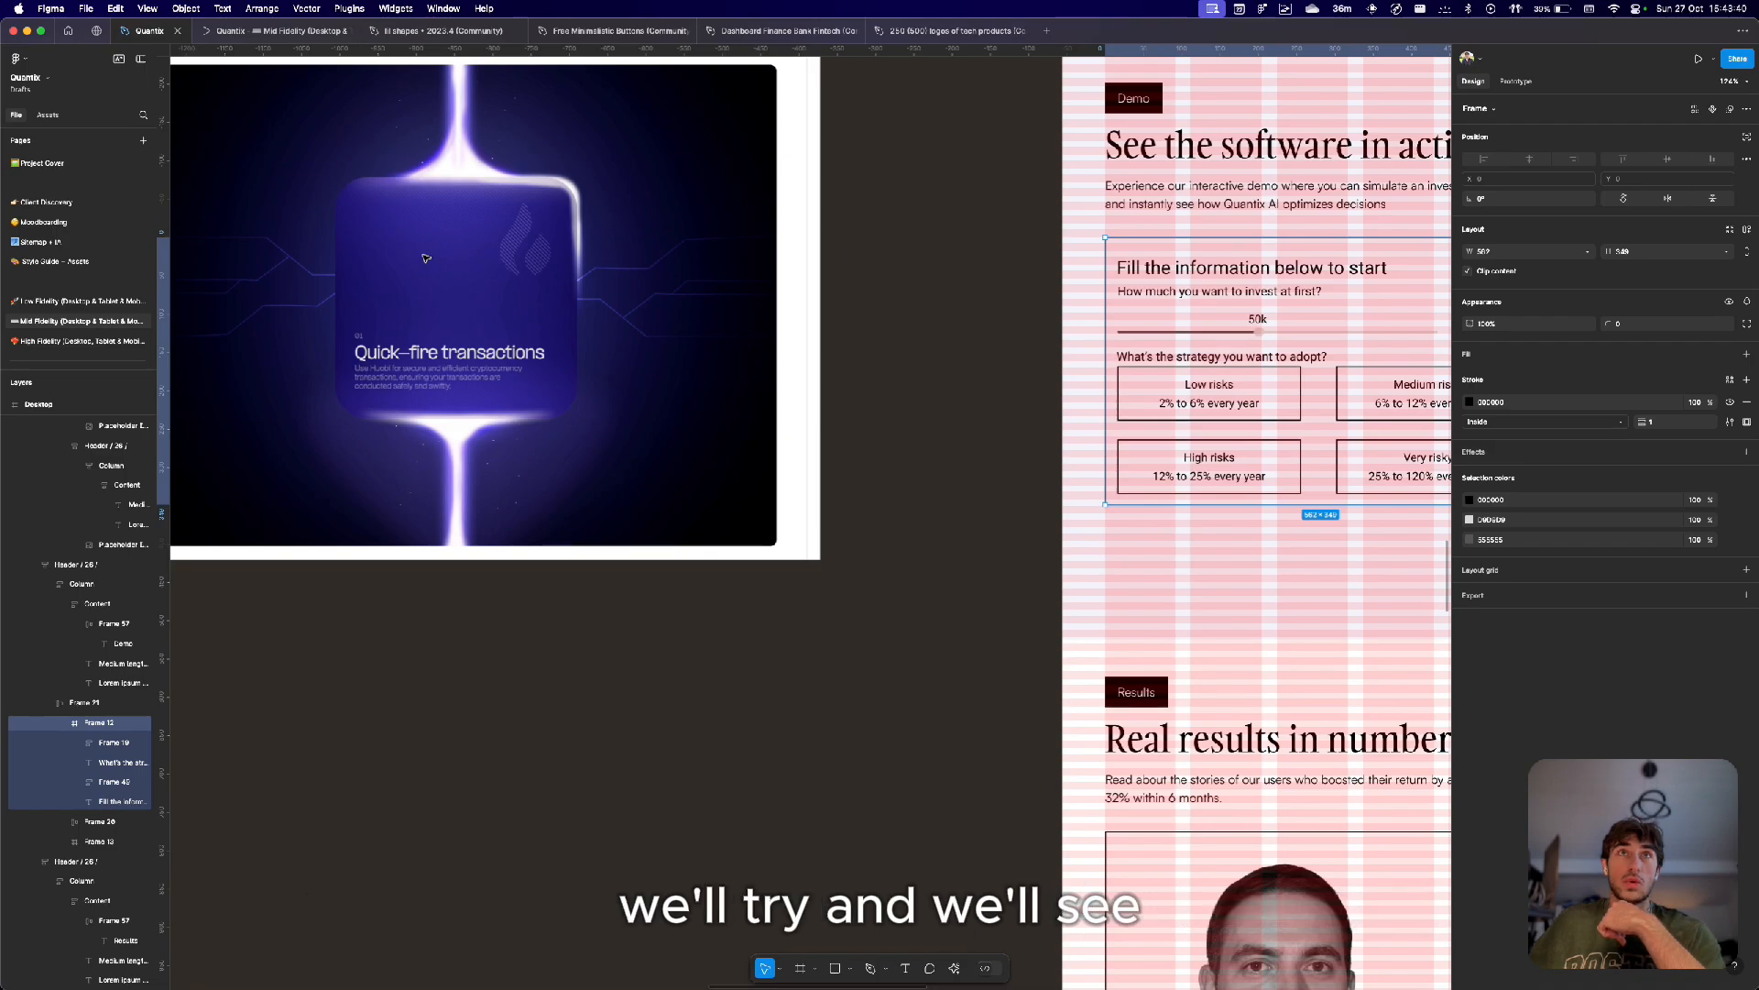
pyautogui.scroll(-5, 426, 259)
pyautogui.scroll(-5, 868, 248)
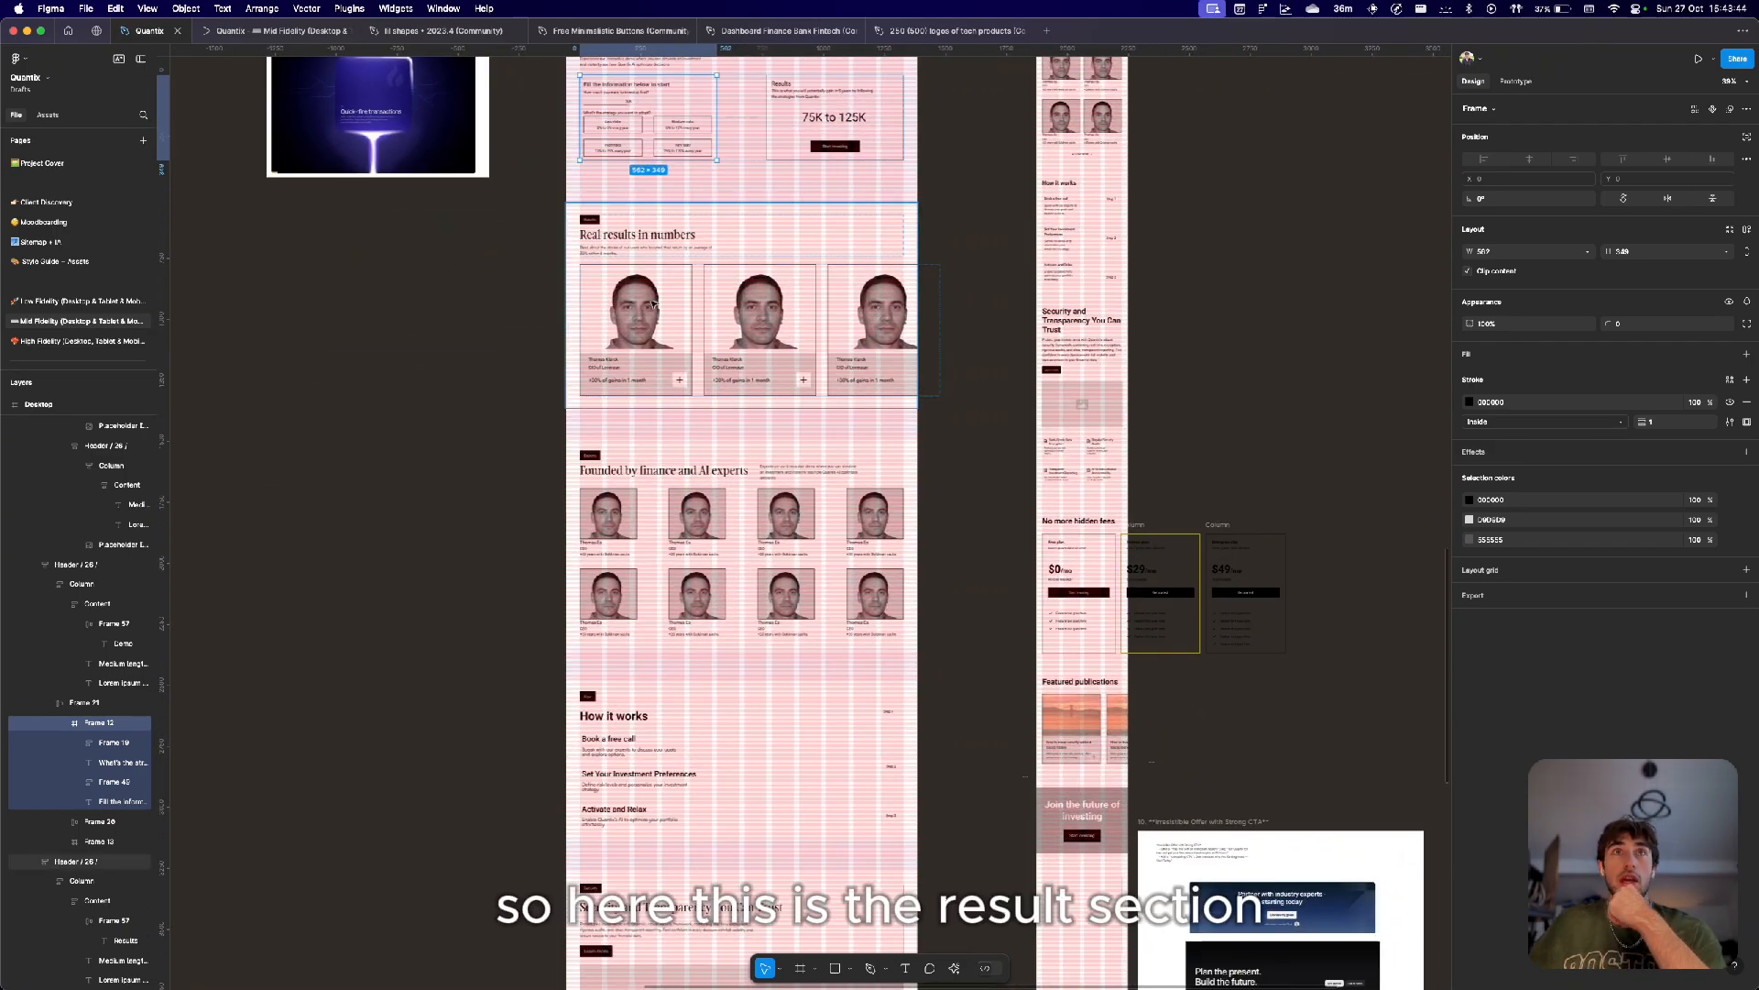
pyautogui.scroll(4, 653, 303)
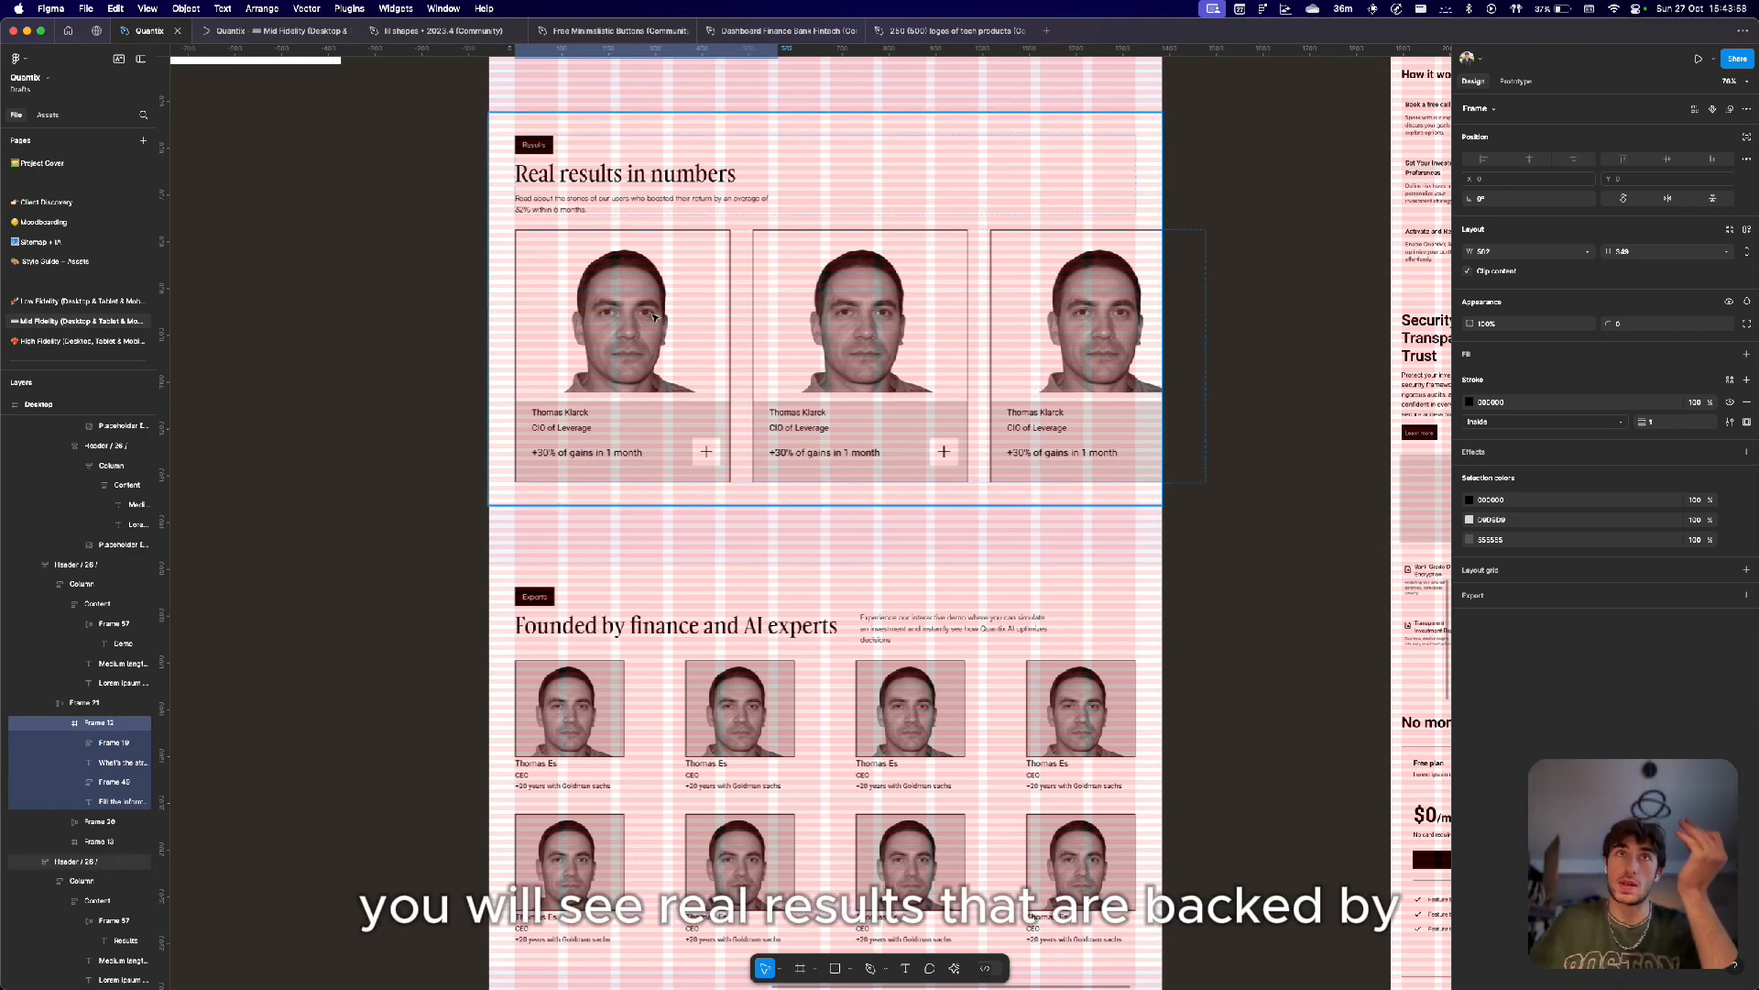
pyautogui.doubleClick(658, 348)
pyautogui.click(659, 349)
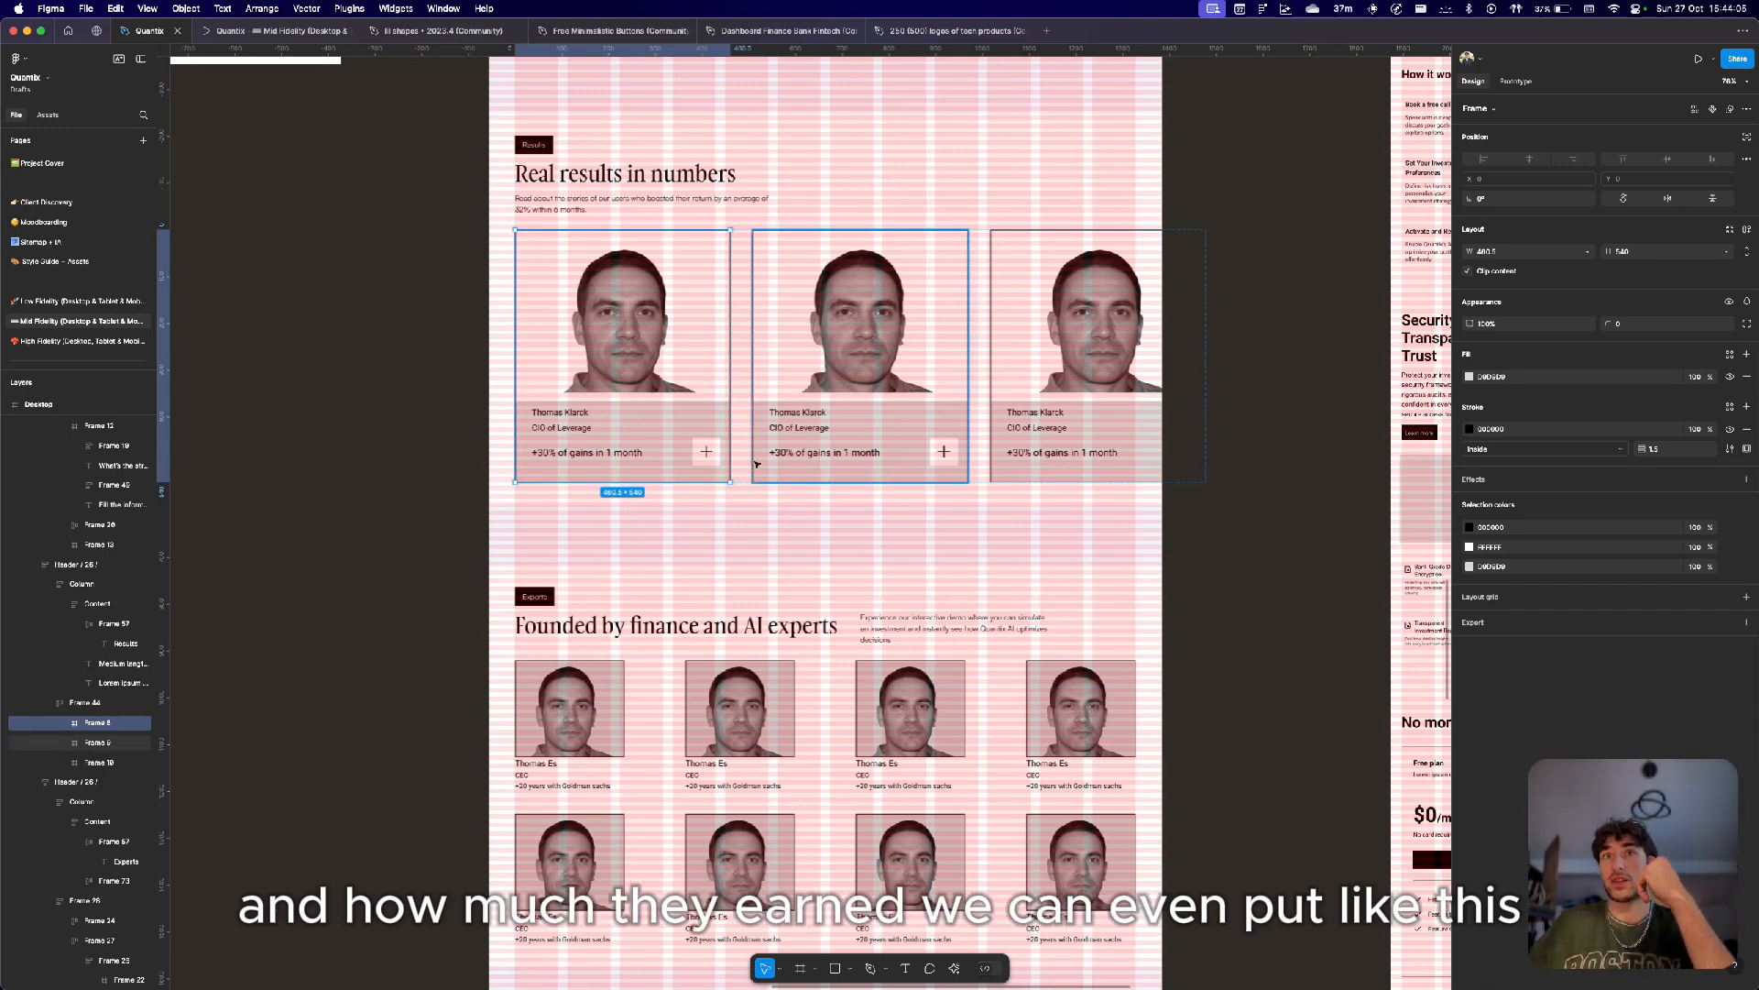
# Examine the investor card's name, role, gains line and plus button up close.
pyautogui.scroll(10, 757, 464)
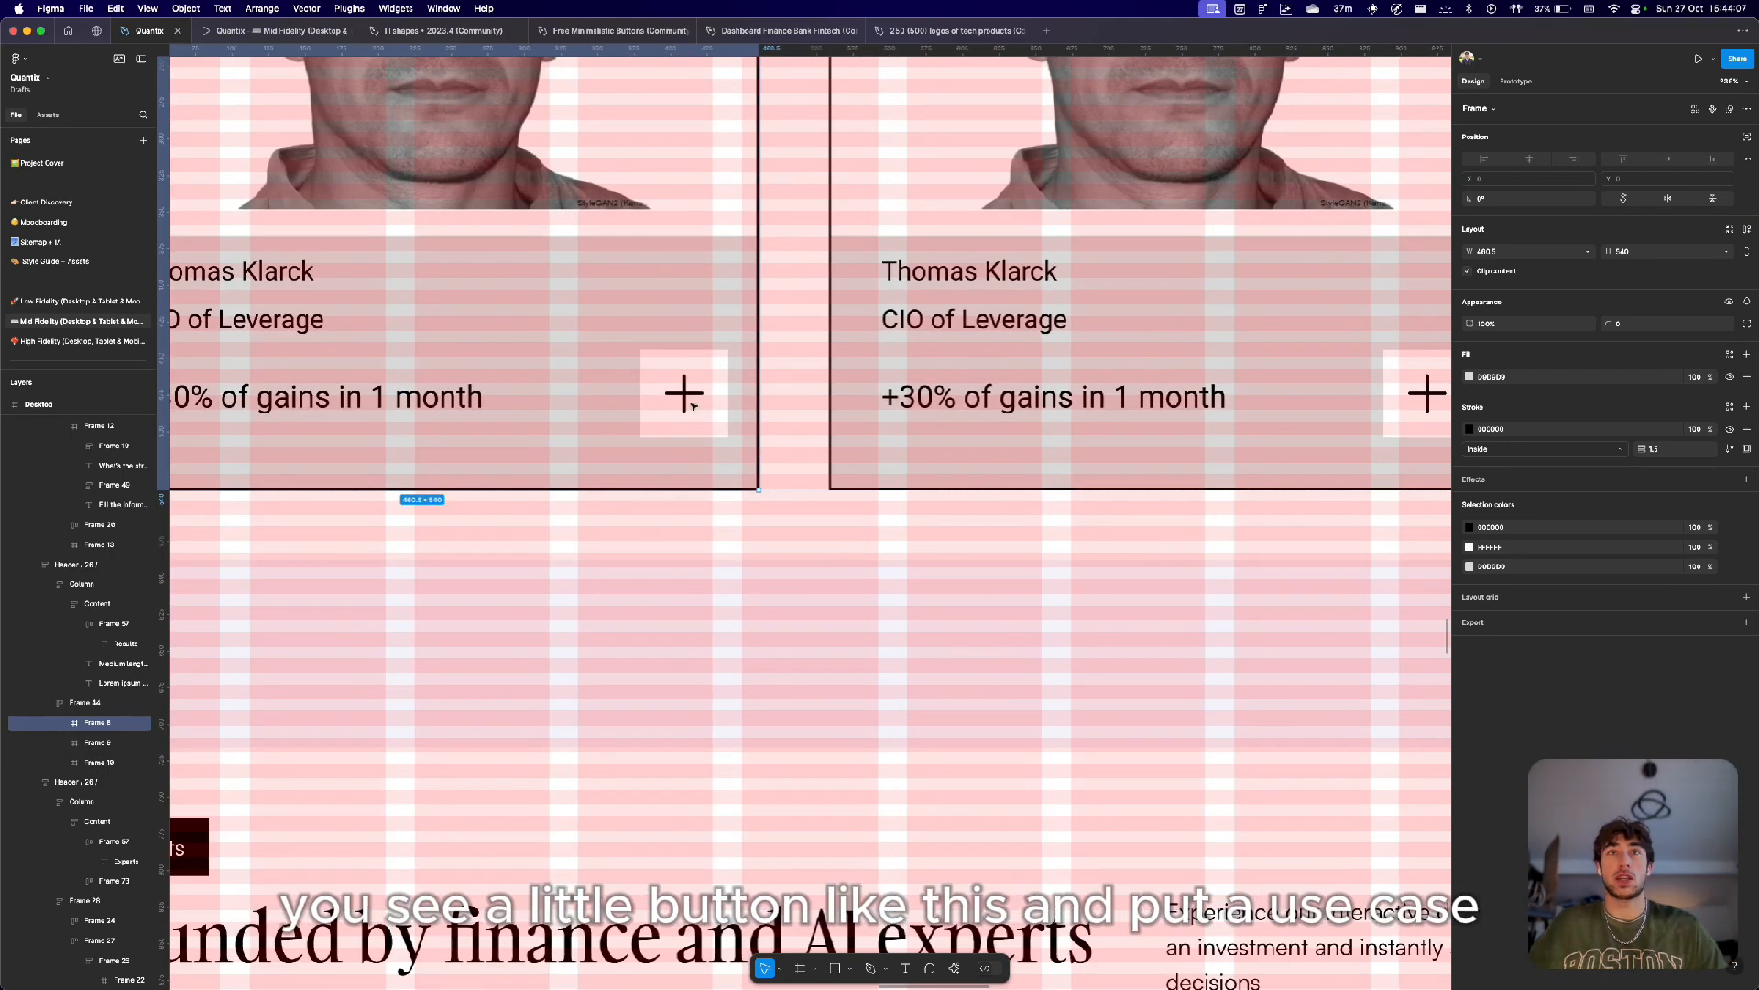
pyautogui.scroll(-10, 665, 381)
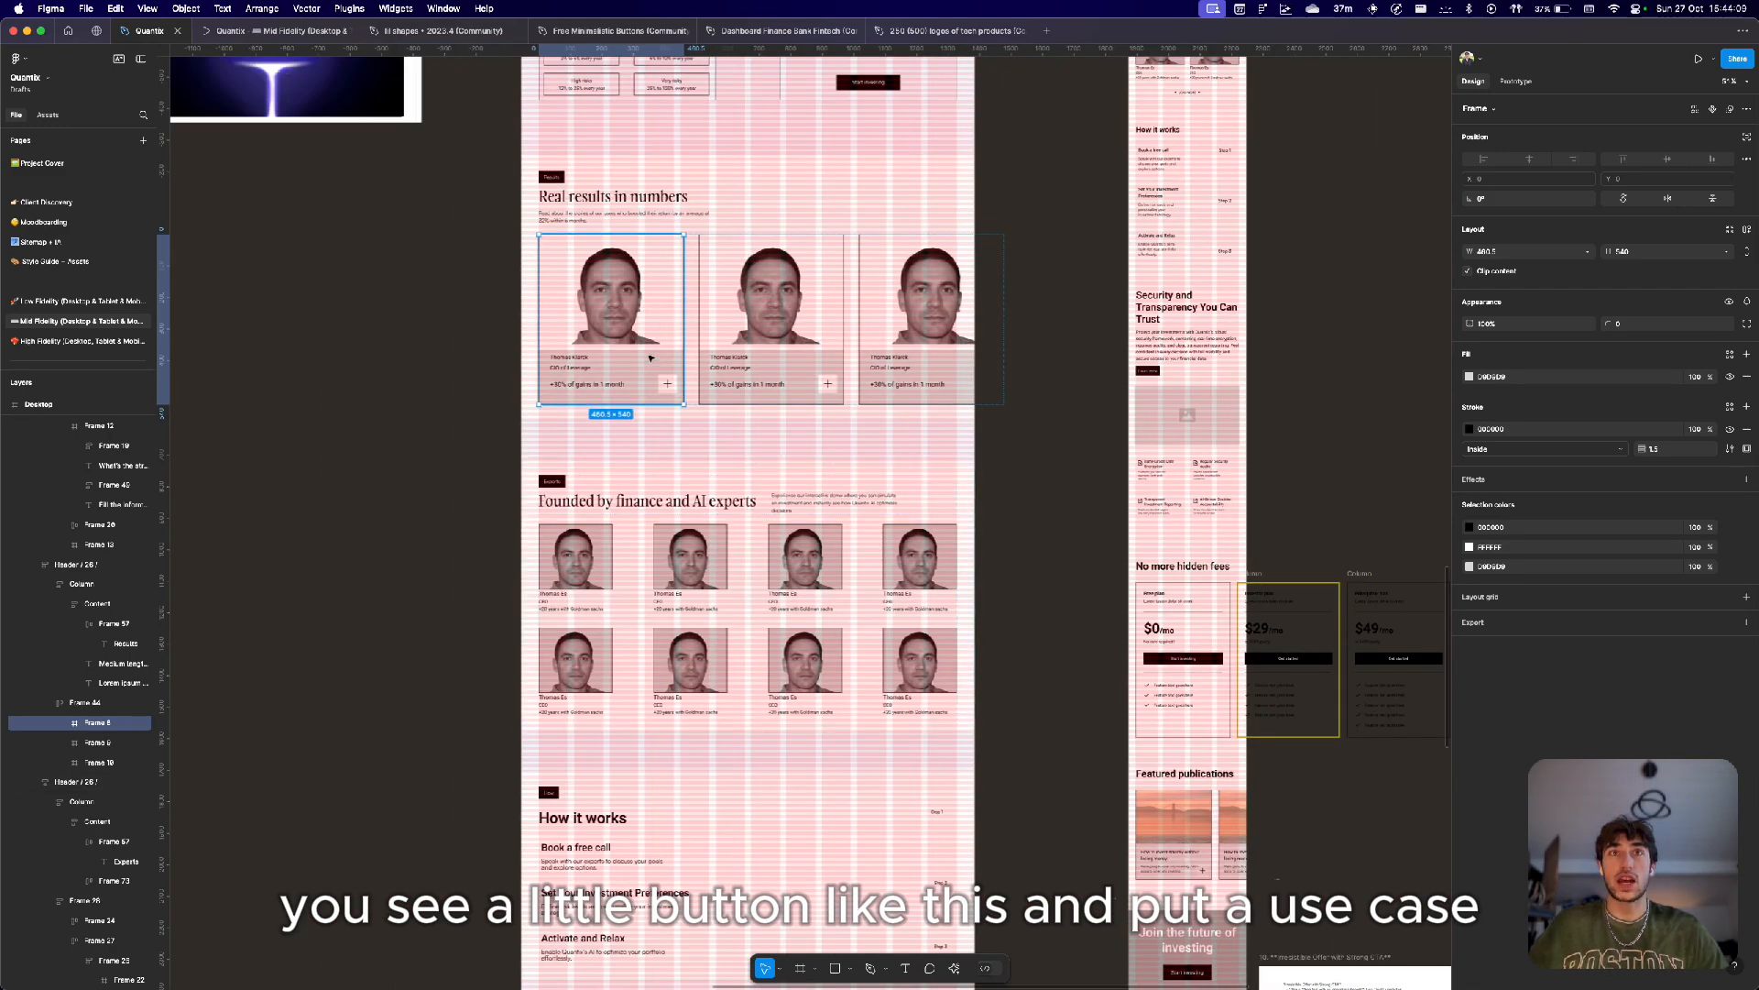
pyautogui.scroll(3, 650, 357)
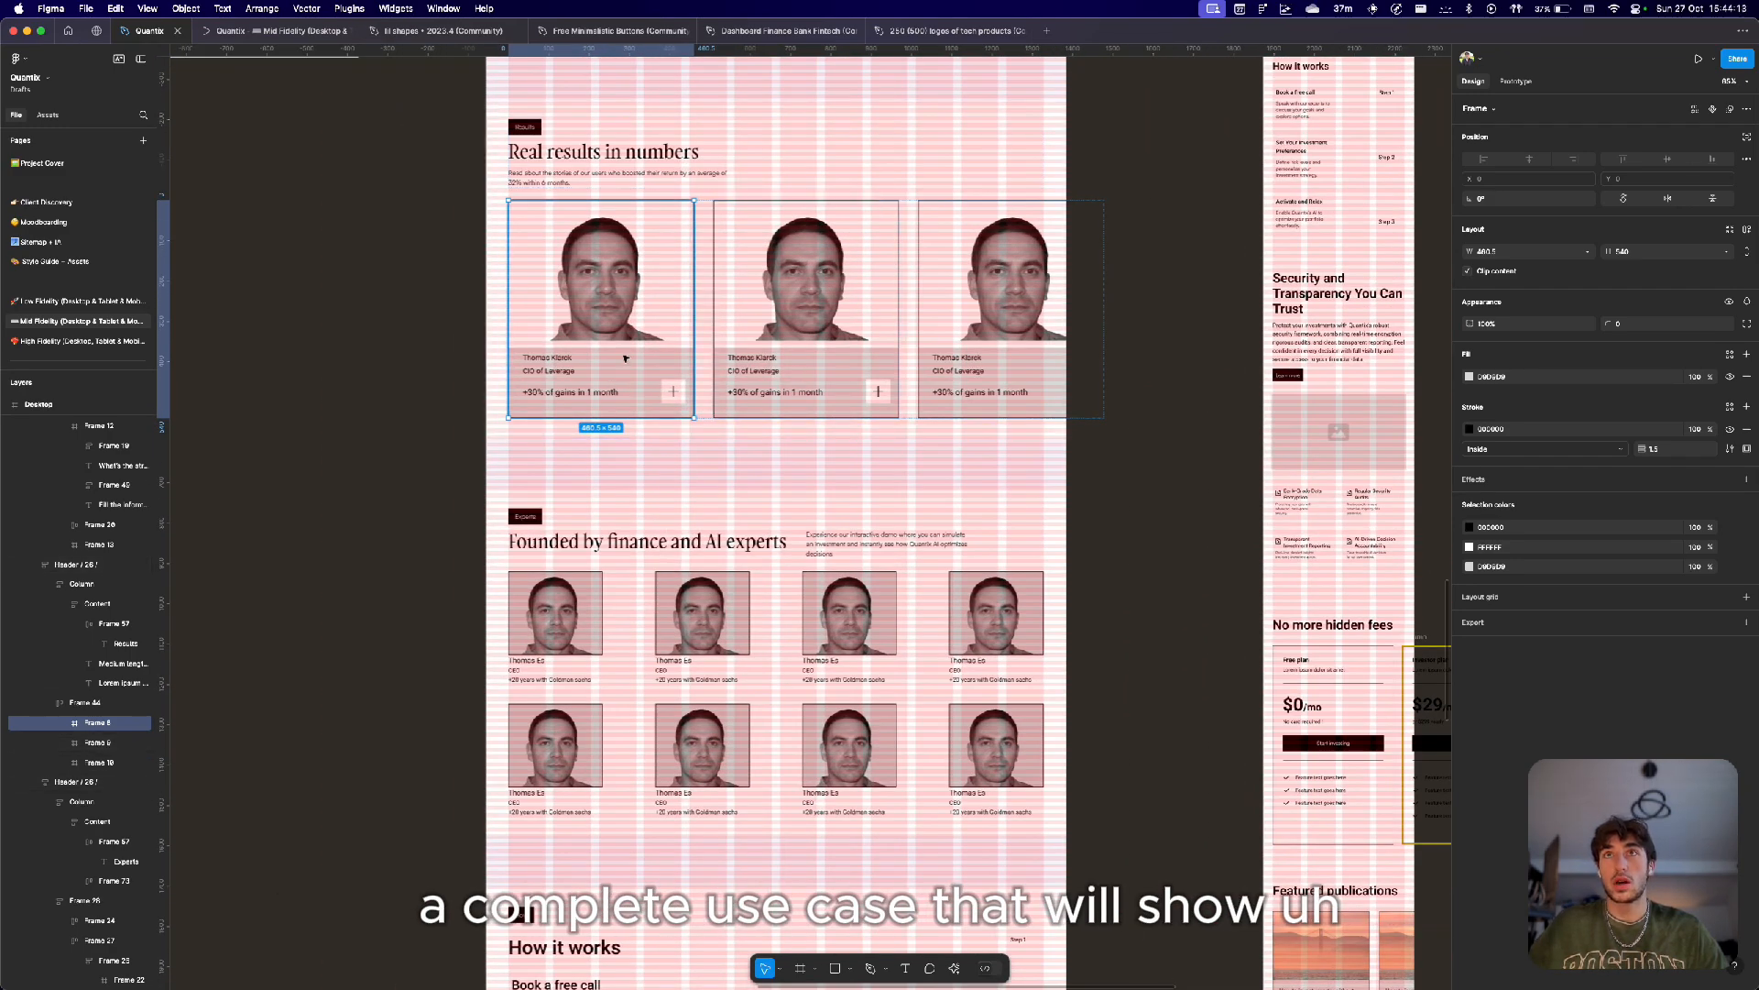
pyautogui.scroll(5, 540, 365)
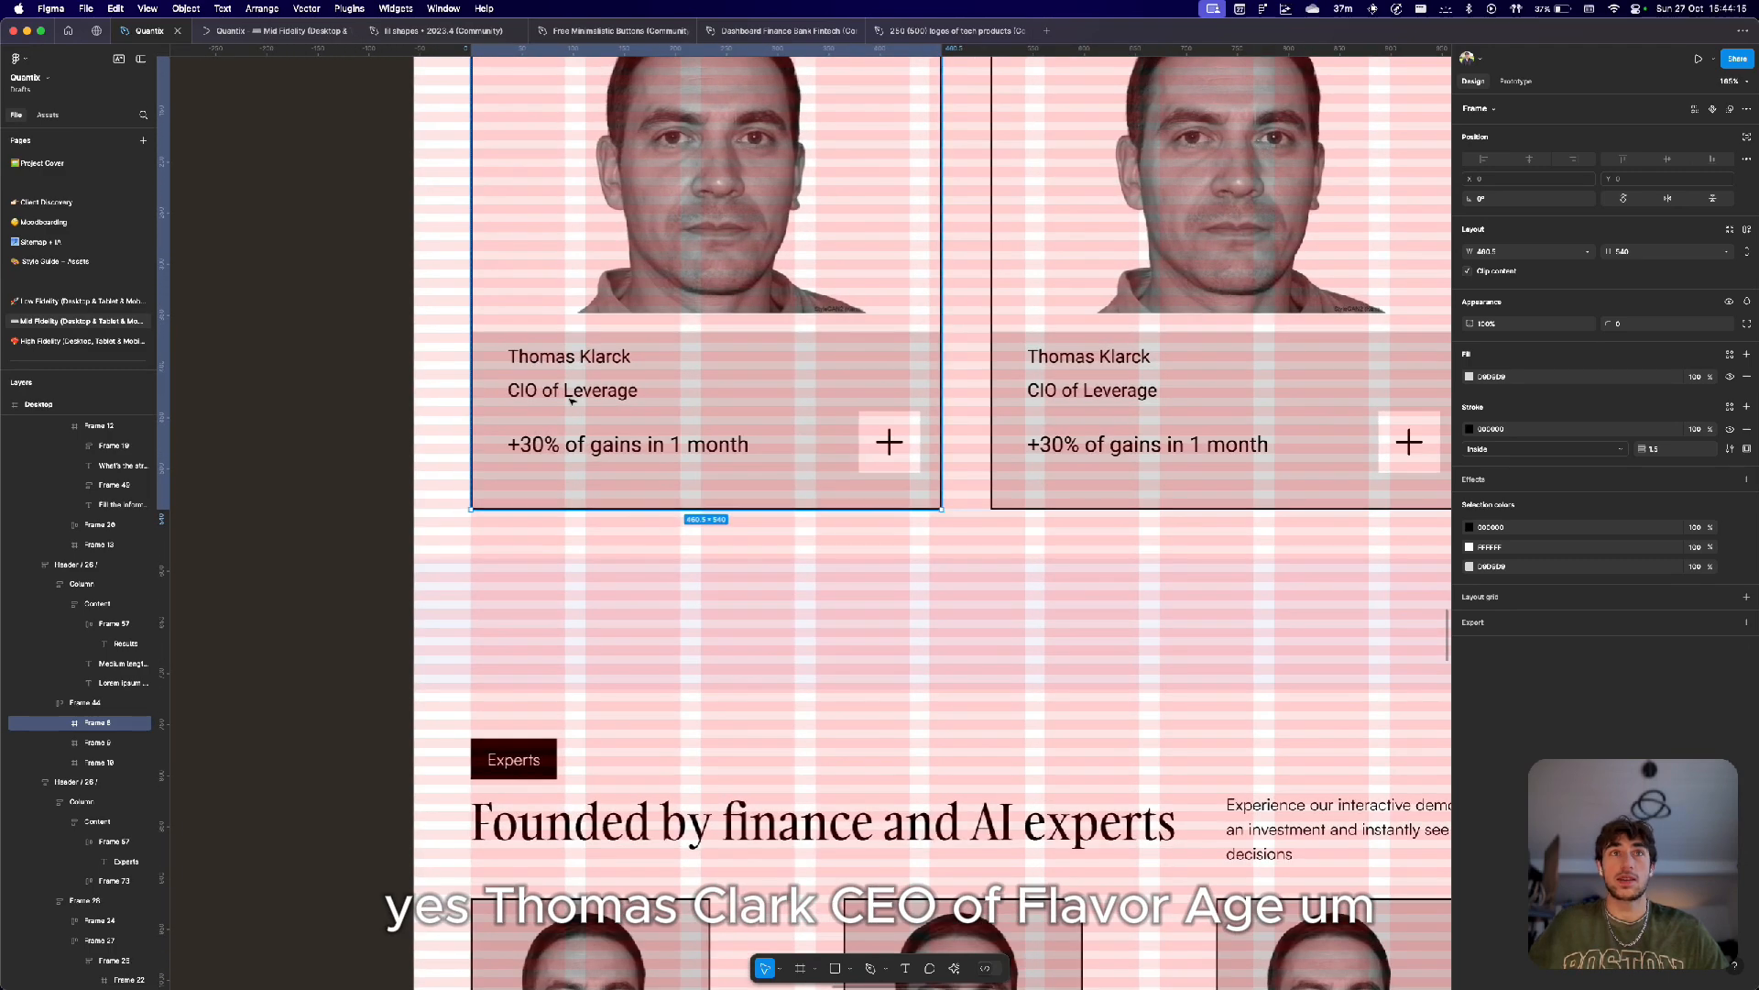
pyautogui.scroll(-5, 780, 335)
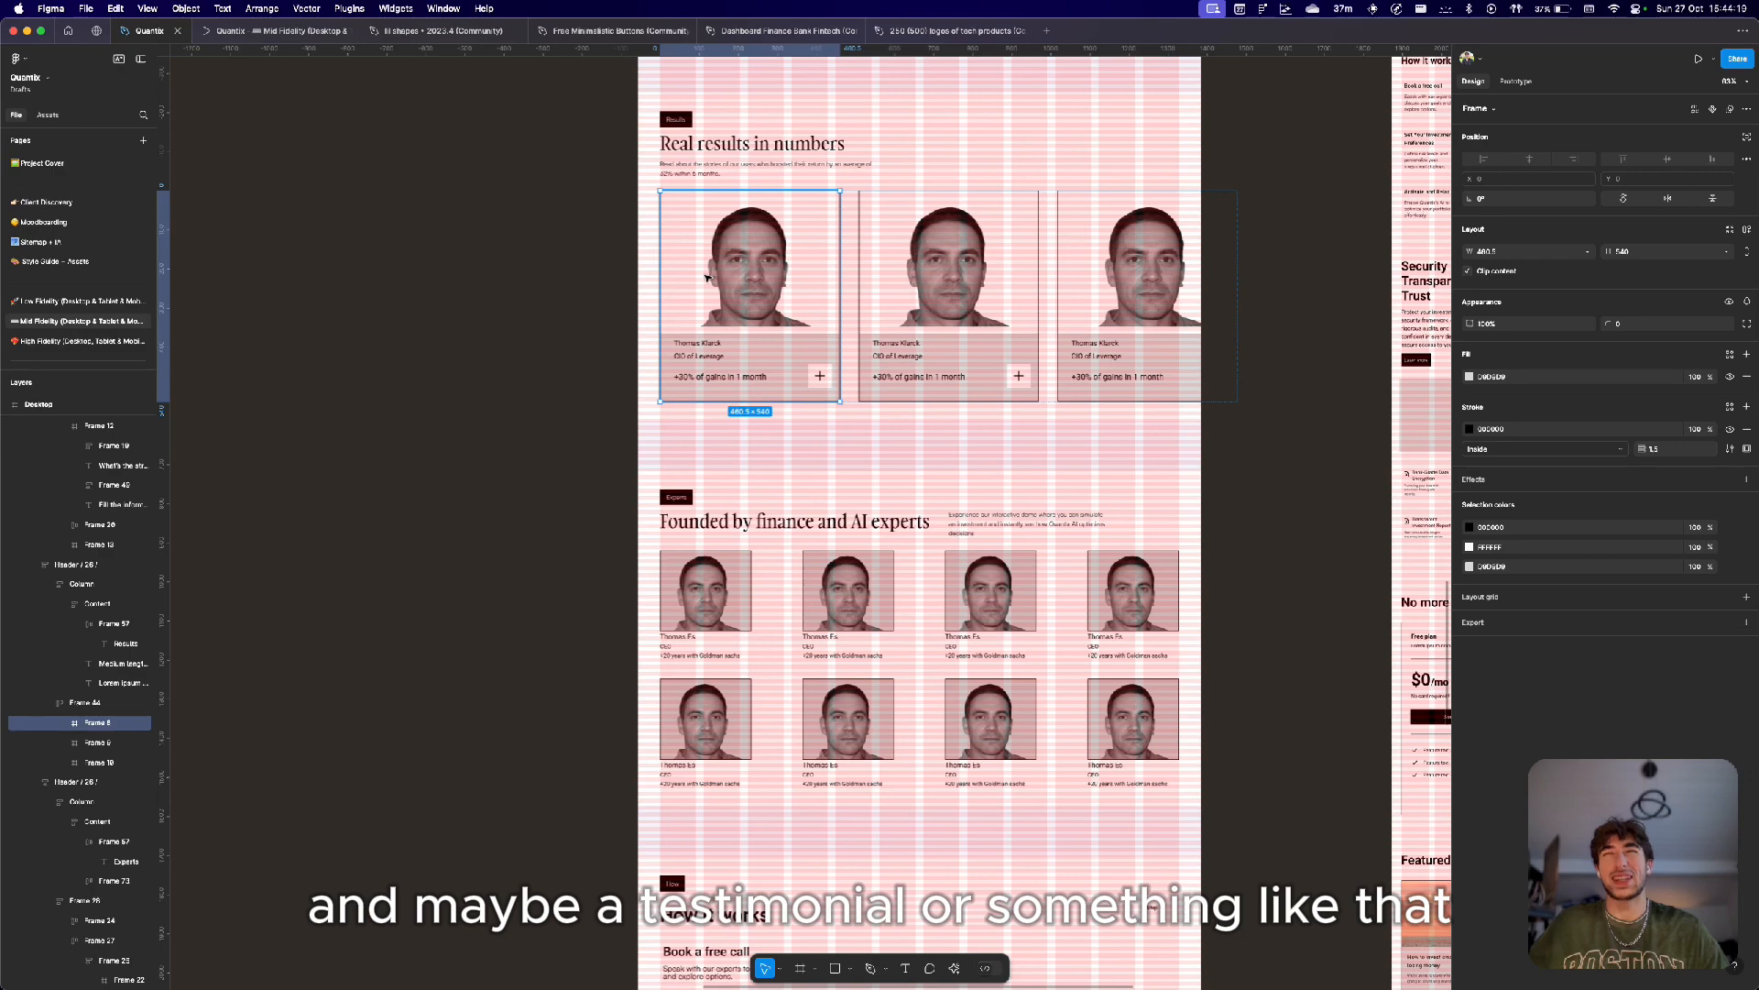
# Move to the 'Founded by finance and AI experts' section and select its grid of expert cards.
pyautogui.hscroll(3, 706, 277)
pyautogui.scroll(-2, 706, 277)
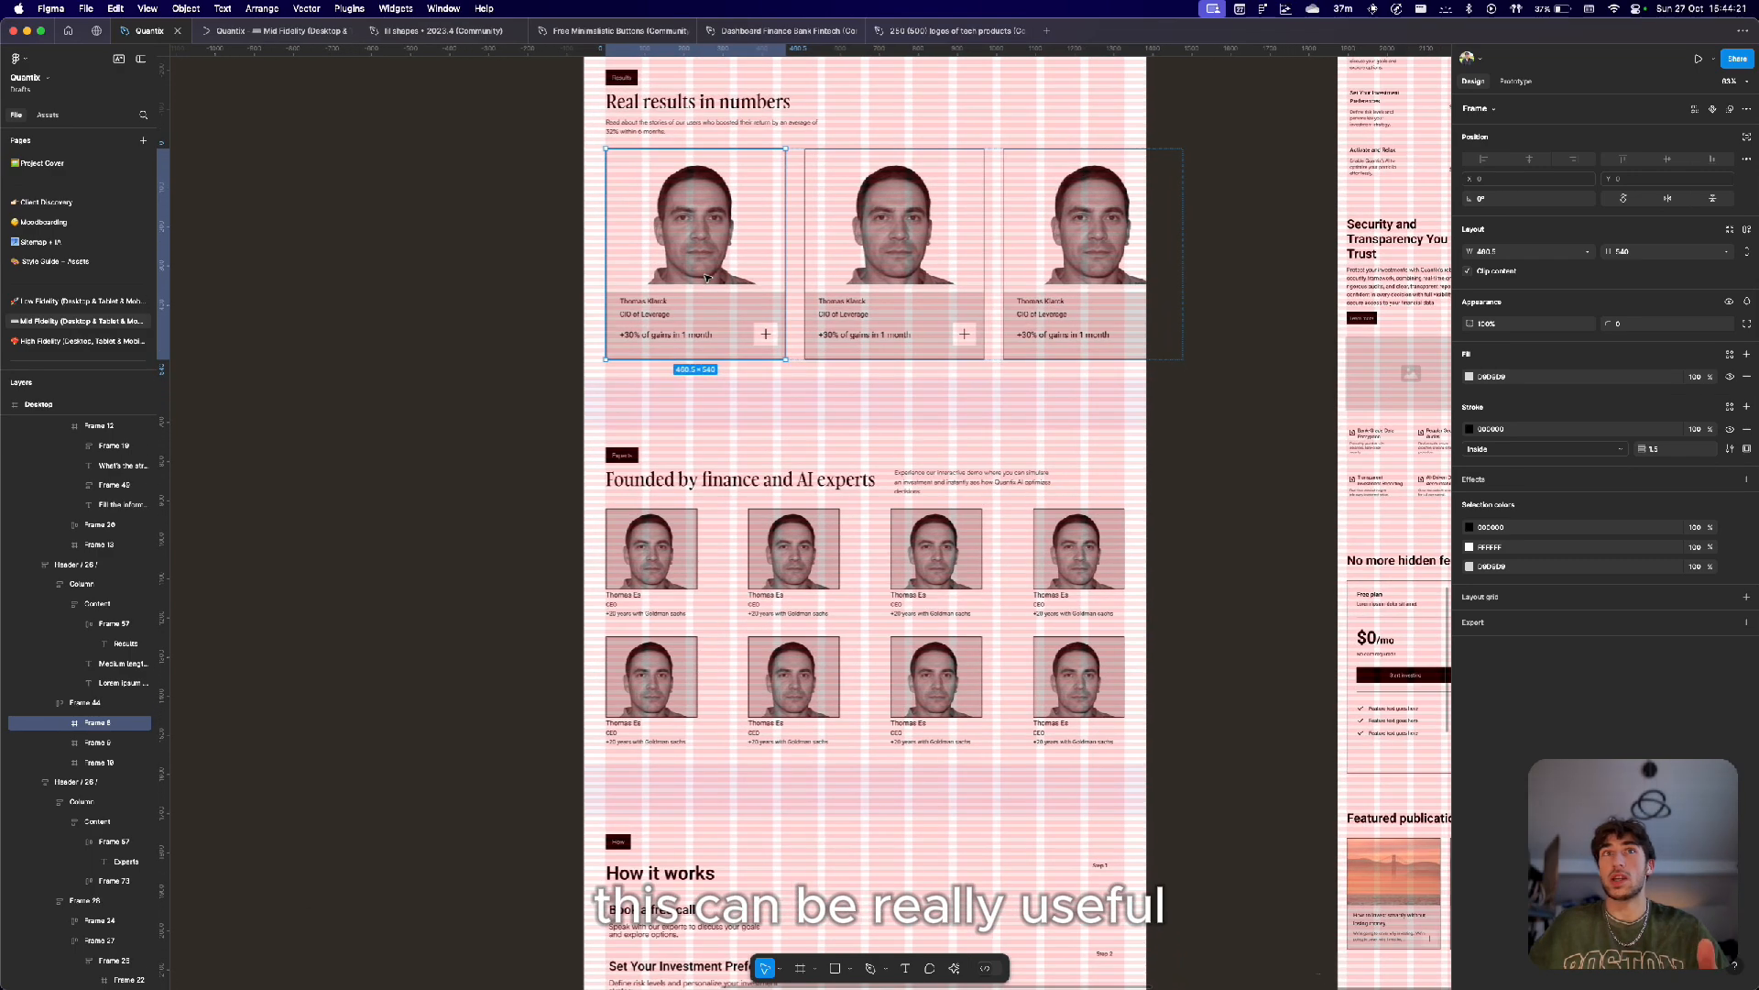
pyautogui.scroll(-6, 706, 276)
pyautogui.hscroll(2, 706, 277)
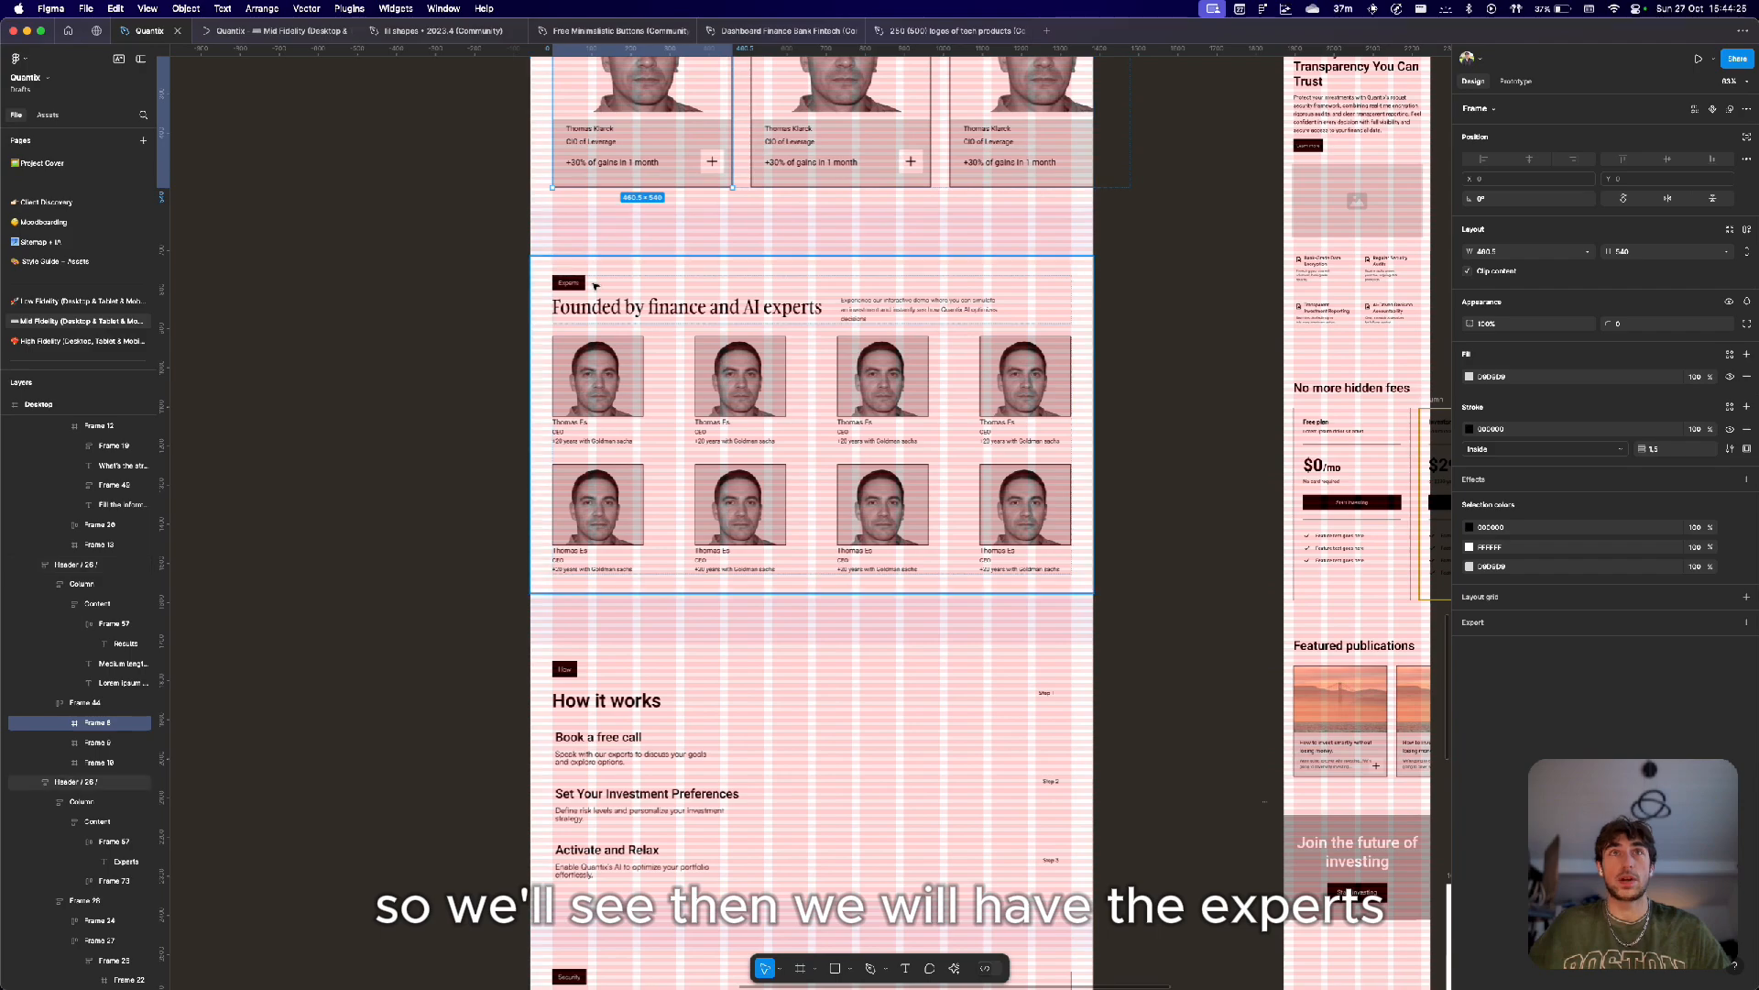
pyautogui.scroll(5, 572, 275)
pyautogui.scroll(-5, 619, 358)
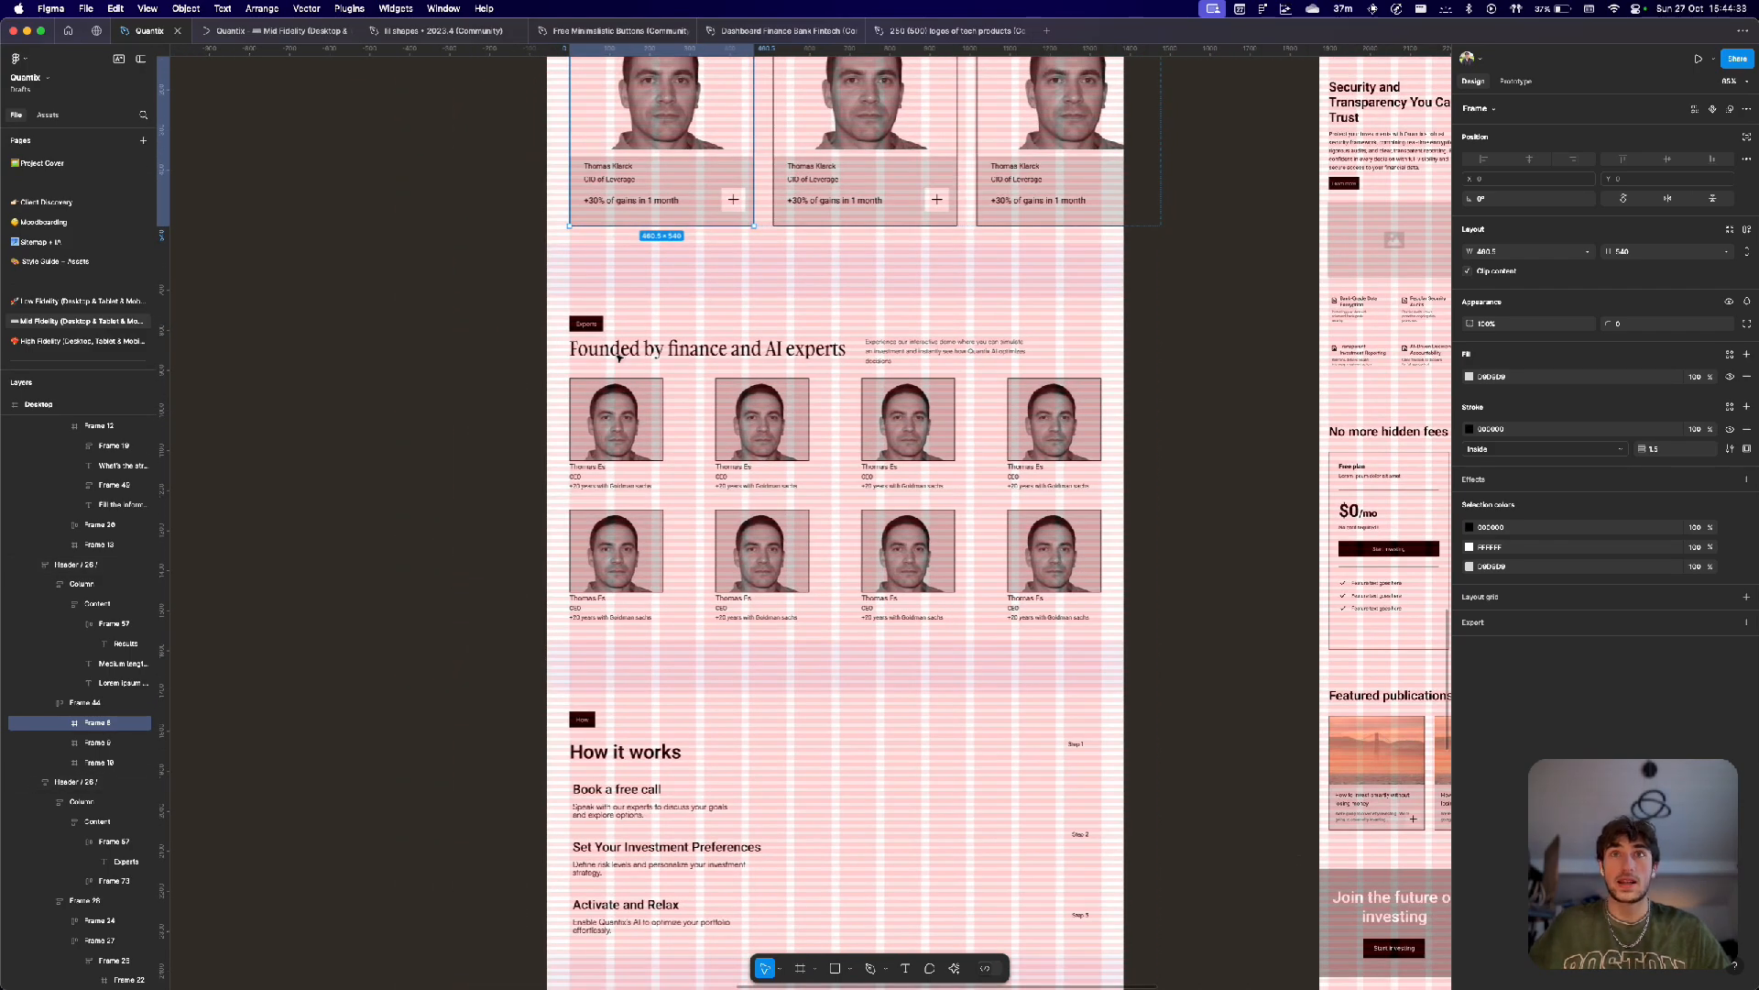
pyautogui.scroll(-5, 619, 357)
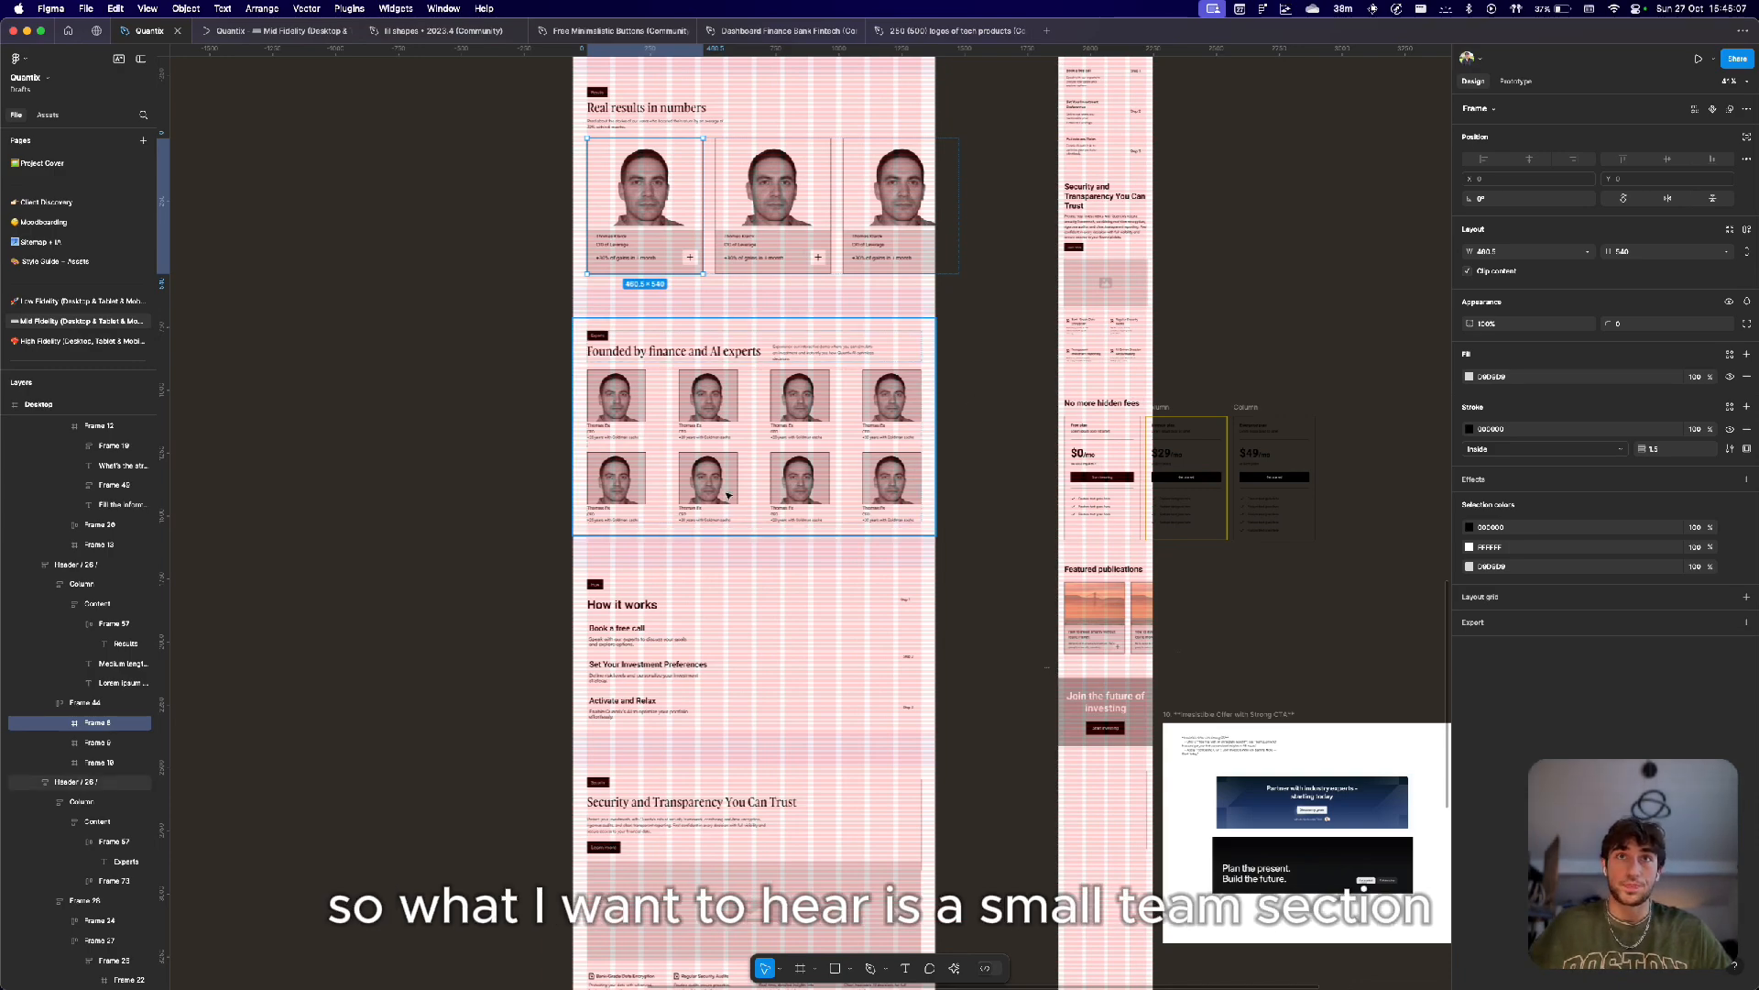
pyautogui.scroll(5, 614, 362)
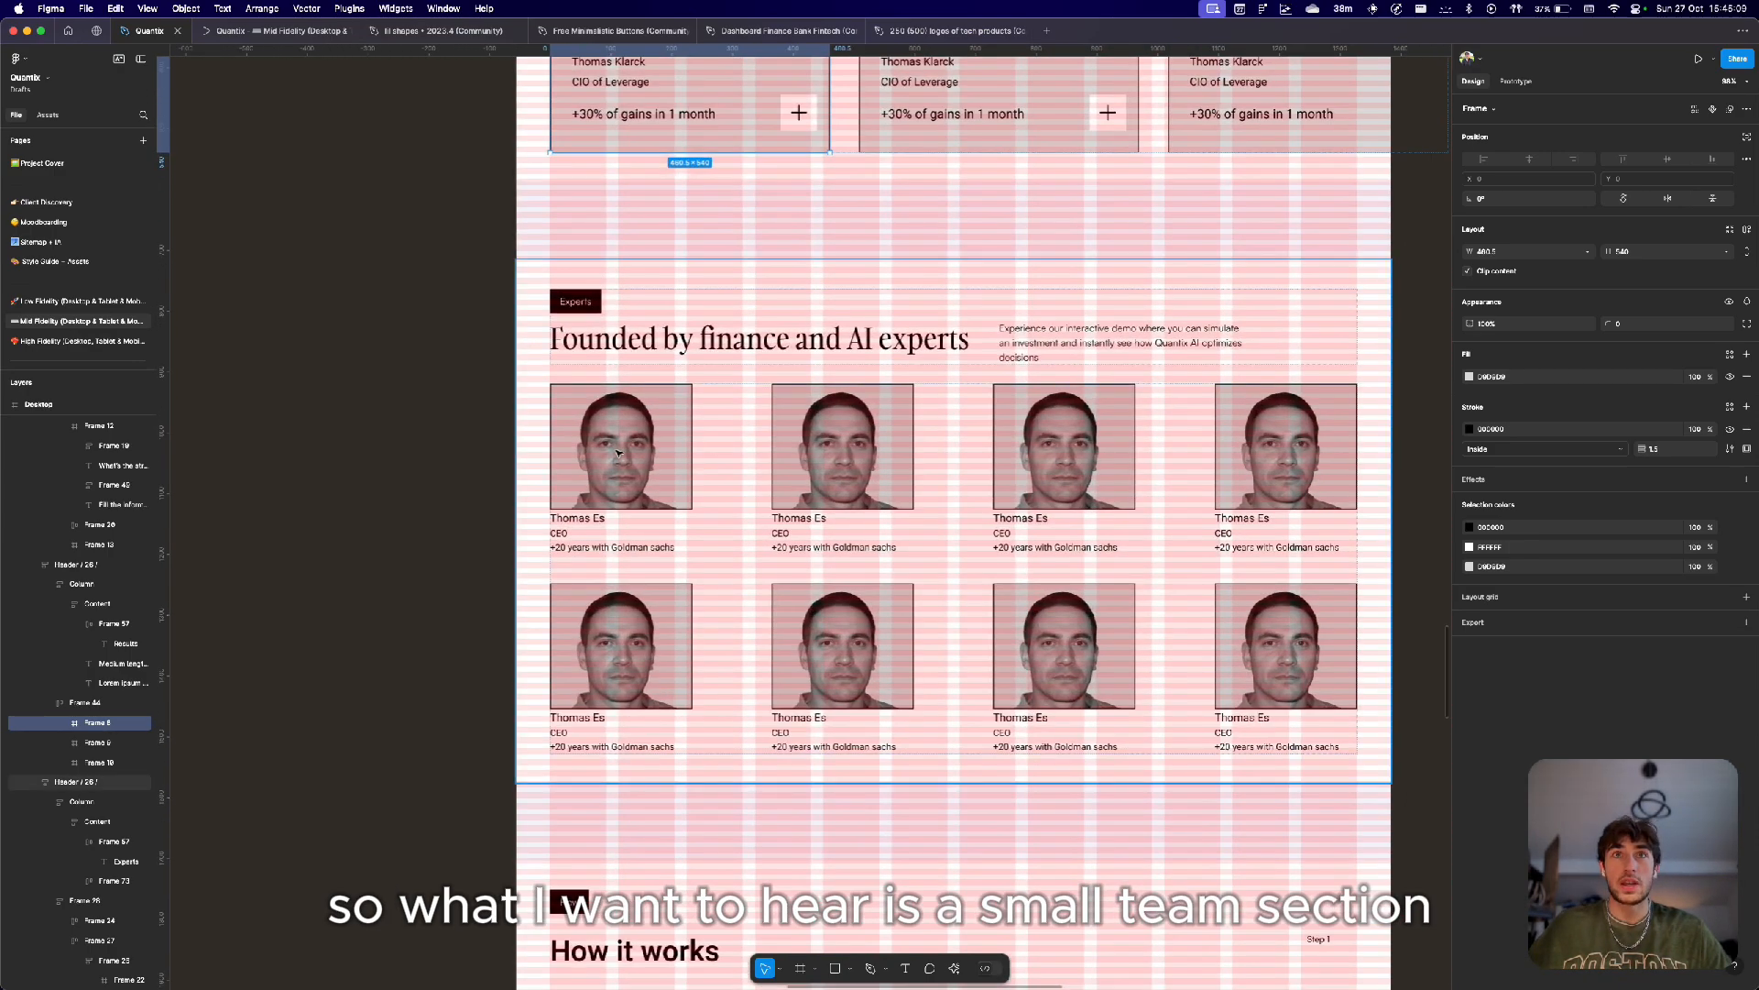
pyautogui.scroll(-4, 614, 465)
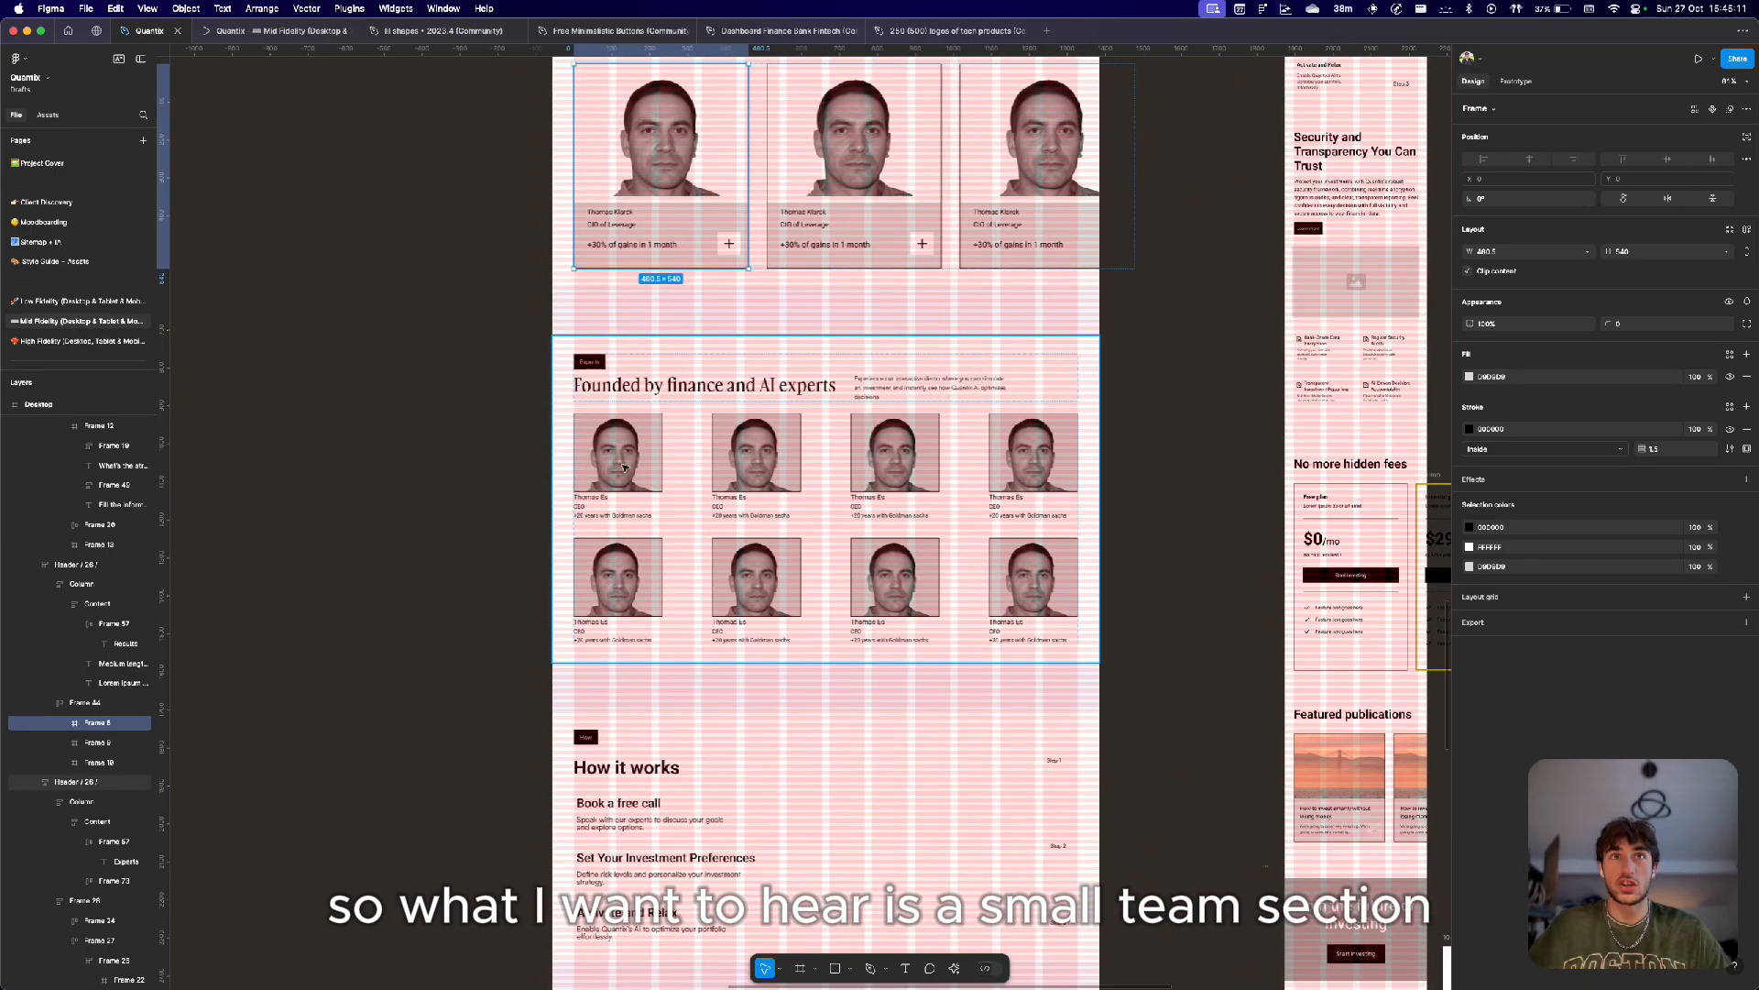
pyautogui.click(627, 474)
pyautogui.doubleClick(627, 474)
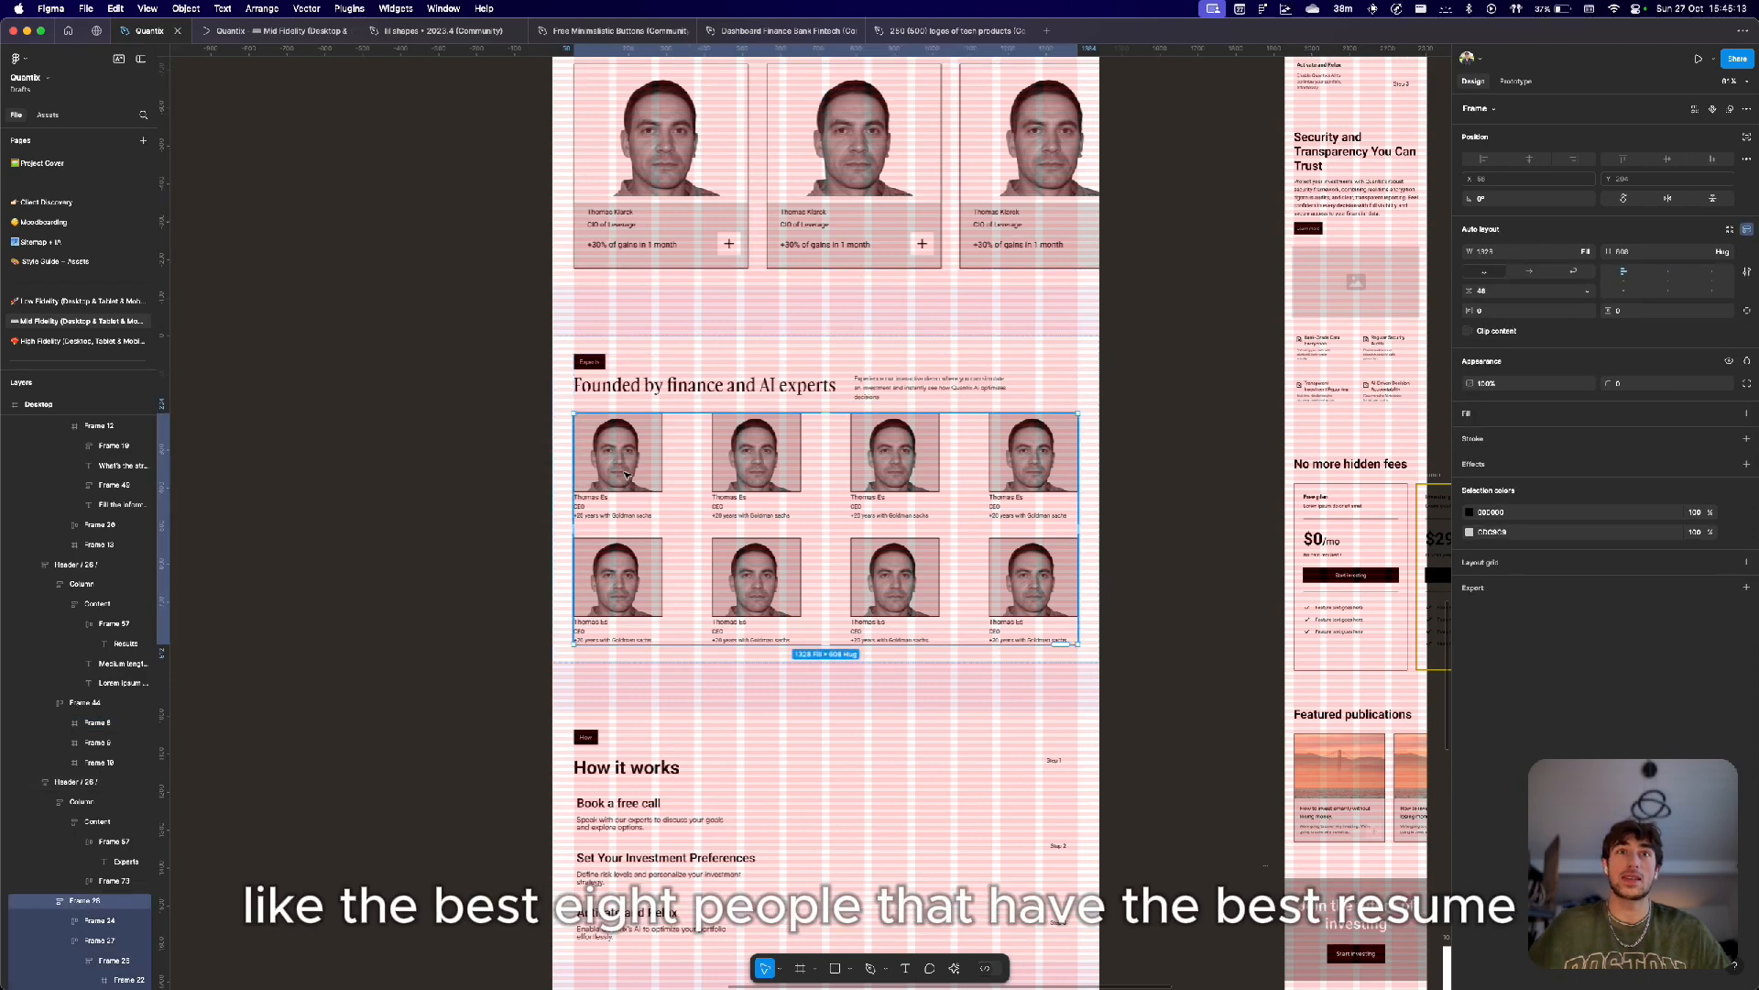
# Examine the expert cards' photos, names, roles and experience lines up close.
pyautogui.scroll(5, 627, 475)
pyautogui.scroll(-4, 627, 475)
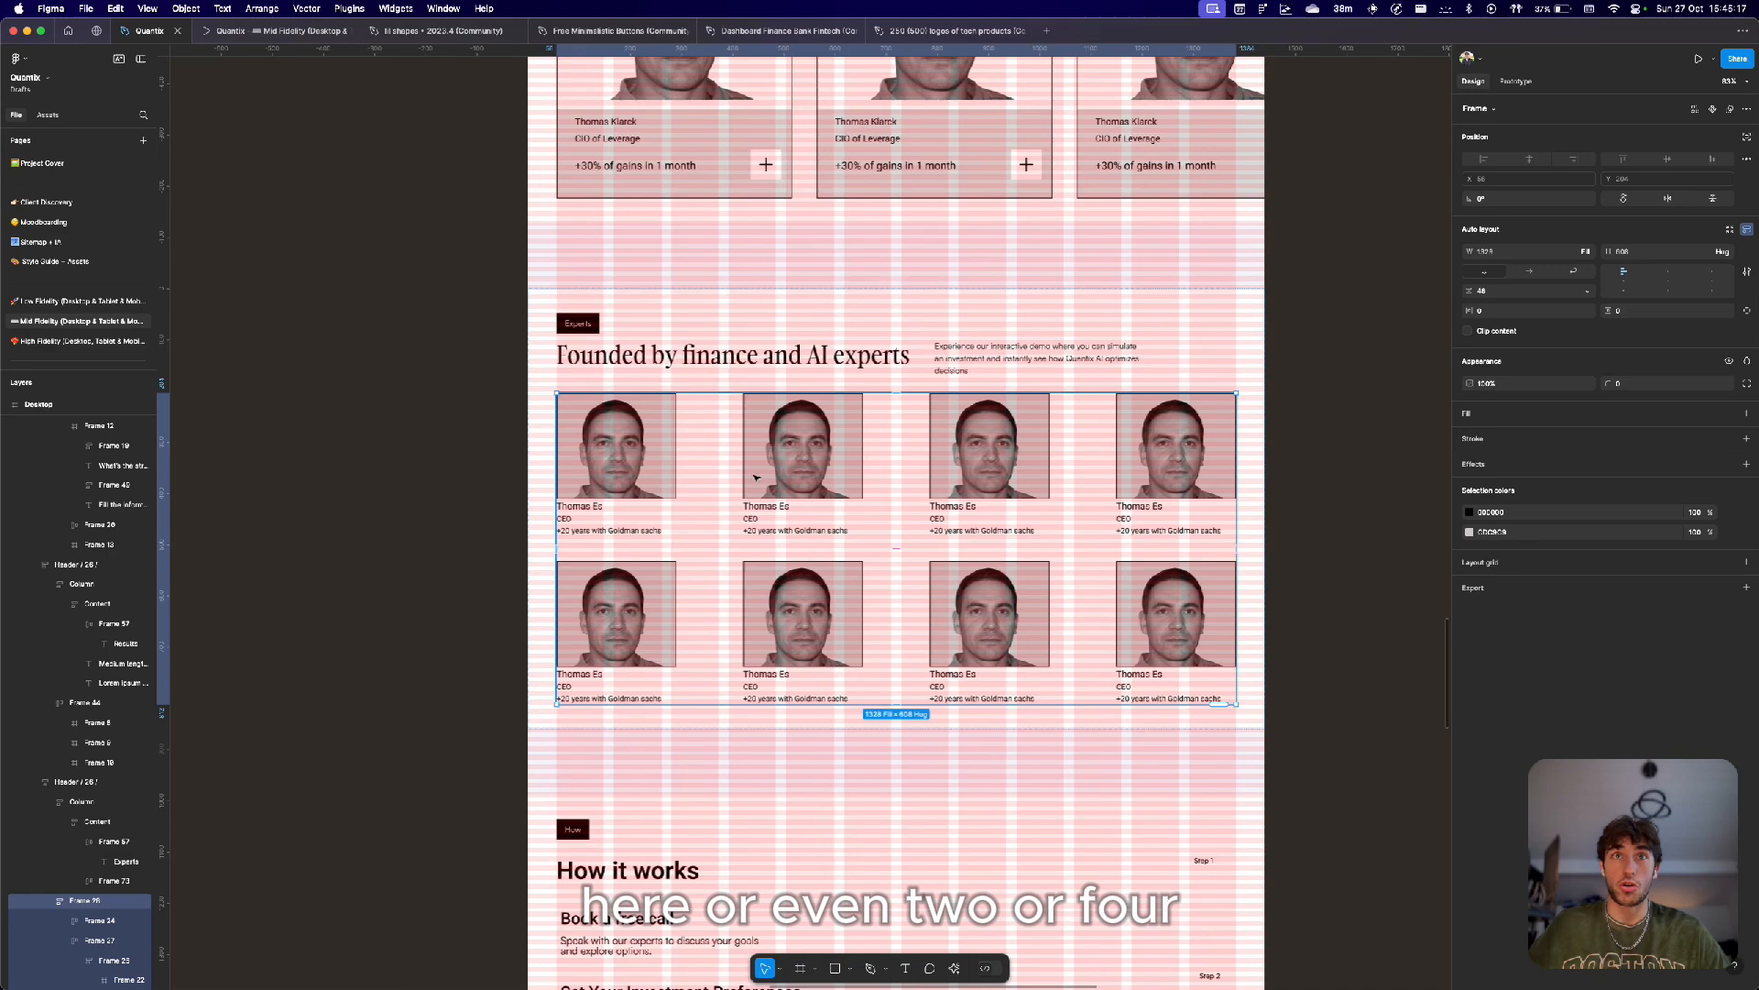
pyautogui.hscroll(4, 973, 656)
pyautogui.scroll(-3, 973, 656)
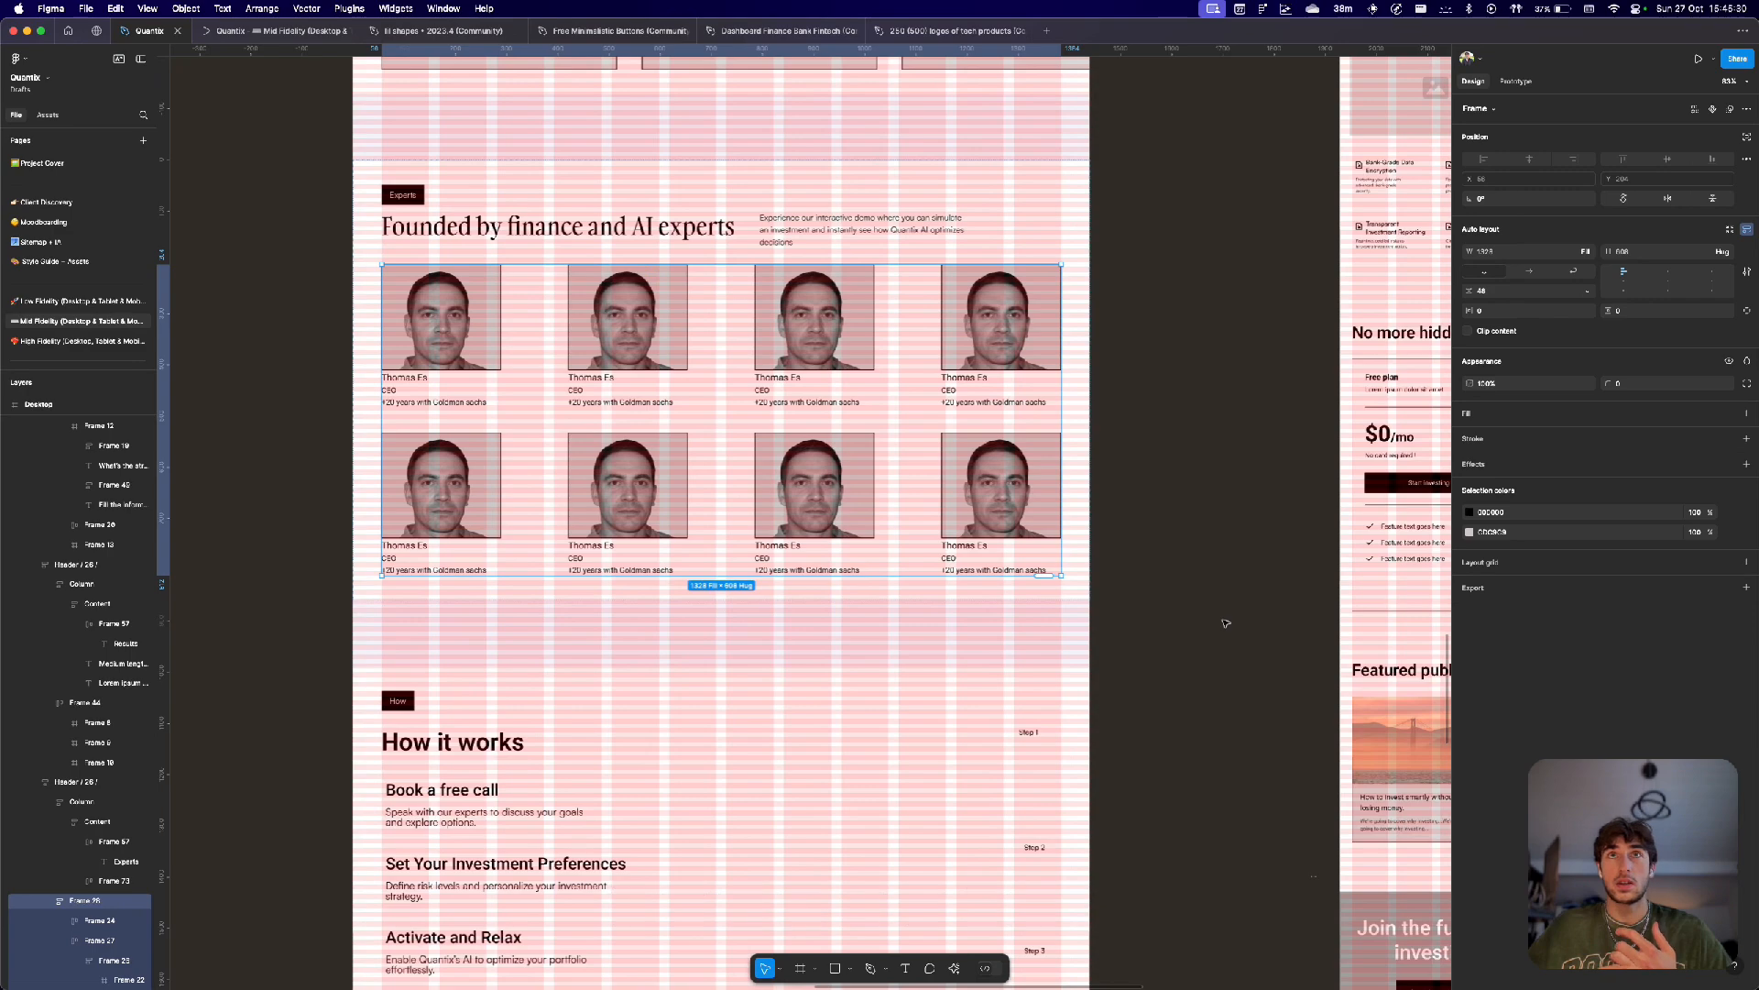
pyautogui.scroll(5, 521, 333)
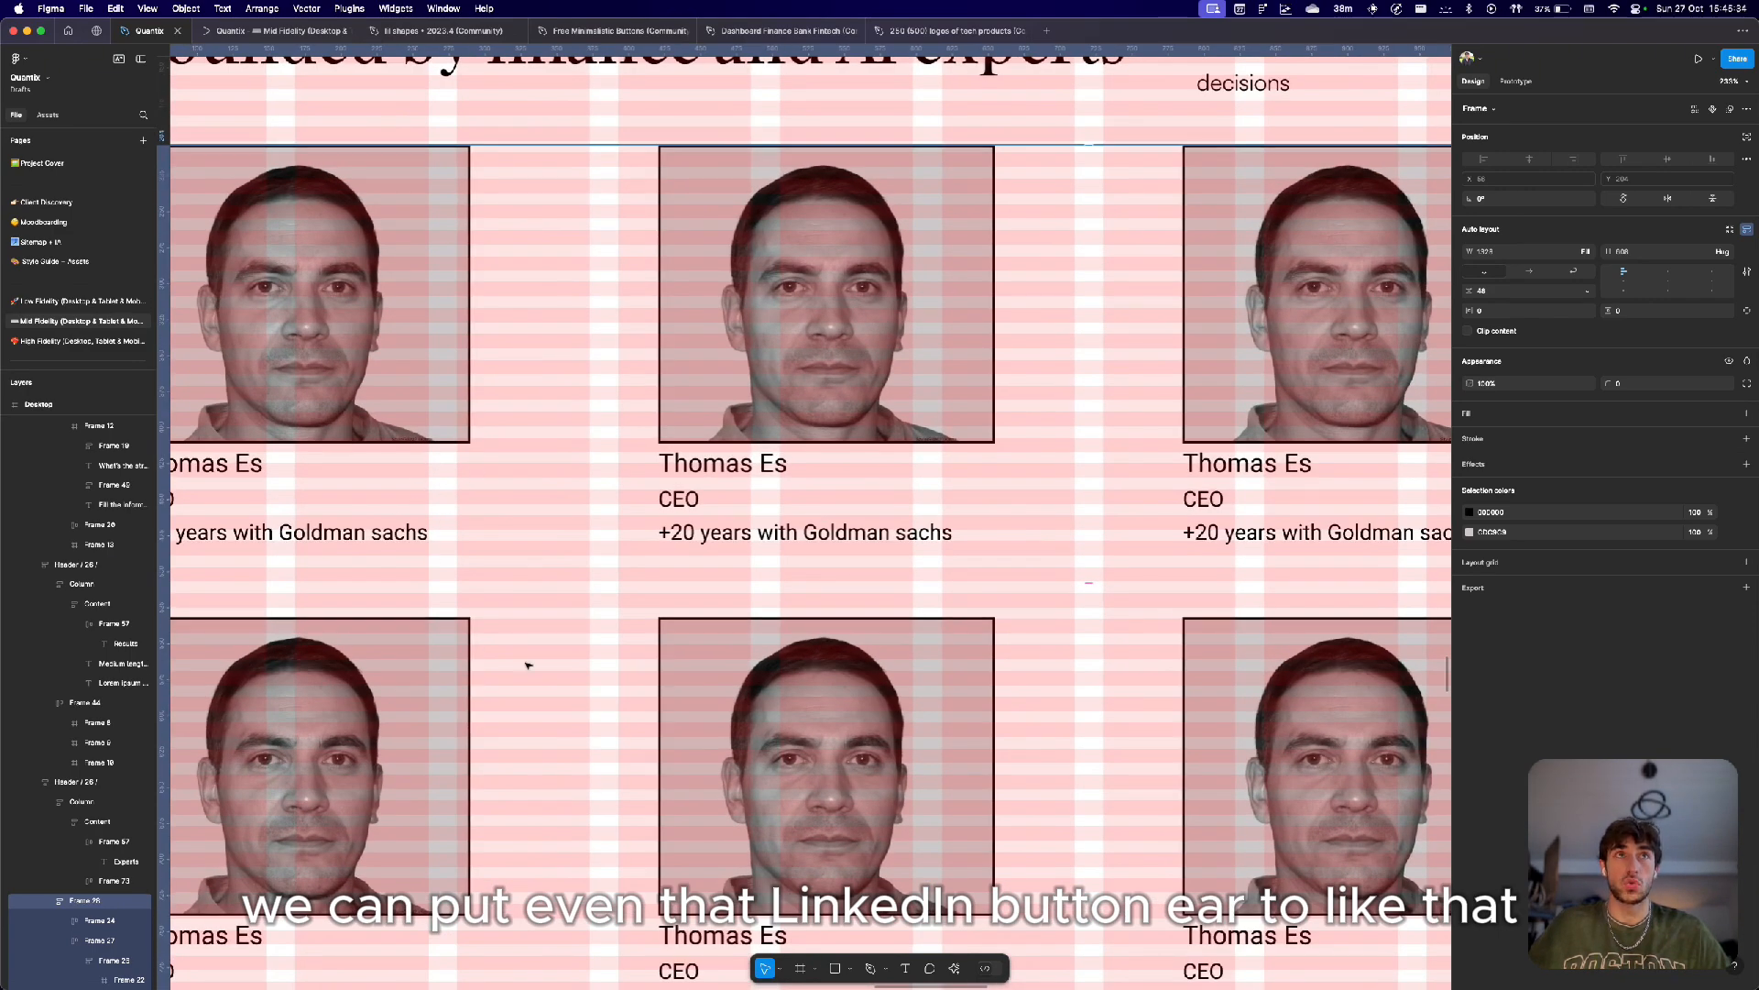
pyautogui.scroll(-5, 470, 539)
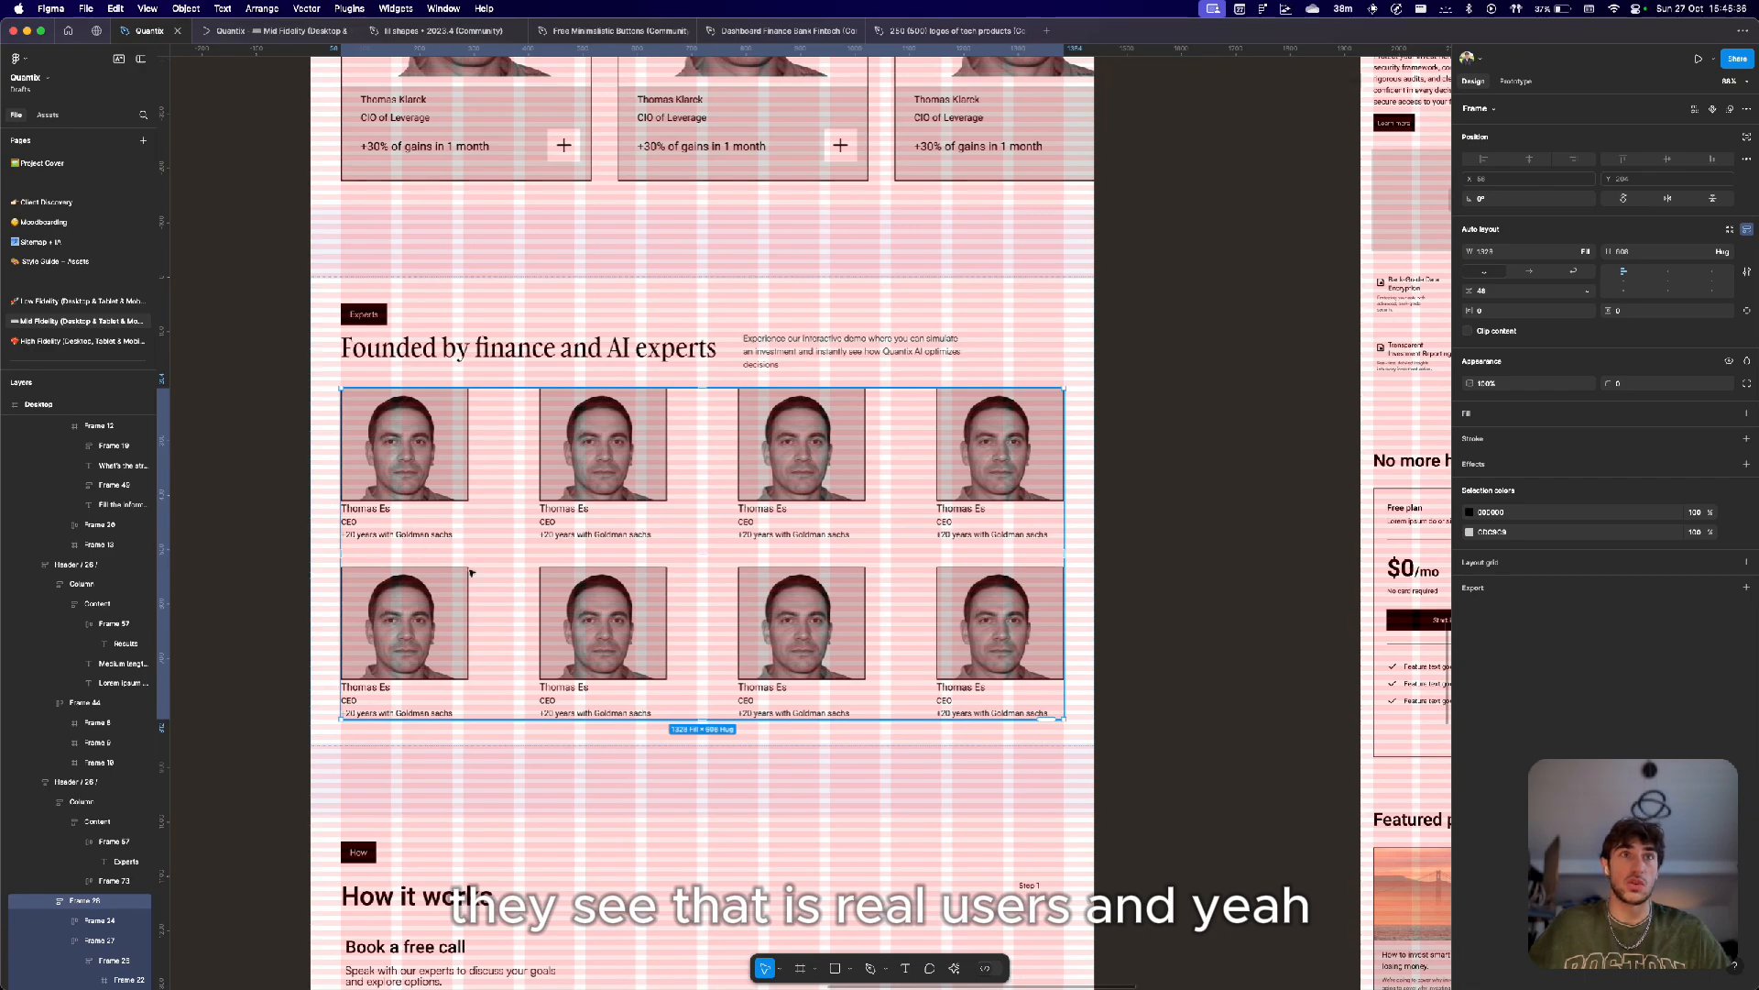
pyautogui.scroll(-3, 448, 557)
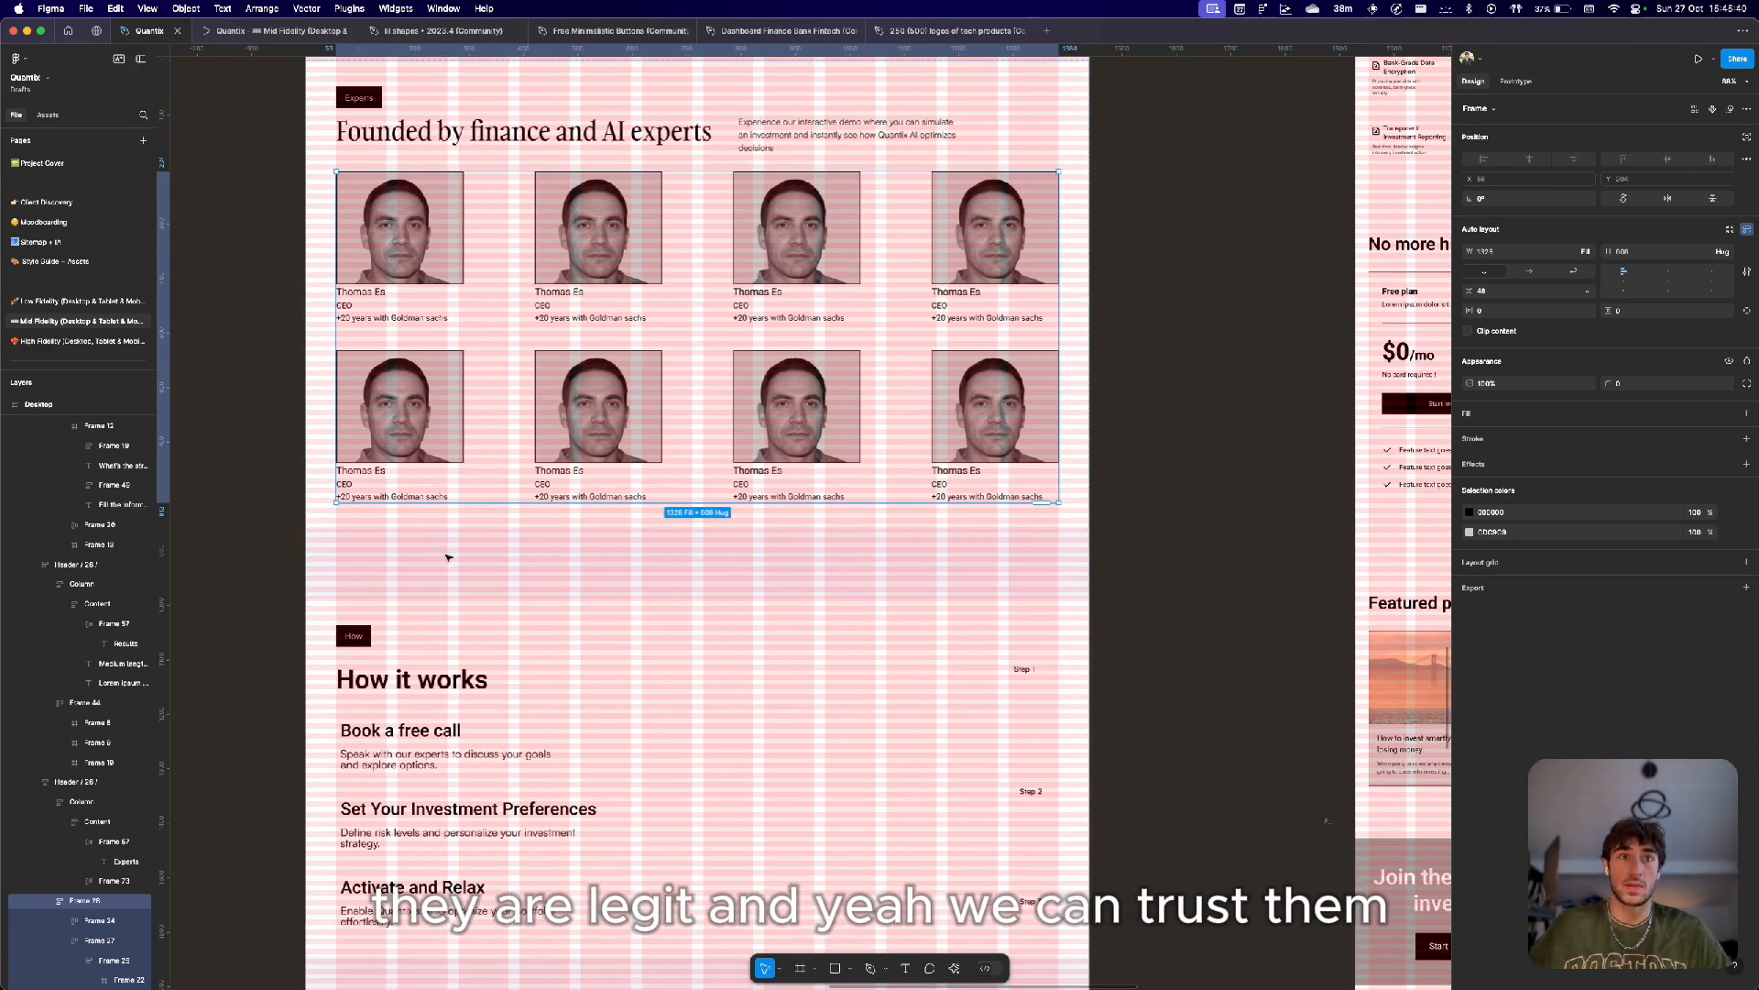
# Scroll down to review the 'How it works' steps section.
pyautogui.scroll(-3, 699, 677)
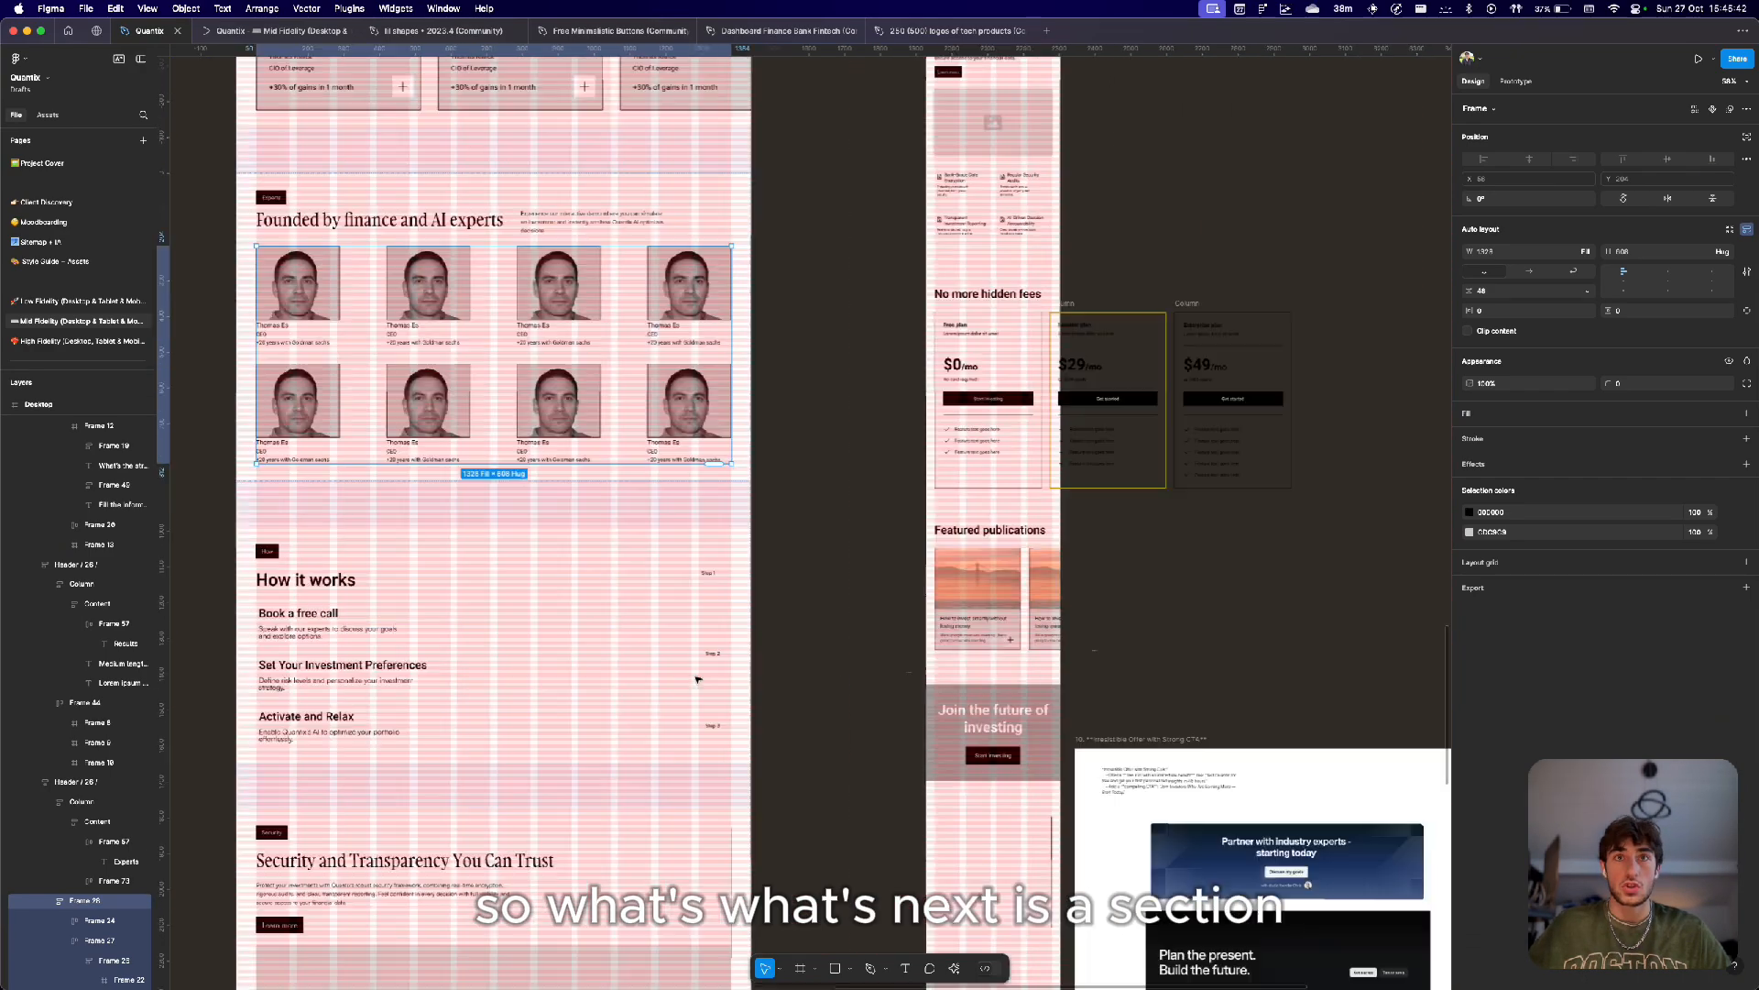
pyautogui.scroll(5, 699, 678)
pyautogui.hscroll(-5, 698, 678)
pyautogui.scroll(-2, 699, 679)
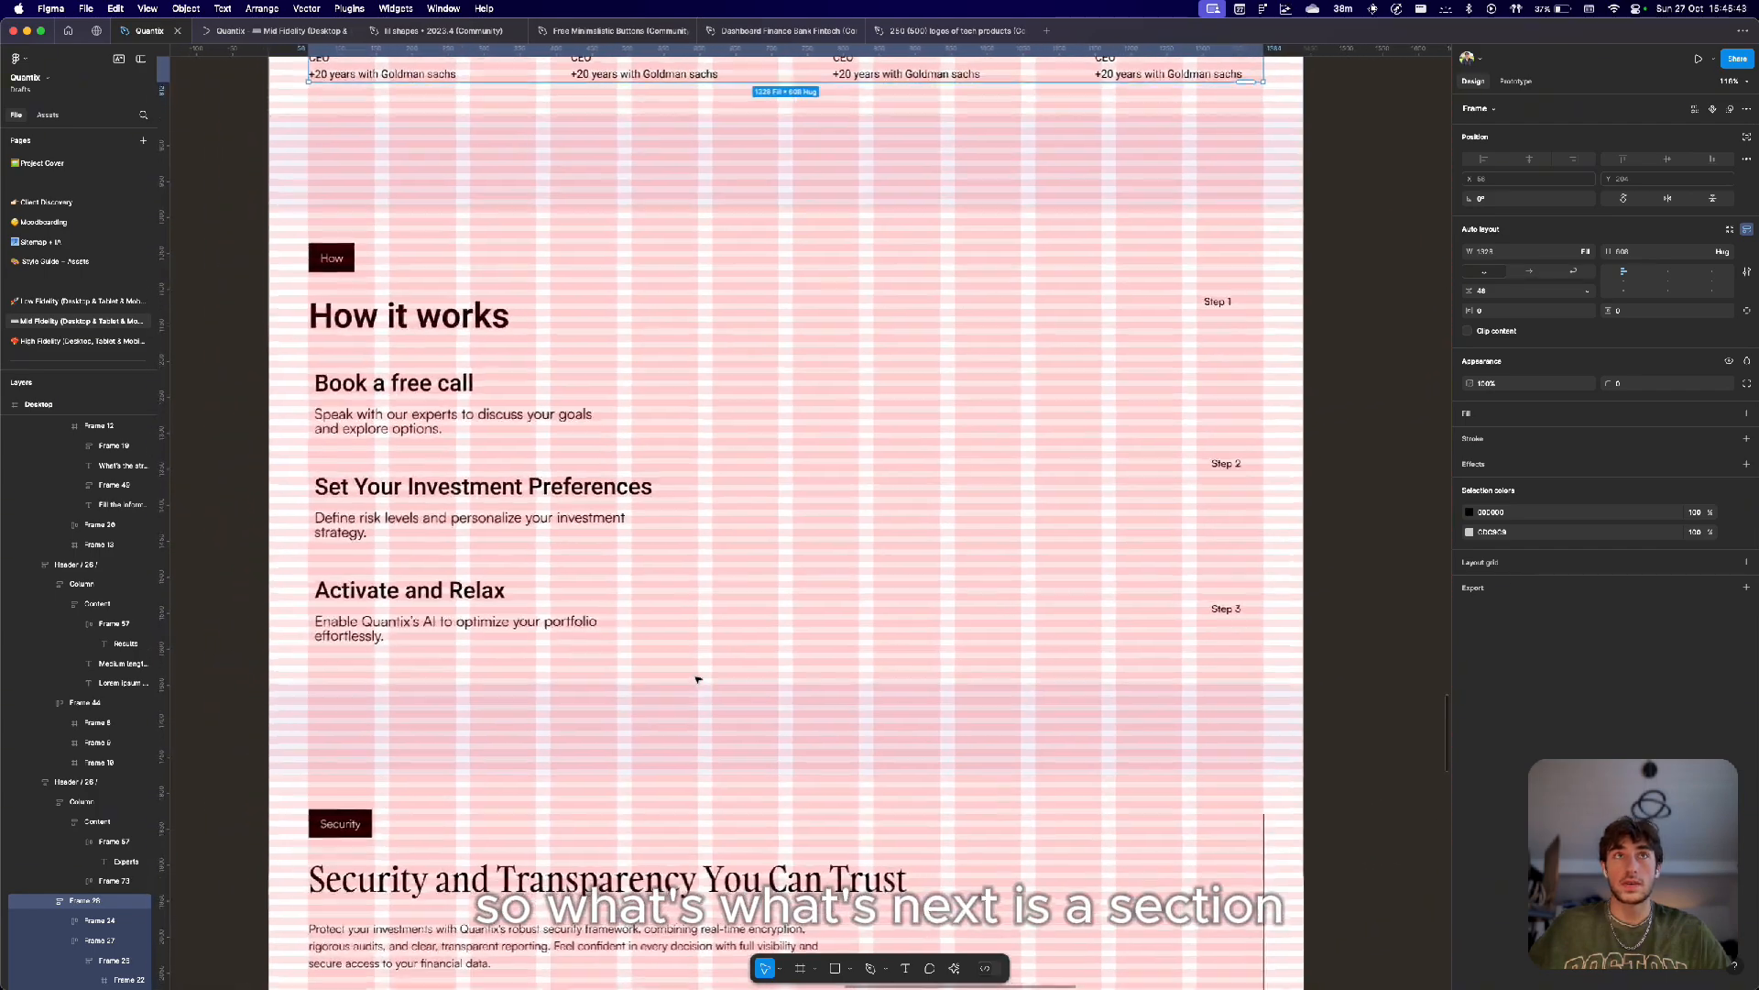
pyautogui.scroll(-3, 698, 679)
pyautogui.scroll(2, 470, 504)
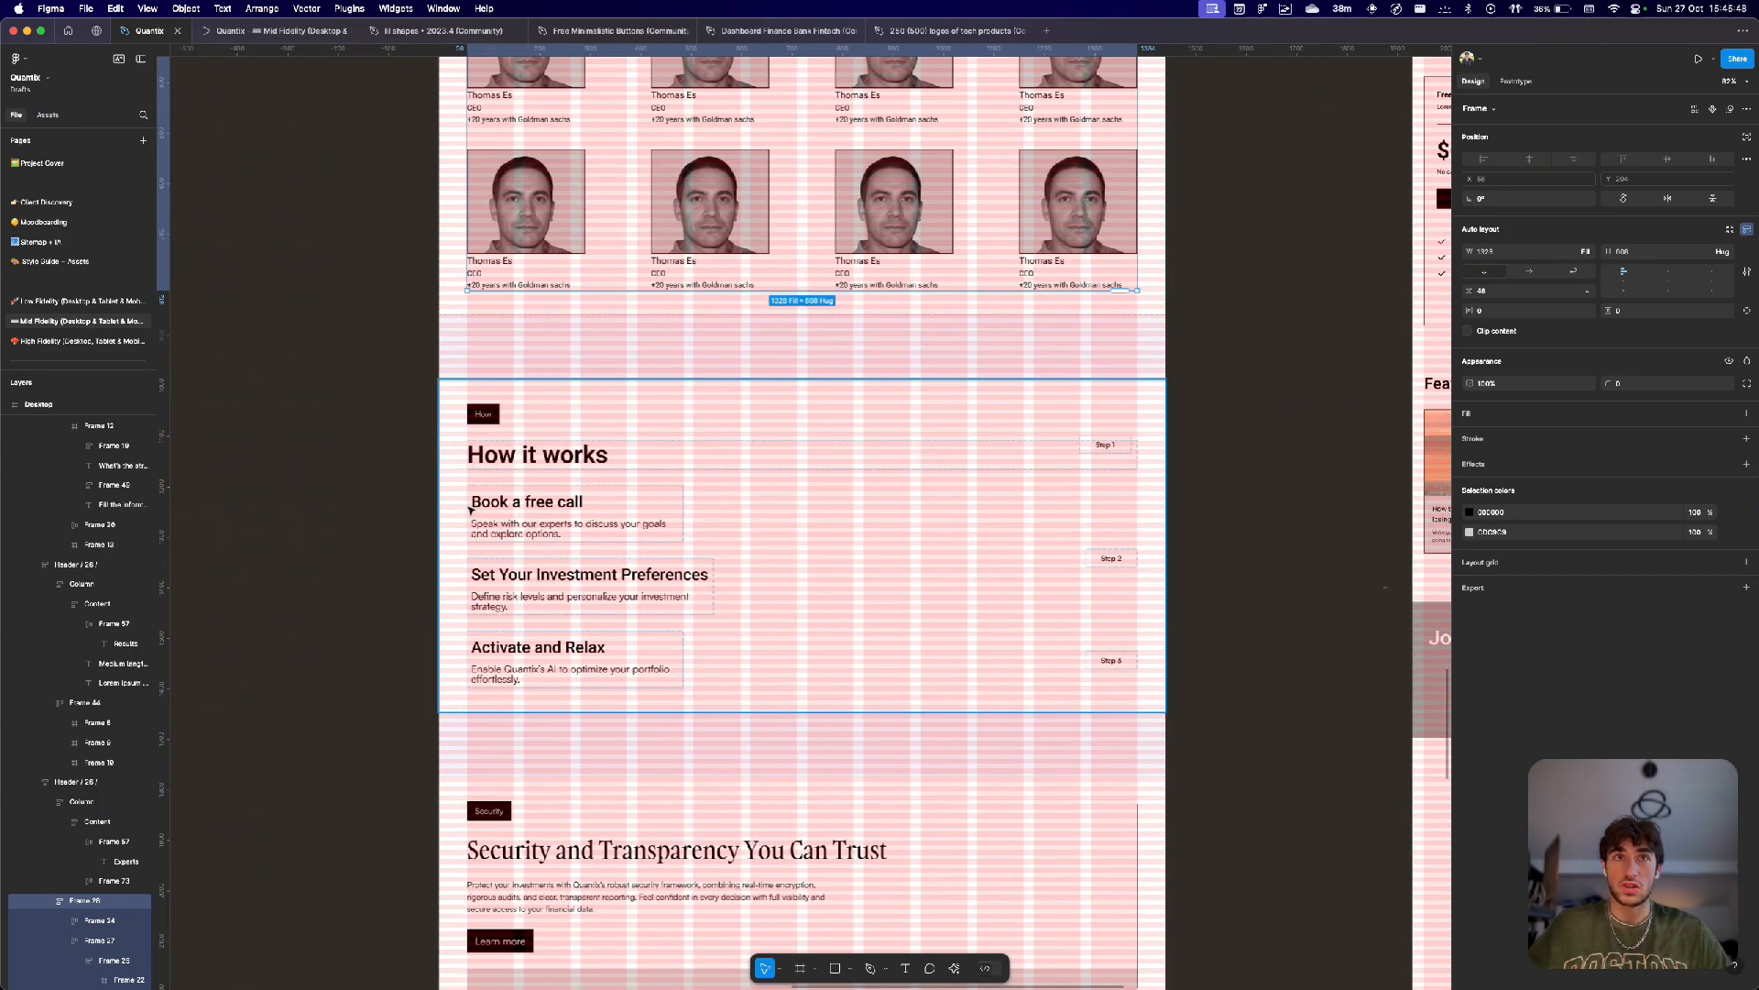
# Examine the 'How it works' section, selecting its 'Book a free call' heading and the section frame.
pyautogui.scroll(-3, 547, 527)
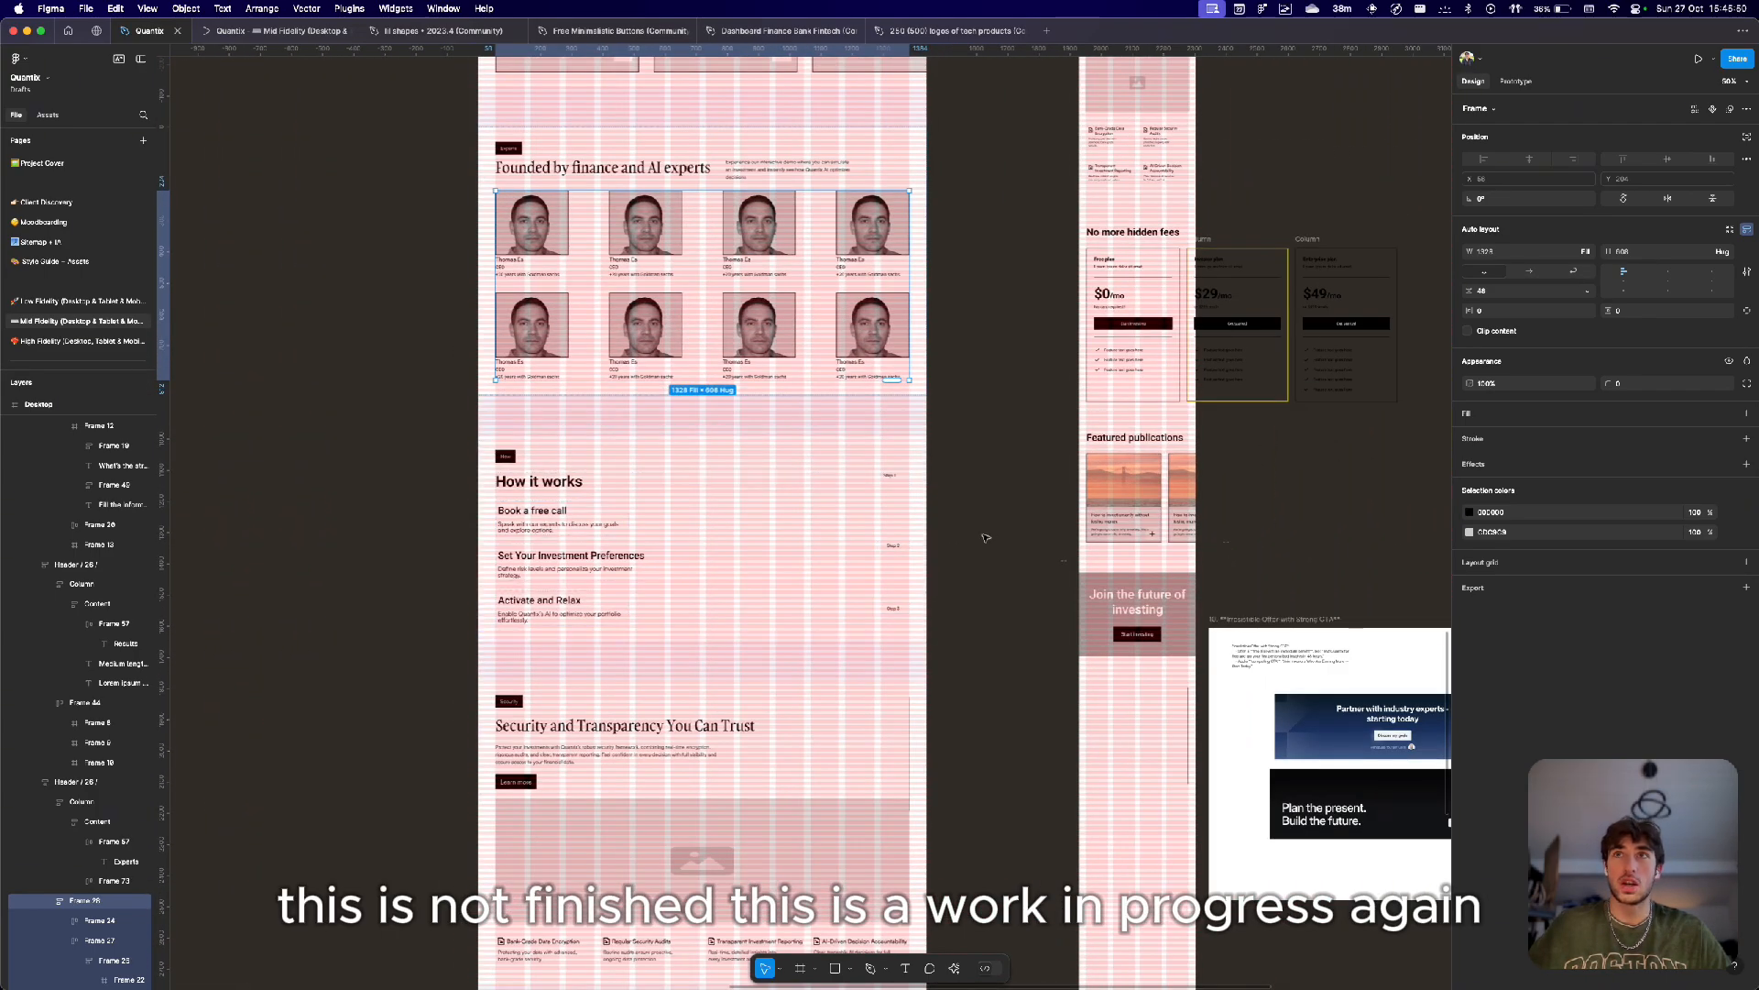
pyautogui.scroll(-2, 742, 490)
pyautogui.hscroll(-2, 741, 490)
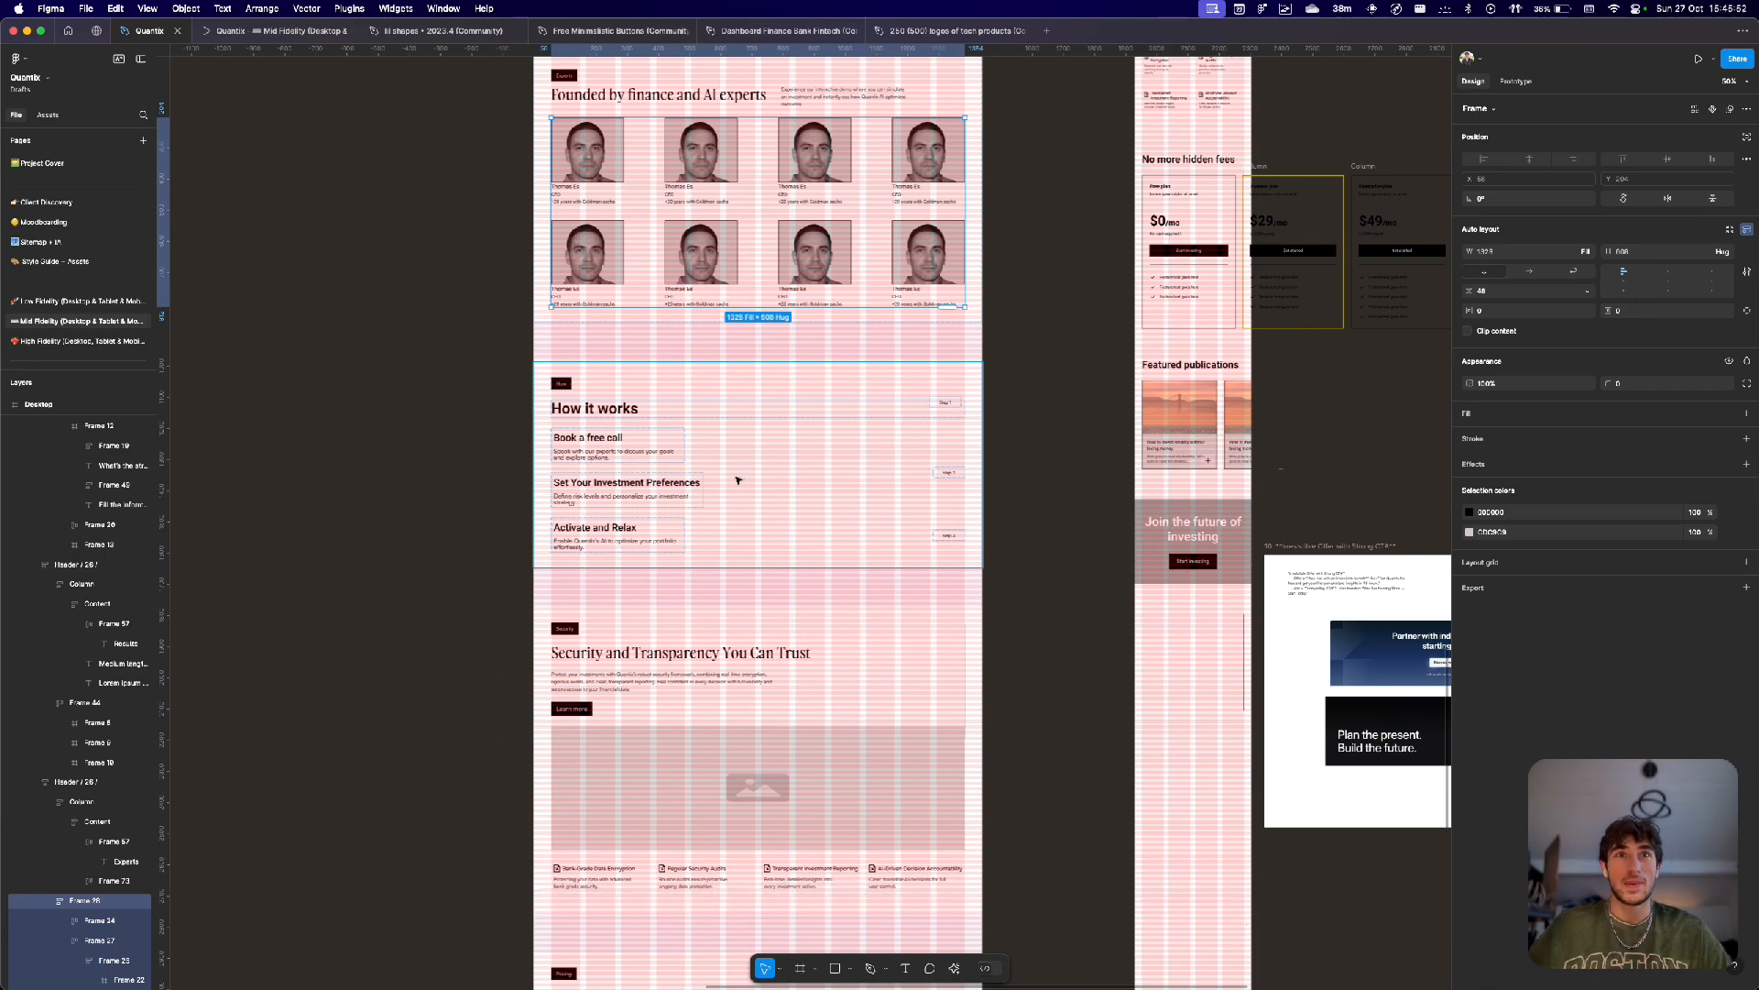
pyautogui.scroll(3, 741, 490)
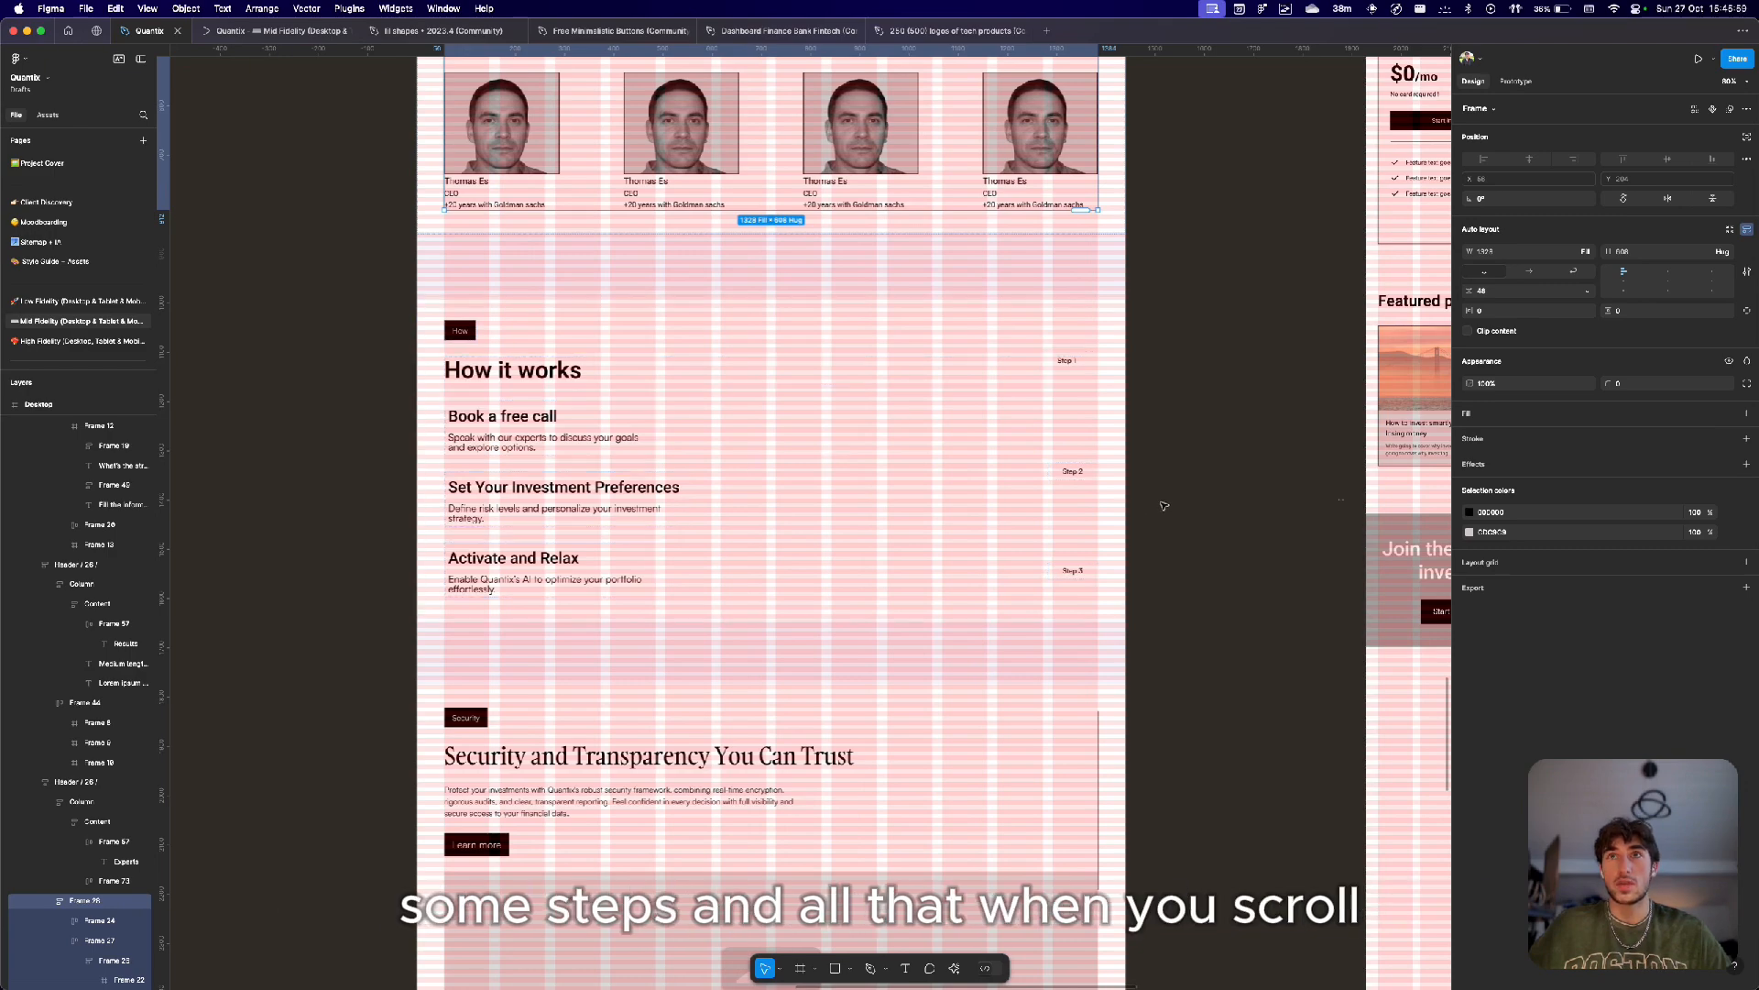
pyautogui.scroll(-2, 718, 503)
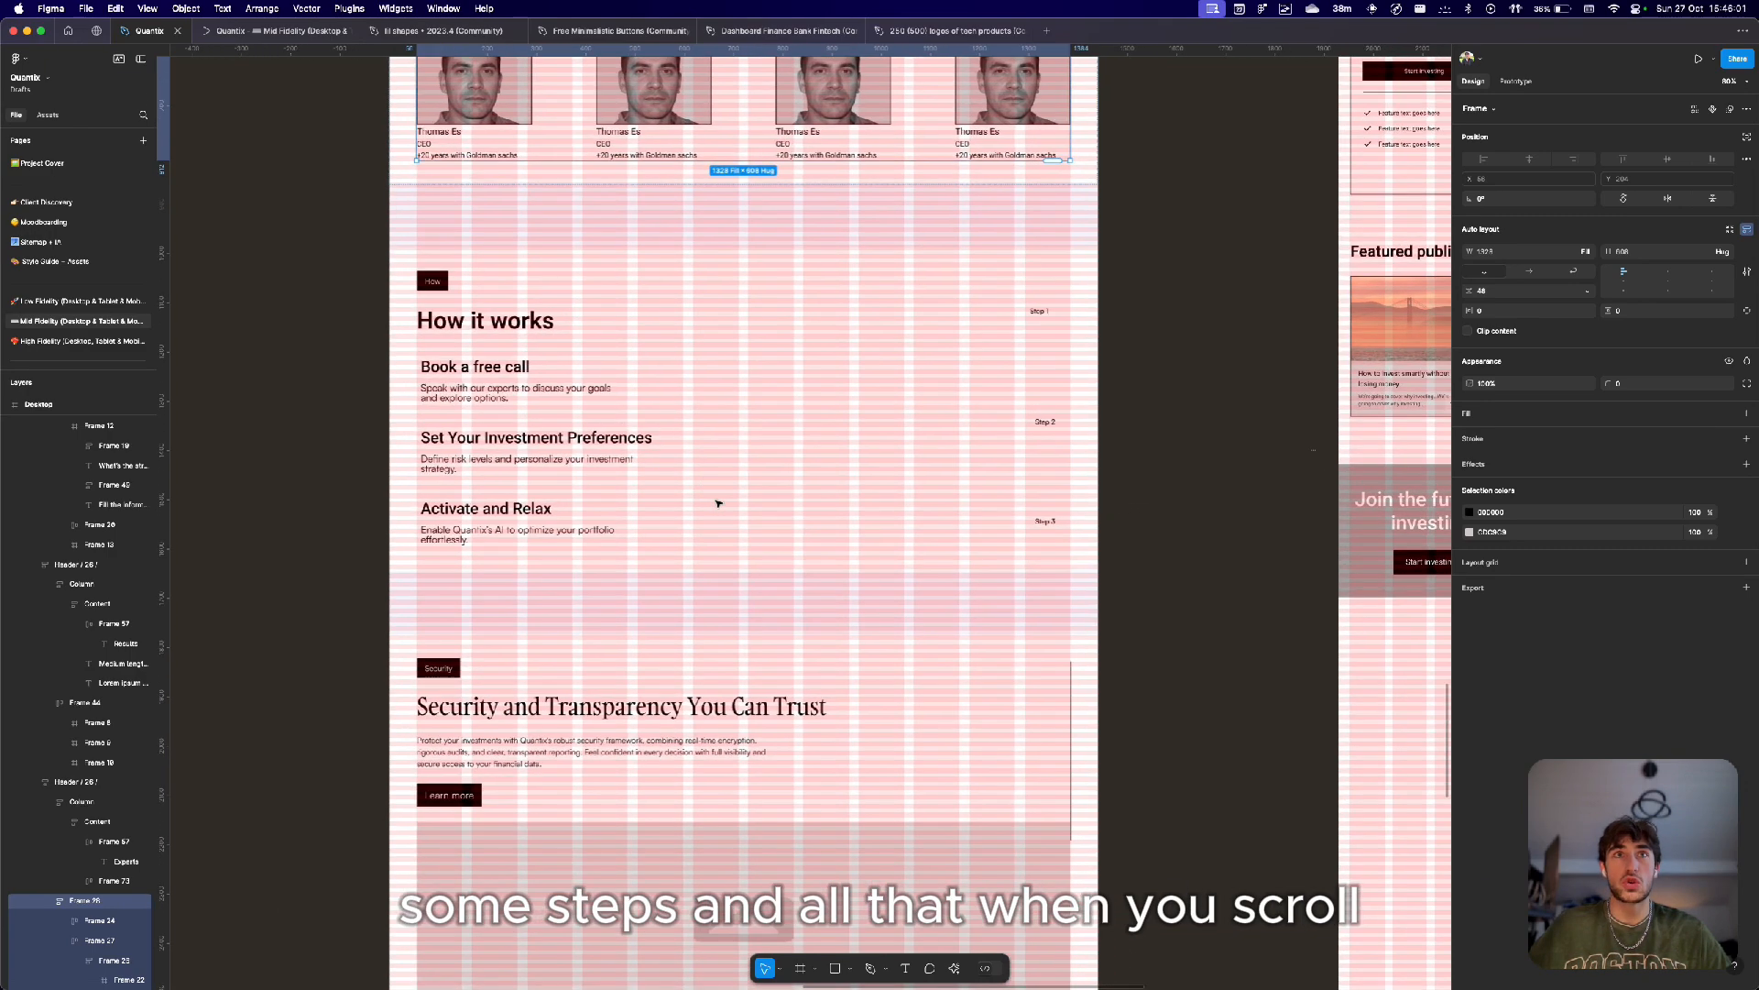
pyautogui.keyDown('super'); pyautogui.click(443, 372); pyautogui.keyUp('super')
pyautogui.scroll(5, 533, 369)
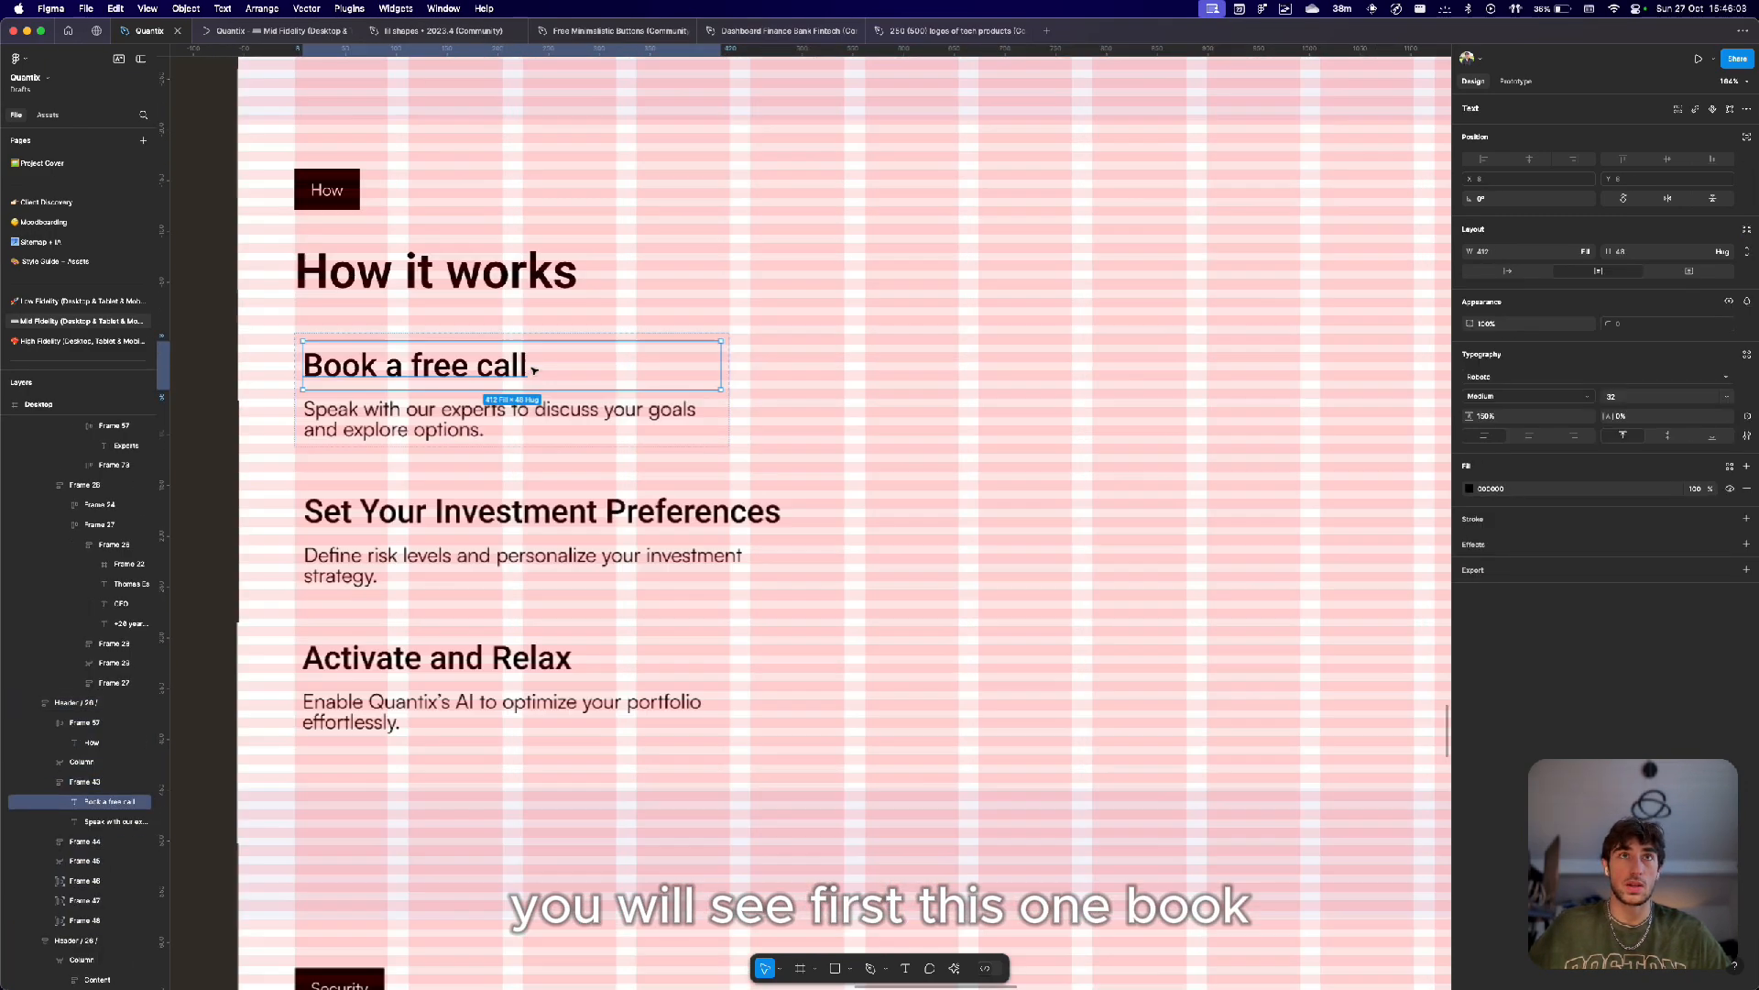
pyautogui.scroll(-5, 675, 459)
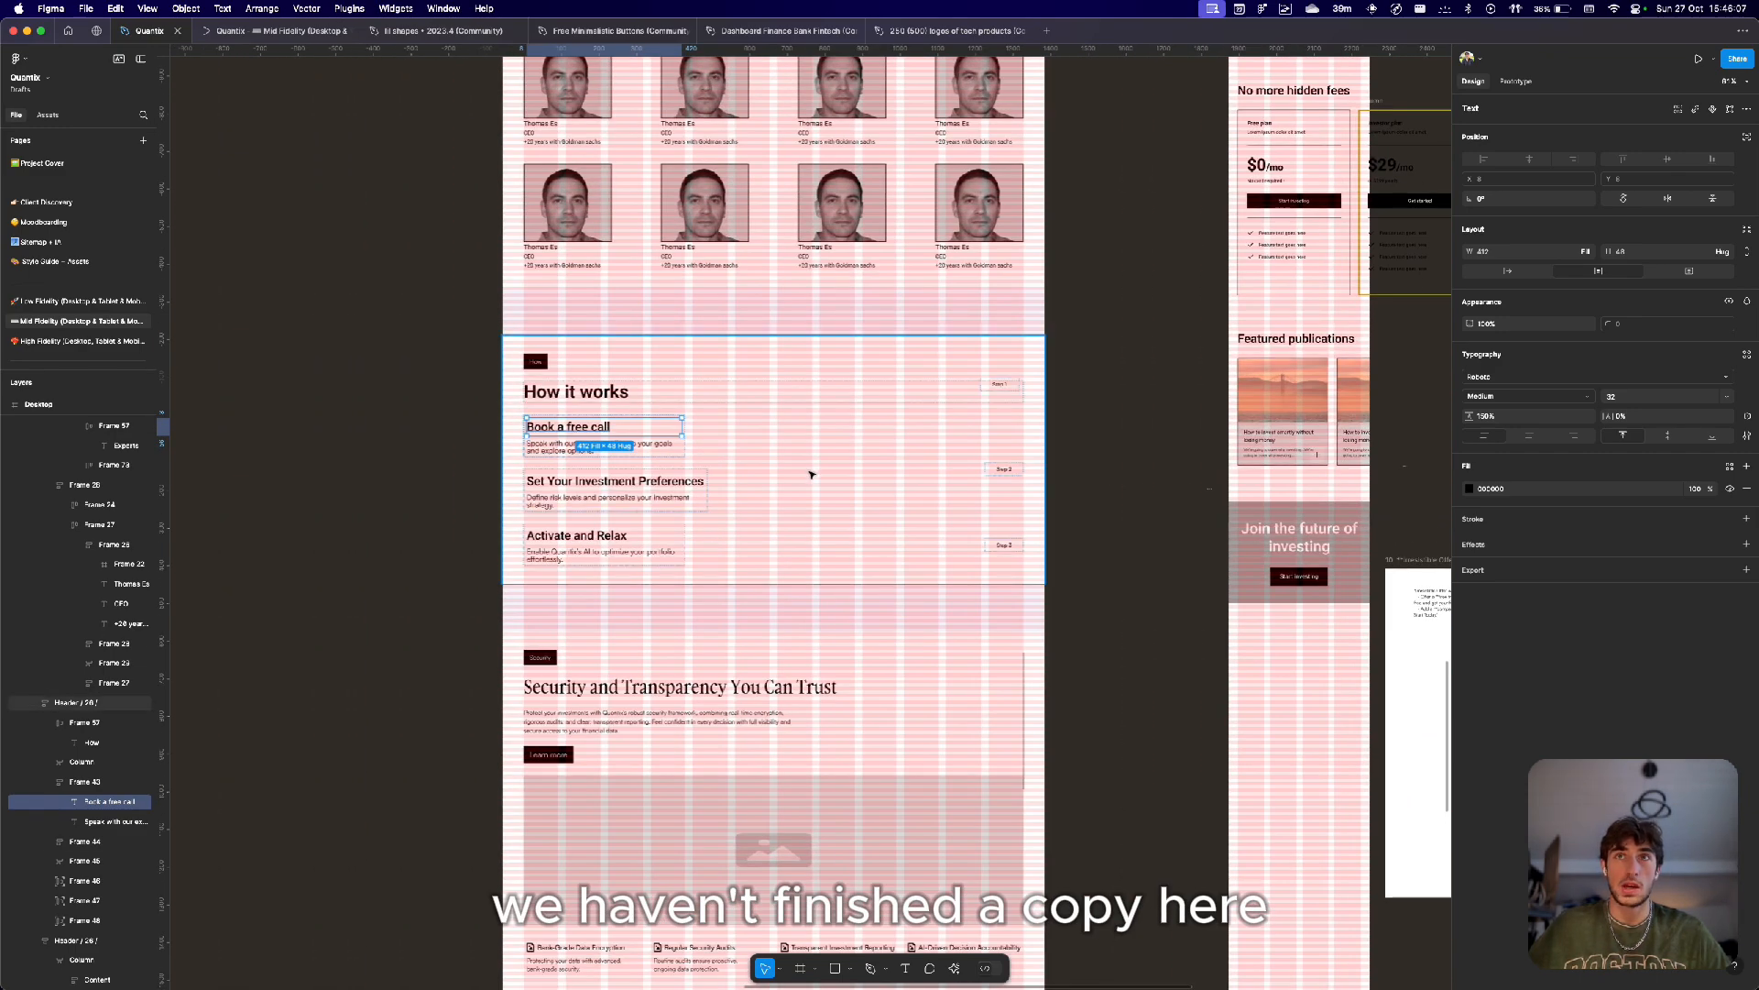
pyautogui.click(808, 441)
# Move to the 'Security and Transparency You Can Trust' section and select its header block and body text.
pyautogui.scroll(-3, 808, 441)
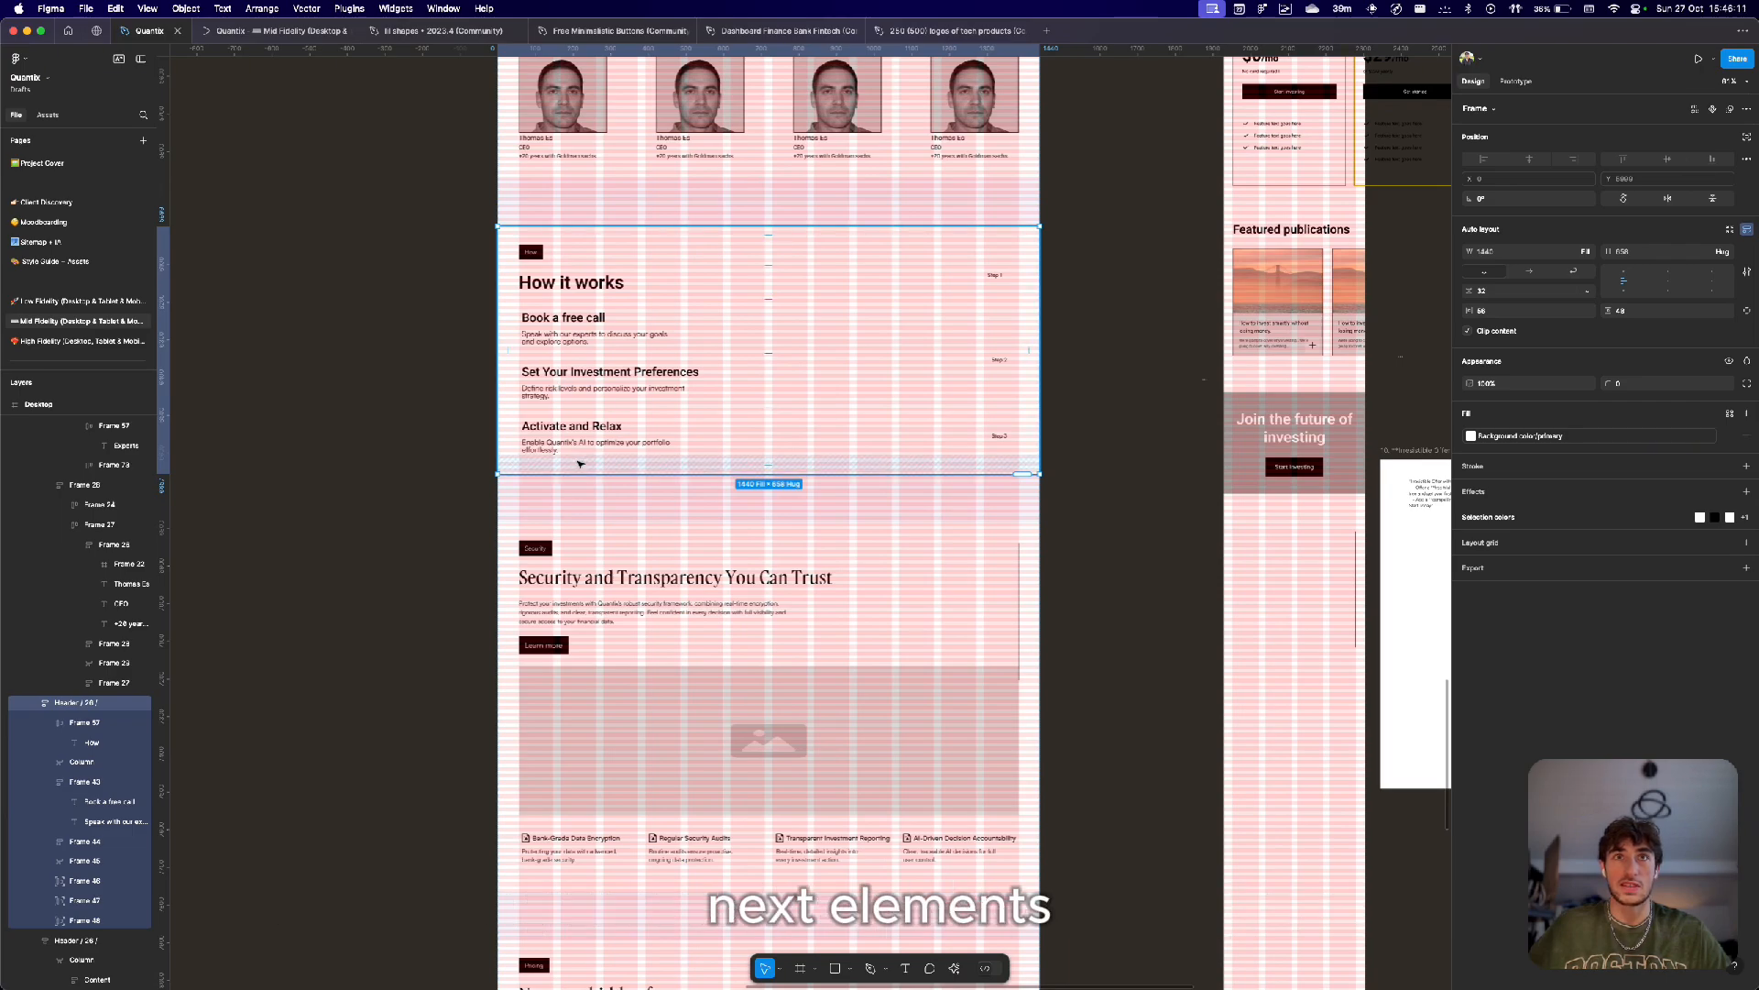
pyautogui.scroll(-3, 580, 464)
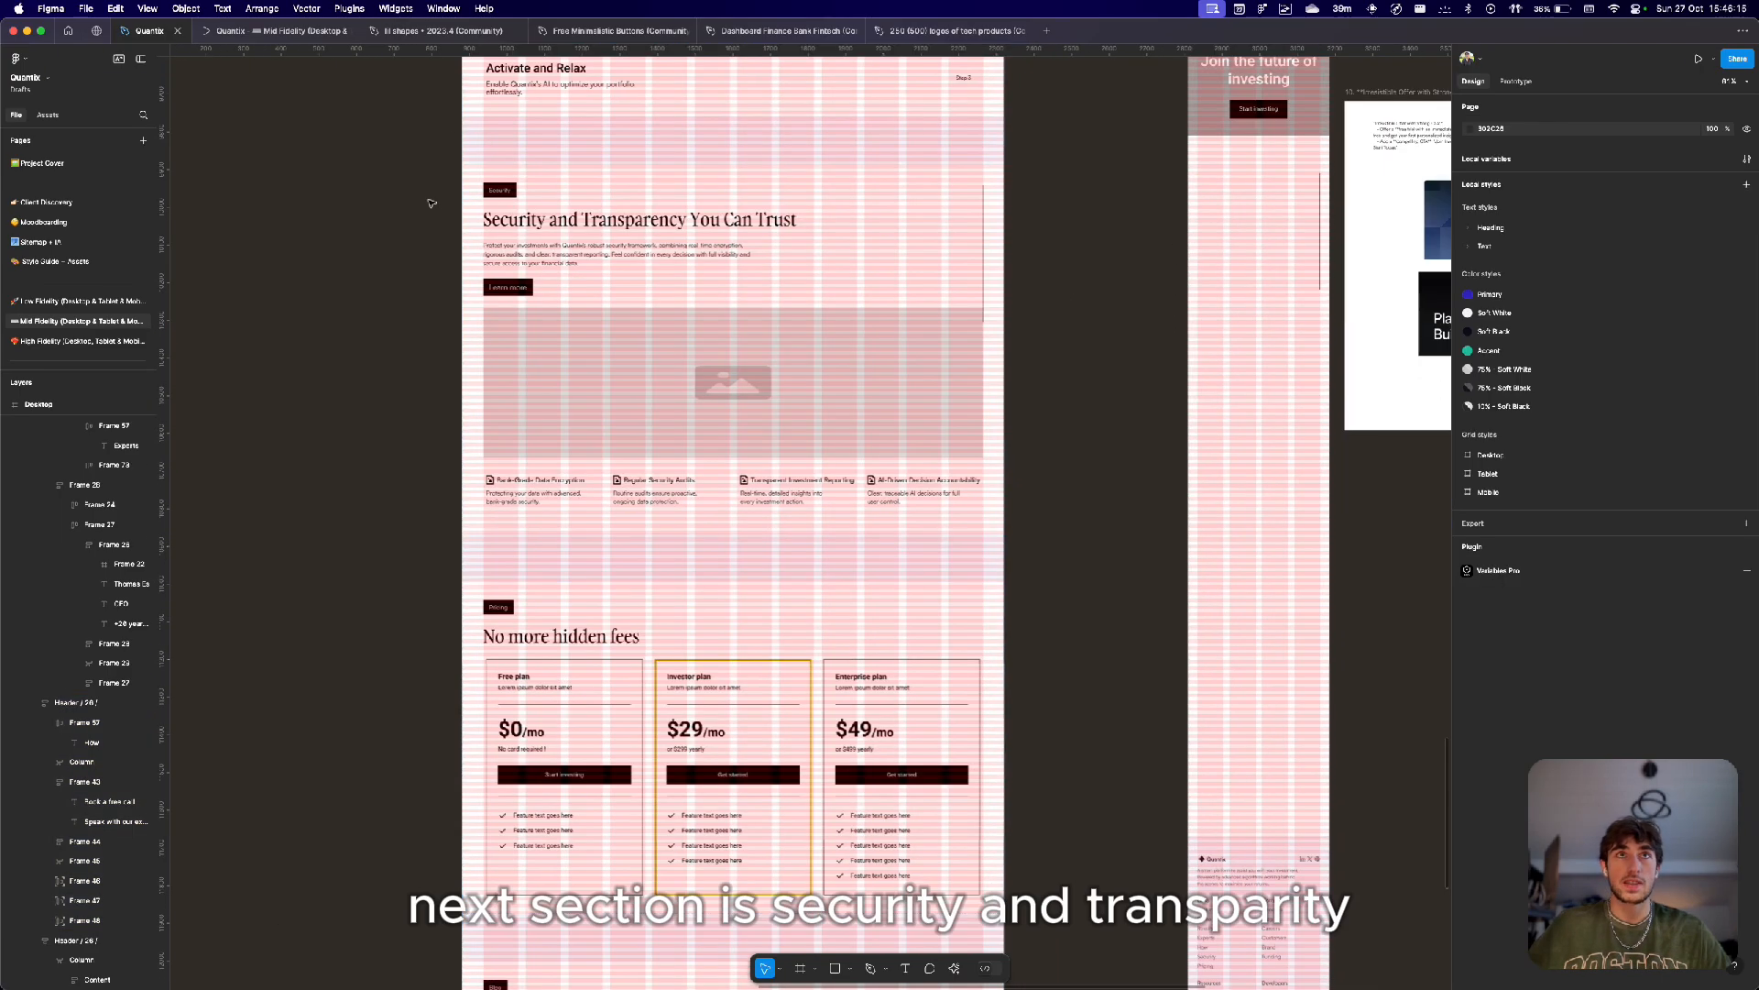
pyautogui.scroll(5, 429, 202)
pyautogui.scroll(-5, 430, 201)
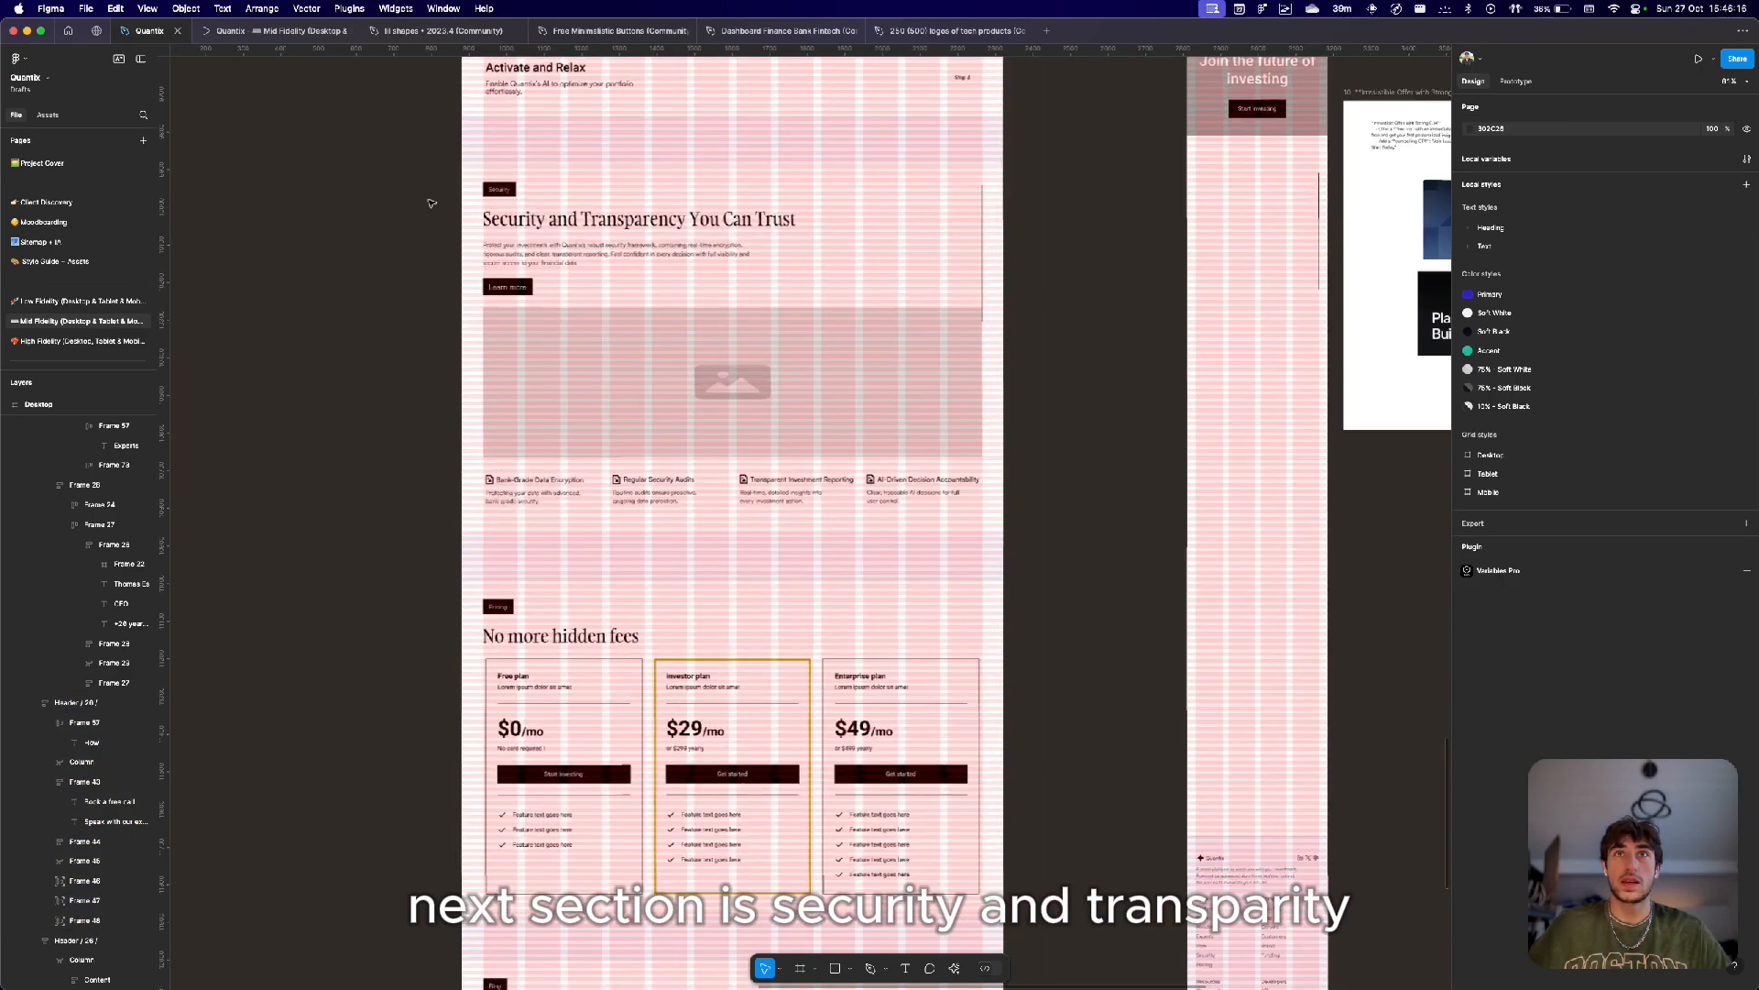
pyautogui.scroll(3, 487, 212)
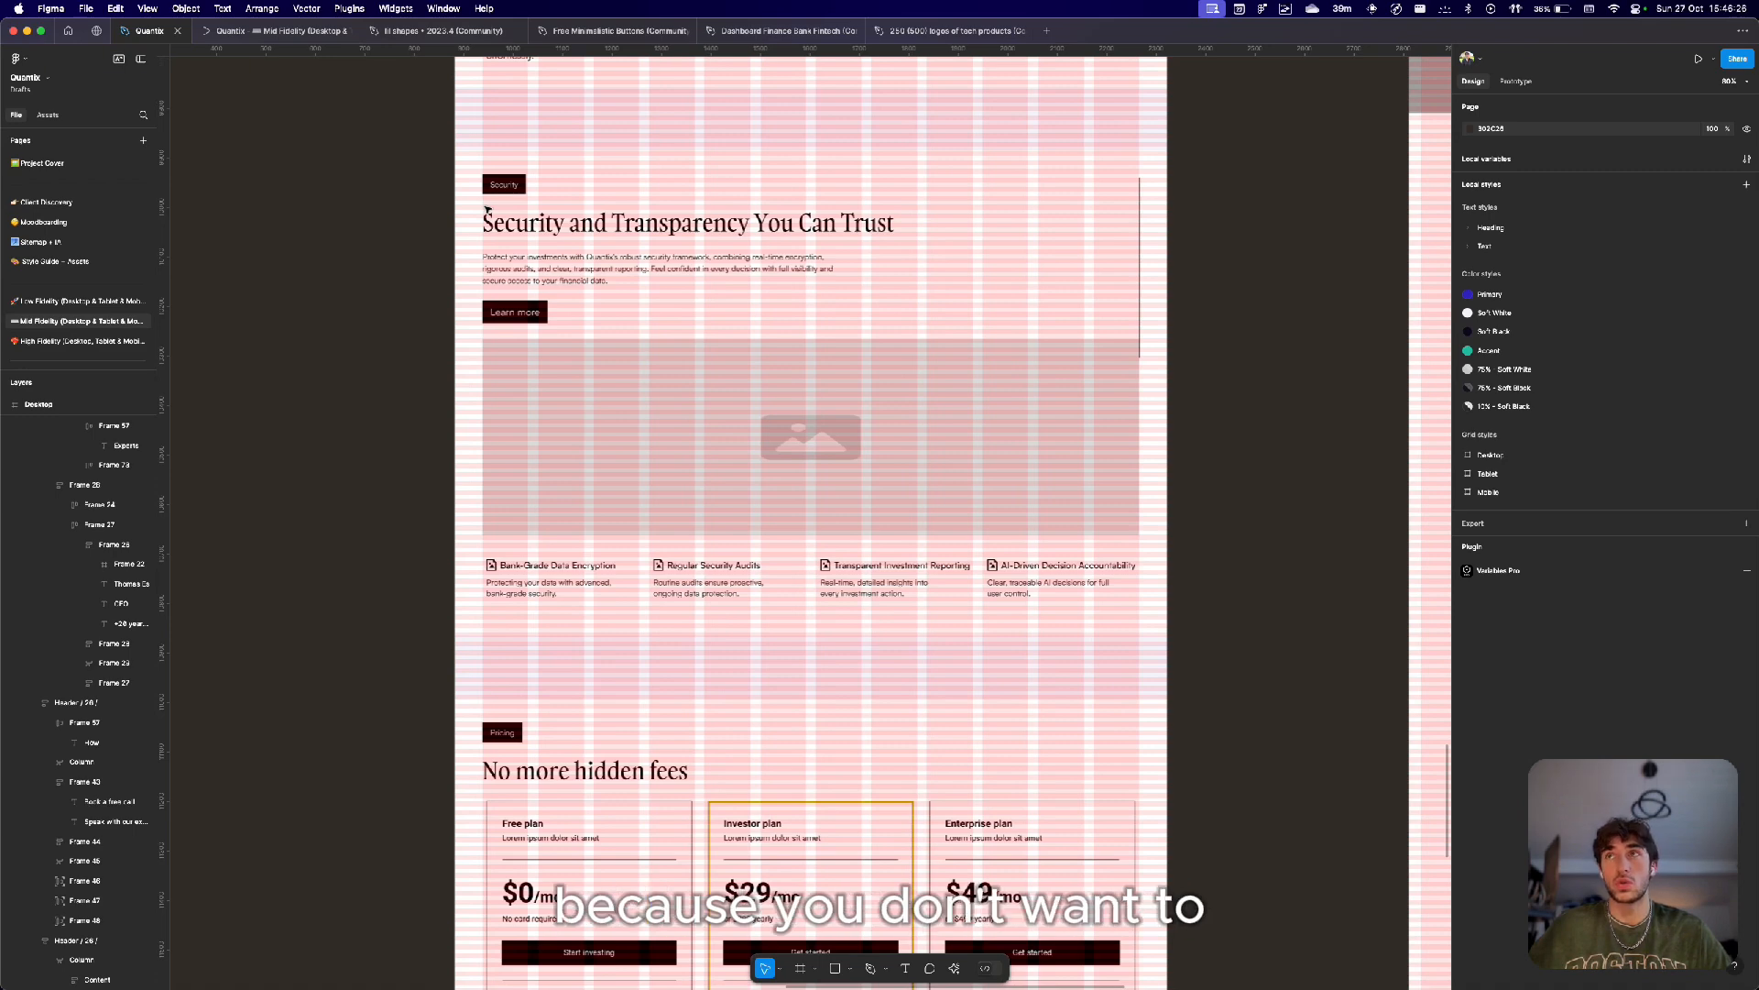
pyautogui.click(597, 272)
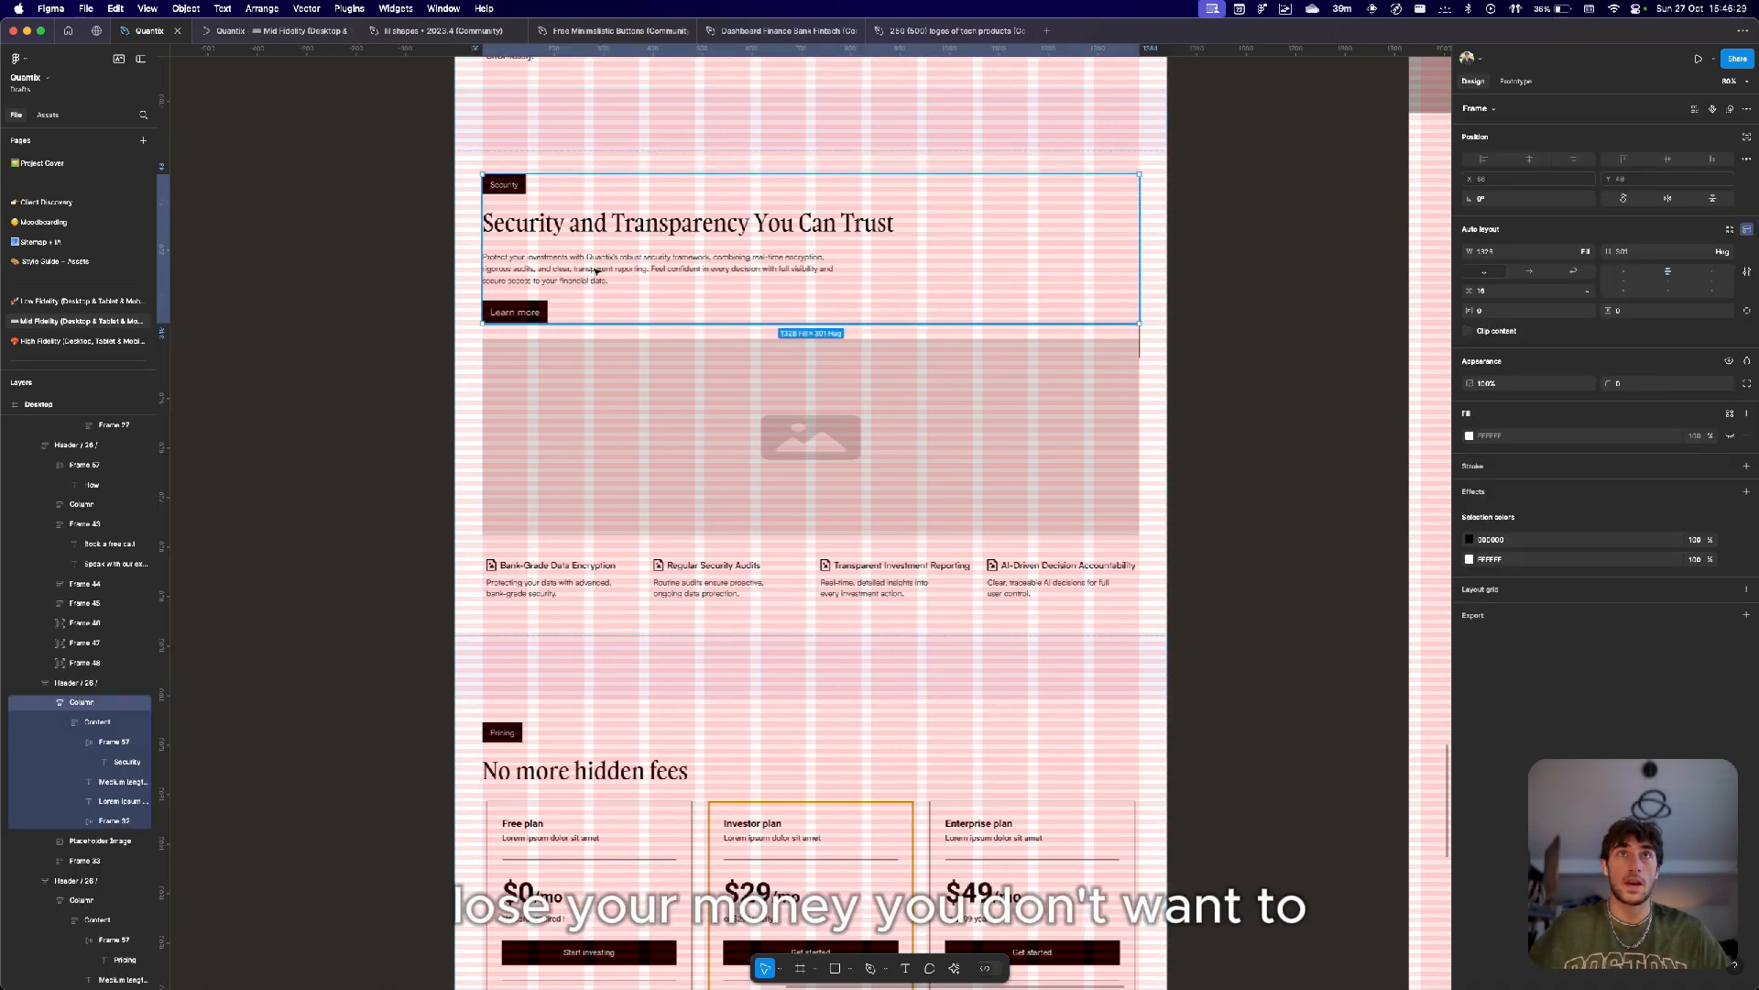
pyautogui.click(597, 272)
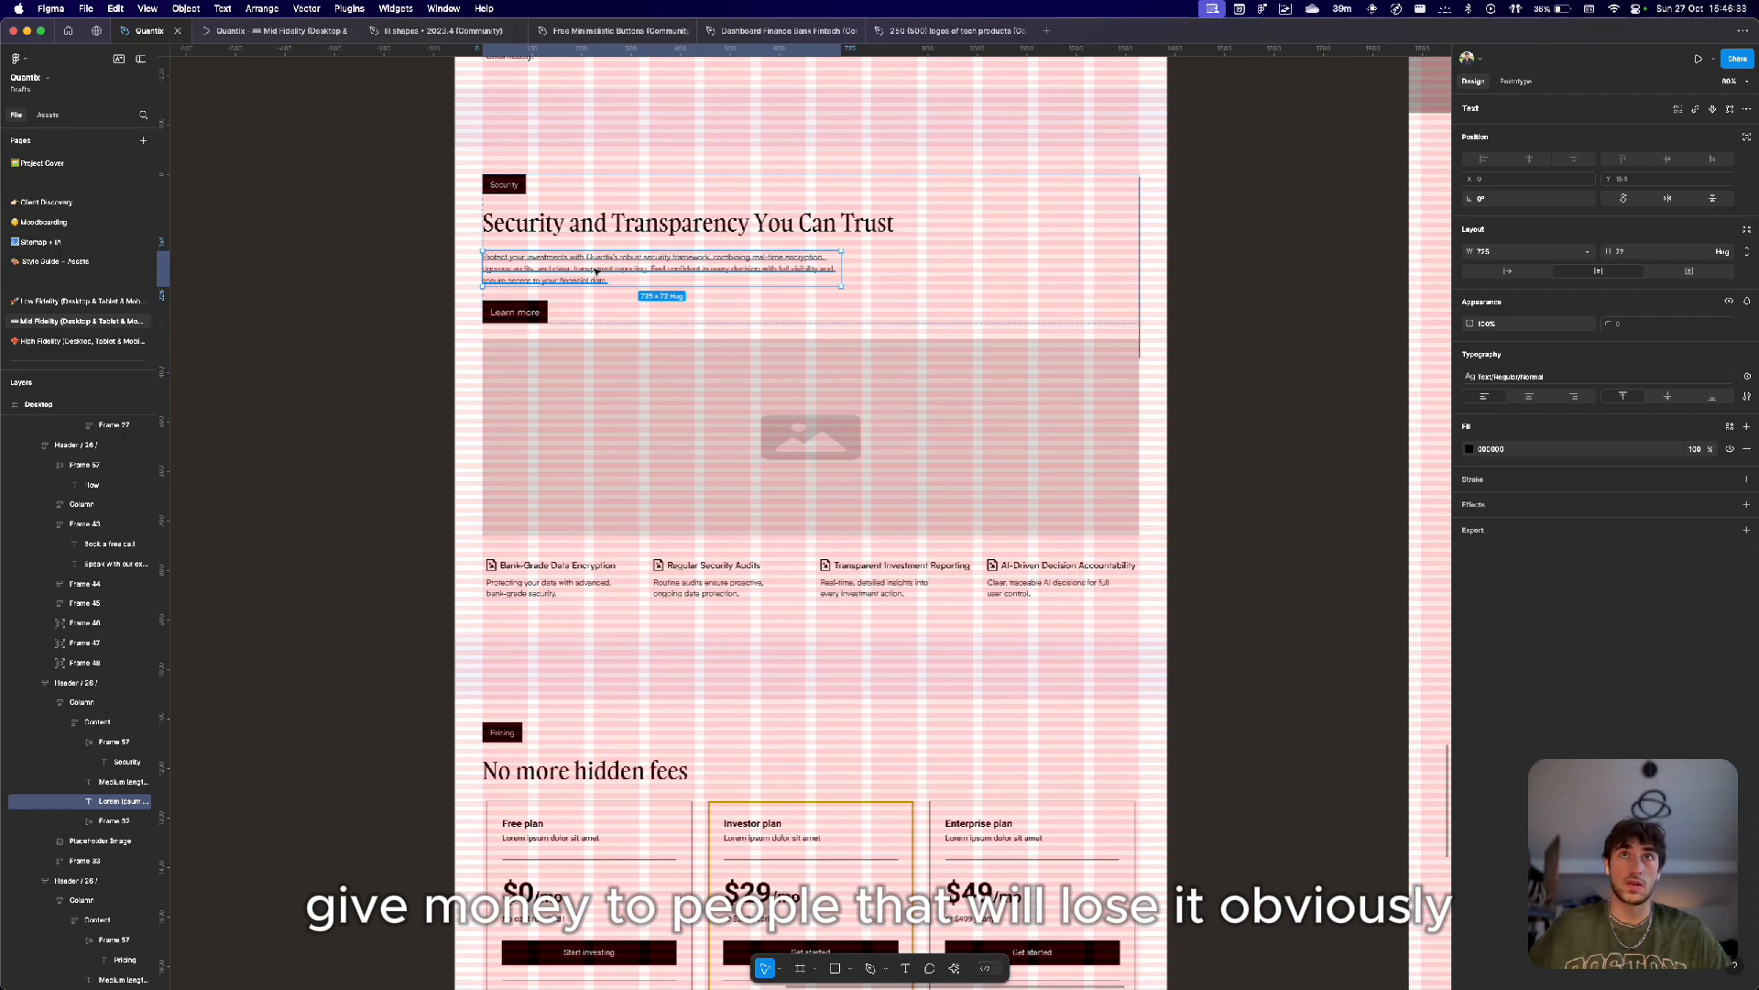
# Scroll down to the 'No more hidden fees' pricing section and select it to review the plan cards.
pyautogui.scroll(-5, 596, 271)
pyautogui.scroll(-5, 703, 315)
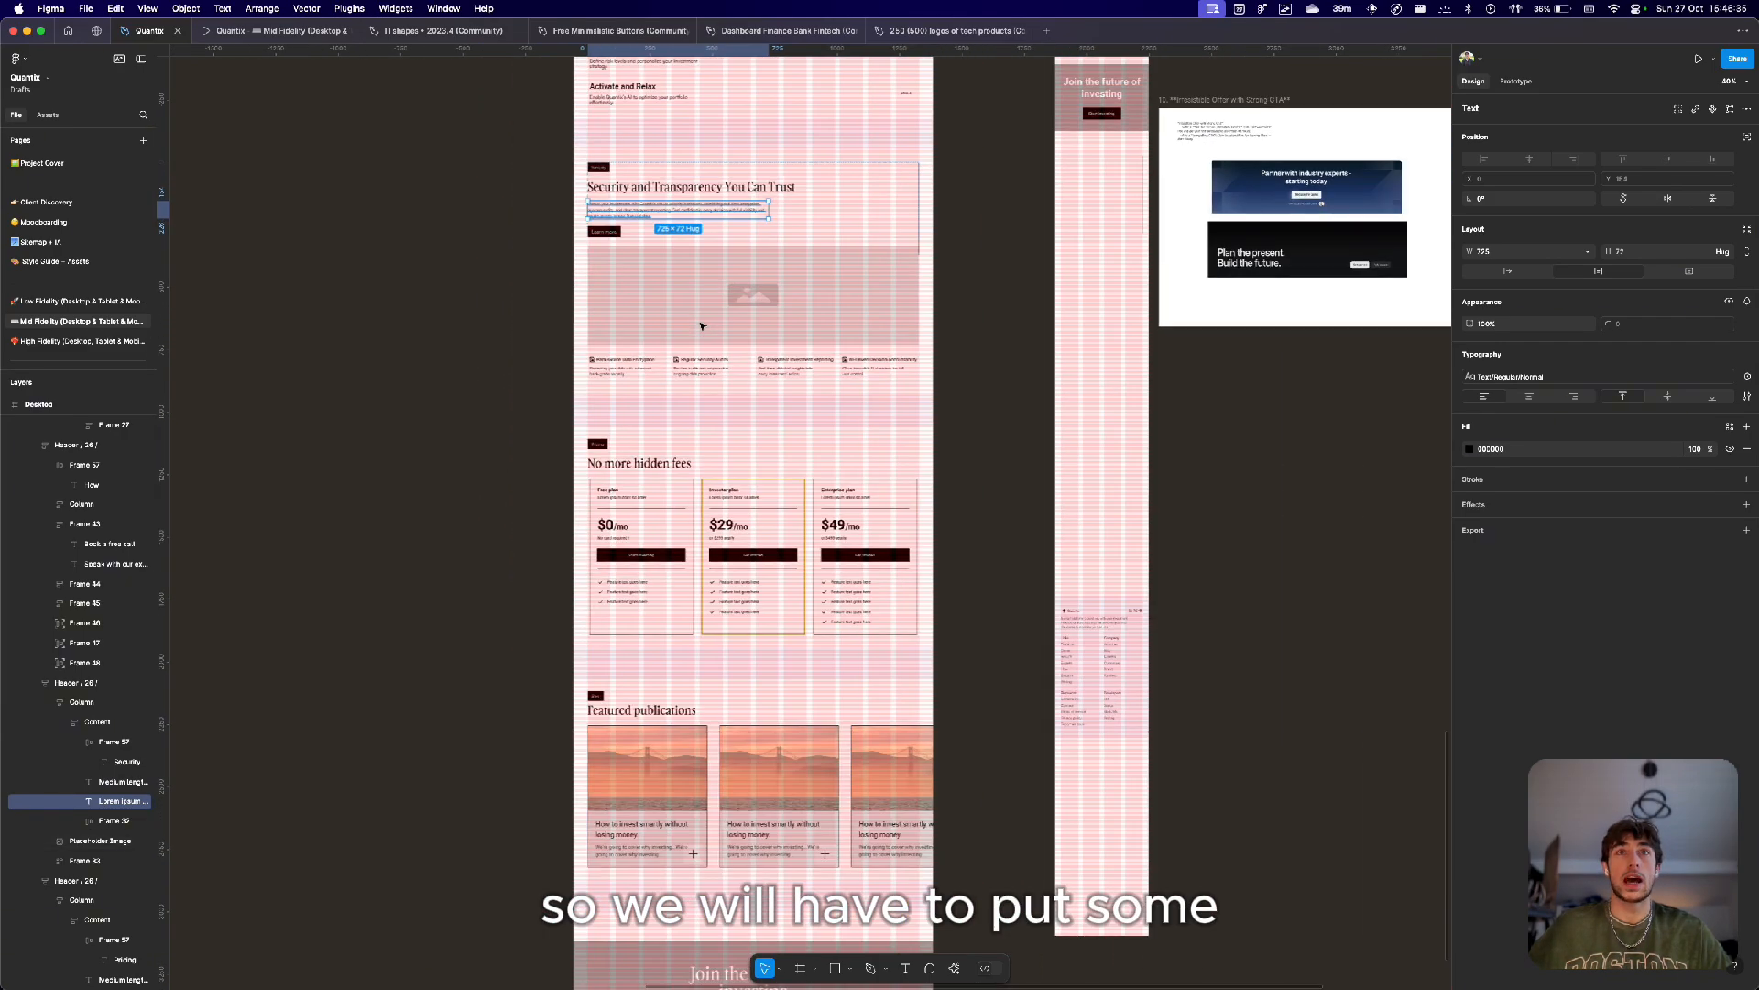
pyautogui.scroll(8, 679, 364)
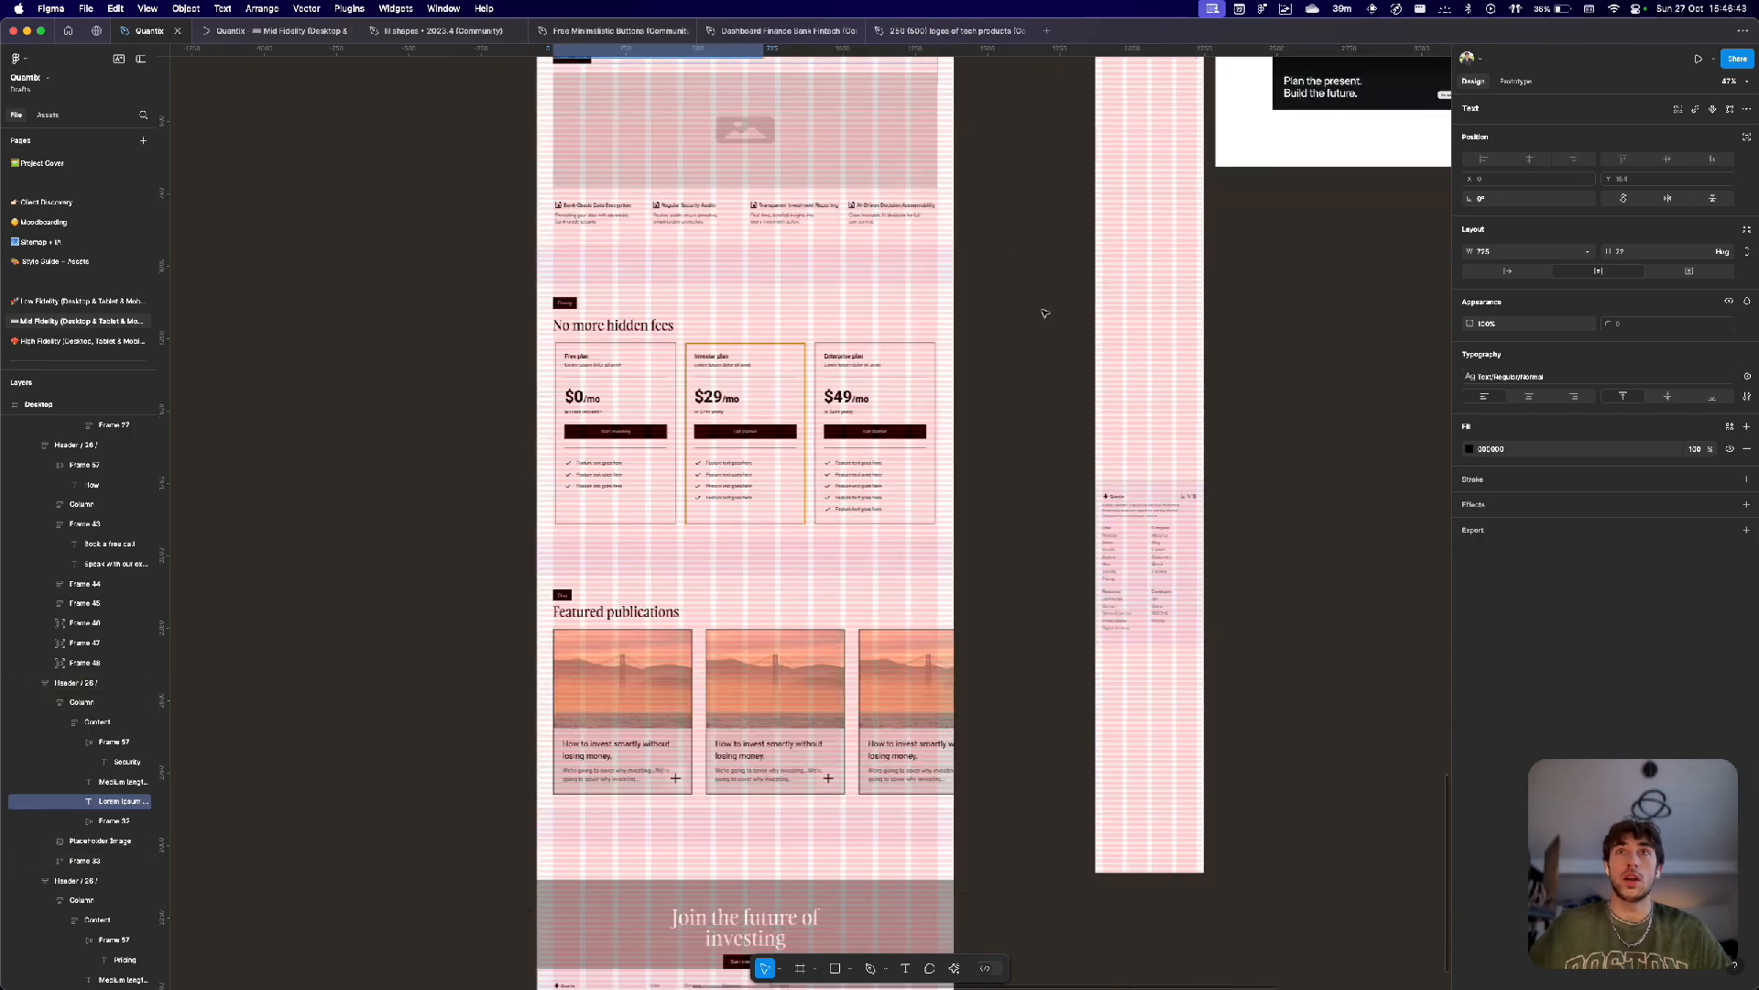
pyautogui.click(944, 298)
pyautogui.scroll(5, 922, 297)
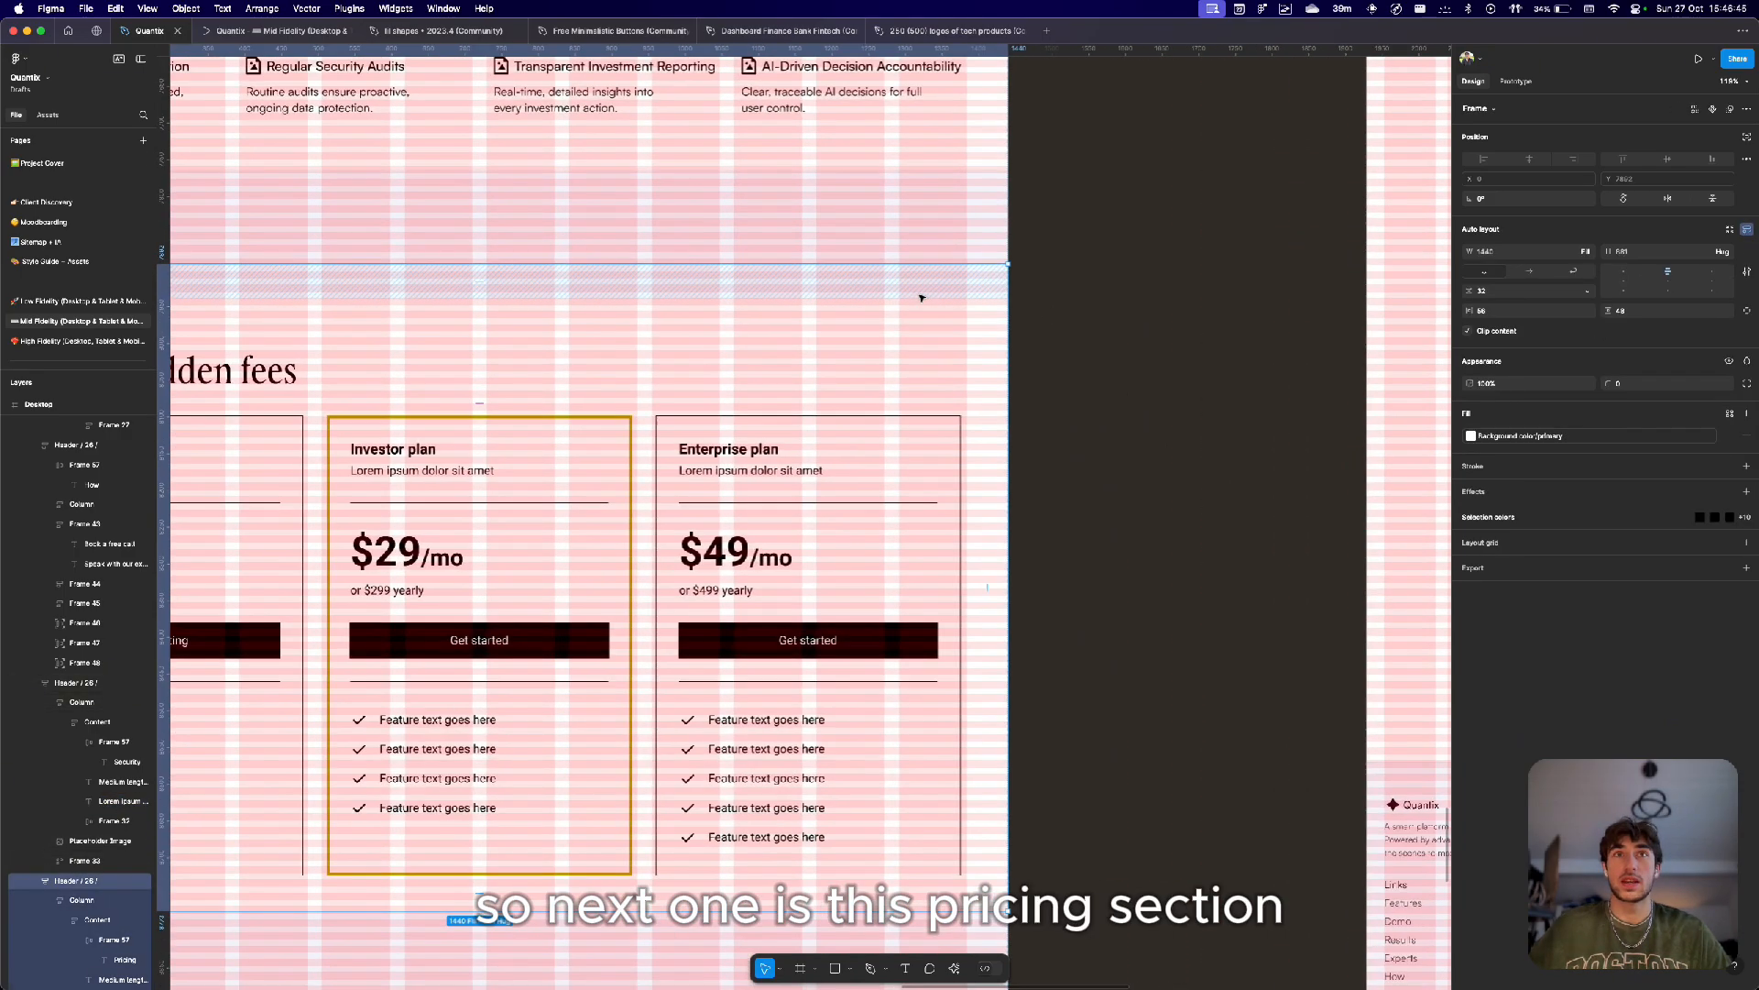
pyautogui.scroll(-5, 922, 298)
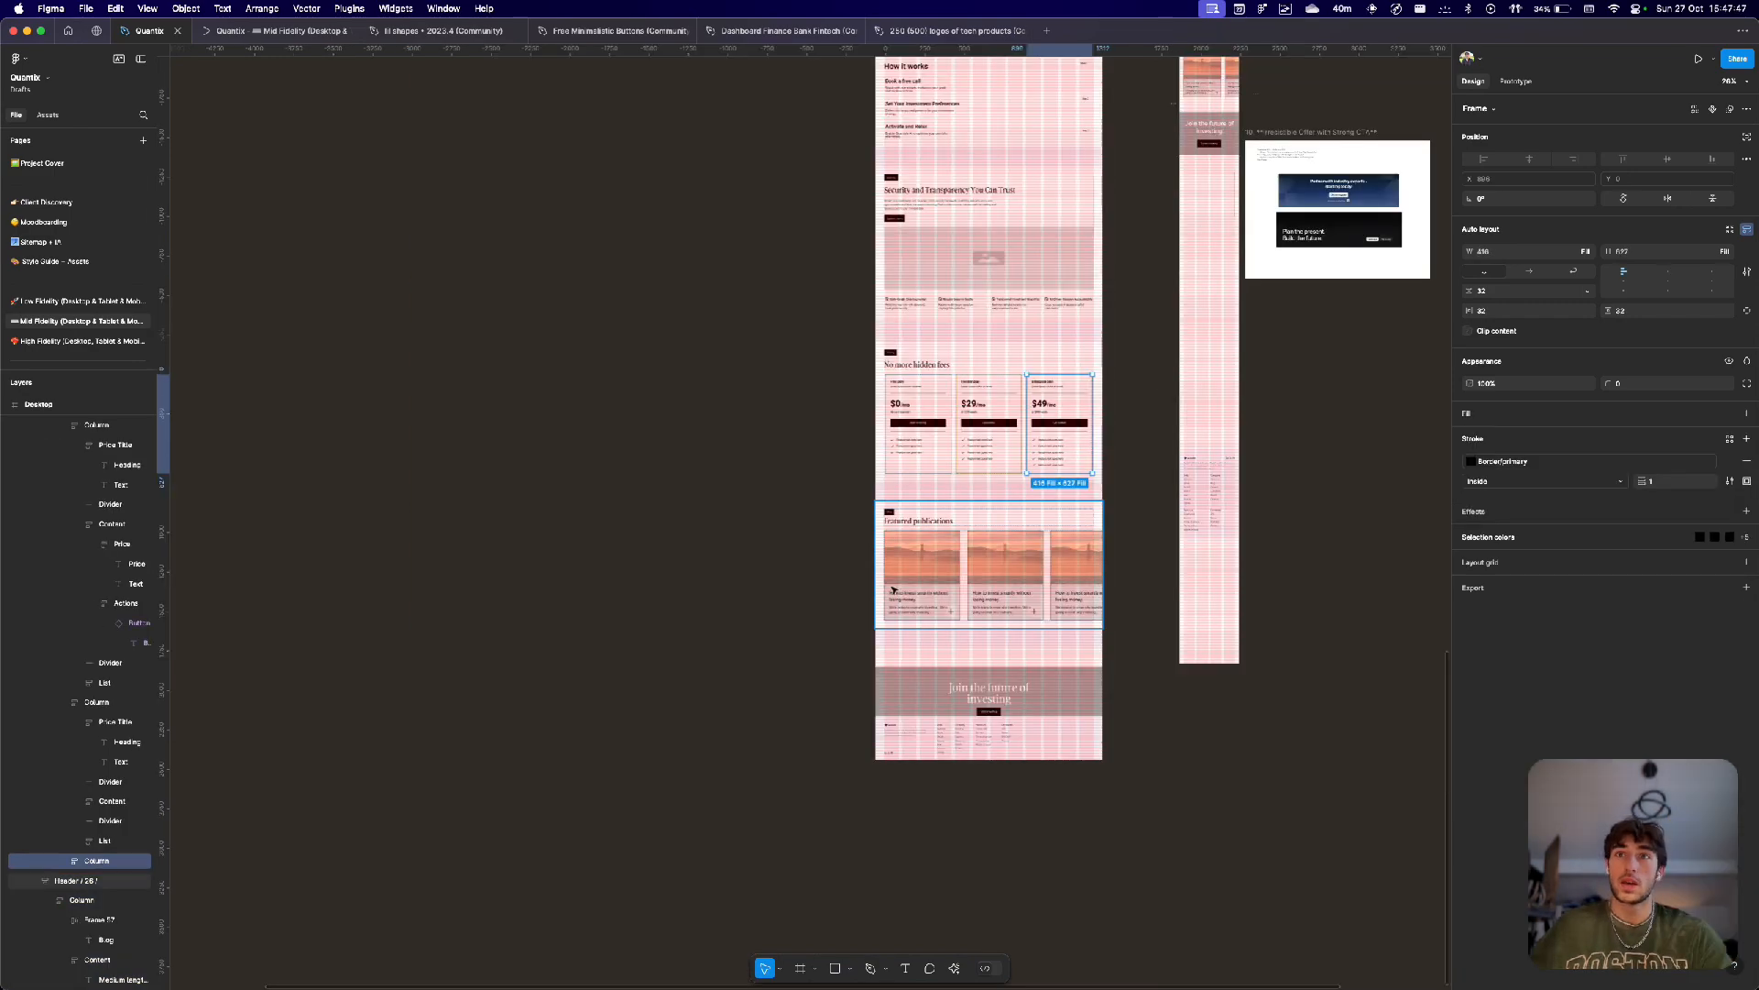
# Review the 'Featured publications' section, selecting its article cards and the section frame.
pyautogui.scroll(6, 894, 589)
pyautogui.hscroll(5, 894, 589)
pyautogui.scroll(-2, 893, 589)
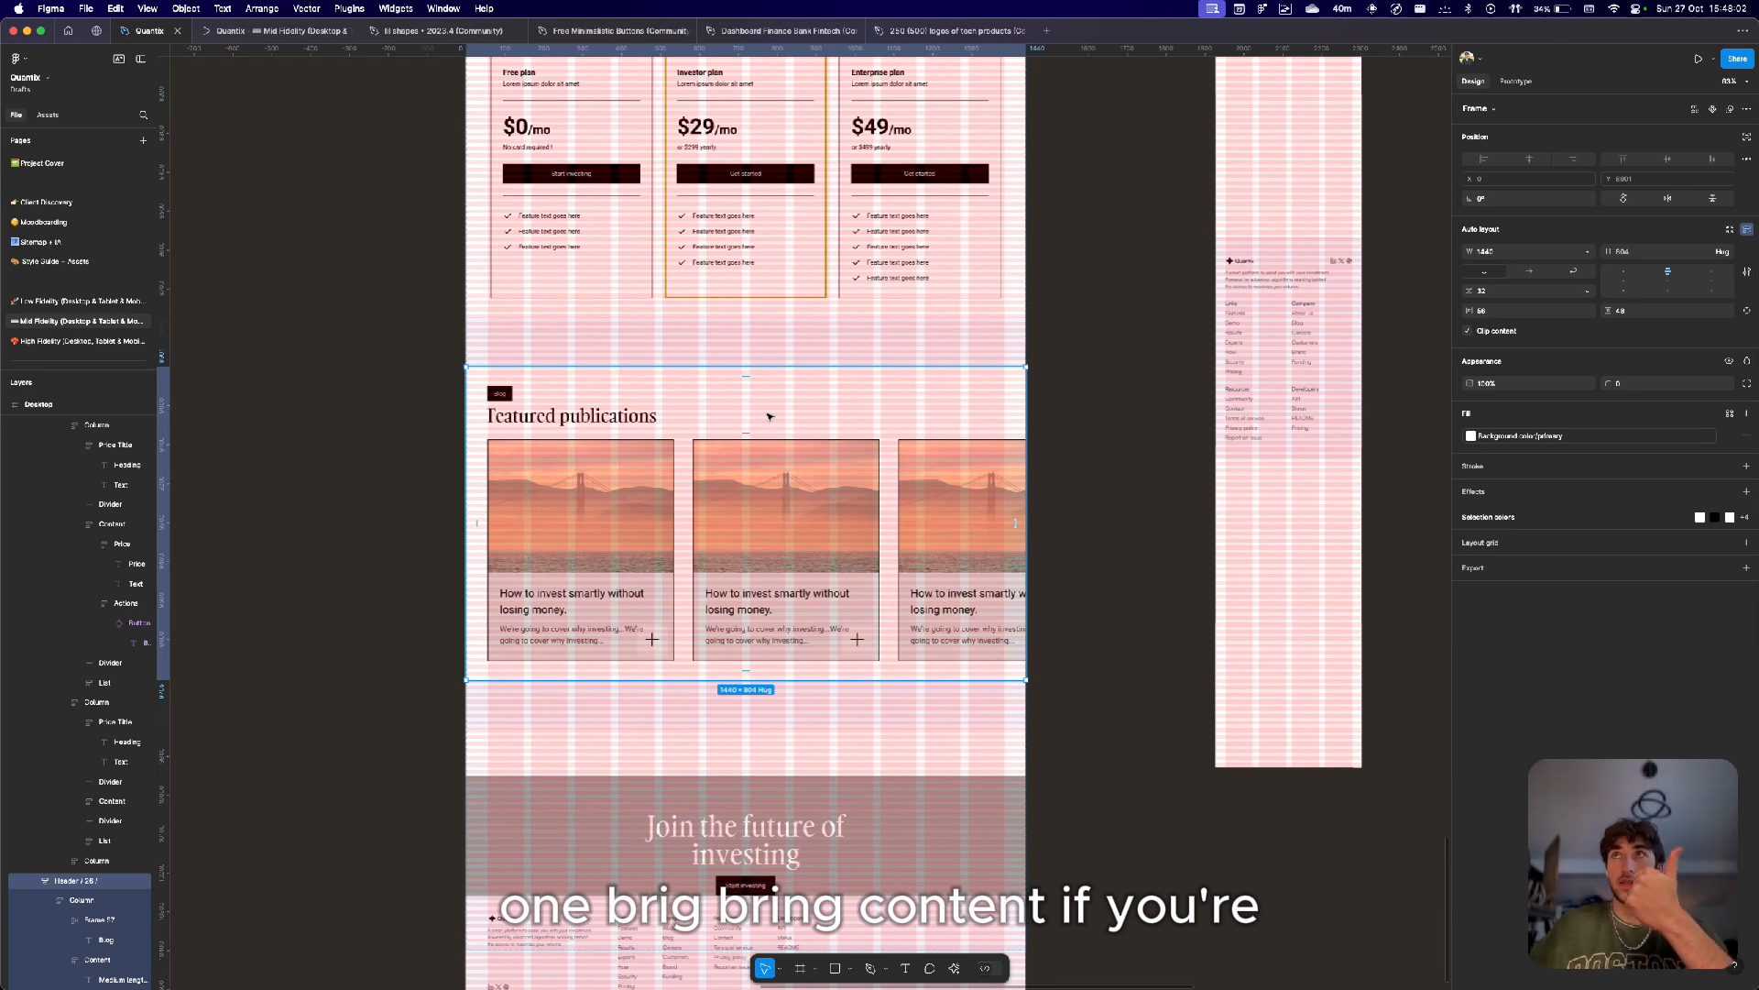
pyautogui.click(656, 576)
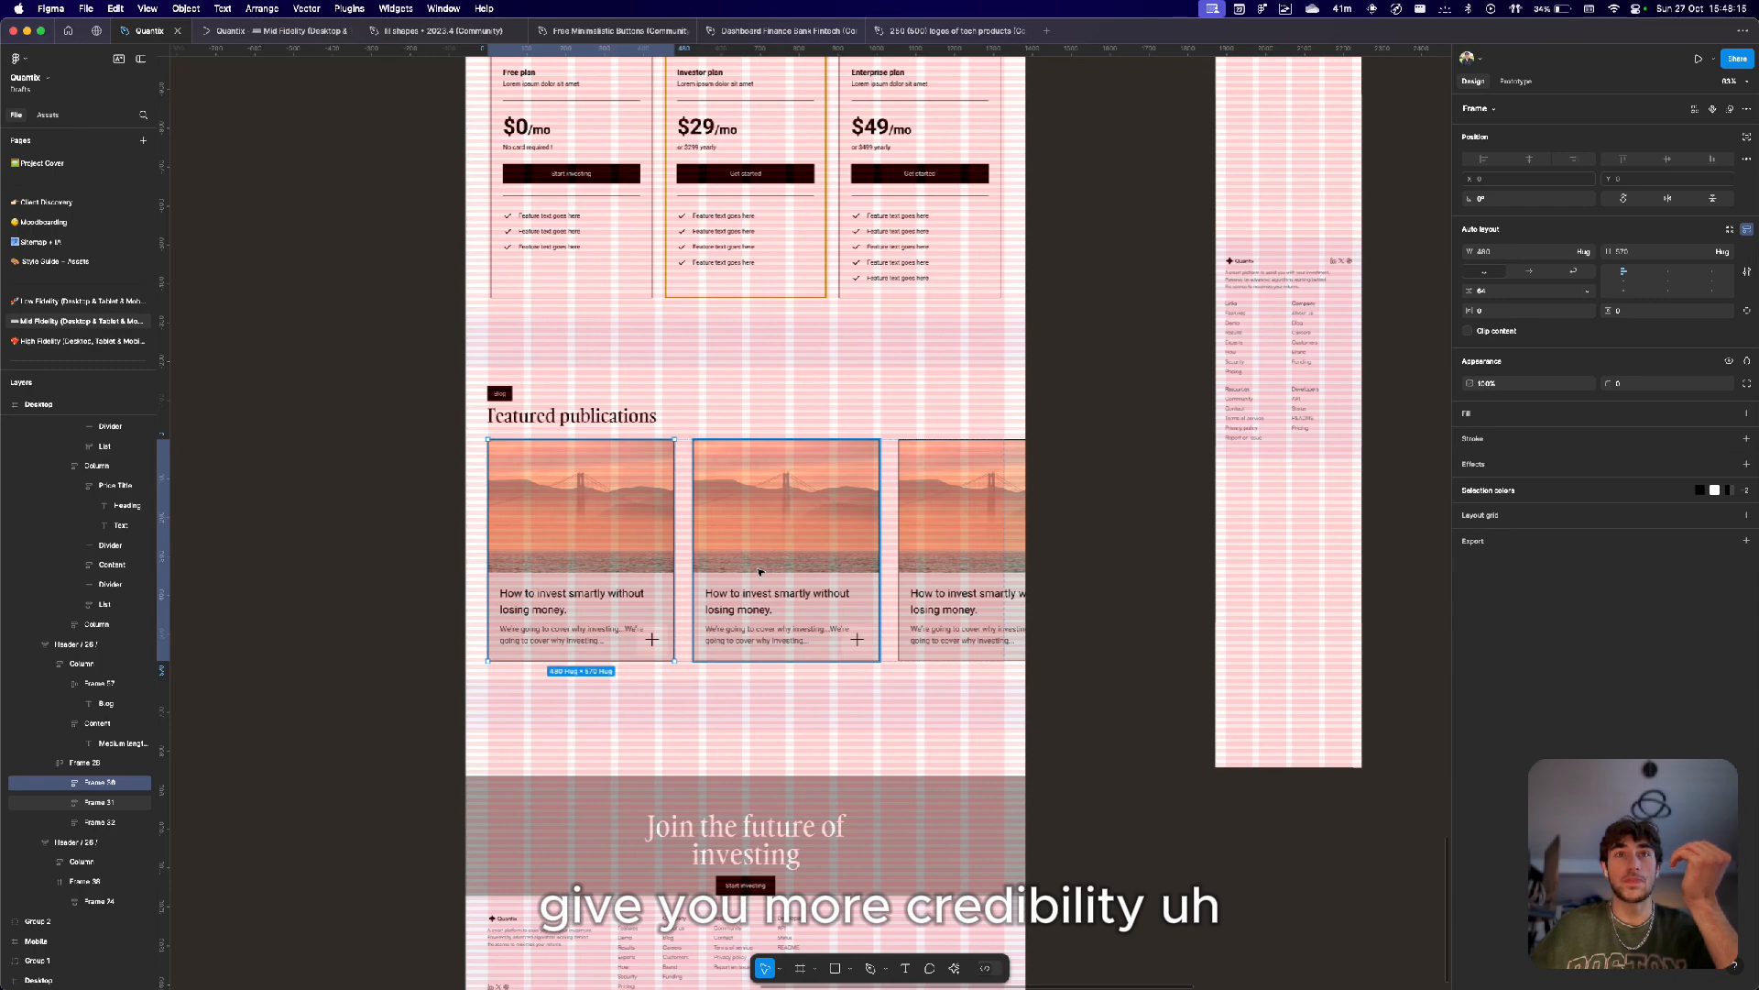
pyautogui.scroll(-5, 760, 571)
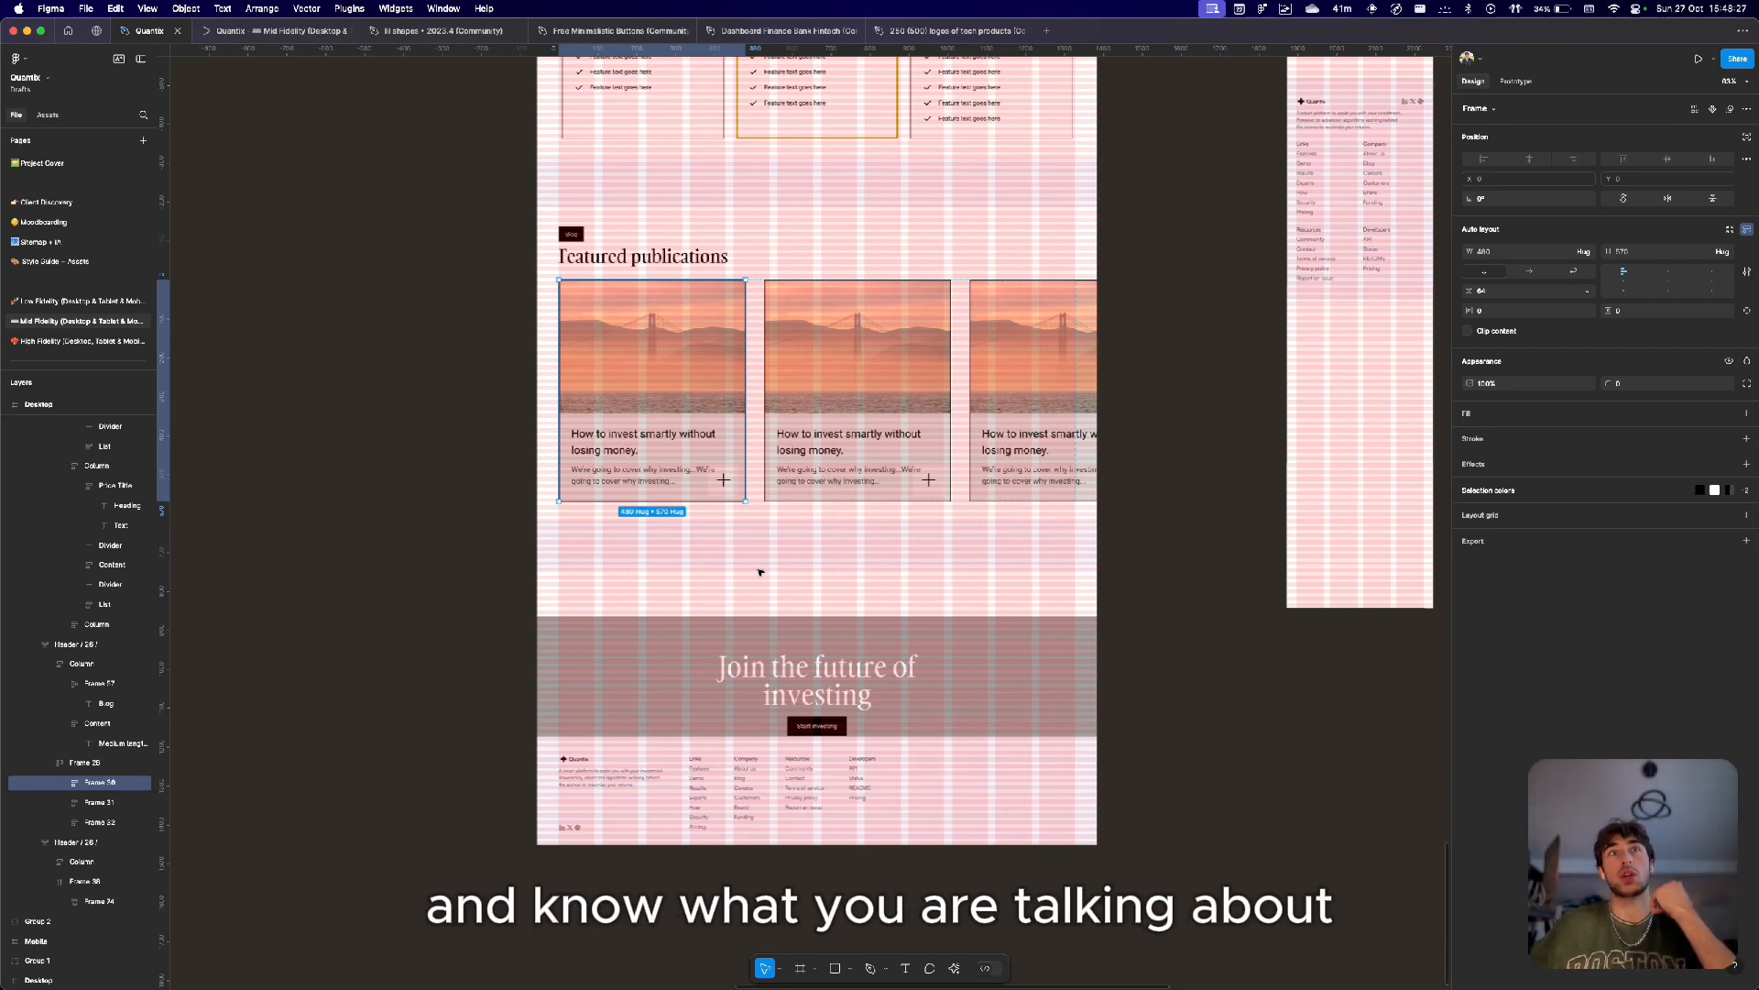
pyautogui.click(760, 516)
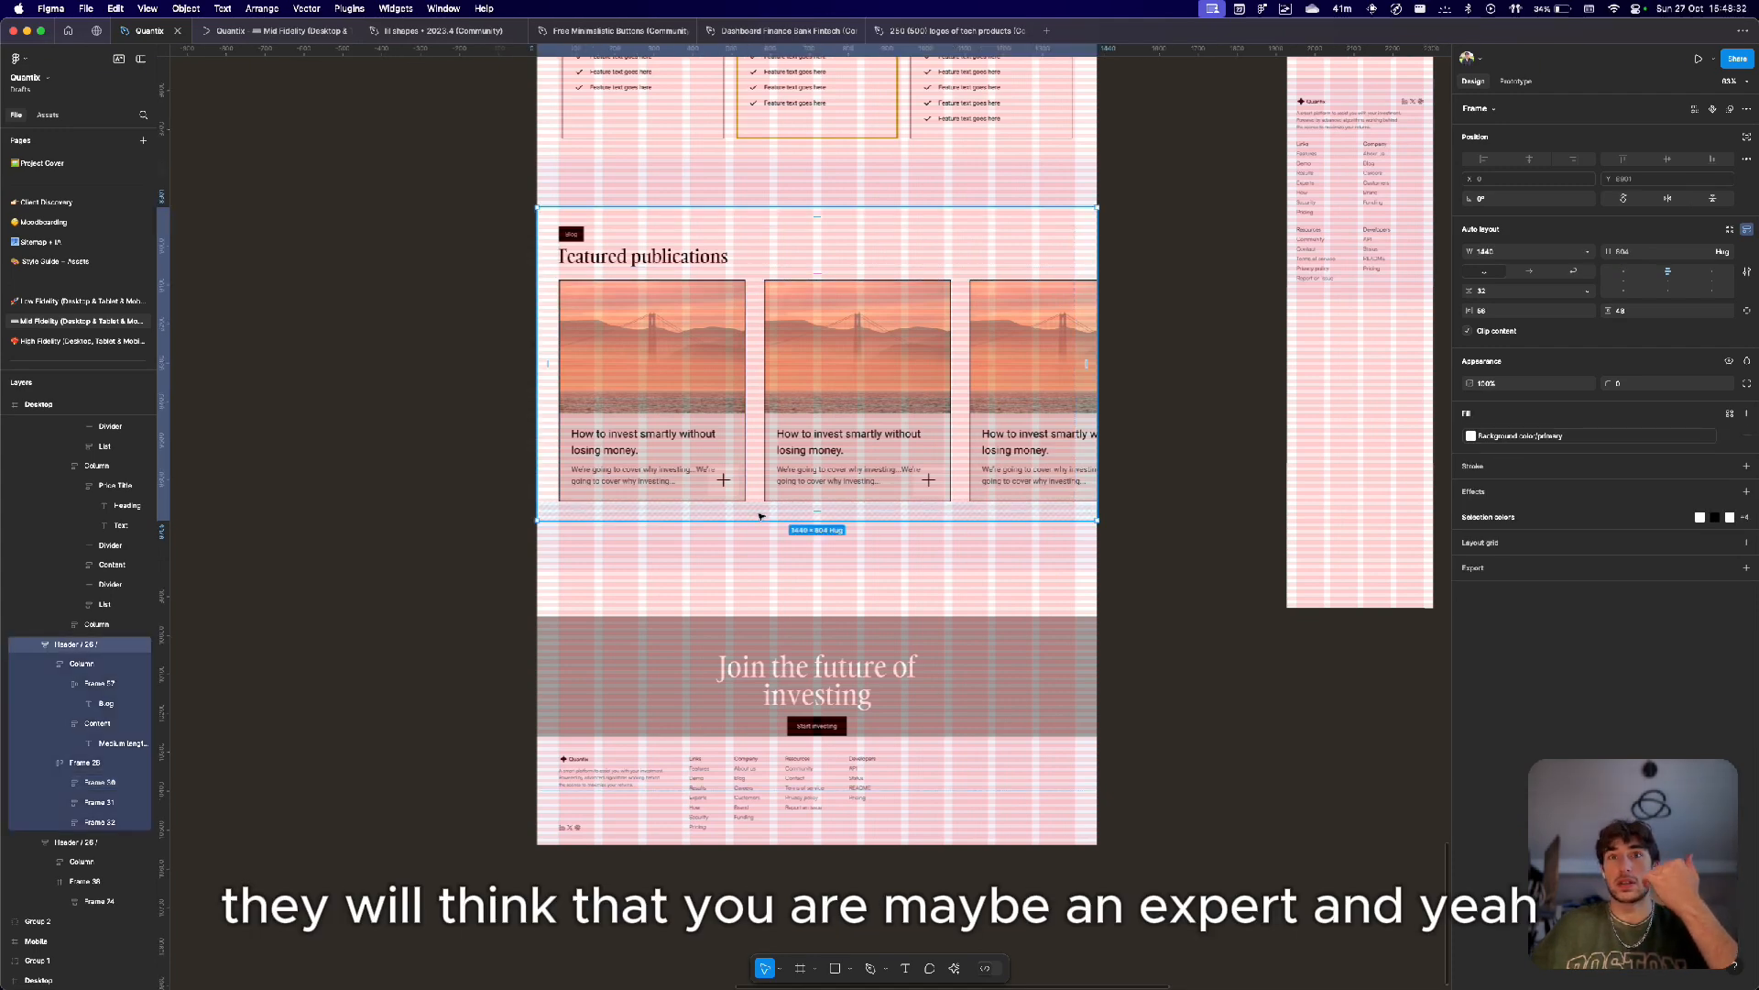
# Select and review the 'Join the future of investing' call-to-action and footer section.
pyautogui.scroll(-2, 759, 516)
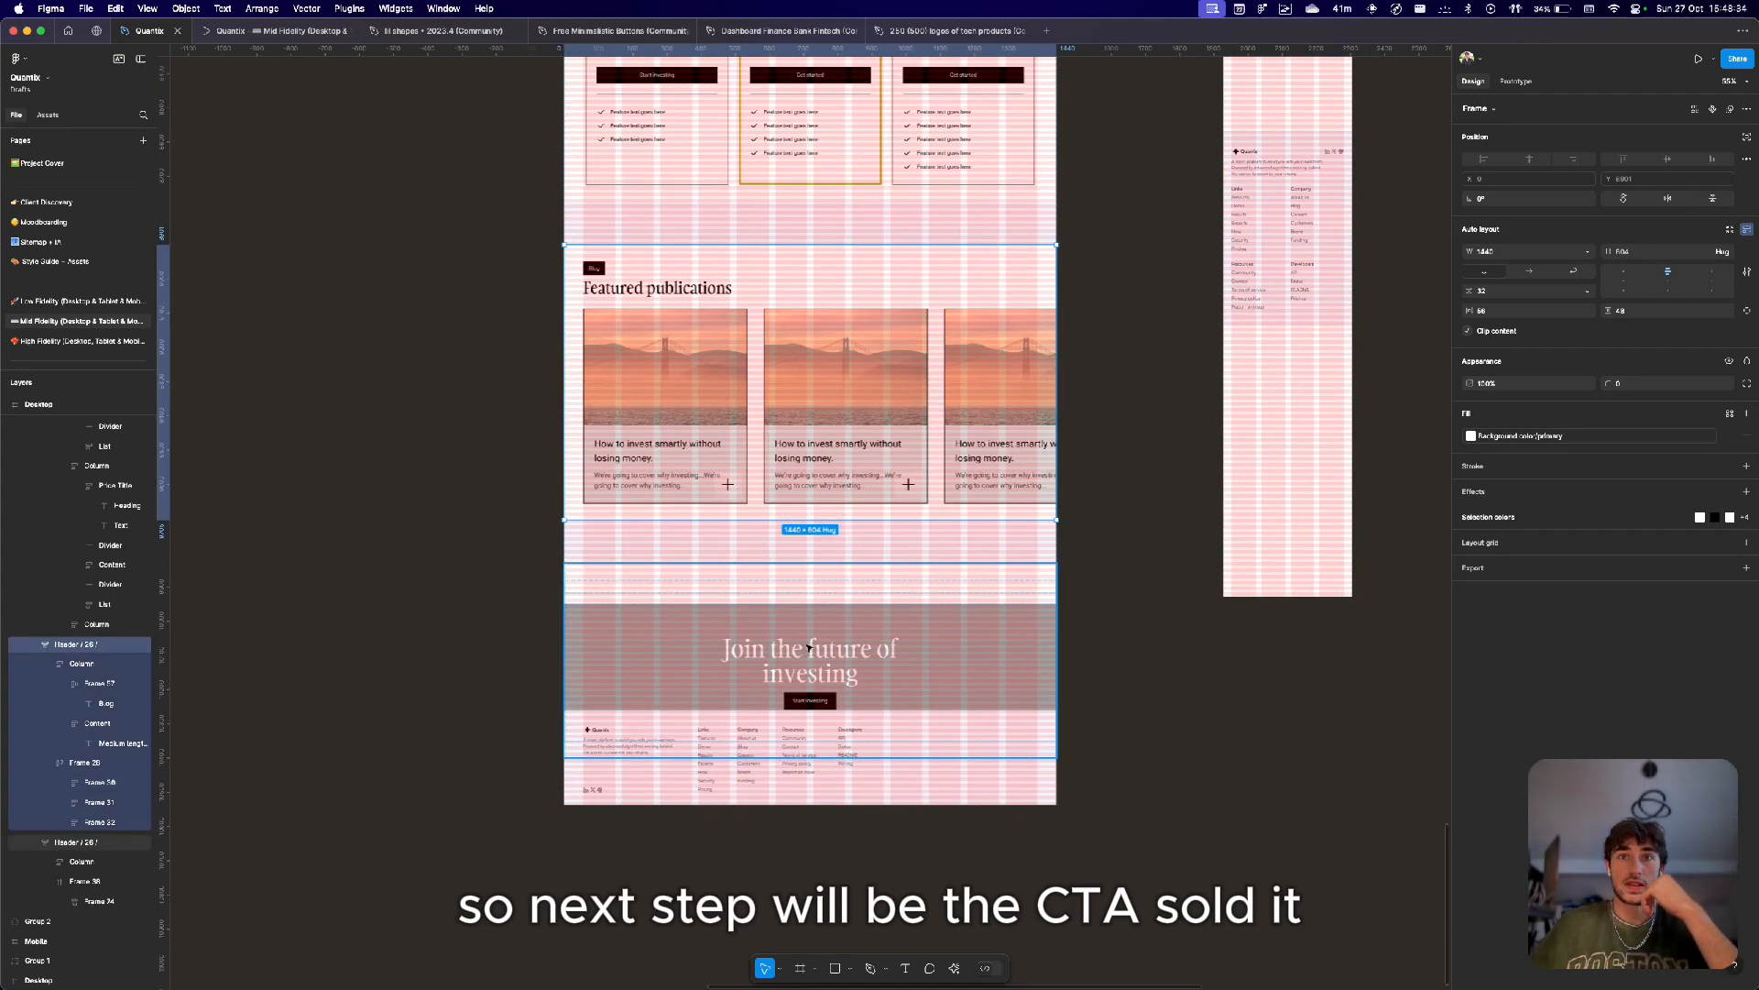
pyautogui.scroll(-3, 809, 647)
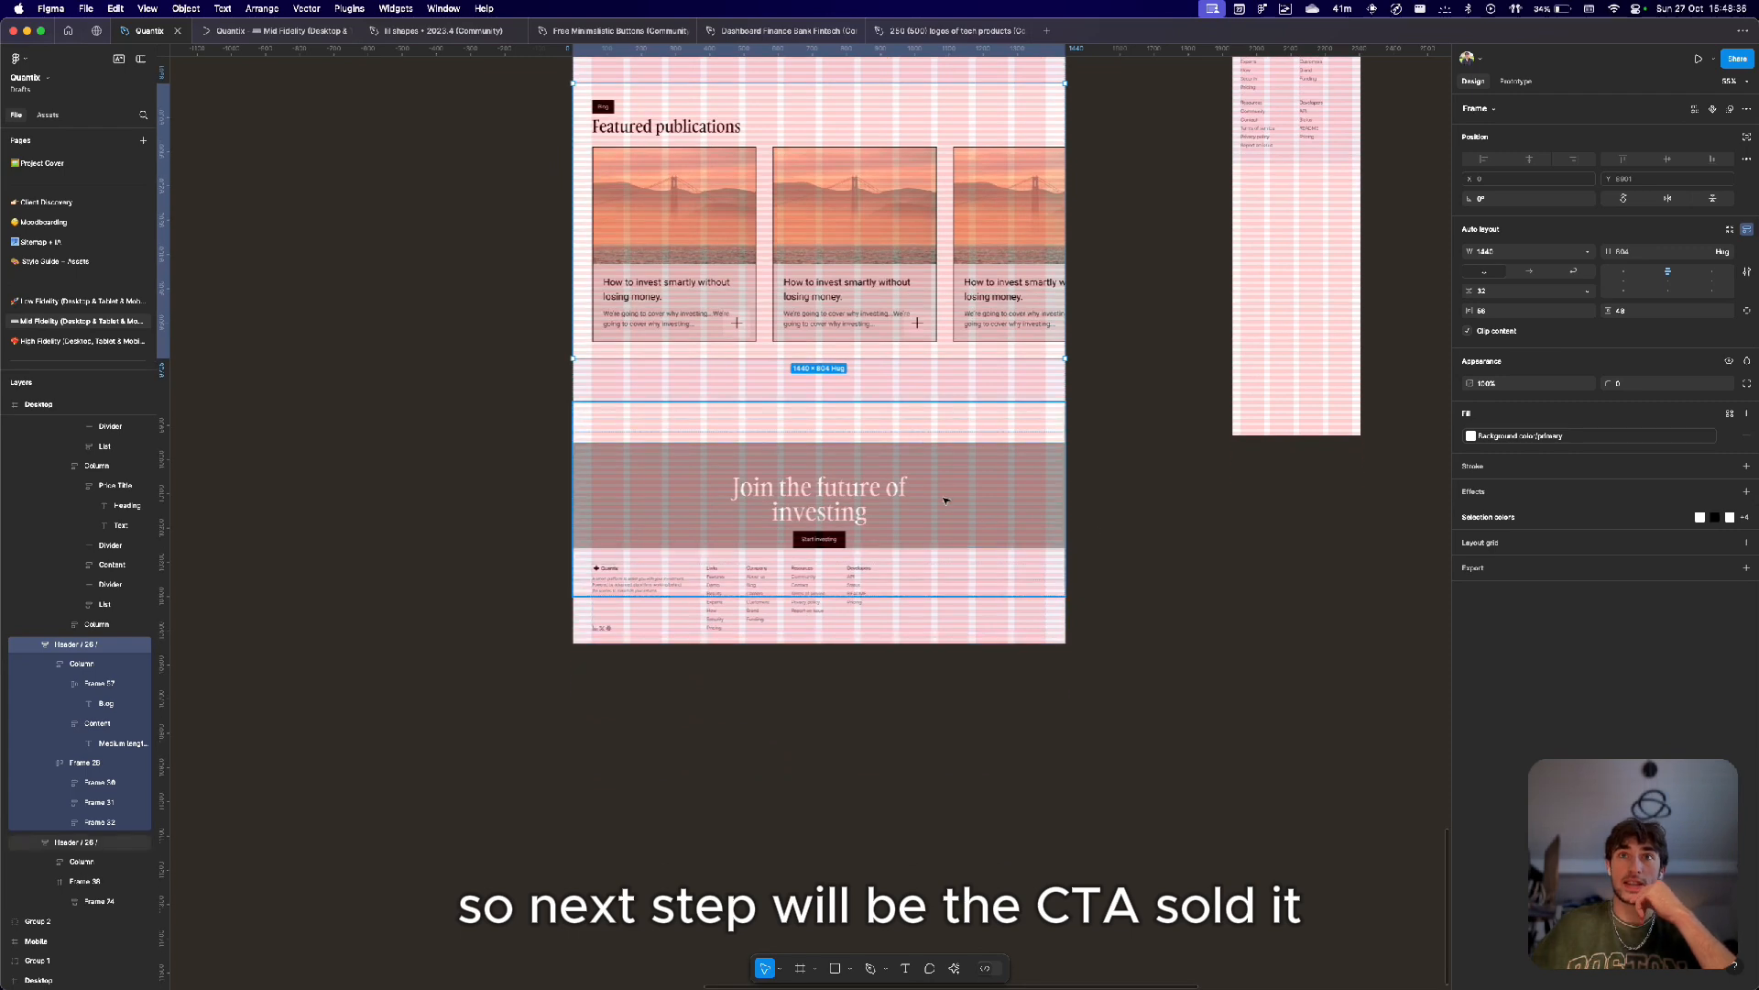
pyautogui.click(944, 512)
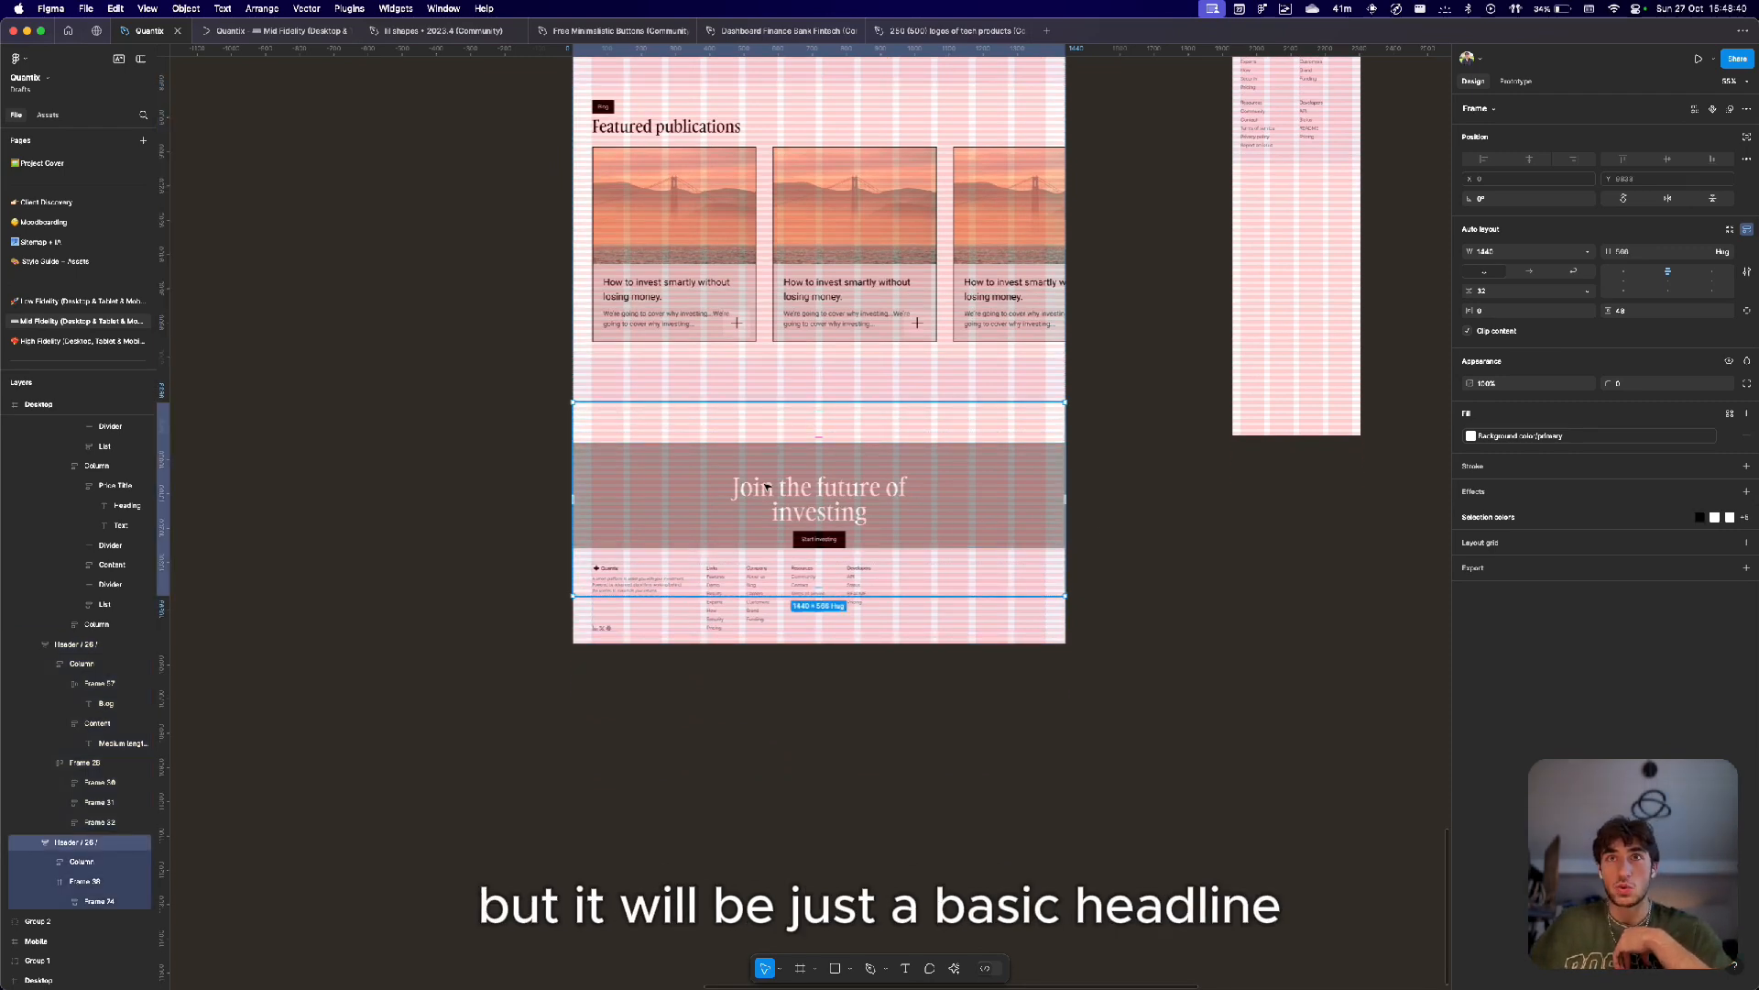
pyautogui.scroll(5, 767, 487)
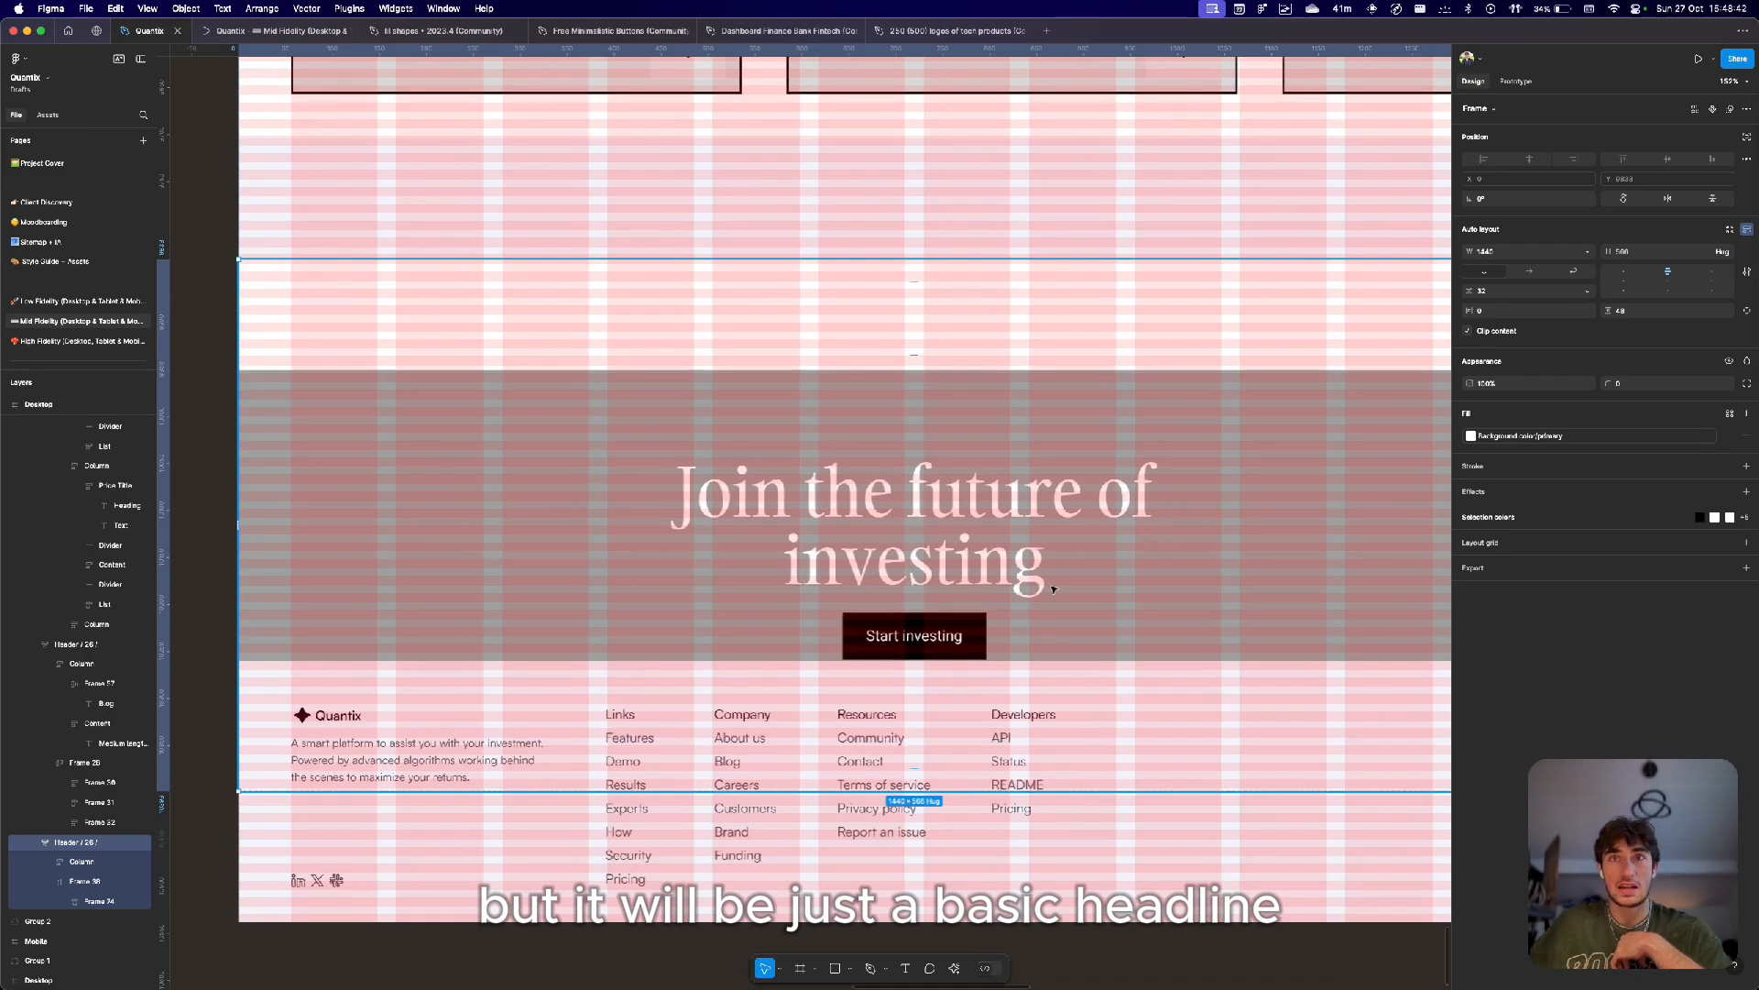
pyautogui.scroll(-8, 953, 635)
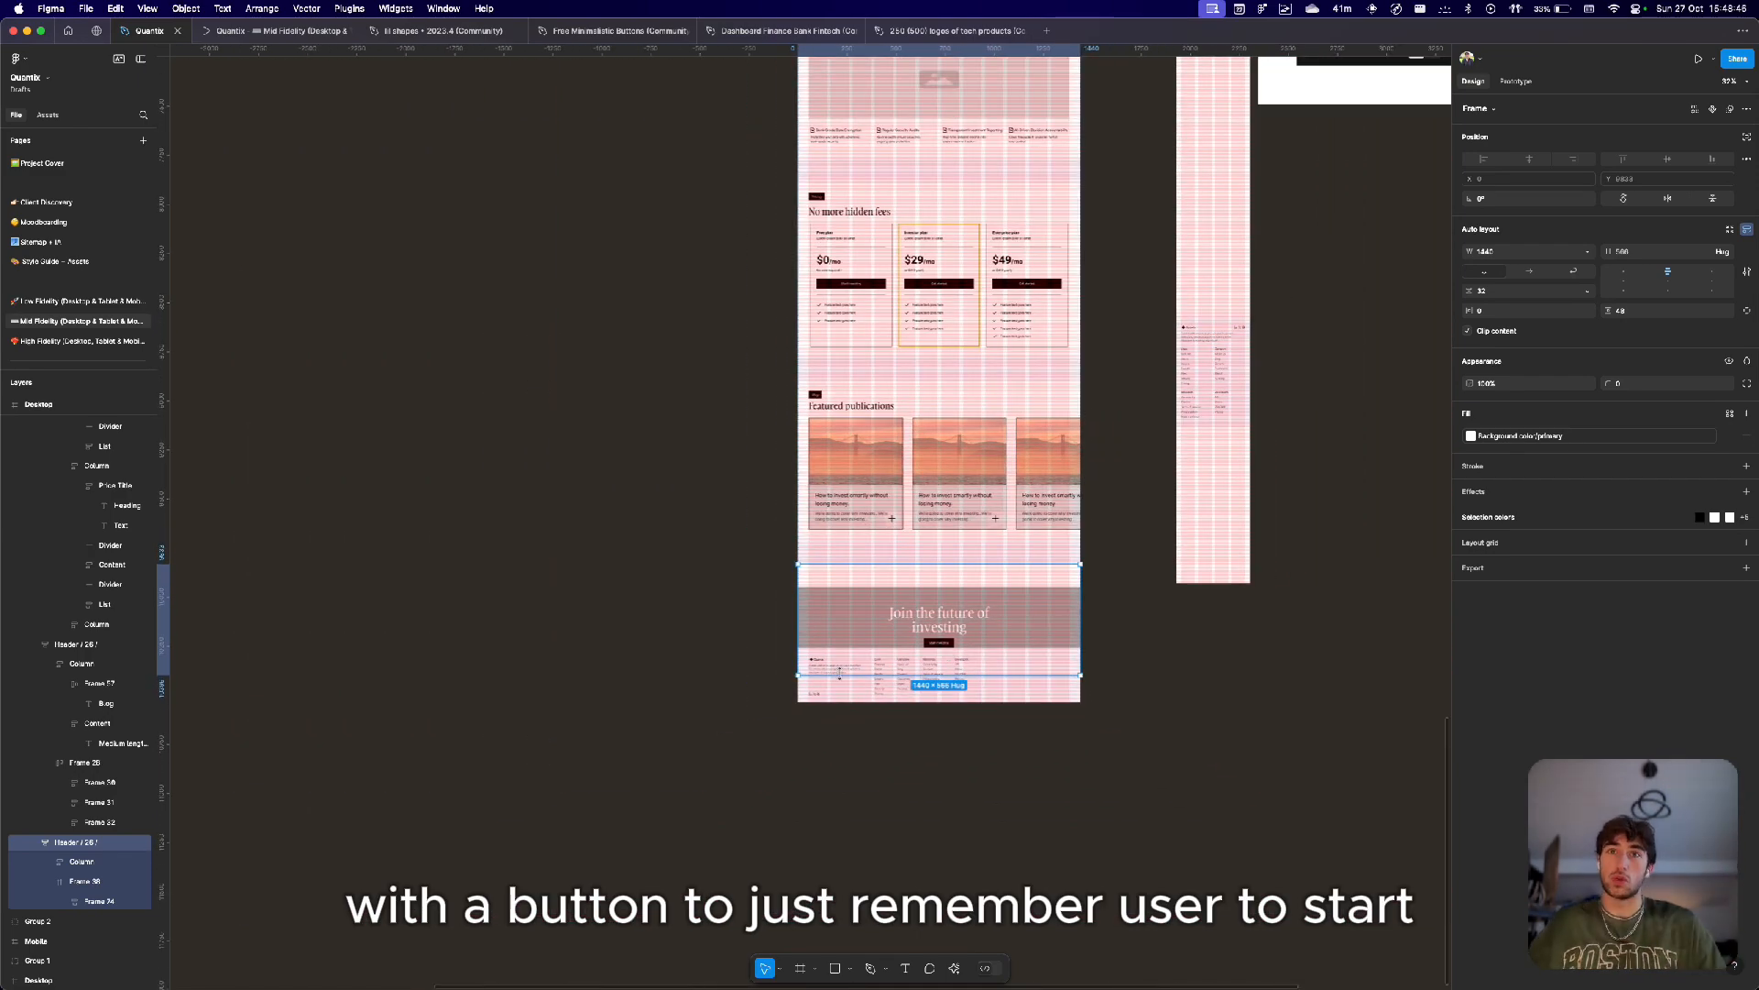
pyautogui.scroll(-3, 851, 670)
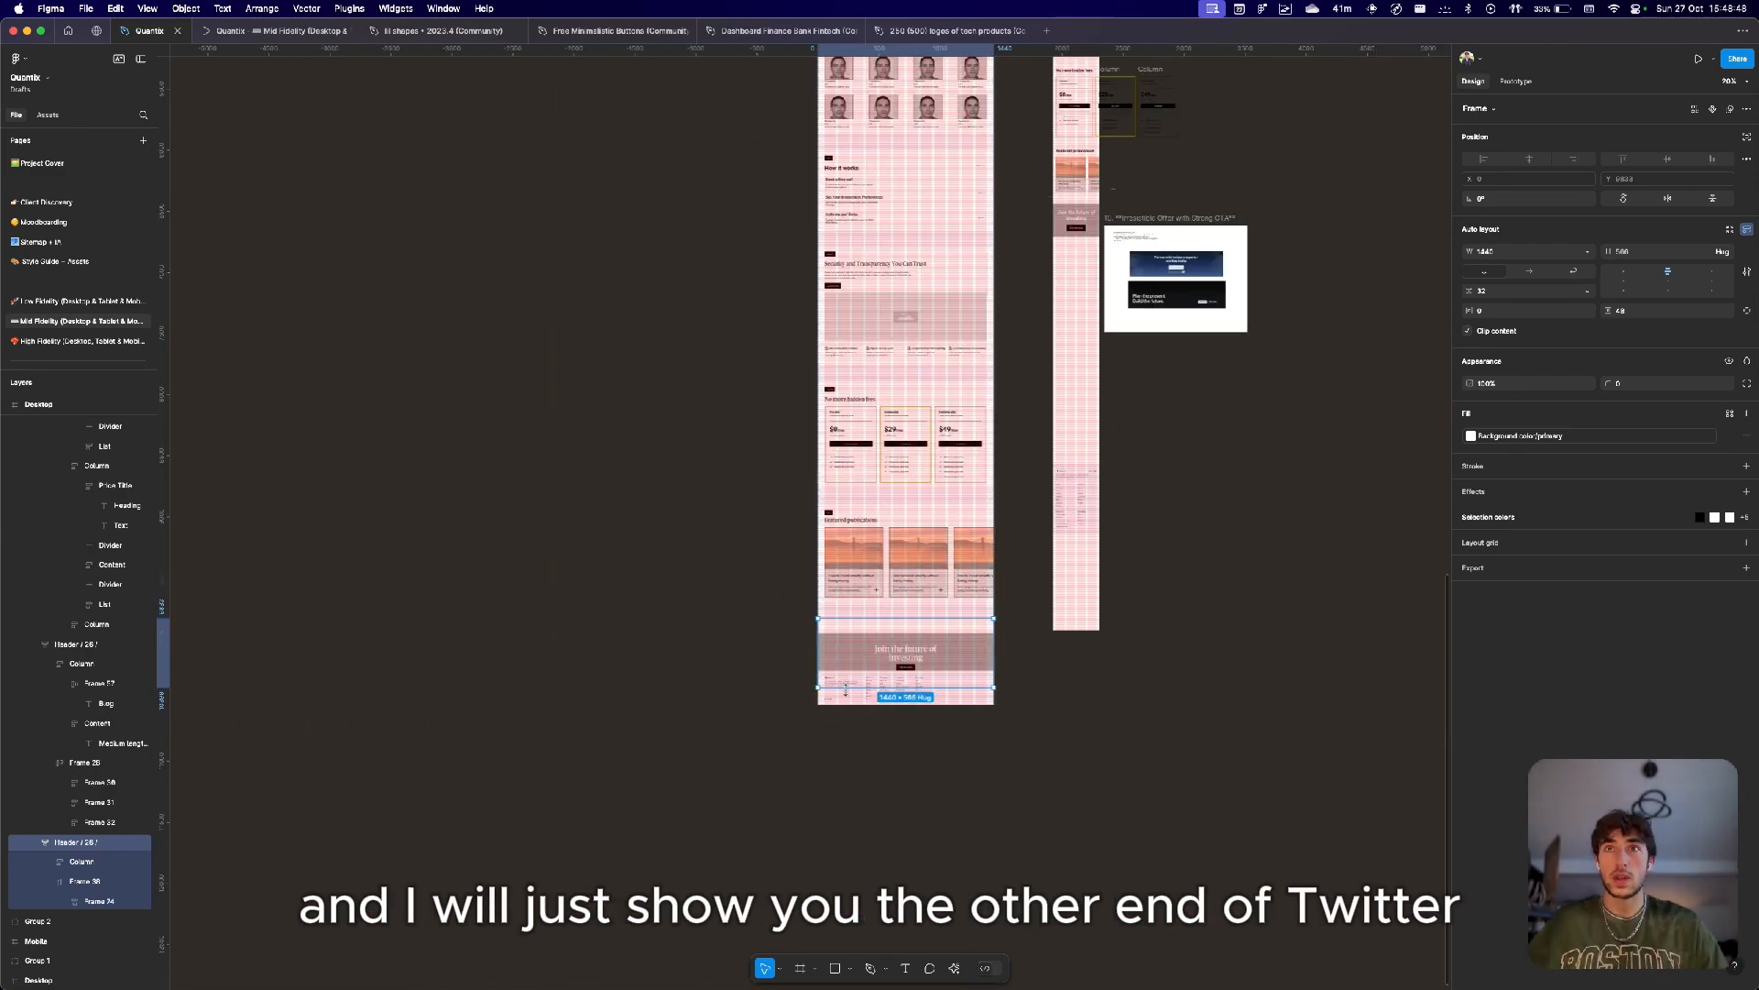
pyautogui.scroll(6, 848, 689)
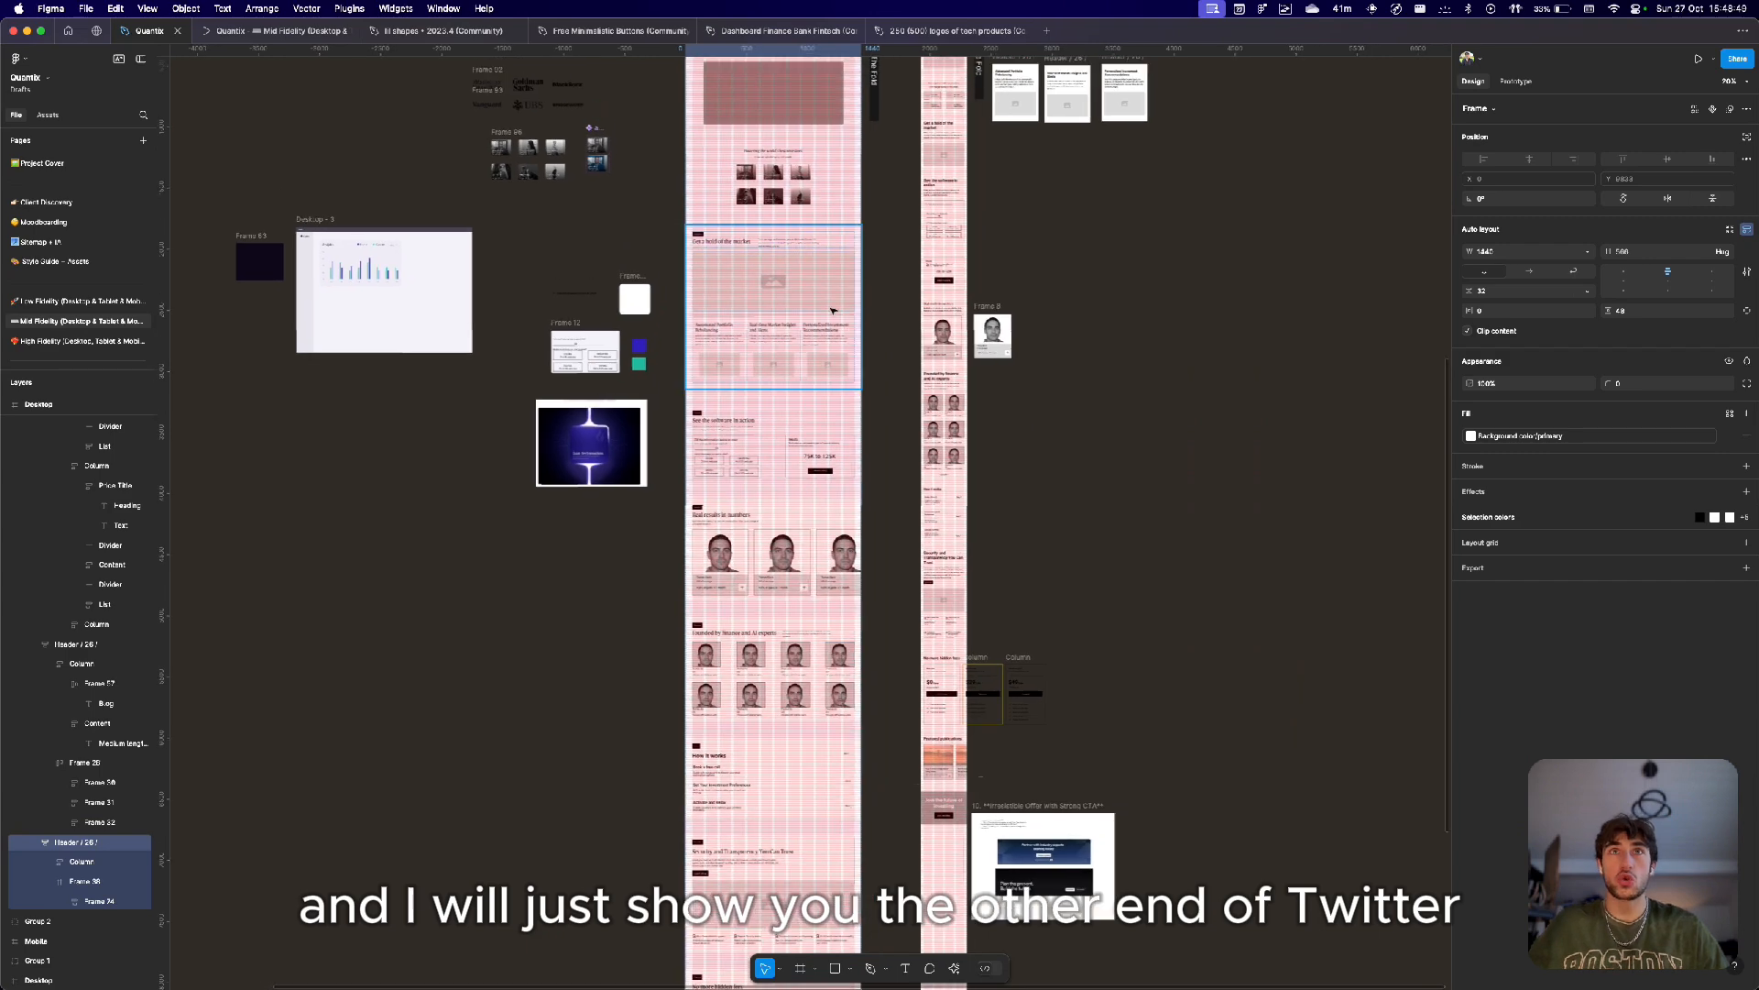
pyautogui.scroll(5, 833, 311)
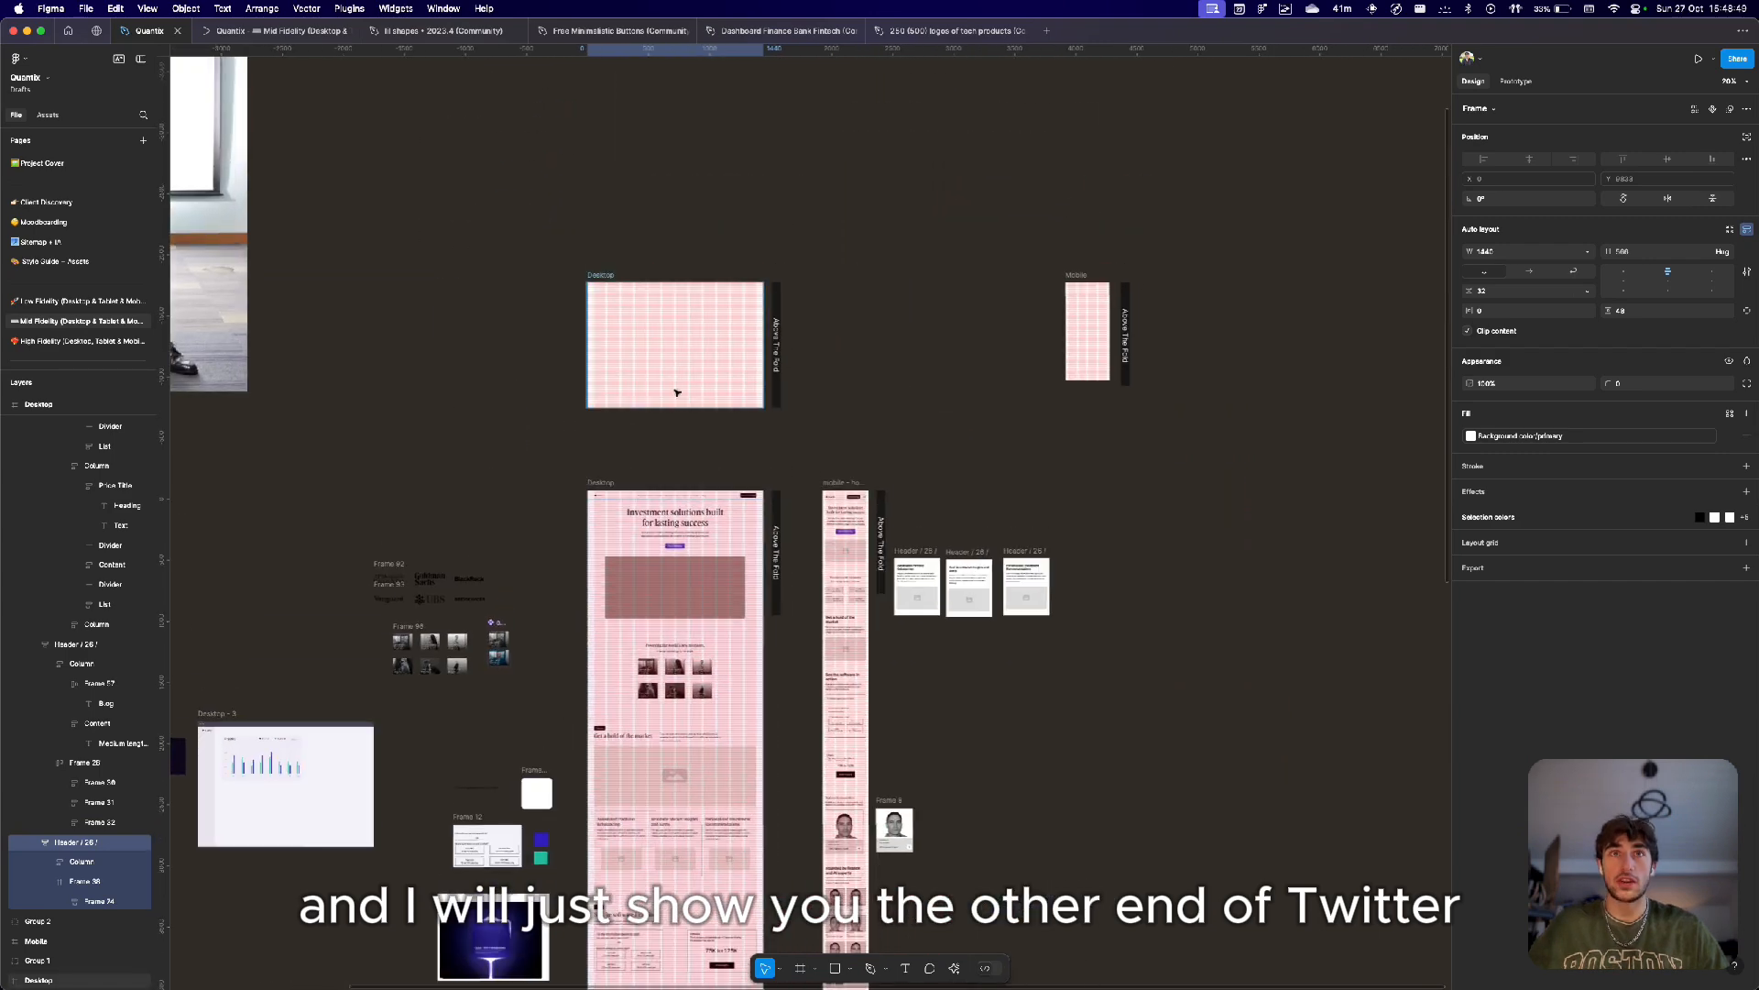
# Select the desktop page frame and open it in prototype presentation mode.
pyautogui.click(602, 483)
pyautogui.click(1697, 58)
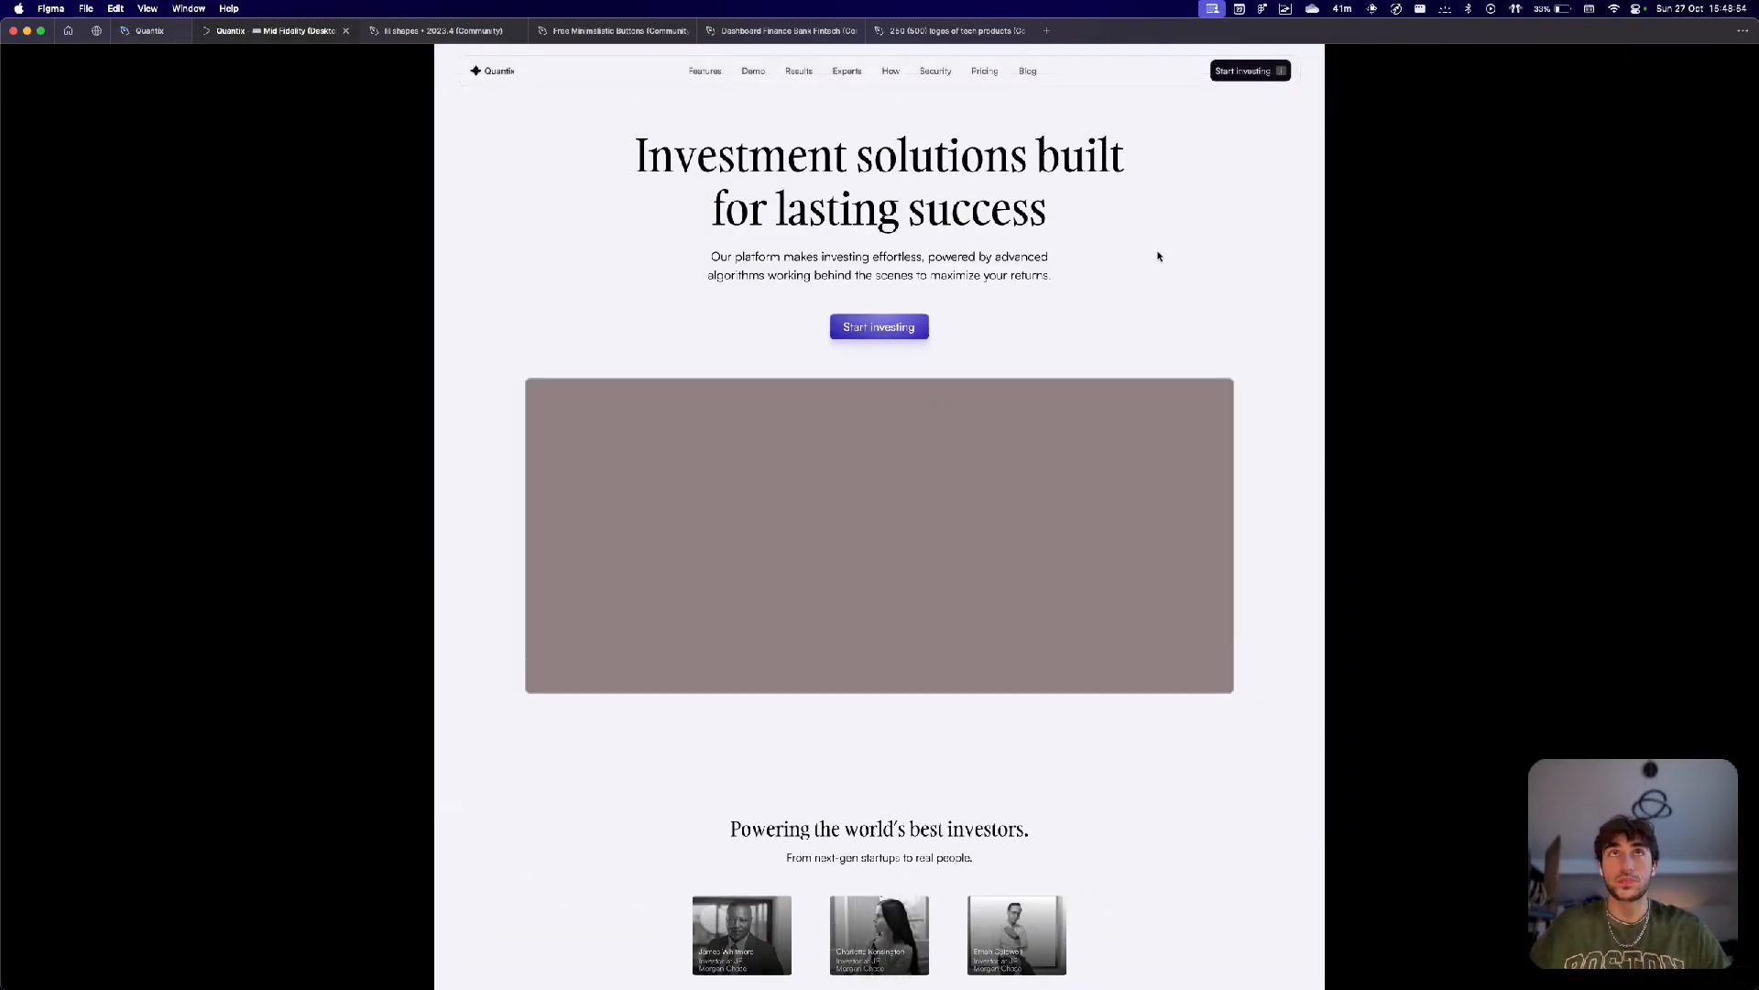
pyautogui.scroll(-5, 554, 150)
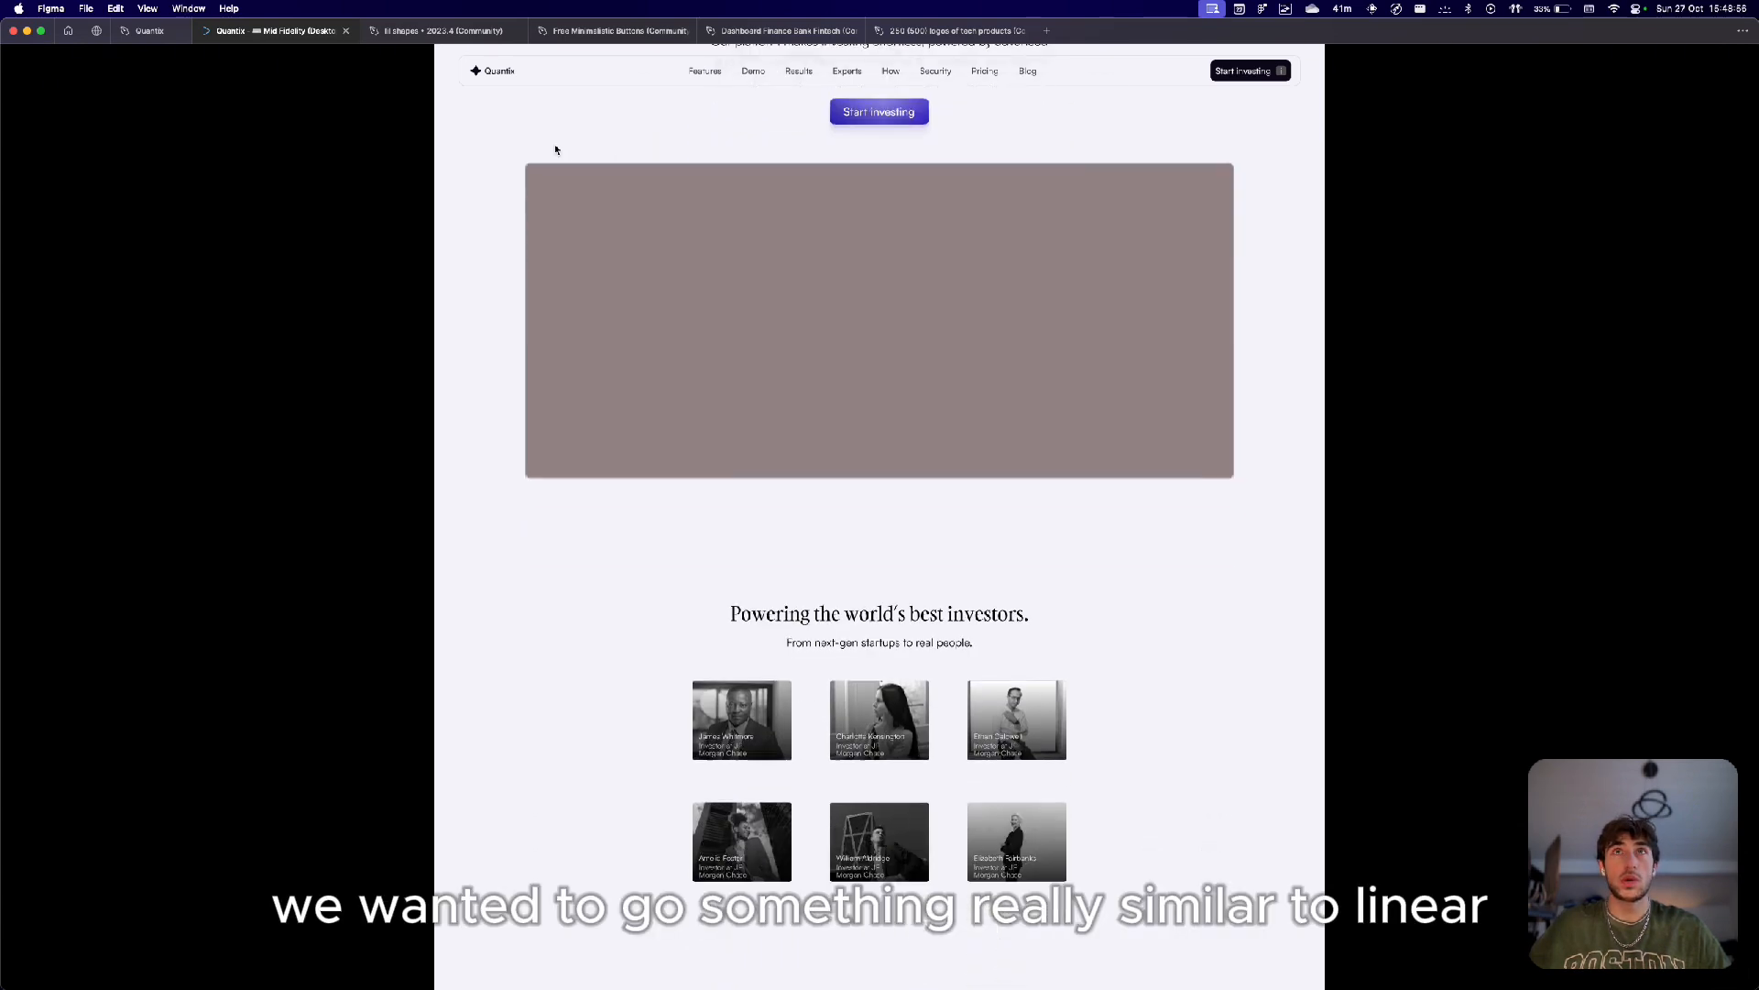
# Scroll through the presented prototype's hero, investors, features, results, experts and security sections.
pyautogui.scroll(-7, 554, 149)
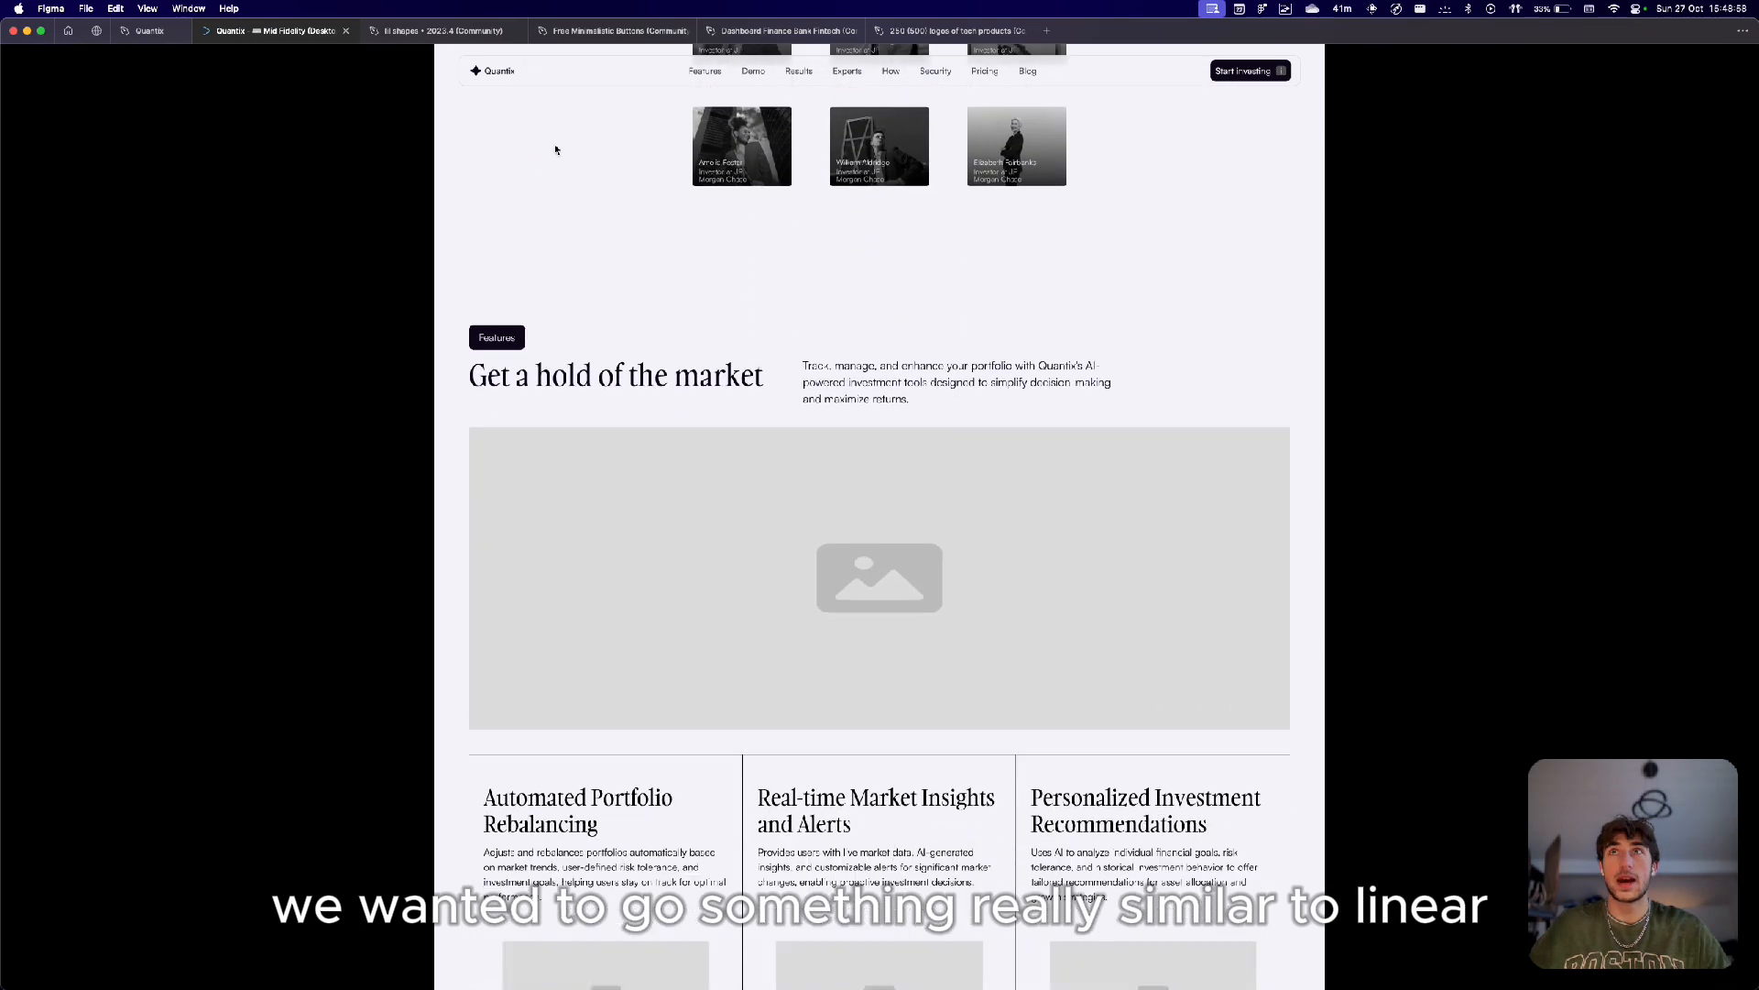
pyautogui.scroll(-1, 555, 149)
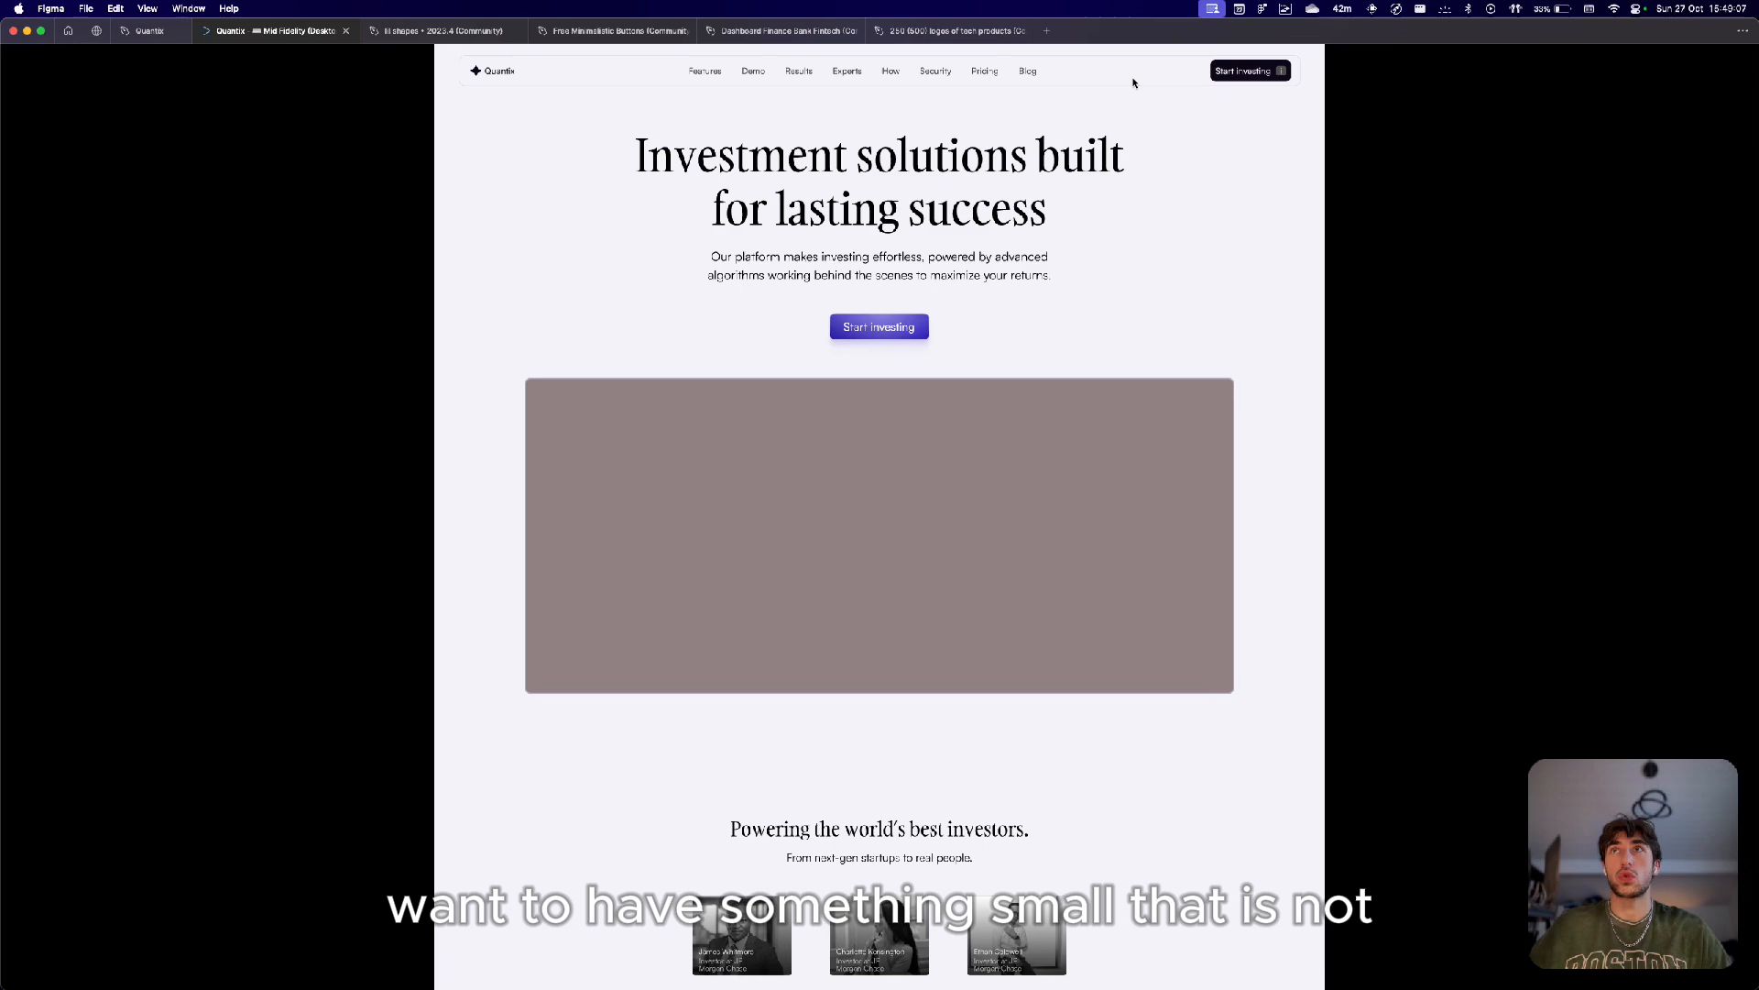
pyautogui.scroll(-5, 953, 366)
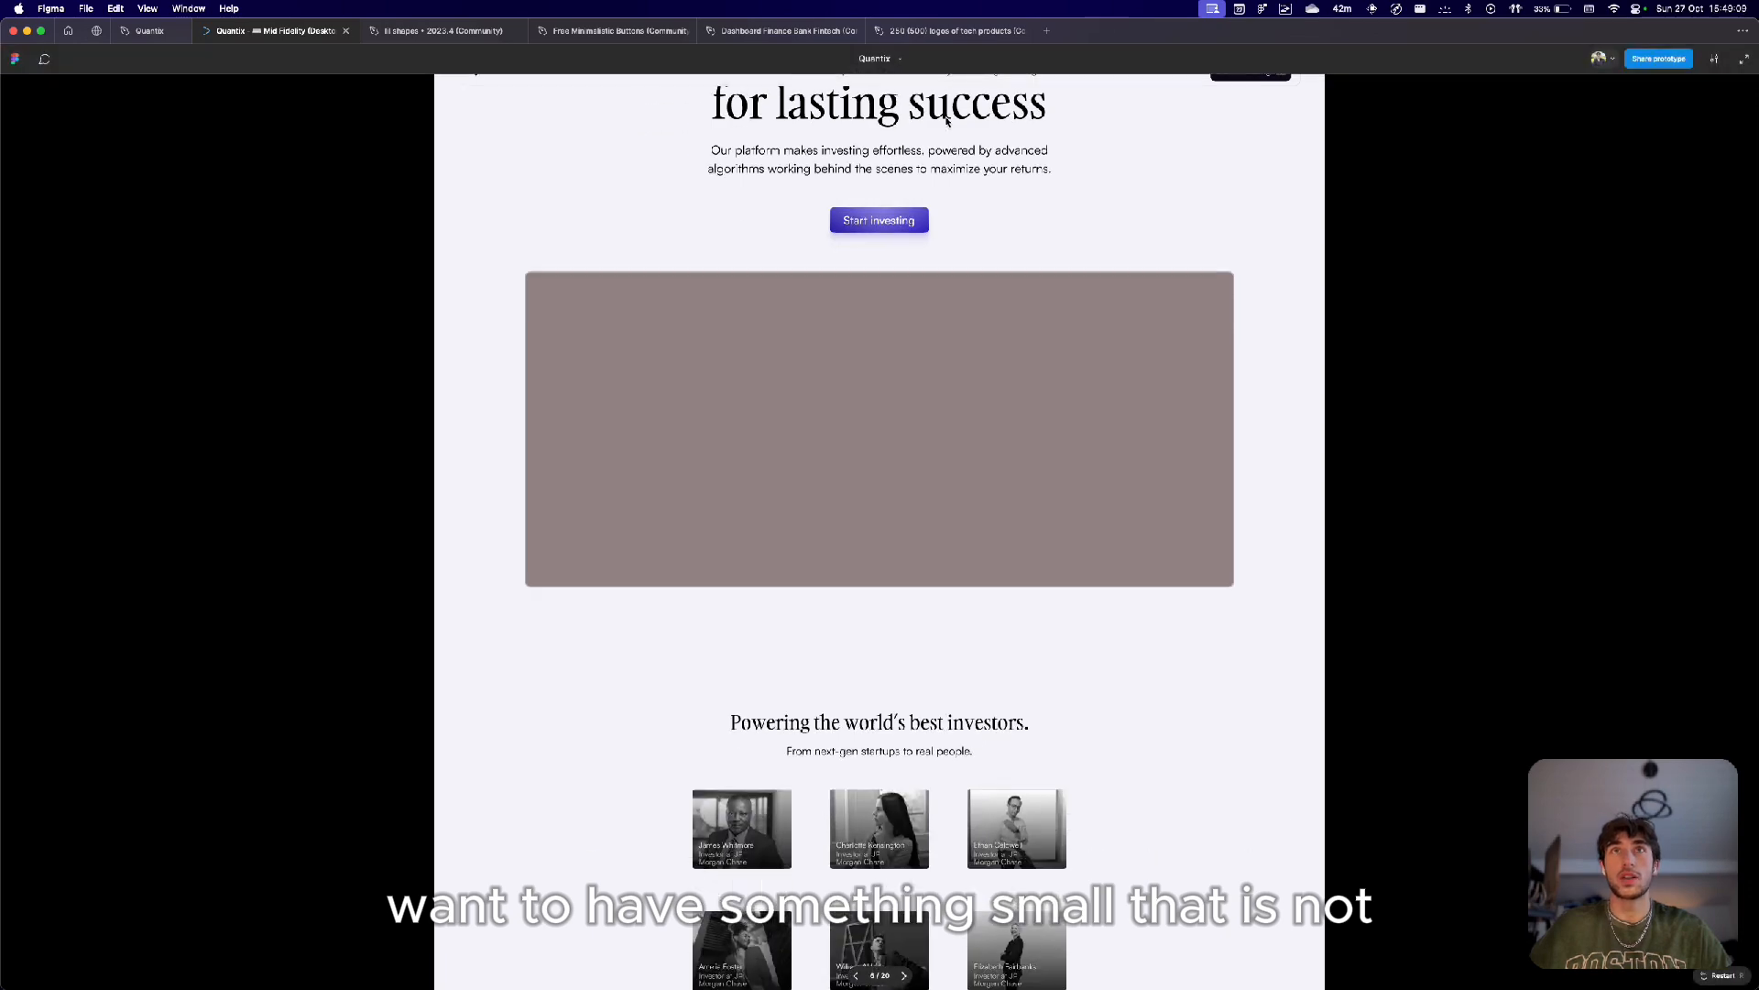
pyautogui.scroll(-10, 959, 429)
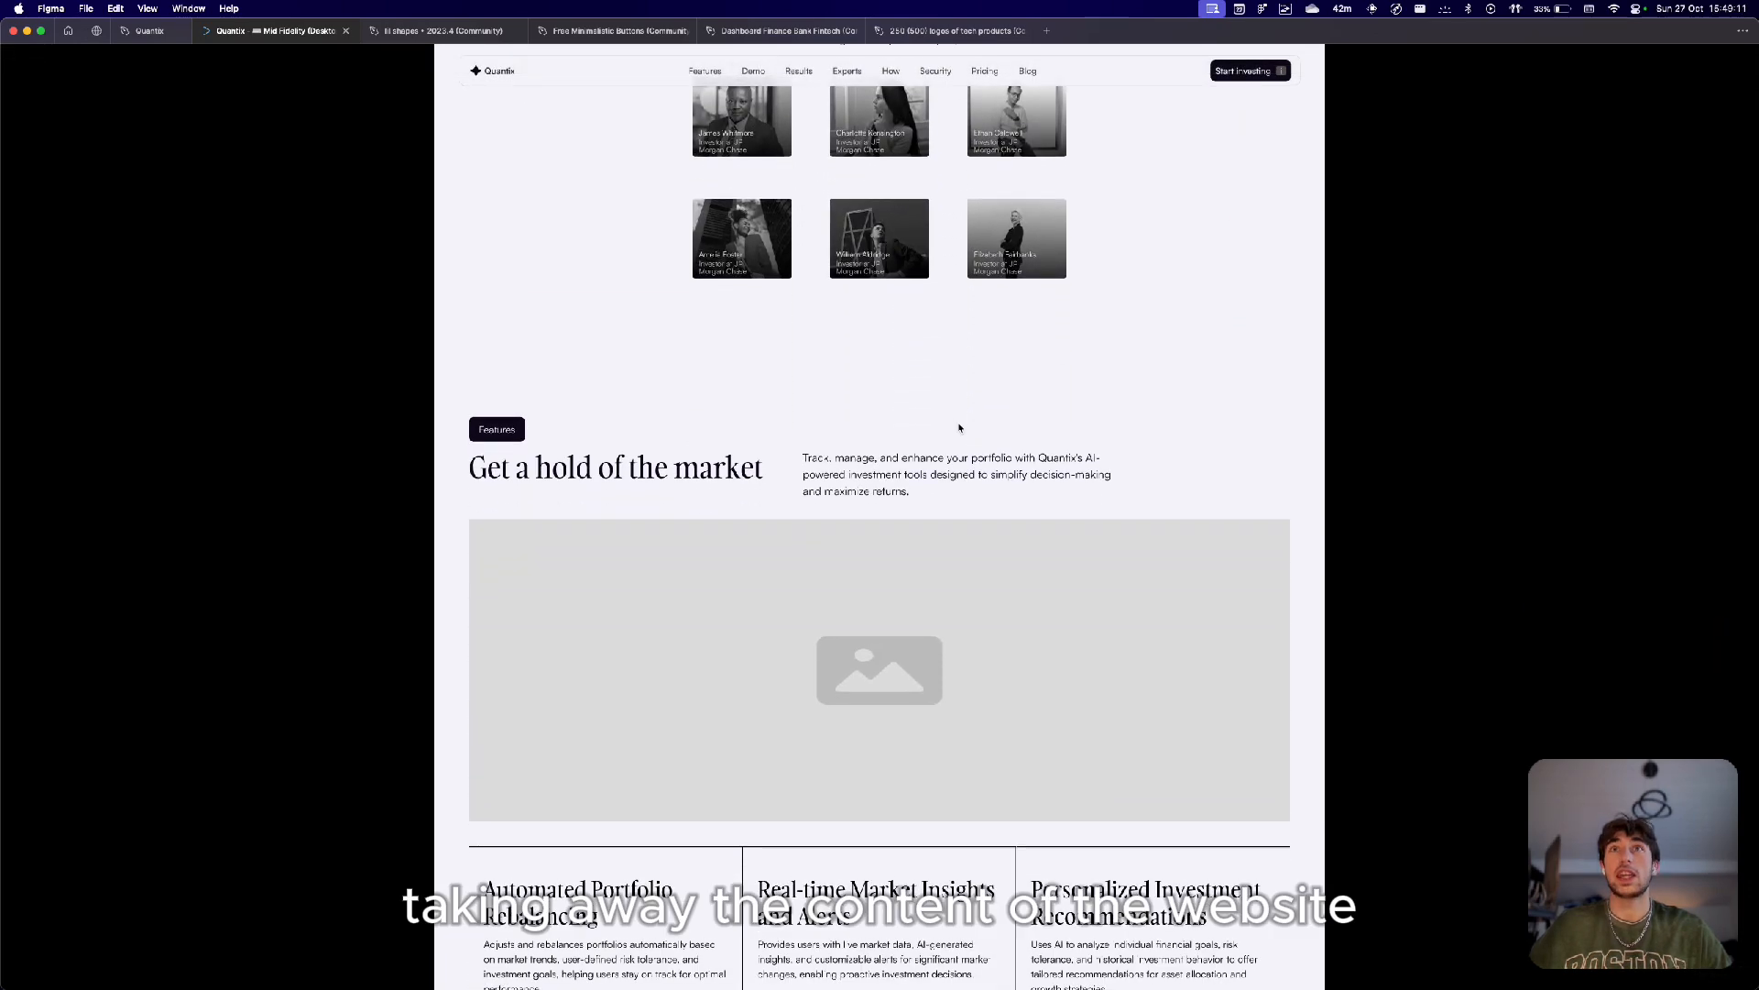
pyautogui.scroll(1, 959, 428)
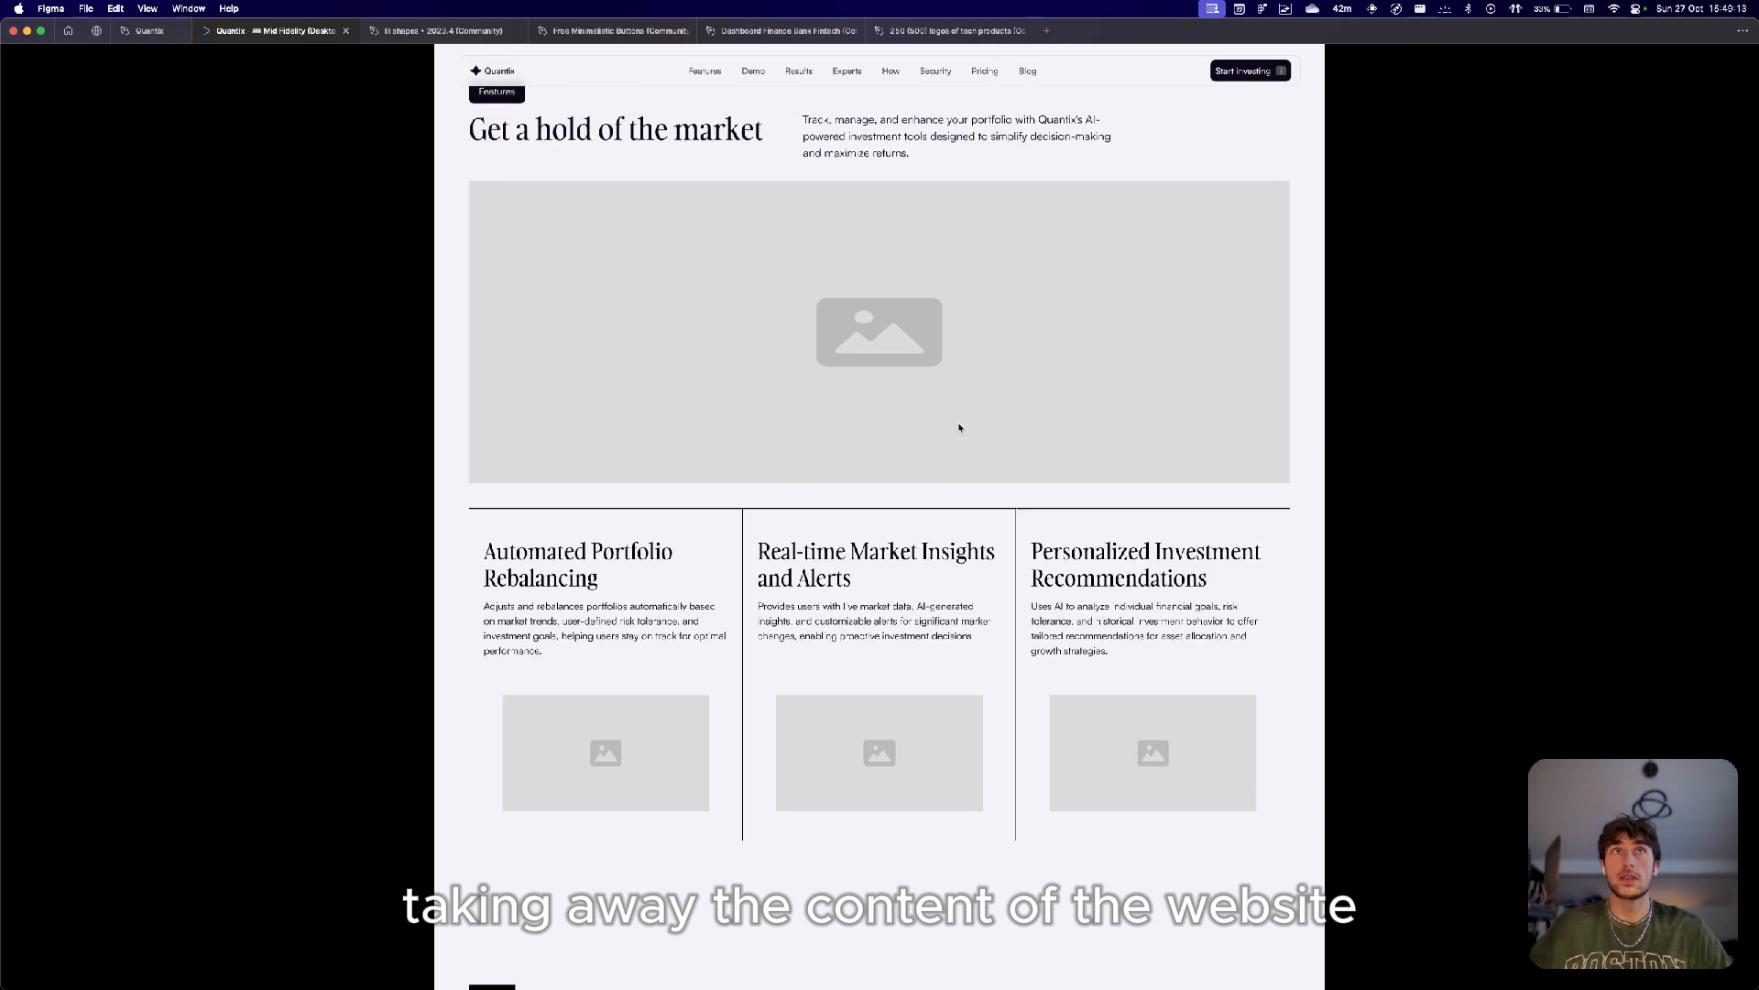
pyautogui.scroll(-5, 960, 428)
pyautogui.scroll(-20, 959, 428)
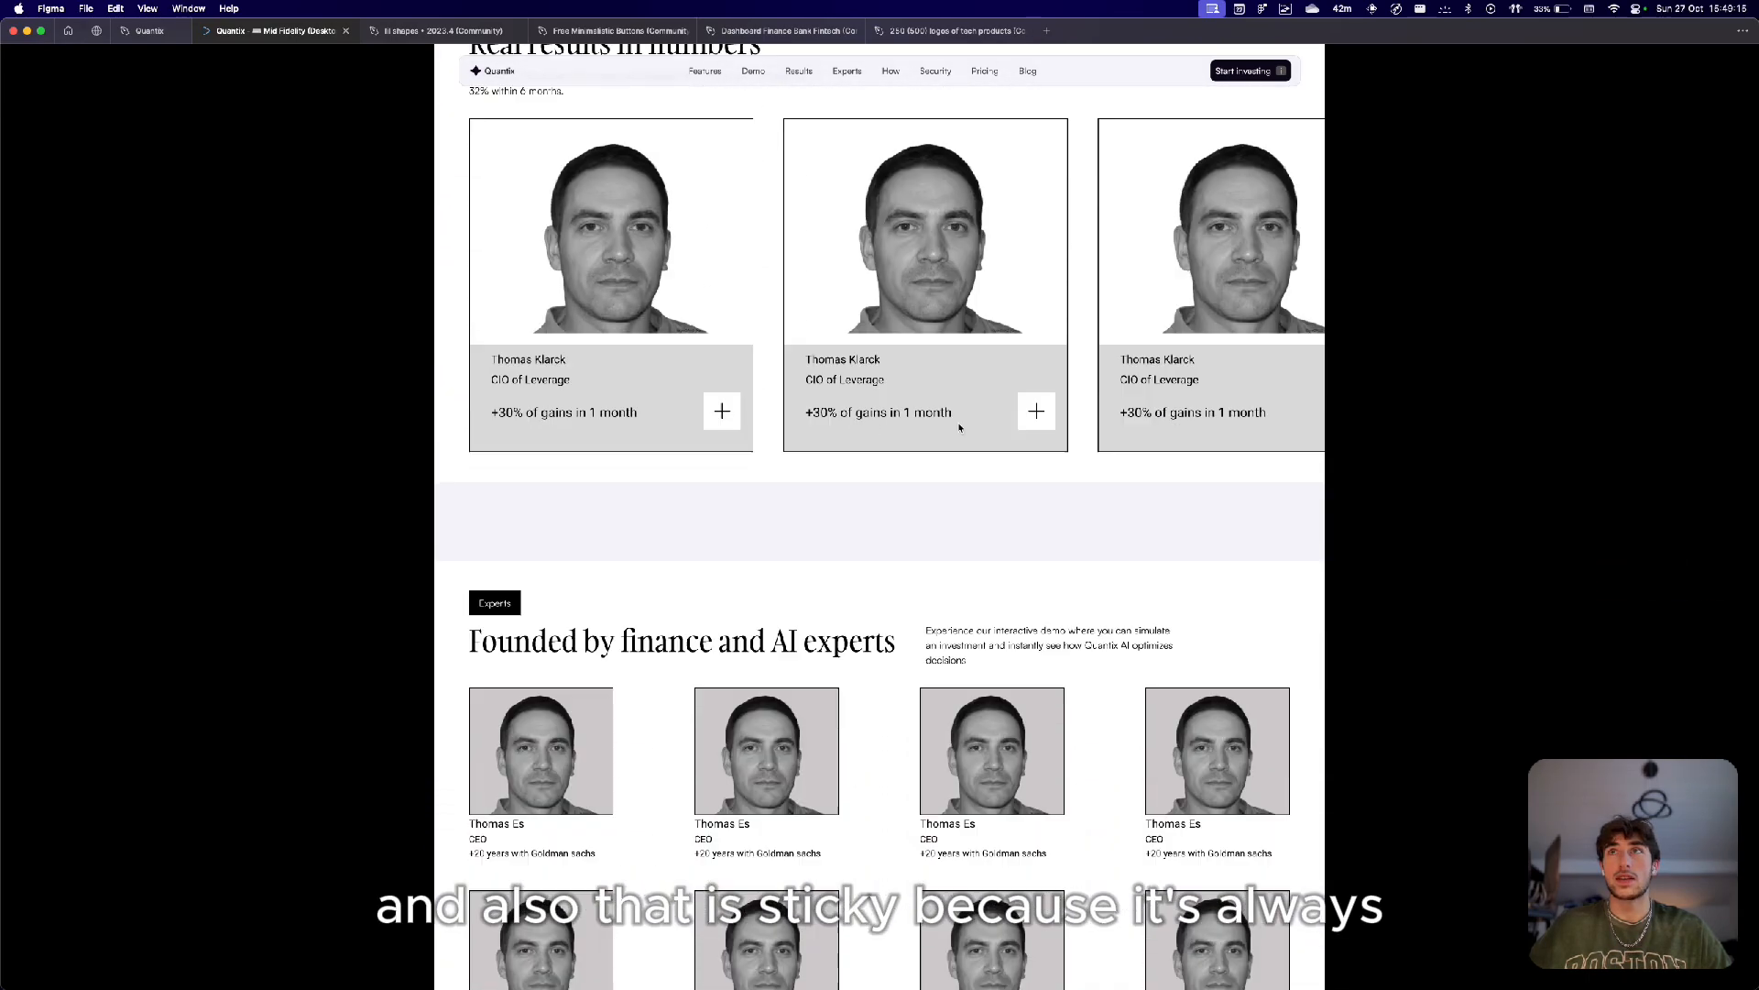
pyautogui.scroll(-4, 959, 428)
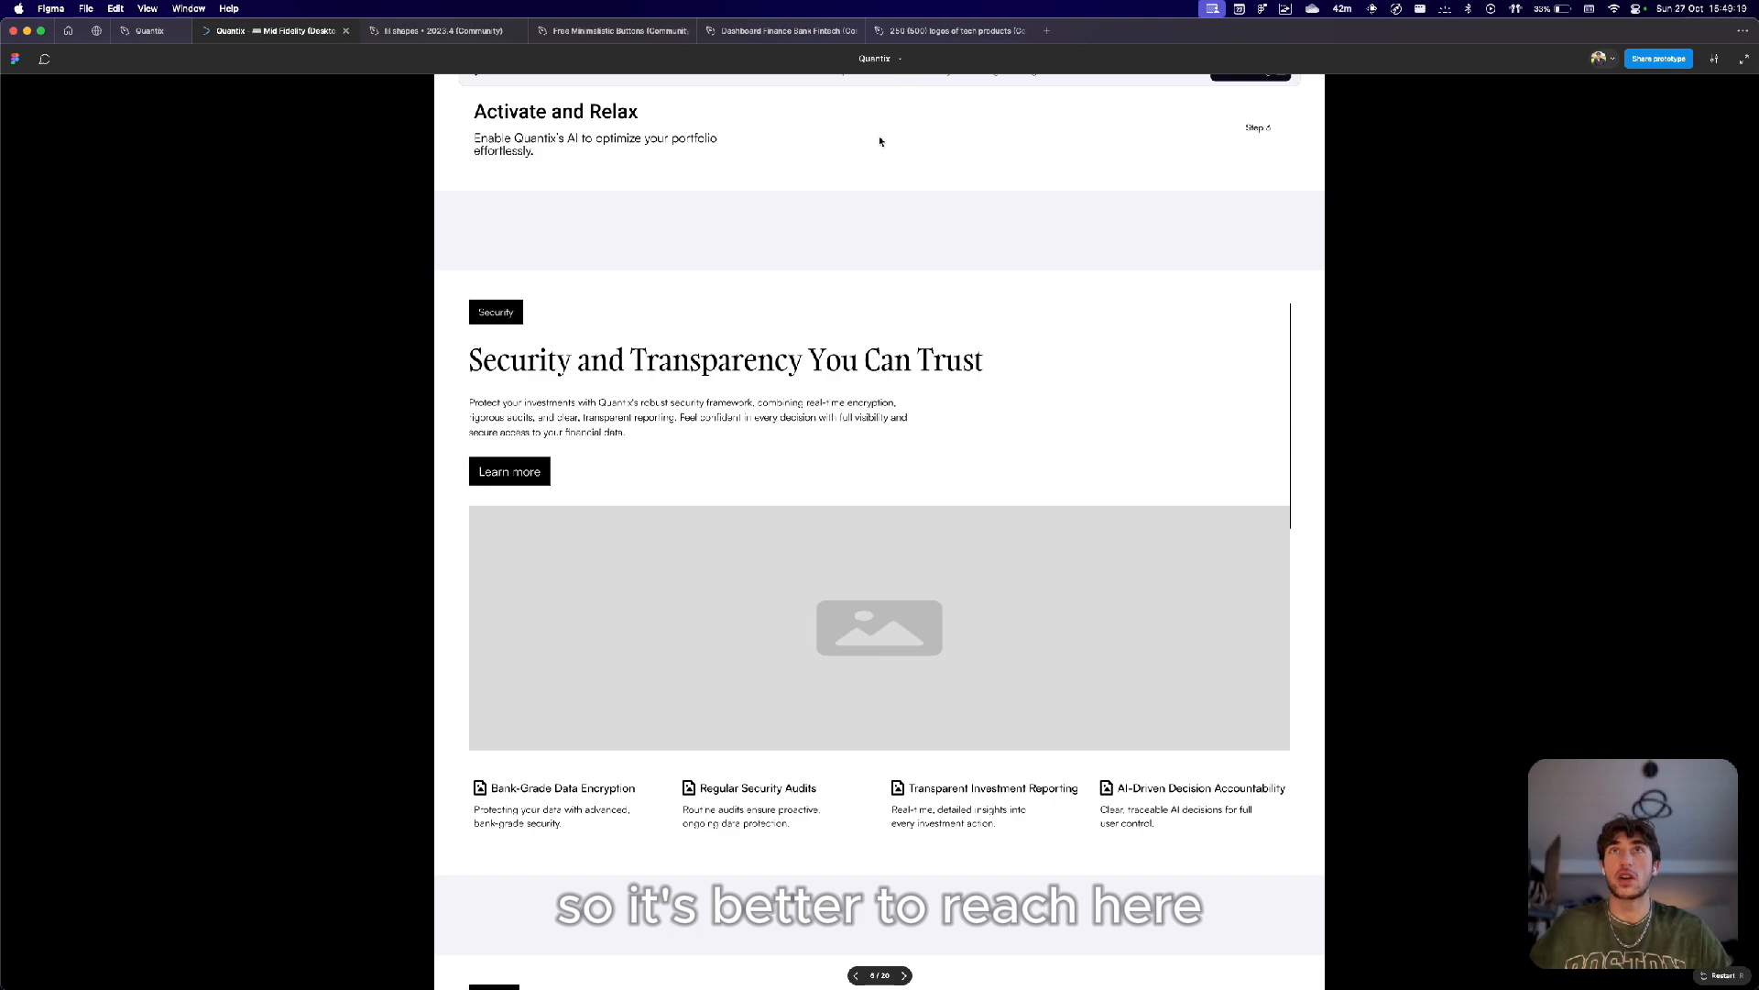
# Scroll through the prototype's pricing, featured publications, call-to-action and footer sections.
pyautogui.scroll(-5, 880, 141)
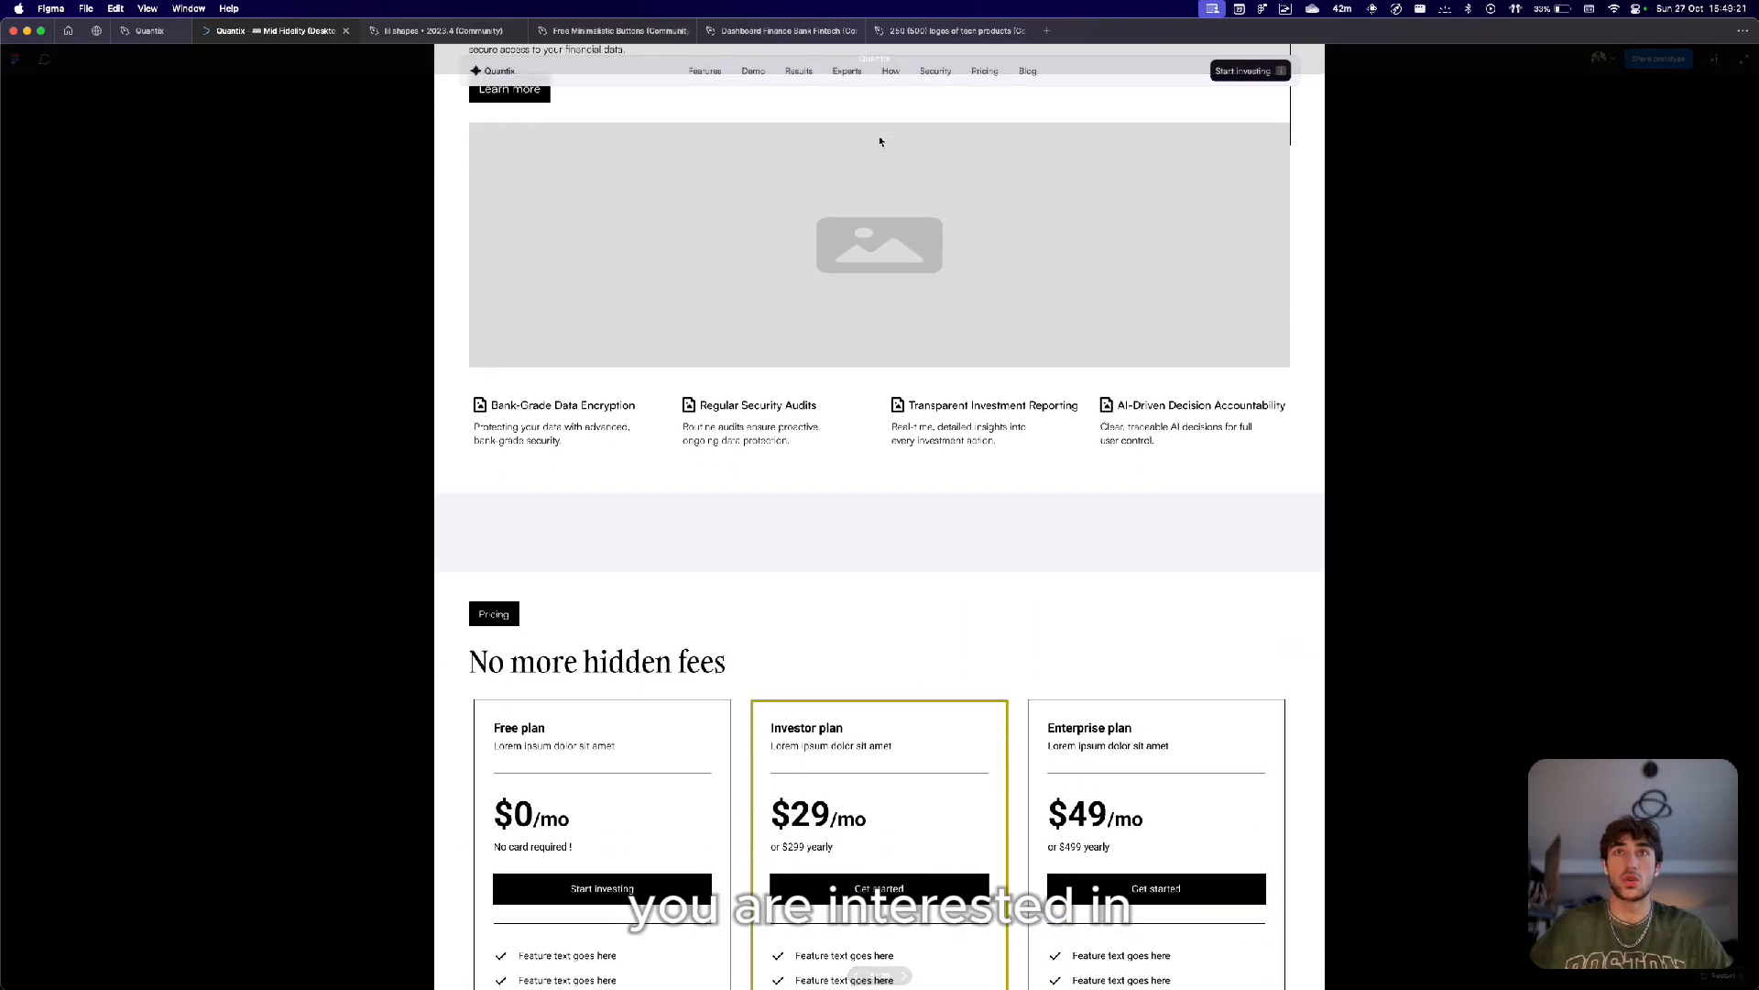
pyautogui.scroll(-15, 879, 141)
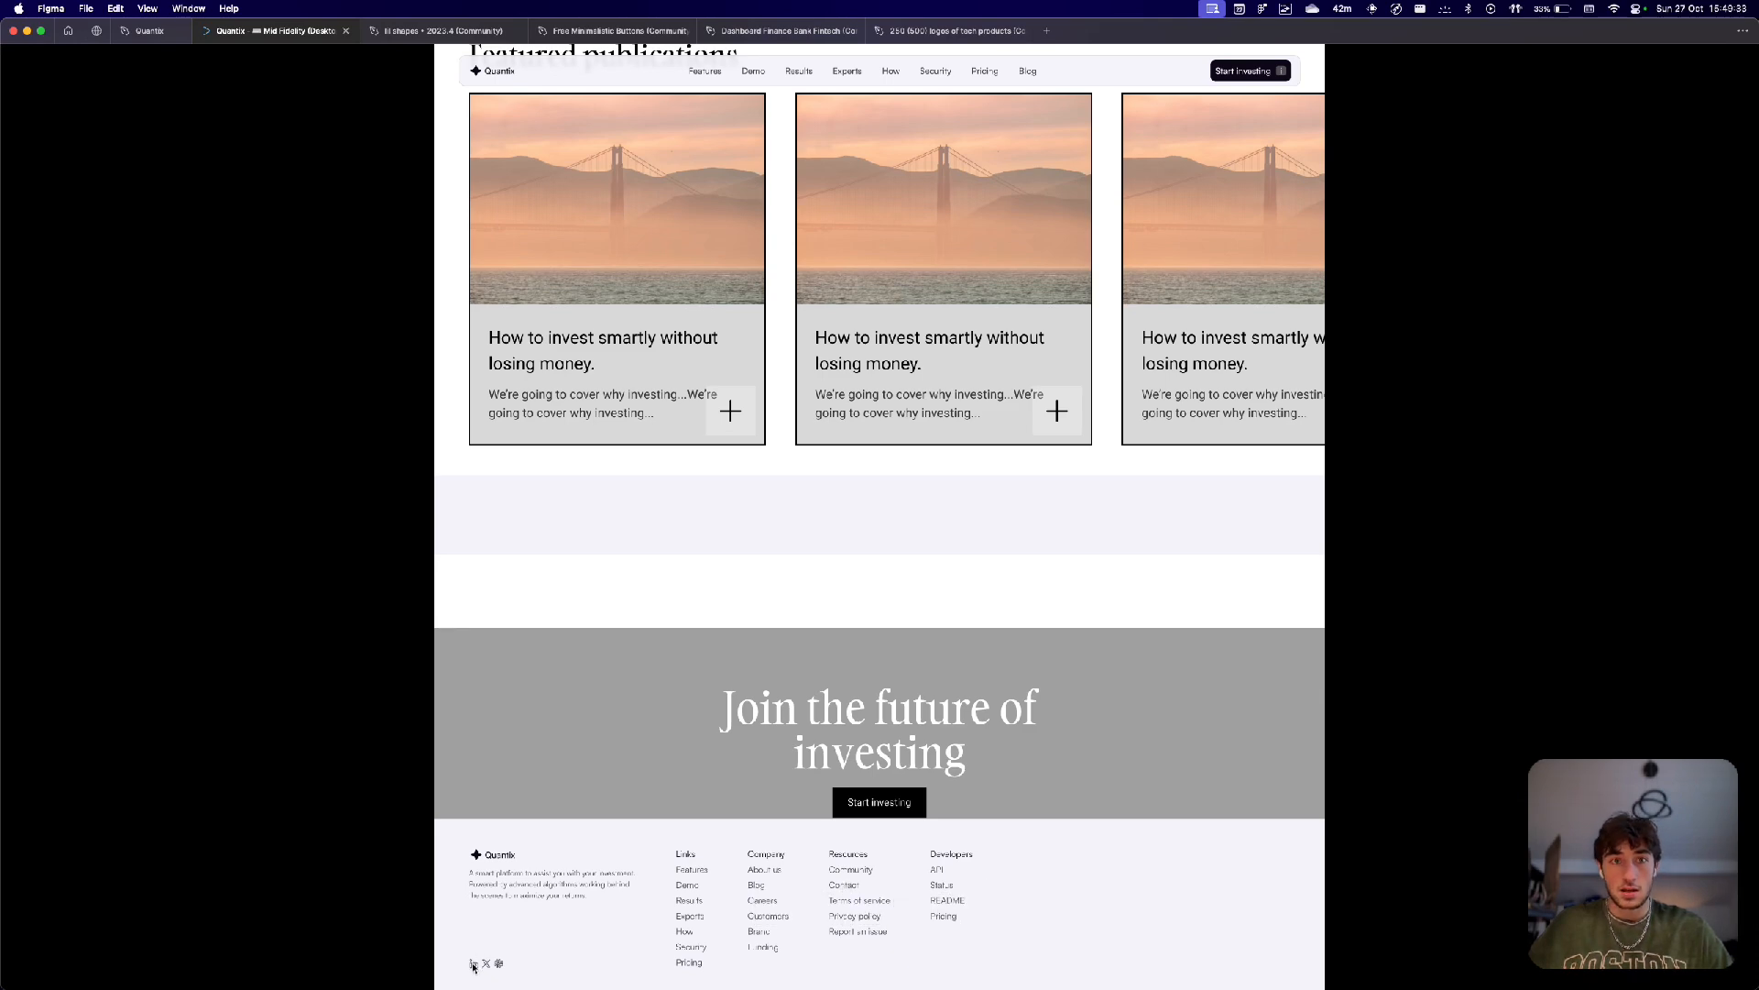
pyautogui.scroll(10, 568, 825)
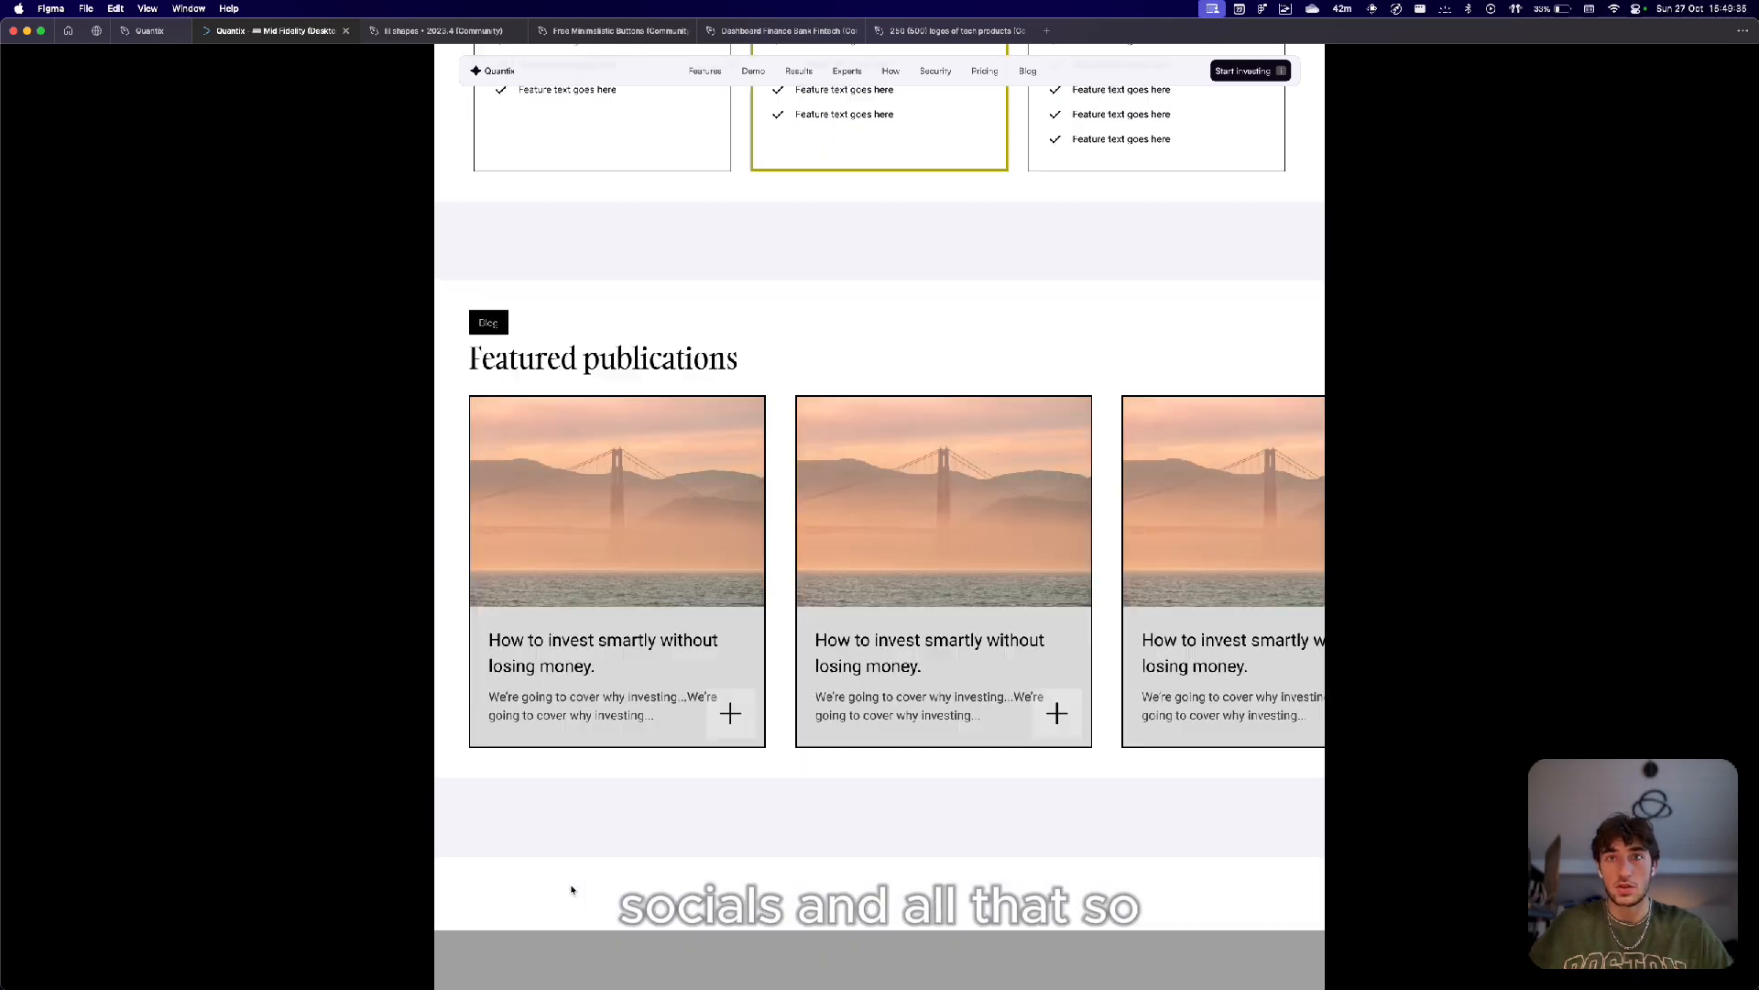
# Return to the Quantix design file and survey the Mid Fidelity page's frames on the canvas.
pyautogui.click(137, 33)
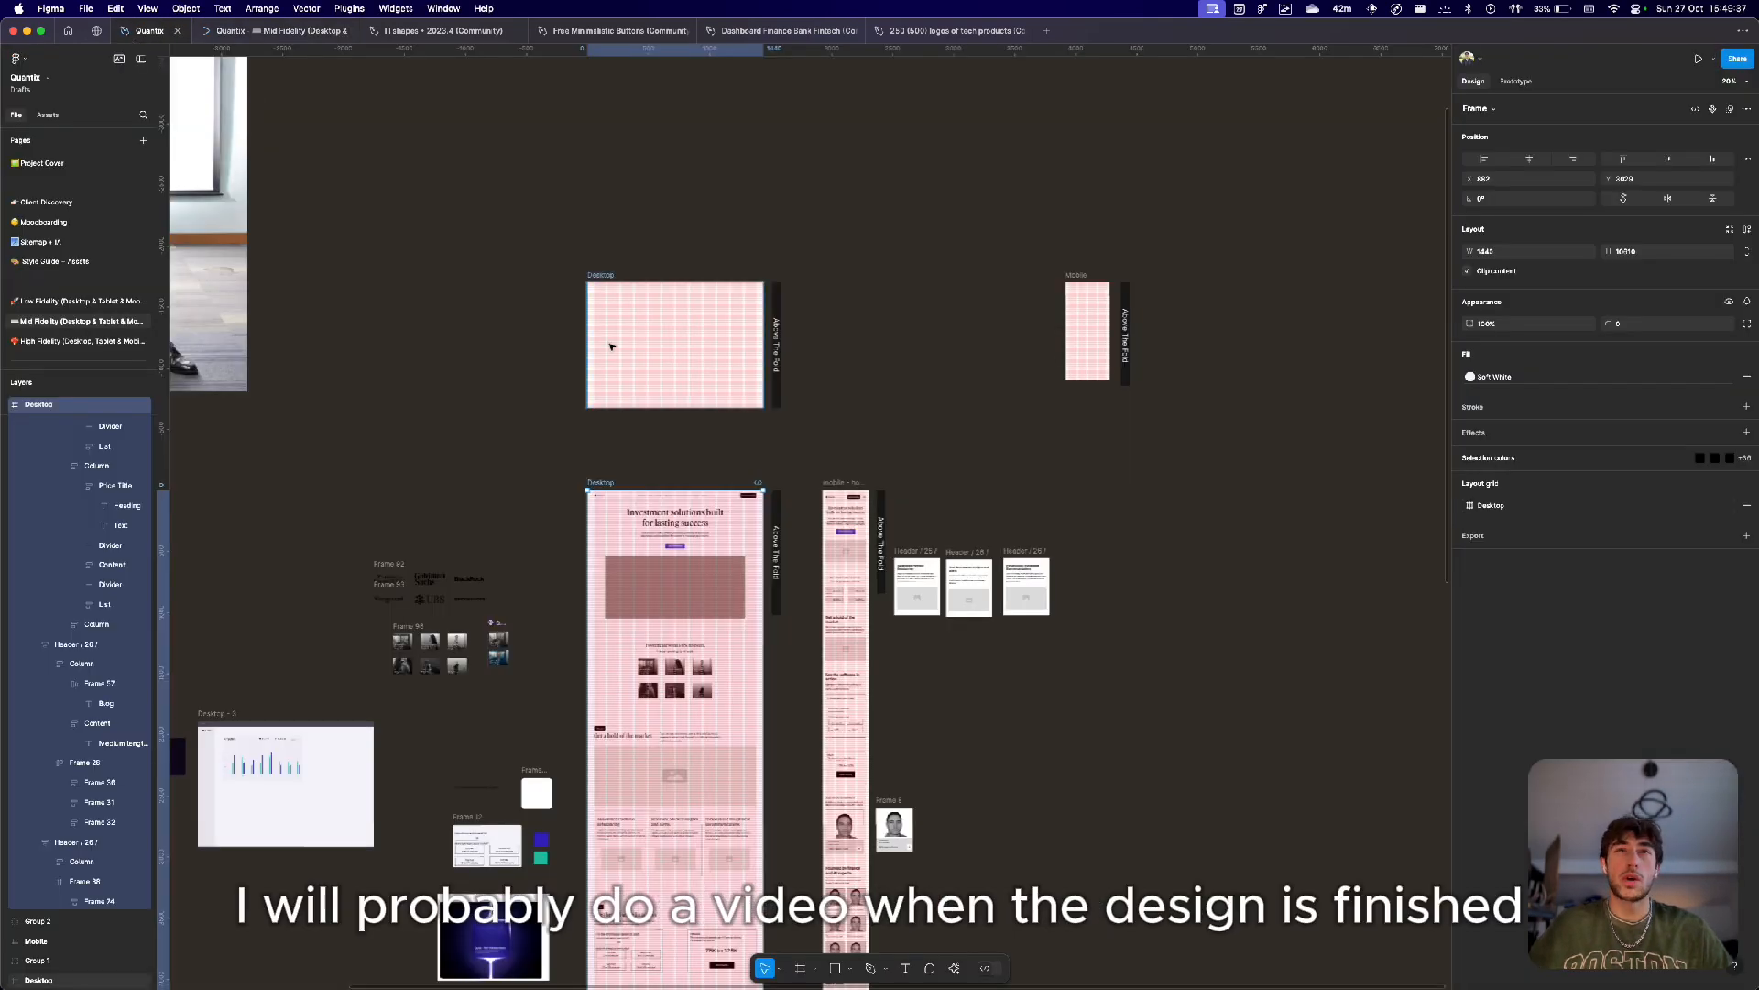
pyautogui.scroll(-8, 610, 347)
pyautogui.scroll(-5, 613, 347)
pyautogui.scroll(-1, 612, 347)
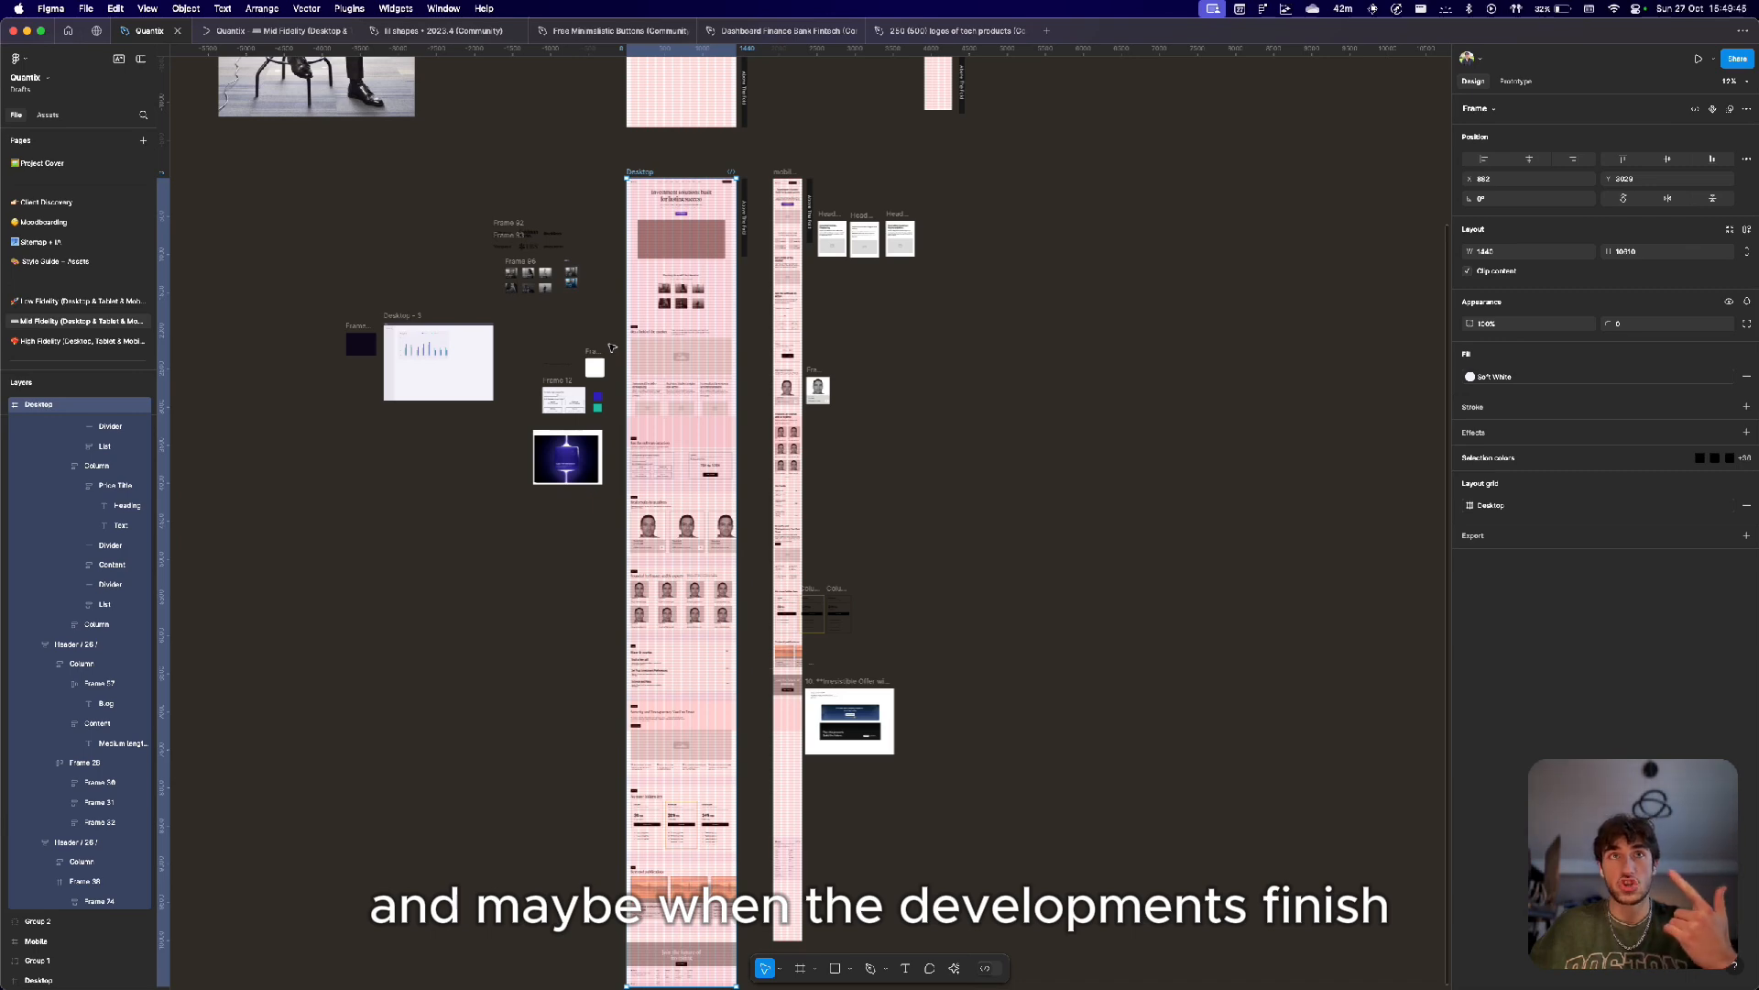
pyautogui.scroll(2, 612, 347)
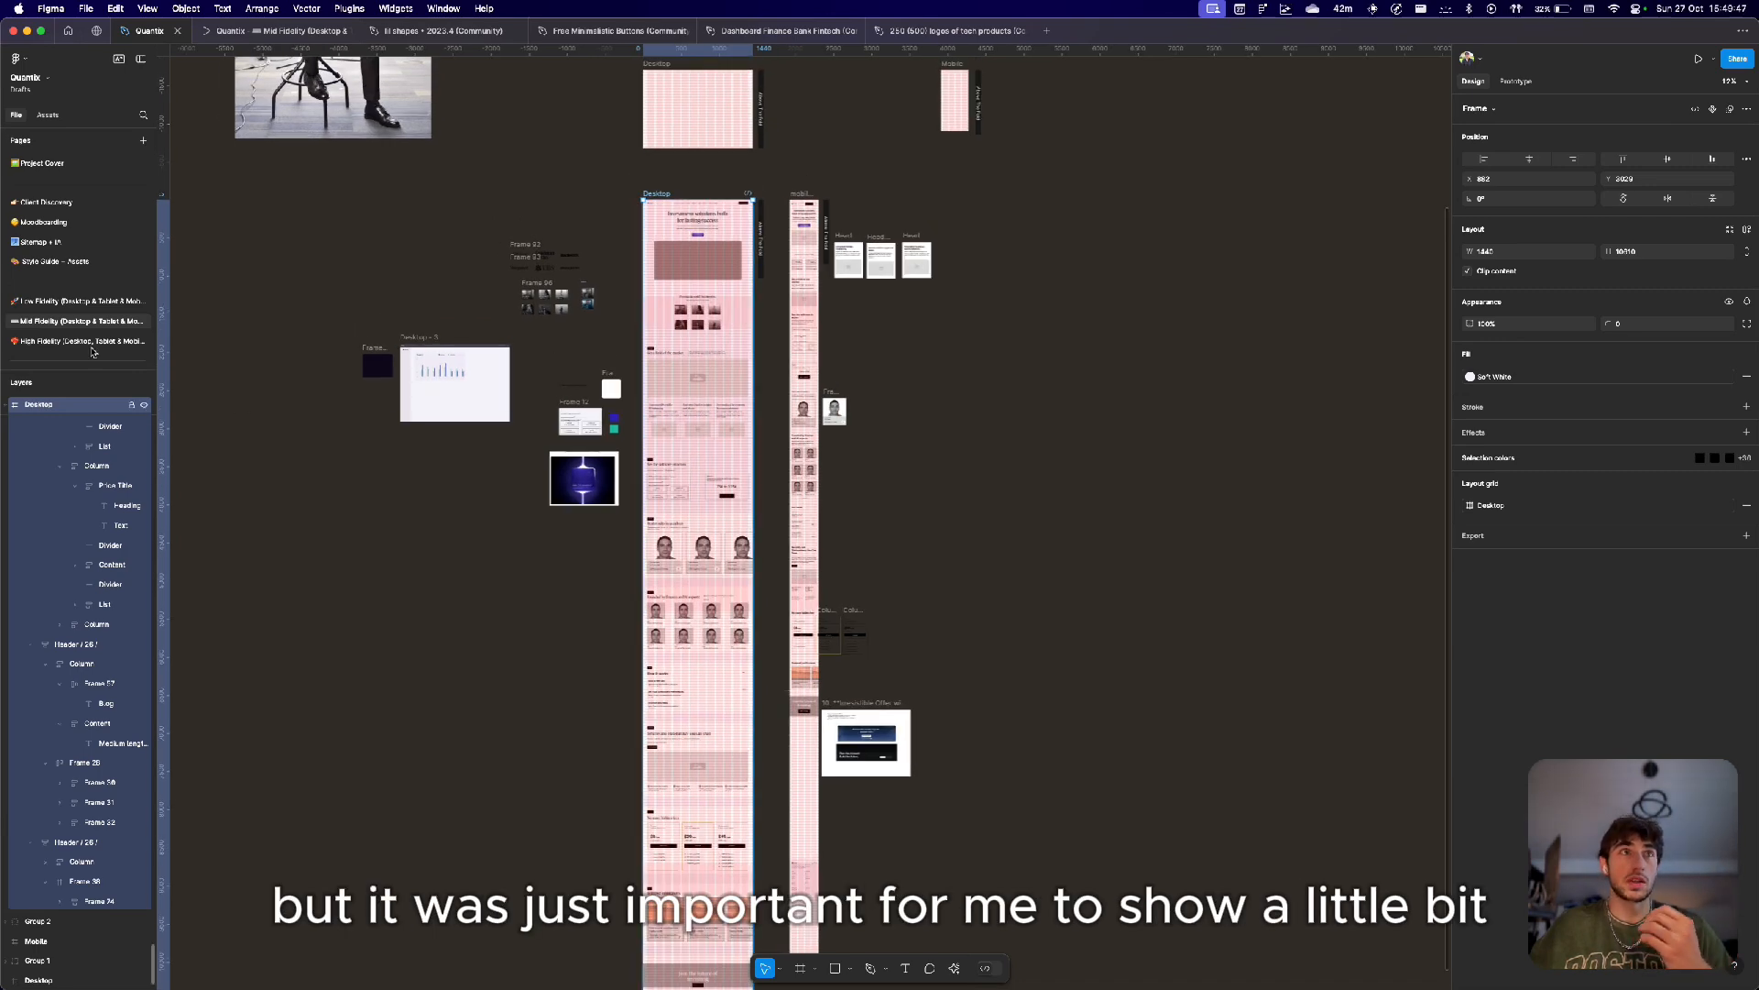
# Open the Client Discovery page and view its discovery notes.
pyautogui.click(120, 203)
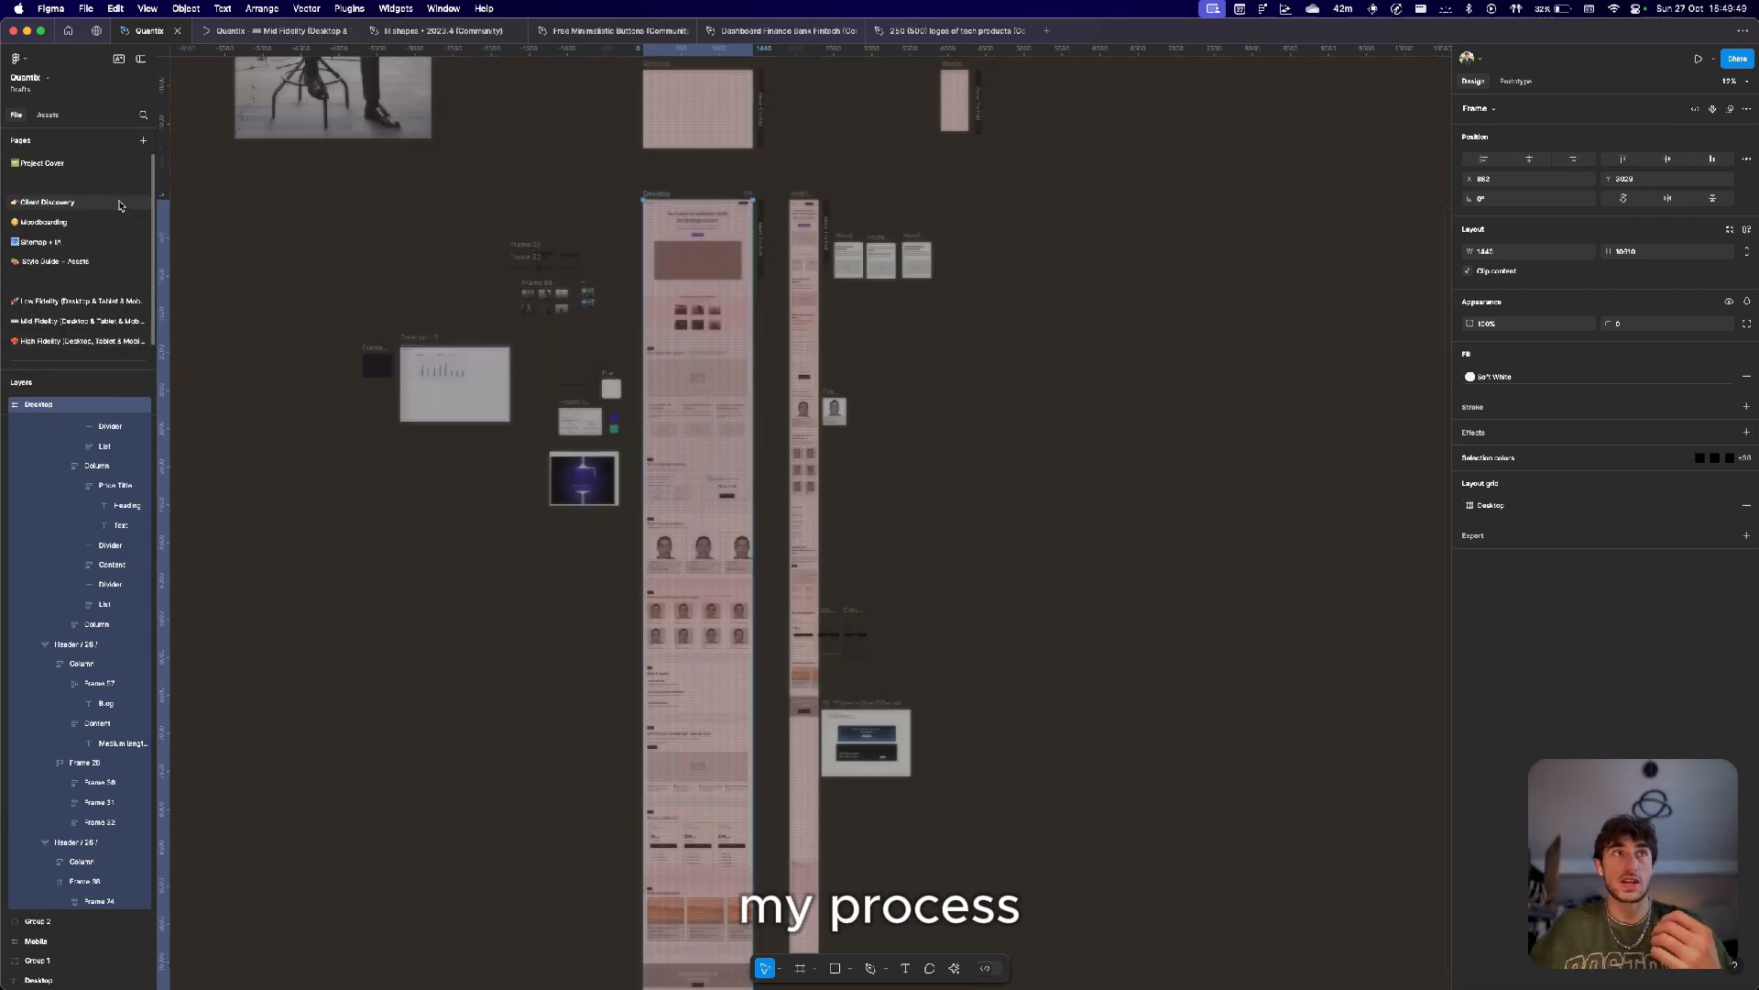
pyautogui.scroll(-2, 455, 312)
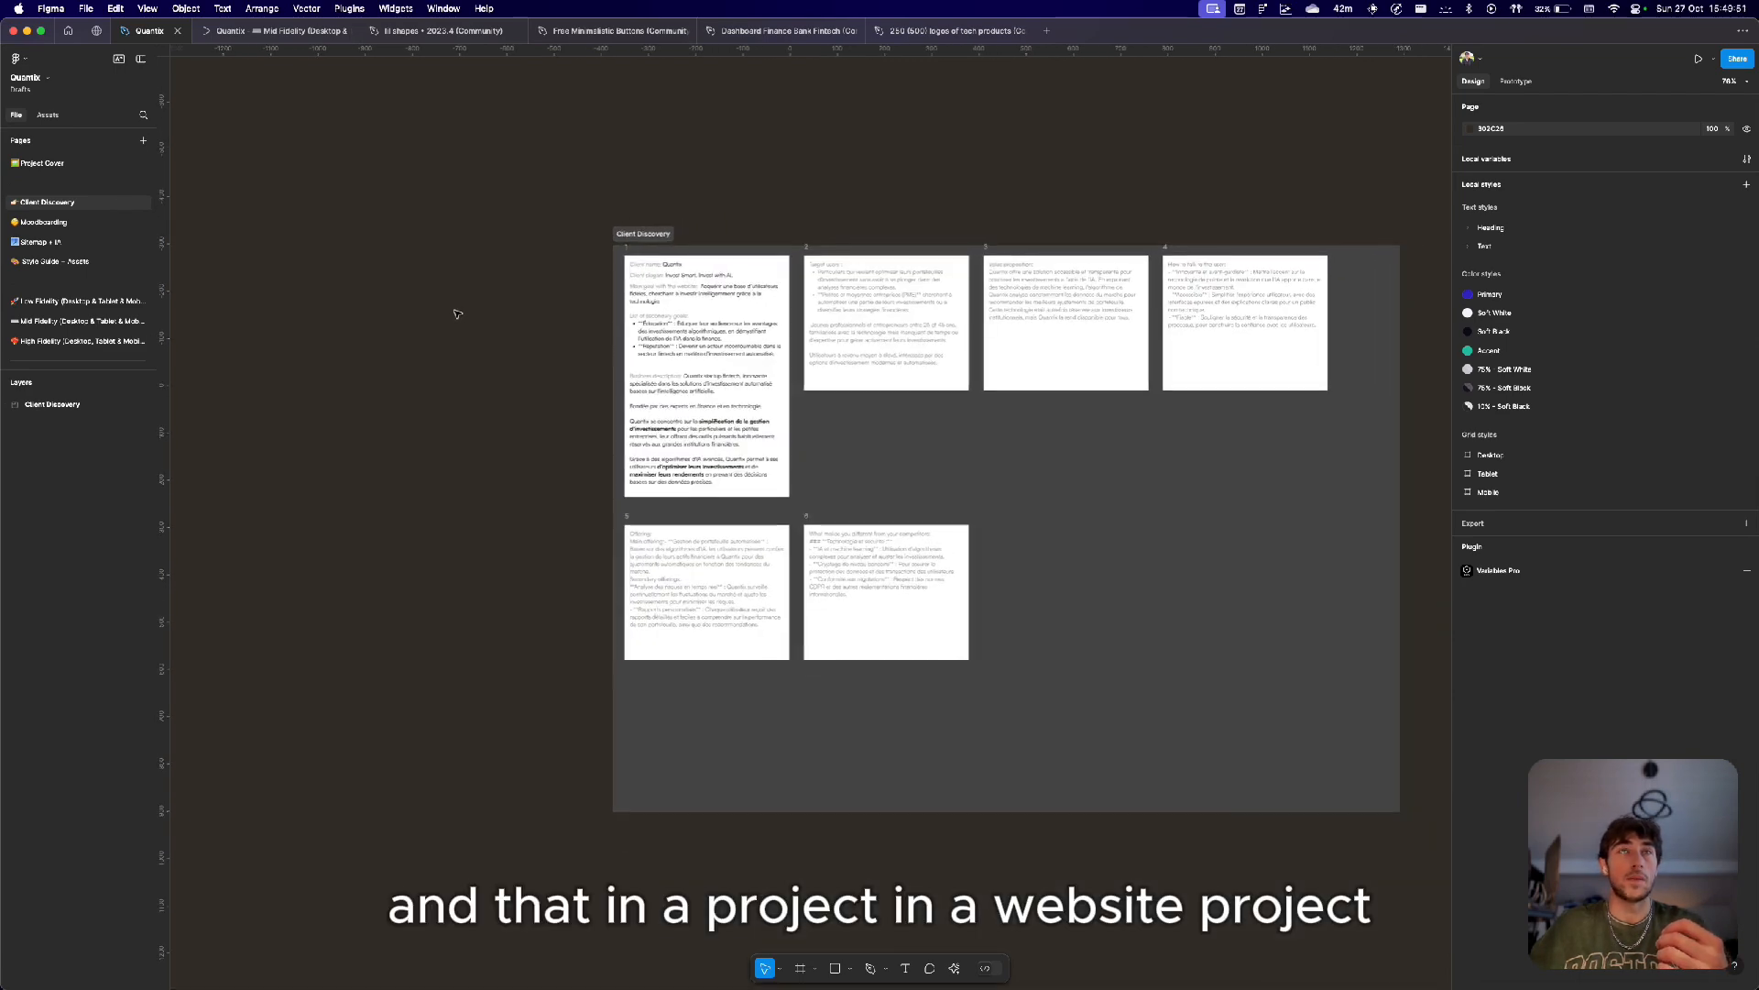
pyautogui.scroll(-3, 456, 312)
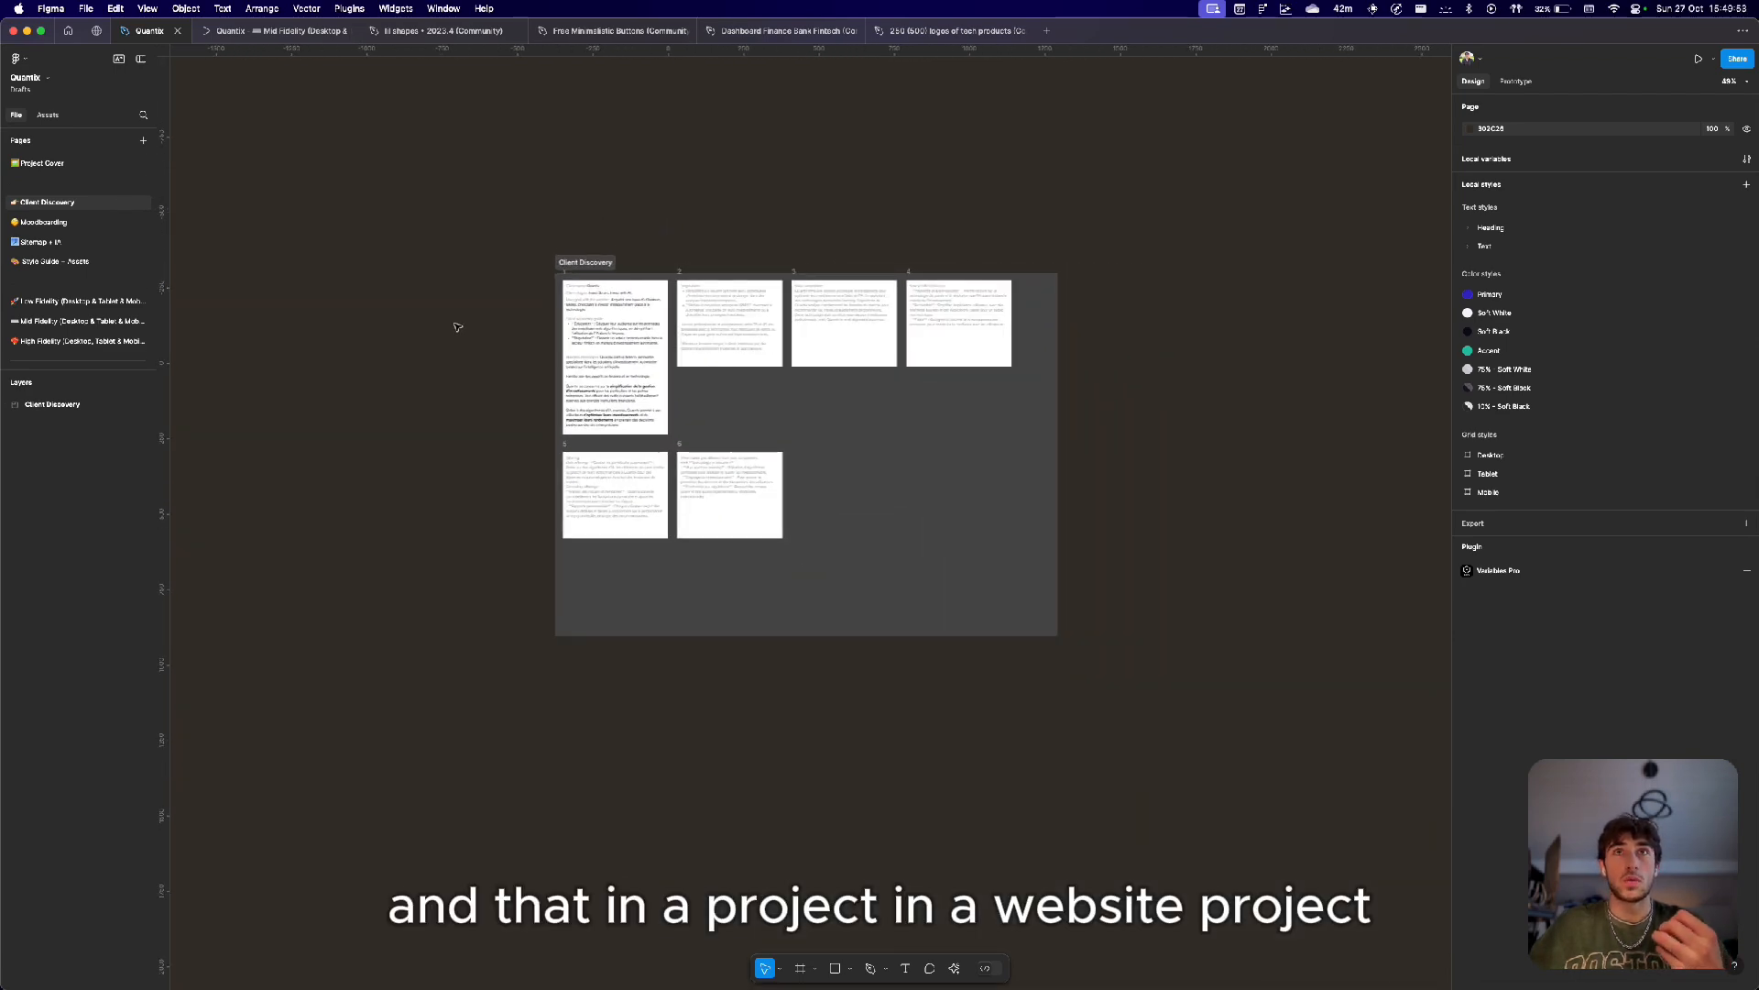
# Open the Style Guide + Assets page and review the typography style guide and components.
pyautogui.click(69, 261)
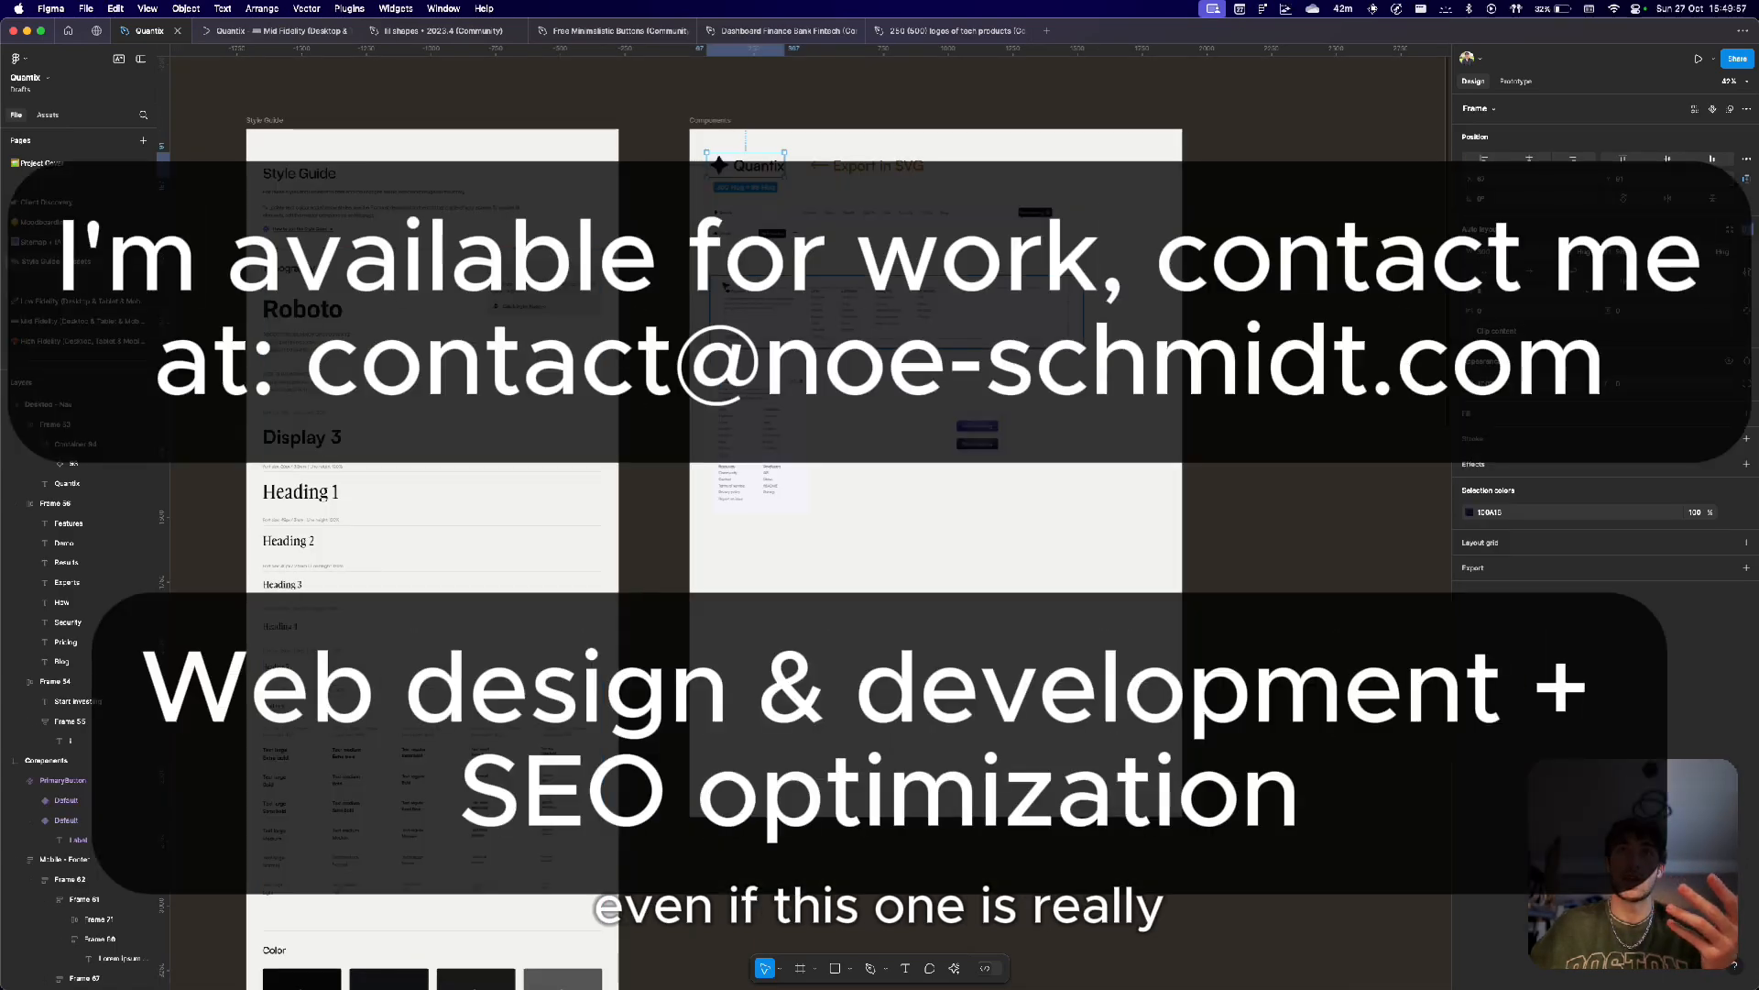
pyautogui.click(649, 344)
pyautogui.scroll(3, 716, 291)
pyautogui.hscroll(2, 717, 290)
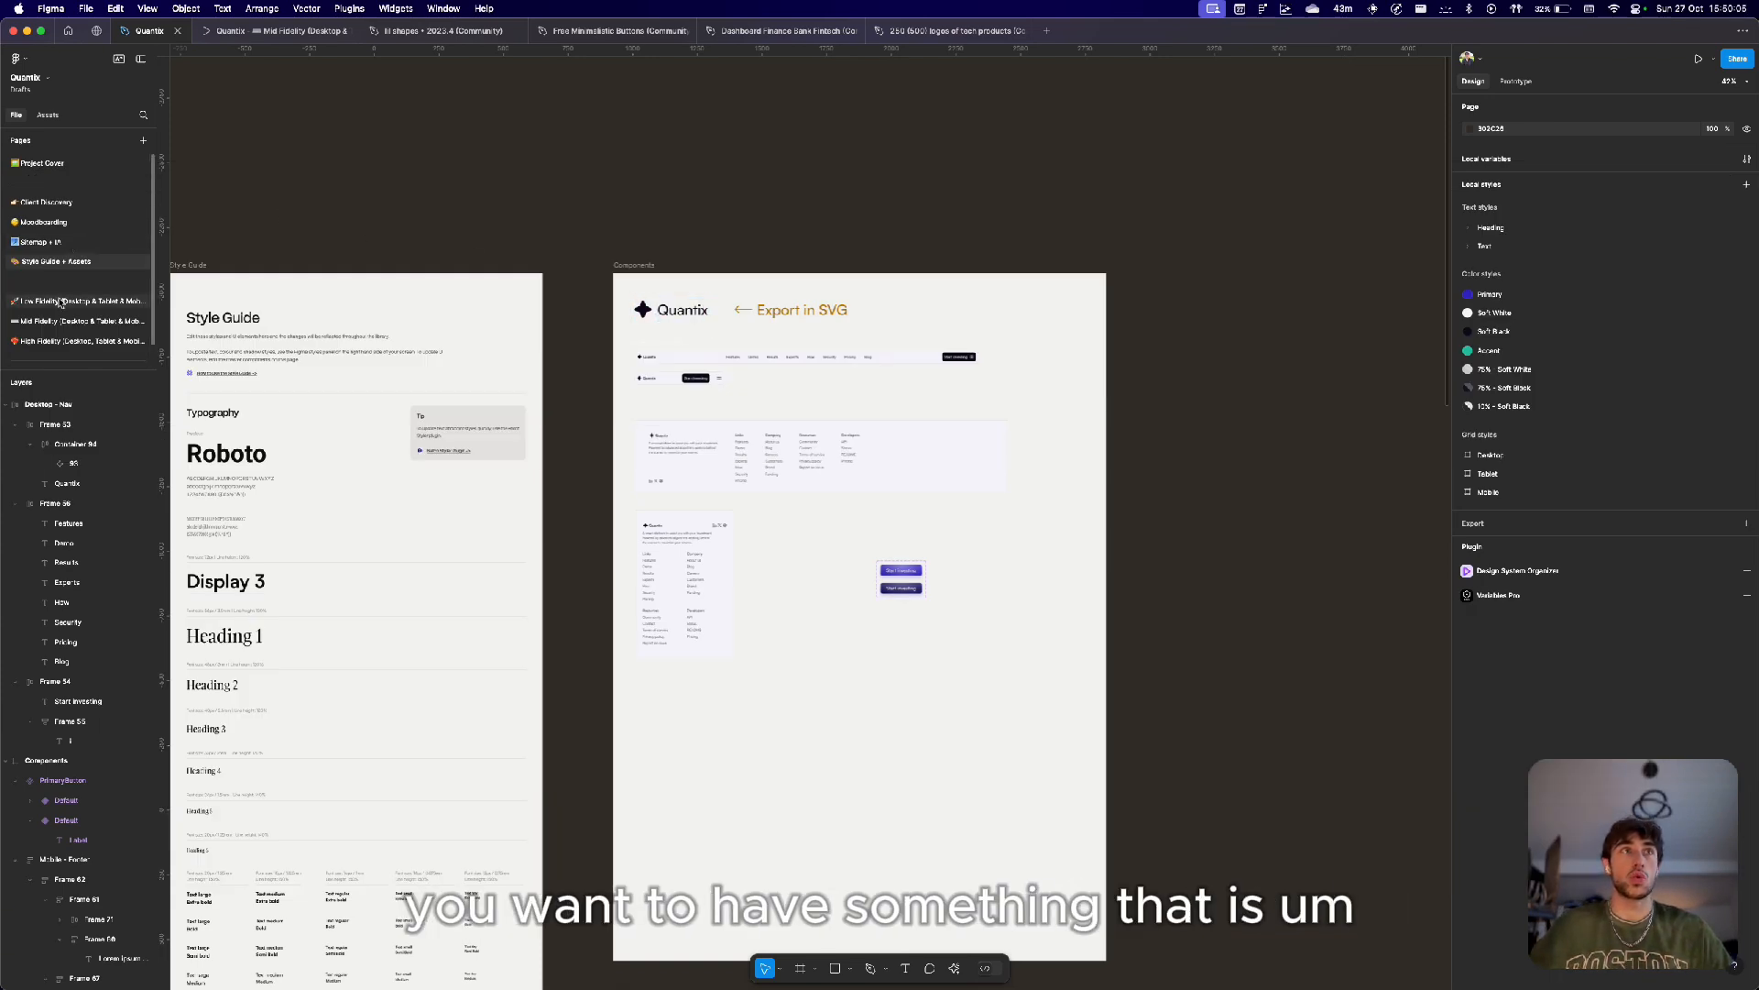
# Open the Mid Fidelity page and select the loose frames and images beside the desktop page.
pyautogui.click(78, 320)
pyautogui.scroll(-3, 538, 328)
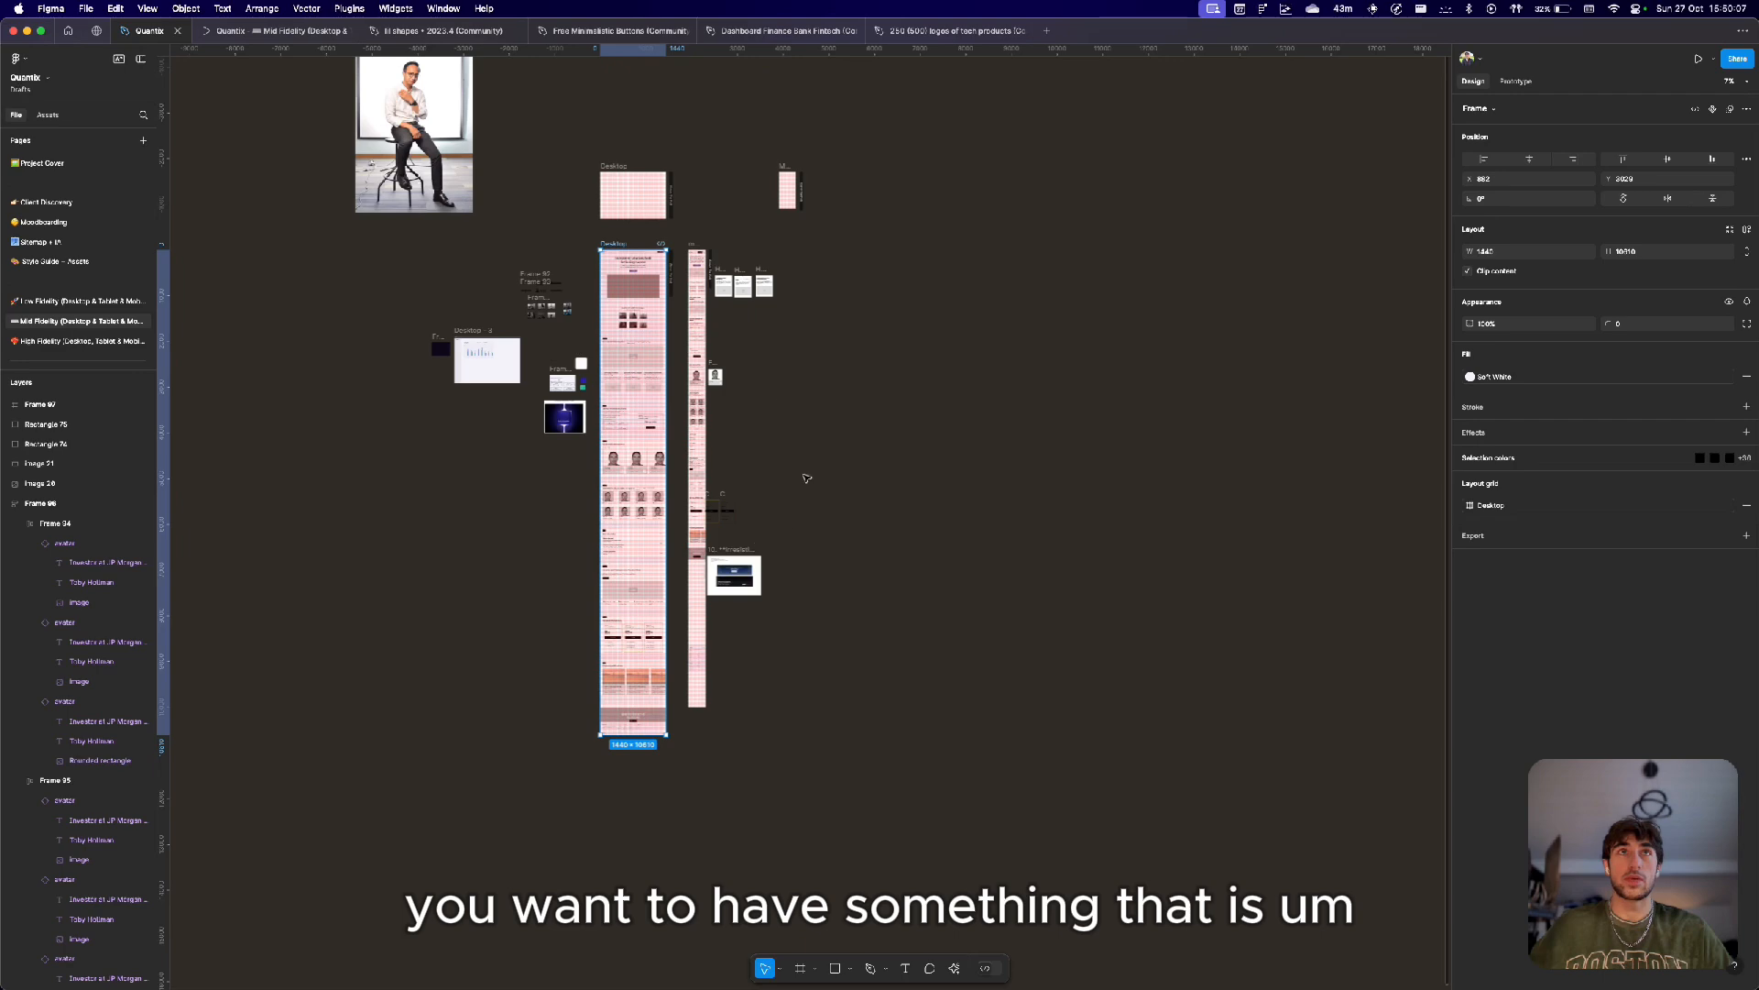
pyautogui.scroll(2, 492, 257)
pyautogui.scroll(4, 549, 266)
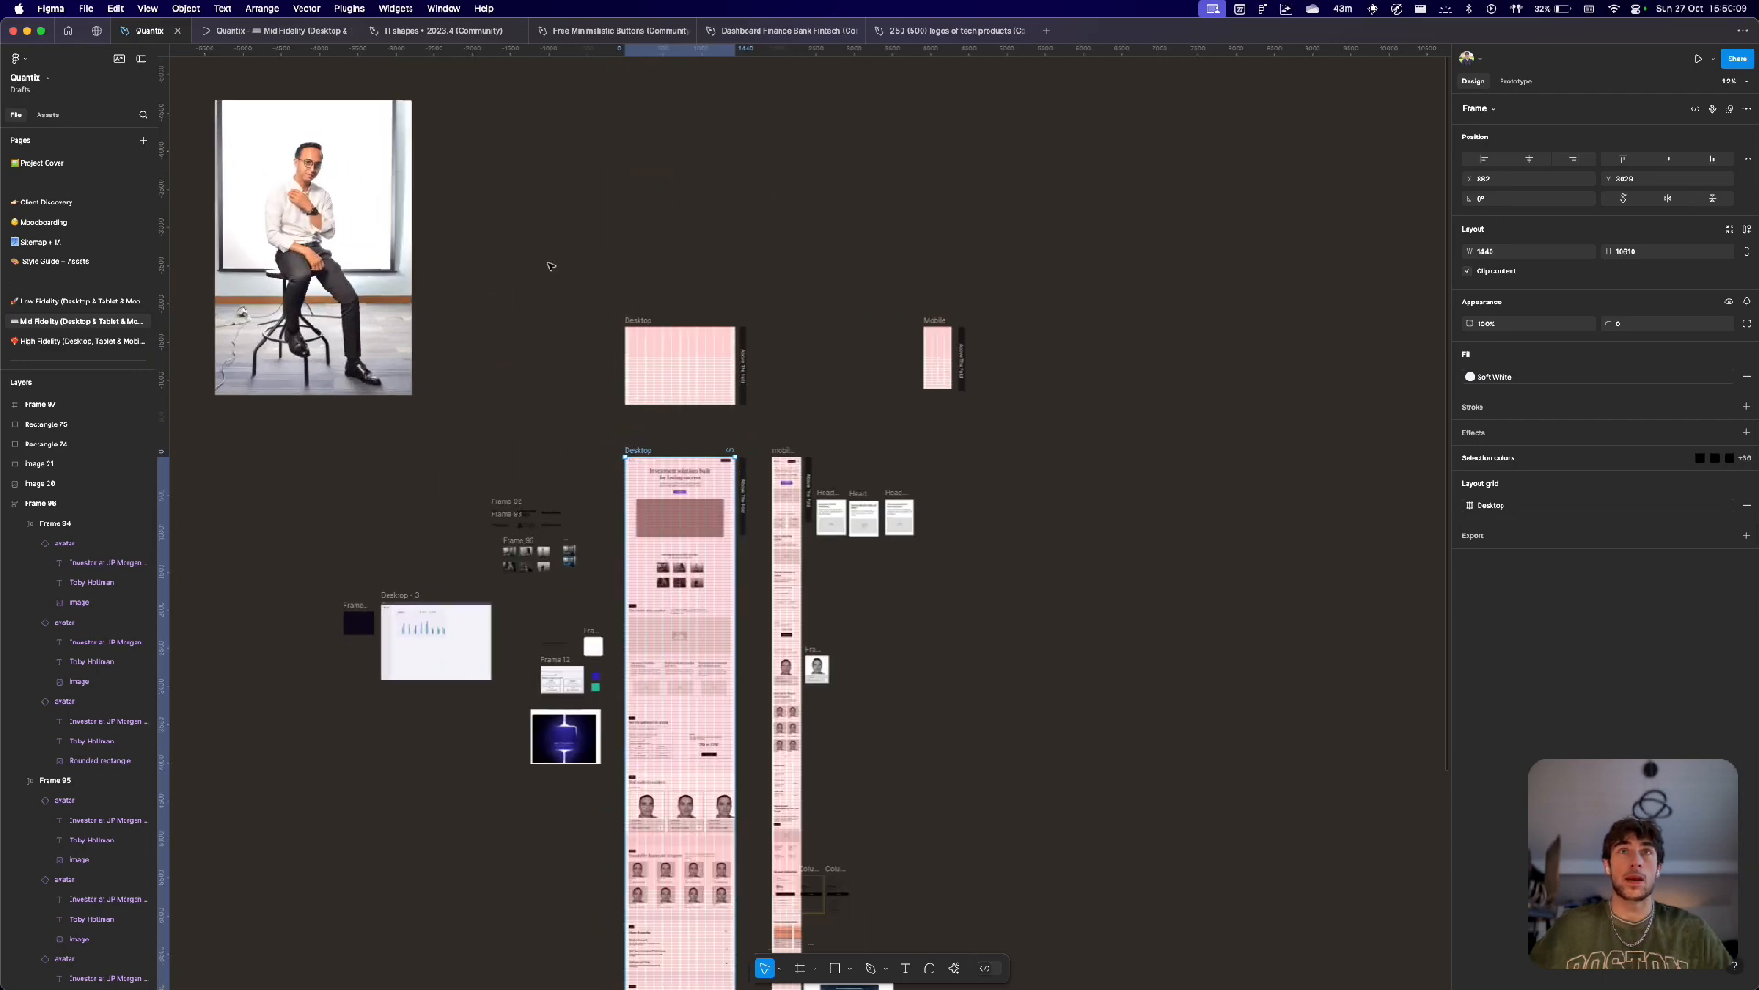
pyautogui.scroll(-3, 519, 417)
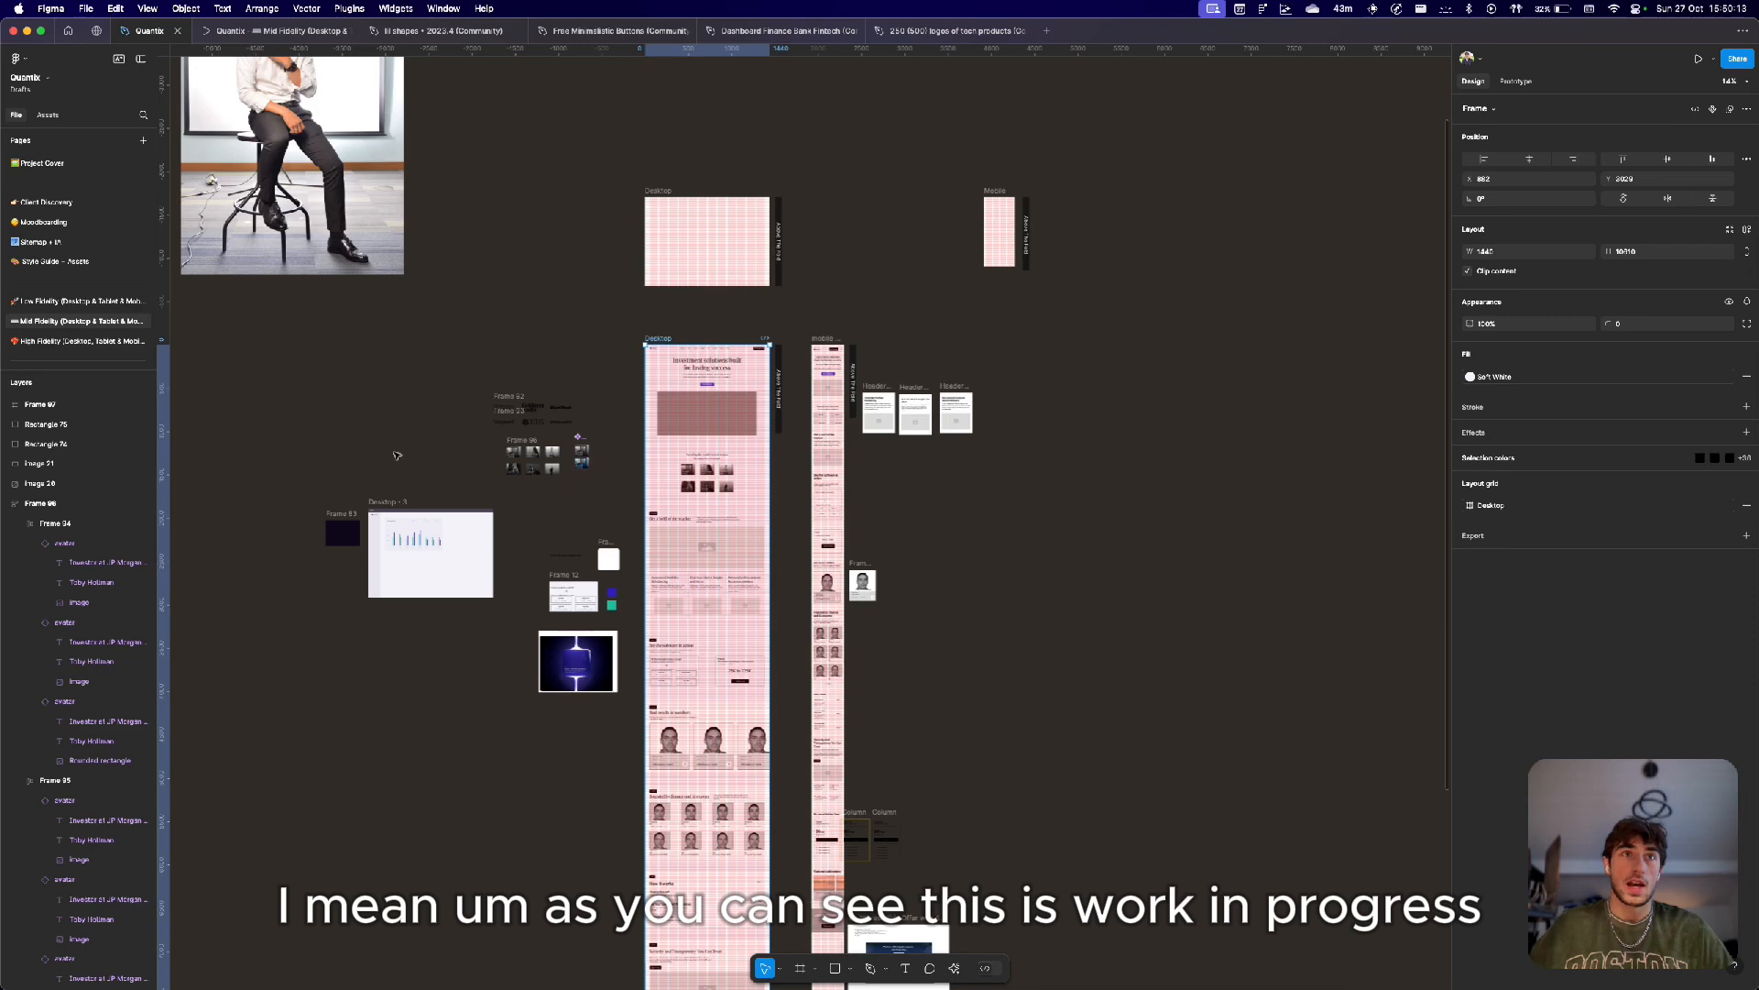
pyautogui.moveTo(322, 357); pyautogui.dragTo(635, 751)
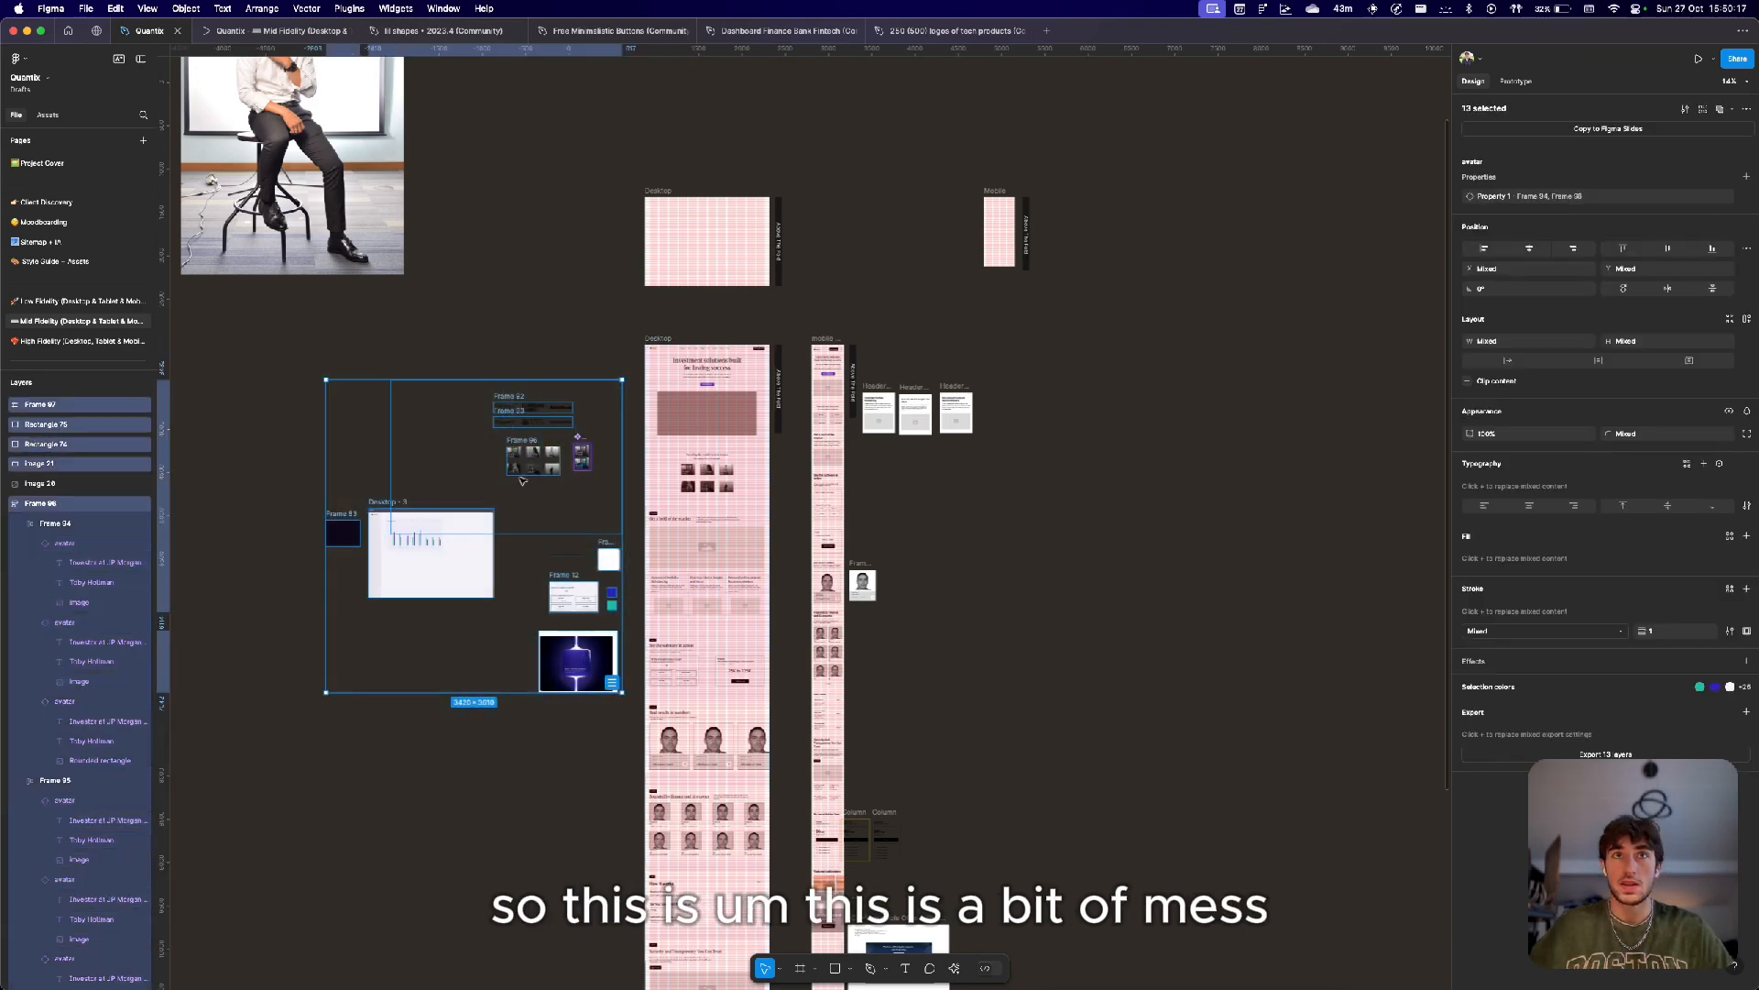
# Open the Low Fidelity page and review the desktop and mobile home page wireframes.
pyautogui.click(95, 301)
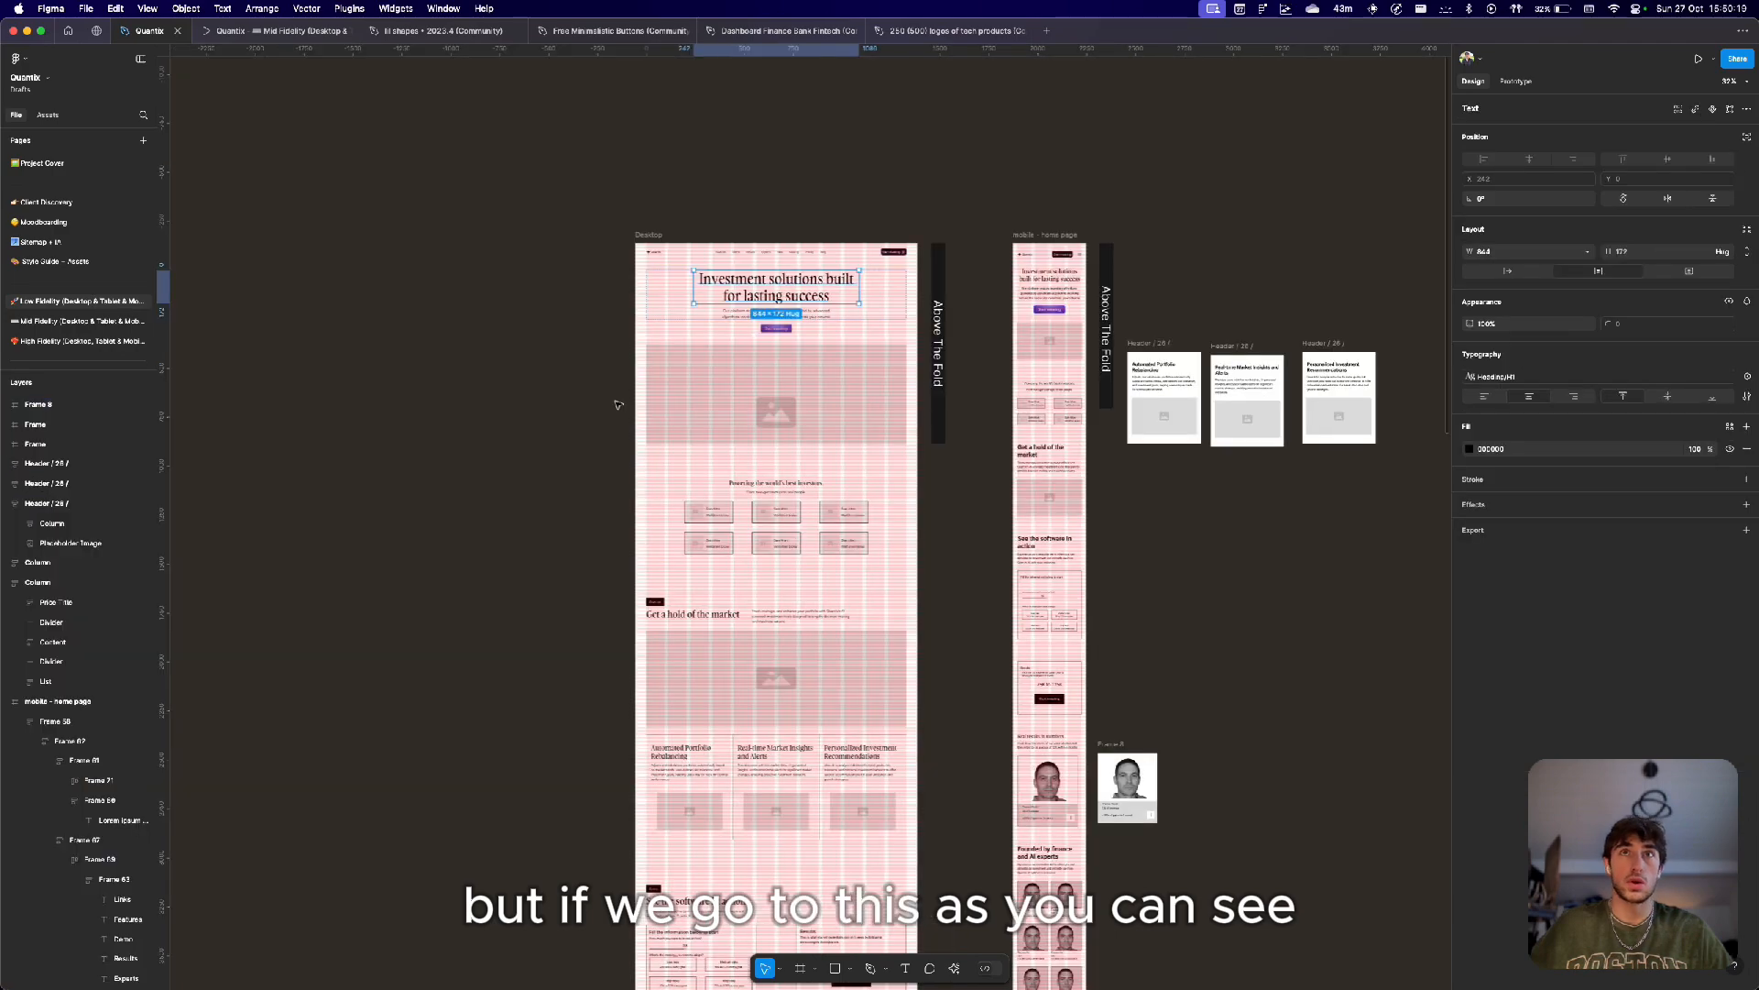
pyautogui.scroll(-10, 793, 495)
pyautogui.scroll(8, 793, 494)
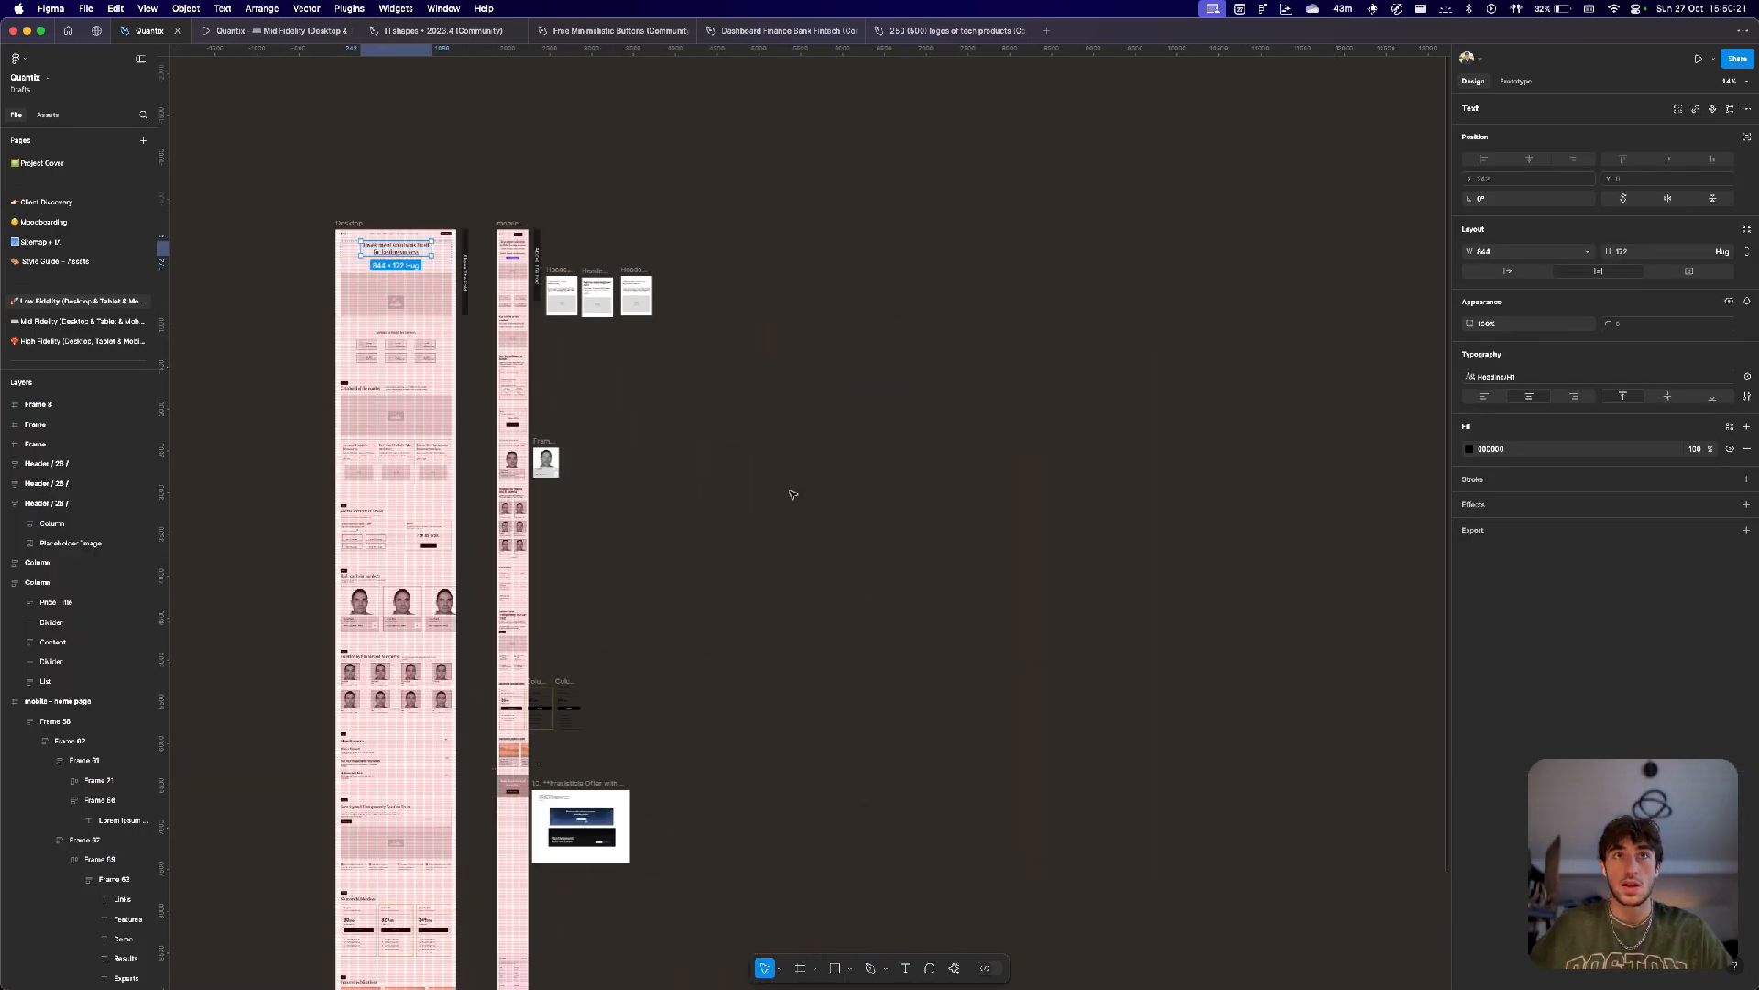
pyautogui.hscroll(-2, 793, 494)
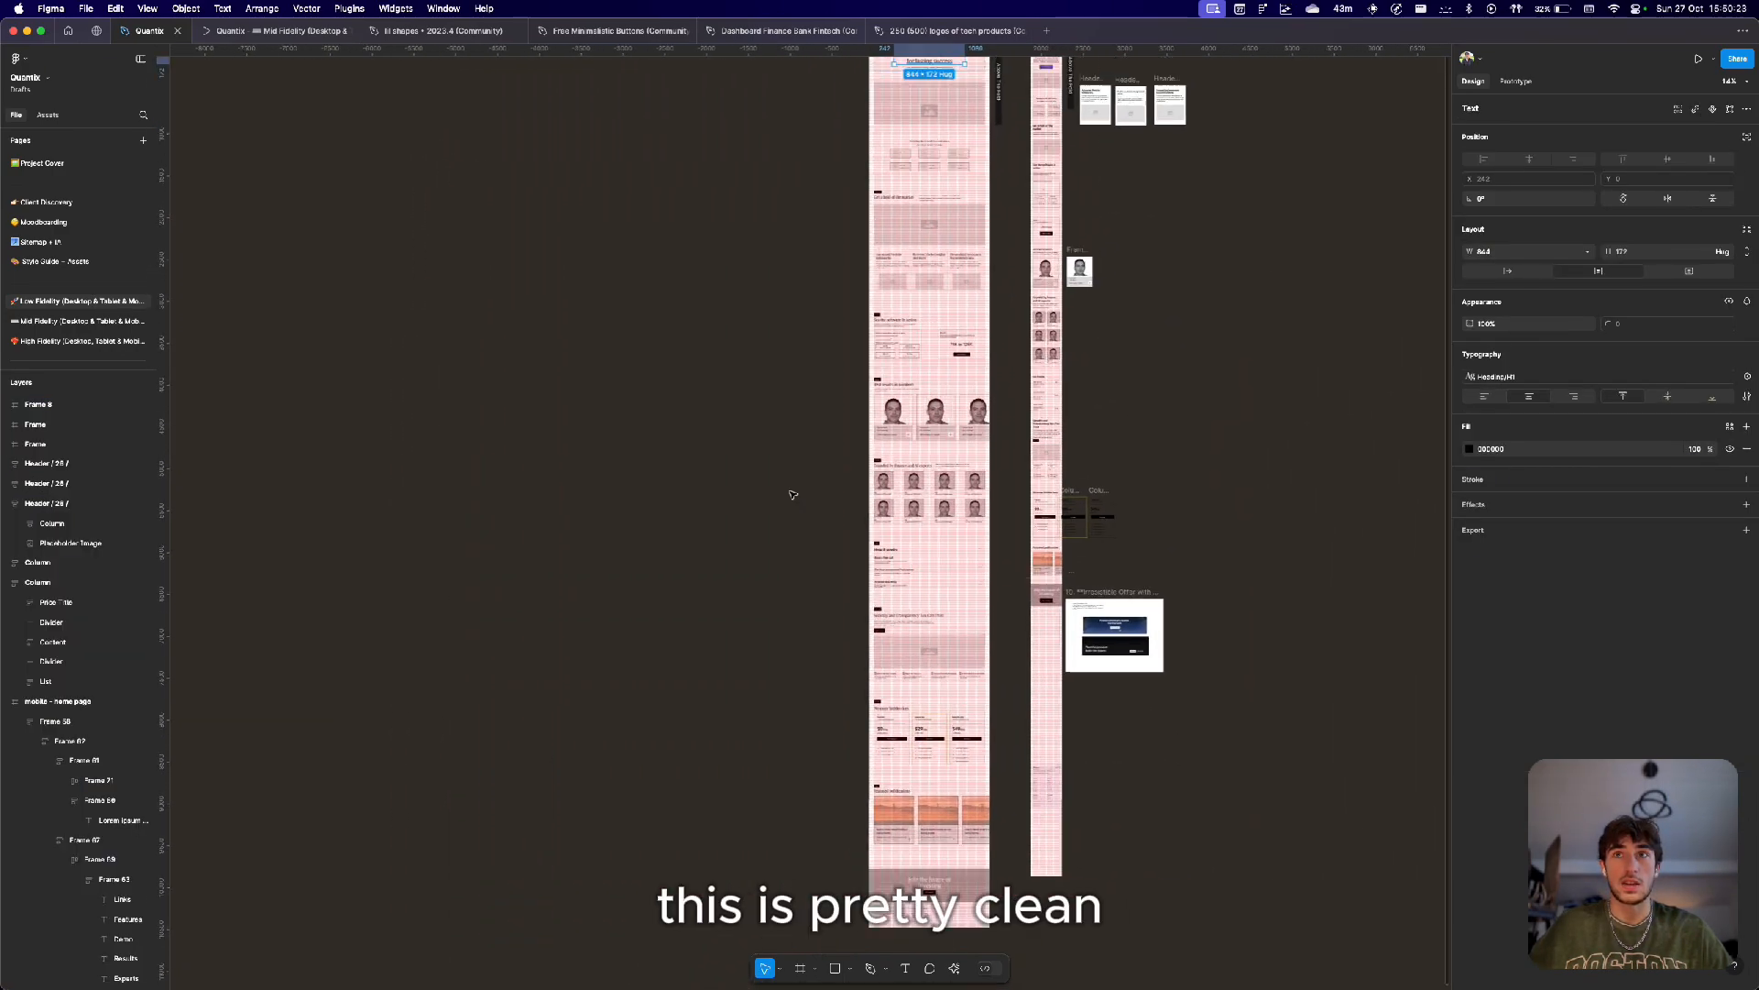
pyautogui.hscroll(4, 792, 495)
pyautogui.scroll(4, 793, 495)
pyautogui.scroll(2, 737, 392)
pyautogui.scroll(3, 738, 392)
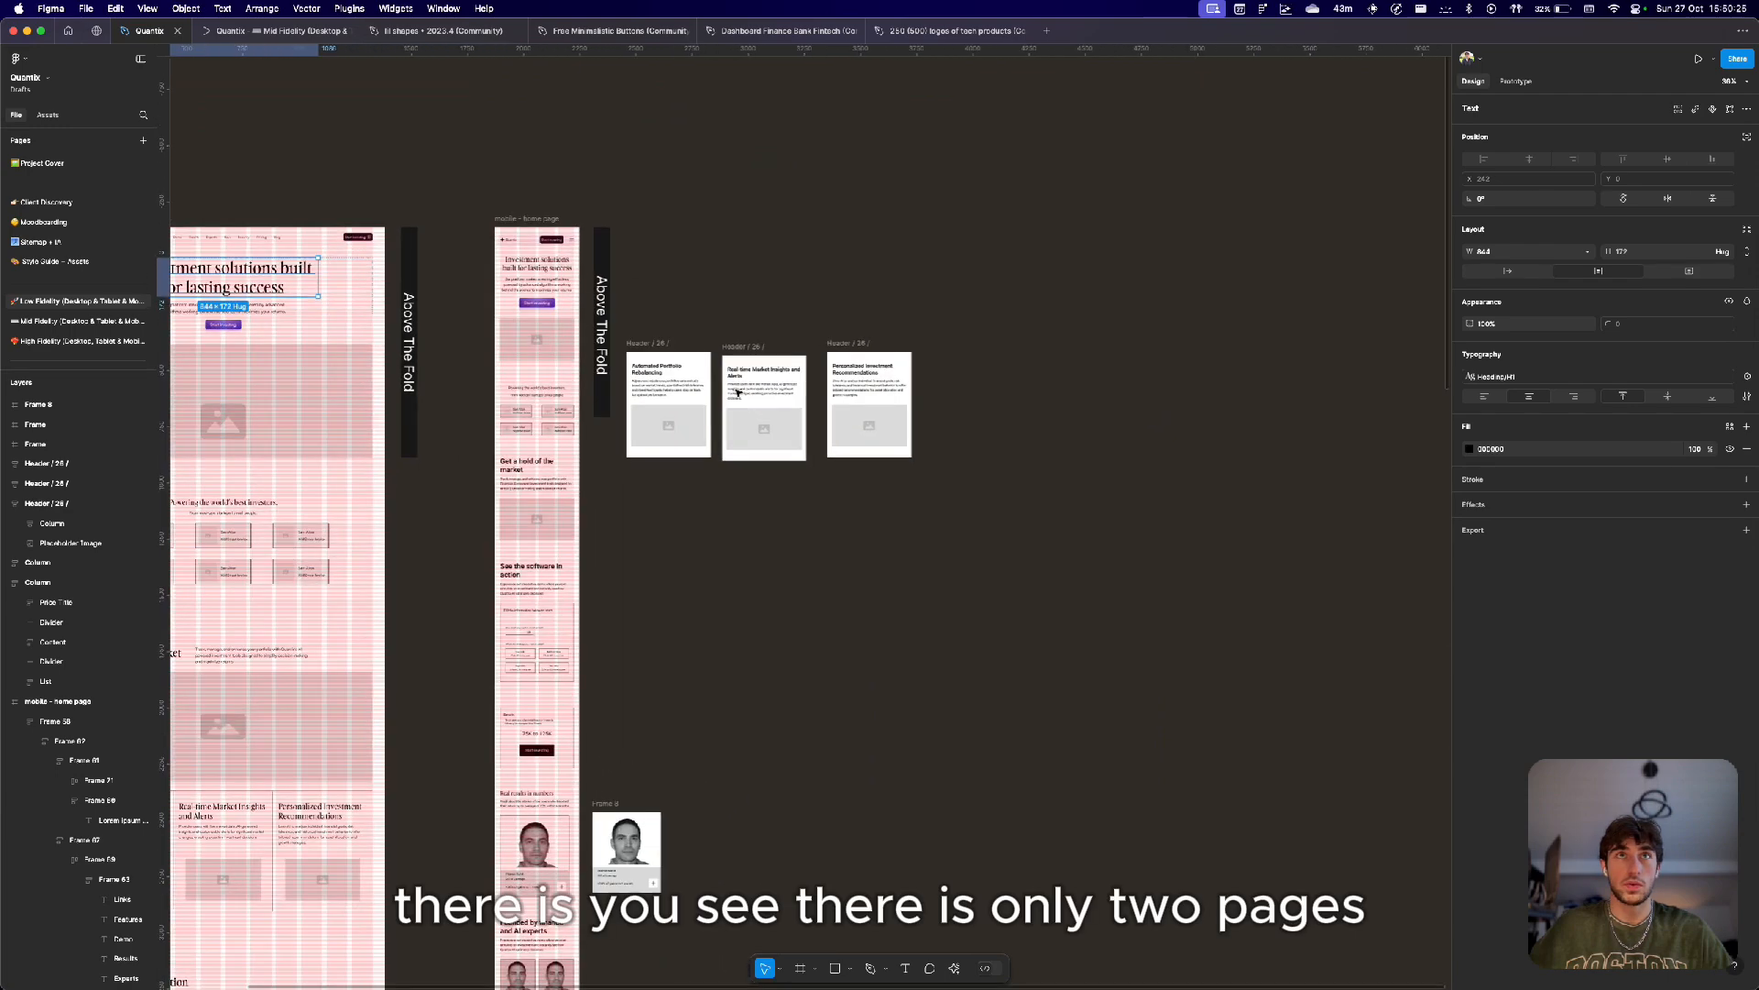
pyautogui.scroll(-5, 712, 310)
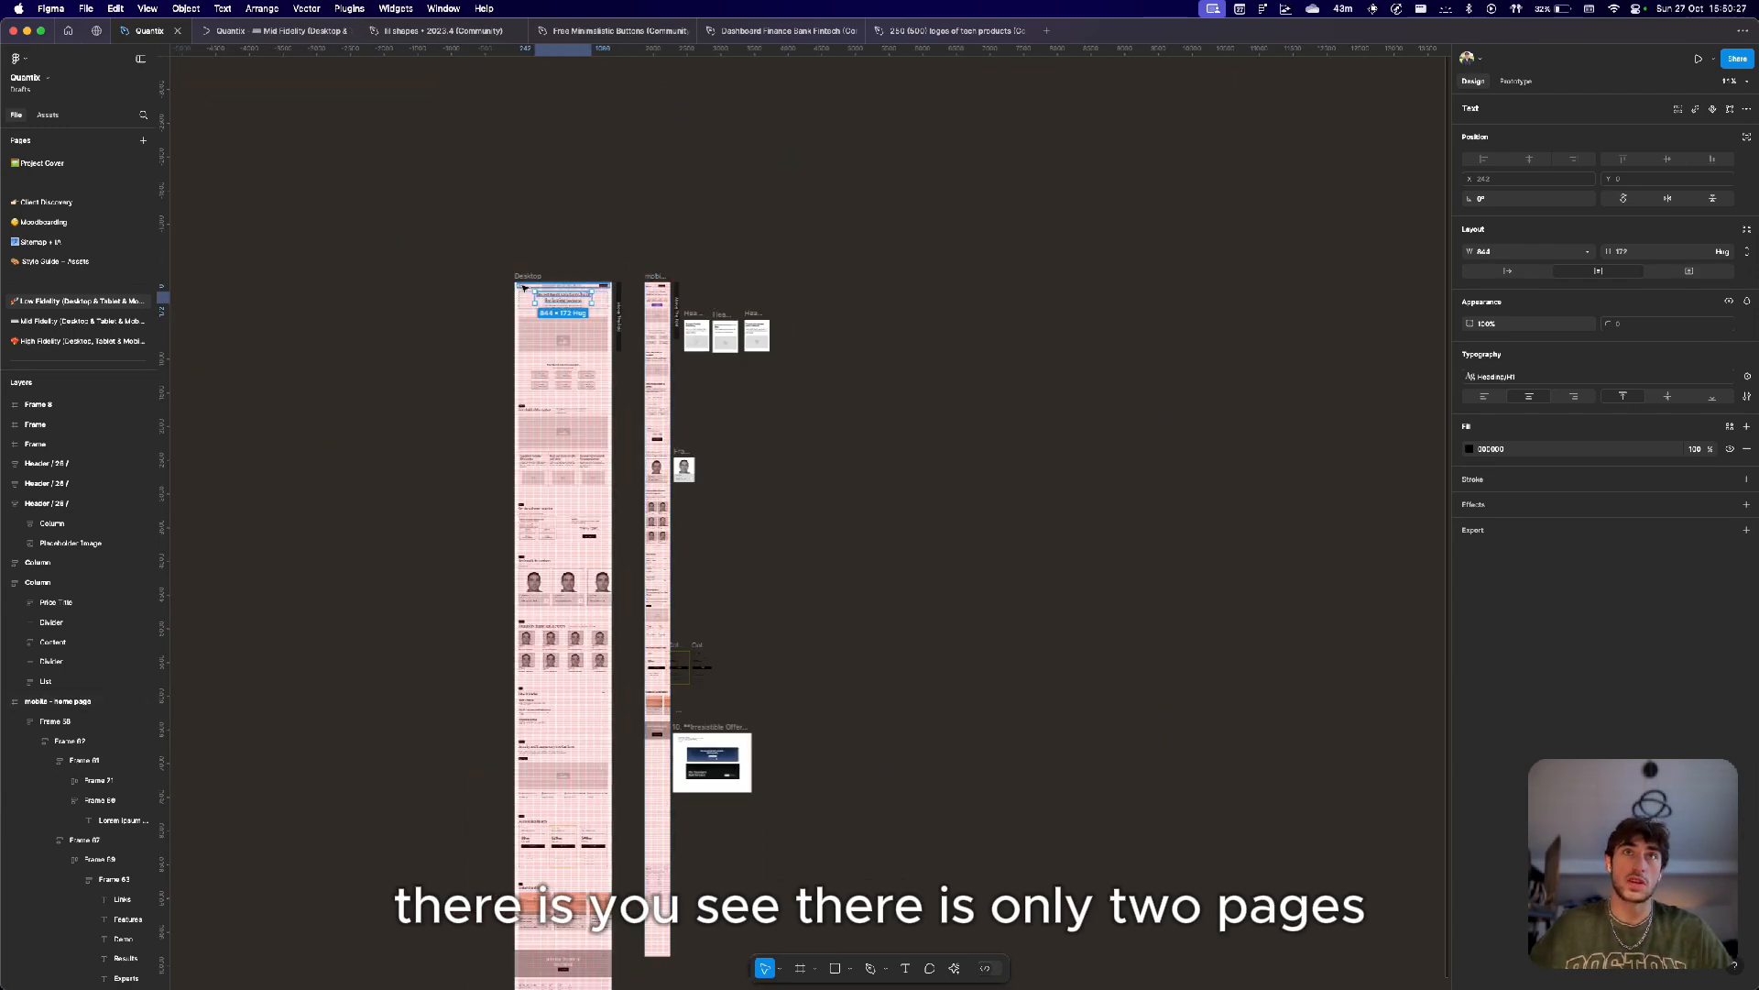
pyautogui.scroll(4, 524, 288)
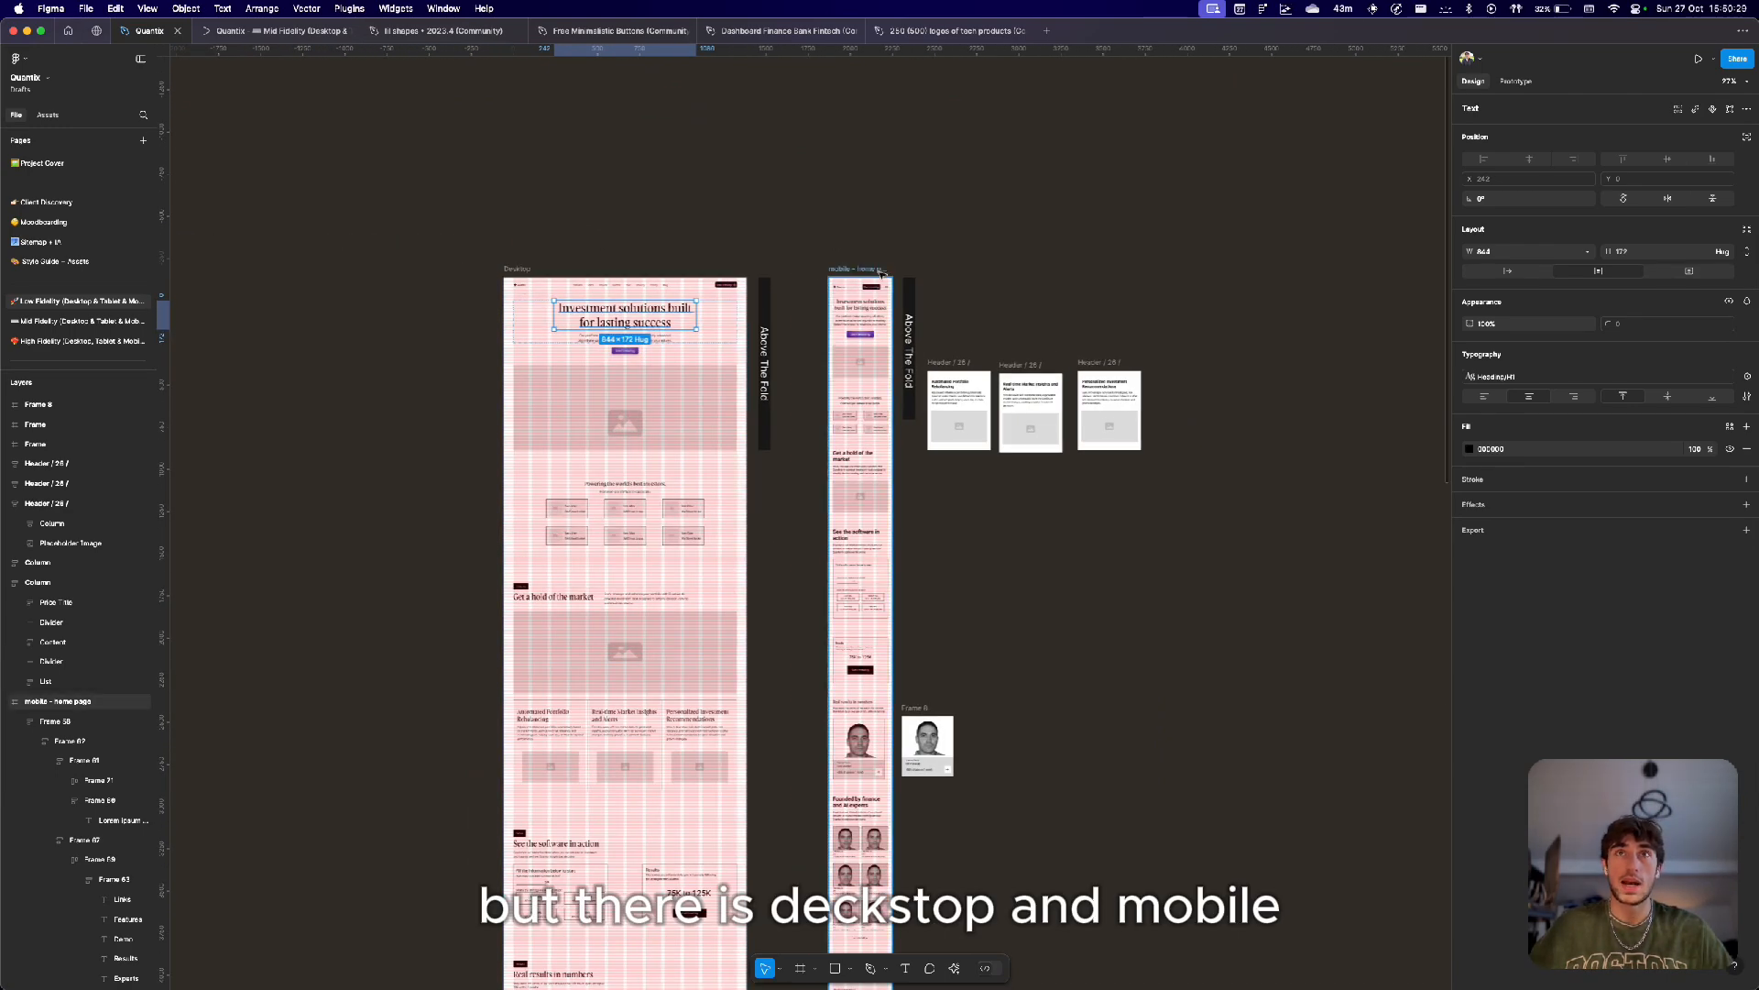
pyautogui.click(779, 280)
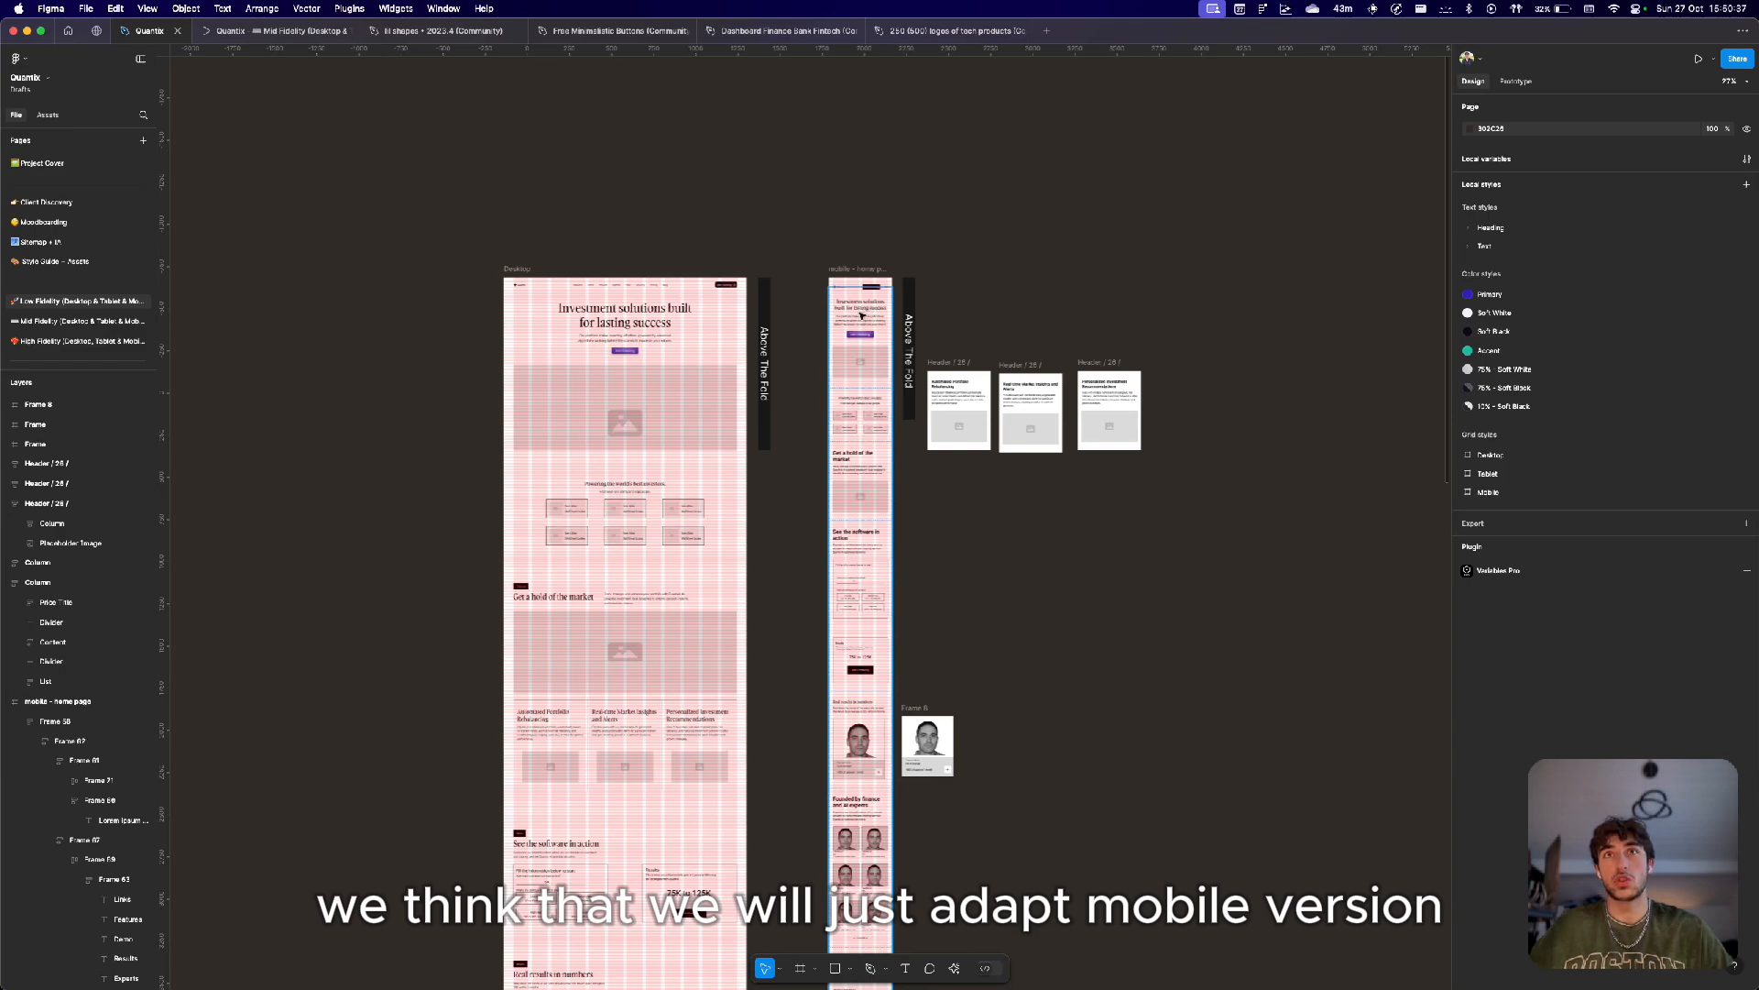
pyautogui.scroll(5, 943, 378)
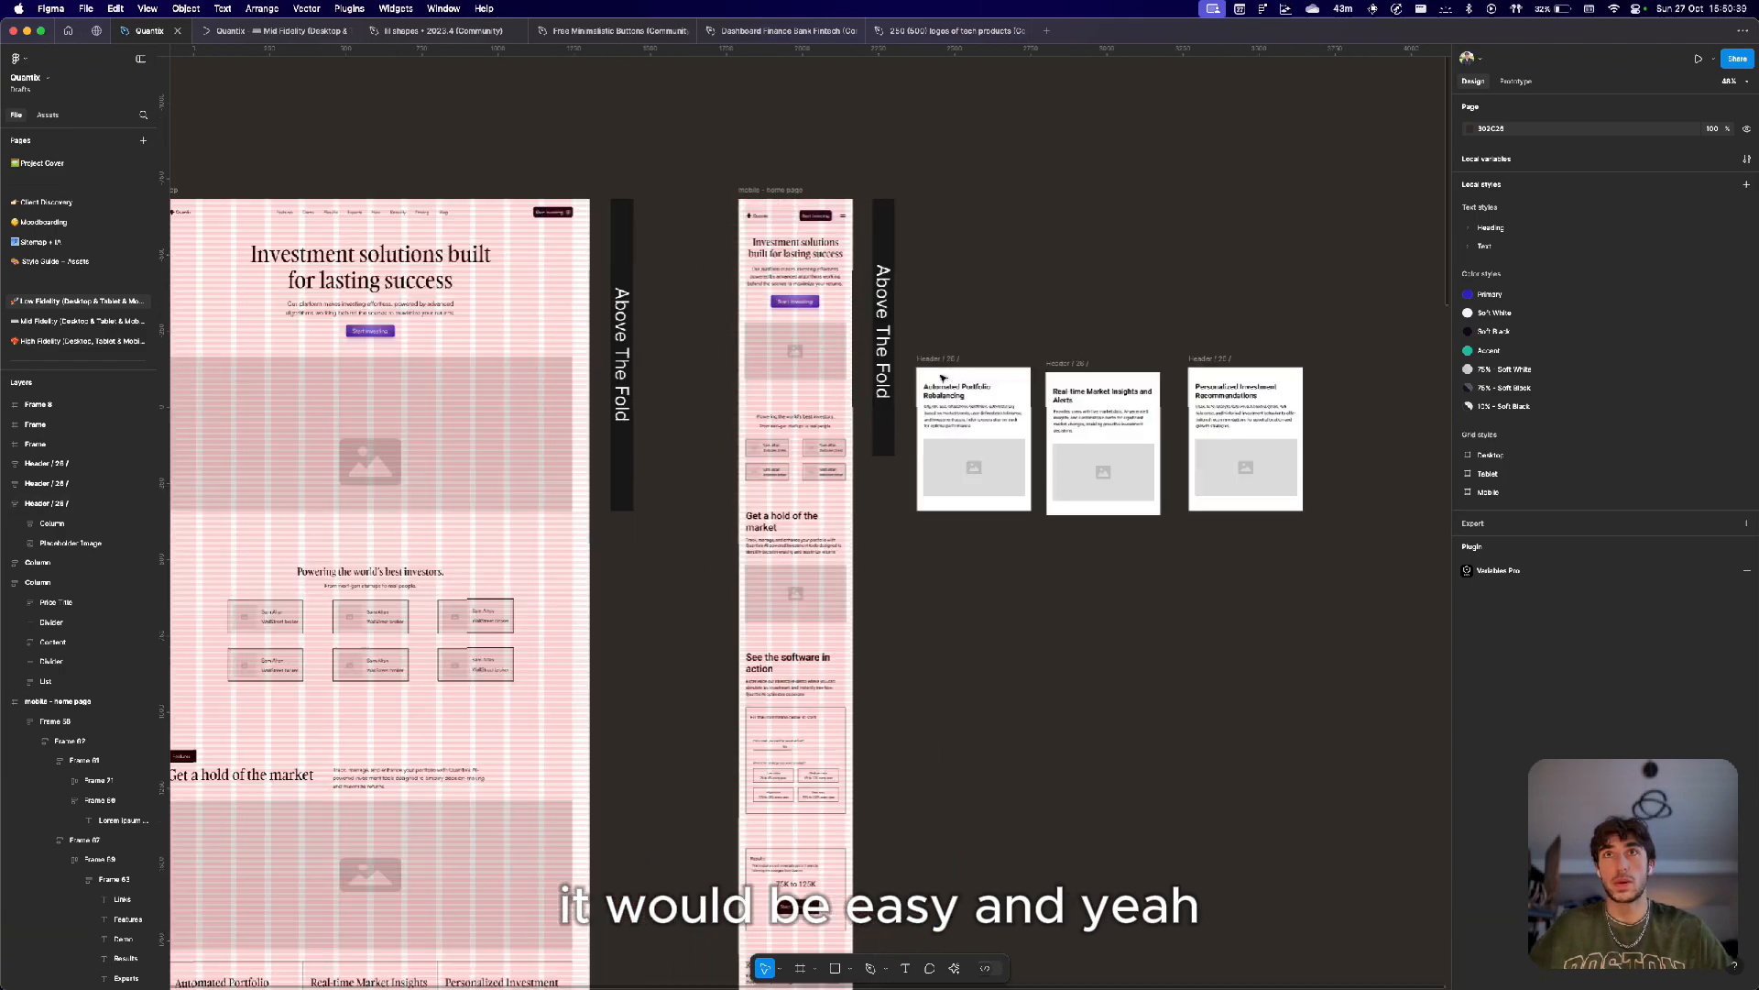
pyautogui.scroll(-5, 943, 378)
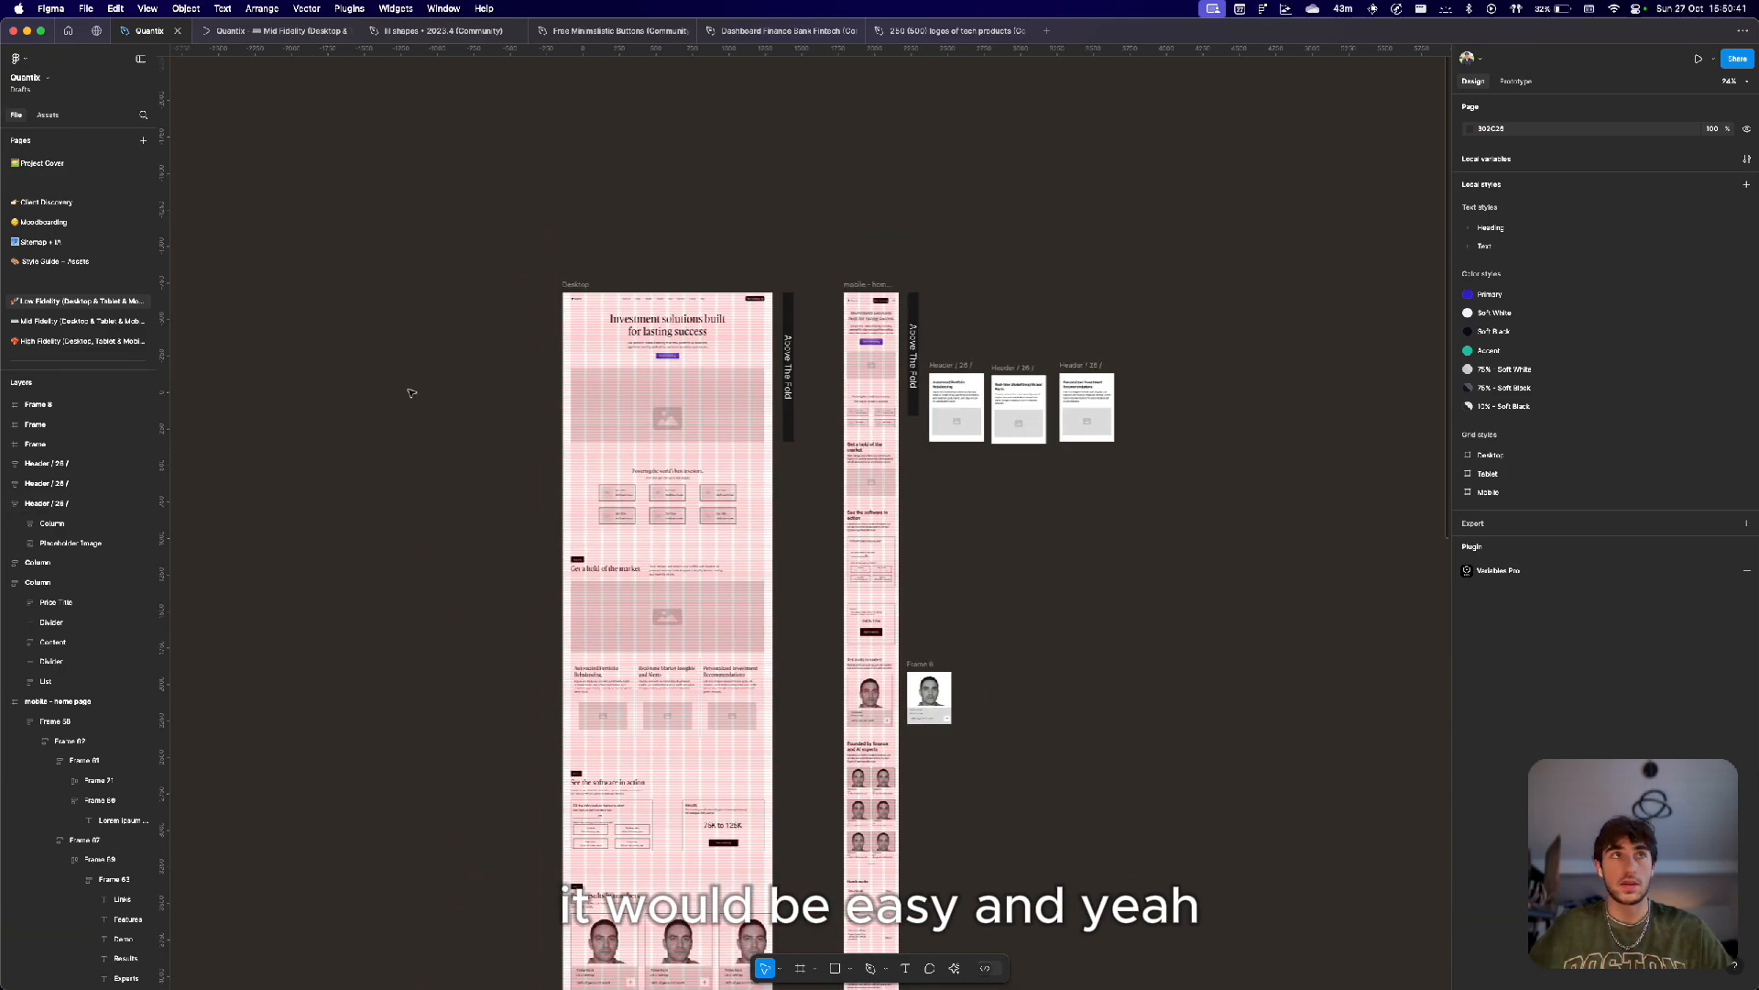
pyautogui.scroll(-1, 52, 261)
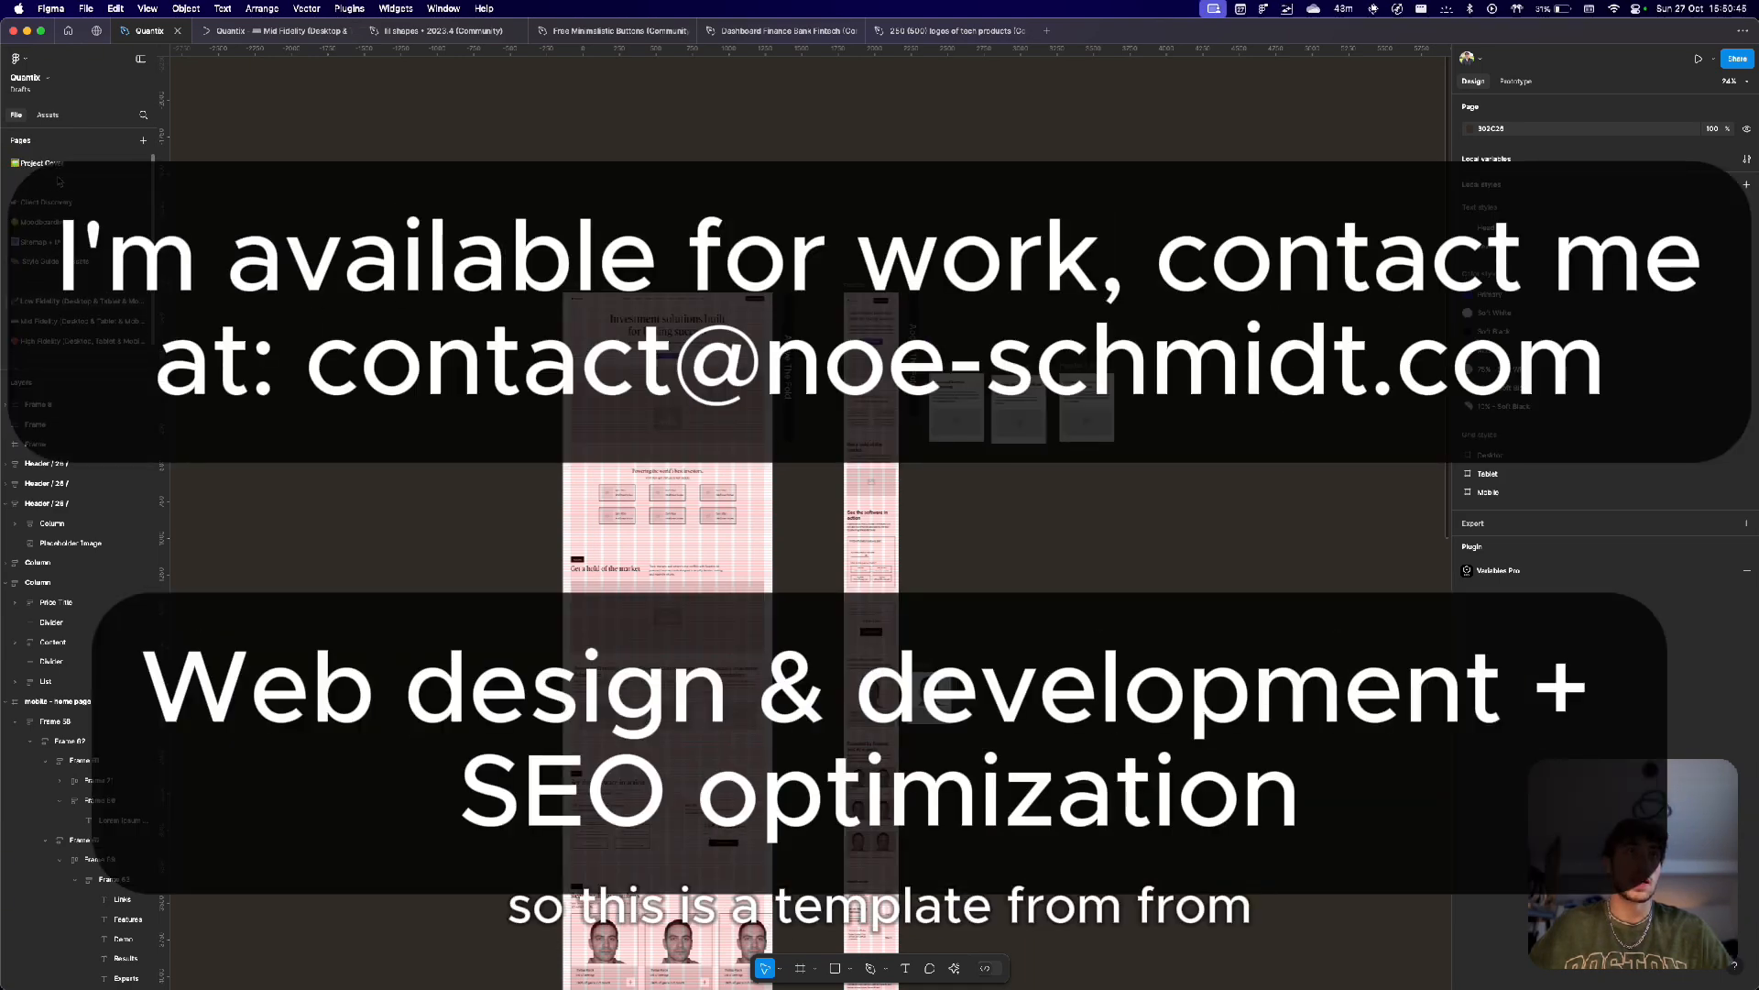
pyautogui.scroll(1, 54, 229)
# Open the Project Cover page, then return to the Client Discovery page.
pyautogui.click(37, 162)
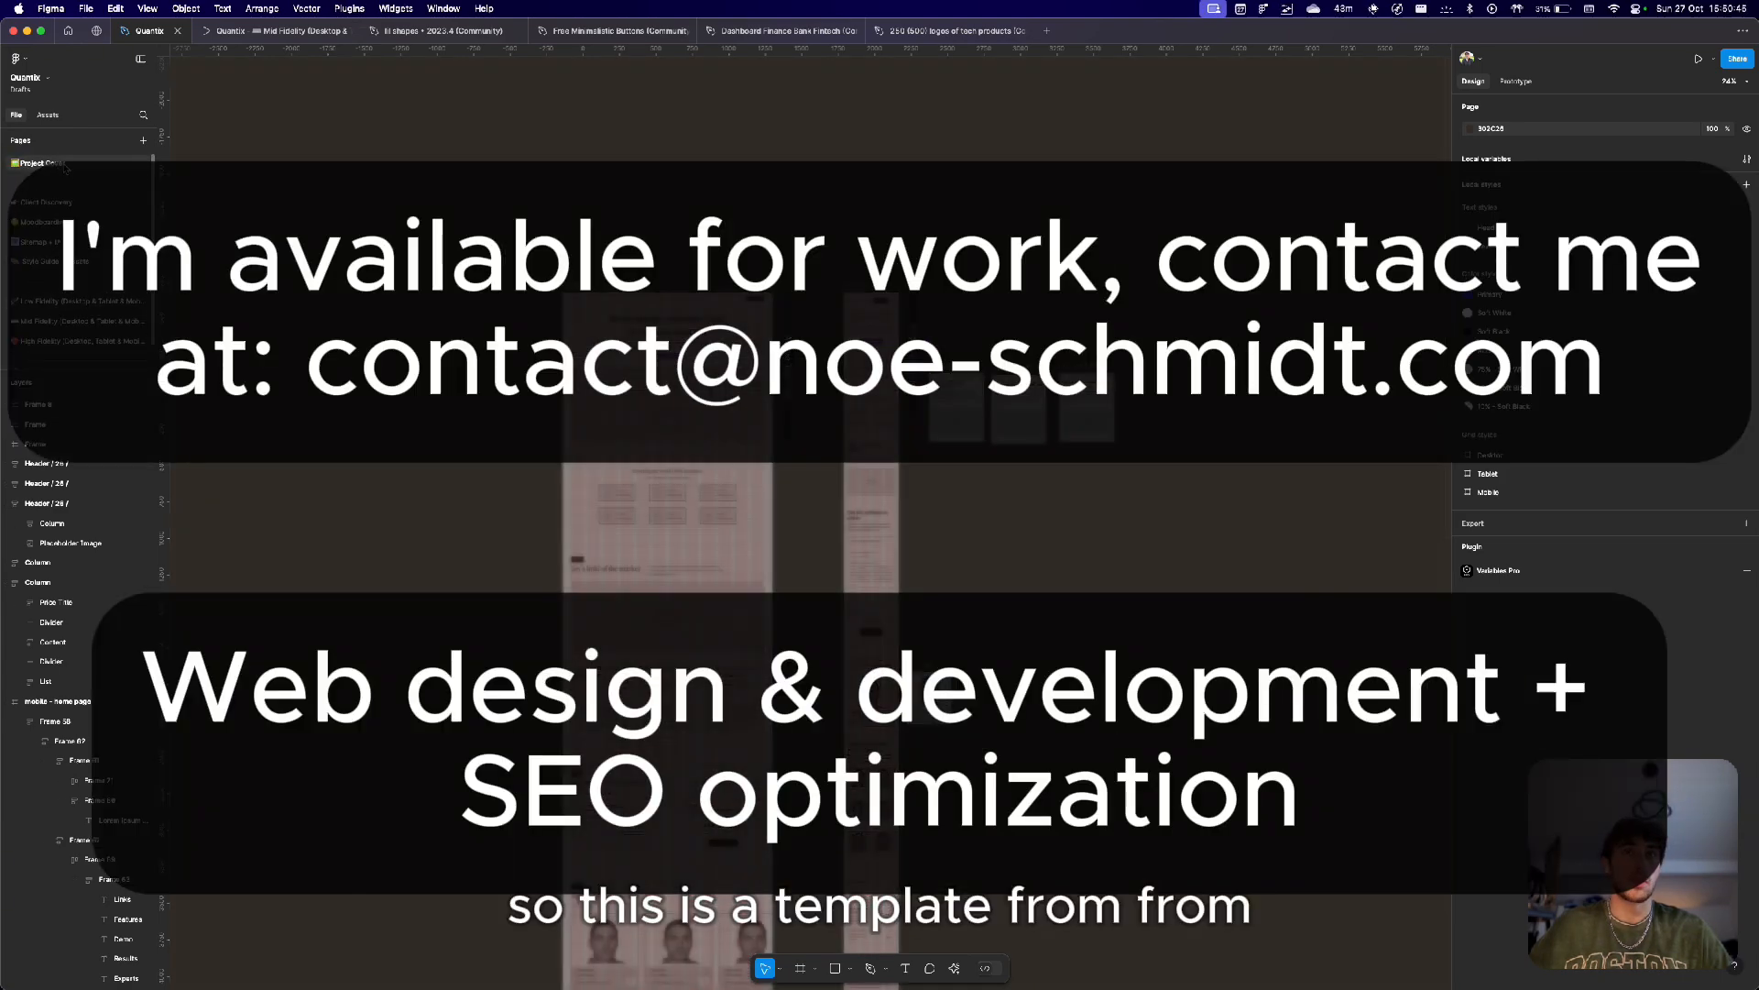
pyautogui.scroll(-5, 322, 456)
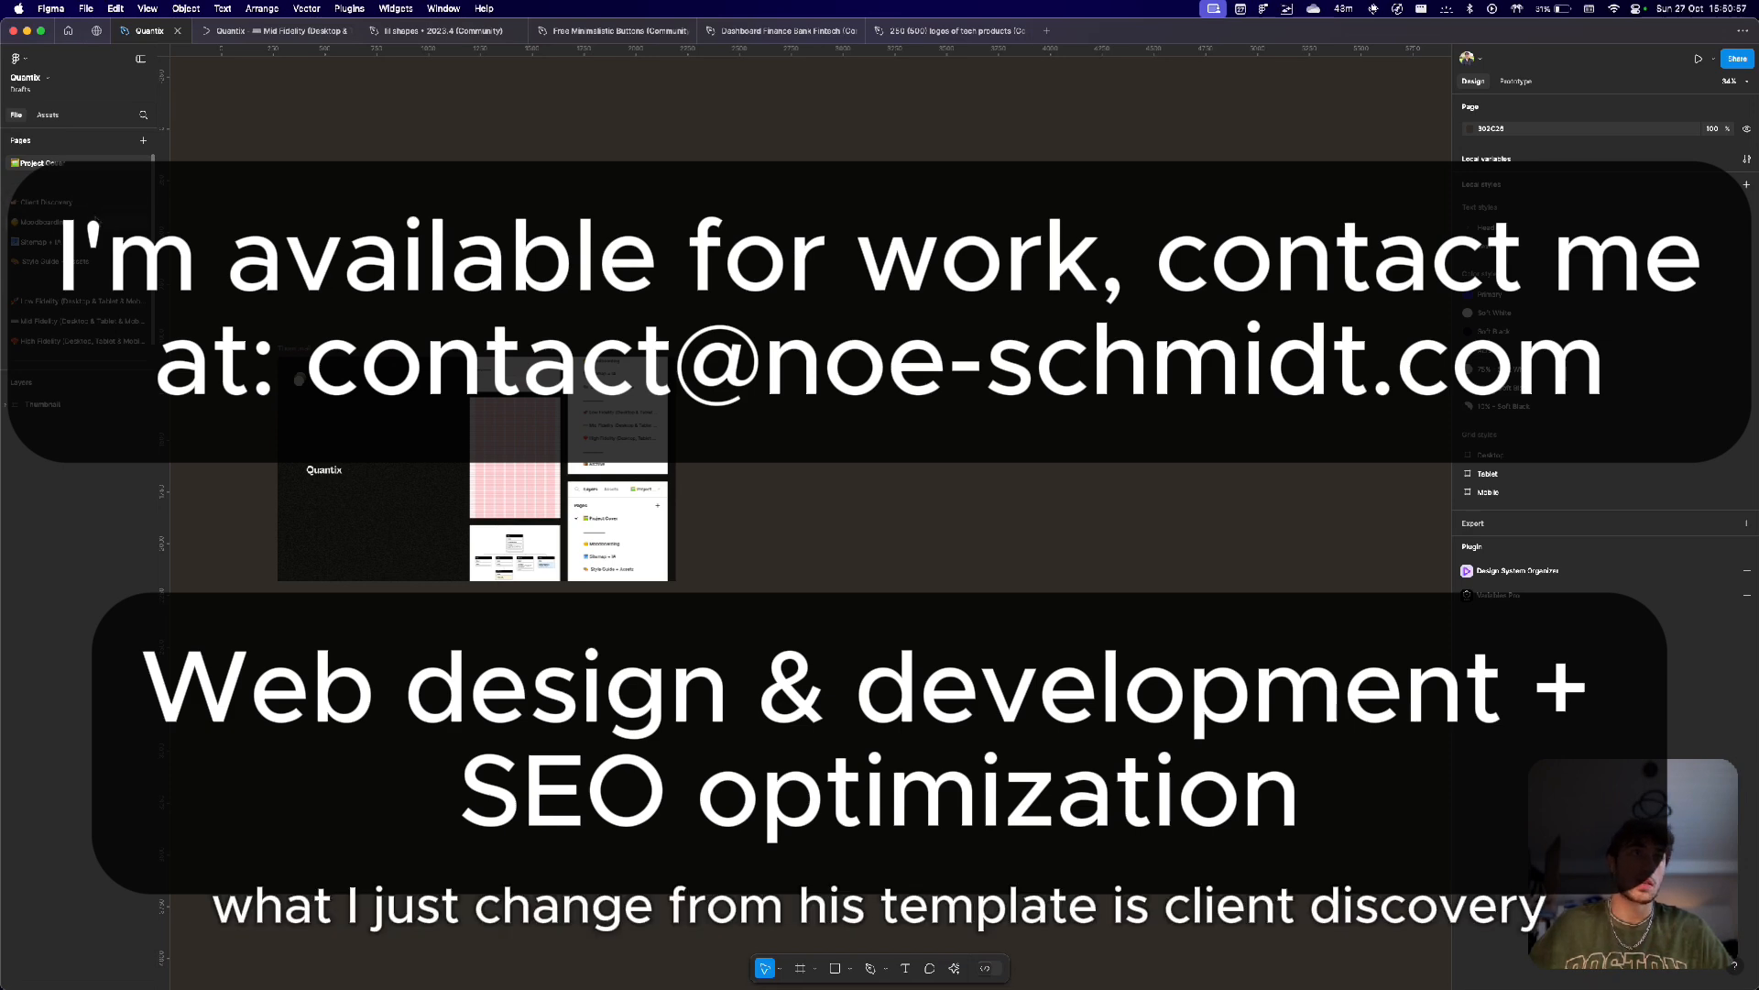
pyautogui.click(122, 207)
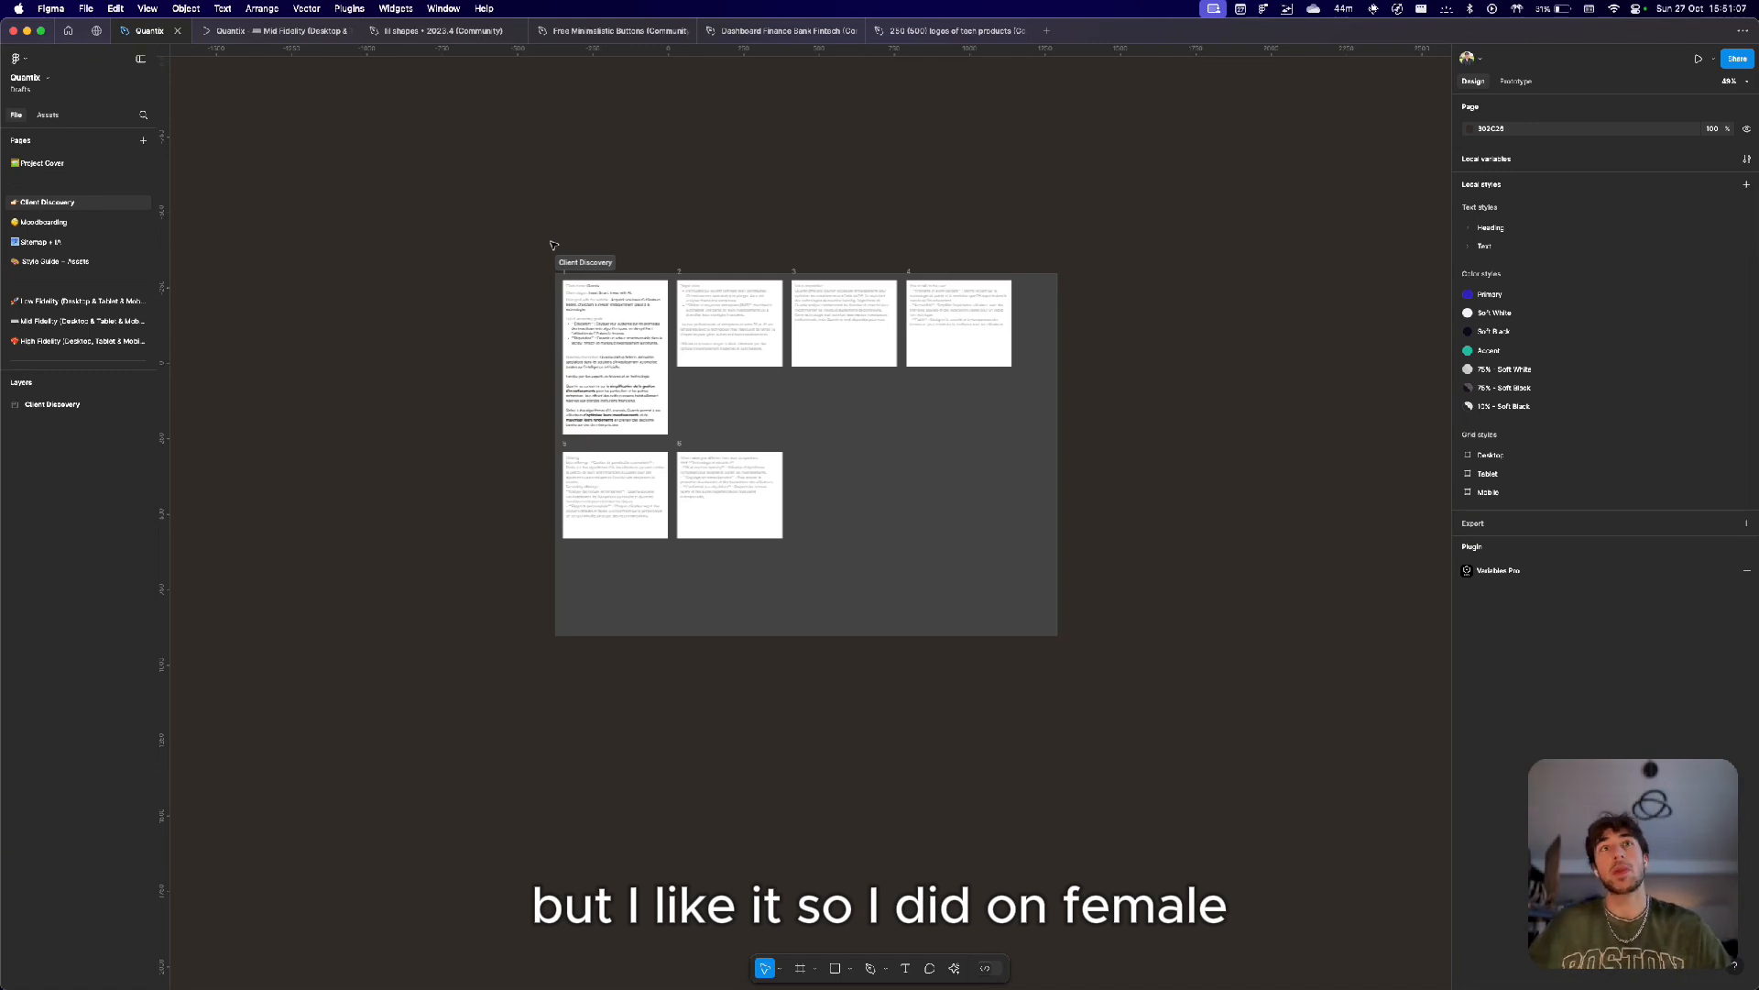
pyautogui.scroll(-1, 63, 312)
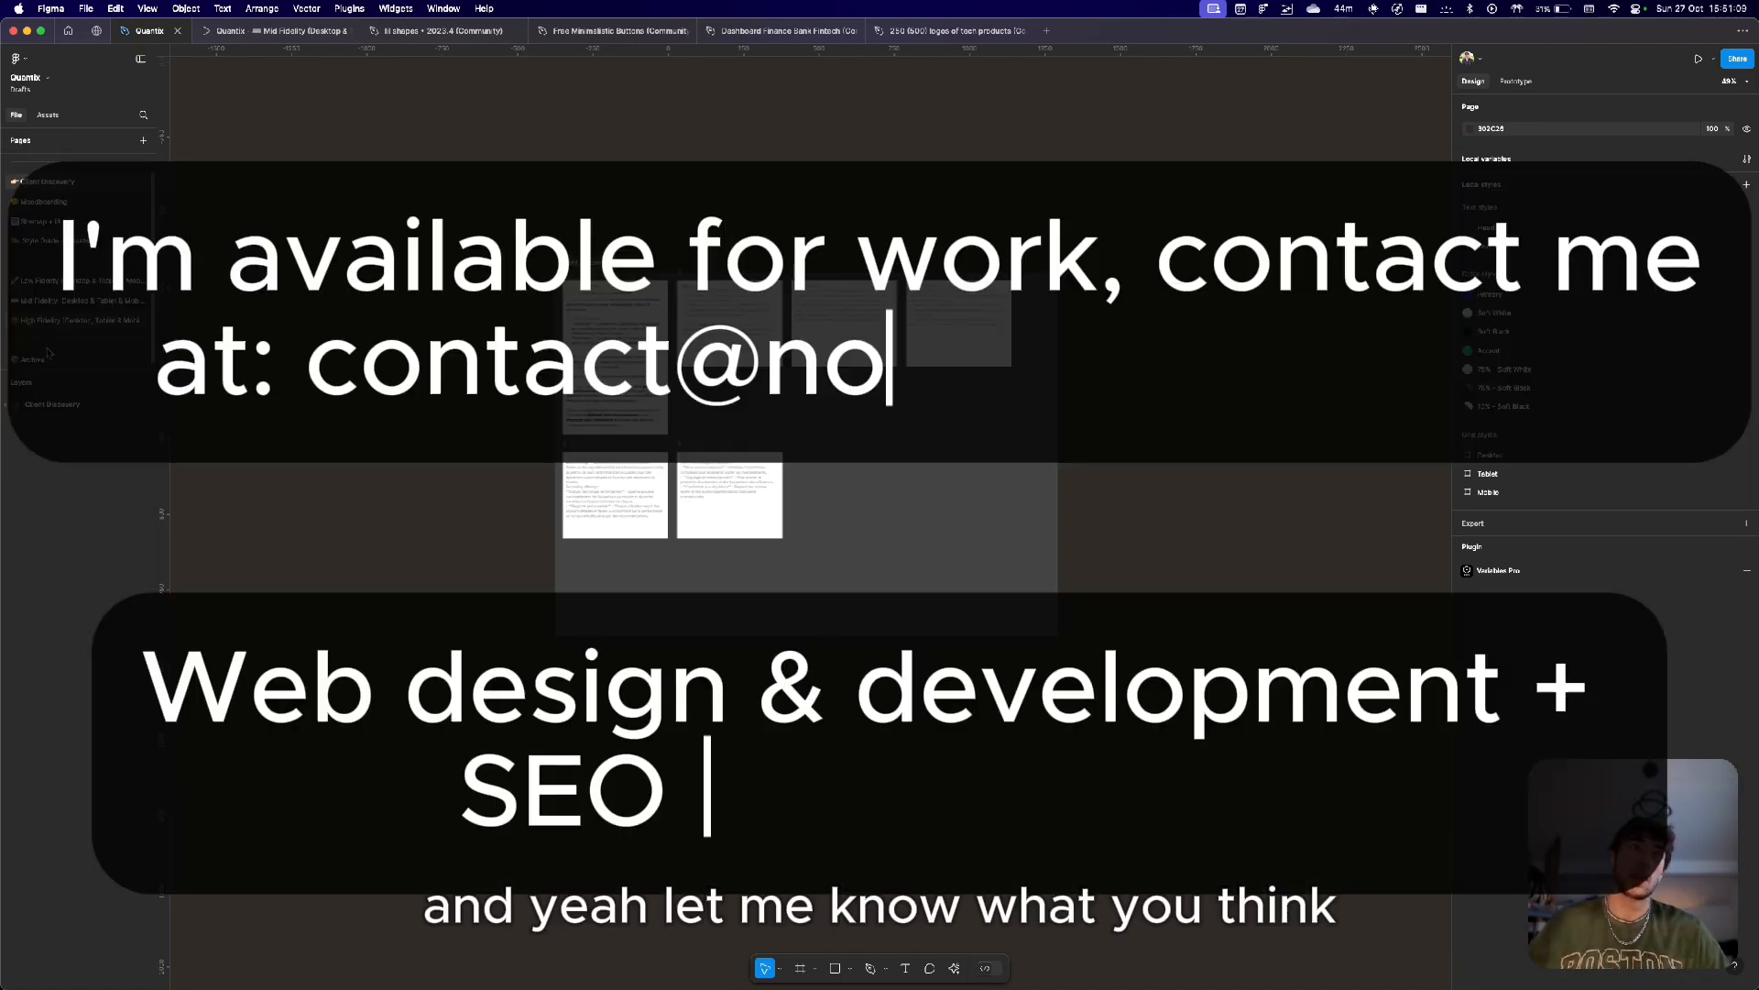